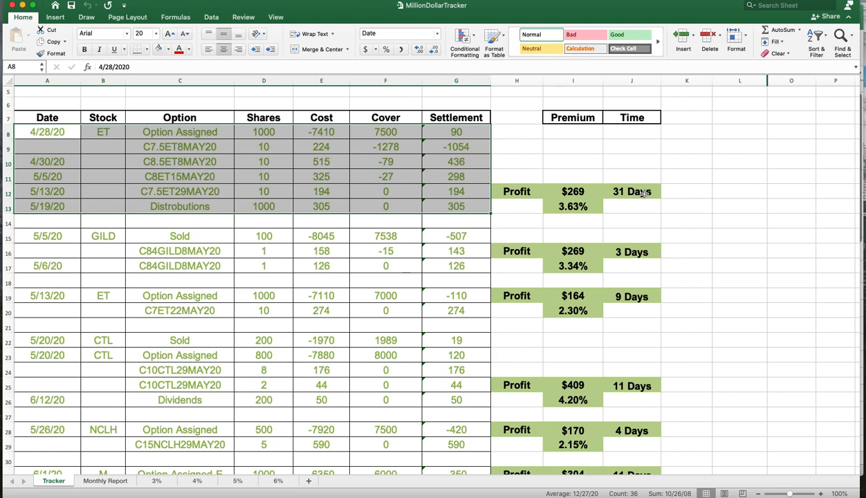
# - Inspect the first ET trade block on the Tracker sheet, selecting its rows from Date through Time
pyautogui.click(643, 194)
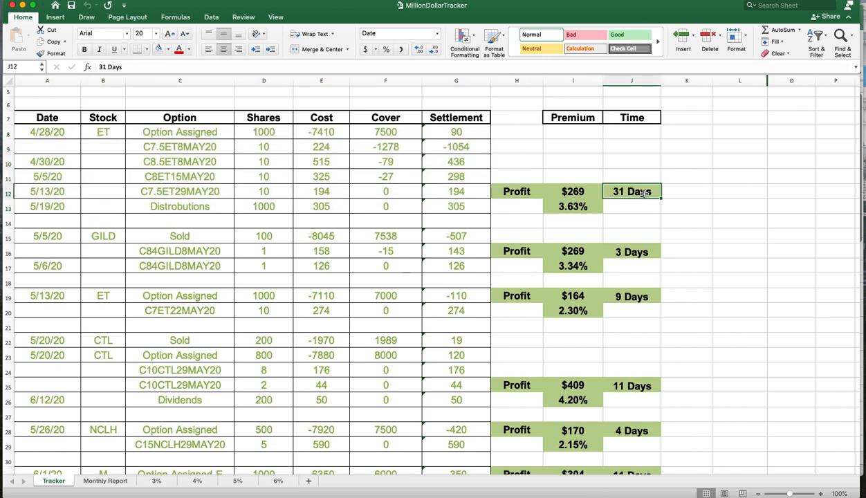
pyautogui.click(176, 148)
pyautogui.click(209, 161)
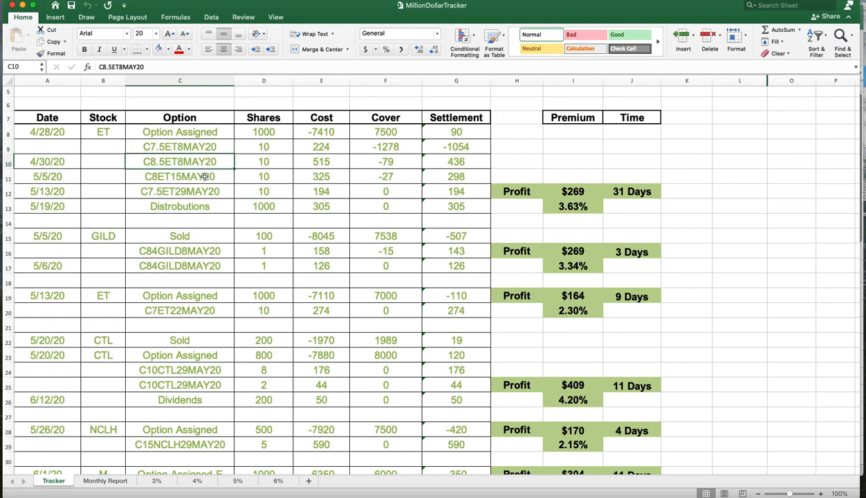
pyautogui.click(204, 178)
pyautogui.click(205, 164)
pyautogui.click(203, 150)
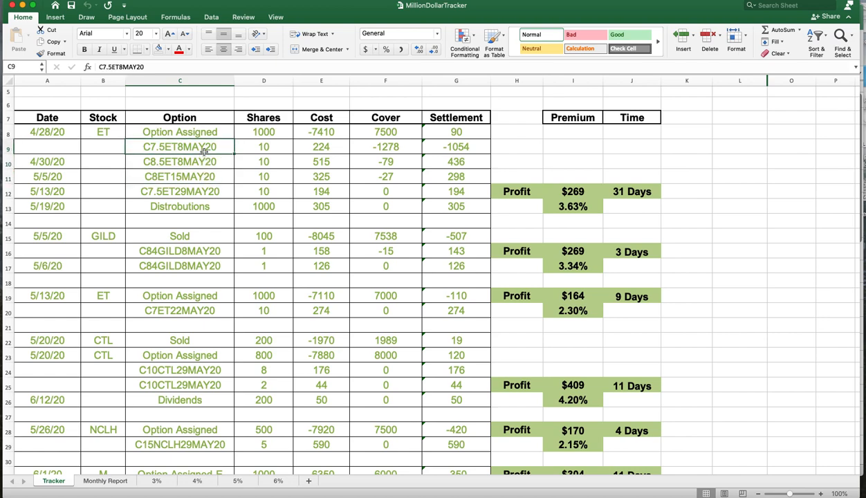
pyautogui.click(203, 167)
pyautogui.moveTo(43, 132); pyautogui.dragTo(614, 209)
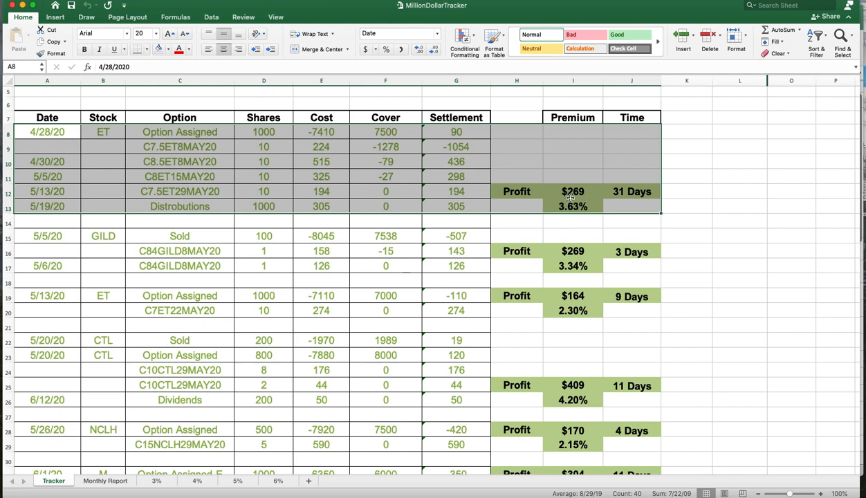
pyautogui.click(351, 201)
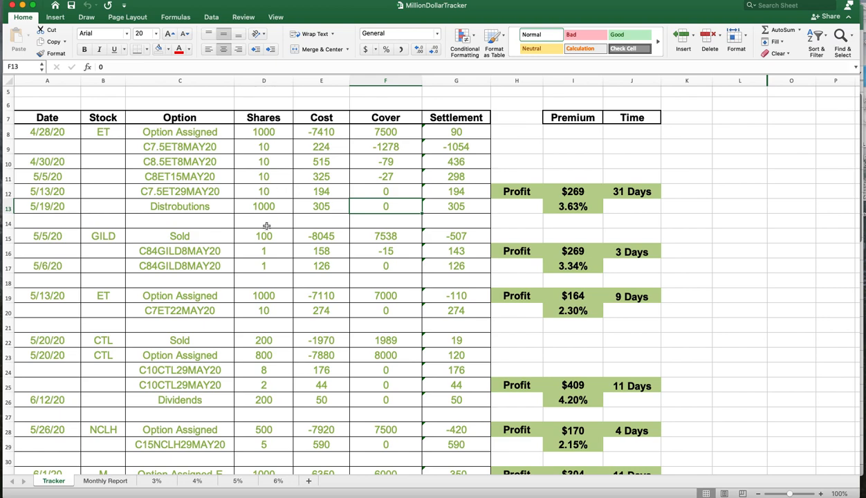
# - Select and review the GILD trade block in rows 15 to 17
pyautogui.scroll(-1, 261, 250)
pyautogui.moveTo(38, 218); pyautogui.dragTo(631, 252)
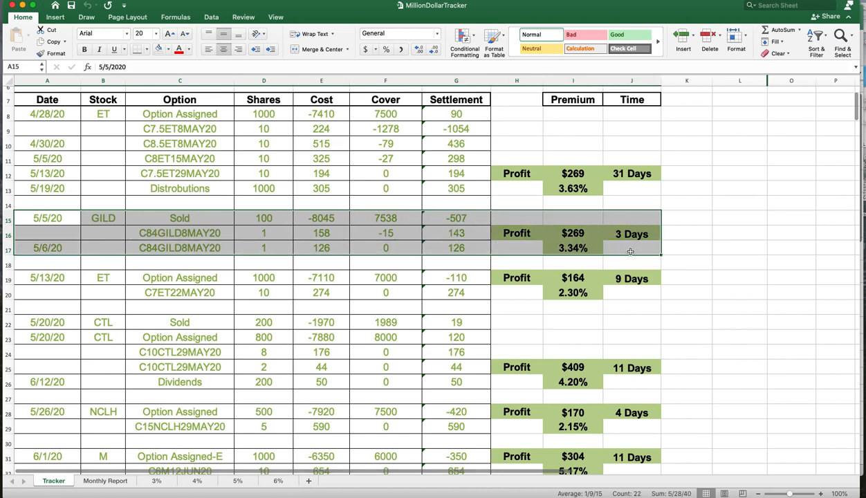
pyautogui.click(316, 215)
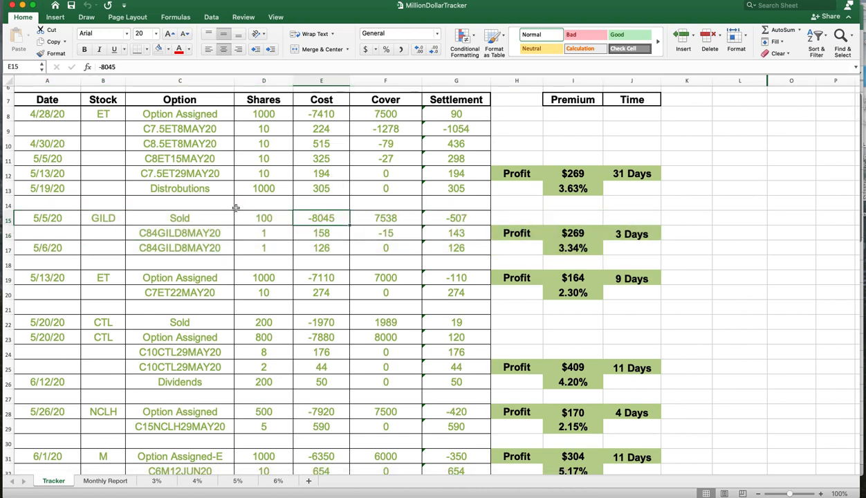
# - Browse further down the trade list and inspect the loss cells for the CSCO and NKLA trades
pyautogui.scroll(-12, 338, 275)
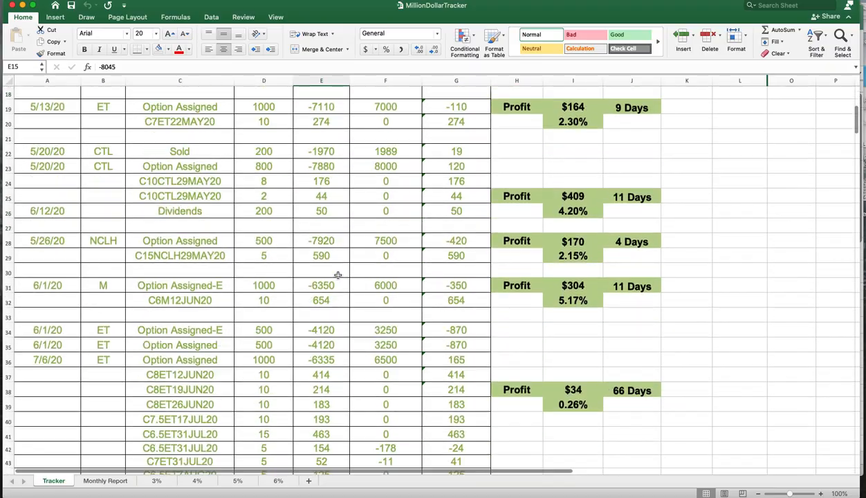
pyautogui.scroll(-15, 339, 275)
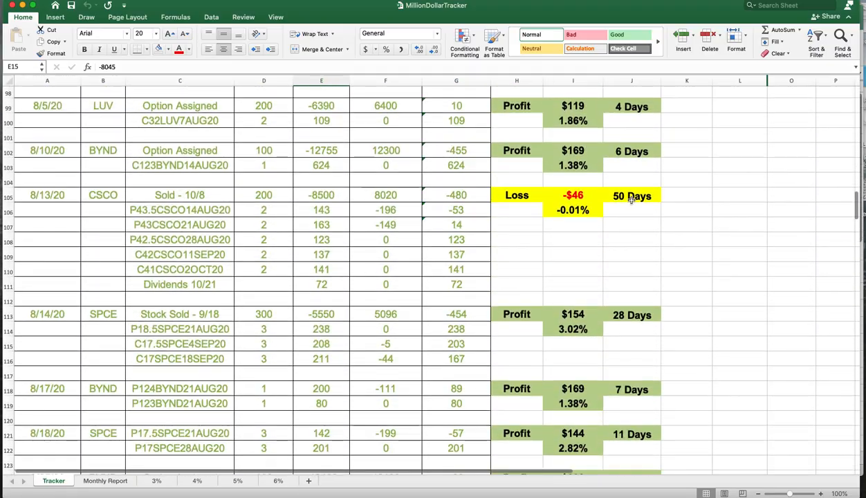
pyautogui.click(573, 209)
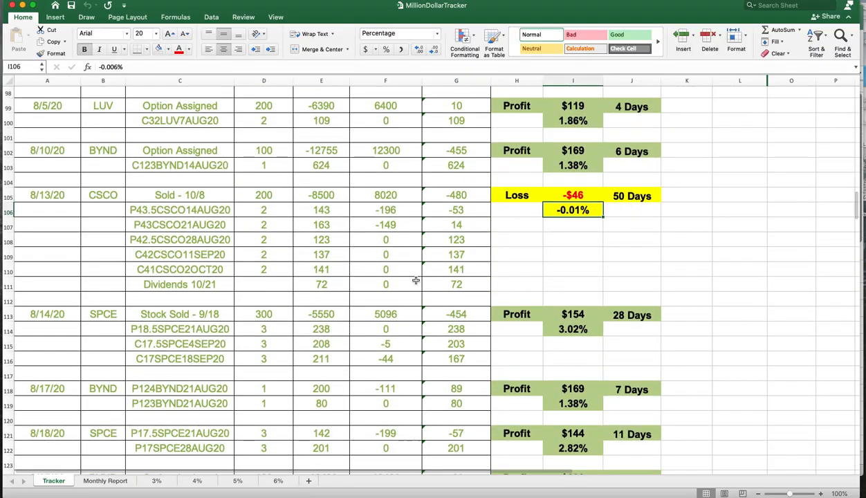
pyautogui.scroll(-15, 415, 278)
pyautogui.scroll(-3, 415, 279)
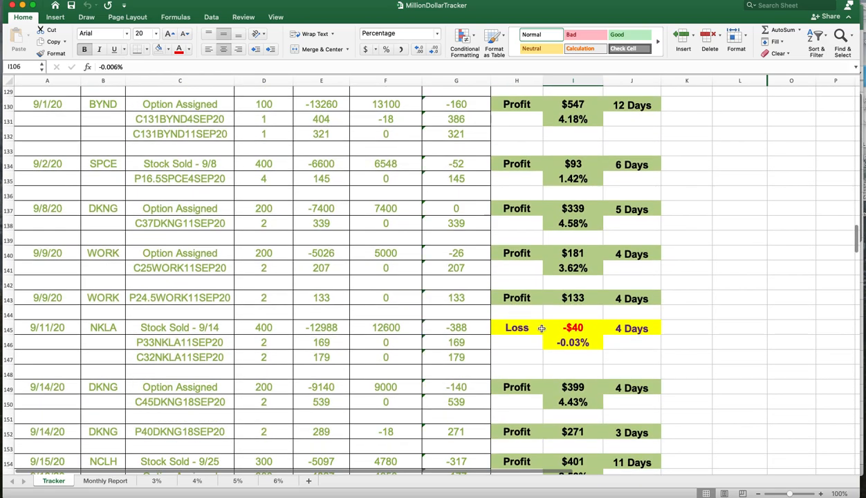
pyautogui.click(564, 325)
pyautogui.scroll(-2, 429, 321)
pyautogui.scroll(-8, 405, 320)
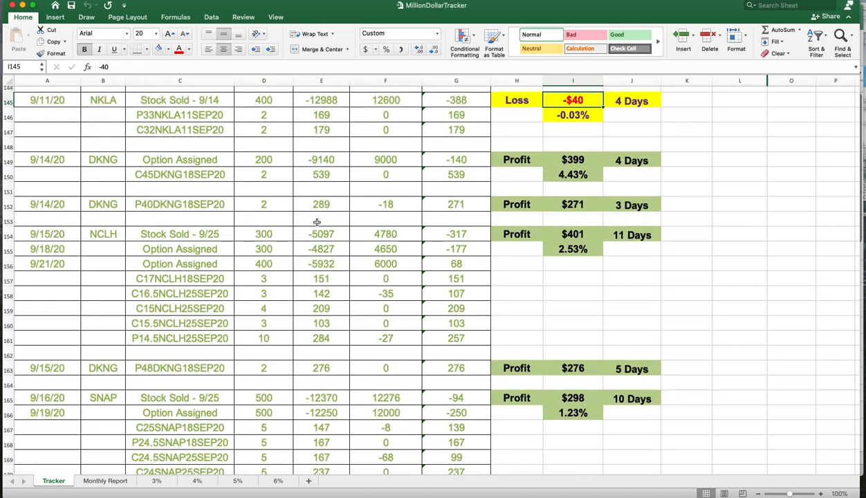
# - Scroll through the remaining trades down to the January 2021 entries and their running totals
pyautogui.scroll(-10, 373, 277)
pyautogui.scroll(-20, 377, 280)
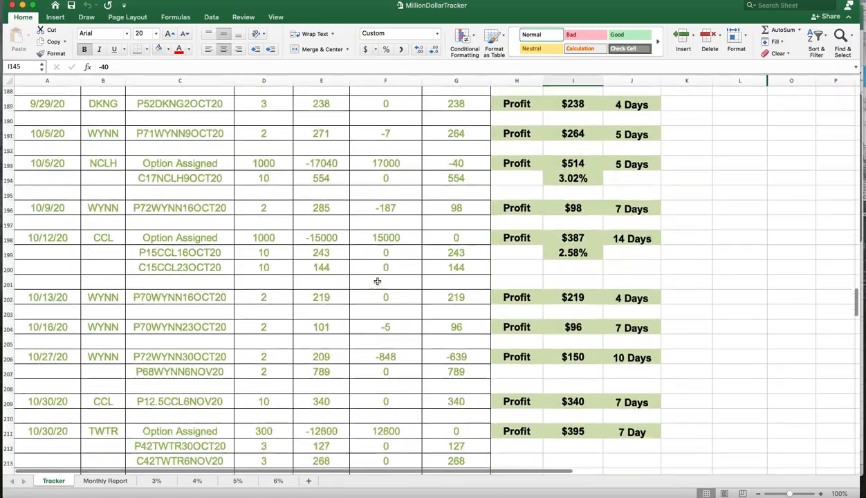
pyautogui.scroll(-20, 378, 281)
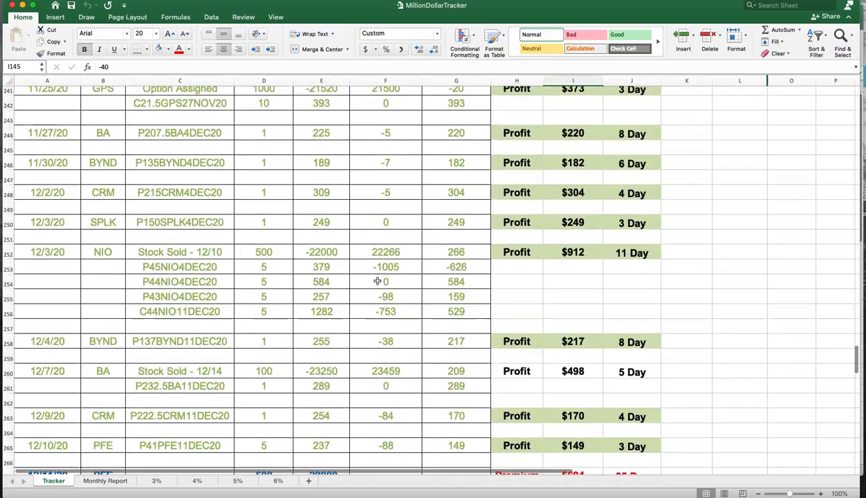
pyautogui.scroll(-4, 340, 273)
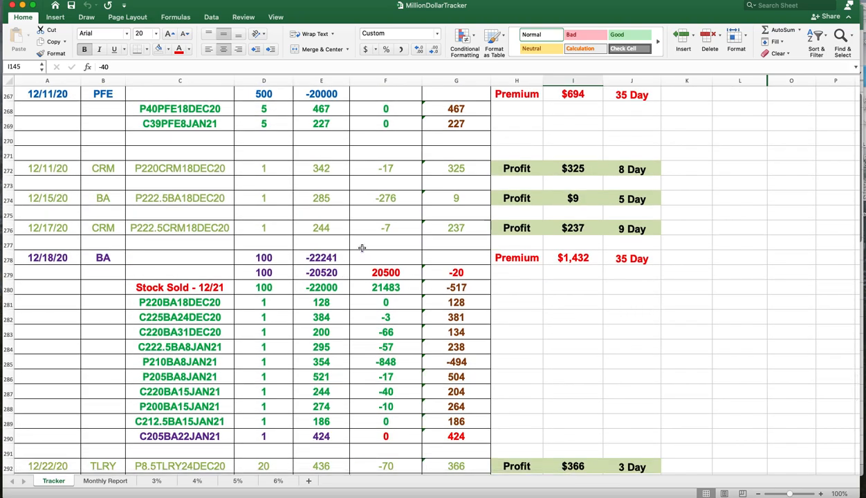
pyautogui.scroll(-3, 362, 247)
pyautogui.scroll(-2, 644, 322)
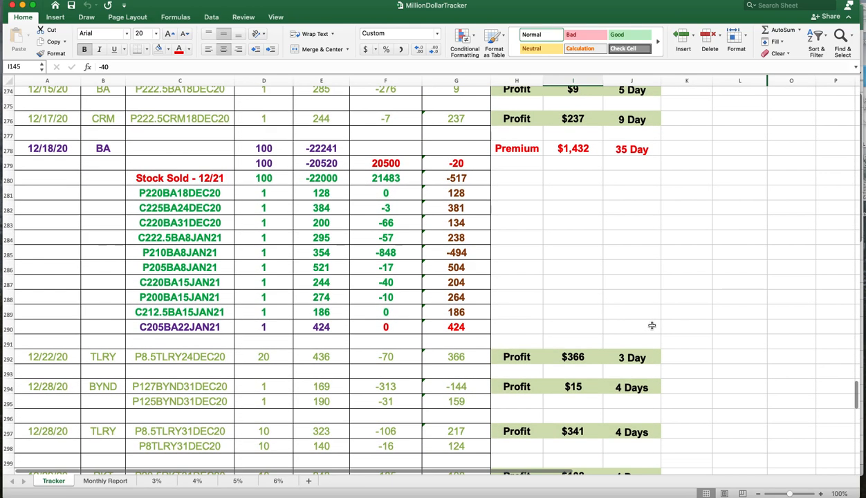
pyautogui.scroll(-1, 651, 325)
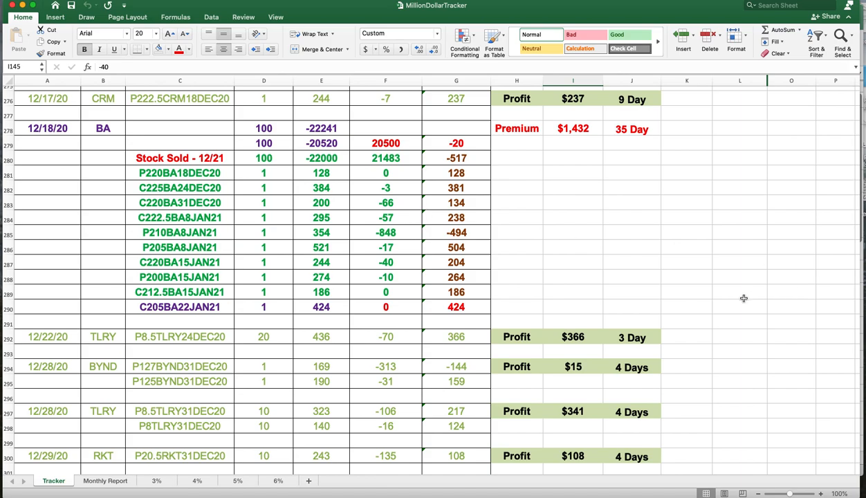
pyautogui.scroll(-3, 407, 293)
pyautogui.scroll(-10, 407, 293)
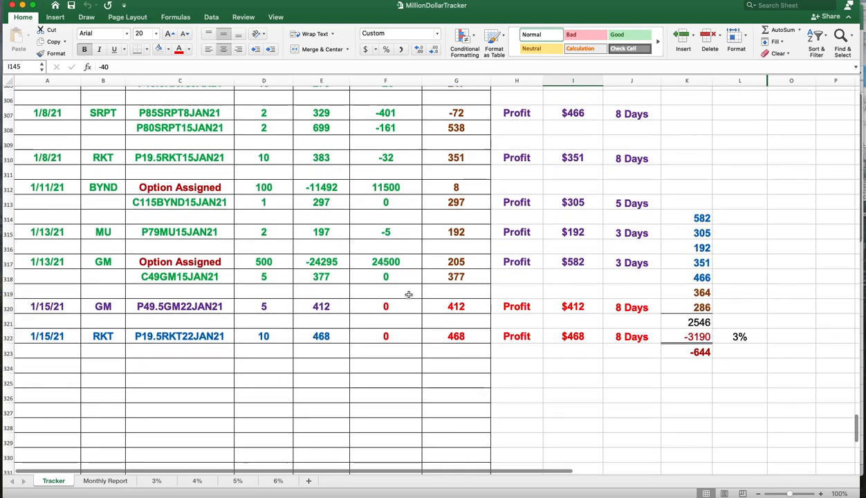
pyautogui.scroll(2, 409, 296)
pyautogui.scroll(2, 408, 295)
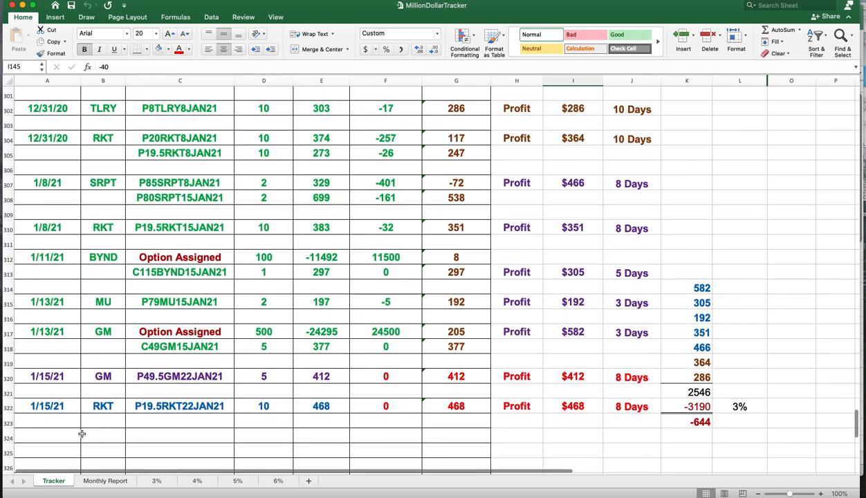
# - Compare the Monthly Report and 3% sheets with the Tracker sheet
pyautogui.click(105, 481)
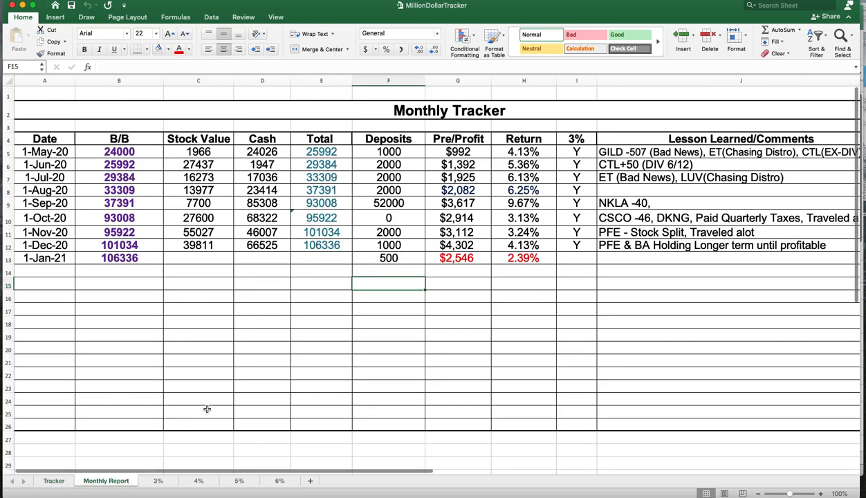
pyautogui.click(54, 481)
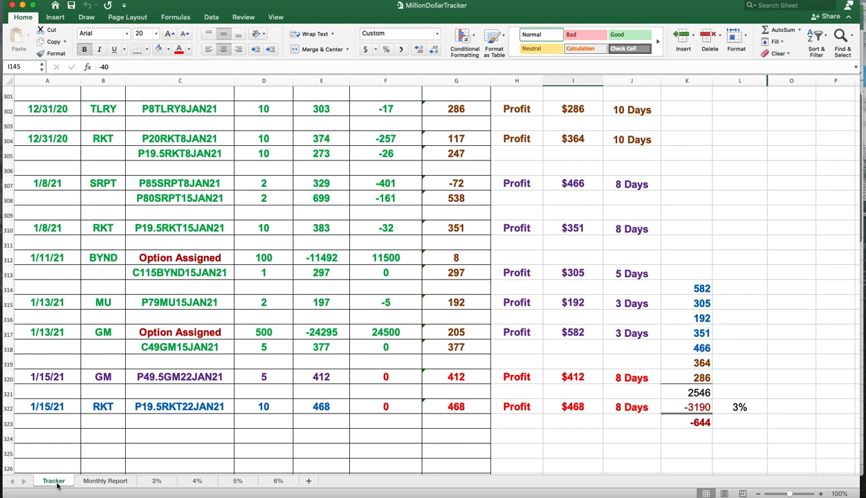
pyautogui.click(157, 481)
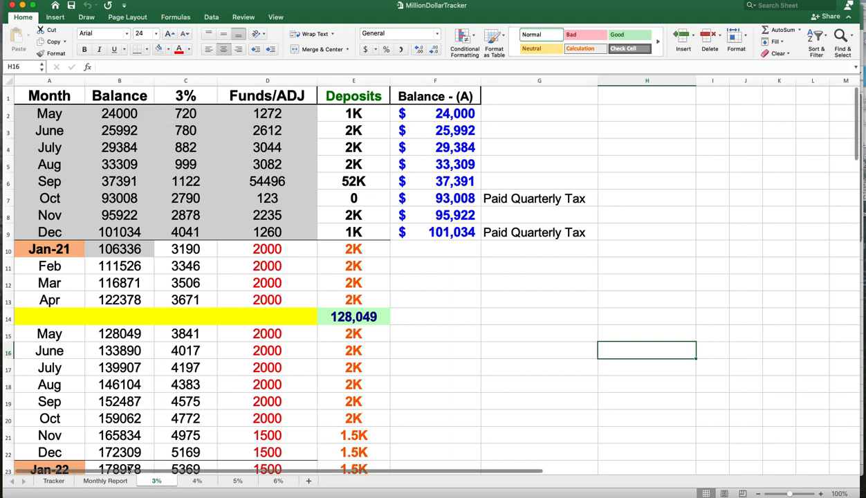
pyautogui.click(53, 481)
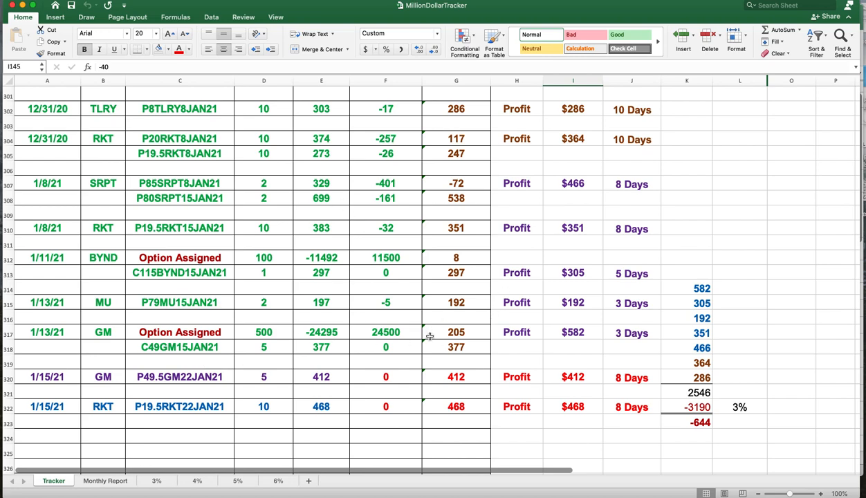
# - Review the latest January 2021 trades on the Tracker sheet again, briefly checking the Monthly Report
pyautogui.scroll(5, 430, 334)
pyautogui.scroll(2, 430, 335)
pyautogui.scroll(-8, 430, 335)
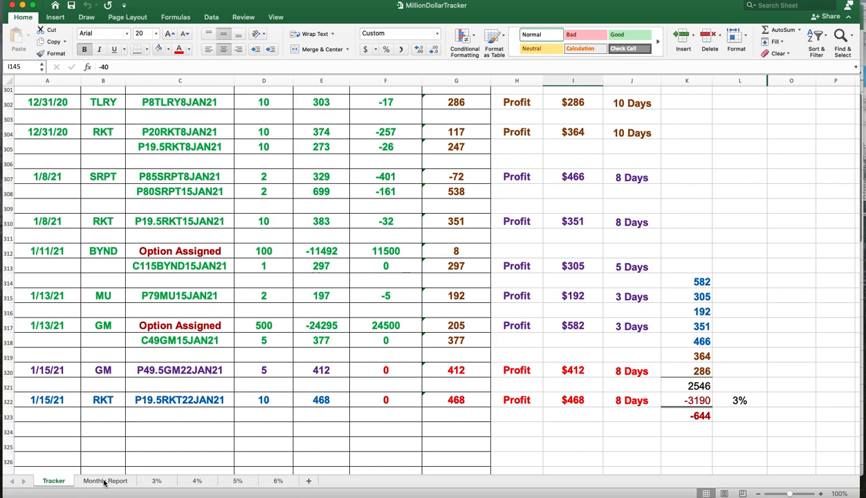
pyautogui.click(104, 481)
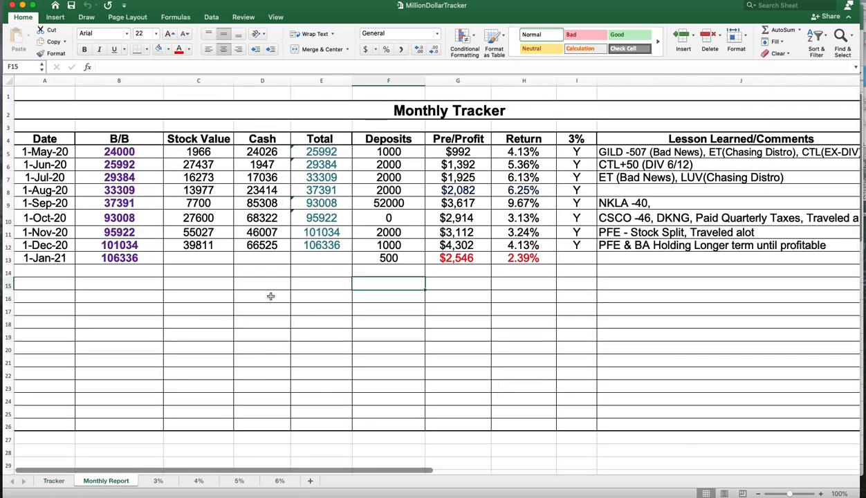
pyautogui.click(51, 481)
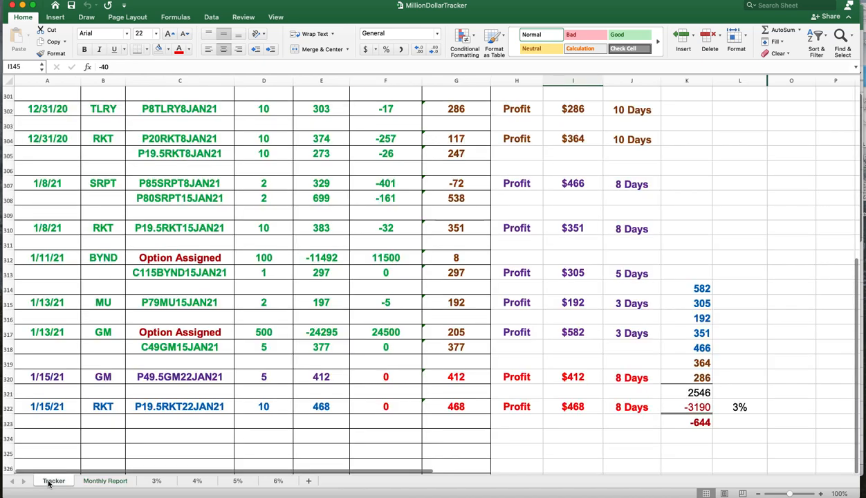
pyautogui.scroll(4, 641, 354)
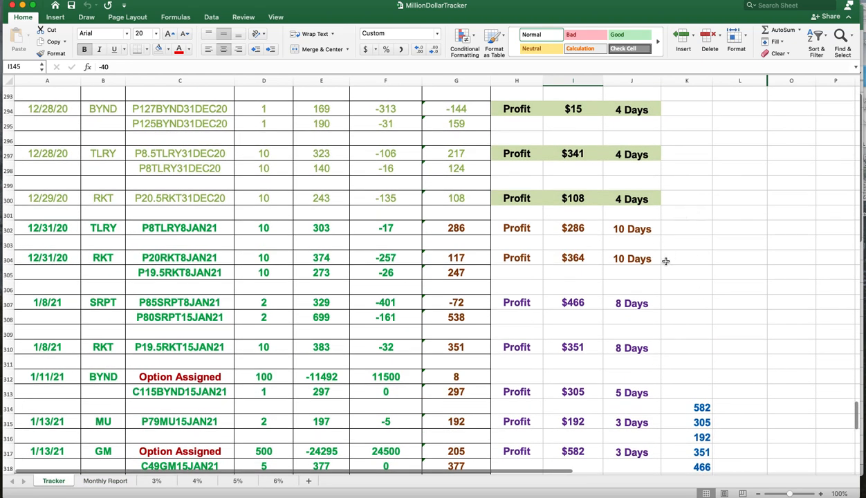
pyautogui.scroll(-3, 630, 370)
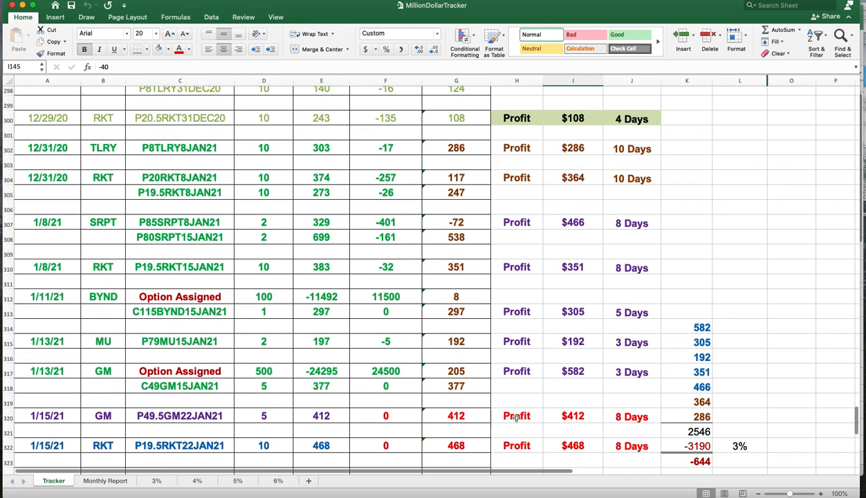
# - Inspect the Pre/Profit values for May through August on the Monthly Report sheet
pyautogui.click(103, 481)
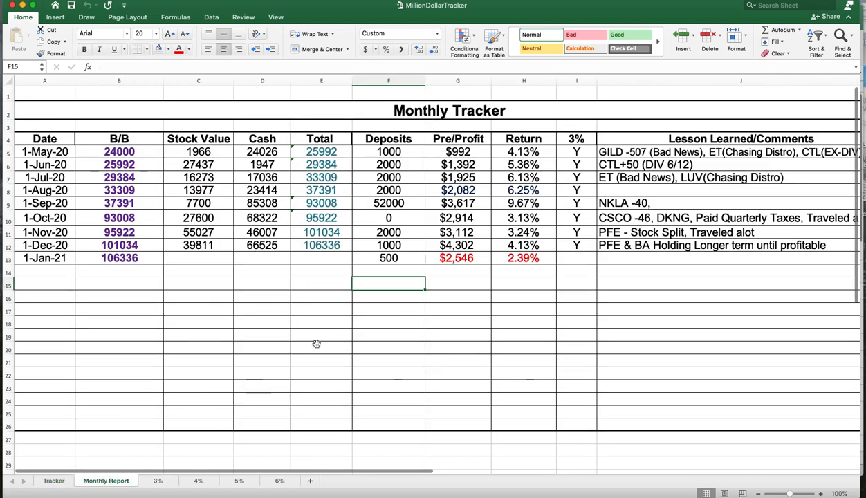
pyautogui.click(463, 154)
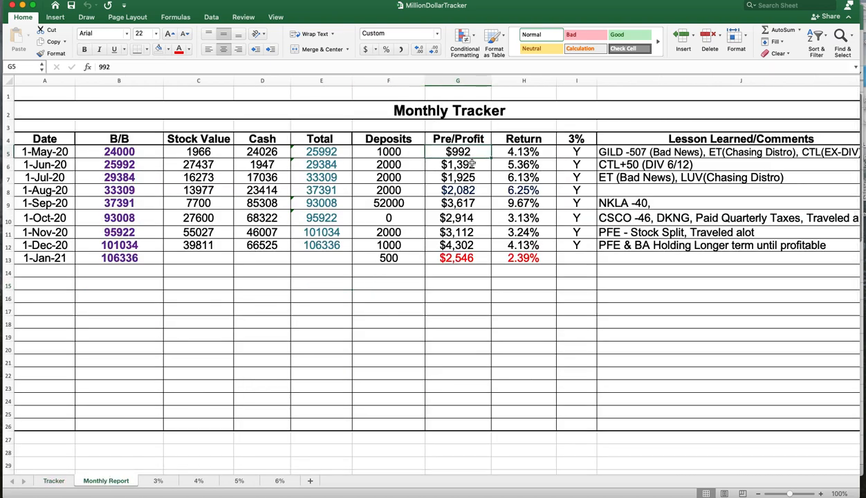
pyautogui.click(470, 165)
pyautogui.click(469, 177)
pyautogui.click(469, 190)
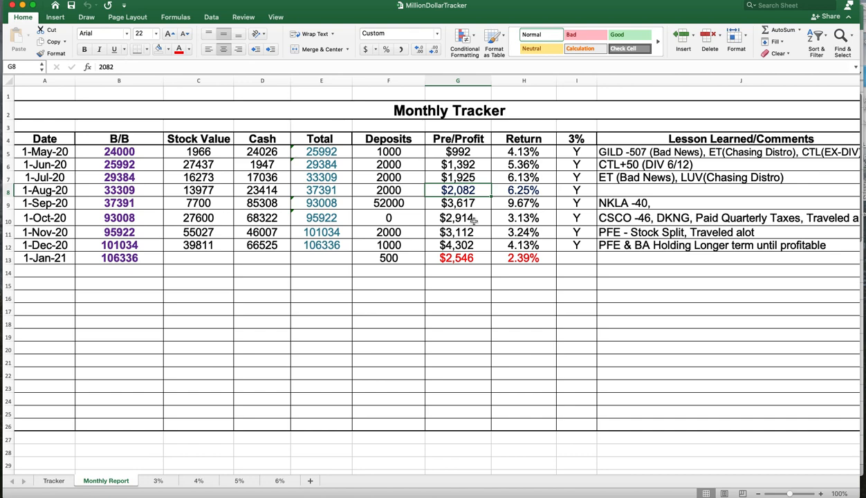
# - Examine the Stock Value, Cash and Total columns and the formulas in their cells
pyautogui.click(198, 80)
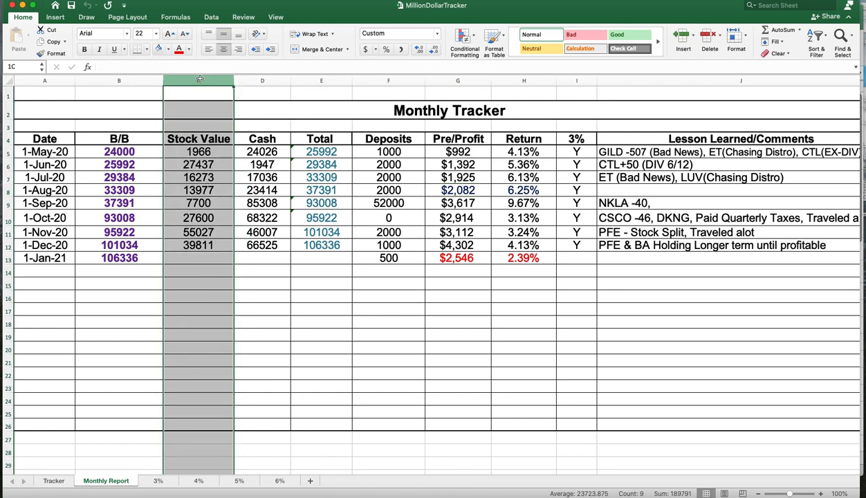
pyautogui.moveTo(214, 78); pyautogui.dragTo(307, 76)
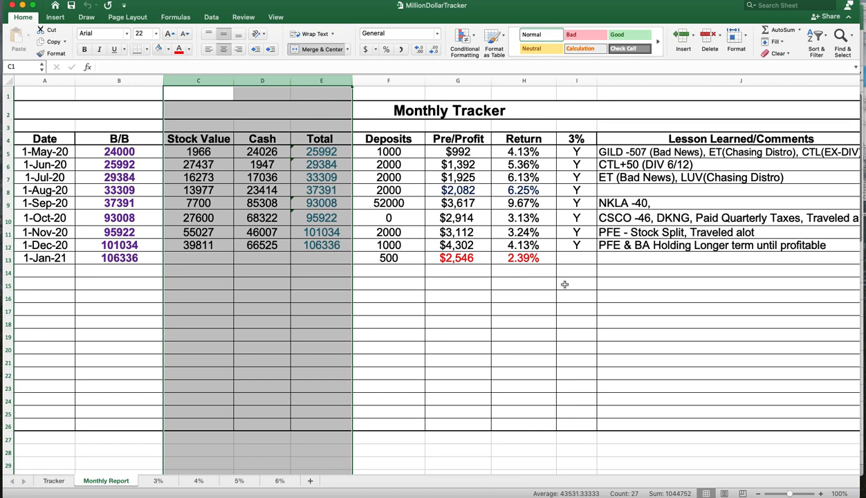
pyautogui.click(204, 217)
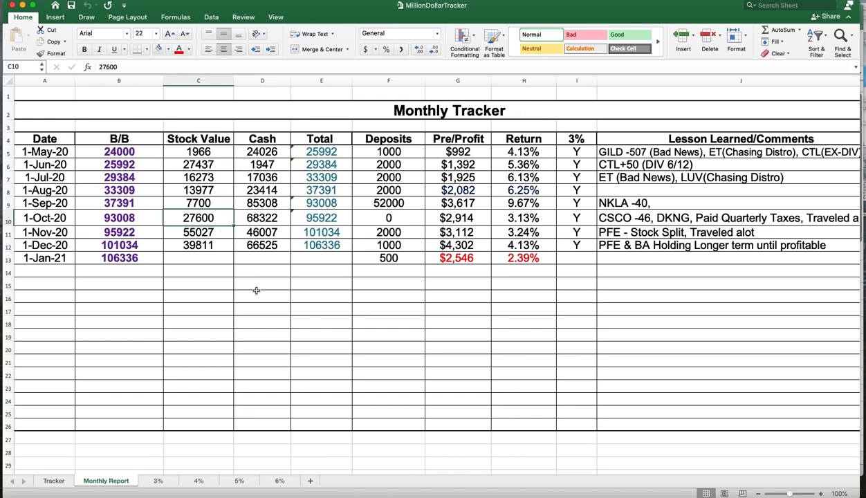
pyautogui.click(218, 249)
pyautogui.click(261, 245)
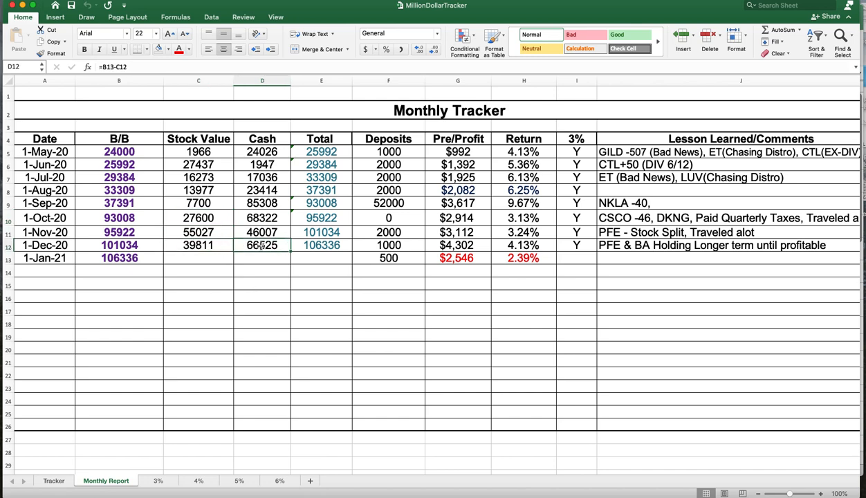
# - Select the December 2020 Stock Value and Cash cells together to compare their sum against the Total
pyautogui.click(213, 249)
pyautogui.click(256, 247)
pyautogui.click(317, 243)
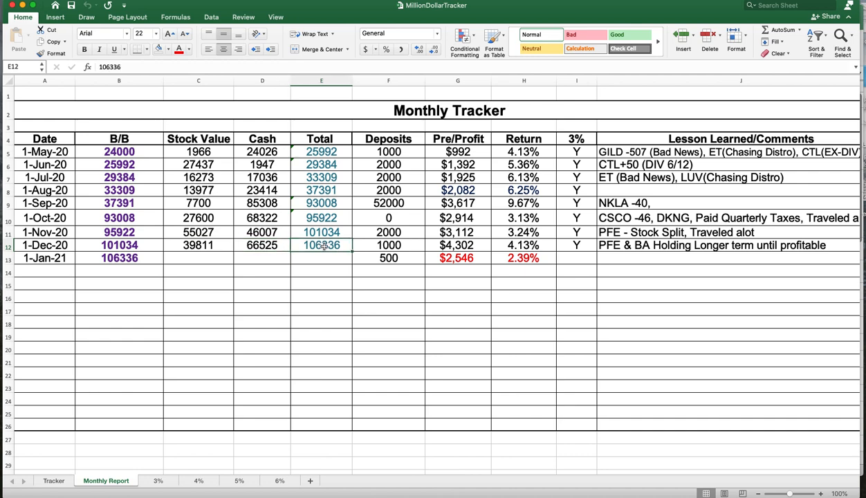
pyautogui.moveTo(213, 246); pyautogui.dragTo(259, 245)
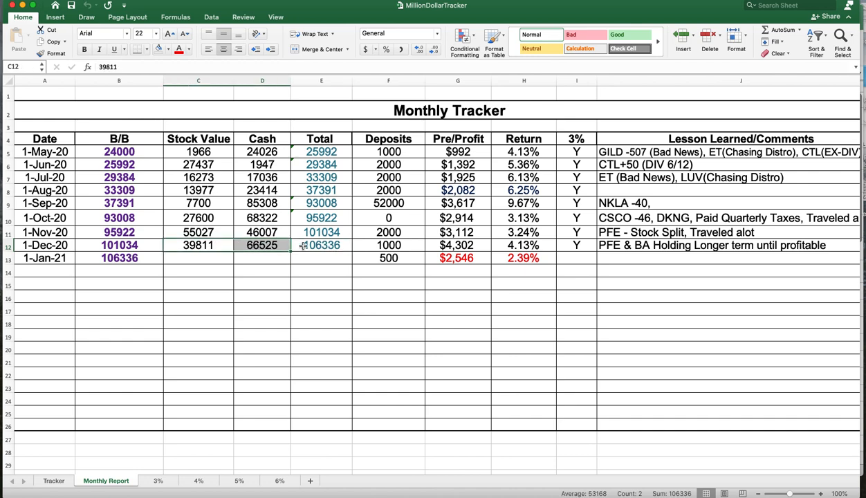
pyautogui.click(328, 246)
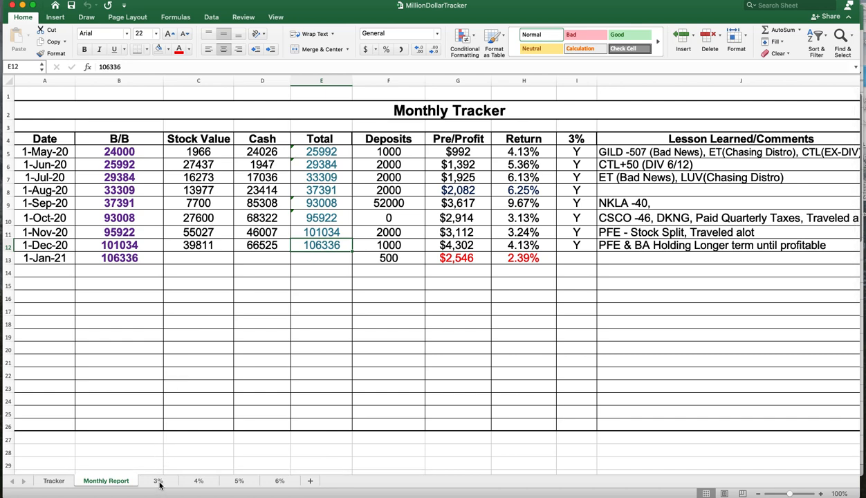
# - Read the Lesson Learned/Comments entries for May, September and December 2020 on the Monthly Report
pyautogui.click(707, 153)
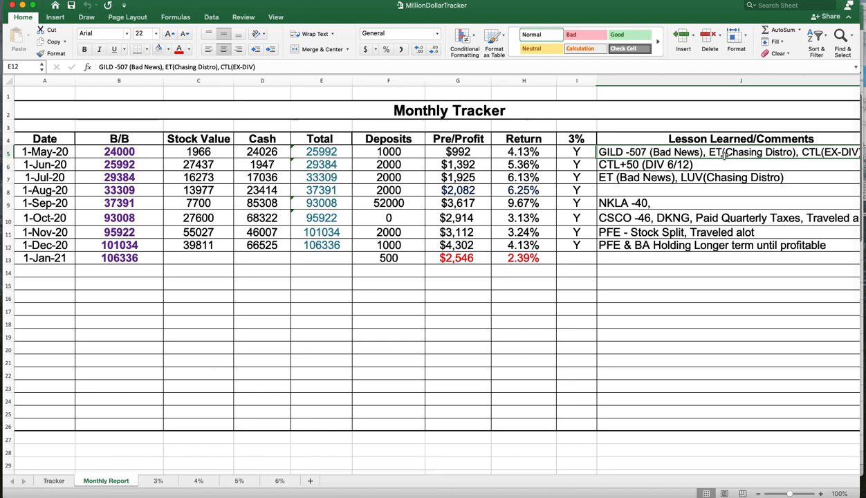
pyautogui.click(709, 203)
pyautogui.click(709, 243)
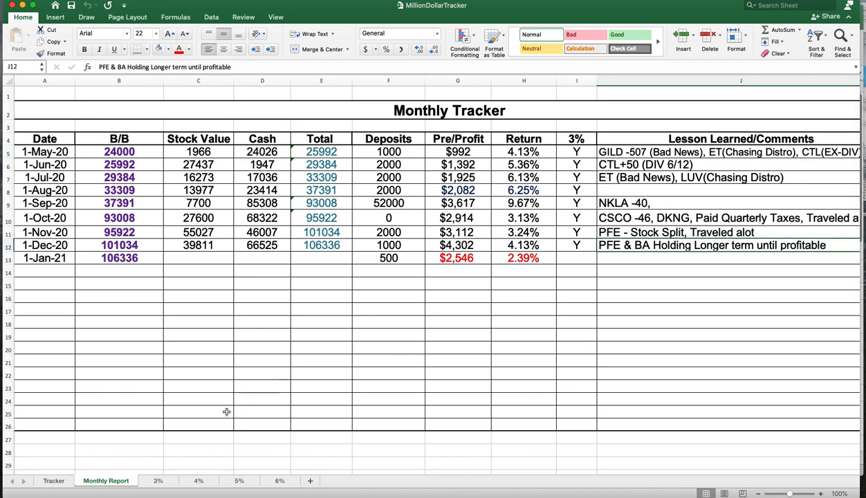
# - Open the 3% sheet to review its monthly balance projection table
pyautogui.click(158, 482)
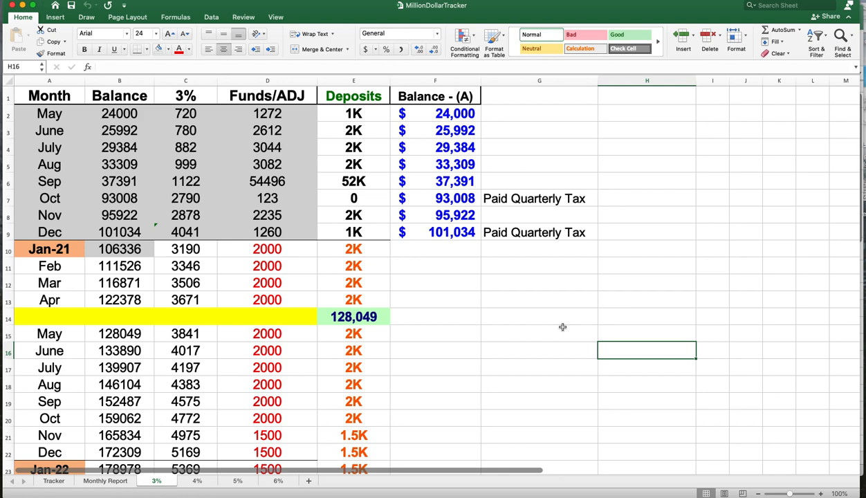
pyautogui.click(536, 300)
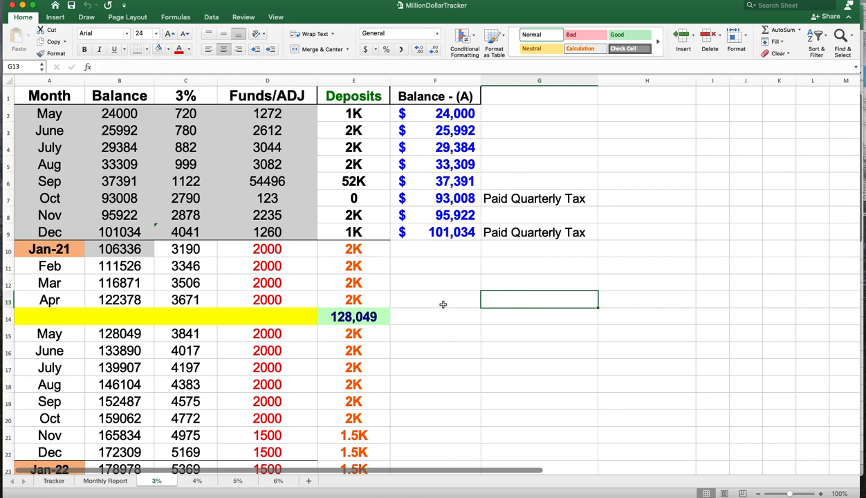
pyautogui.click(443, 303)
pyautogui.click(513, 305)
pyautogui.click(462, 303)
pyautogui.click(514, 301)
pyautogui.click(464, 302)
pyautogui.click(538, 303)
pyautogui.click(454, 299)
pyautogui.click(531, 301)
pyautogui.click(462, 301)
pyautogui.click(531, 301)
pyautogui.click(457, 302)
pyautogui.click(518, 301)
pyautogui.click(446, 301)
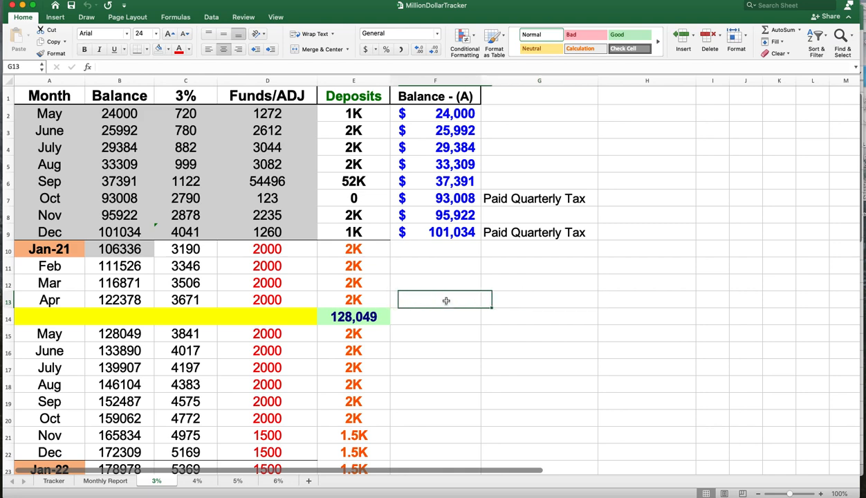
pyautogui.click(518, 300)
pyautogui.click(448, 300)
pyautogui.click(522, 302)
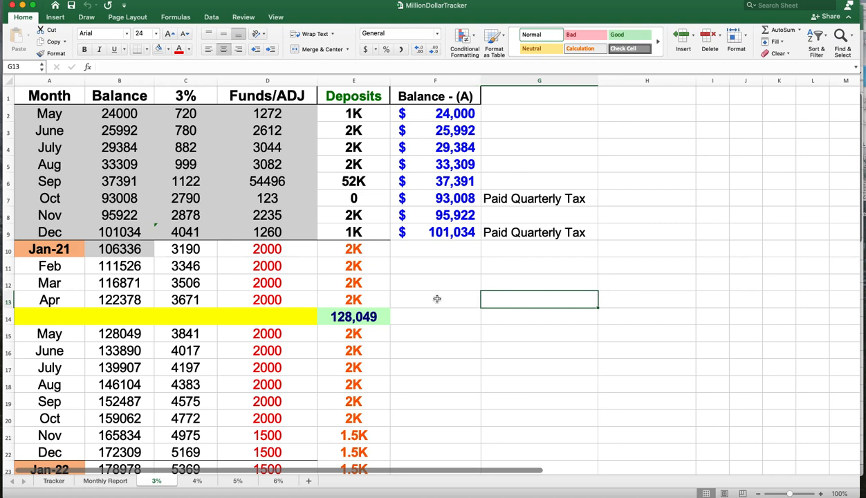
pyautogui.click(437, 299)
pyautogui.click(518, 301)
pyautogui.click(453, 300)
pyautogui.click(455, 283)
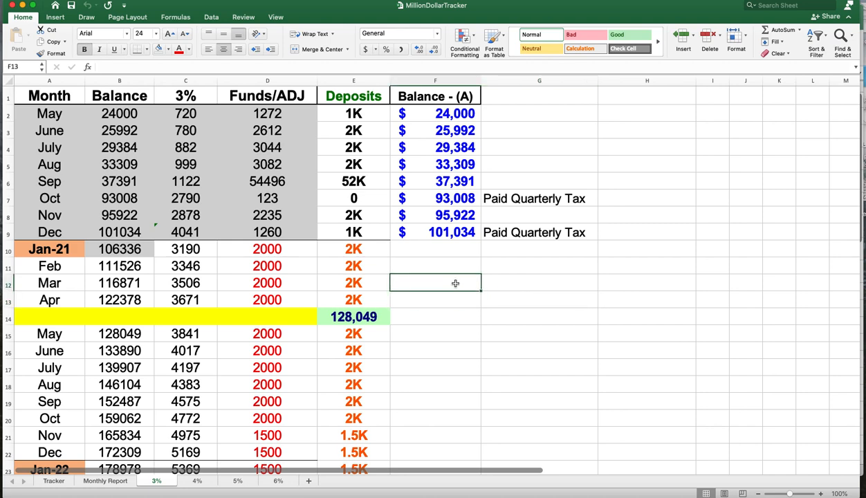
pyautogui.click(506, 281)
pyautogui.click(444, 294)
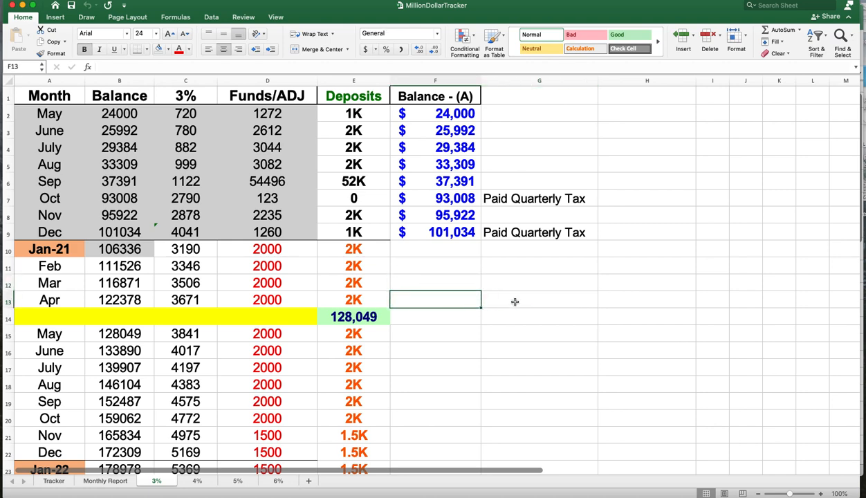
pyautogui.click(515, 302)
pyautogui.click(450, 286)
pyautogui.click(510, 287)
pyautogui.click(448, 266)
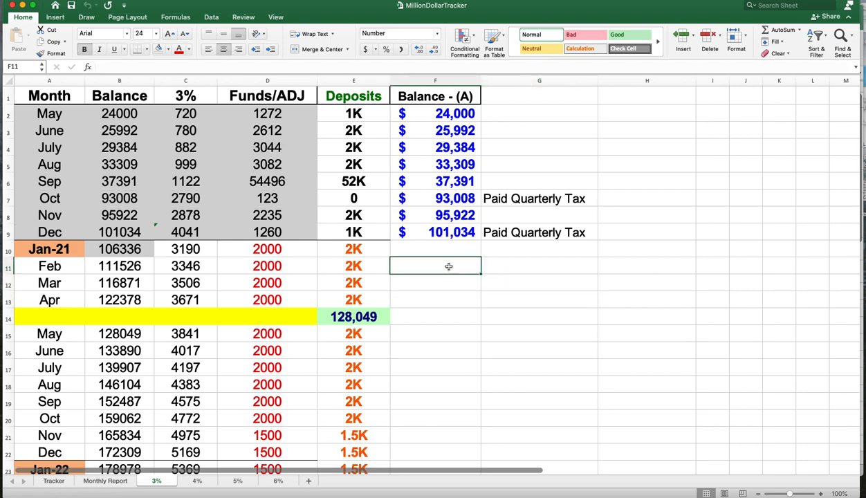
pyautogui.click(446, 298)
pyautogui.click(490, 299)
pyautogui.click(438, 302)
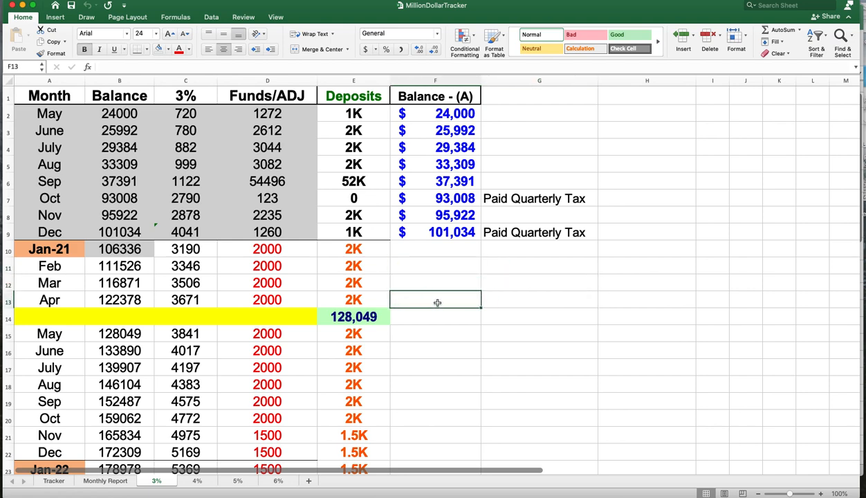
# - Review the Paid Quarterly Tax notes alongside the October and December deposits on the 3% sheet
pyautogui.click(104, 116)
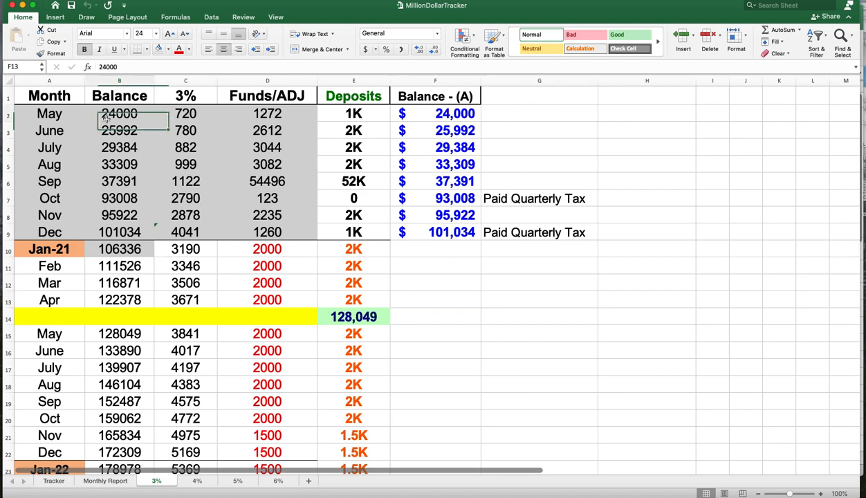
pyautogui.click(562, 205)
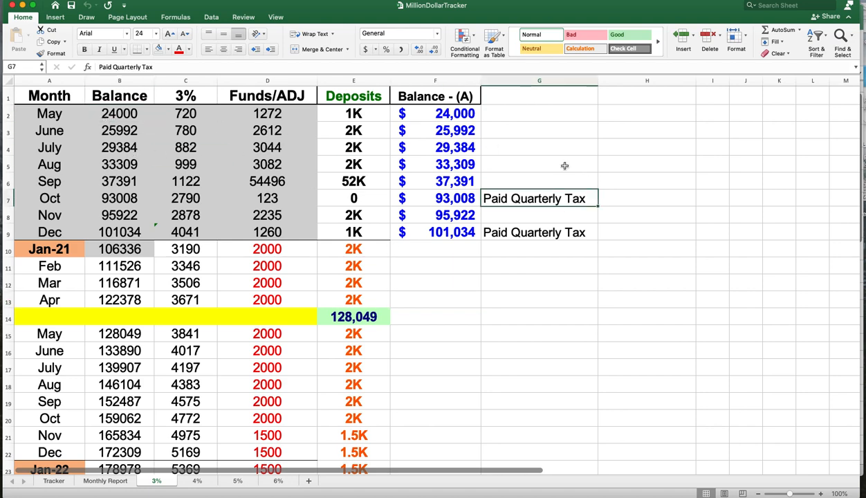
pyautogui.click(558, 99)
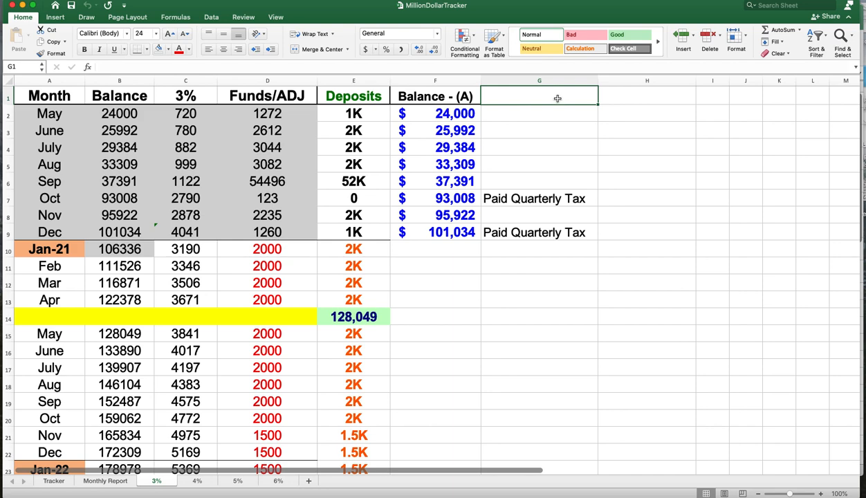
pyautogui.click(547, 202)
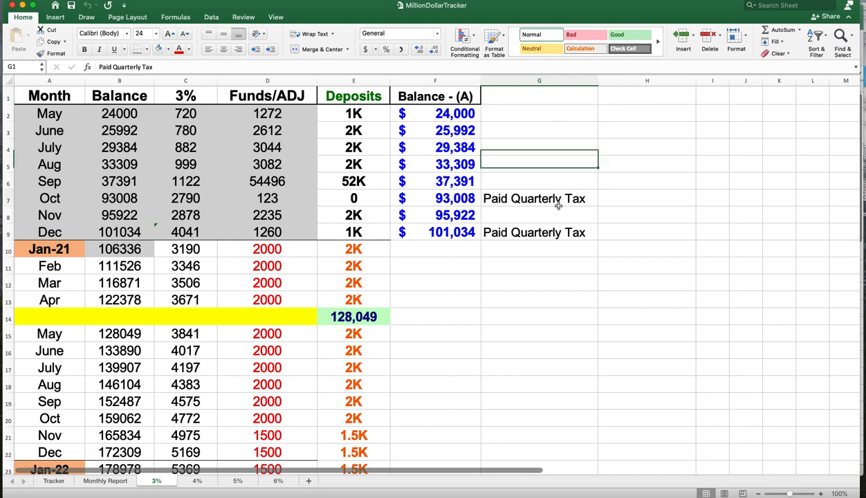
pyautogui.click(550, 97)
pyautogui.click(539, 196)
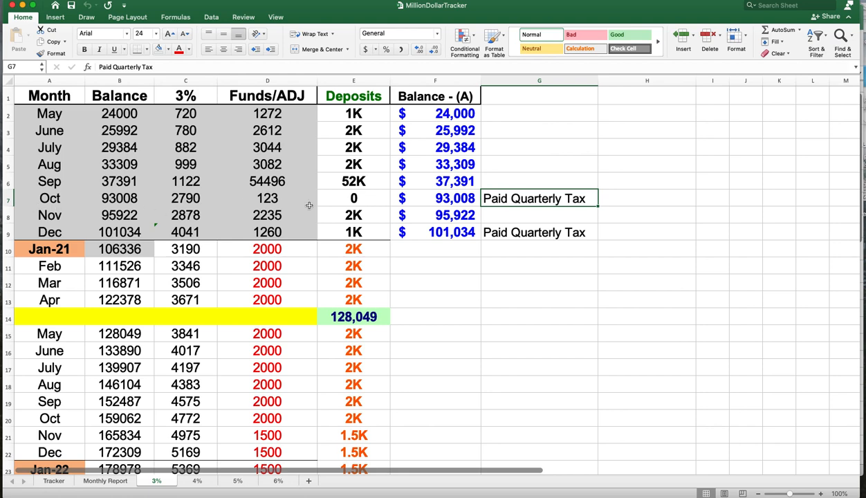
pyautogui.click(549, 233)
pyautogui.click(557, 196)
pyautogui.click(551, 229)
pyautogui.click(372, 201)
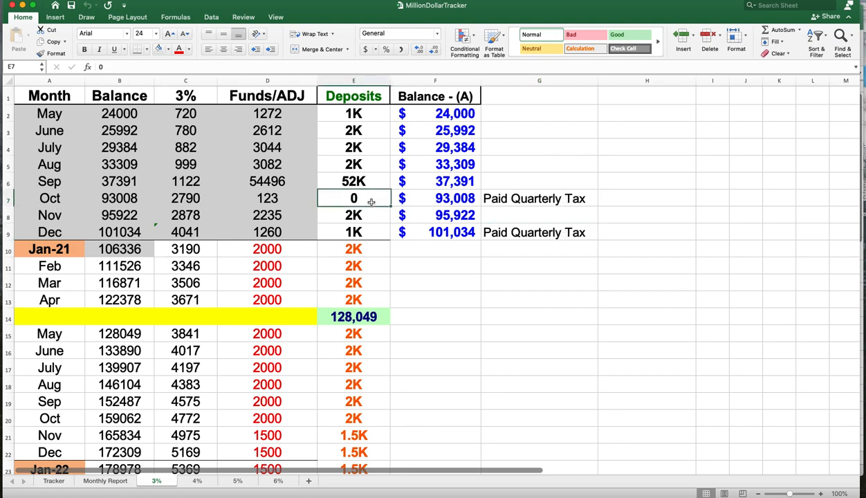
pyautogui.click(367, 233)
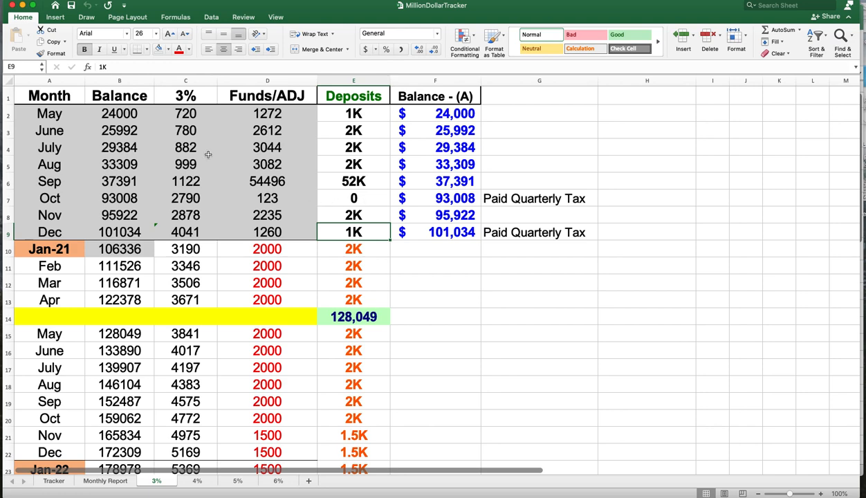
# - Step through the month labels from May to October and the September Funds/ADJ value
pyautogui.click(65, 116)
pyautogui.click(66, 131)
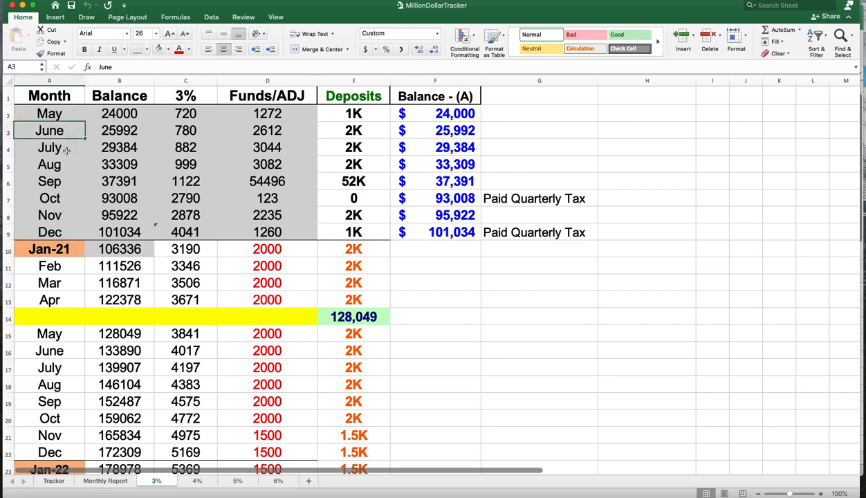
pyautogui.click(66, 147)
pyautogui.click(67, 165)
pyautogui.click(69, 192)
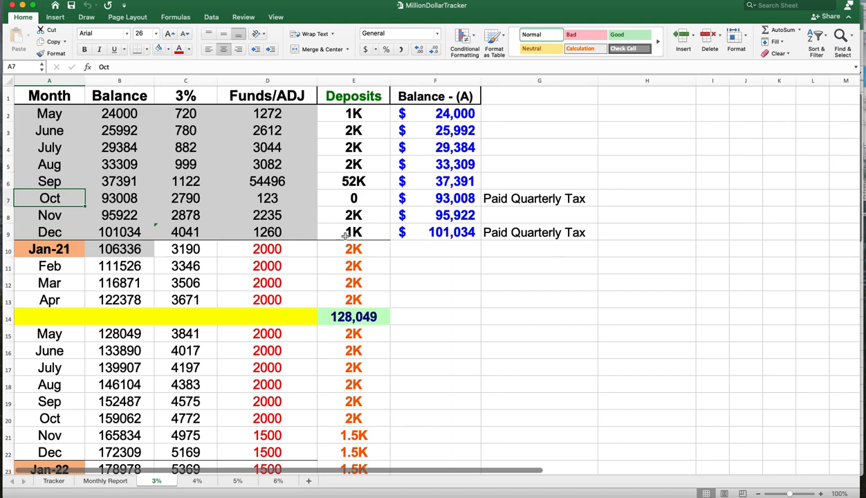
pyautogui.click(284, 184)
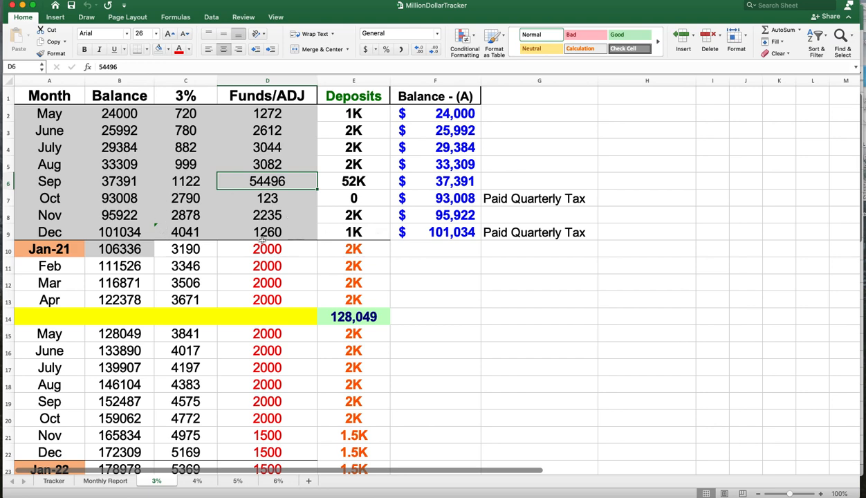
# - Inspect the formulas in the 3% column for October 2020 through January 2021
pyautogui.click(190, 199)
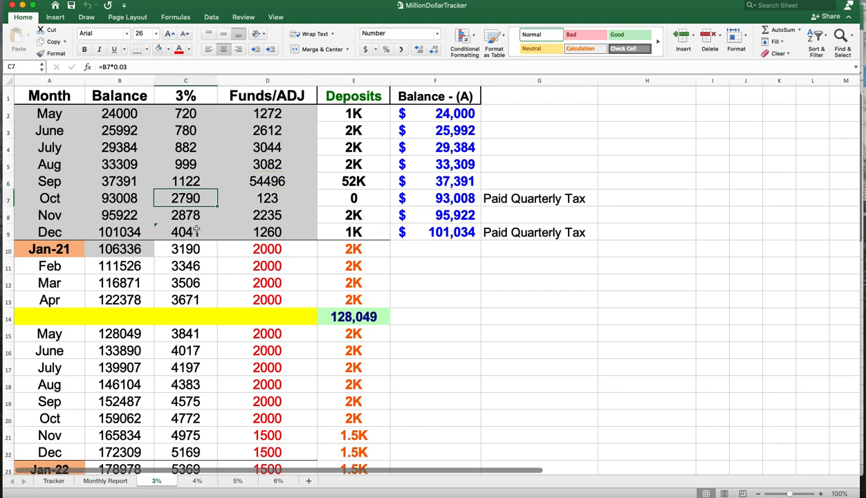
pyautogui.click(190, 216)
pyautogui.click(196, 242)
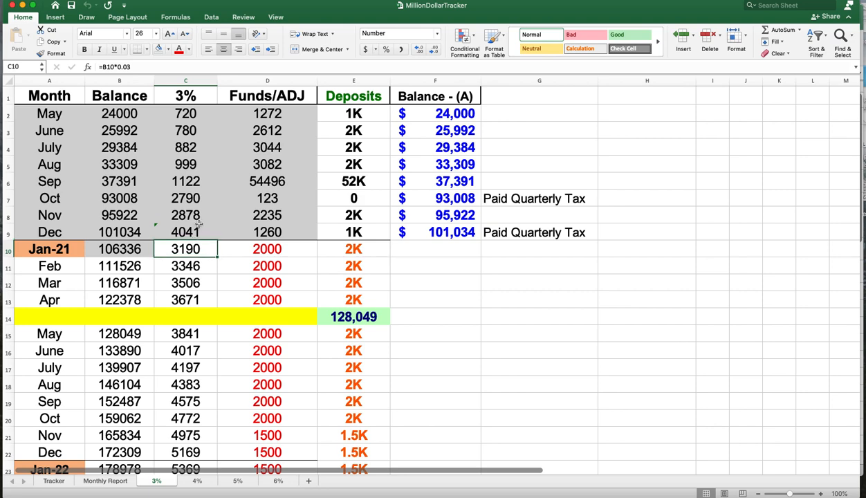
pyautogui.click(193, 217)
pyautogui.click(192, 200)
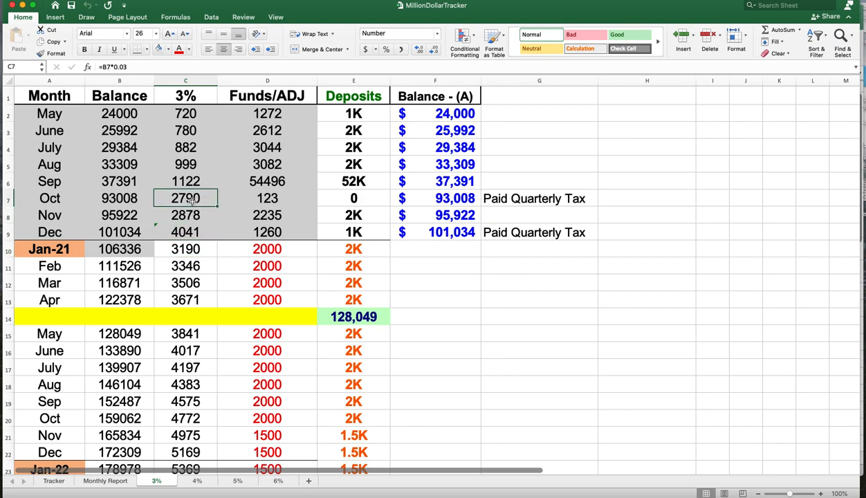
pyautogui.click(194, 217)
pyautogui.click(208, 233)
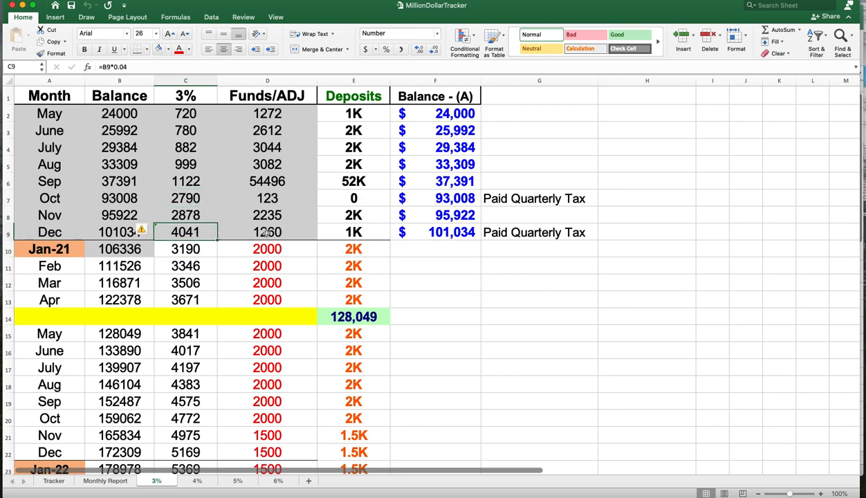
# - Compare the November and December 3%, Funds/ADJ and Deposits cells and their formulas
pyautogui.click(360, 219)
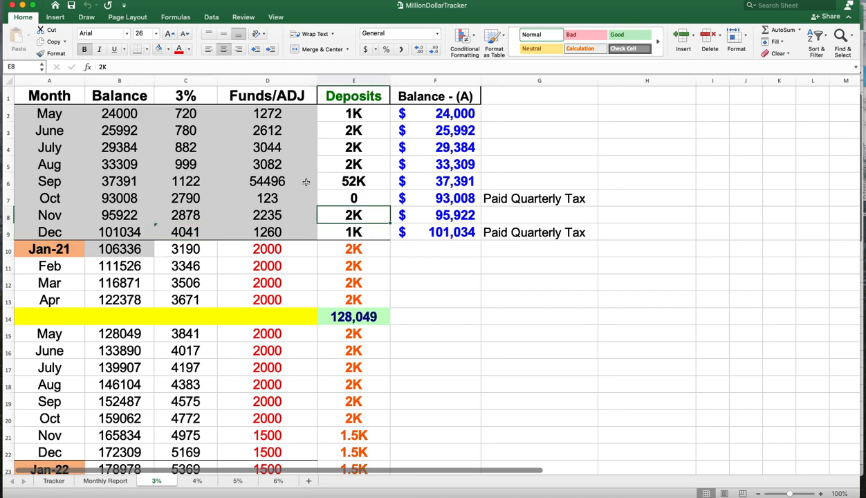
pyautogui.click(187, 216)
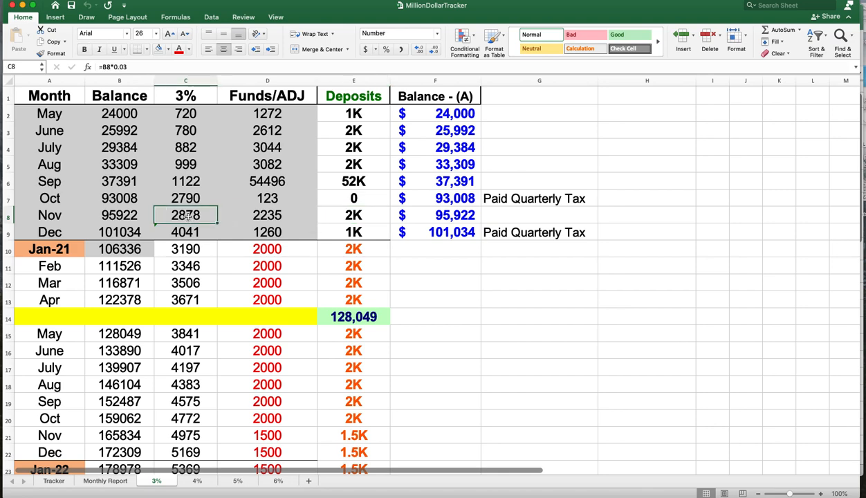
pyautogui.click(263, 216)
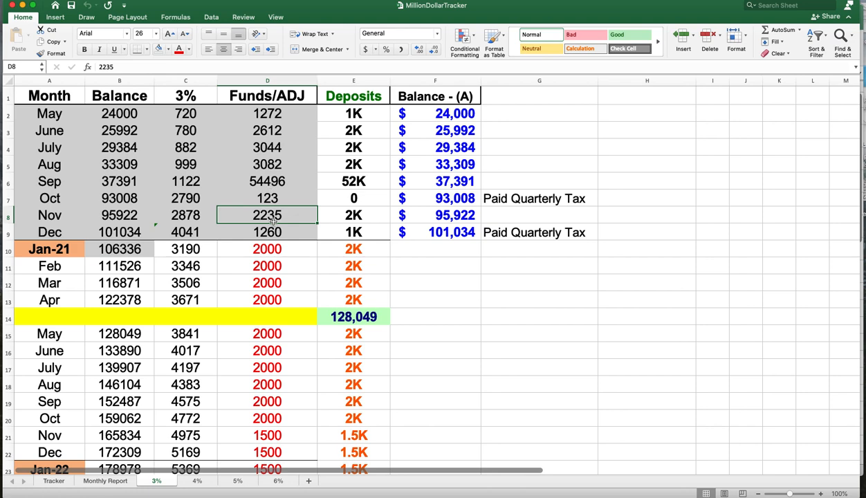
pyautogui.click(348, 214)
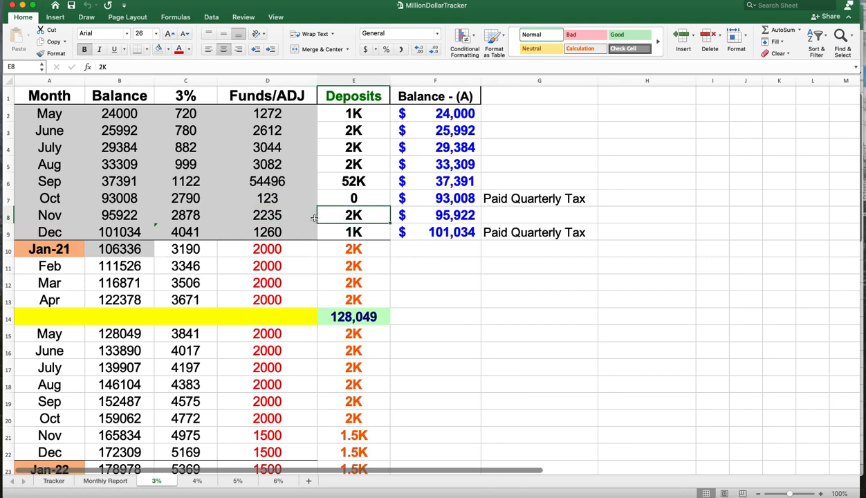
pyautogui.click(286, 218)
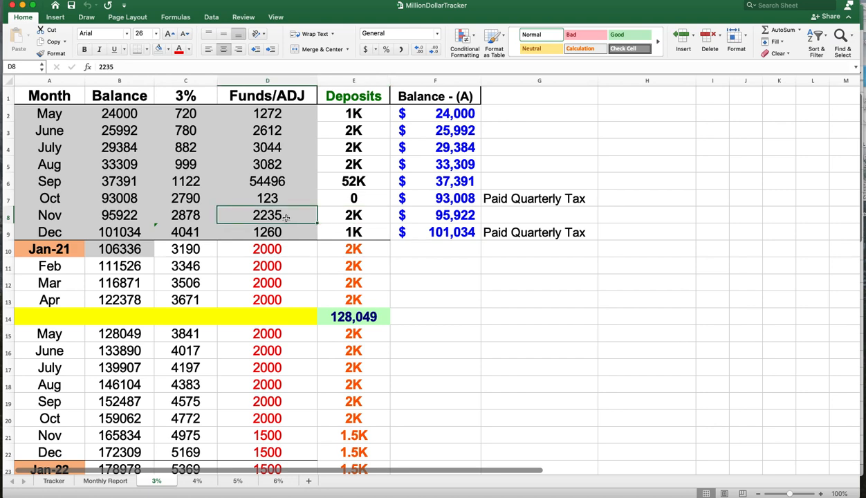
pyautogui.click(196, 218)
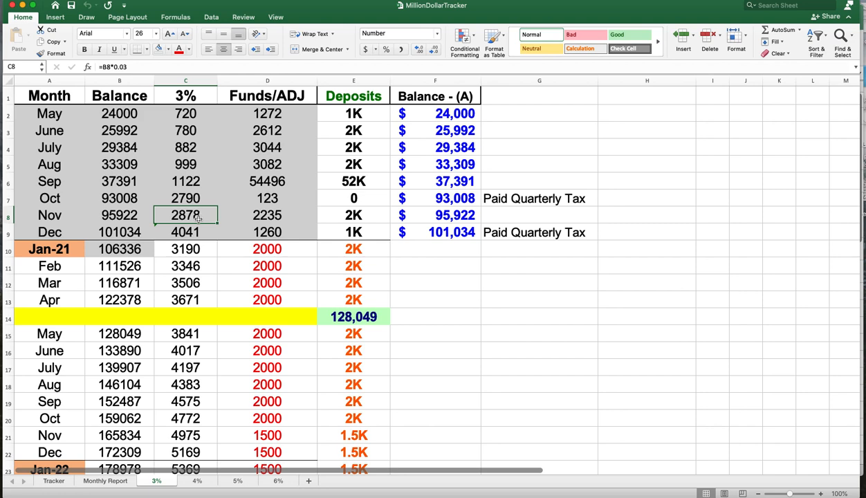
pyautogui.click(199, 115)
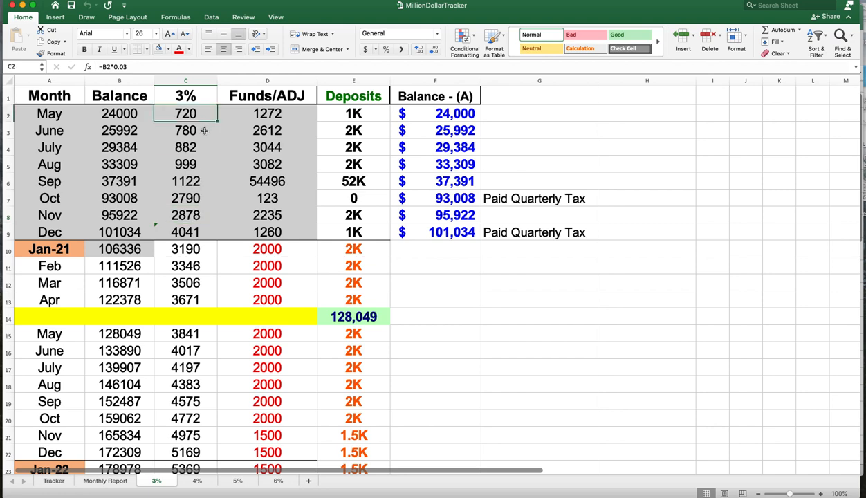
pyautogui.click(198, 234)
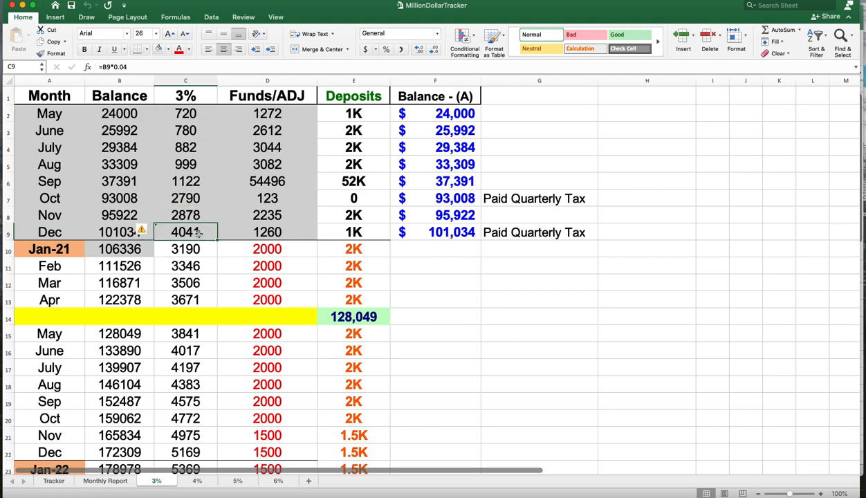
pyautogui.click(302, 236)
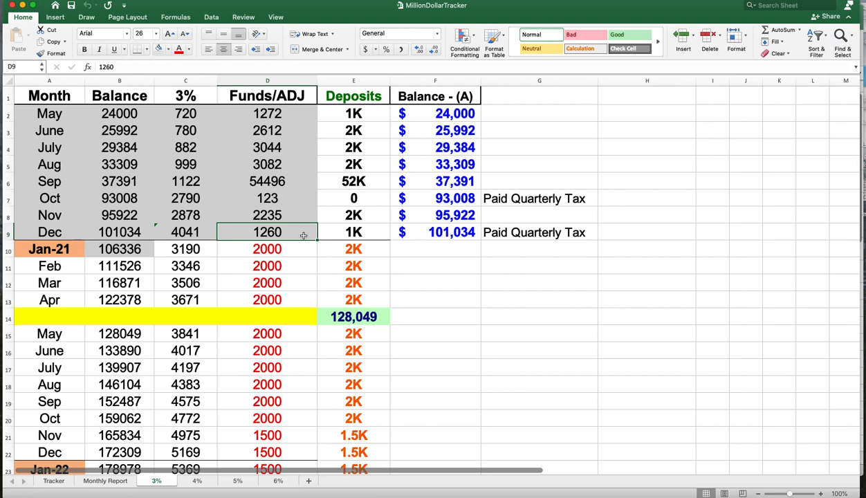
# - Compare the October to December Funds/ADJ, Deposits and 3% cells on the 3% sheet
pyautogui.click(283, 216)
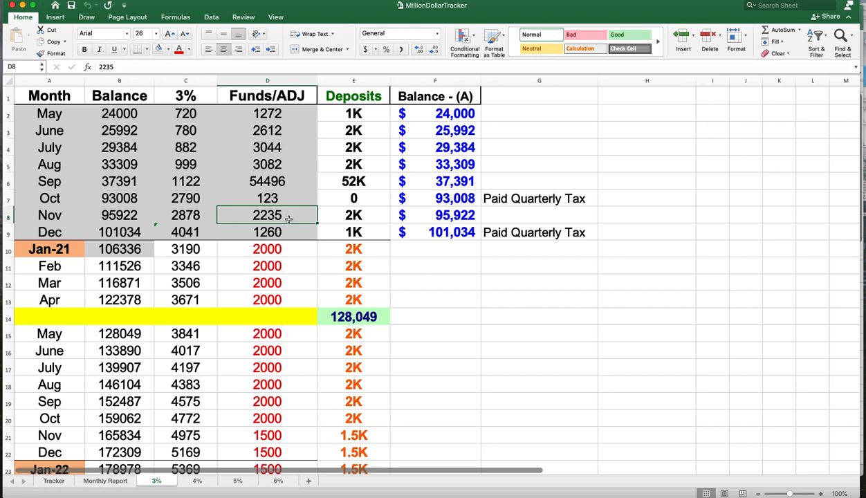
pyautogui.click(372, 218)
pyautogui.click(267, 217)
pyautogui.click(347, 198)
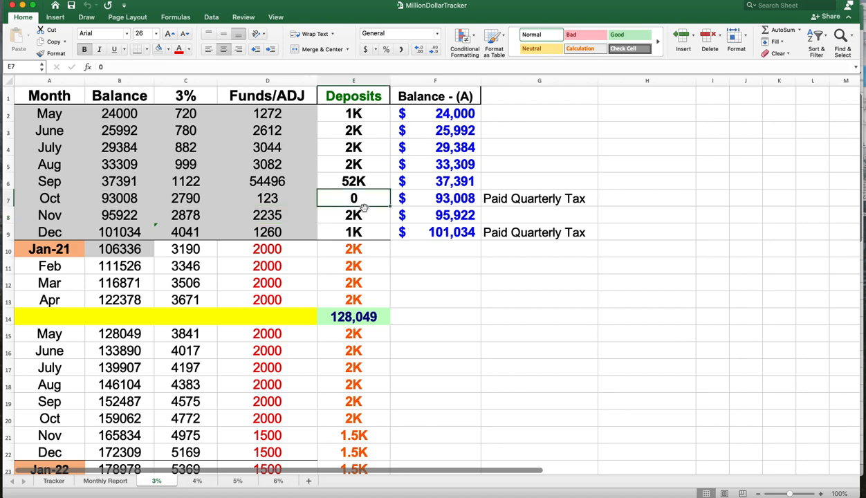
pyautogui.click(291, 198)
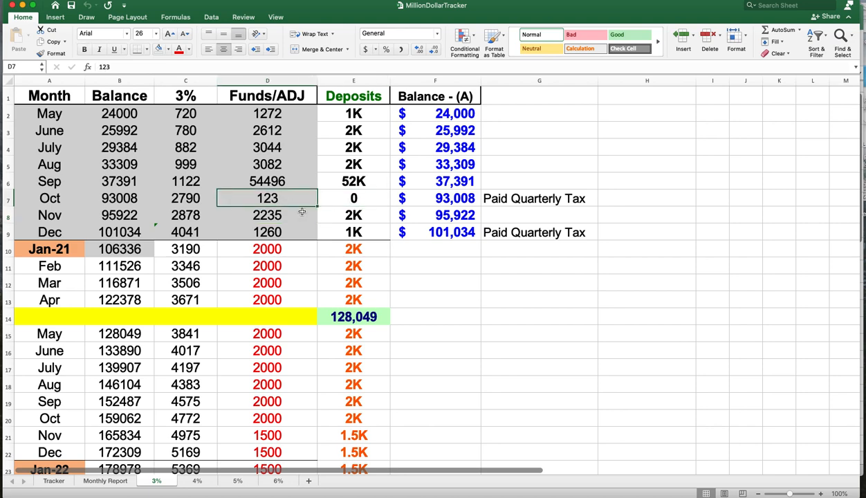
pyautogui.click(183, 197)
pyautogui.click(248, 200)
# - Open the 4% and 5% sheets and inspect the October formula in the 5% column
pyautogui.click(197, 481)
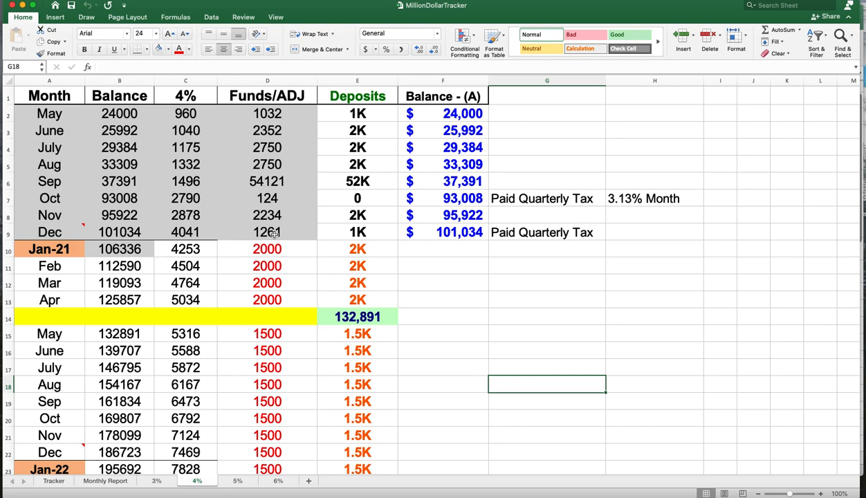
pyautogui.click(237, 480)
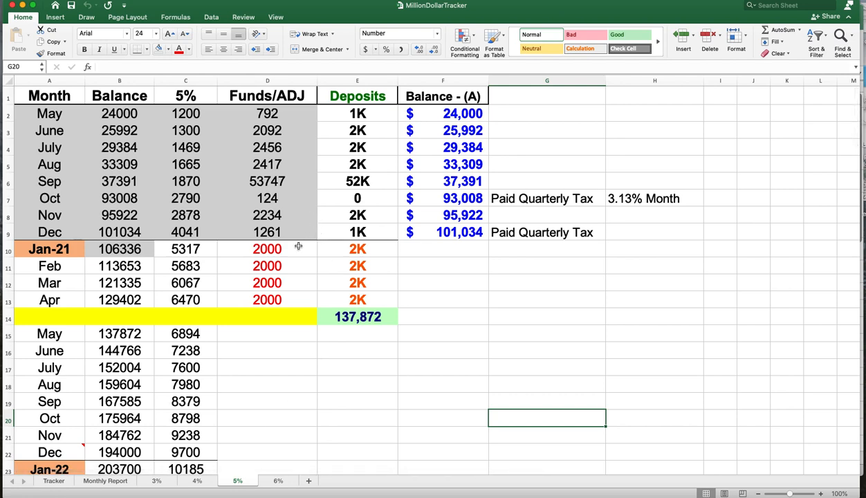
pyautogui.doubleClick(182, 199)
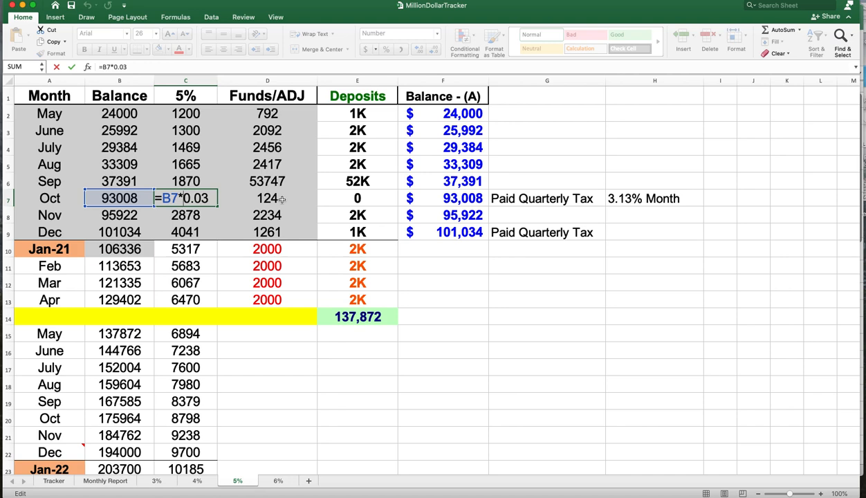
pyautogui.press('Return')
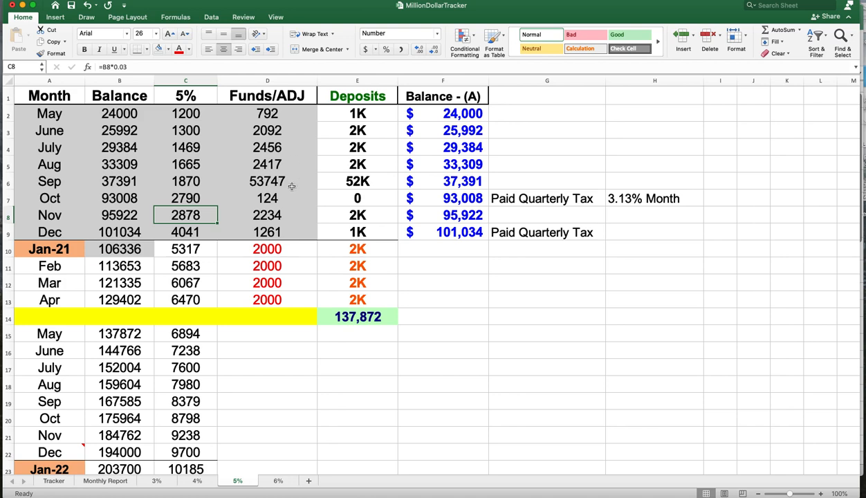
pyautogui.click(198, 199)
pyautogui.doubleClick(199, 199)
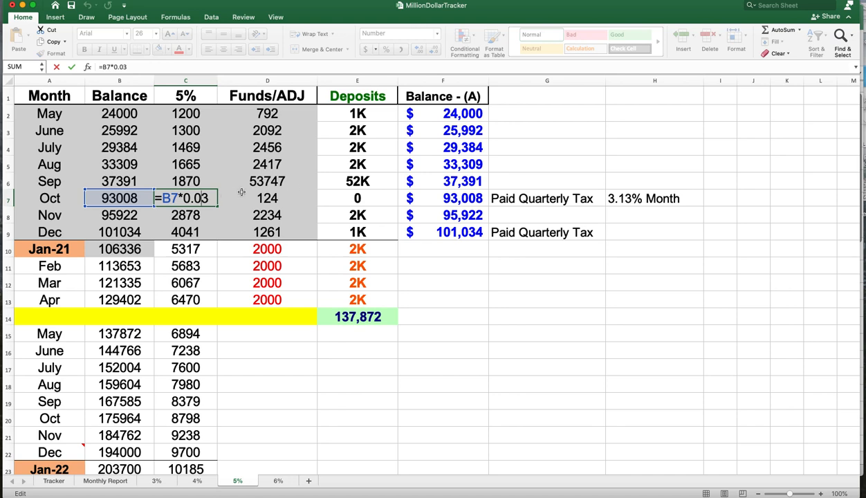
pyautogui.click(490, 314)
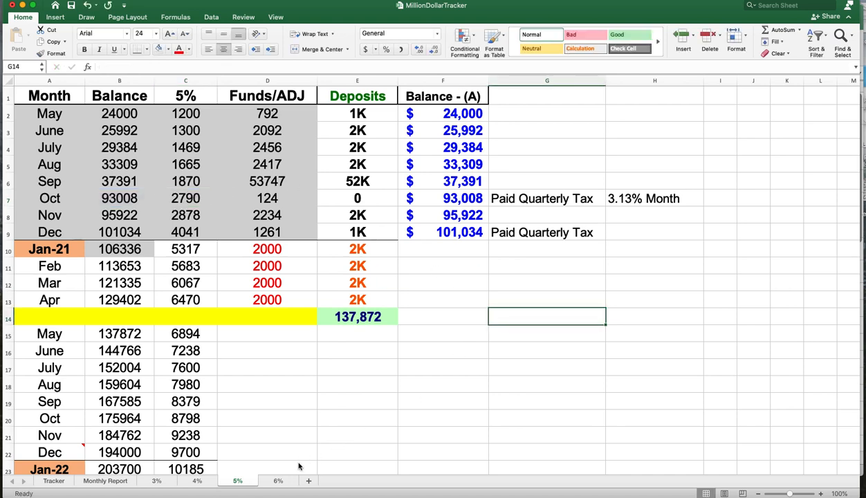
# - Compare the October Funds/ADJ values across the 6%, 4% and 5% sheets
pyautogui.click(279, 481)
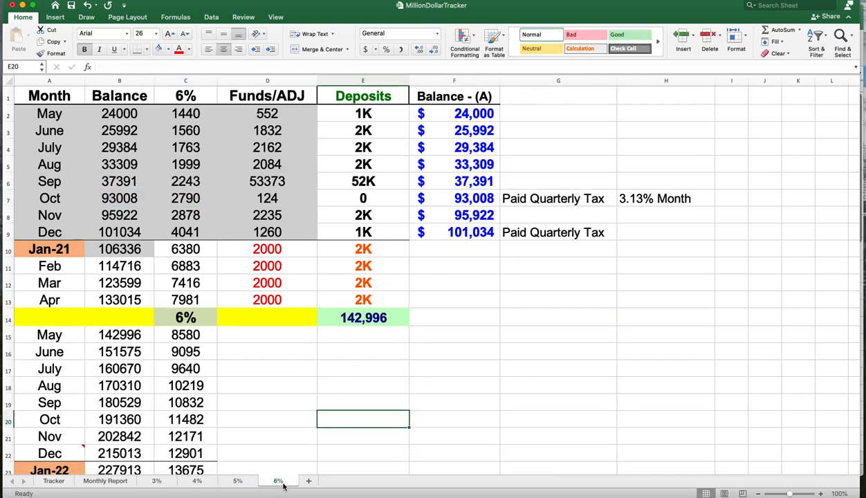
pyautogui.click(196, 481)
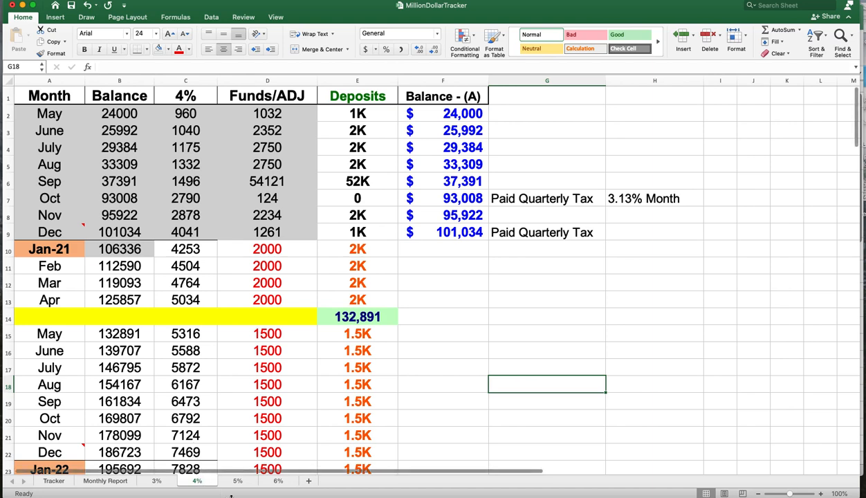
pyautogui.click(276, 204)
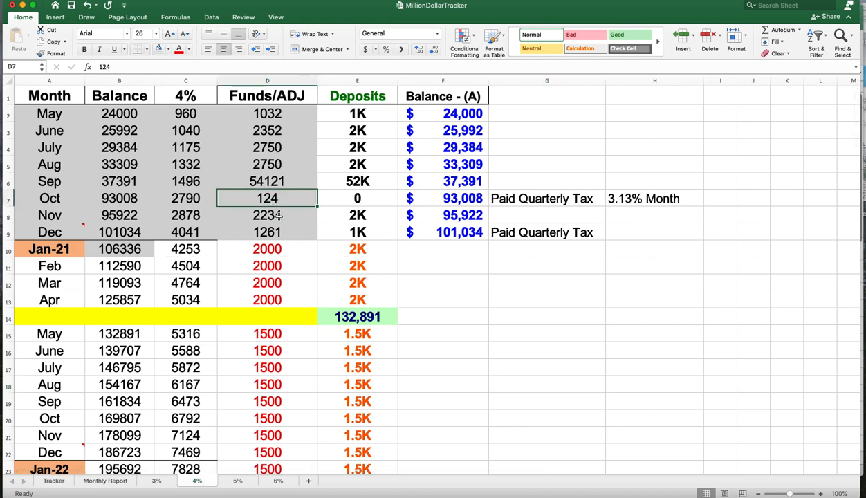
pyautogui.click(278, 482)
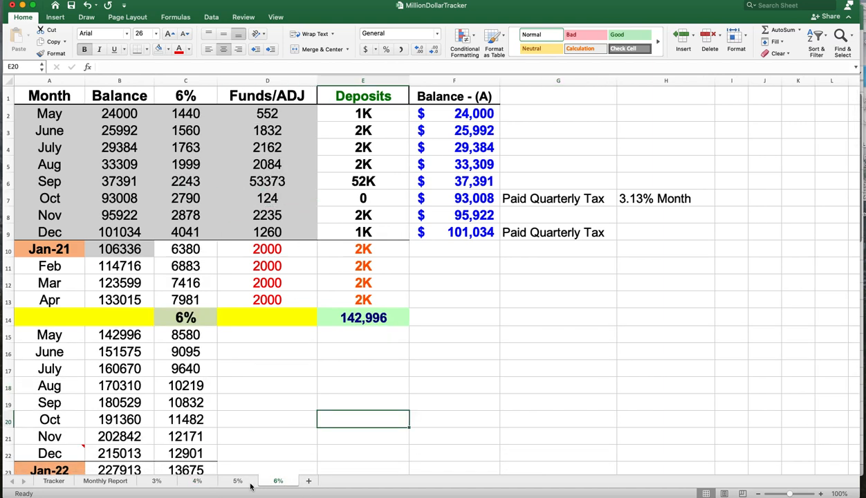
pyautogui.click(286, 198)
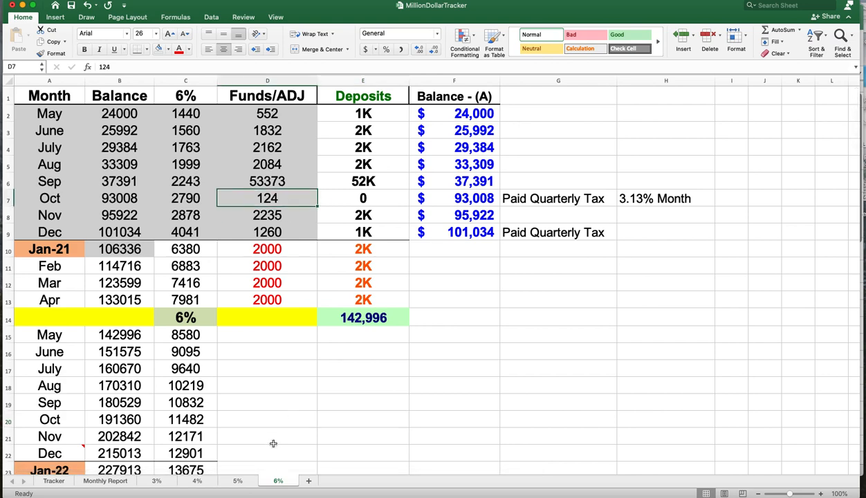
pyautogui.click(239, 482)
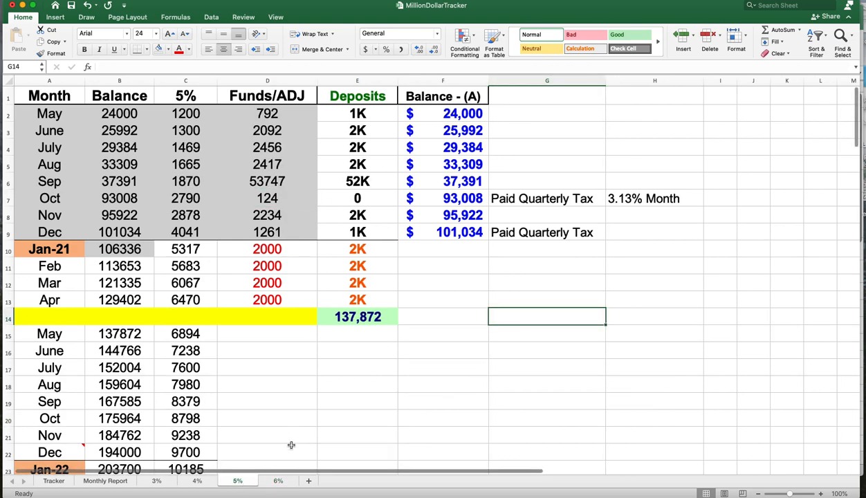
# - Switch to the Test Model workbook and examine the Tracker table's layout and row heights
pyautogui.click(22, 6)
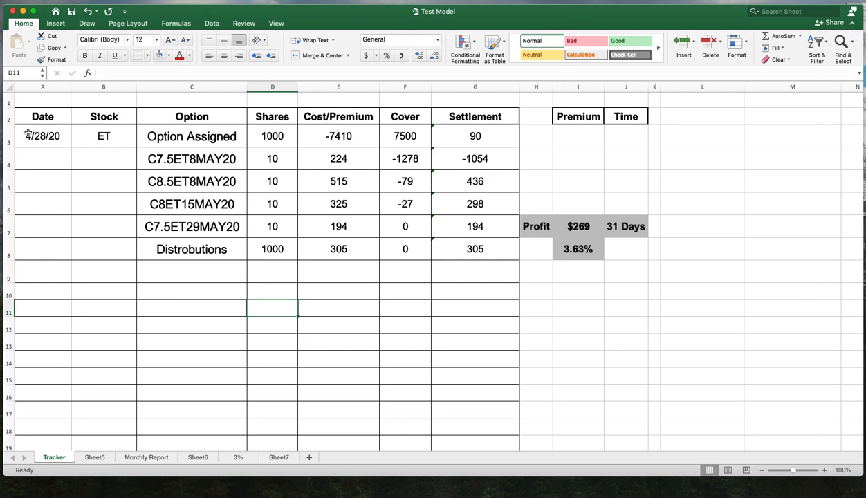
pyautogui.click(56, 136)
pyautogui.moveTo(56, 136)
pyautogui.mouseDown()
pyautogui.moveTo(318, 163)
pyautogui.moveTo(456, 214)
pyautogui.moveTo(492, 243)
pyautogui.moveTo(593, 258)
pyautogui.moveTo(632, 254)
pyautogui.moveTo(623, 261)
pyautogui.mouseUp()
pyautogui.click(564, 339)
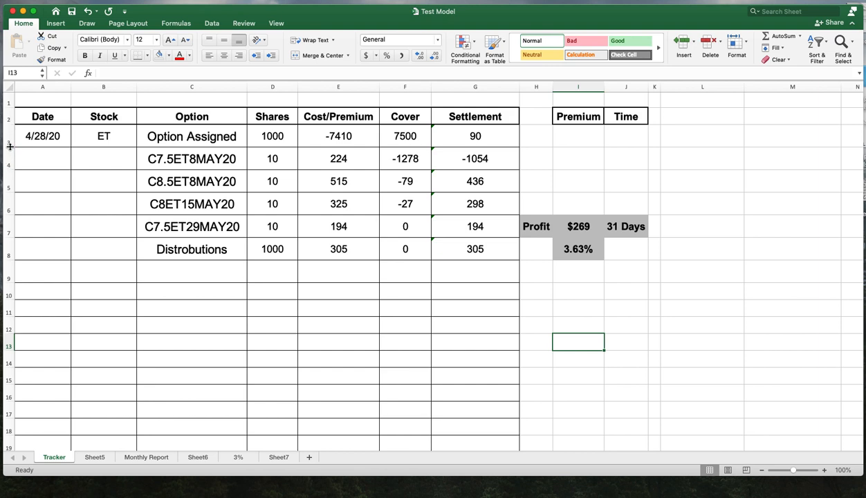
pyautogui.moveTo(10, 146); pyautogui.dragTo(9, 147)
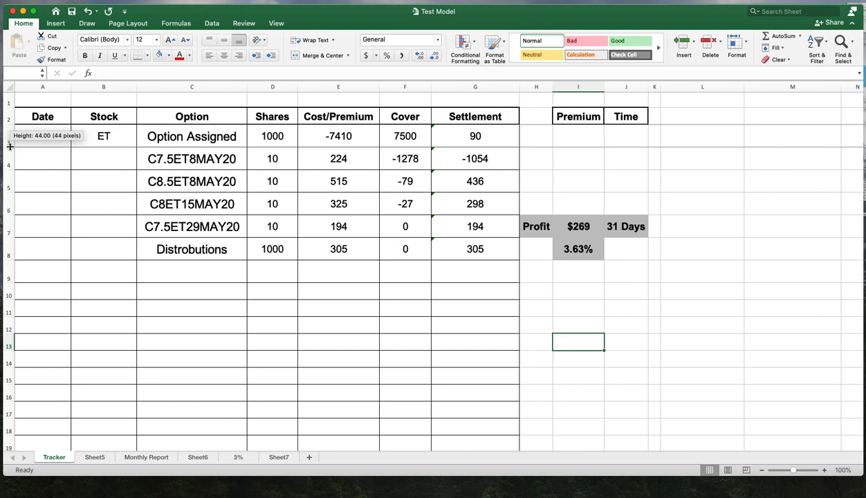
pyautogui.moveTo(9, 147); pyautogui.dragTo(9, 147)
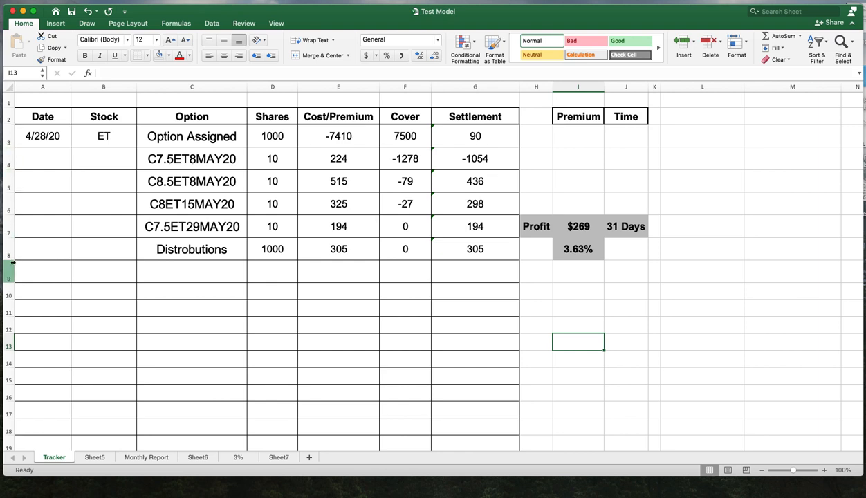
# - Increase the row height of rows 1 to 24 on Sheet5
pyautogui.click(95, 457)
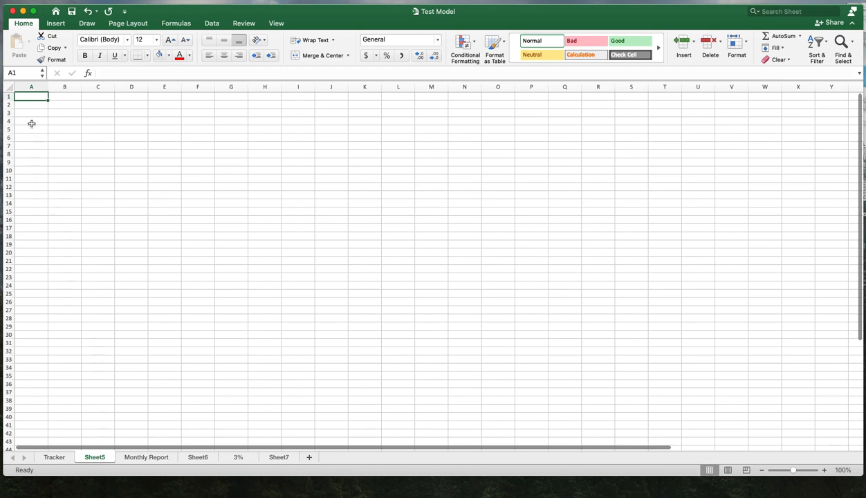
pyautogui.moveTo(4, 96); pyautogui.dragTo(5, 284)
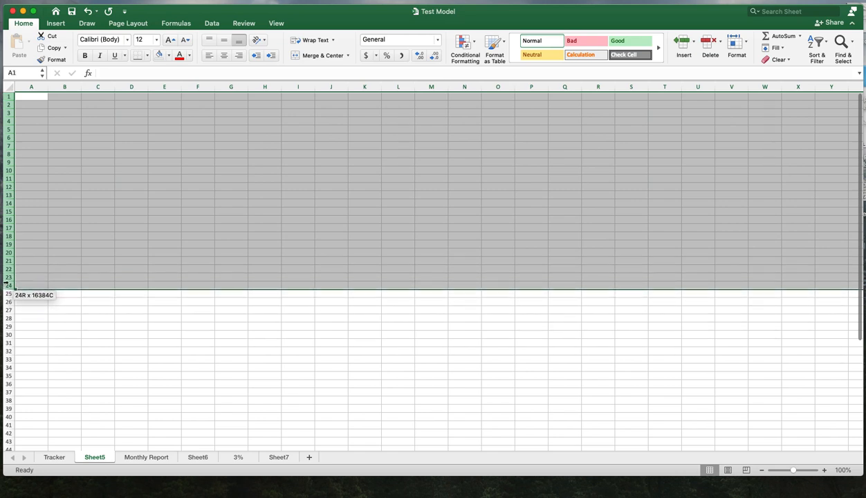
pyautogui.rightClick(7, 203)
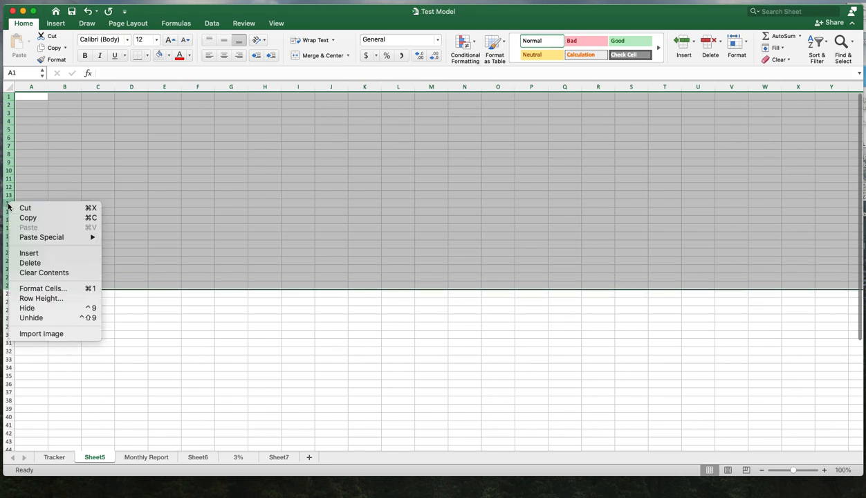
pyautogui.click(43, 298)
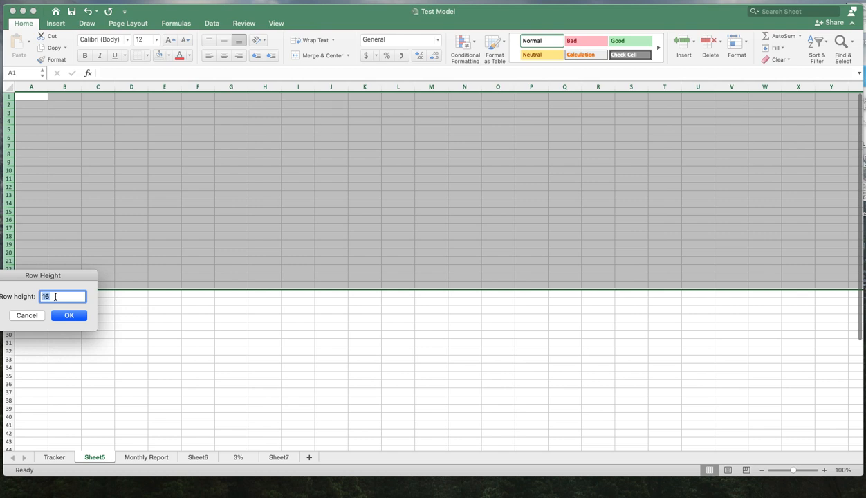
pyautogui.press('BackSpace')
pyautogui.press('Return')
pyautogui.click(188, 209)
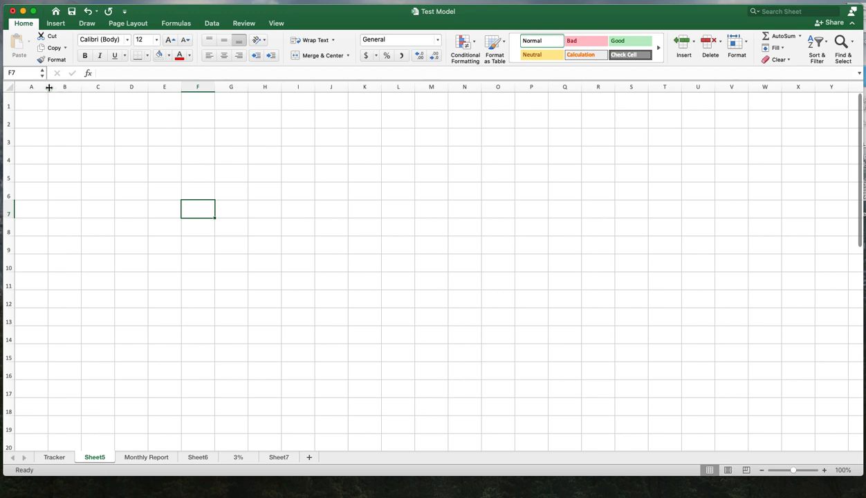
# - Widen columns A through F on Sheet5 to fit the tracker layout
pyautogui.moveTo(48, 87); pyautogui.dragTo(332, 87)
pyautogui.moveTo(398, 89); pyautogui.dragTo(427, 88)
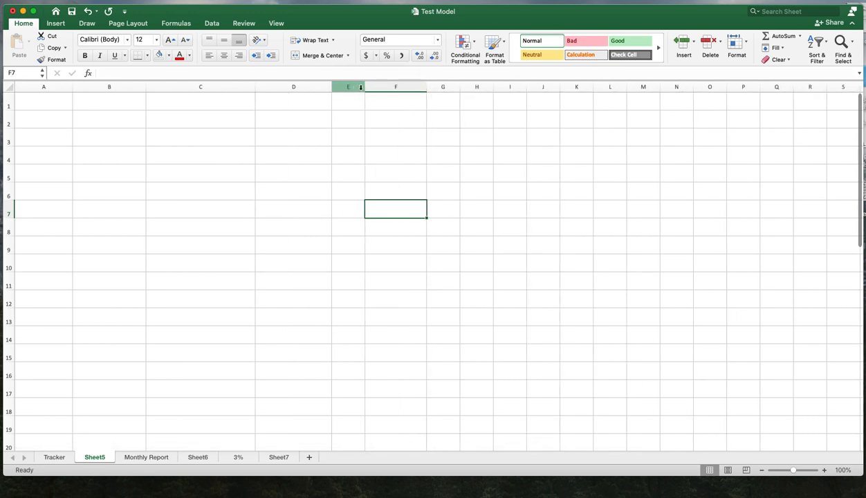
pyautogui.moveTo(361, 87); pyautogui.dragTo(395, 87)
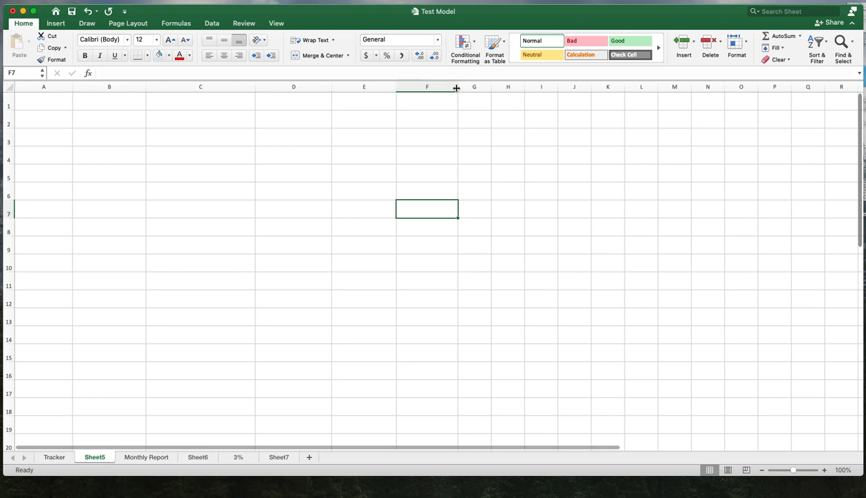
pyautogui.moveTo(456, 88); pyautogui.dragTo(473, 88)
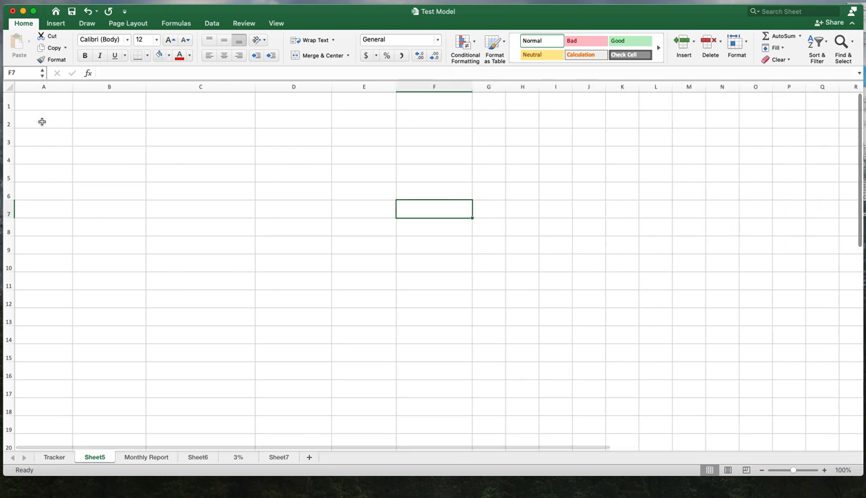
# - Apply a thick box border and all borders to the range A2:H16 on Sheet5
pyautogui.moveTo(41, 121); pyautogui.dragTo(518, 377)
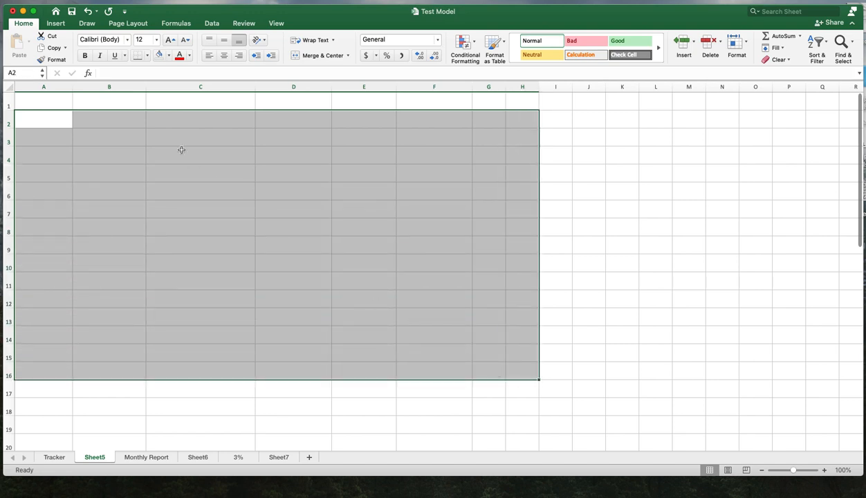
pyautogui.click(147, 56)
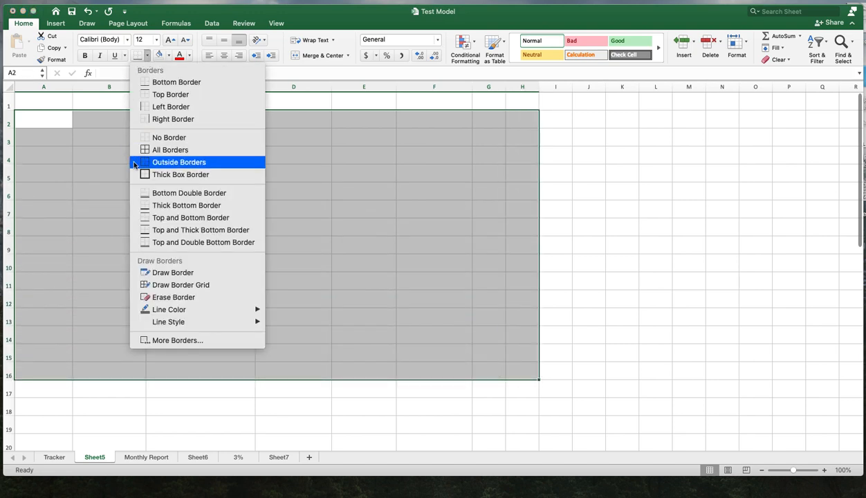
pyautogui.click(158, 175)
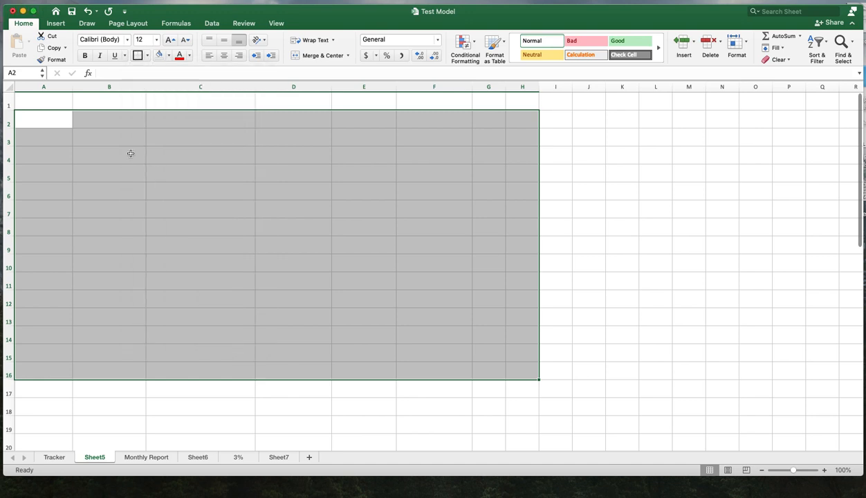
pyautogui.click(147, 56)
pyautogui.click(160, 153)
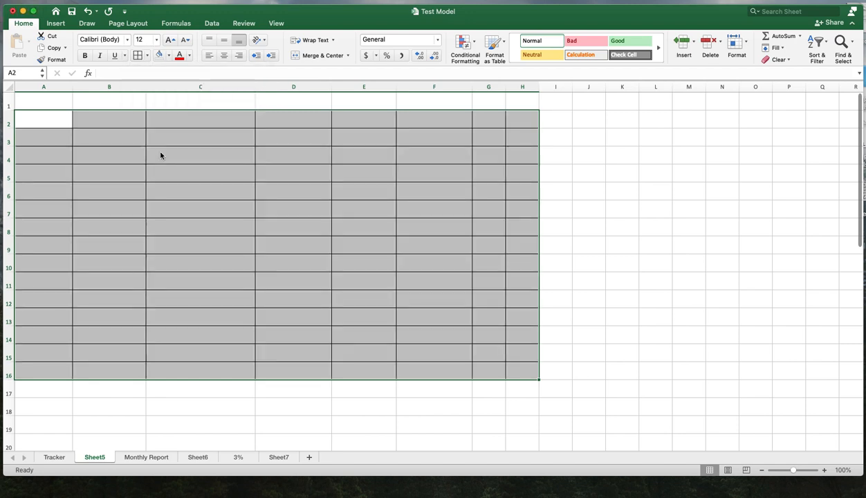
pyautogui.click(676, 210)
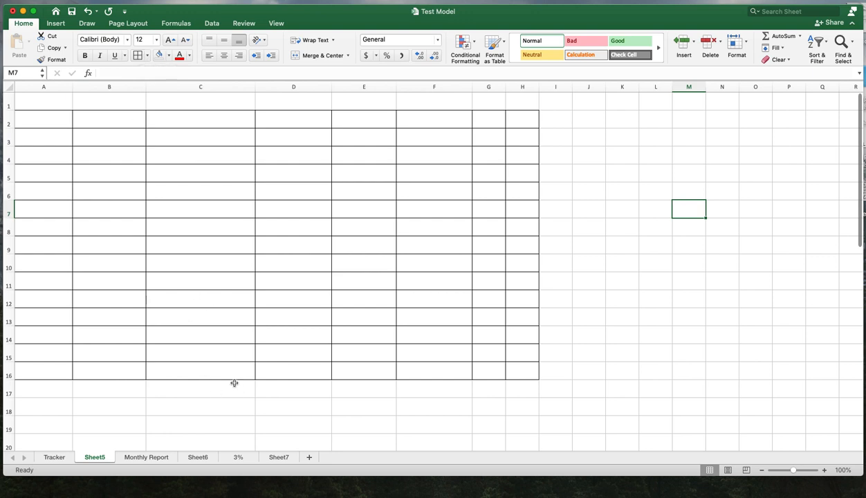
# - Return to the Tracker sheet and select the Date header cell
pyautogui.click(57, 456)
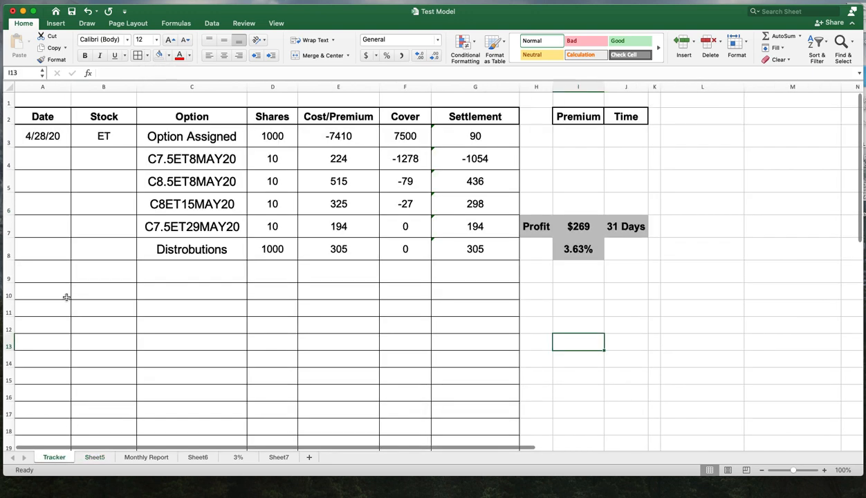
pyautogui.click(53, 118)
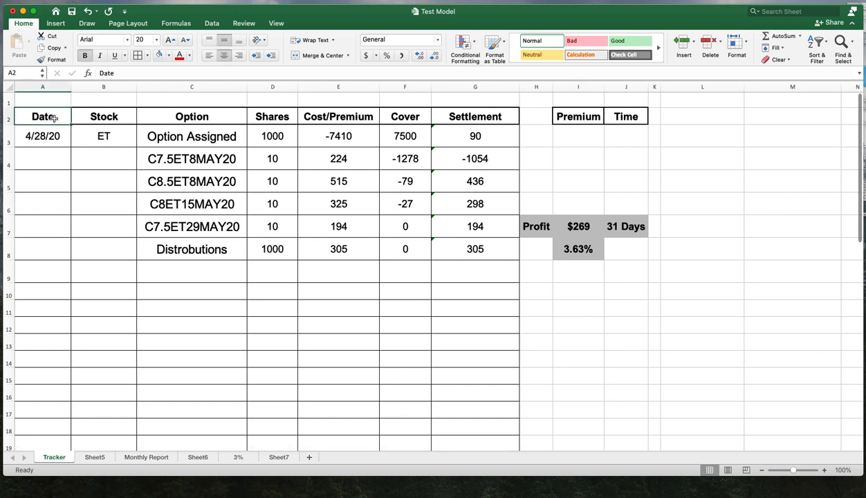
# - On Sheet5, enter the header Date in cell A2
pyautogui.click(100, 458)
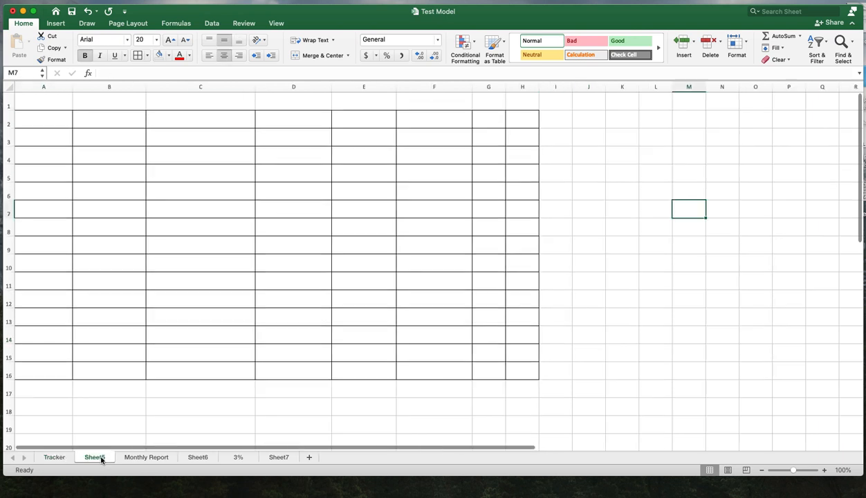
pyautogui.click(47, 123)
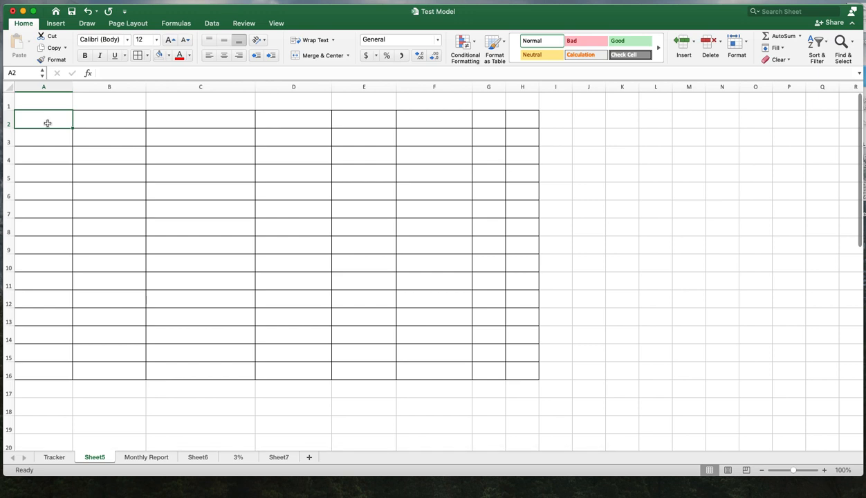
pyautogui.write('Date')
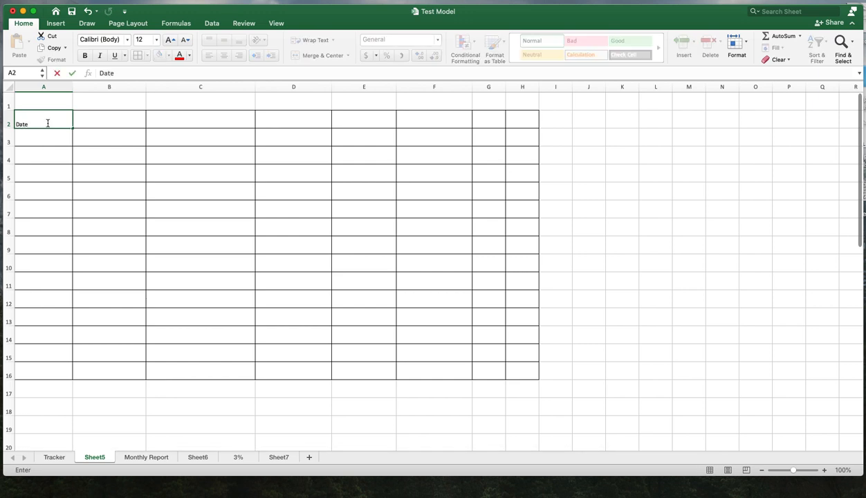
pyautogui.press('Return')
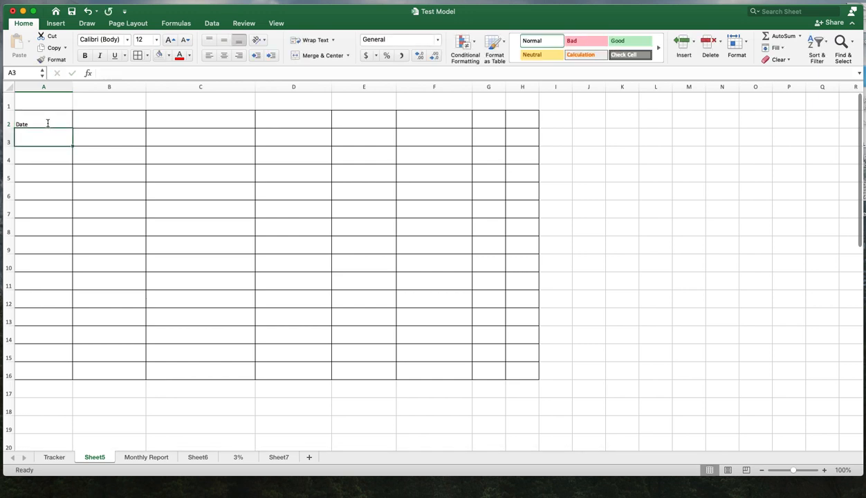
# - Check the Tracker sheet's headers, then enter the header Stock in cell B2 on Sheet5
pyautogui.click(92, 124)
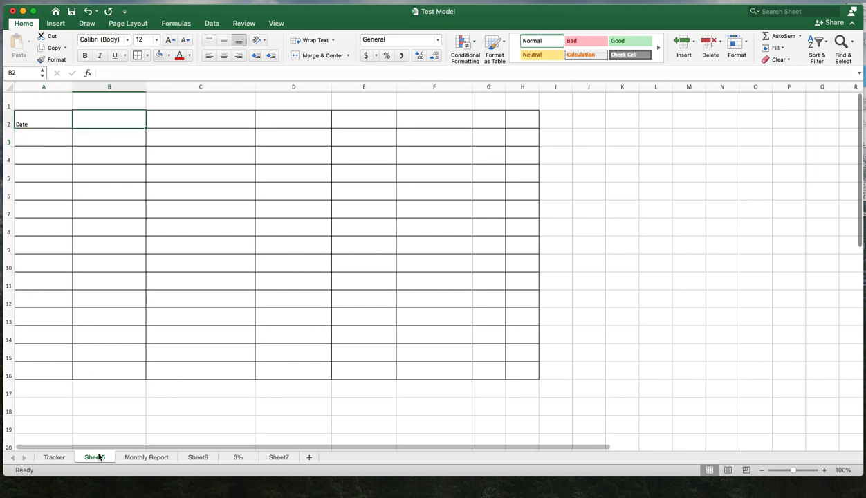
pyautogui.click(52, 458)
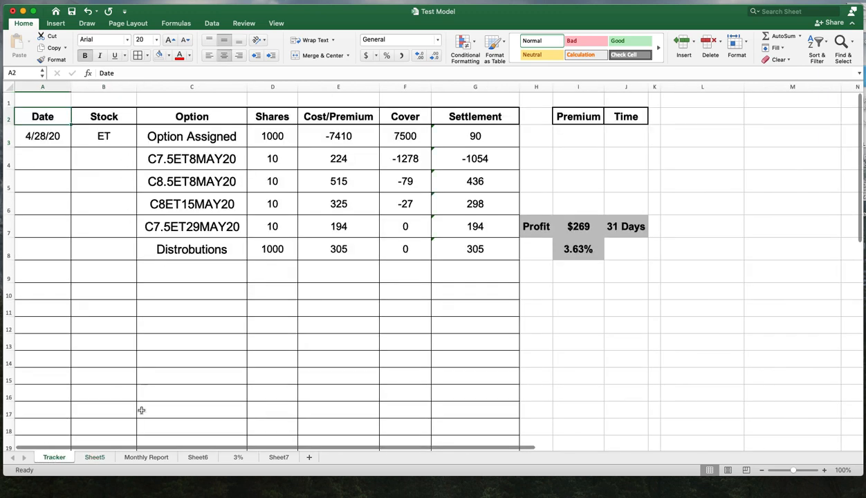
pyautogui.click(99, 460)
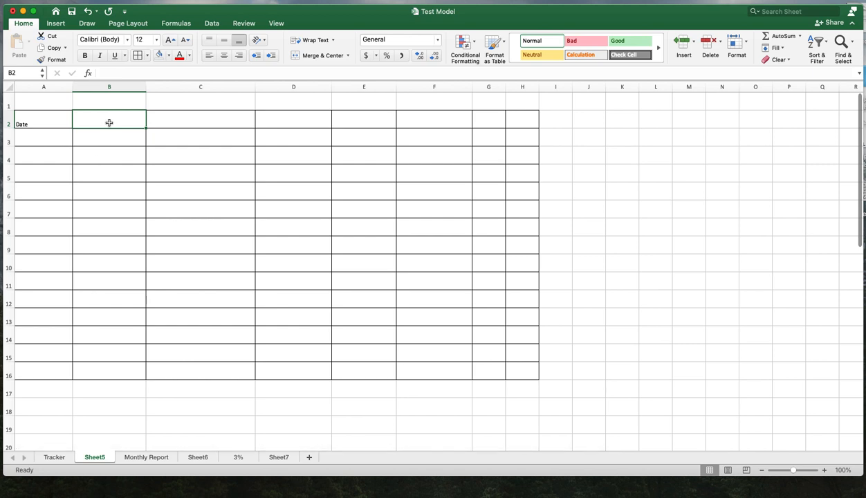
pyautogui.write('Stock')
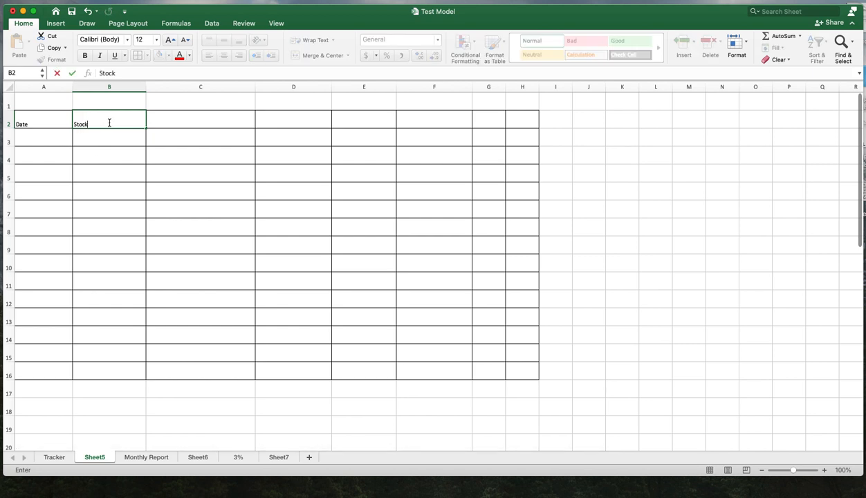
pyautogui.click(122, 205)
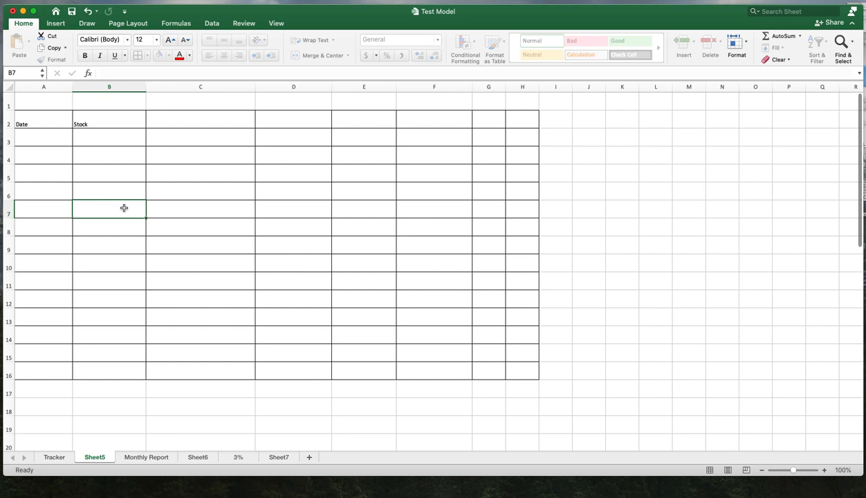
# - Set the font of row 2 on Sheet5 to Arial, size 24
pyautogui.click(44, 127)
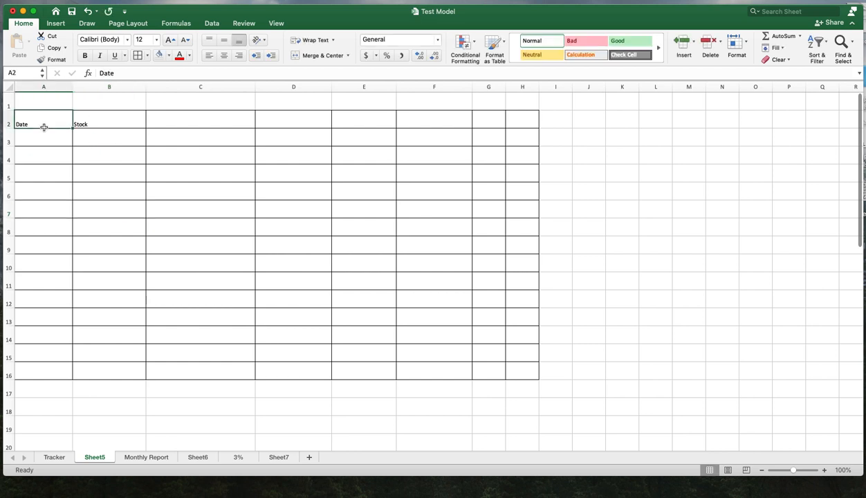
pyautogui.click(9, 124)
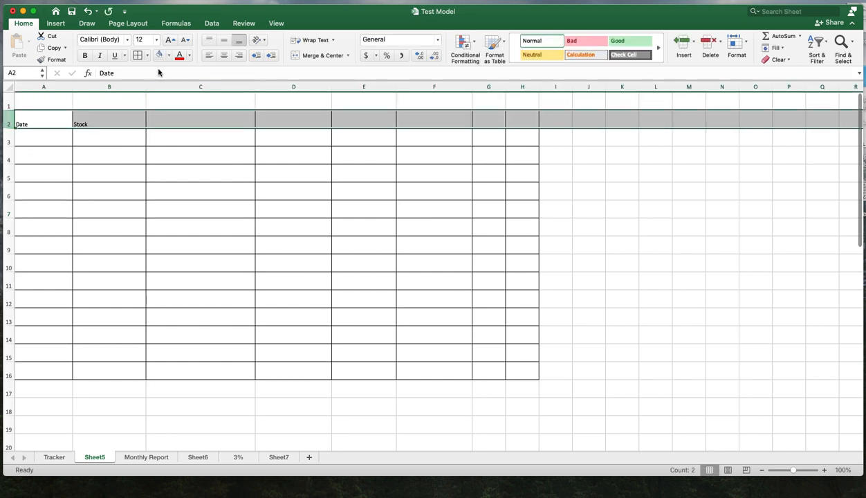
pyautogui.click(128, 43)
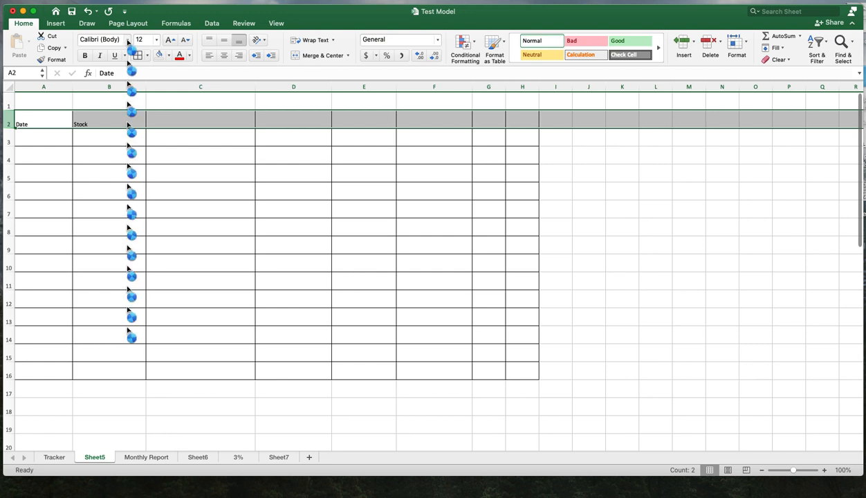
pyautogui.click(128, 42)
pyautogui.click(127, 43)
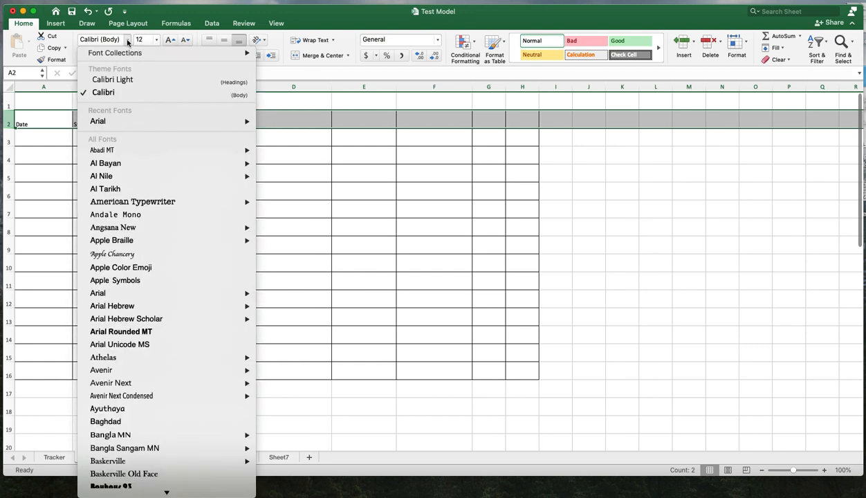
pyautogui.moveTo(116, 123)
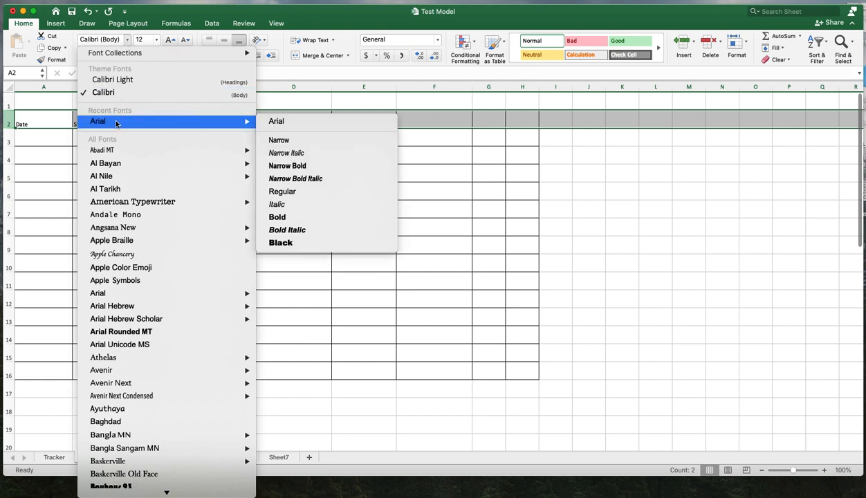
pyautogui.click(290, 122)
pyautogui.click(157, 42)
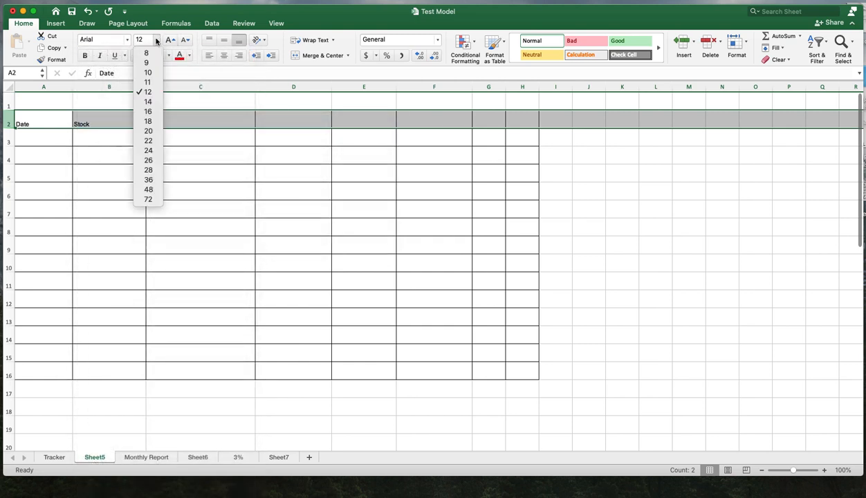
pyautogui.click(155, 150)
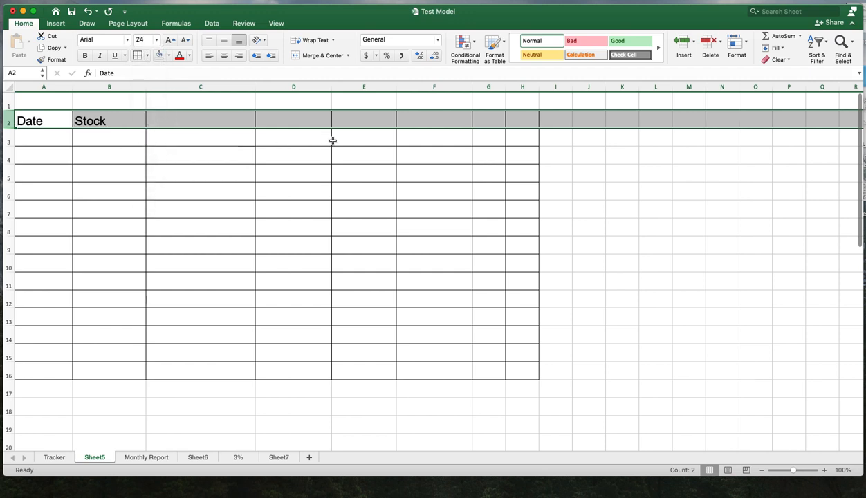
# - Center the text across columns A through H on Sheet5
pyautogui.click(262, 168)
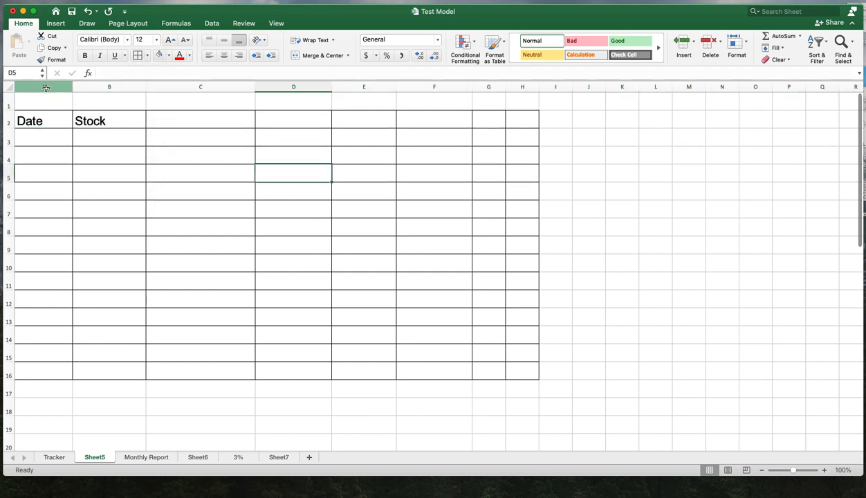
pyautogui.moveTo(46, 88); pyautogui.dragTo(522, 87)
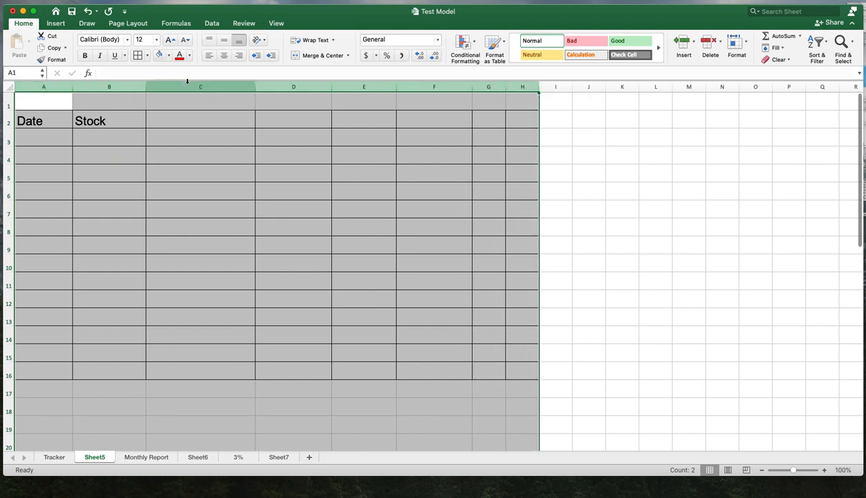
pyautogui.click(224, 59)
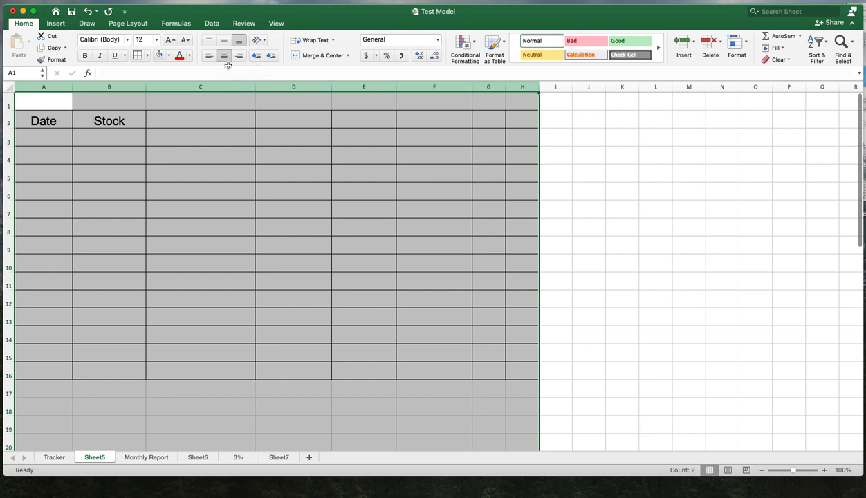
pyautogui.click(198, 142)
pyautogui.click(204, 125)
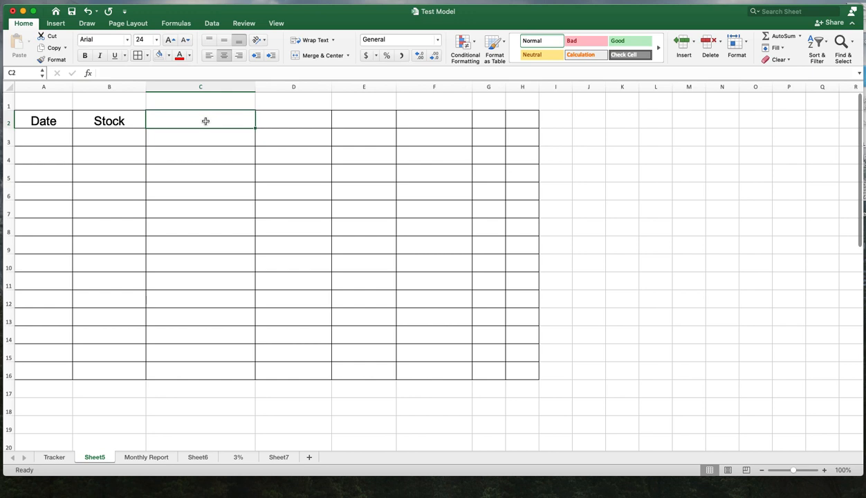
# - Copy the Option header from the Tracker sheet and paste it into cell C2 on Sheet5
pyautogui.click(58, 457)
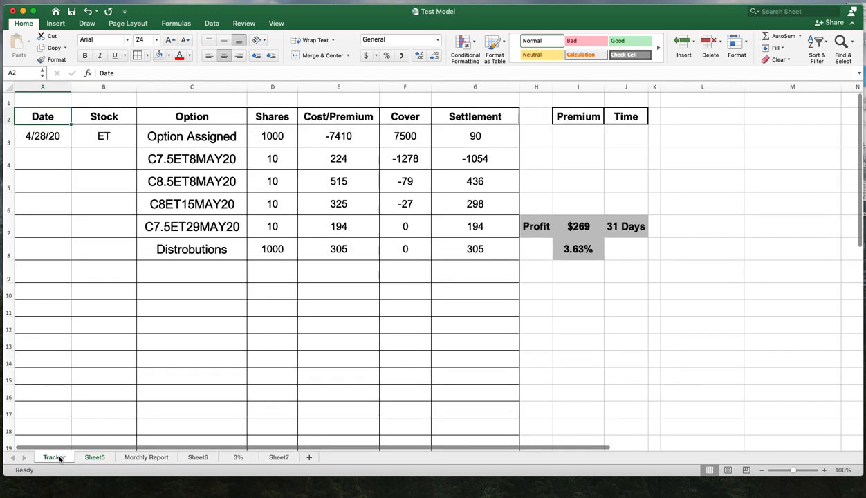
pyautogui.click(206, 115)
pyautogui.rightClick(207, 115)
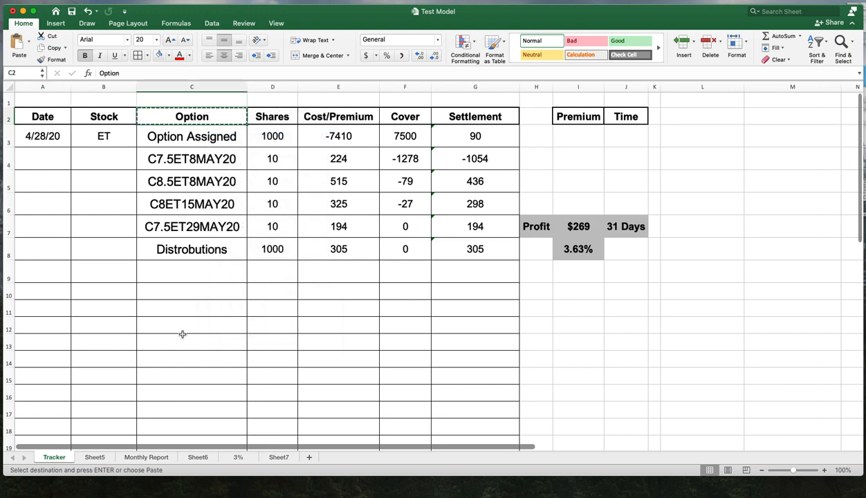
pyautogui.click(95, 457)
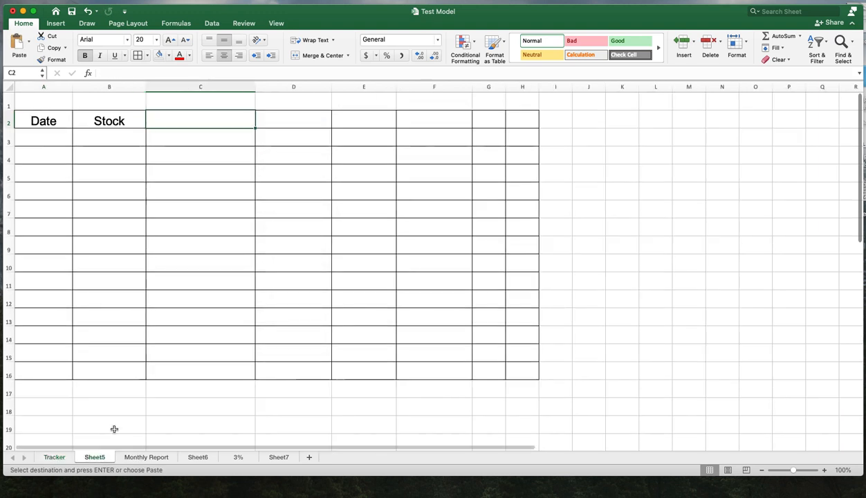
pyautogui.rightClick(216, 121)
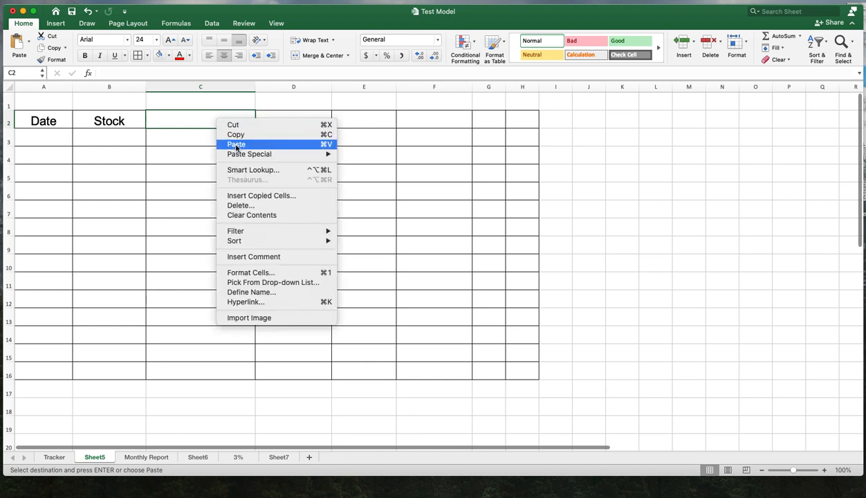
pyautogui.click(235, 143)
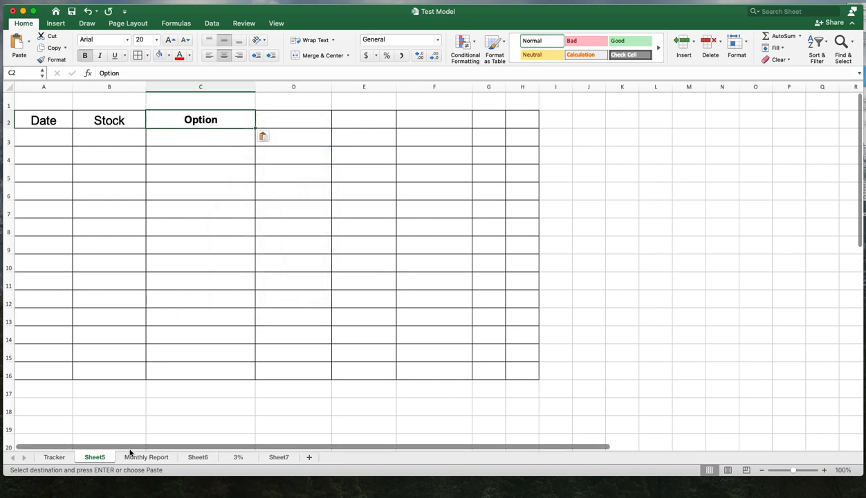
# - Copy the Shares header from the Tracker sheet and paste it into cell D2 on Sheet5
pyautogui.click(55, 457)
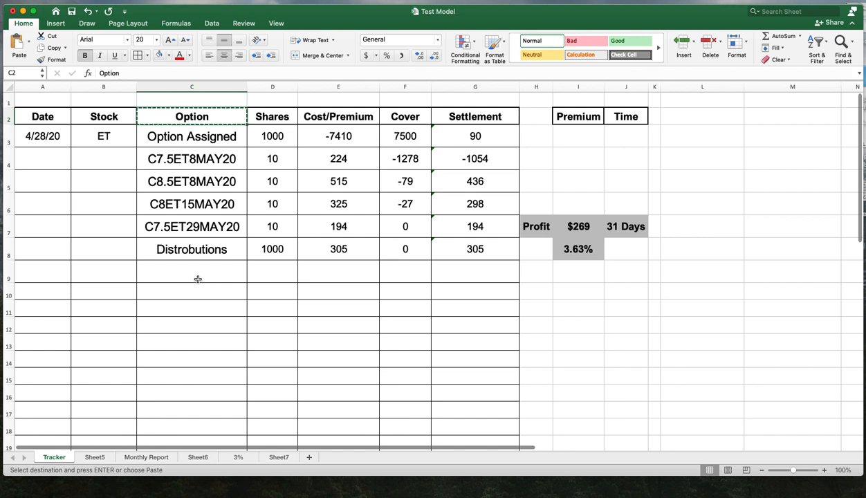
pyautogui.rightClick(278, 113)
pyautogui.click(284, 128)
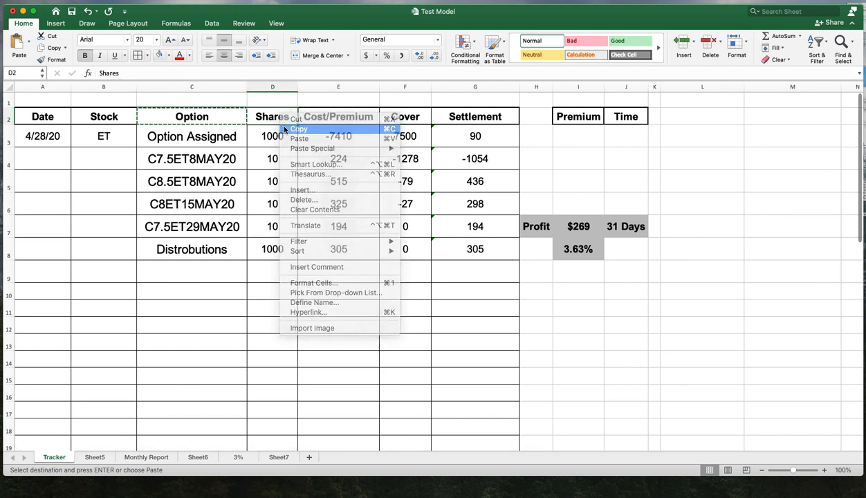
pyautogui.click(95, 458)
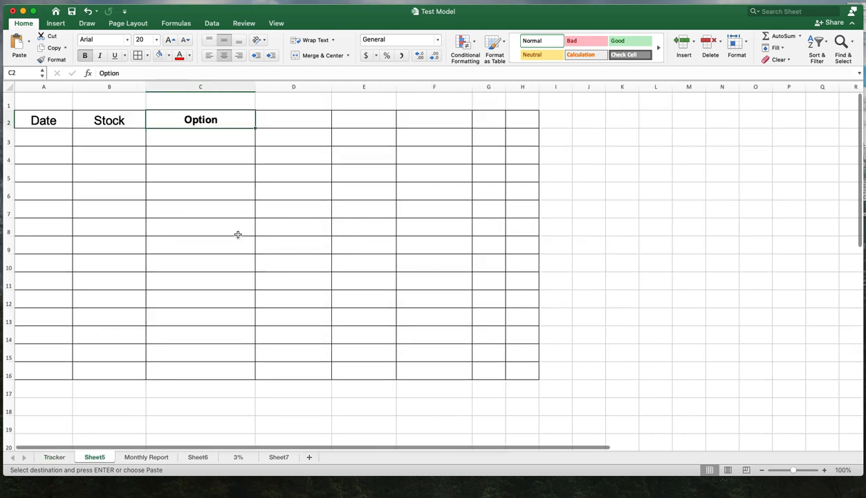
pyautogui.rightClick(297, 123)
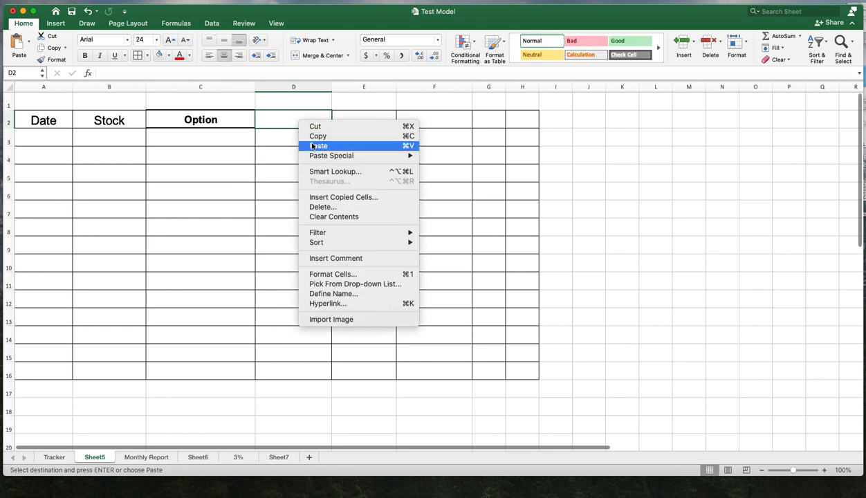
pyautogui.click(313, 146)
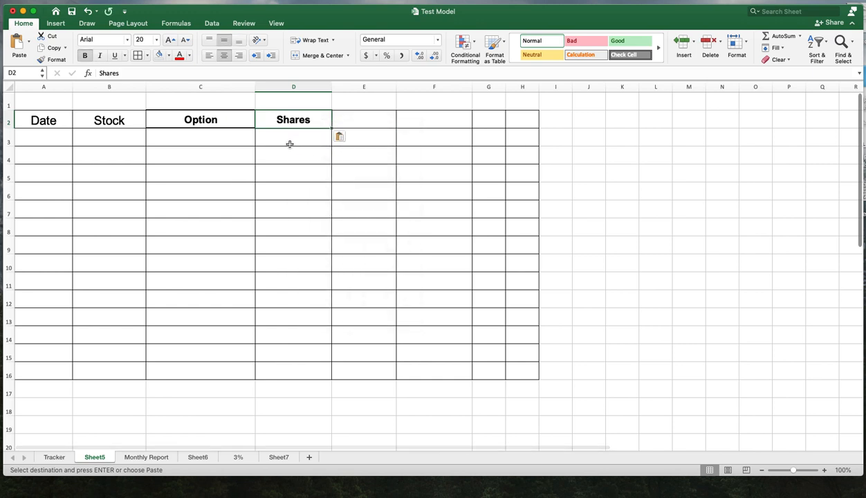
# - Copy the Cost/Premium header from the Tracker sheet and paste it into cell E2 on Sheet5
pyautogui.click(139, 456)
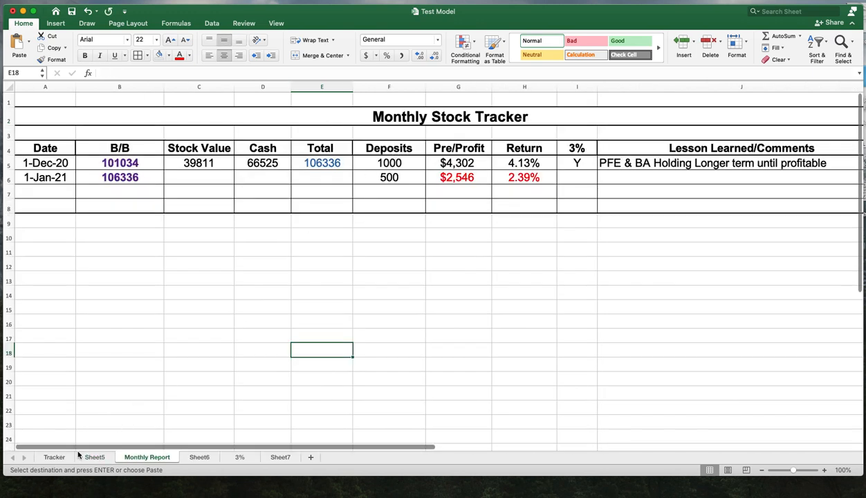
pyautogui.click(55, 458)
pyautogui.rightClick(354, 116)
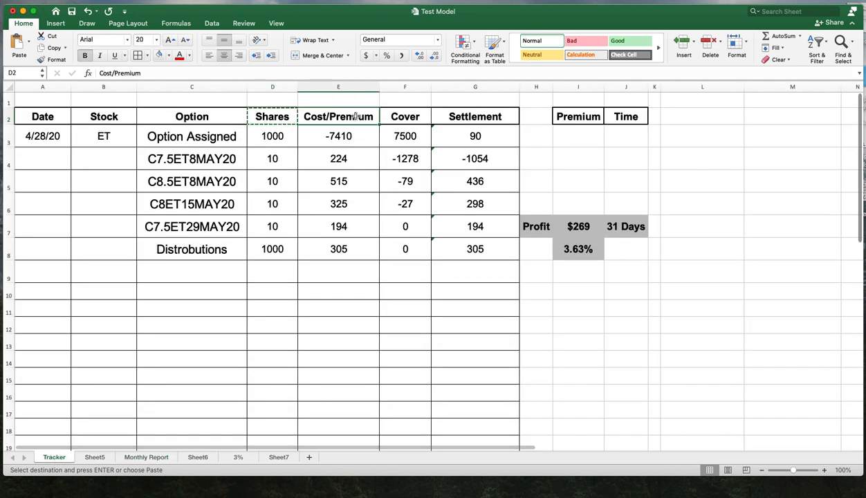
pyautogui.click(373, 129)
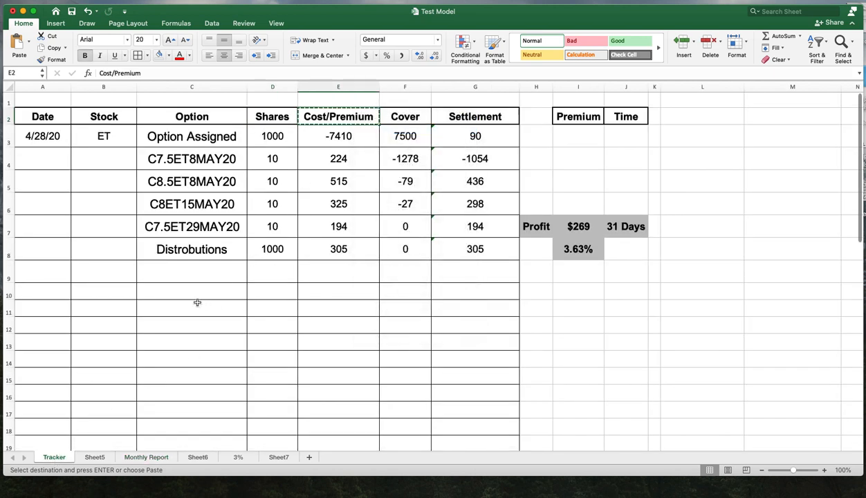
pyautogui.click(95, 458)
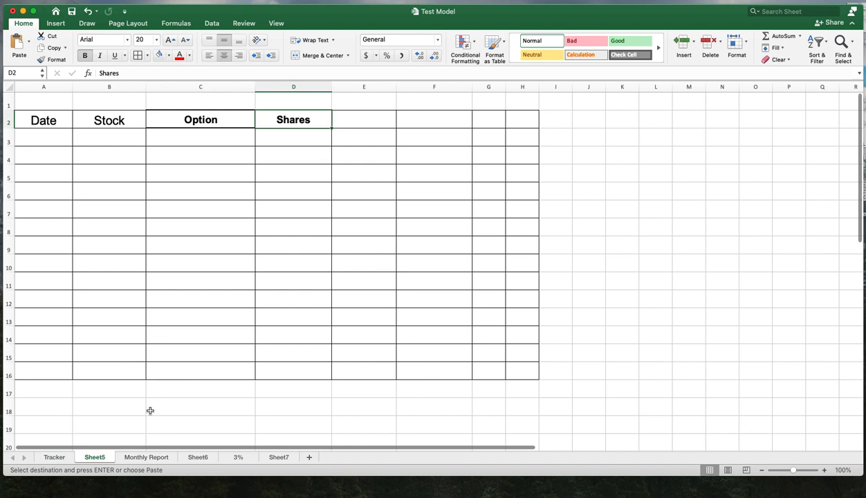
pyautogui.click(366, 119)
pyautogui.rightClick(367, 116)
pyautogui.click(394, 141)
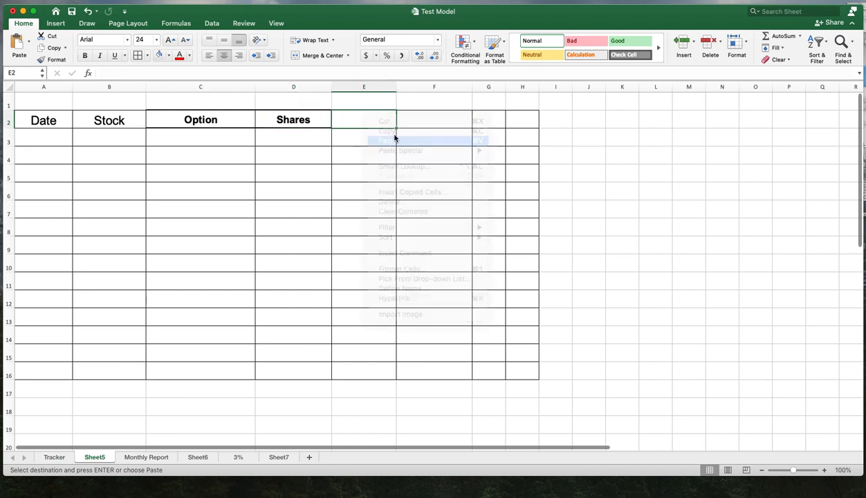
# - Widen column E to fit its header, then copy the Cover and Settlement headers from Tracker into F2:G2 on Sheet5
pyautogui.moveTo(396, 86); pyautogui.dragTo(447, 83)
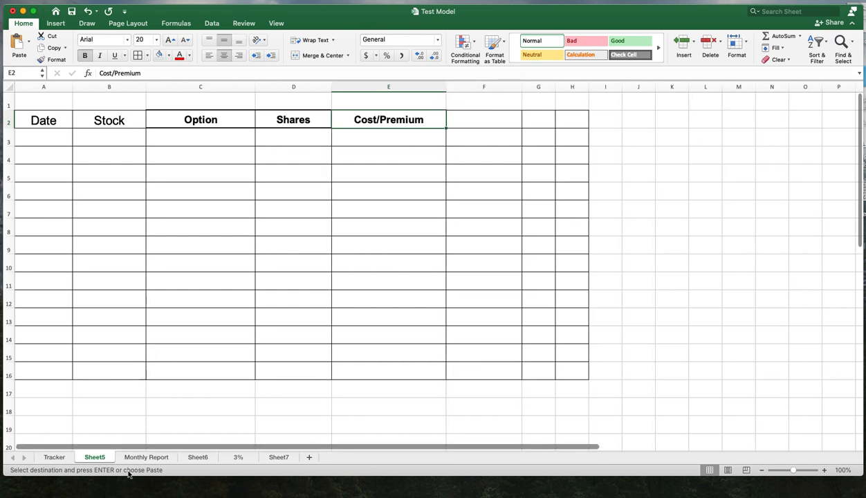
pyautogui.click(54, 458)
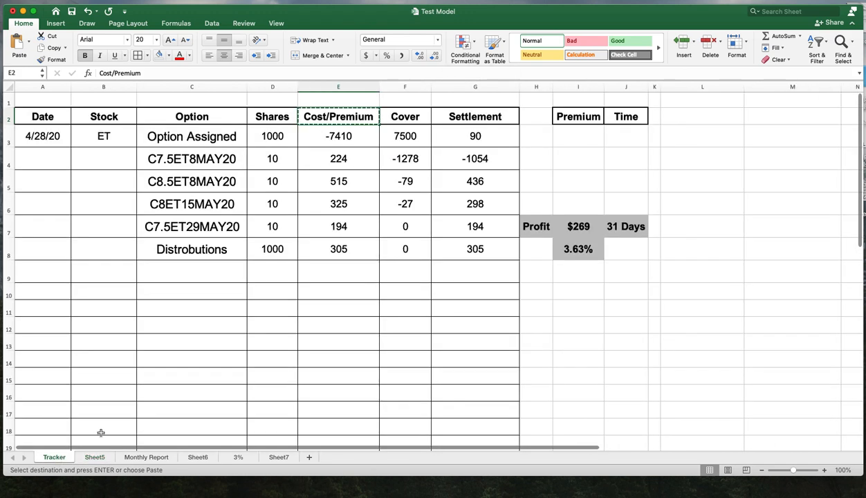
pyautogui.click(402, 115)
pyautogui.keyDown('shift'); pyautogui.click(441, 116); pyautogui.keyUp('shift')
pyautogui.rightClick(471, 116)
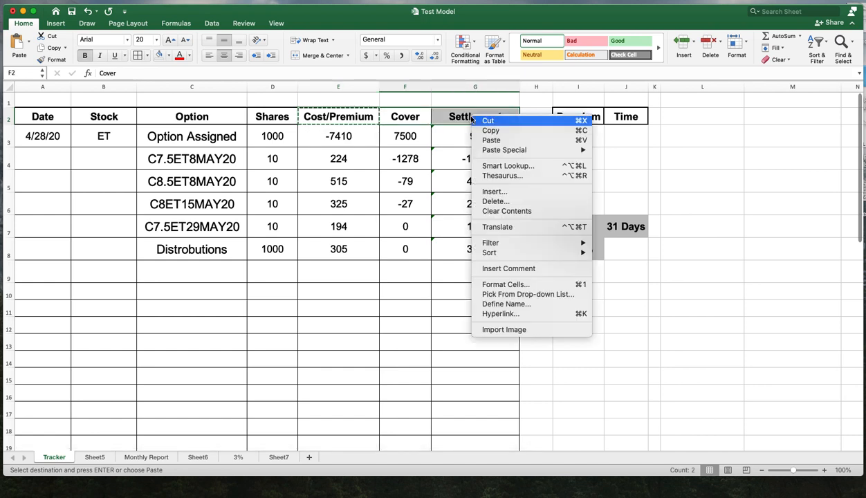
pyautogui.click(484, 131)
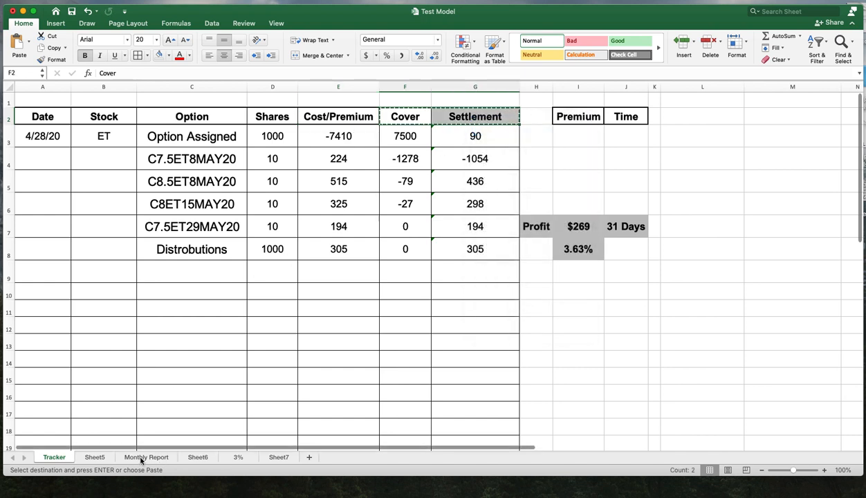
pyautogui.click(107, 456)
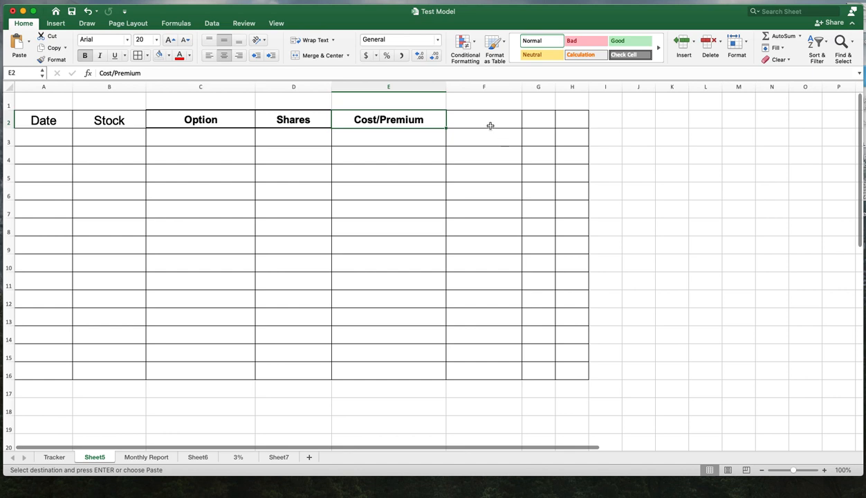
pyautogui.moveTo(489, 125); pyautogui.dragTo(536, 120)
pyautogui.rightClick(533, 119)
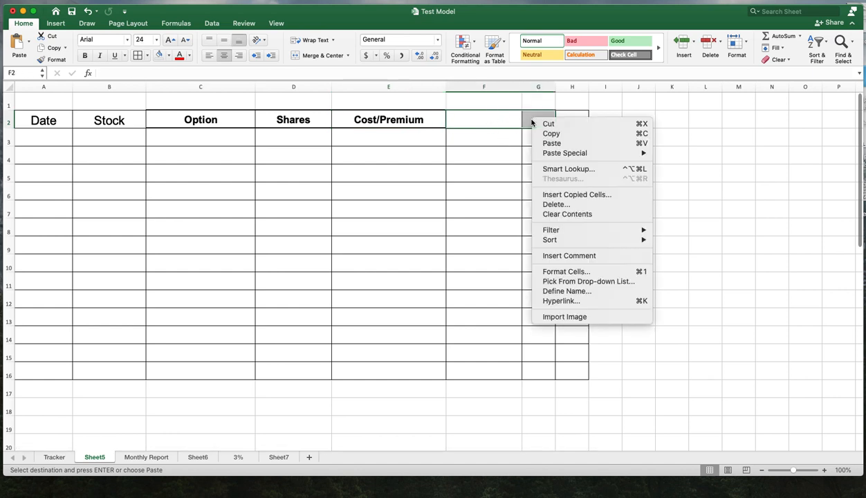
pyautogui.click(556, 144)
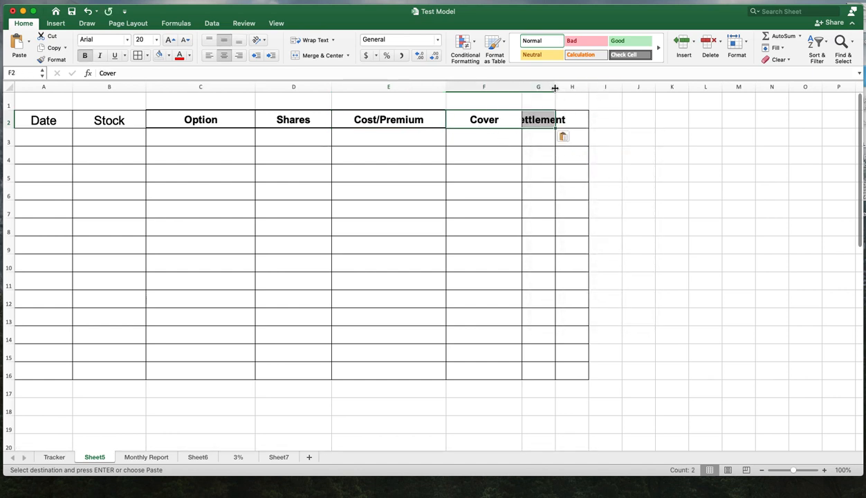
# - Widen column G to fit Settlement and narrow columns C and B on Sheet5
pyautogui.moveTo(555, 88); pyautogui.dragTo(662, 89)
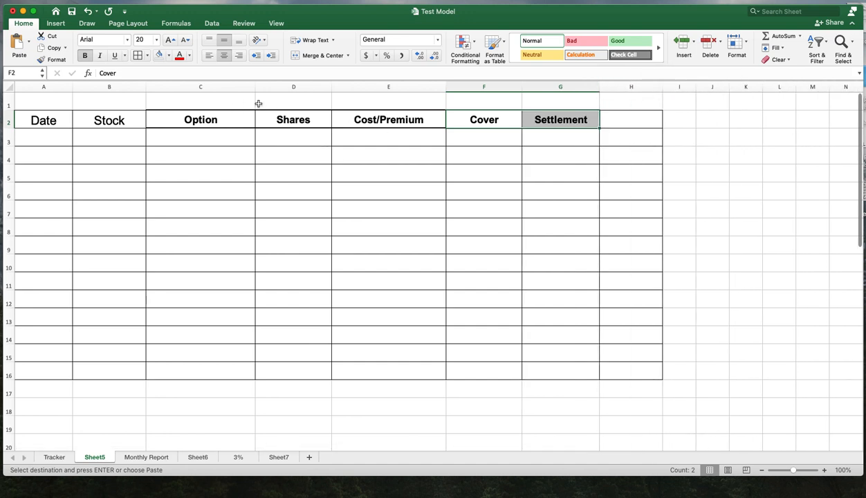
pyautogui.moveTo(253, 85); pyautogui.dragTo(239, 86)
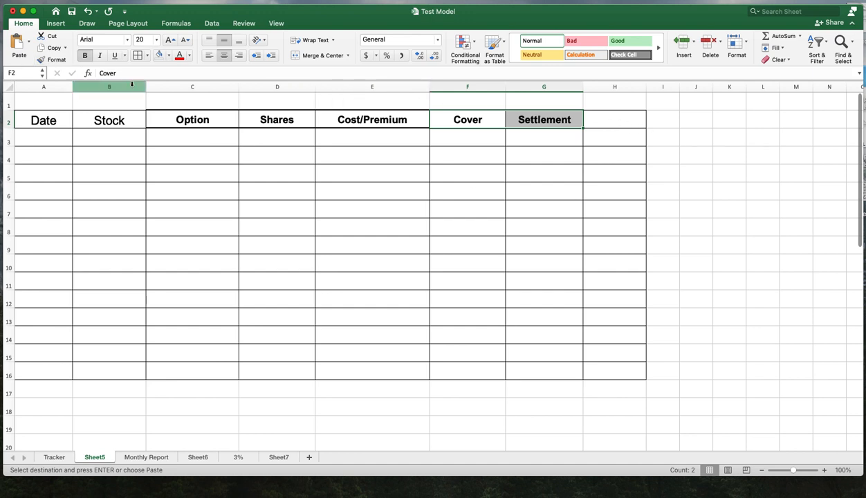
pyautogui.moveTo(146, 85); pyautogui.dragTo(130, 87)
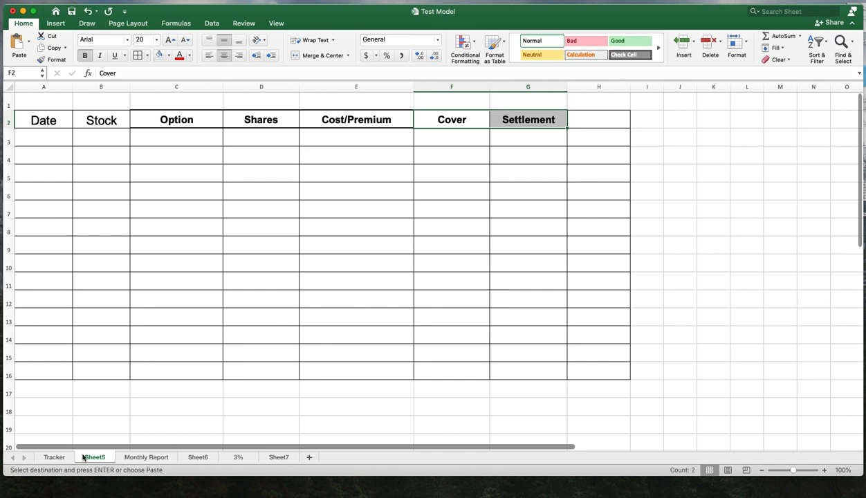
# - Copy the Premium and Time headers from Tracker into J2:K2 on Sheet5 and widen column J
pyautogui.click(53, 458)
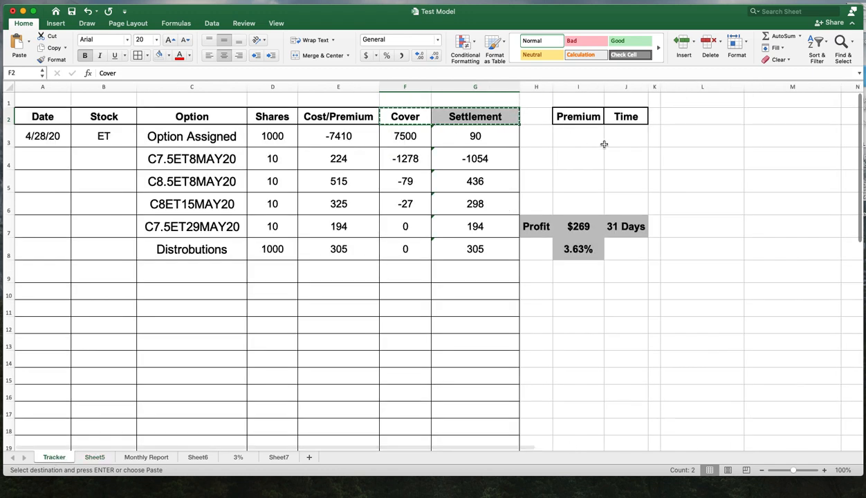
pyautogui.moveTo(590, 118); pyautogui.dragTo(624, 117)
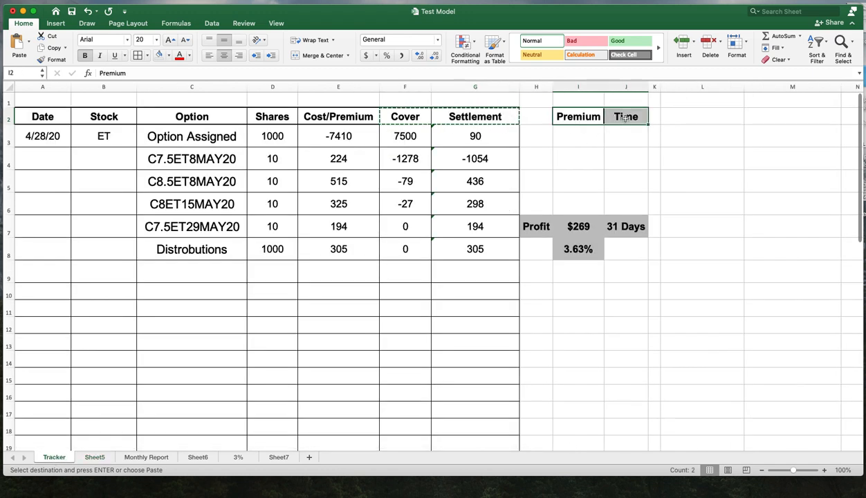
pyautogui.rightClick(625, 117)
pyautogui.click(629, 131)
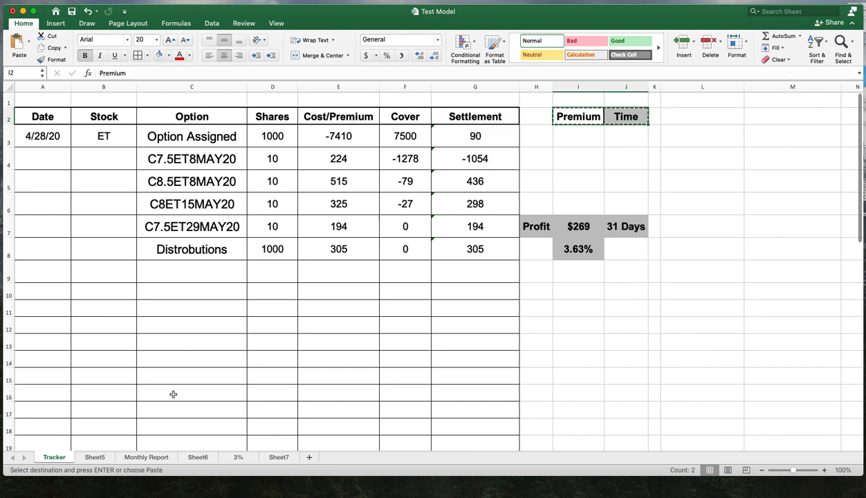
pyautogui.click(95, 457)
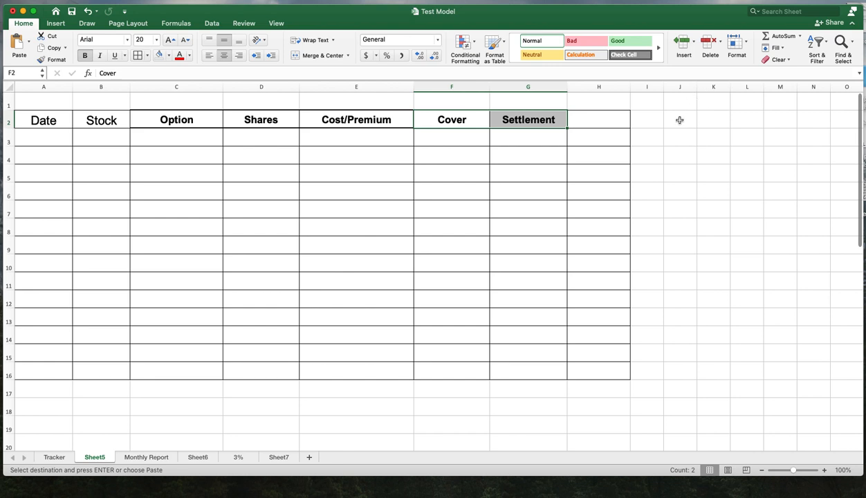
pyautogui.moveTo(679, 120); pyautogui.dragTo(714, 120)
pyautogui.rightClick(717, 120)
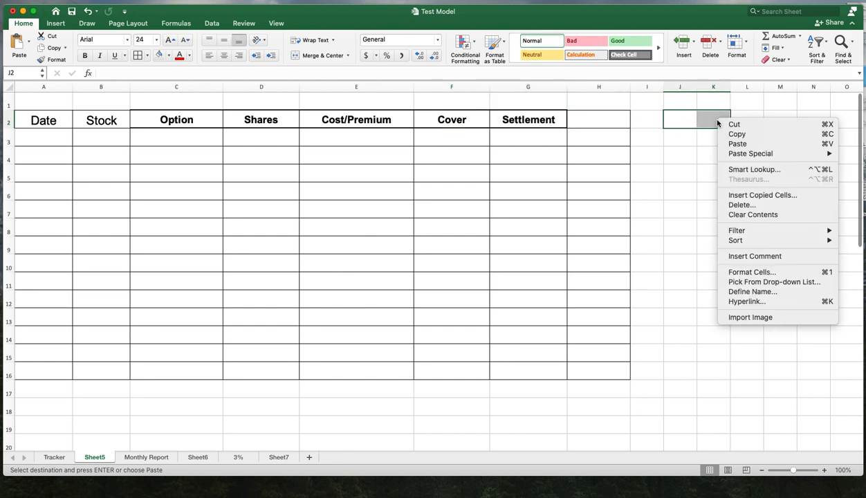
pyautogui.click(733, 143)
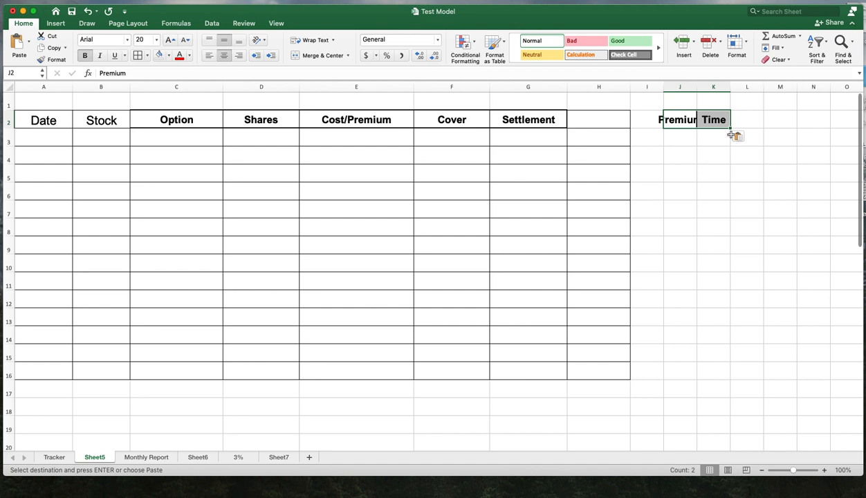
pyautogui.moveTo(698, 87); pyautogui.dragTo(765, 87)
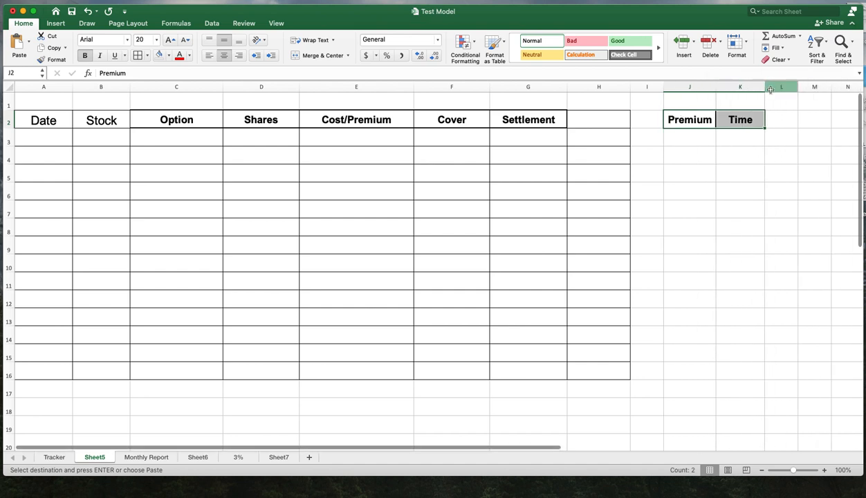
# - Delete the empty column H on Sheet5 and widen the new spacer column H
pyautogui.click(599, 87)
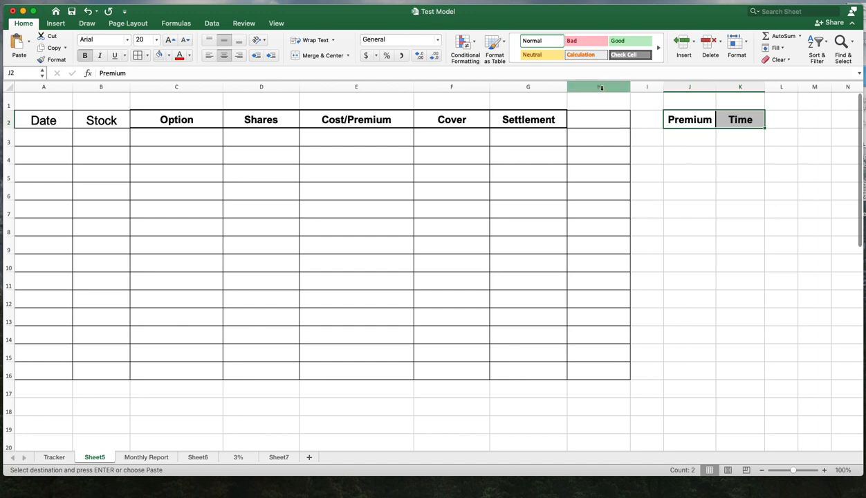
pyautogui.rightClick(600, 88)
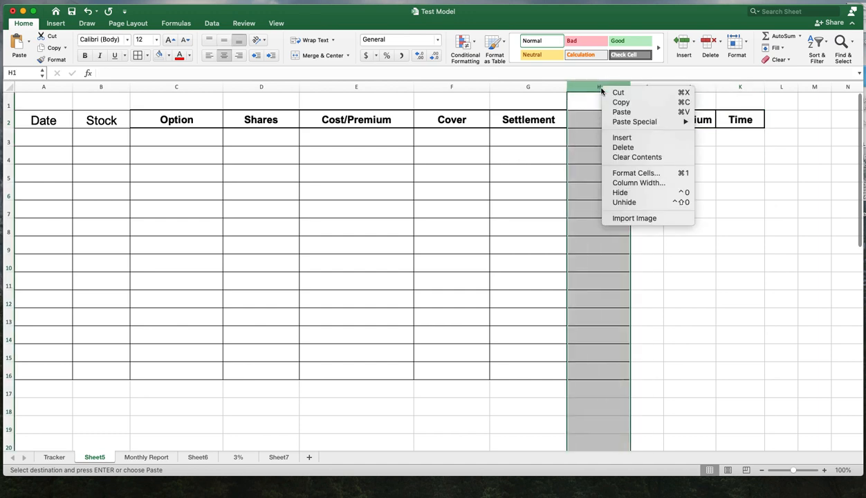
pyautogui.click(620, 147)
pyautogui.click(670, 192)
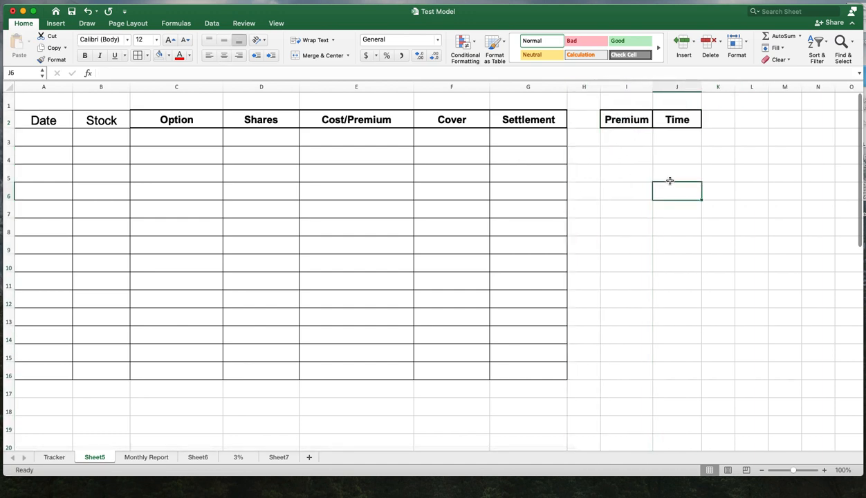
pyautogui.moveTo(600, 87); pyautogui.dragTo(626, 86)
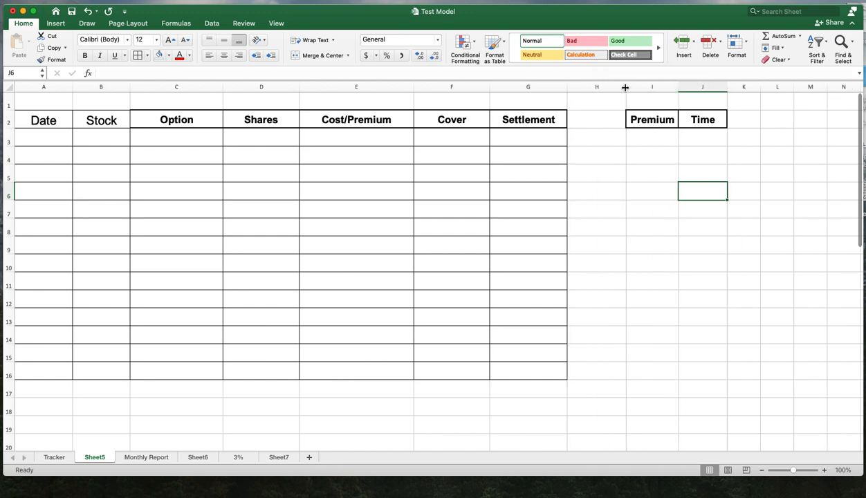
pyautogui.click(634, 307)
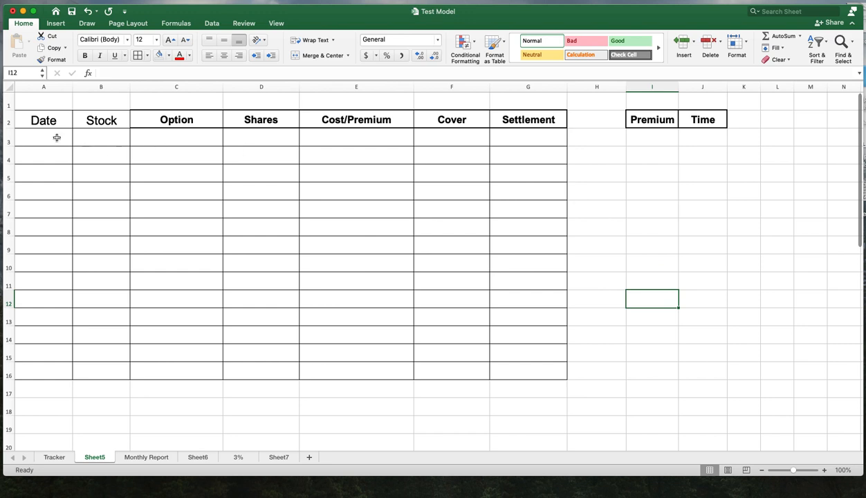
# - Apply a Thick Box Border around the header cells A2 through G2 on Sheet5
pyautogui.click(56, 457)
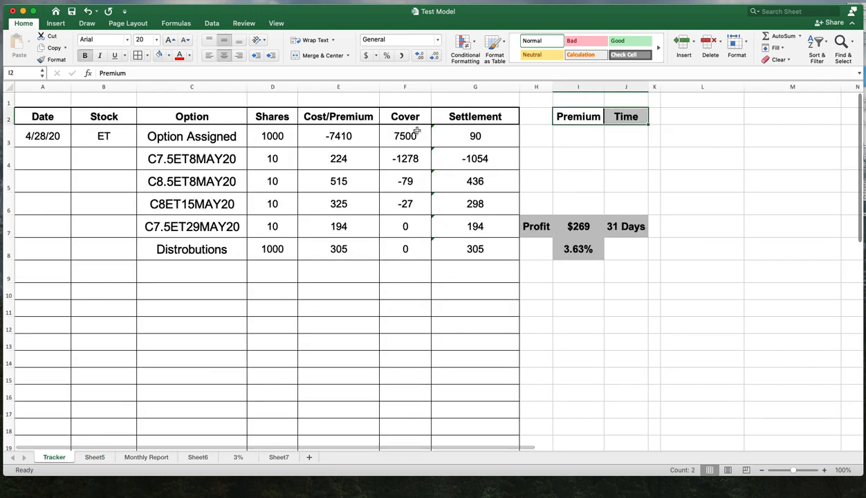
pyautogui.click(95, 458)
pyautogui.moveTo(33, 118); pyautogui.dragTo(523, 120)
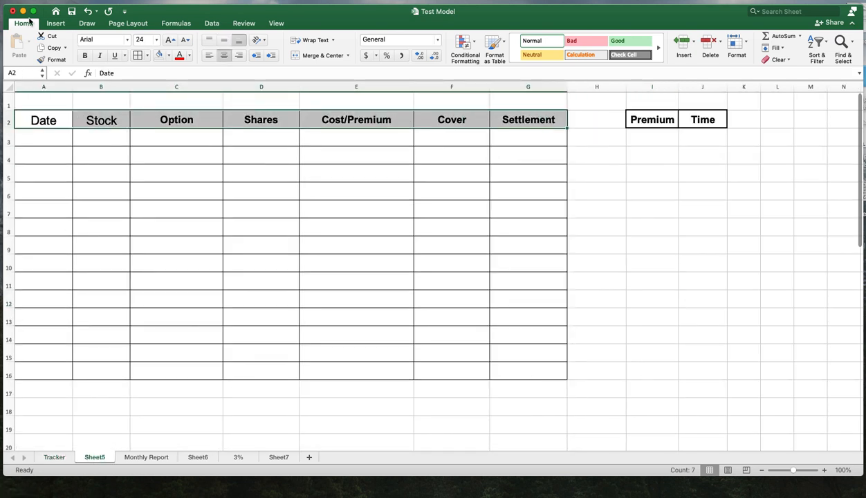
pyautogui.click(148, 55)
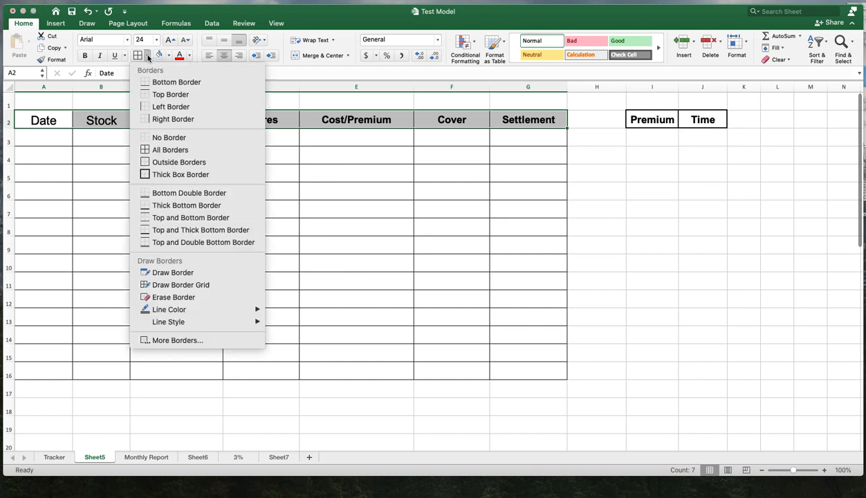
pyautogui.click(178, 173)
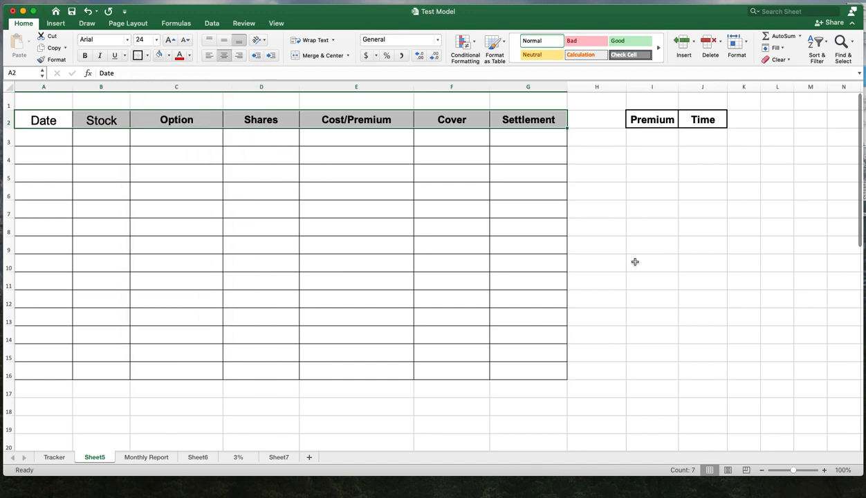
pyautogui.click(635, 262)
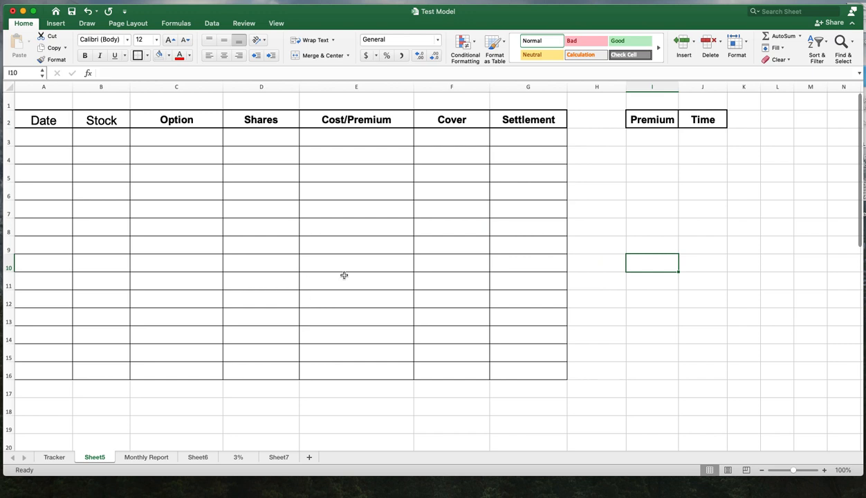
# - Copy the date in A3 from the Tracker sheet and paste it into cell A3 on Sheet5
pyautogui.click(54, 457)
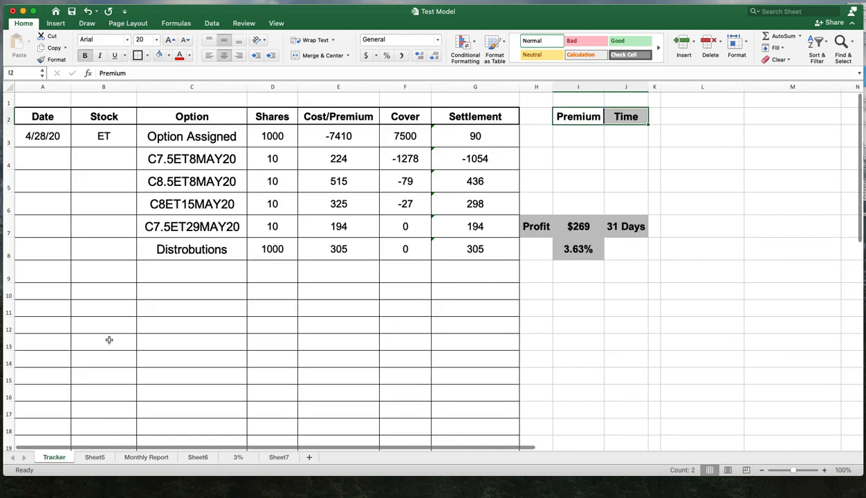
pyautogui.click(51, 136)
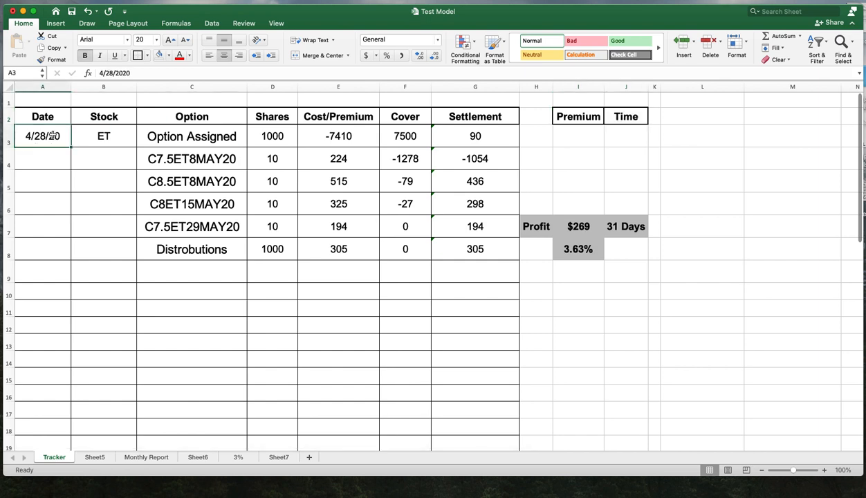
pyautogui.rightClick(52, 136)
pyautogui.click(71, 148)
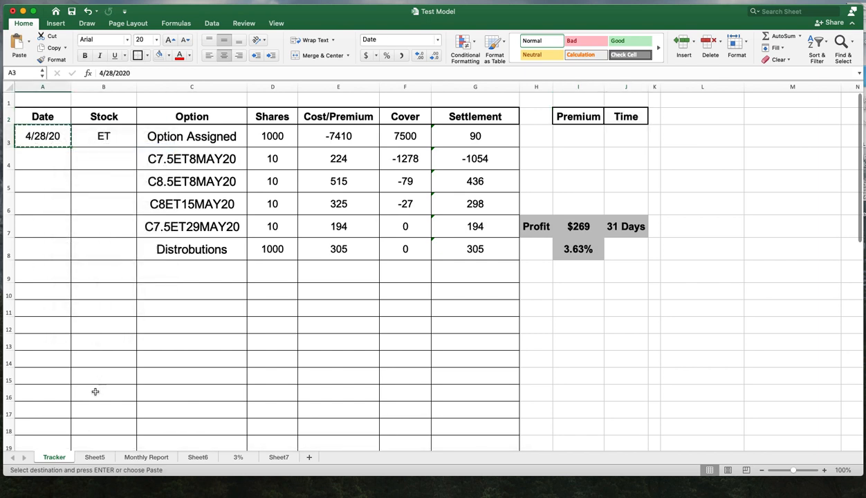
pyautogui.click(94, 457)
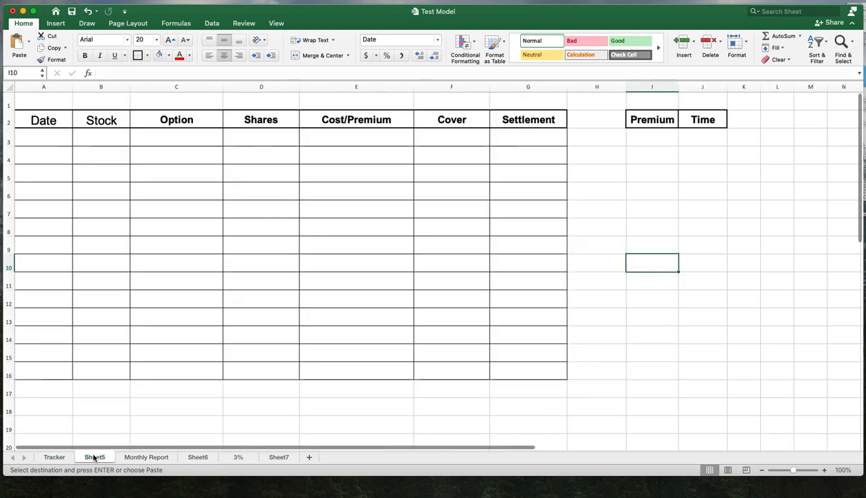
pyautogui.click(46, 145)
pyautogui.rightClick(46, 143)
pyautogui.click(64, 168)
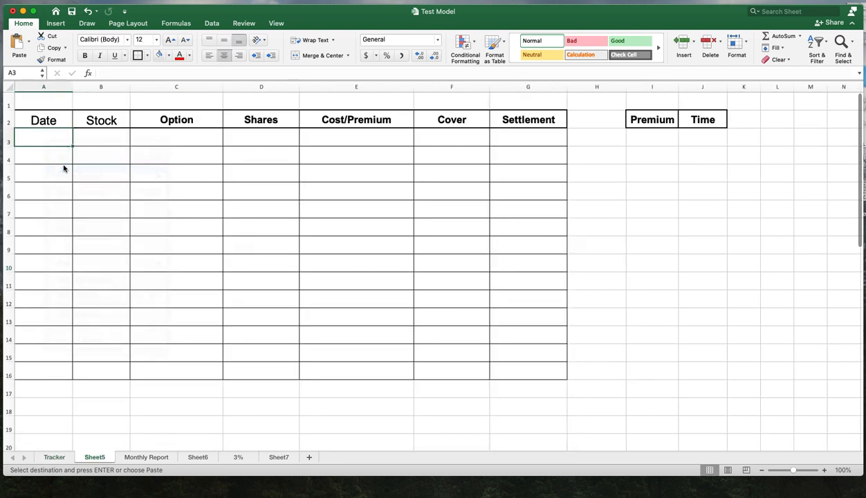
# - Enter the date 4/15/20 in cell A4 on Sheet5
pyautogui.click(44, 163)
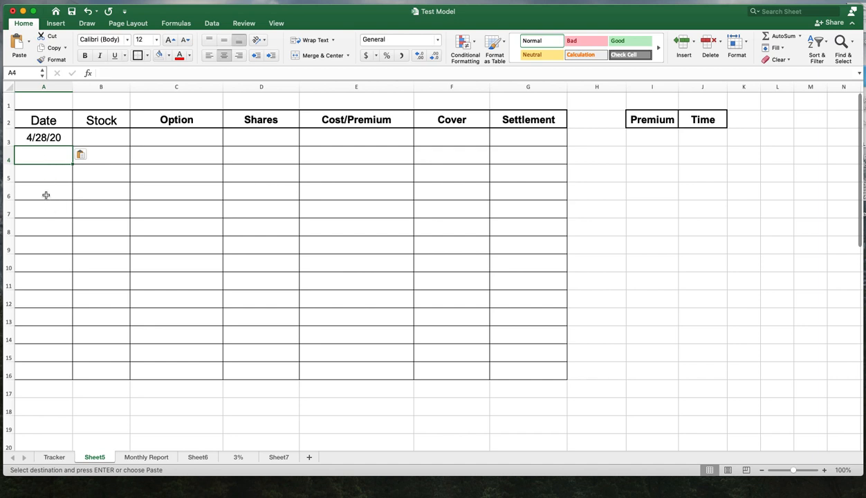
pyautogui.write('4/15/20')
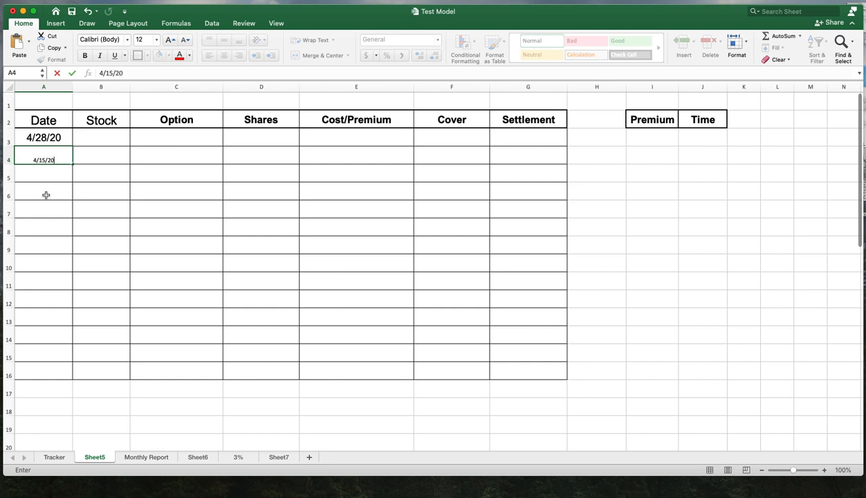
pyautogui.press('Return')
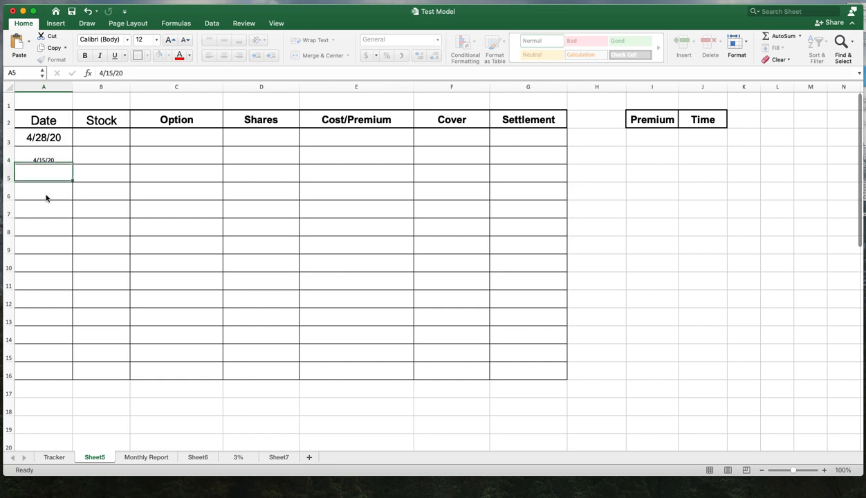
# - Format rows 4 through 16 on Sheet5 with Arial font at size 22
pyautogui.click(89, 202)
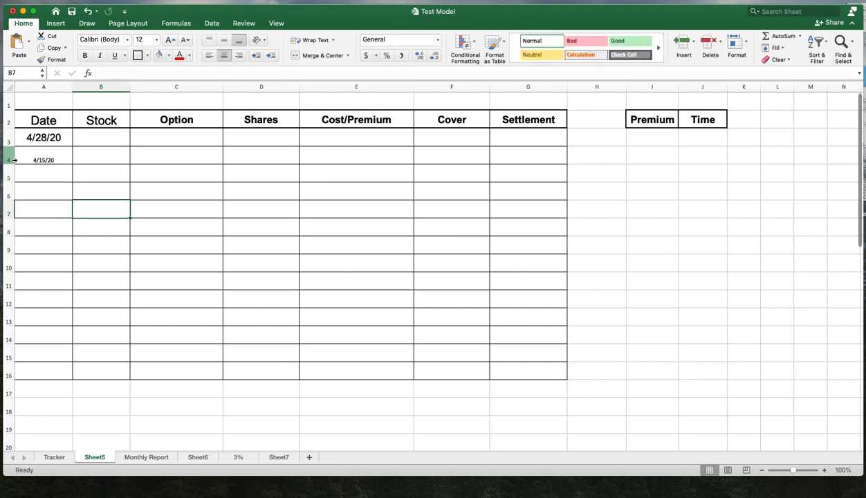
pyautogui.moveTo(6, 157); pyautogui.dragTo(81, 373)
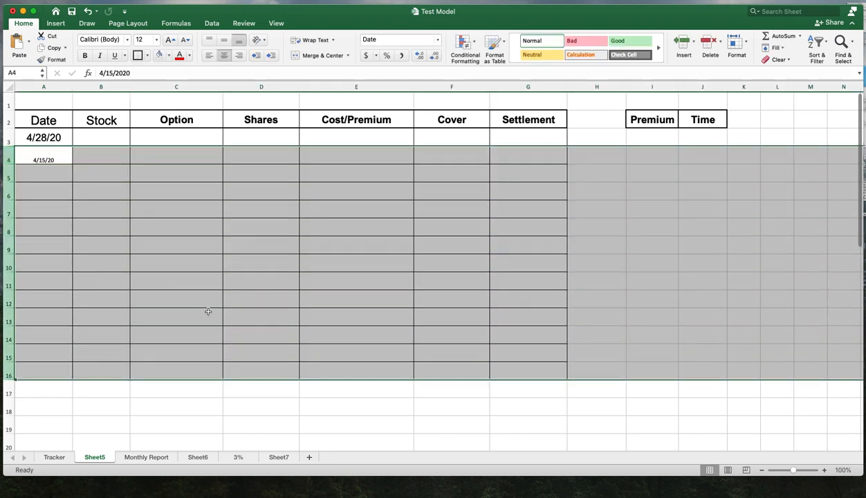
pyautogui.click(128, 40)
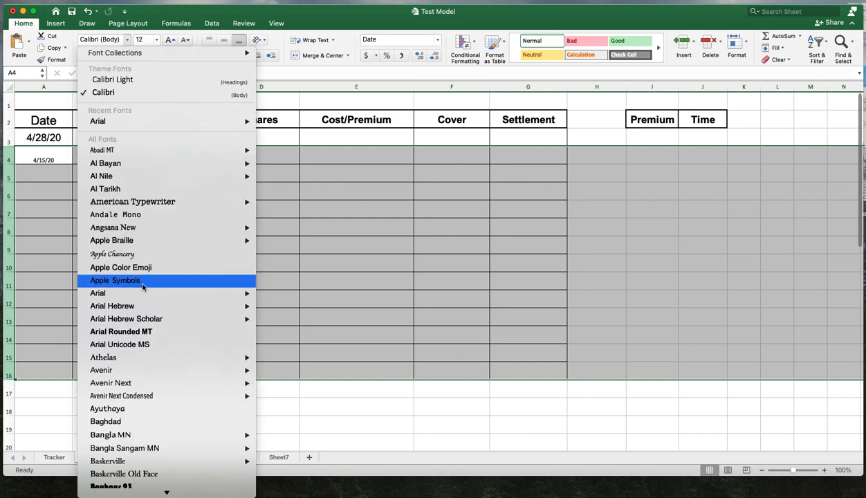
pyautogui.moveTo(116, 121)
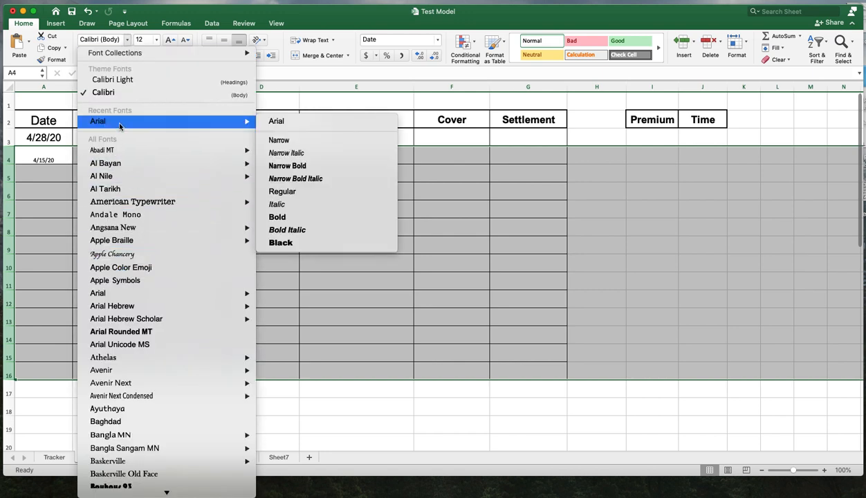
pyautogui.click(288, 121)
pyautogui.click(158, 41)
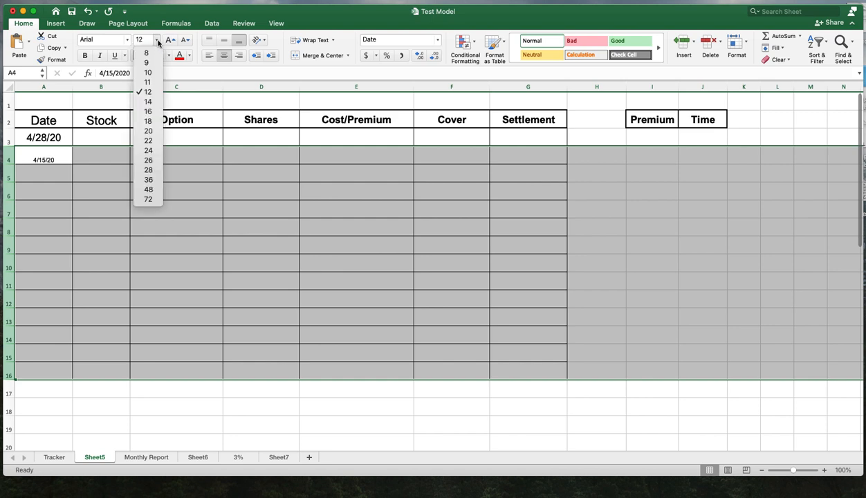
pyautogui.click(150, 140)
# - Clear the date from cell A4 on Sheet5
pyautogui.click(132, 171)
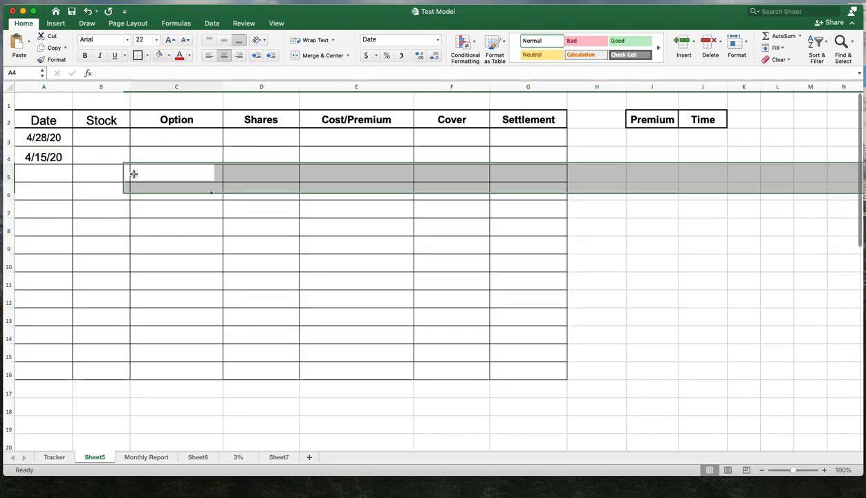
pyautogui.click(103, 158)
pyautogui.click(53, 157)
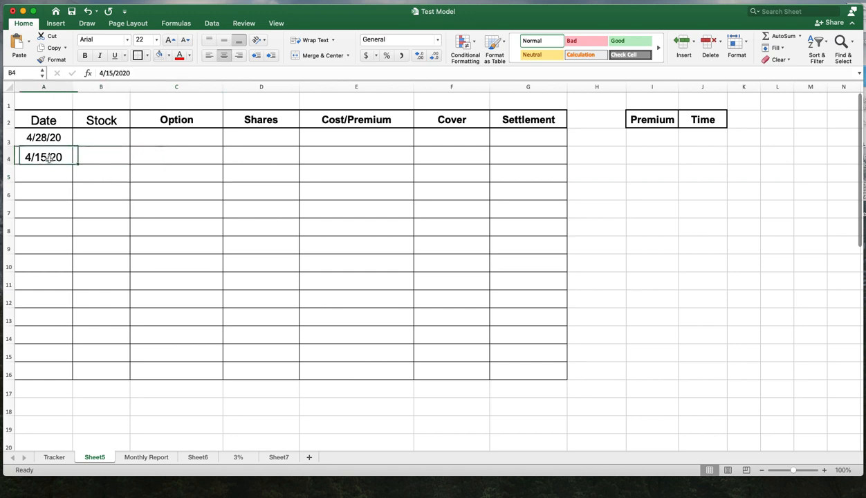
pyautogui.press('Delete')
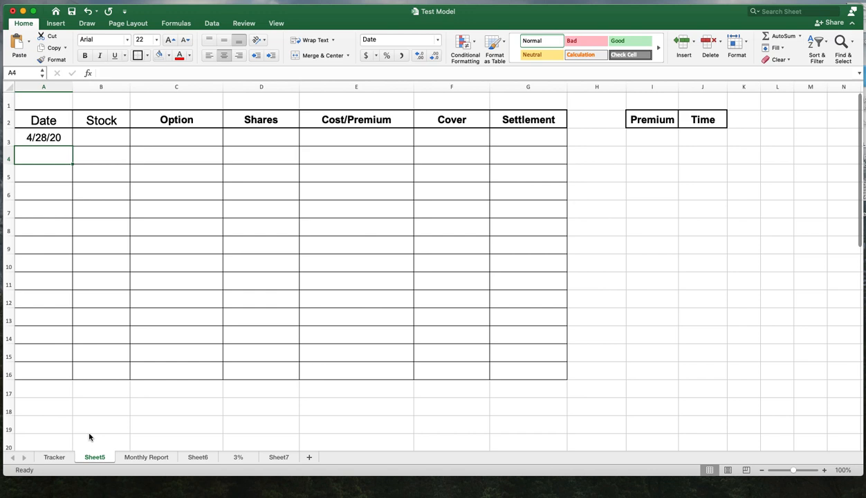
# - Copy the stock symbol ET from cell B3 on the Tracker sheet into cell B3 on Sheet5
pyautogui.click(54, 457)
pyautogui.click(113, 137)
pyautogui.rightClick(113, 137)
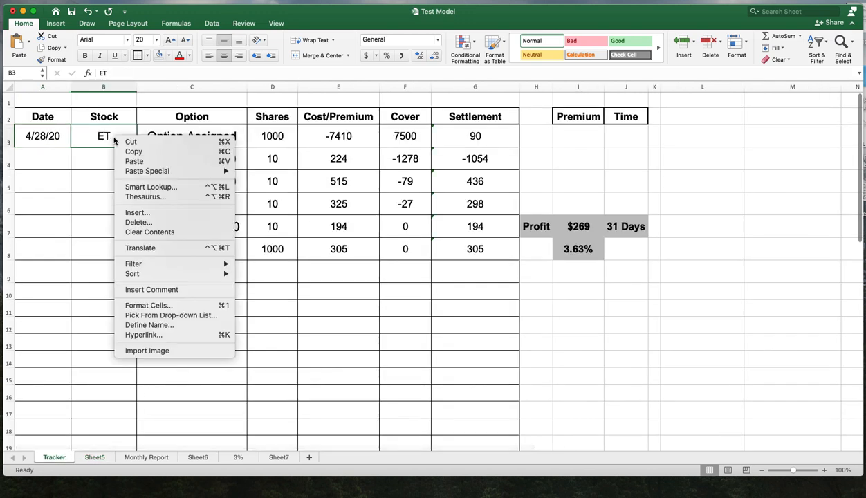
pyautogui.click(127, 149)
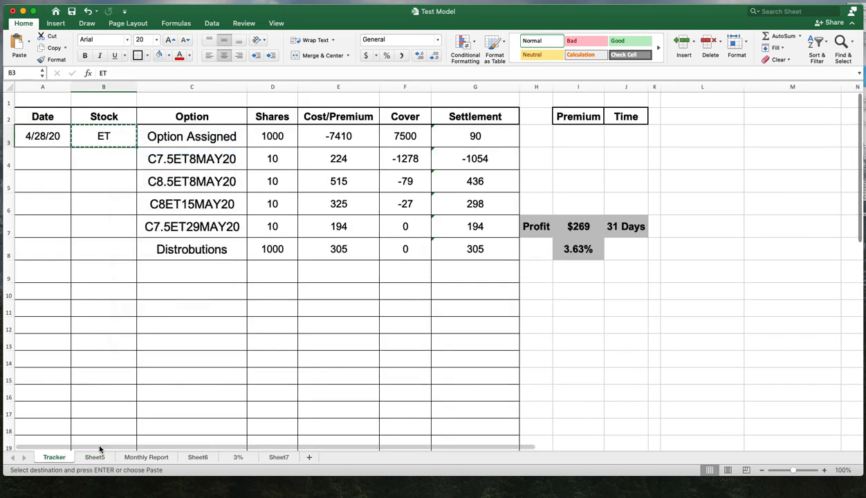
pyautogui.click(95, 457)
pyautogui.rightClick(103, 139)
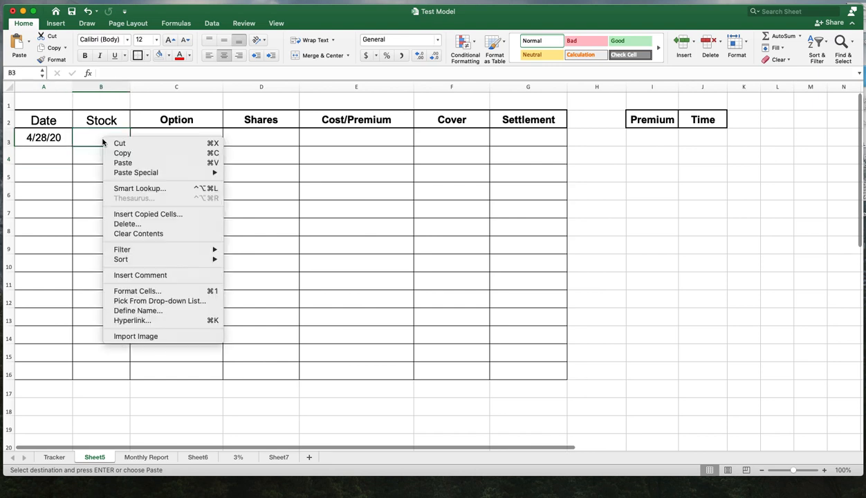
pyautogui.click(122, 163)
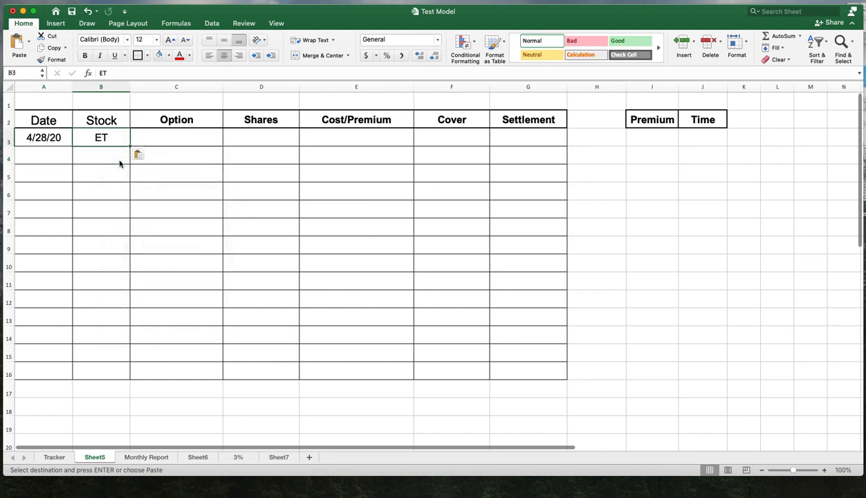
pyautogui.click(181, 144)
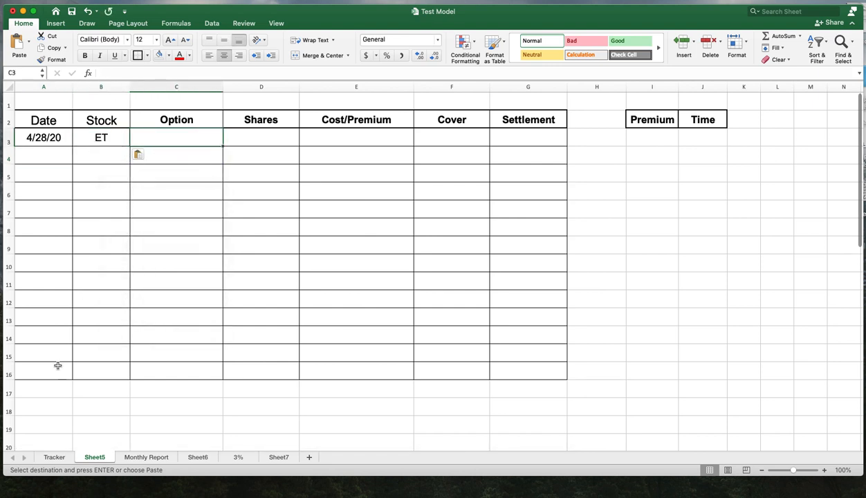
# - Move the text Option Assigned from cell C3 to cell C11 on the Tracker sheet
pyautogui.click(56, 457)
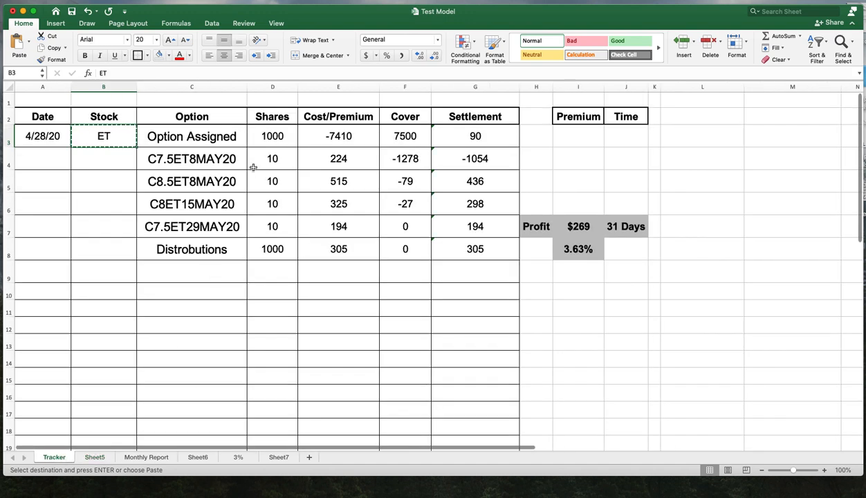
pyautogui.click(207, 161)
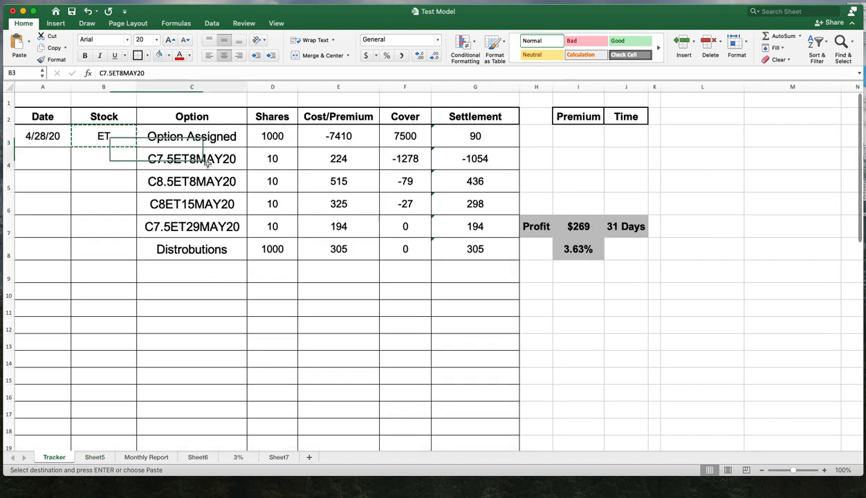
pyautogui.click(216, 137)
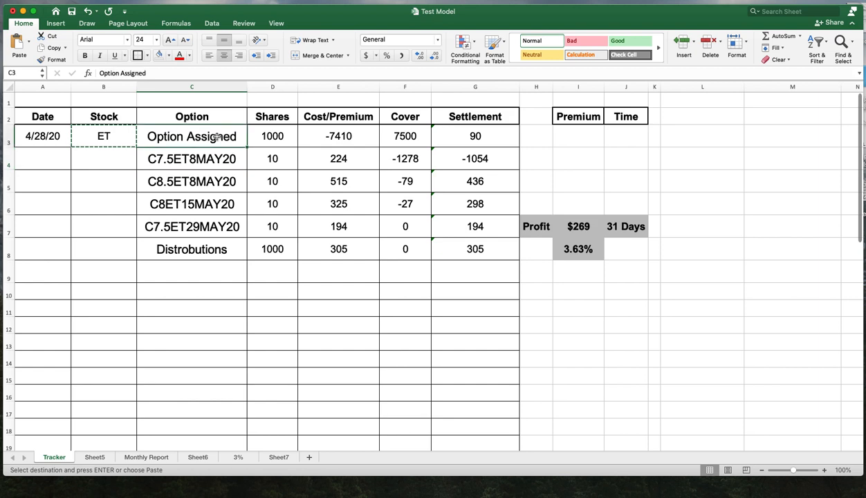
pyautogui.rightClick(216, 137)
pyautogui.click(227, 146)
pyautogui.click(195, 305)
pyautogui.rightClick(194, 303)
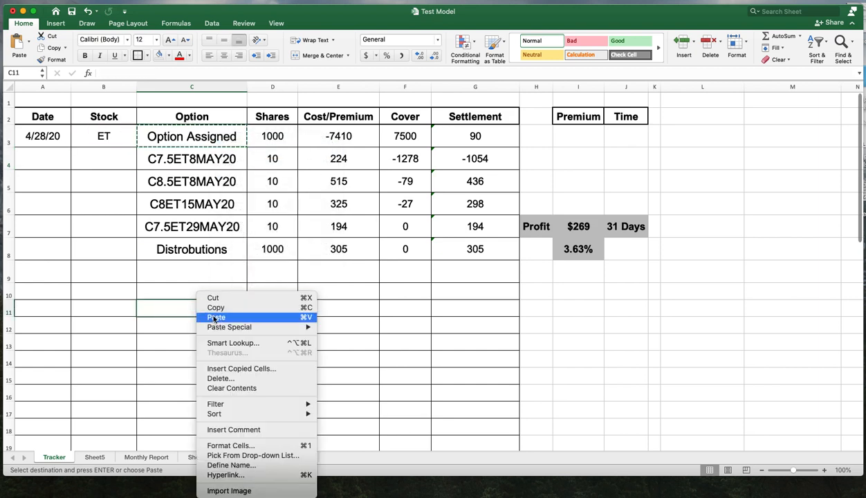
pyautogui.click(211, 316)
pyautogui.click(212, 139)
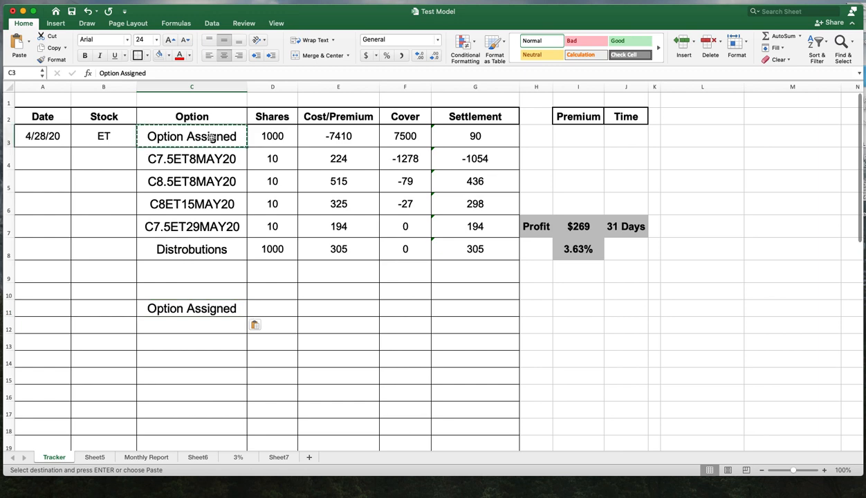
pyautogui.press('Delete')
# - Copy the C7.5ET8MAY20 row cells C4 to E4 from Tracker into C4:E4 on Sheet5 and widen column C
pyautogui.click(323, 308)
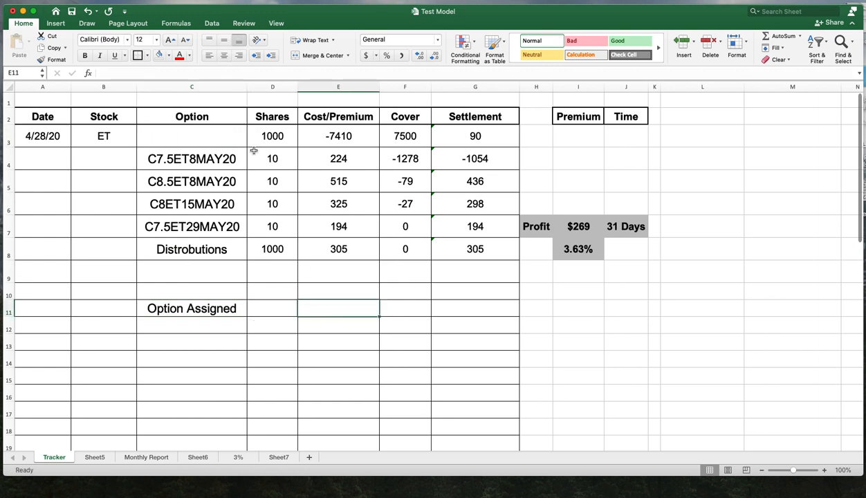
pyautogui.click(194, 161)
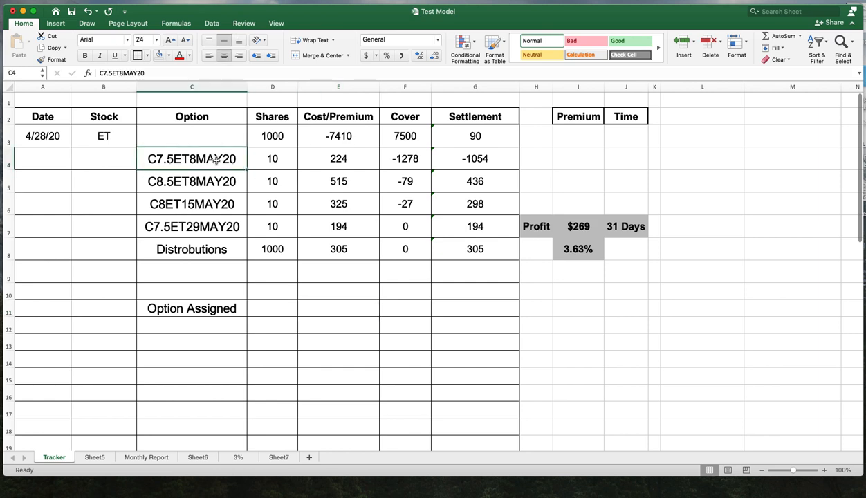
pyautogui.moveTo(216, 160); pyautogui.dragTo(319, 159)
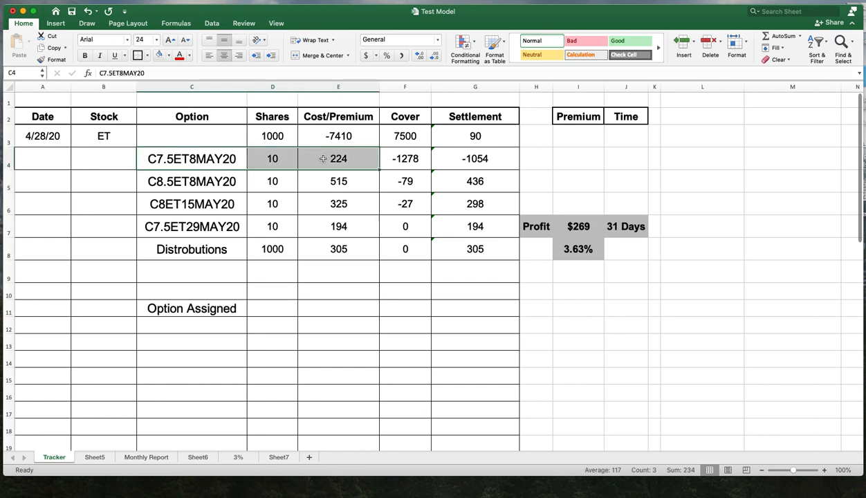
pyautogui.rightClick(323, 160)
pyautogui.click(337, 173)
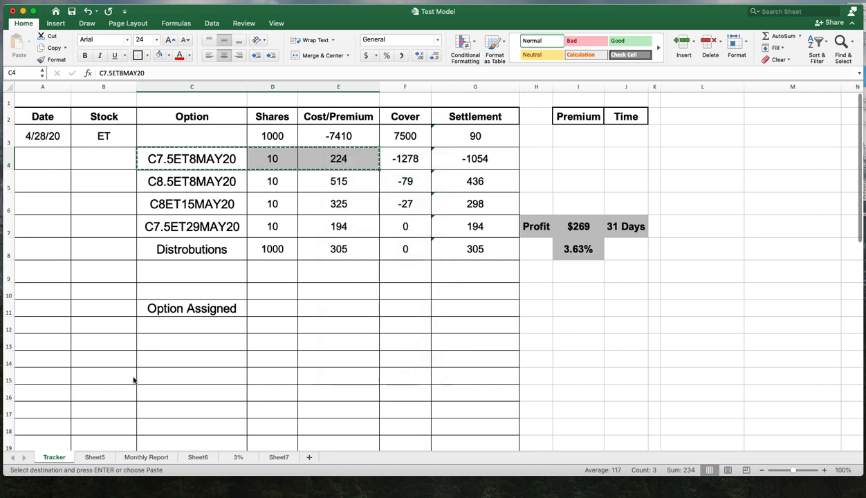
pyautogui.click(95, 457)
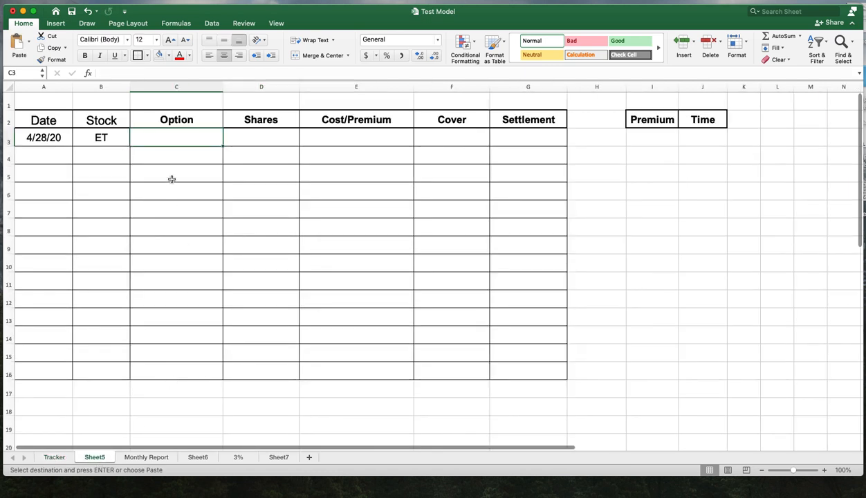
pyautogui.moveTo(173, 158); pyautogui.dragTo(338, 153)
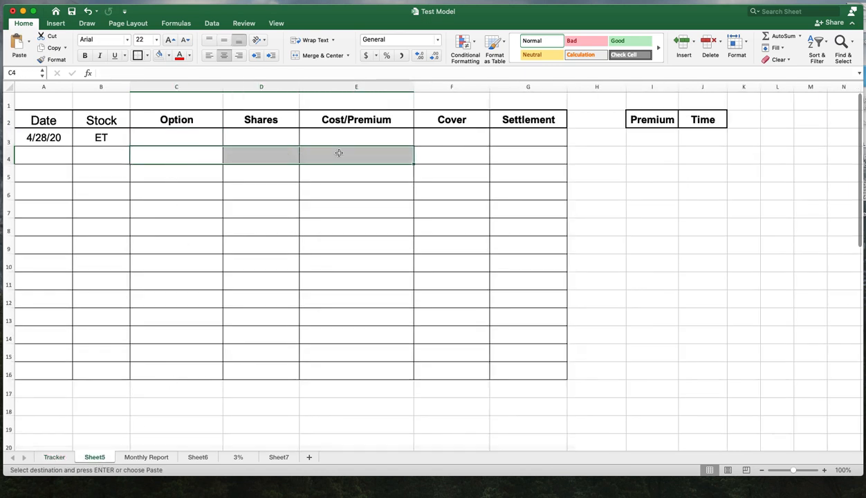
pyautogui.rightClick(338, 152)
pyautogui.click(359, 177)
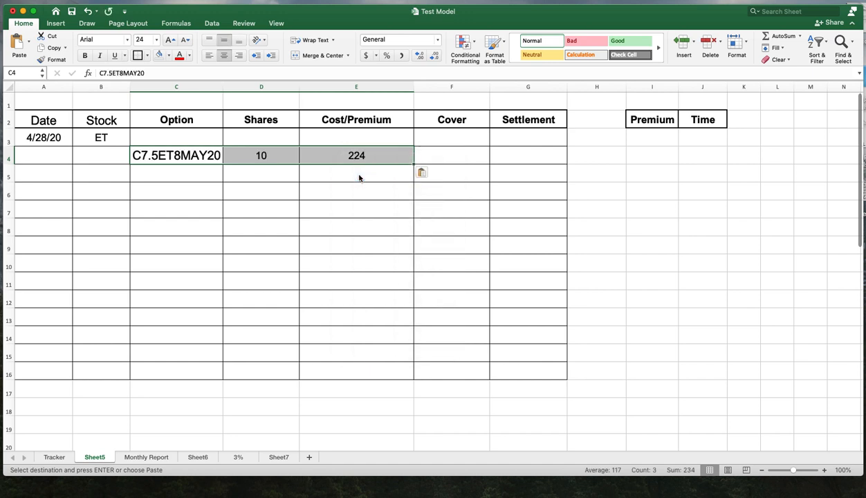
pyautogui.click(358, 183)
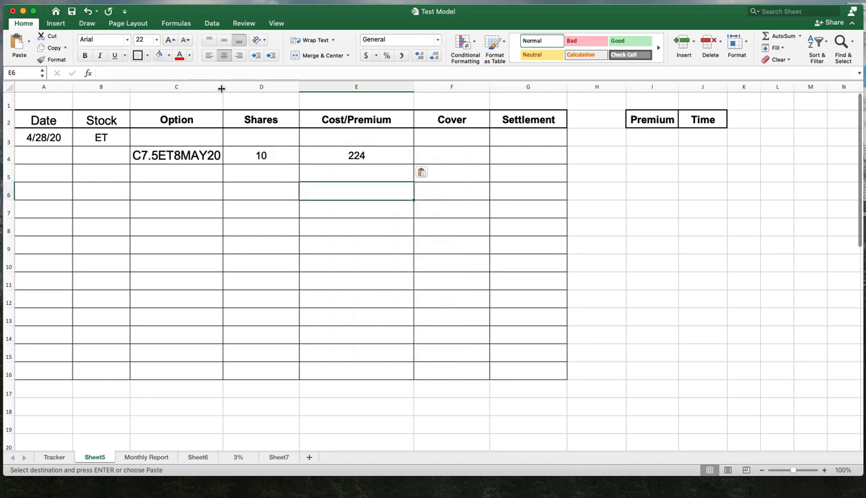
pyautogui.moveTo(221, 89); pyautogui.dragTo(233, 86)
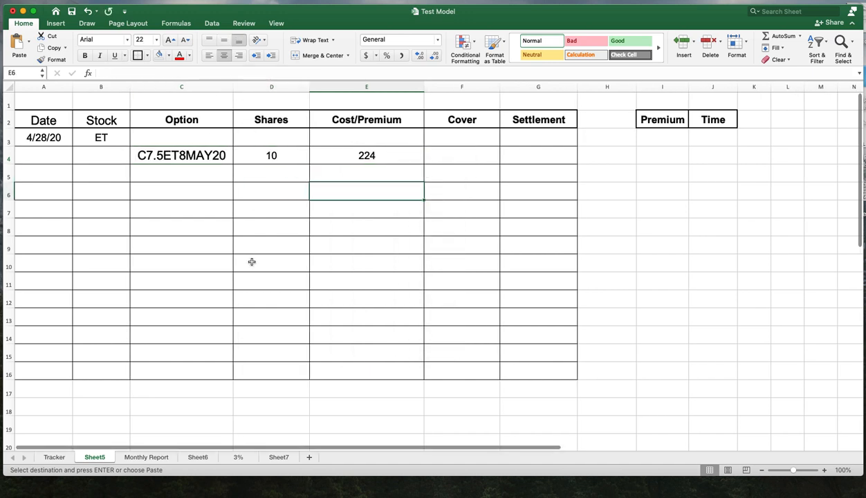
# - Copy the shares 1000 and cost -7410 from Tracker D3:E3 into D3:E3 on Sheet5
pyautogui.click(56, 457)
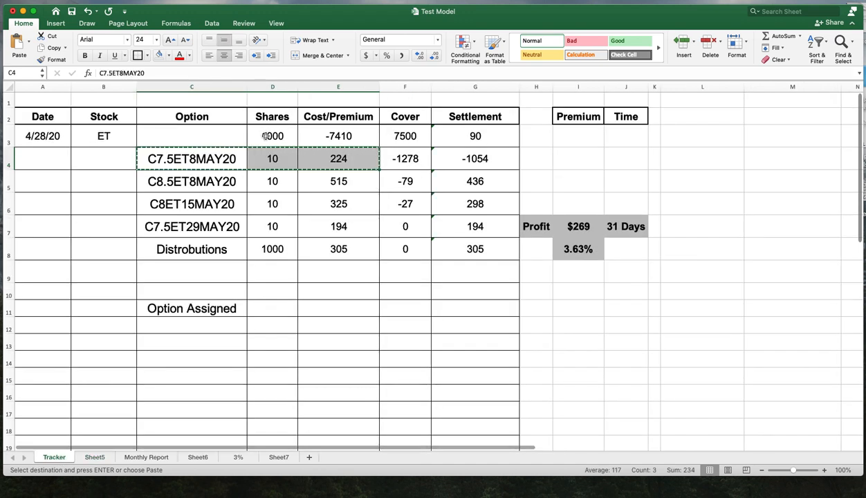
pyautogui.moveTo(266, 136); pyautogui.dragTo(331, 136)
pyautogui.rightClick(349, 131)
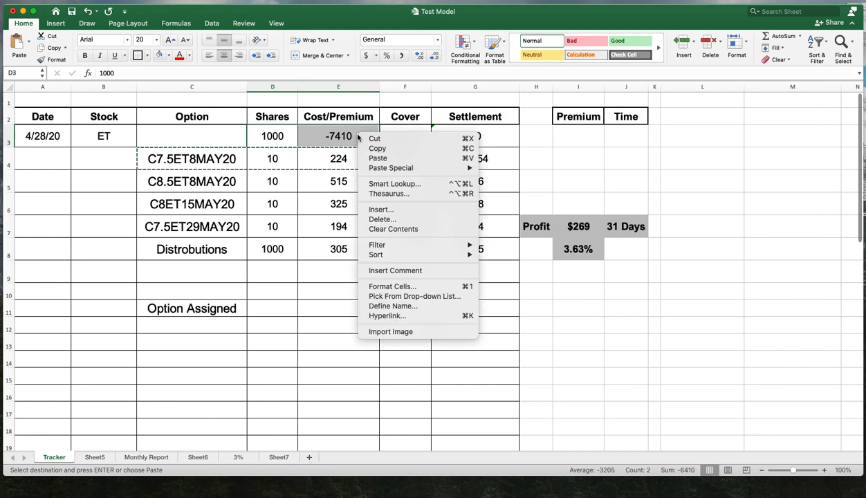
pyautogui.click(366, 146)
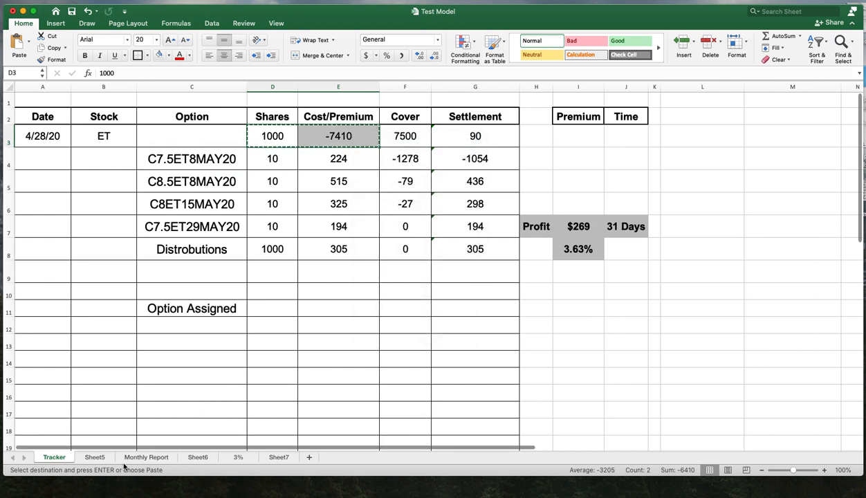
pyautogui.click(95, 457)
pyautogui.click(281, 144)
pyautogui.moveTo(281, 144); pyautogui.dragTo(361, 135)
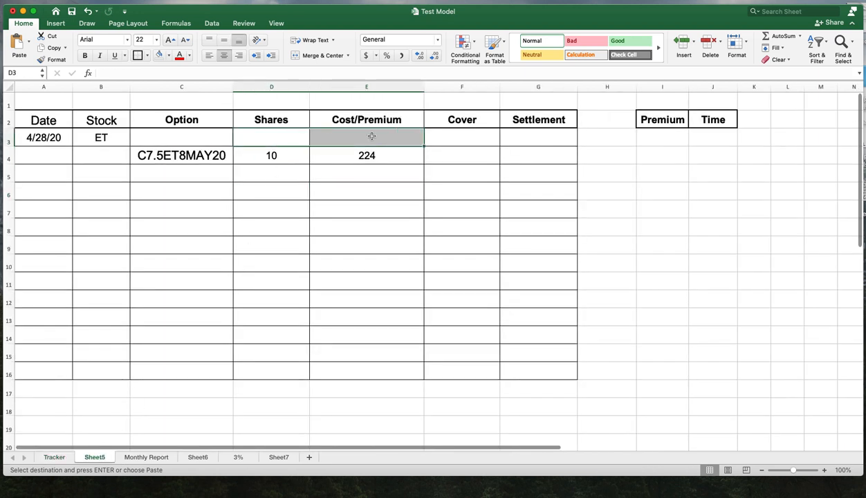
pyautogui.rightClick(363, 132)
pyautogui.click(393, 160)
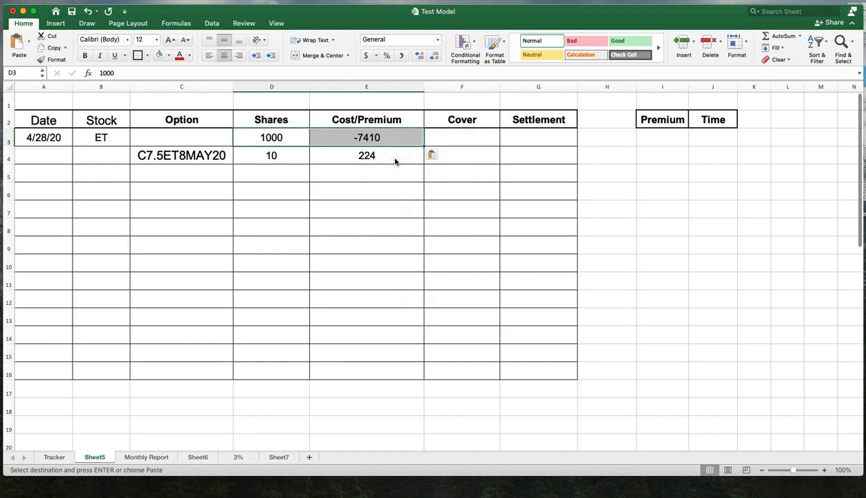
pyautogui.click(352, 195)
pyautogui.click(280, 141)
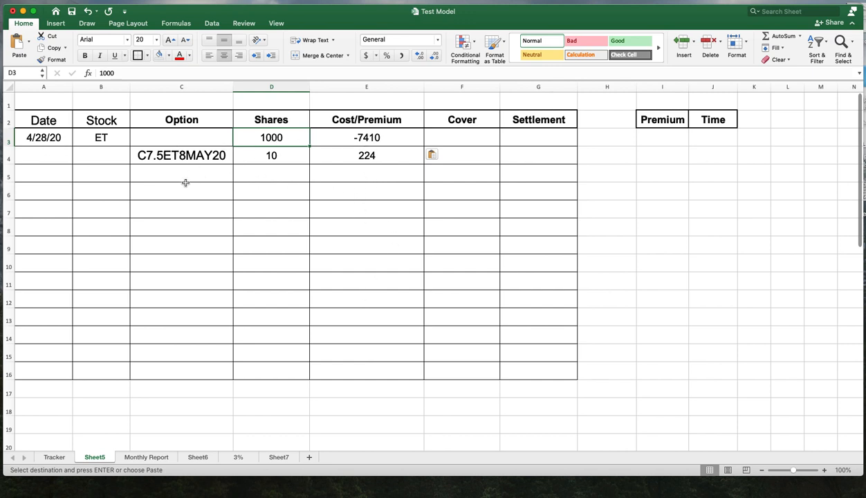
pyautogui.click(165, 155)
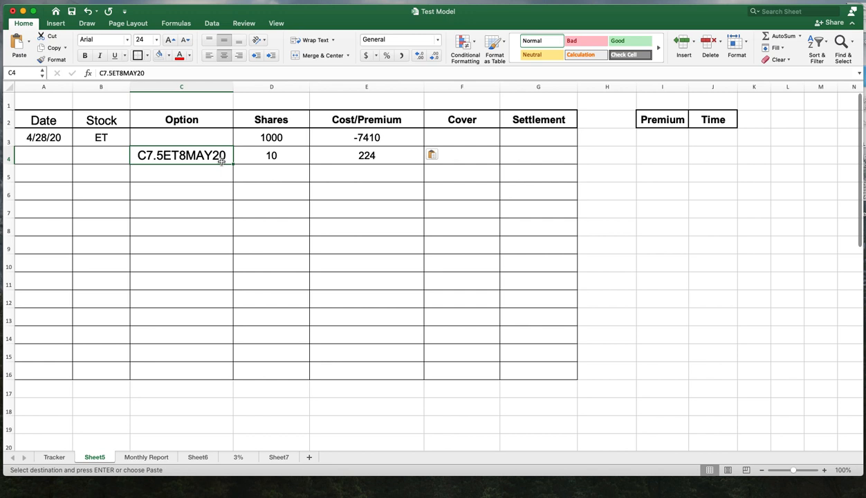
pyautogui.click(275, 158)
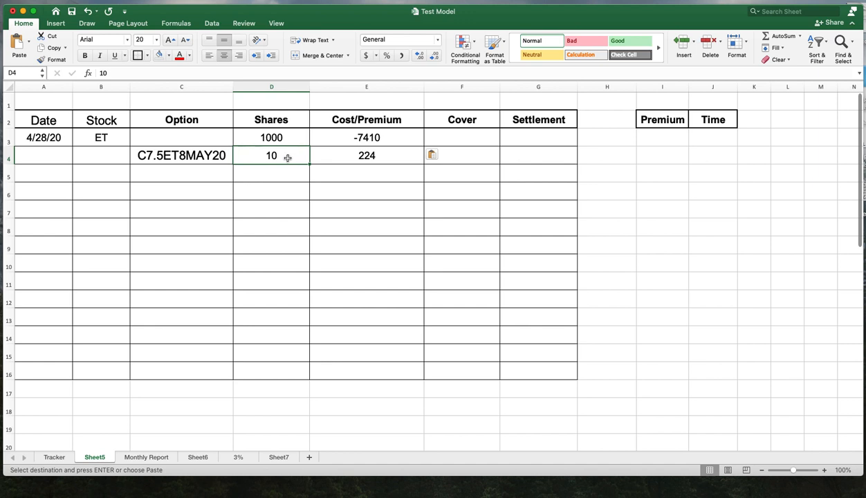
# - Change the option symbol in cell C4 on Sheet5 to C7.5ET8MAY21
pyautogui.click(283, 138)
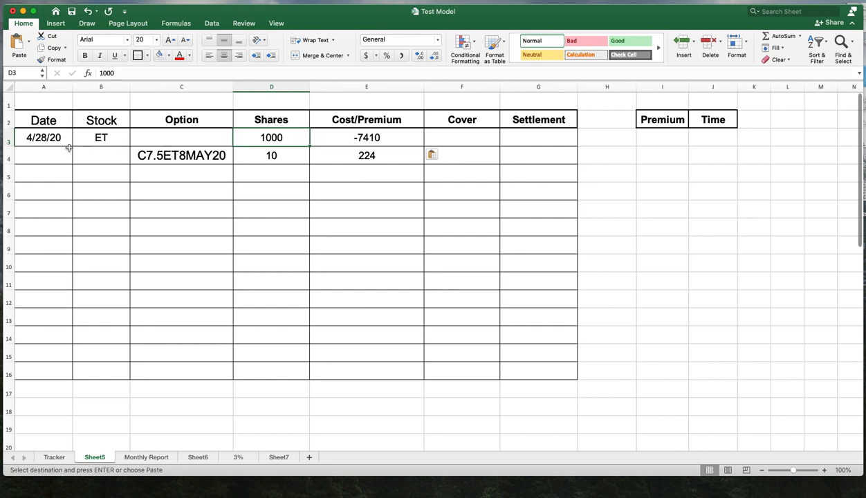
pyautogui.click(353, 191)
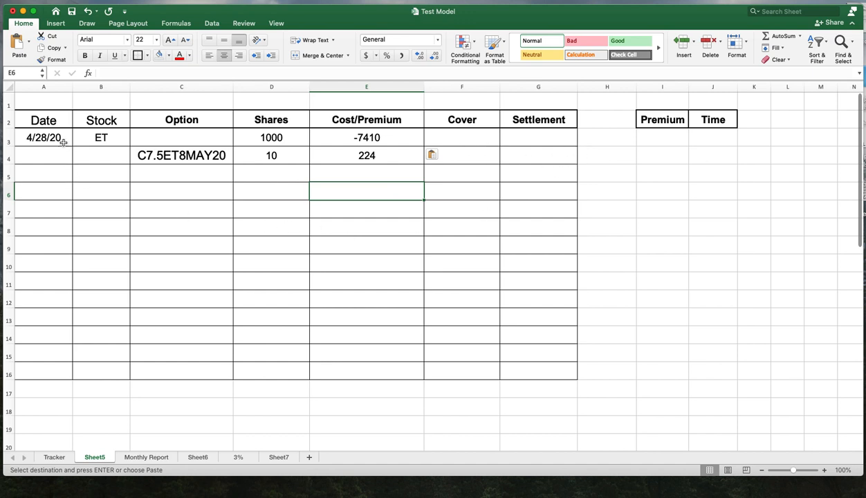
pyautogui.doubleClick(227, 156)
pyautogui.press('BackSpace')
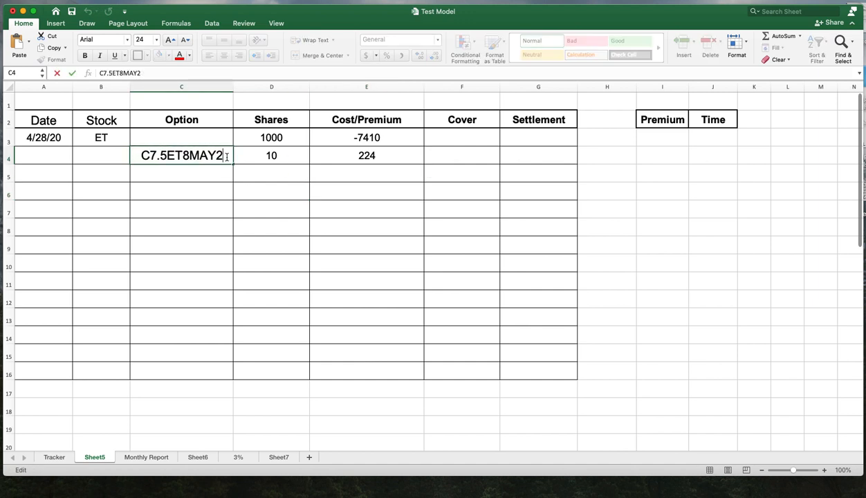
pyautogui.write('1')
pyautogui.click(217, 205)
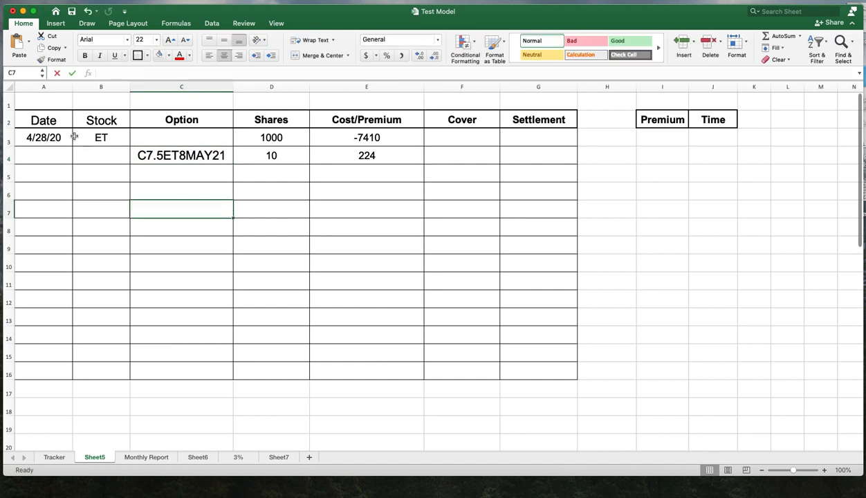
# - Change the date in cell A3 to 4/28/2021
pyautogui.doubleClick(68, 138)
pyautogui.click(76, 141)
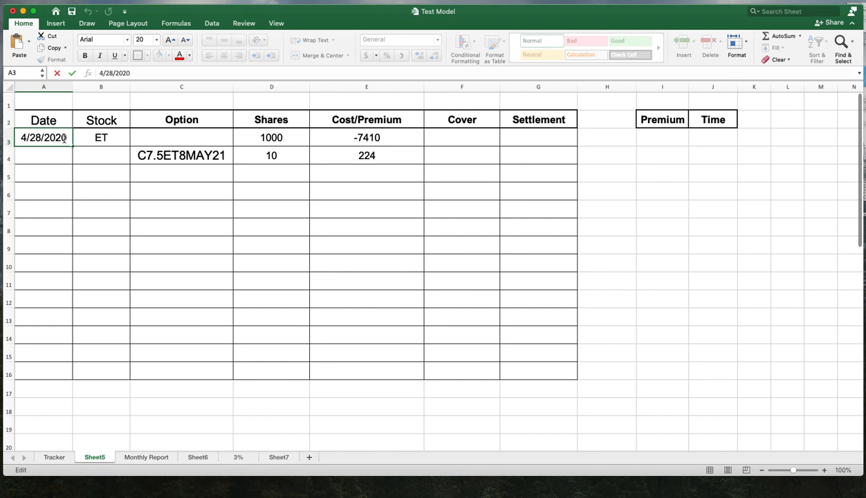
pyautogui.press('BackSpace')
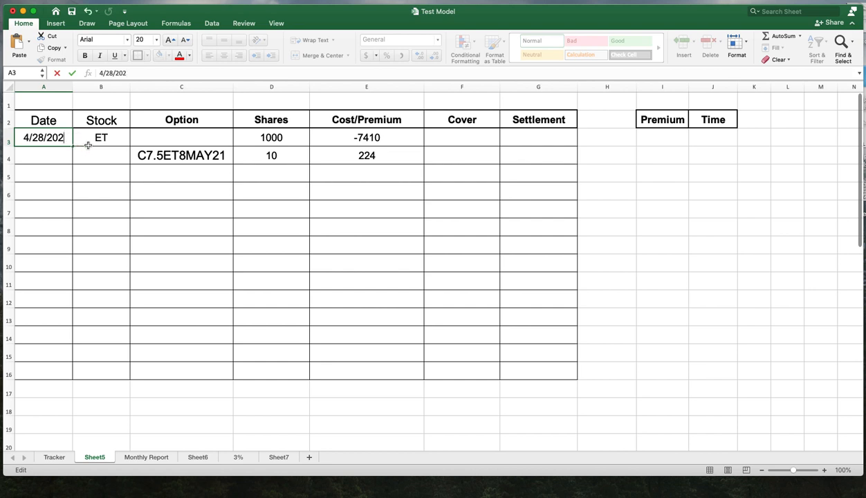
pyautogui.write('1')
pyautogui.click(158, 232)
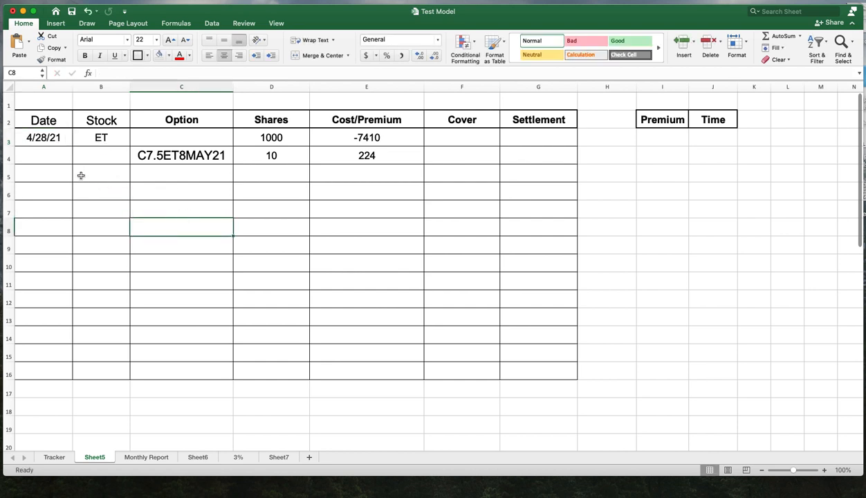
# - Review the date, stock, option, shares and cost entries in rows 3 and 4 of the Sheet5 table
pyautogui.click(42, 139)
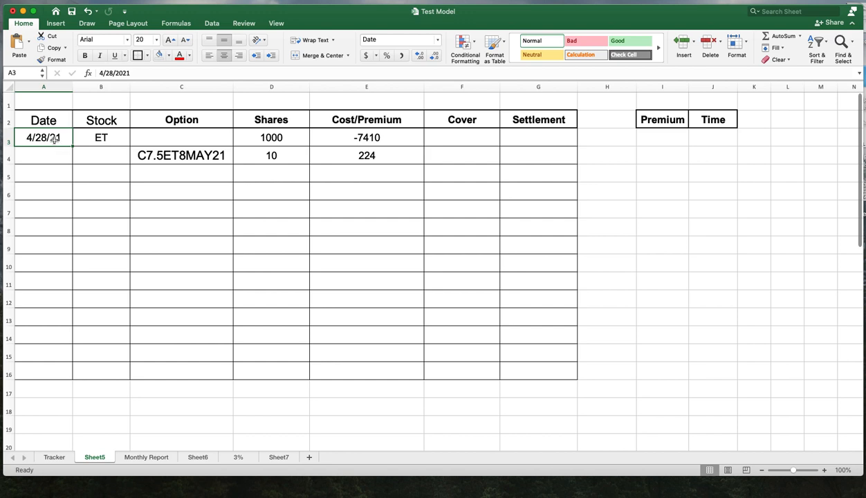
pyautogui.click(116, 140)
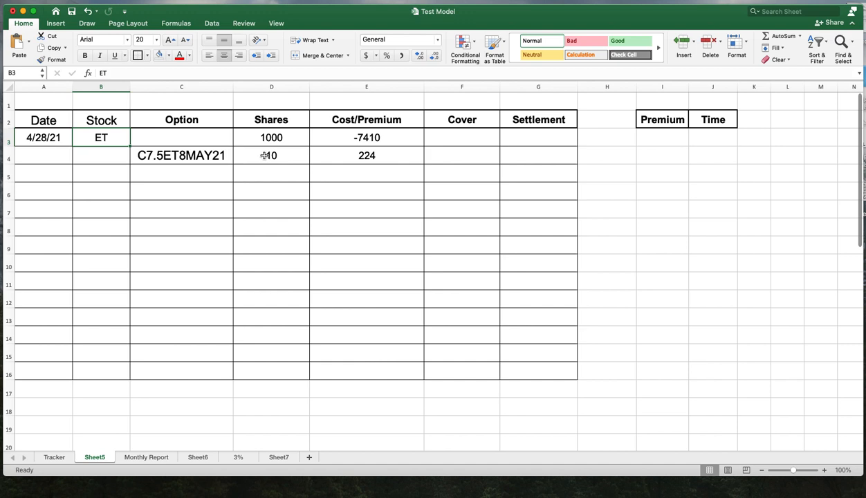
pyautogui.click(366, 139)
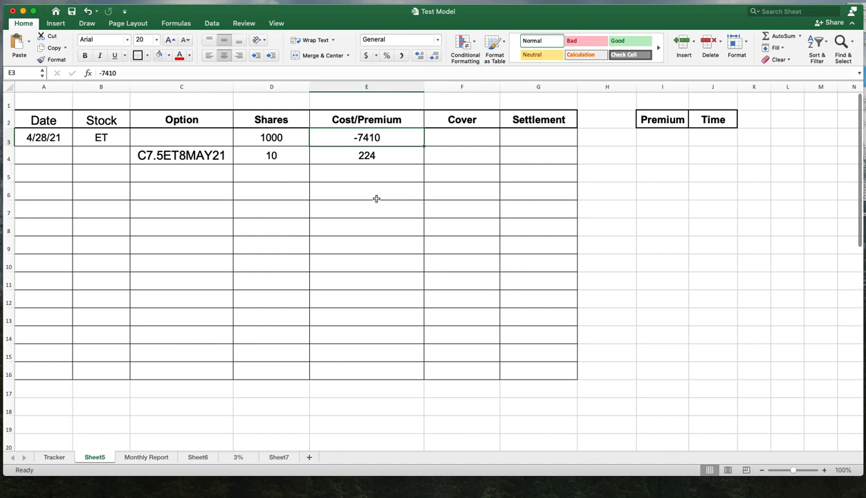
pyautogui.click(161, 158)
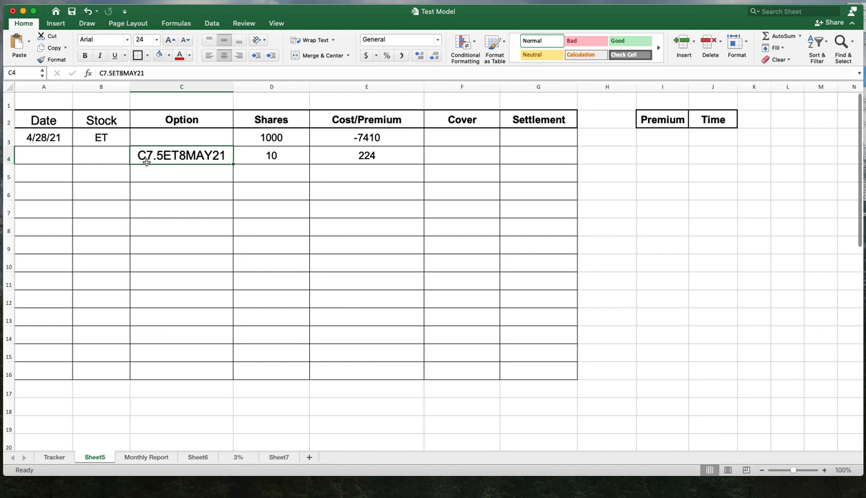
pyautogui.click(459, 159)
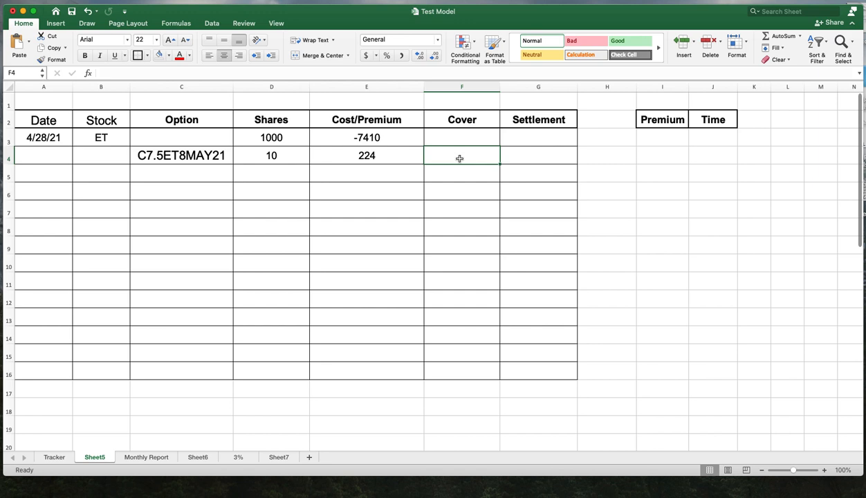
pyautogui.click(215, 155)
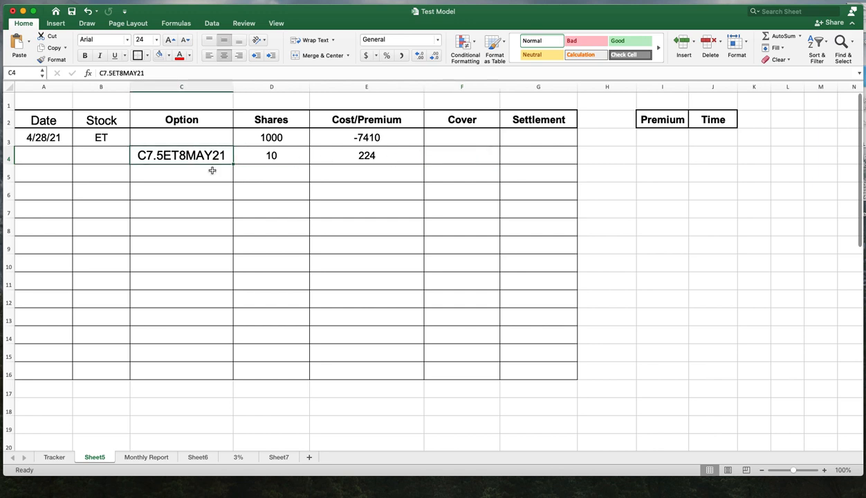
pyautogui.doubleClick(135, 157)
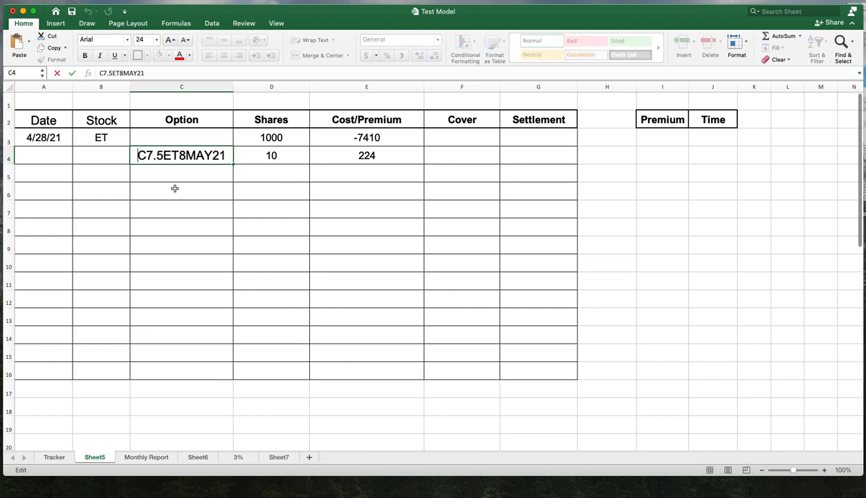
pyautogui.click(191, 175)
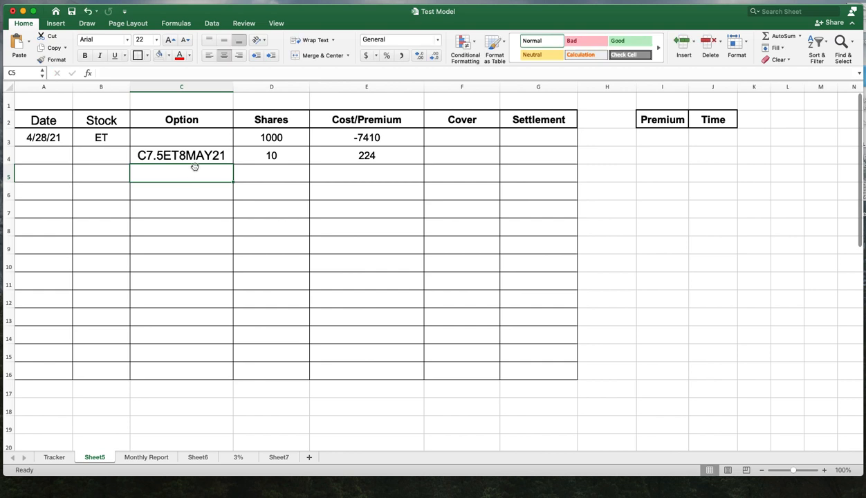
pyautogui.click(194, 161)
pyautogui.rightClick(195, 159)
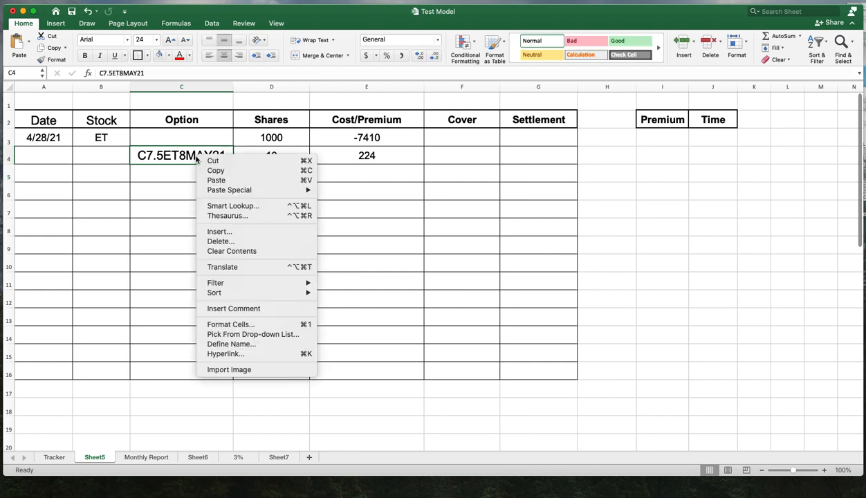
pyautogui.click(293, 140)
pyautogui.click(292, 139)
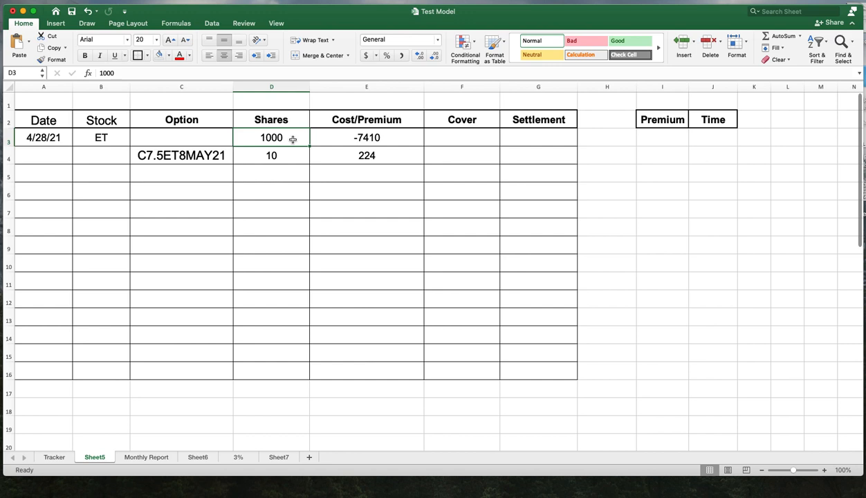
pyautogui.click(160, 158)
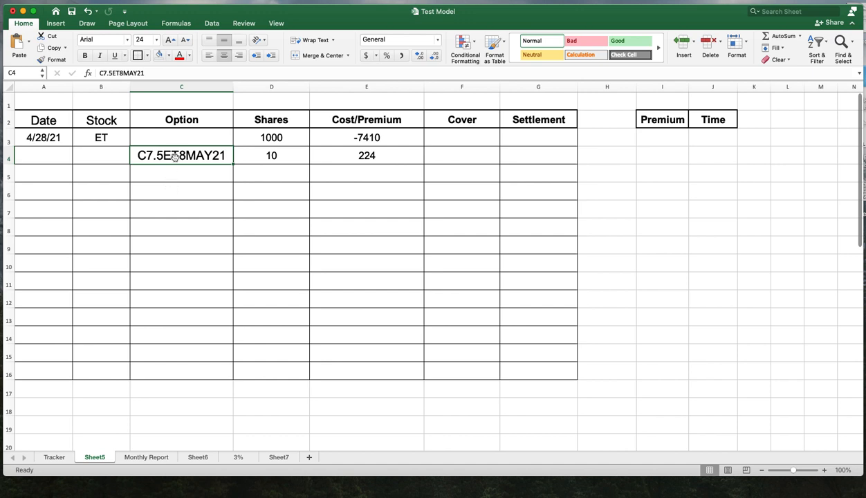
pyautogui.moveTo(77, 139); pyautogui.dragTo(370, 158)
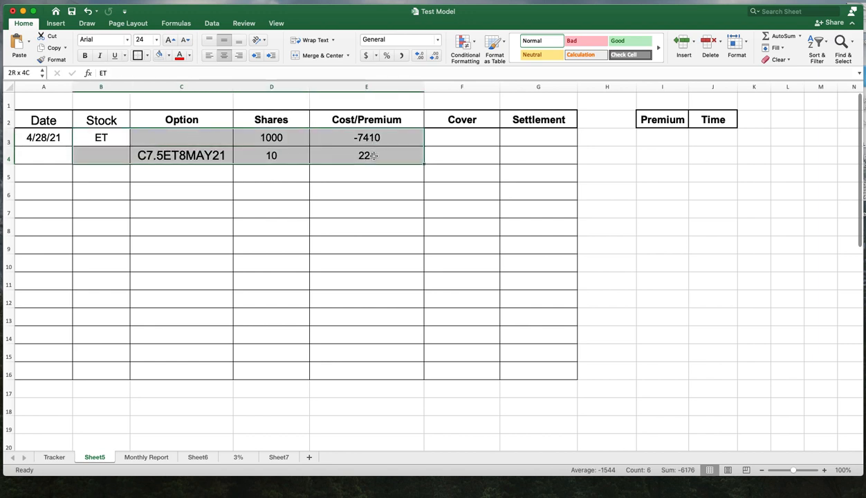
pyautogui.click(178, 164)
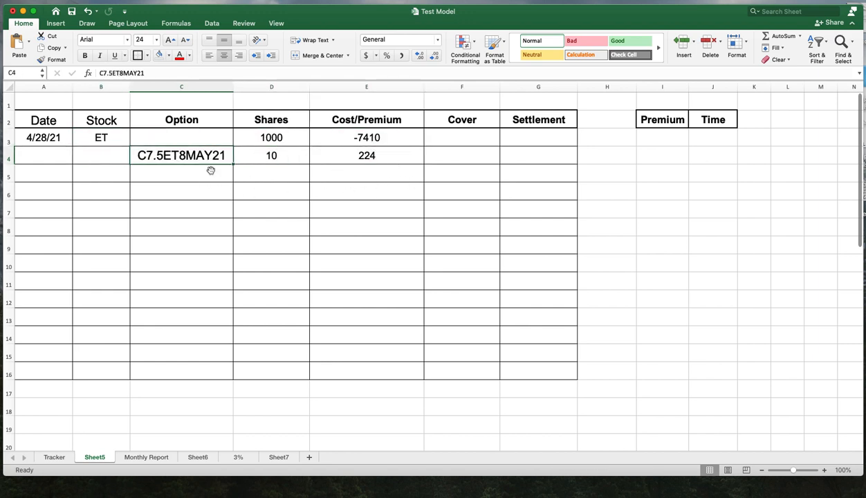
pyautogui.click(181, 139)
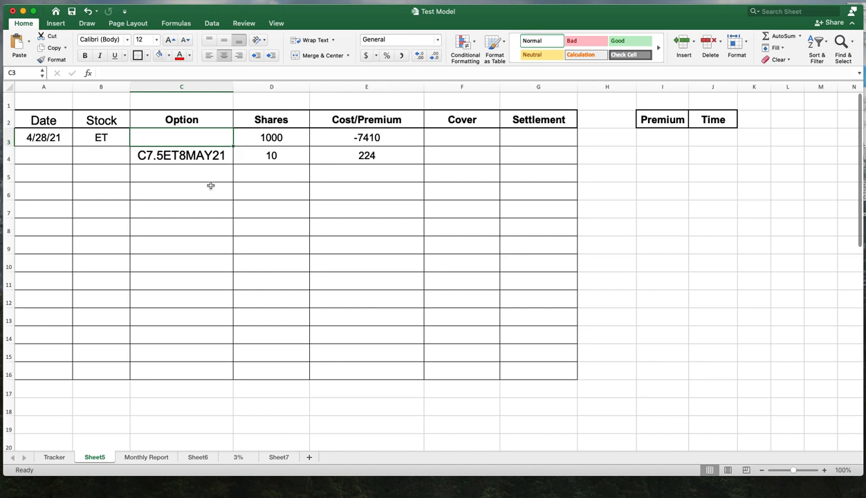
pyautogui.click(143, 160)
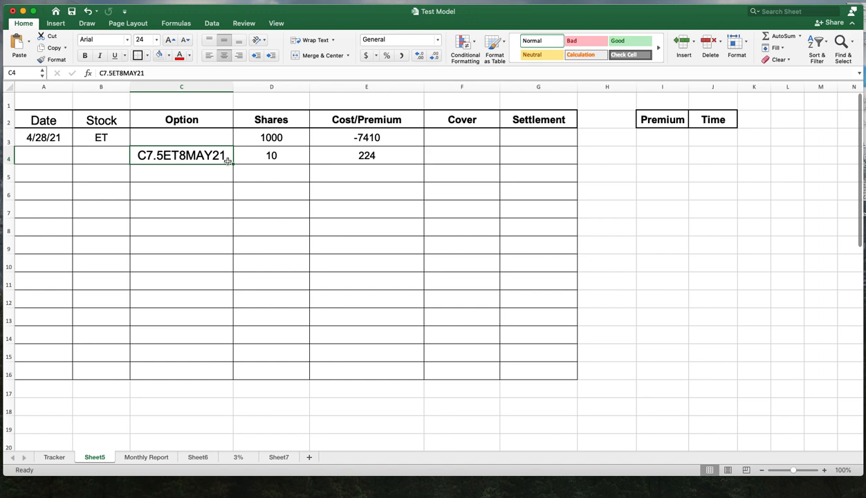
pyautogui.click(286, 157)
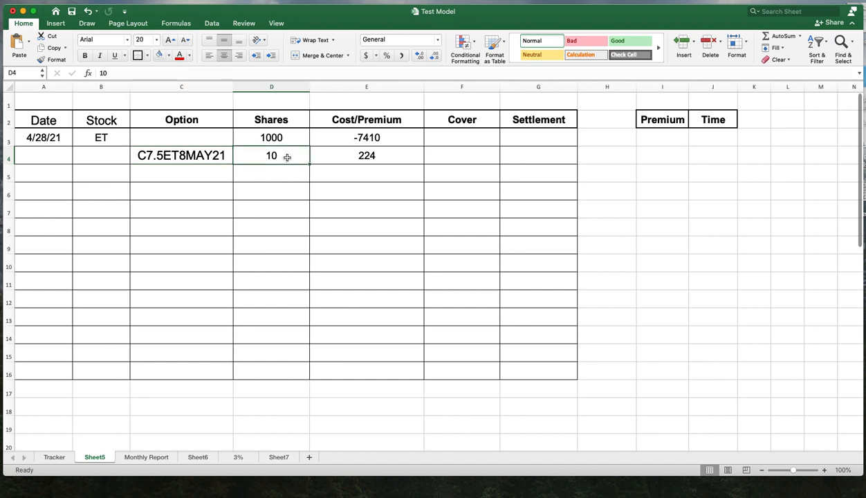
pyautogui.click(377, 158)
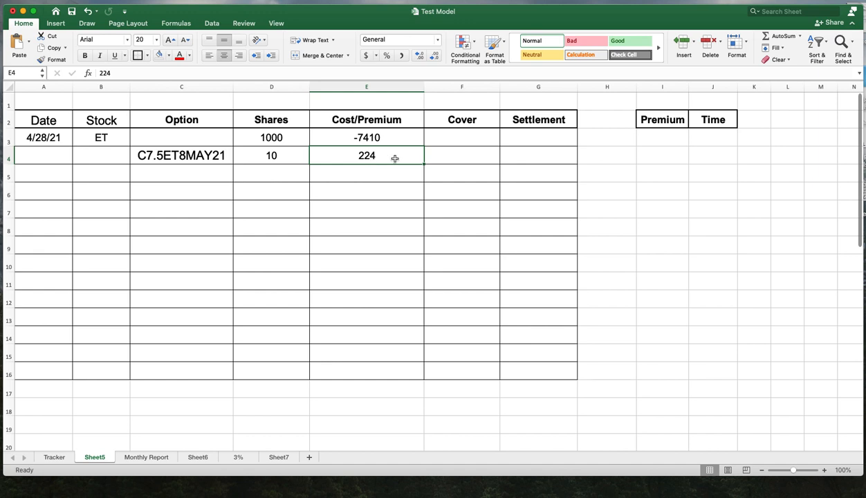
# - Inspect the Shares, Cost/Premium and Cover cells in rows 2 to 4 of the Sheet5 table
pyautogui.click(433, 153)
pyautogui.click(325, 135)
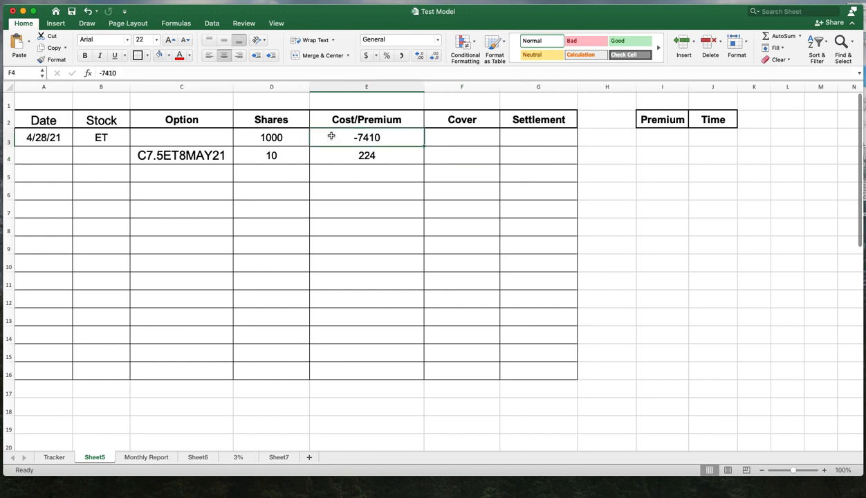
pyautogui.click(450, 156)
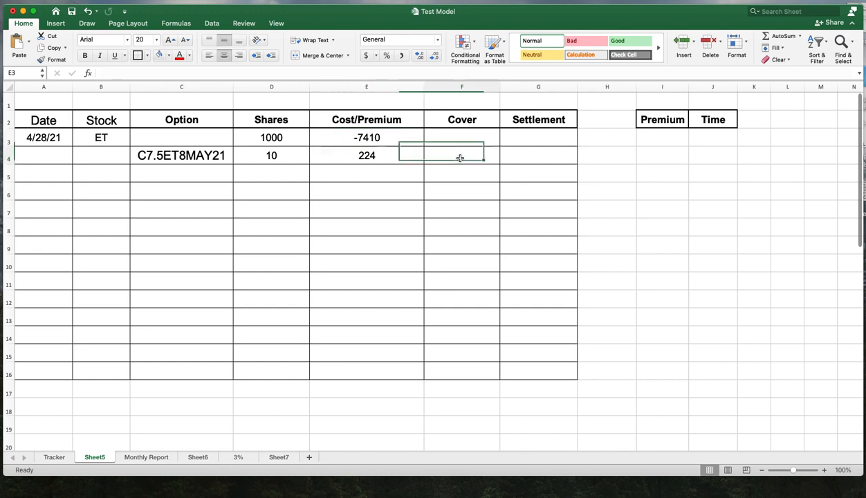
pyautogui.click(380, 156)
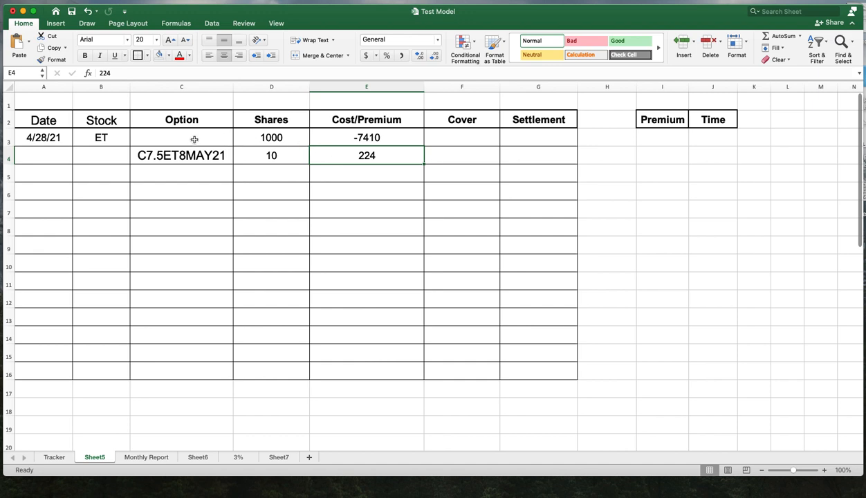
pyautogui.click(105, 140)
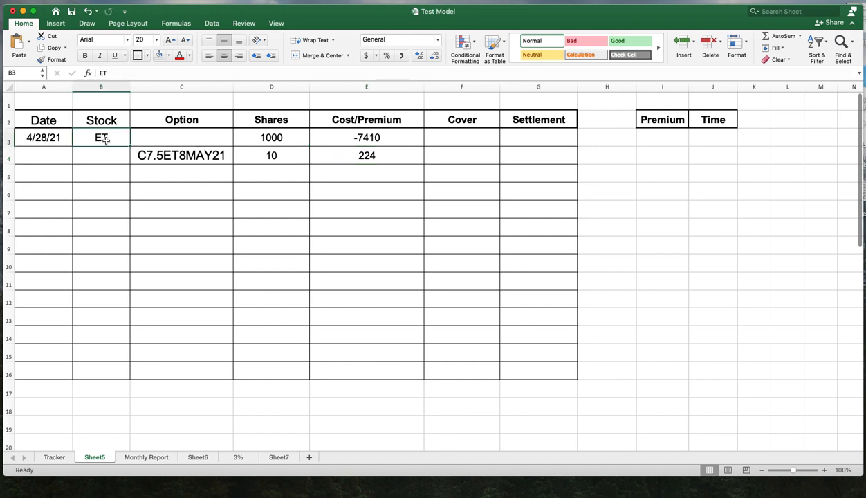
pyautogui.click(456, 159)
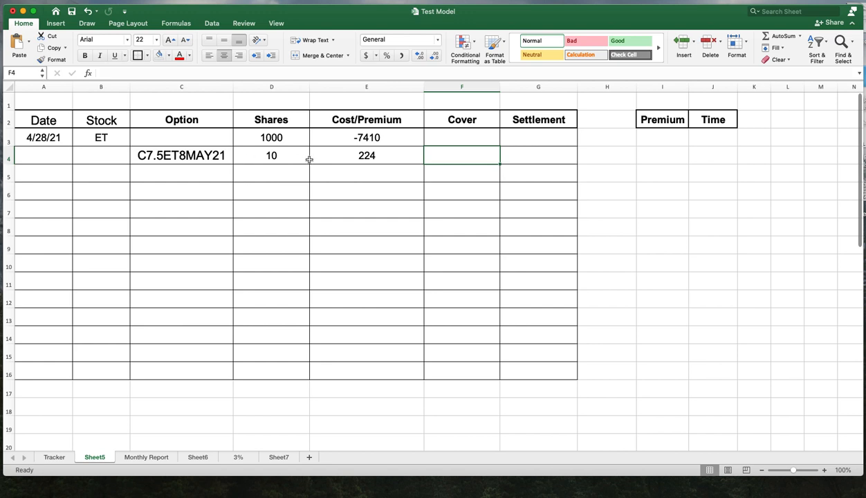
pyautogui.click(292, 141)
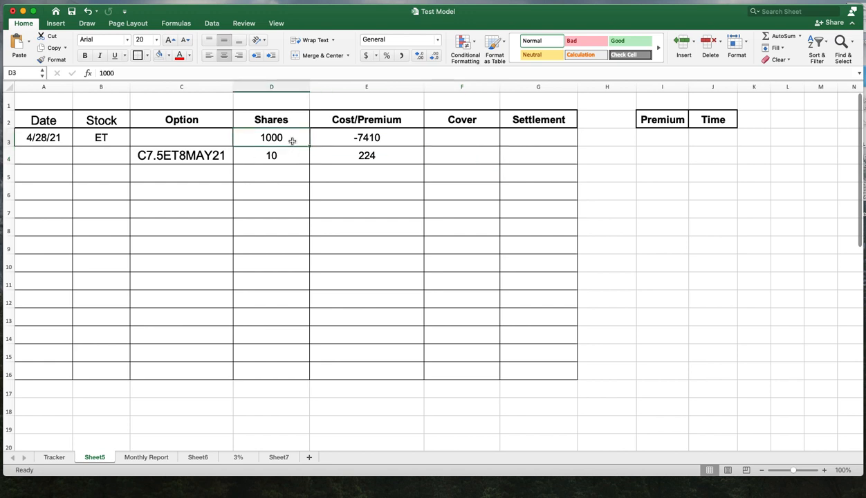
pyautogui.click(386, 139)
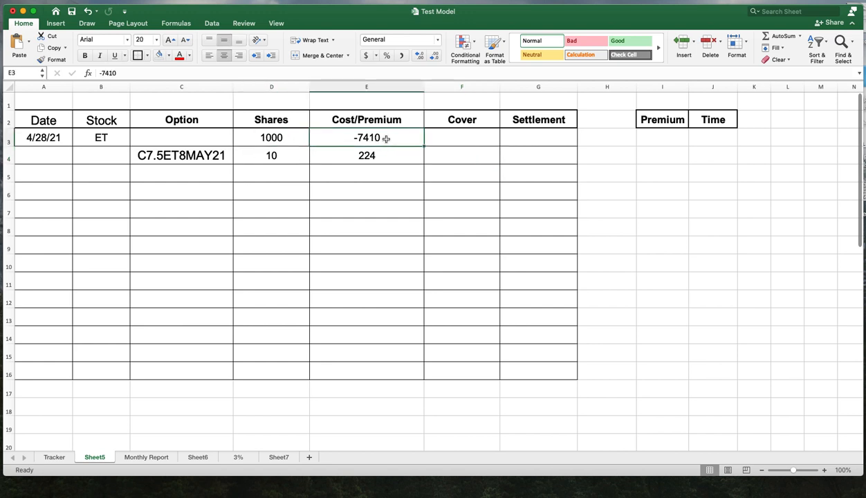
pyautogui.click(344, 123)
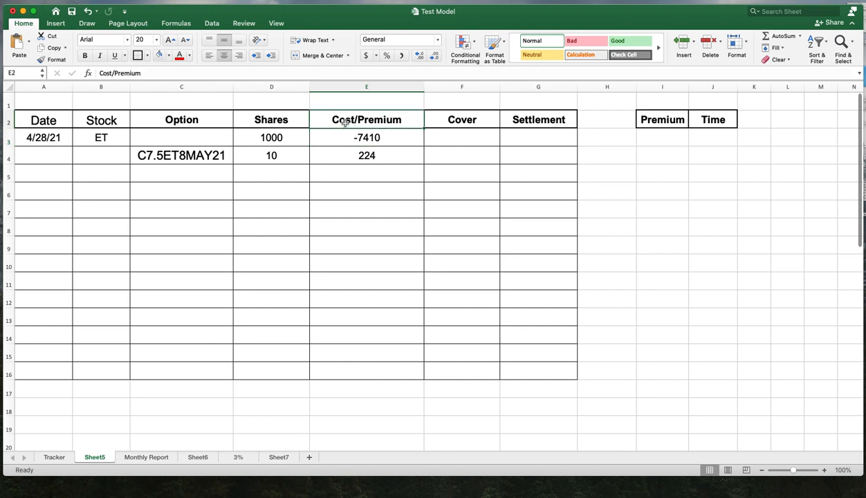
pyautogui.click(370, 158)
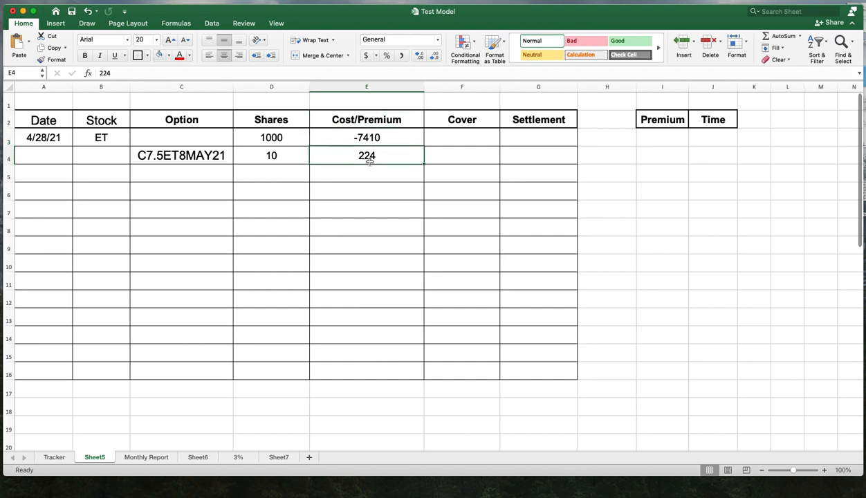
pyautogui.click(398, 125)
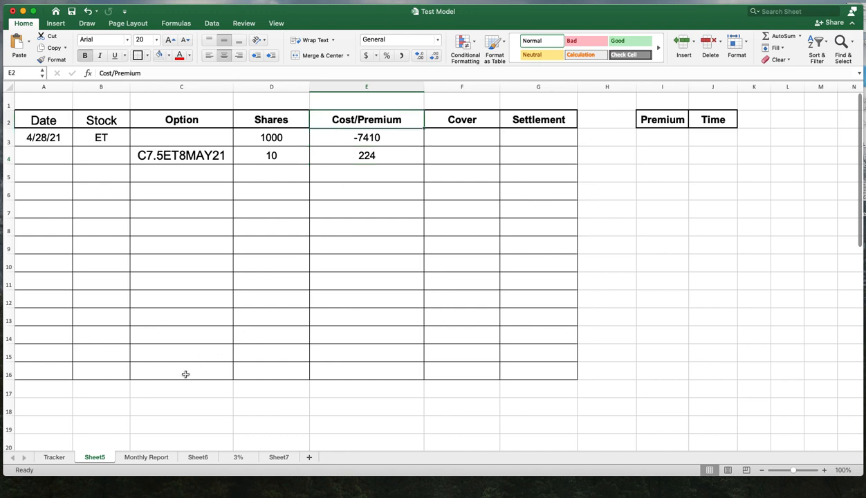
# - Copy the Option Assigned label from Tracker cell C11 into cell C3 on Sheet5
pyautogui.click(54, 457)
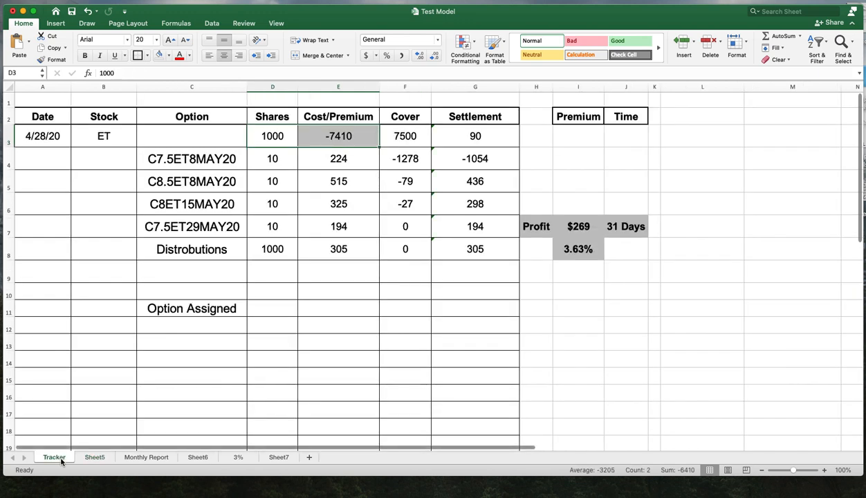
pyautogui.click(221, 308)
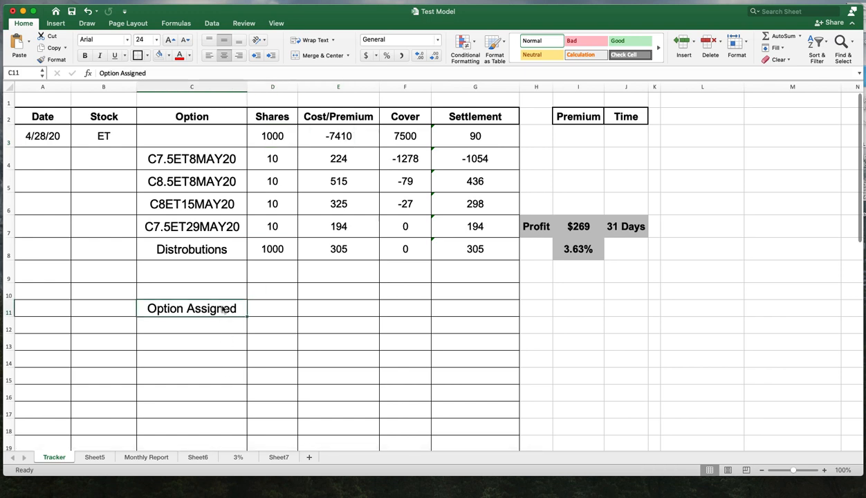
pyautogui.rightClick(223, 310)
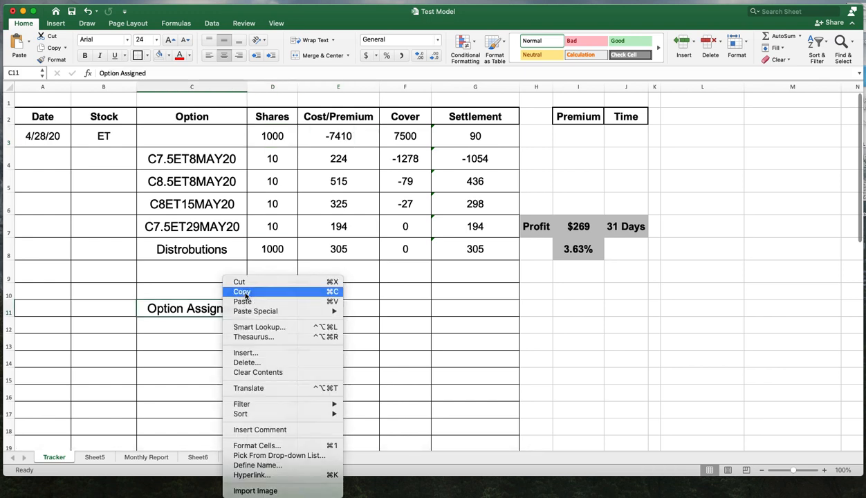
pyautogui.click(241, 291)
pyautogui.click(94, 456)
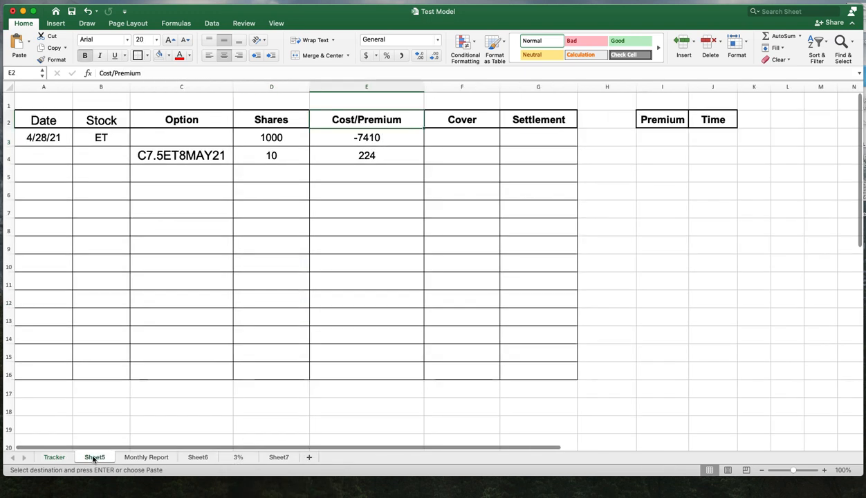
pyautogui.rightClick(183, 137)
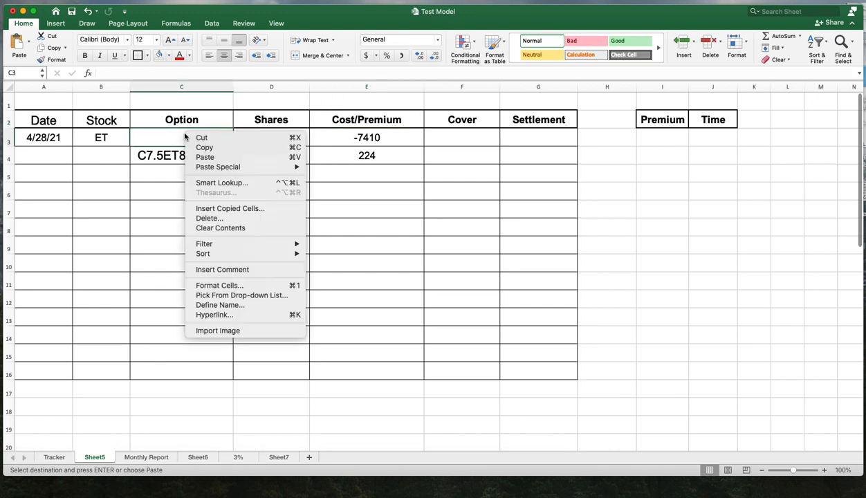
pyautogui.click(204, 157)
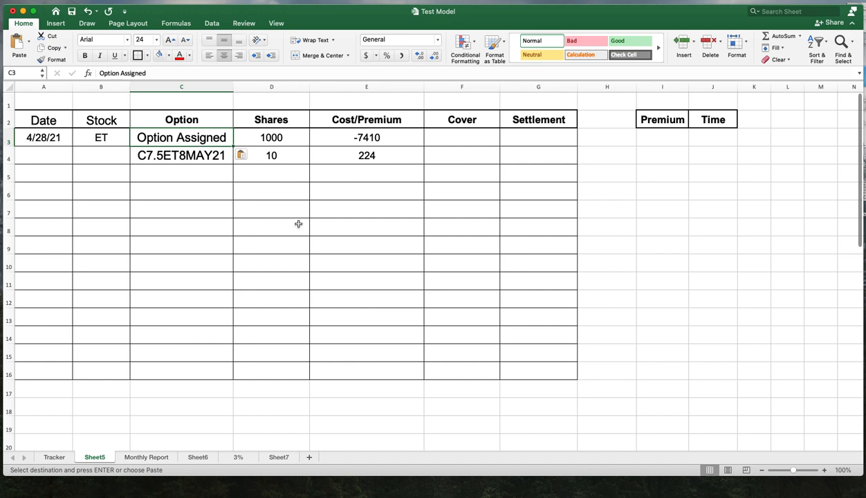
# - Enter 7500 in the Cover cell F3
pyautogui.click(458, 137)
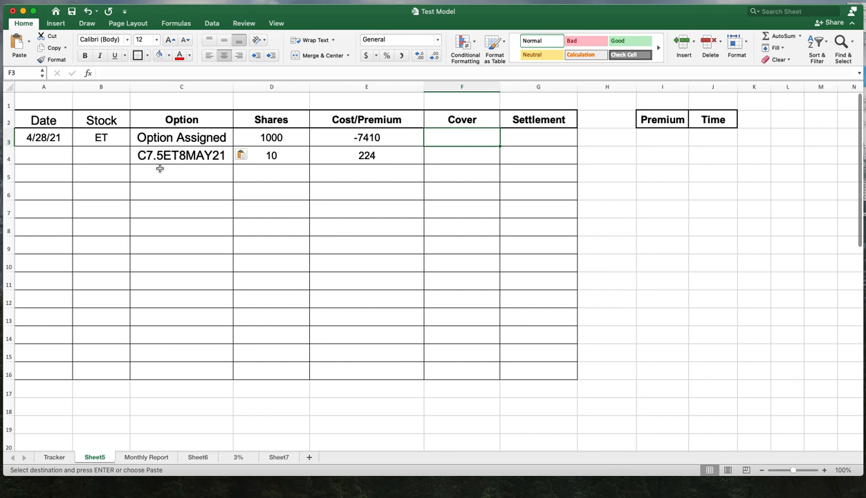
pyautogui.write('7500')
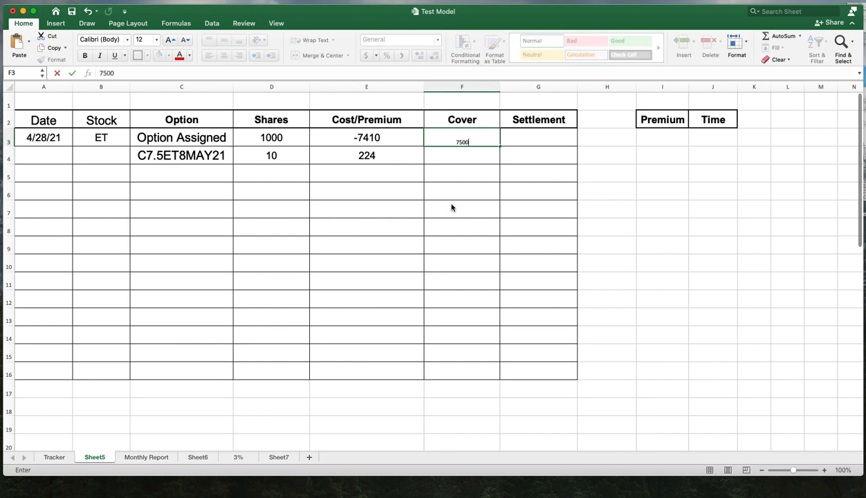
pyautogui.press('Return')
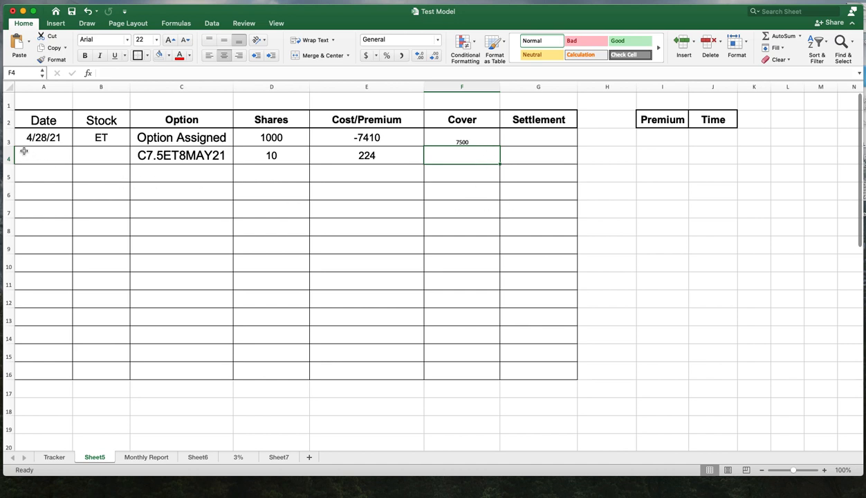
# - Set the font size of rows 3 to 17 on Sheet5 to 20
pyautogui.moveTo(7, 138); pyautogui.dragTo(7, 391)
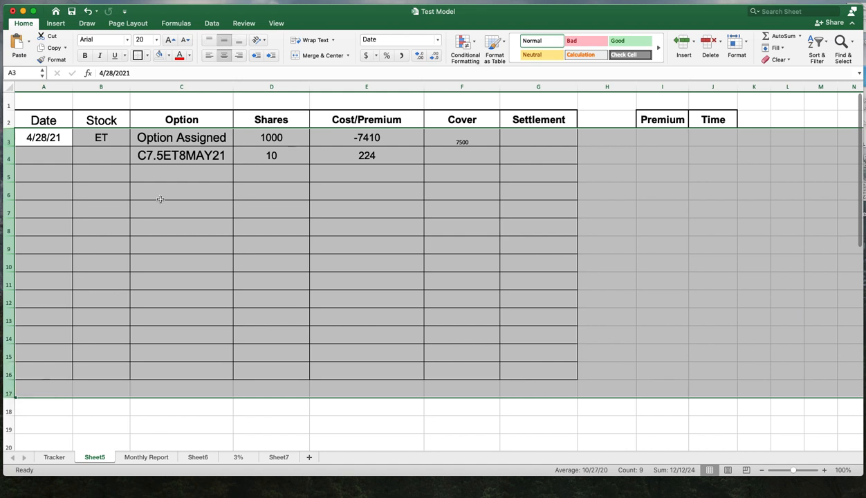
pyautogui.click(157, 44)
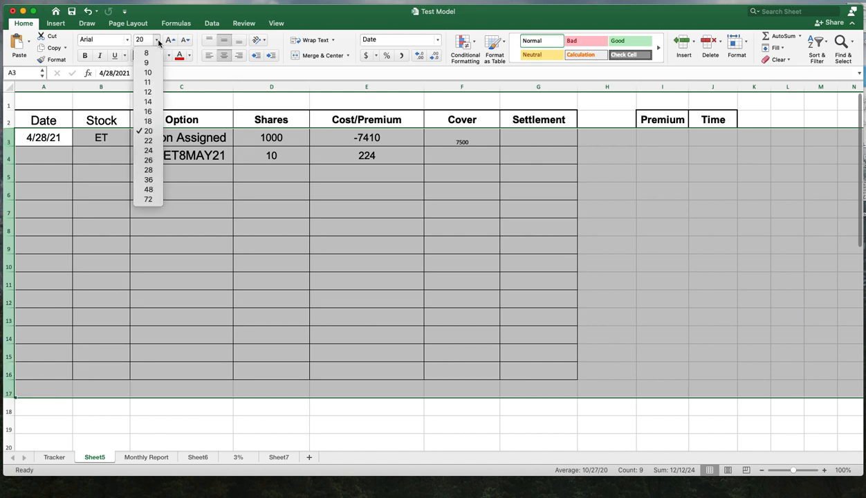
pyautogui.click(152, 130)
pyautogui.click(290, 229)
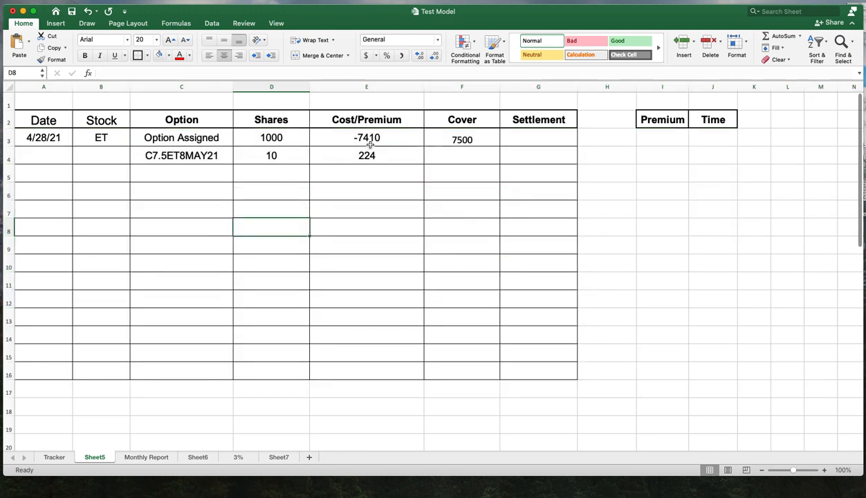
# - Sum the cost and cover of row 3 into the Settlement cell G3 with AutoSum
pyautogui.moveTo(357, 141); pyautogui.dragTo(515, 145)
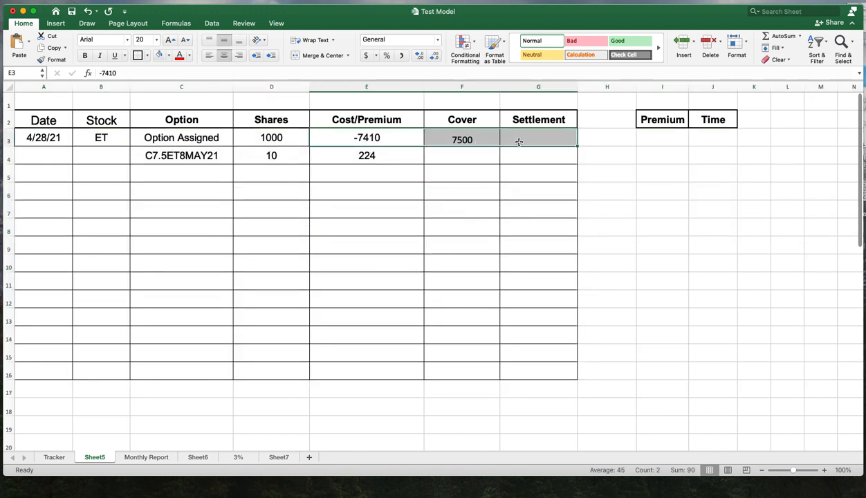
pyautogui.click(778, 40)
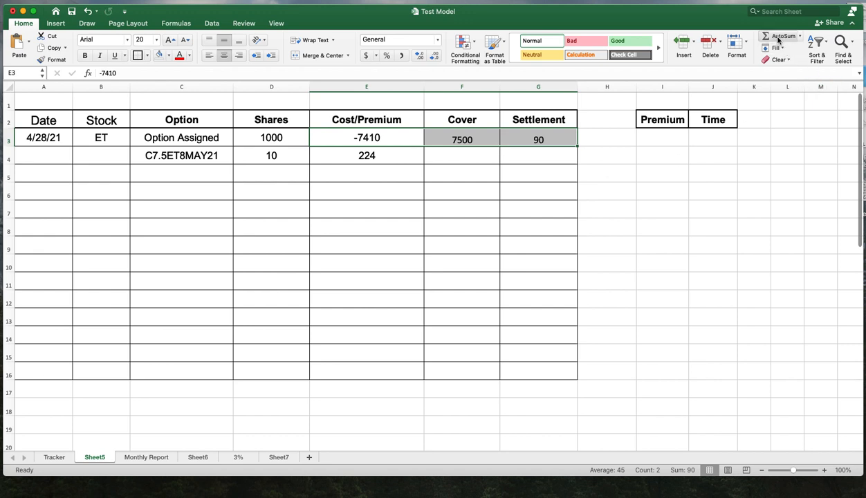
pyautogui.click(529, 152)
pyautogui.click(551, 142)
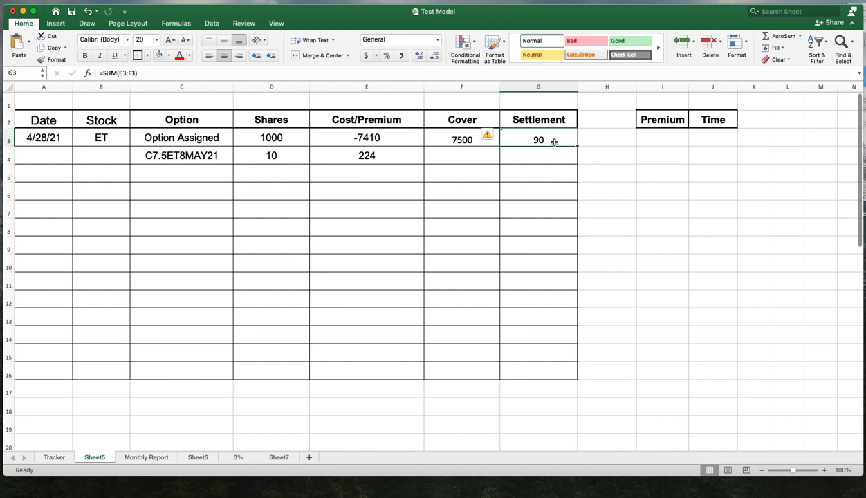
# - Enter 0 in the Cover cell F4
pyautogui.click(456, 158)
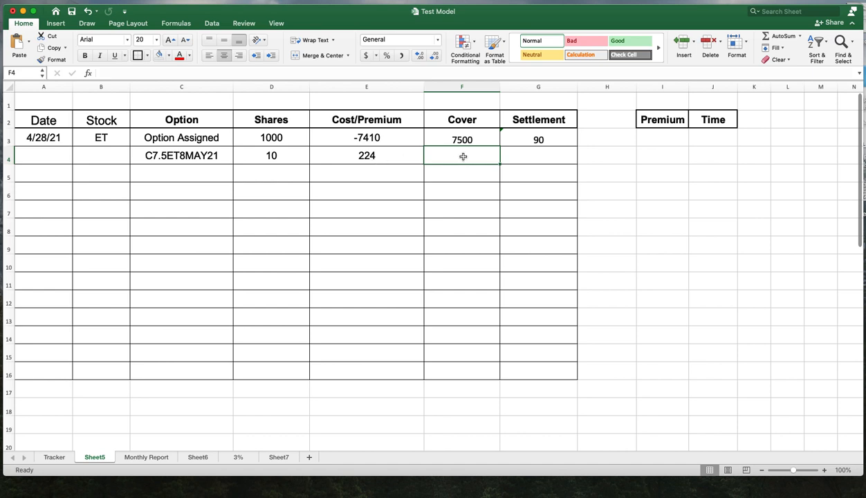
pyautogui.write('0')
pyautogui.press('Return')
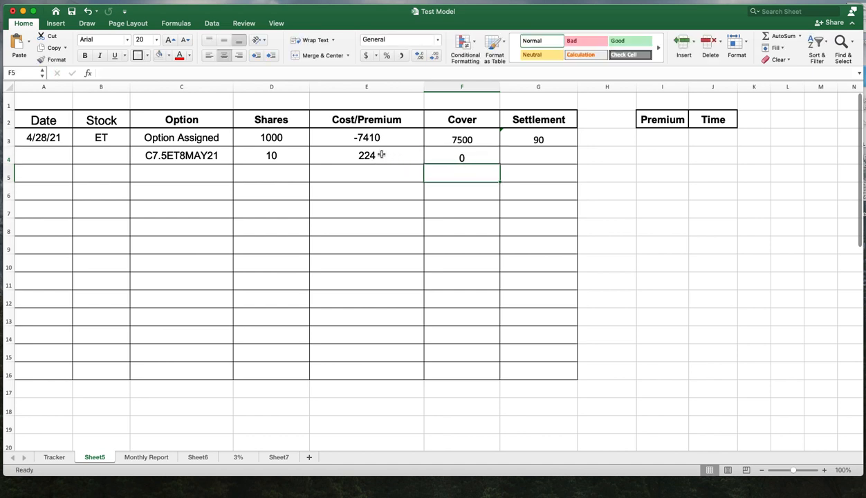
# - Fill row 4 rightward from Cost/Premium into the Settlement cell G4
pyautogui.moveTo(381, 155); pyautogui.dragTo(503, 153)
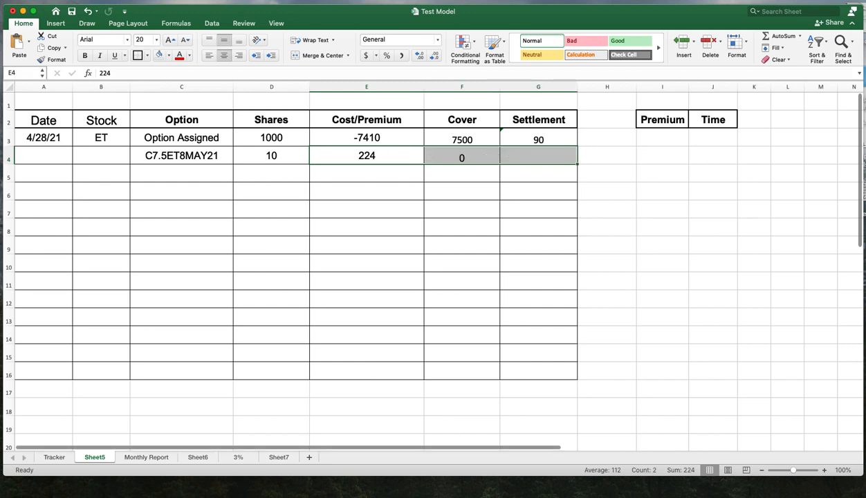
pyautogui.hotkey('ctrl', 'r')
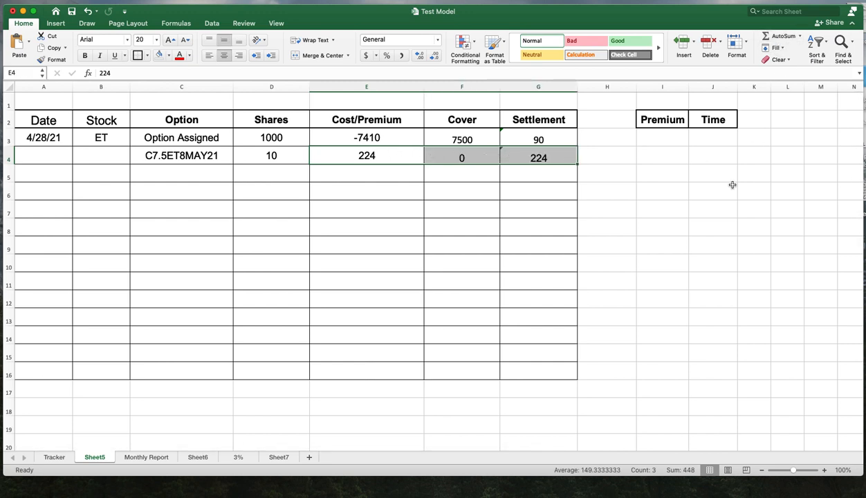
pyautogui.click(650, 239)
pyautogui.moveTo(557, 140); pyautogui.dragTo(561, 153)
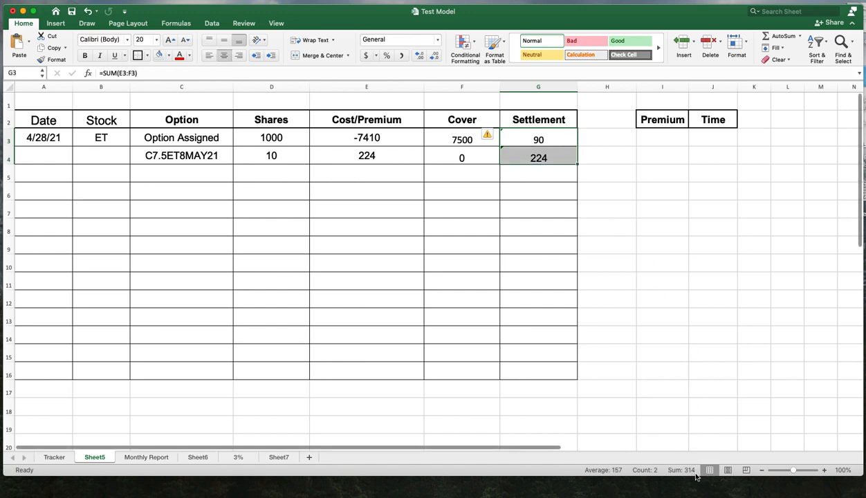
pyautogui.click(659, 175)
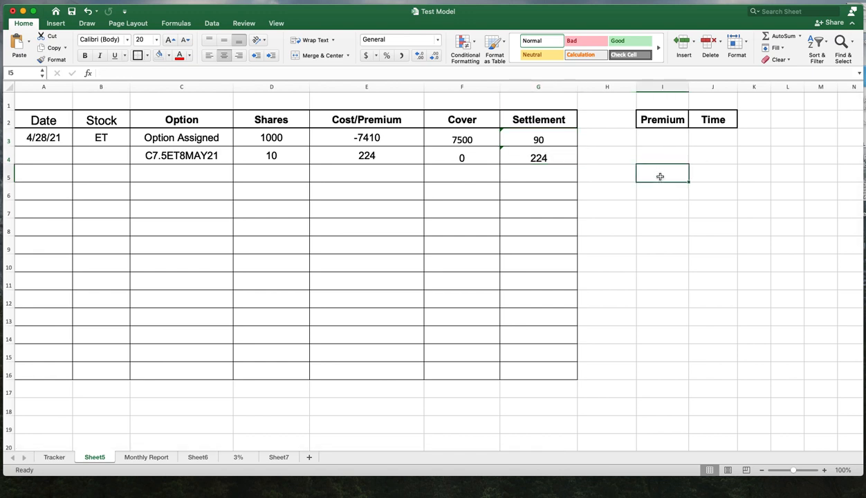
# - Copy the Profit summary block H7:J8 from the Tracker sheet and paste it into H3:J4 on Sheet5
pyautogui.click(59, 456)
pyautogui.click(623, 267)
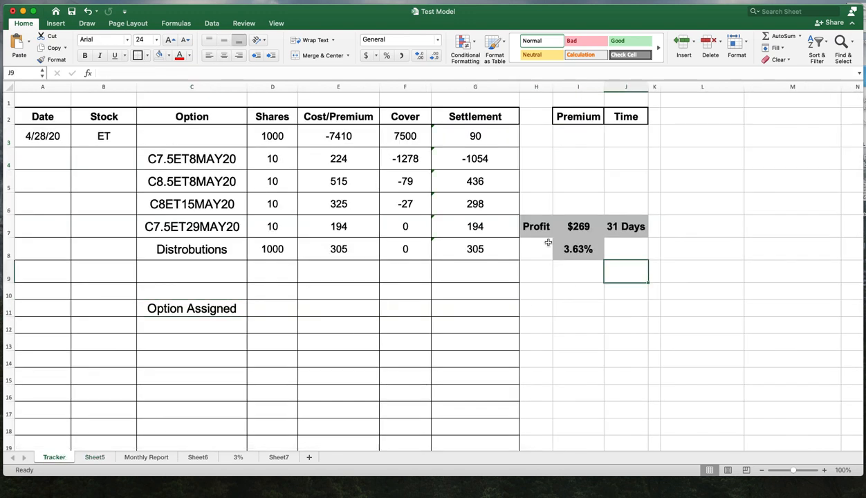
pyautogui.moveTo(535, 224); pyautogui.dragTo(610, 244)
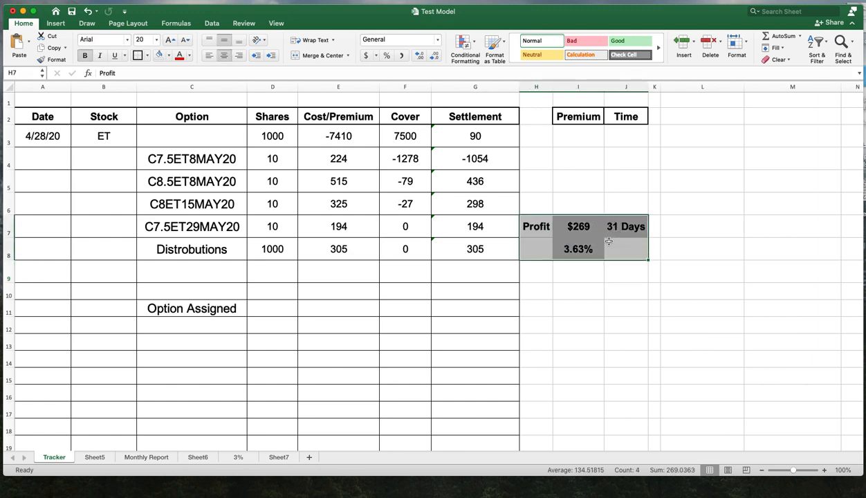
pyautogui.rightClick(610, 244)
pyautogui.click(627, 256)
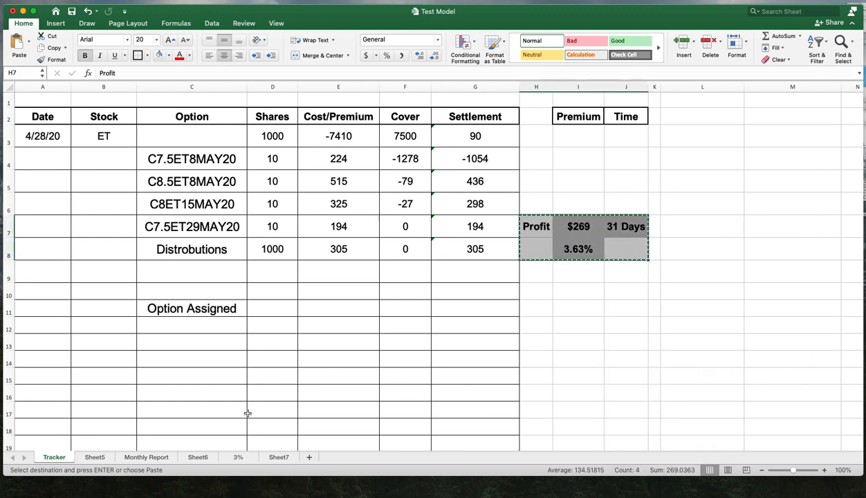
pyautogui.click(101, 459)
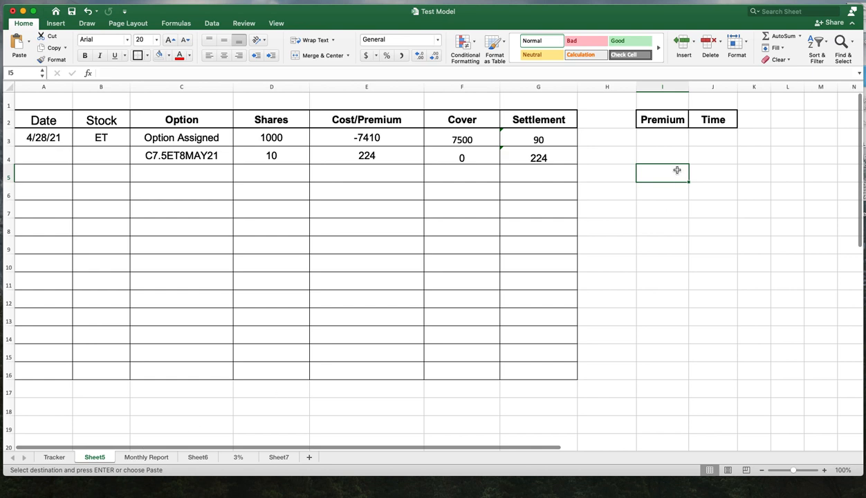
pyautogui.moveTo(607, 138); pyautogui.dragTo(693, 149)
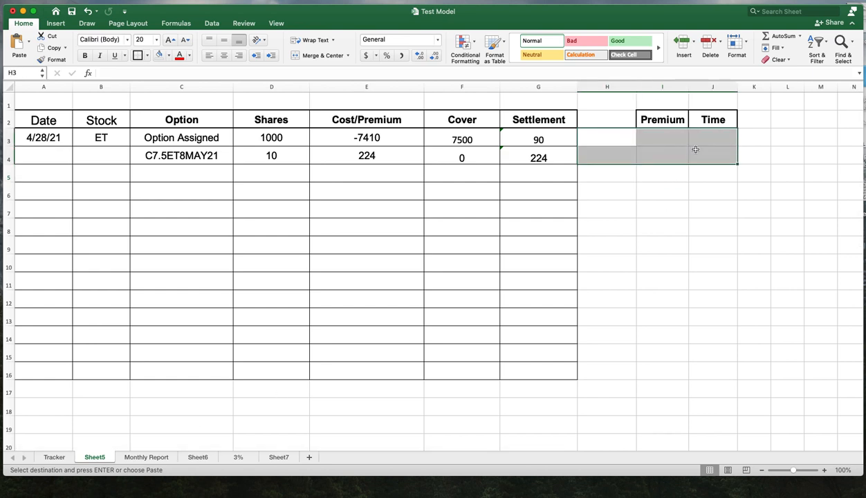
pyautogui.rightClick(696, 152)
pyautogui.click(712, 172)
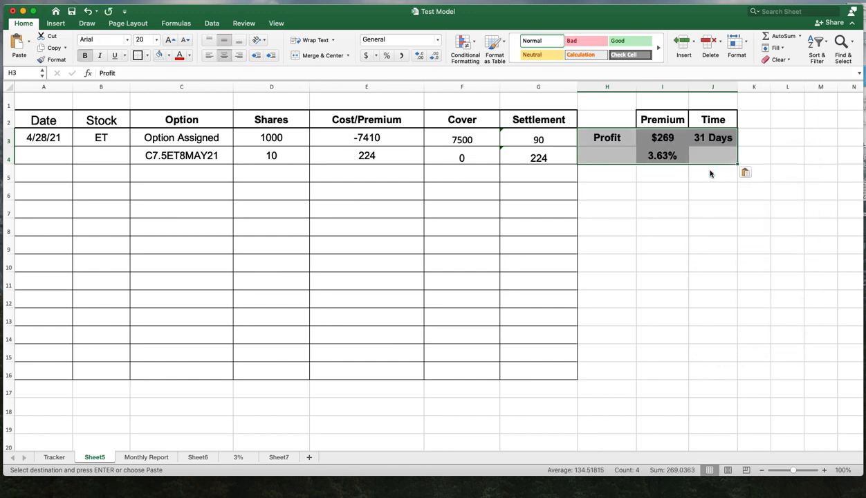
# - Change the Time value in J3 to 12 Days
pyautogui.click(671, 158)
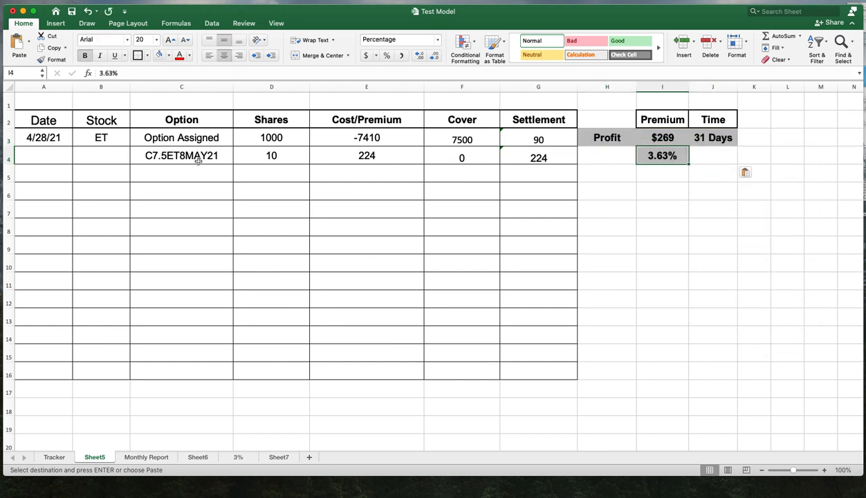
pyautogui.click(35, 138)
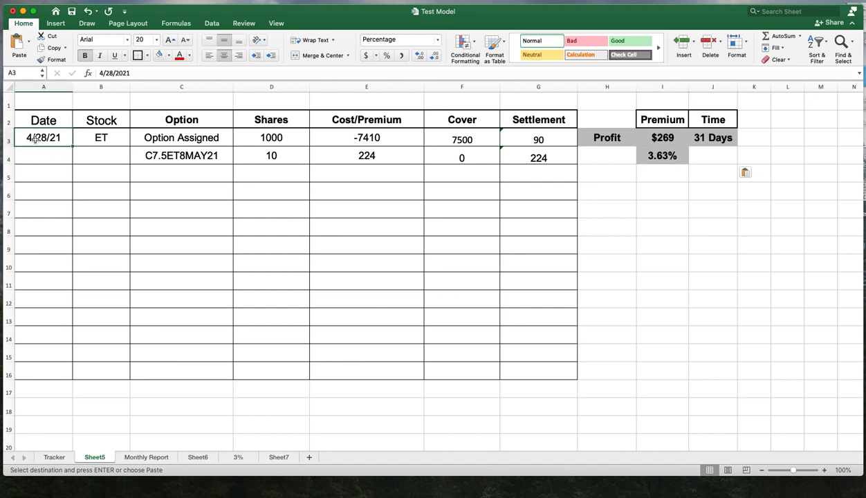
pyautogui.click(187, 159)
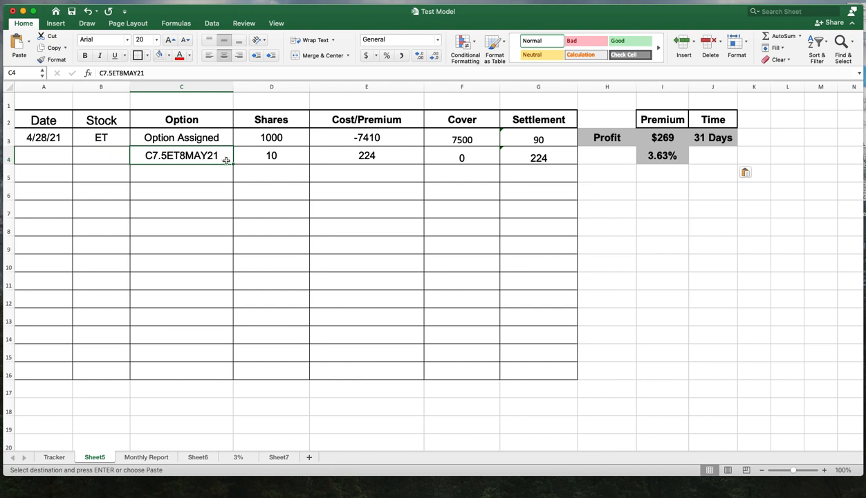
pyautogui.click(711, 138)
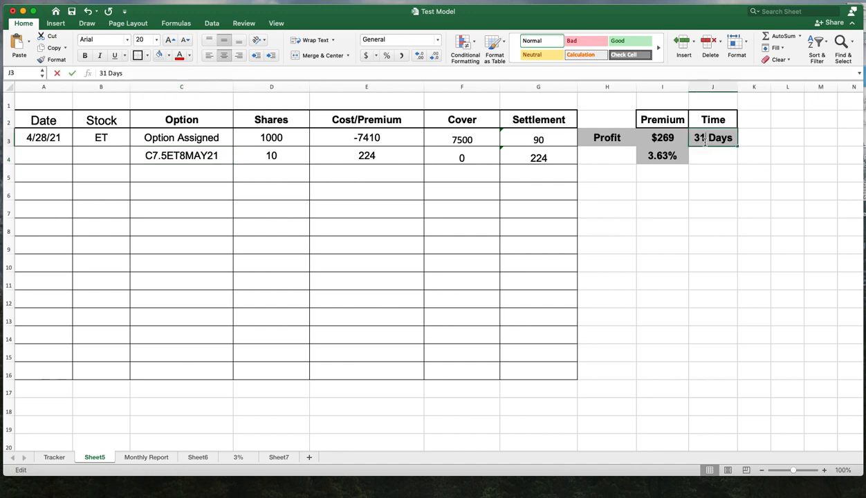
pyautogui.doubleClick(695, 139)
pyautogui.press('BackSpace')
pyautogui.press('BackSpace')
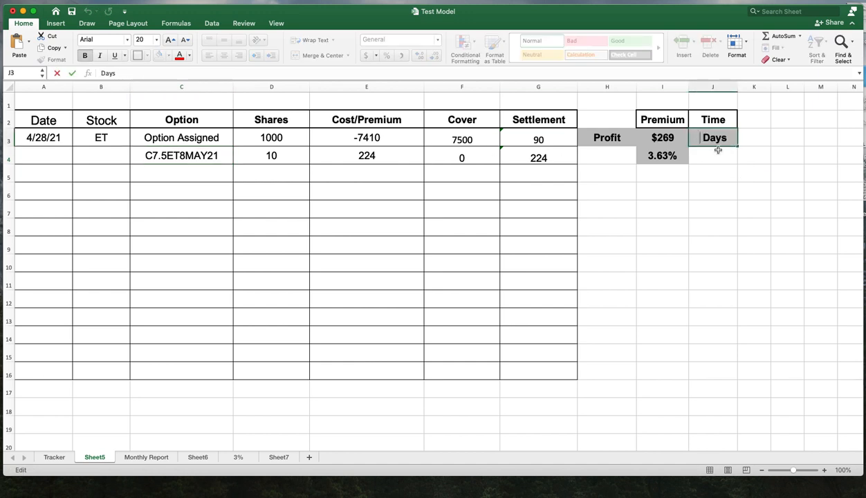
pyautogui.write('12')
pyautogui.press('Return')
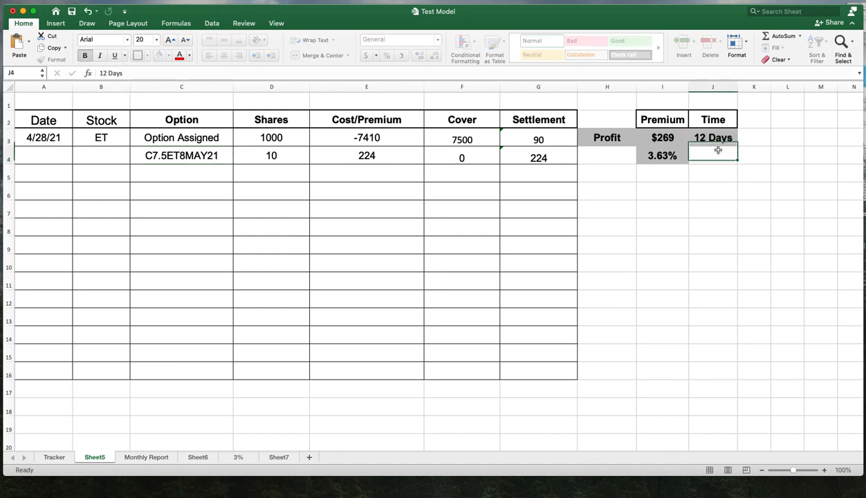
# - Set the Profit premium in I3 to 314, matching the sum of the Settlement column
pyautogui.click(672, 159)
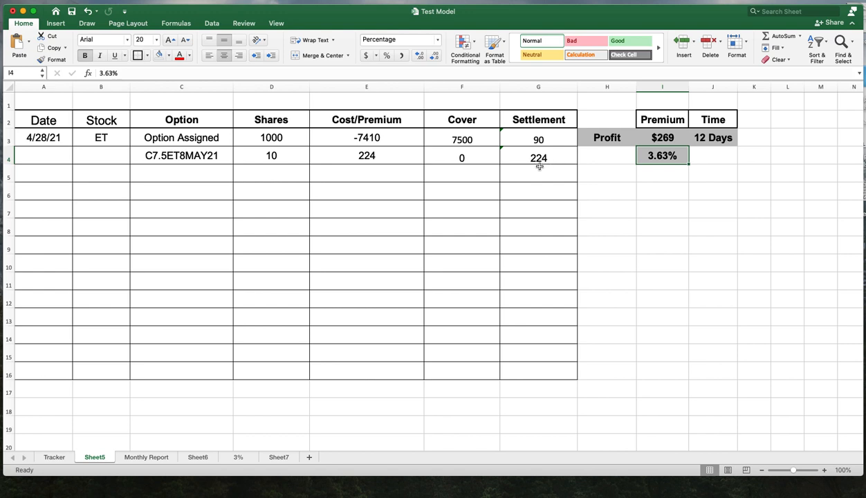
pyautogui.moveTo(555, 139); pyautogui.dragTo(555, 158)
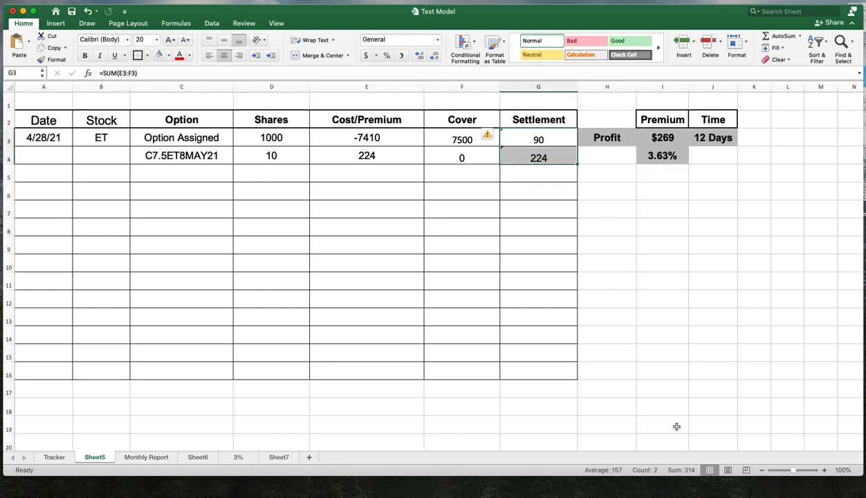
pyautogui.click(669, 139)
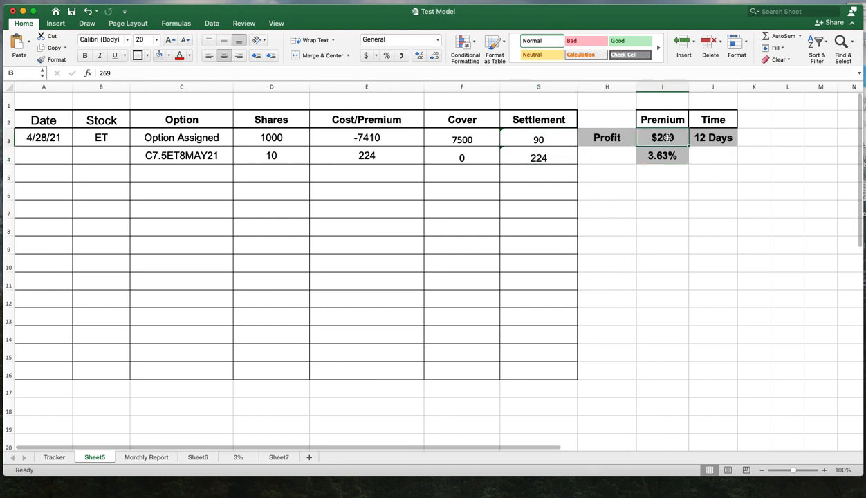
pyautogui.doubleClick(668, 137)
pyautogui.press('BackSpace')
pyautogui.press('BackSpace')
pyautogui.press('BackSpace')
pyautogui.write('314')
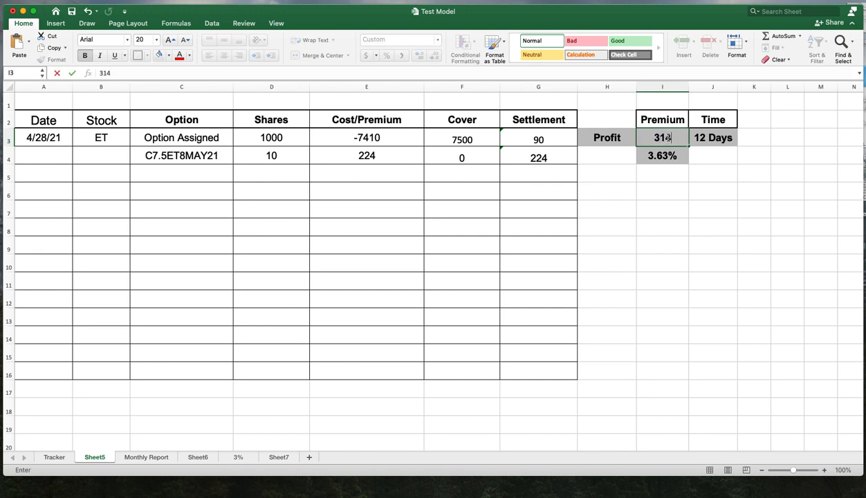
pyautogui.press('Return')
# - Enter helper values 7410 in J8 and 314 in J9
pyautogui.click(694, 185)
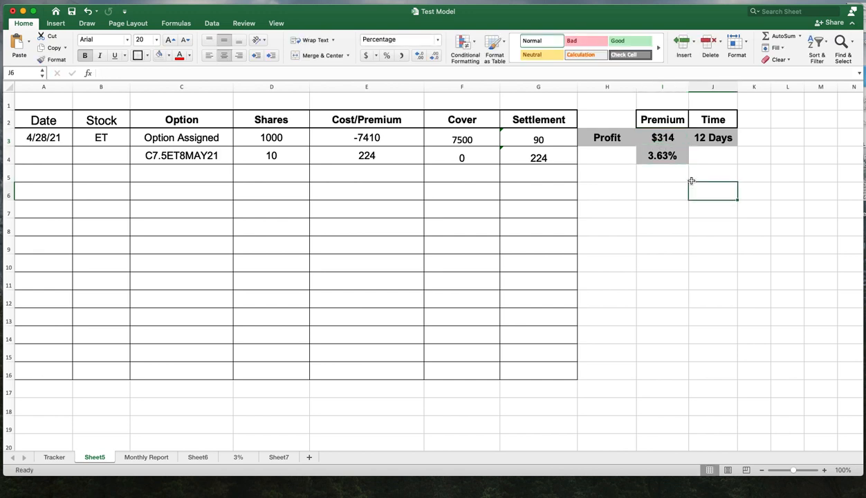
pyautogui.click(654, 120)
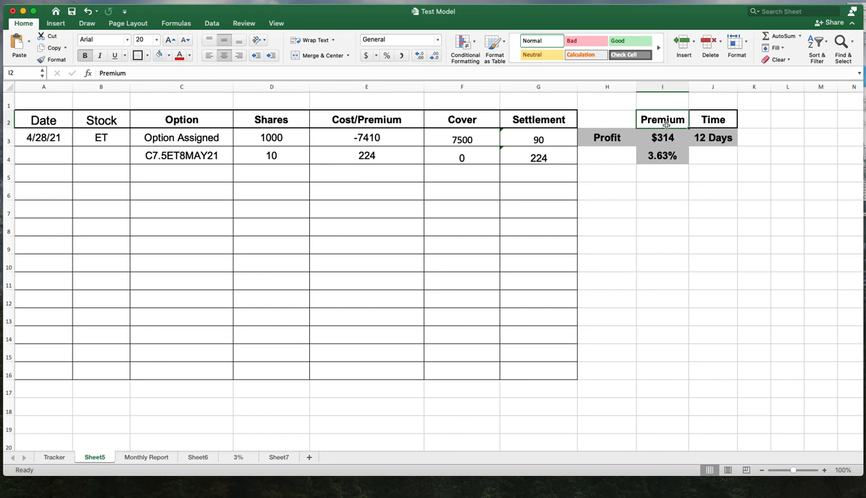
pyautogui.click(667, 157)
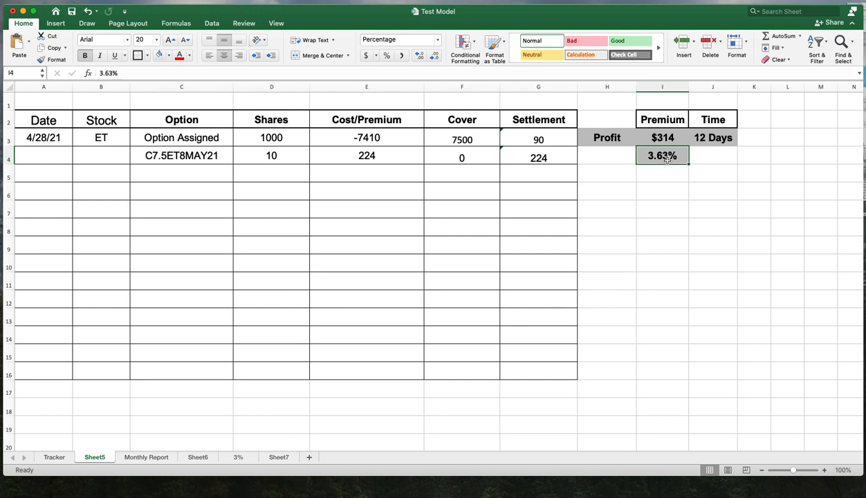
pyautogui.click(370, 142)
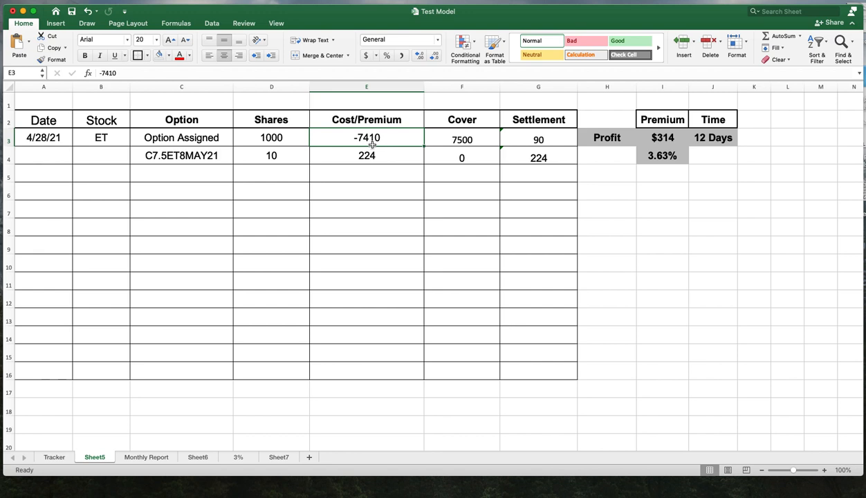
pyautogui.click(666, 139)
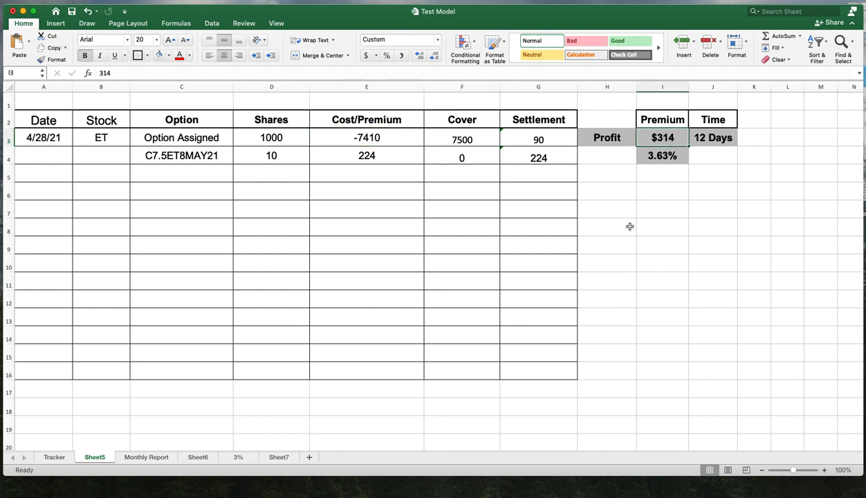
pyautogui.click(681, 158)
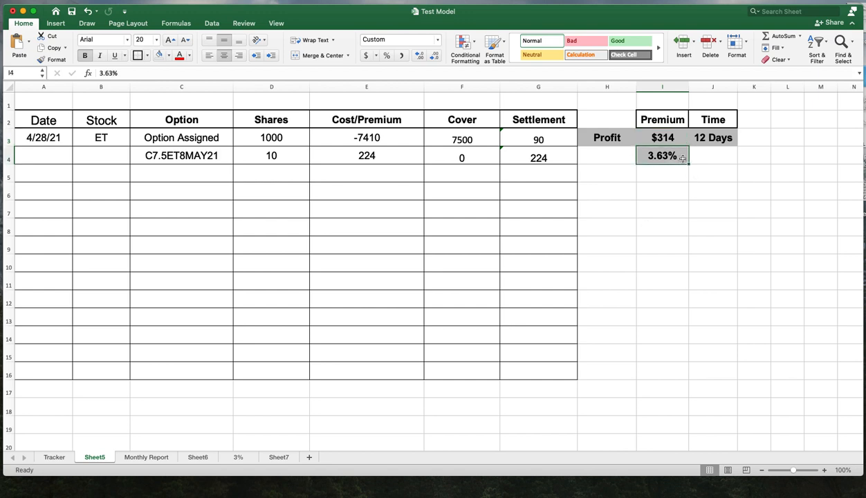
pyautogui.click(710, 230)
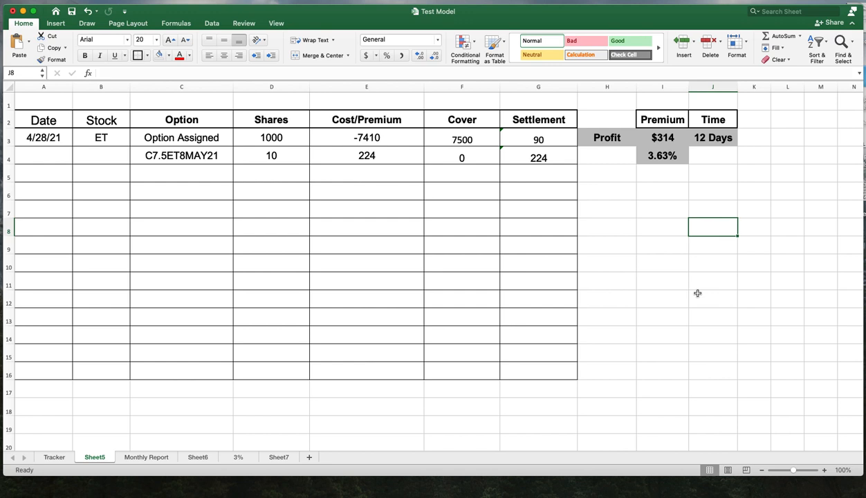
pyautogui.write('74')
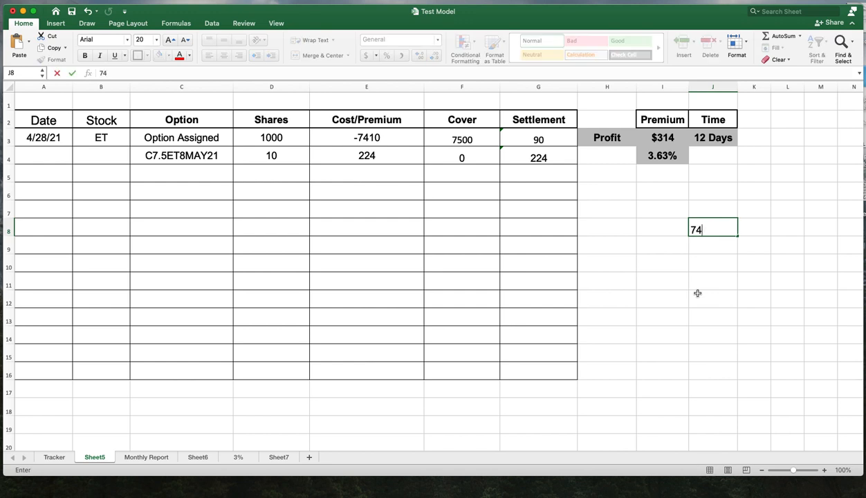
pyautogui.write('10')
pyautogui.press('Return')
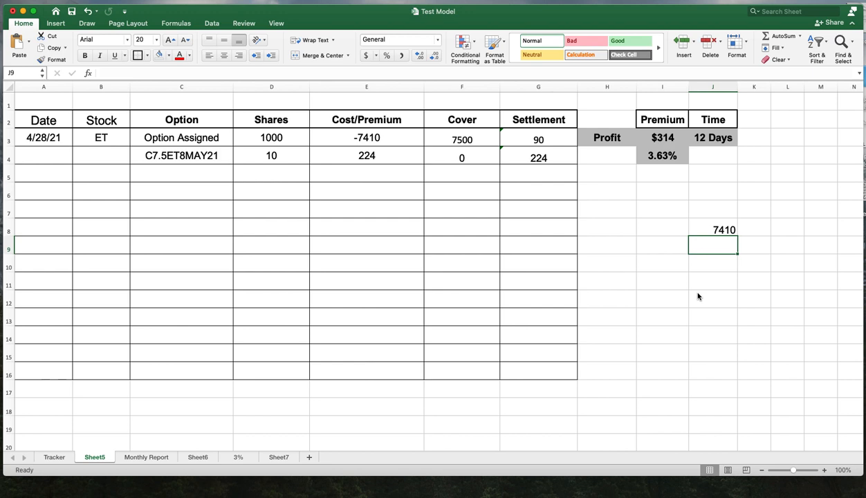
pyautogui.write('314')
pyautogui.press('Return')
pyautogui.press('Return')
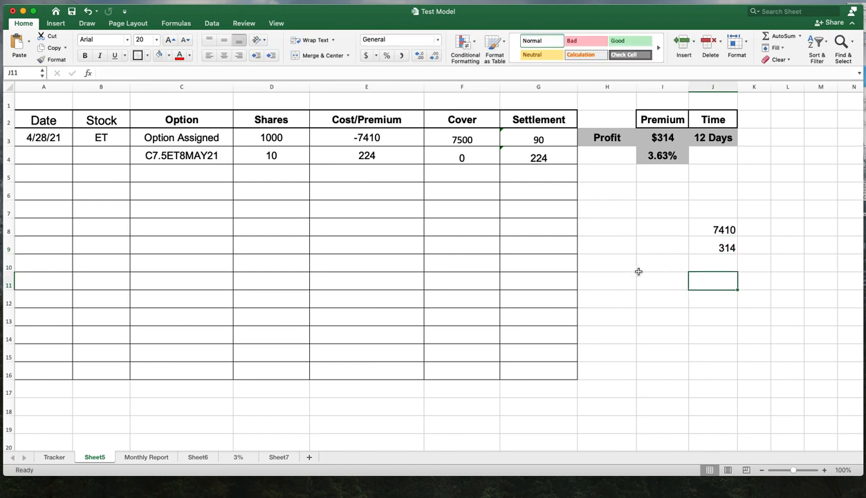
# - Enter a formula in I10 dividing J9 by J8
pyautogui.click(639, 264)
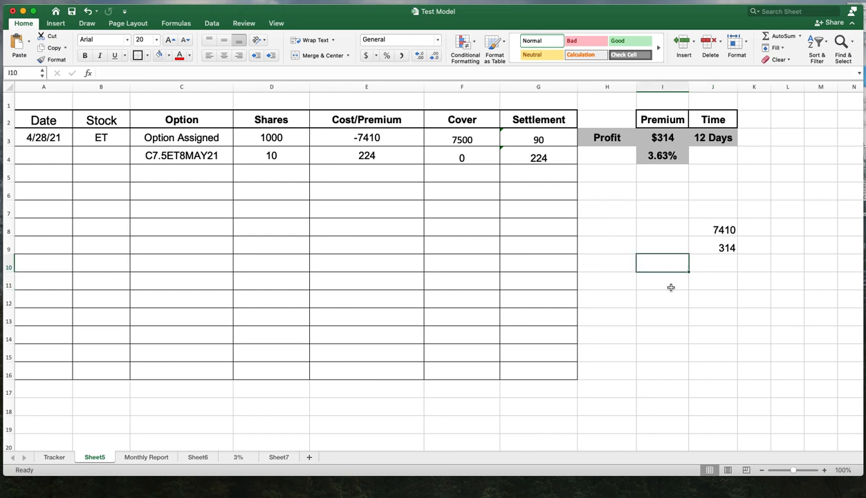
pyautogui.write('=')
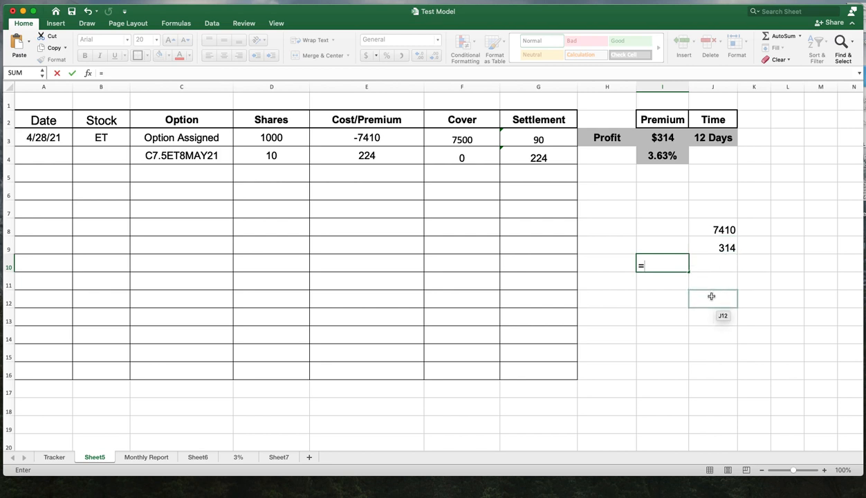
pyautogui.click(729, 248)
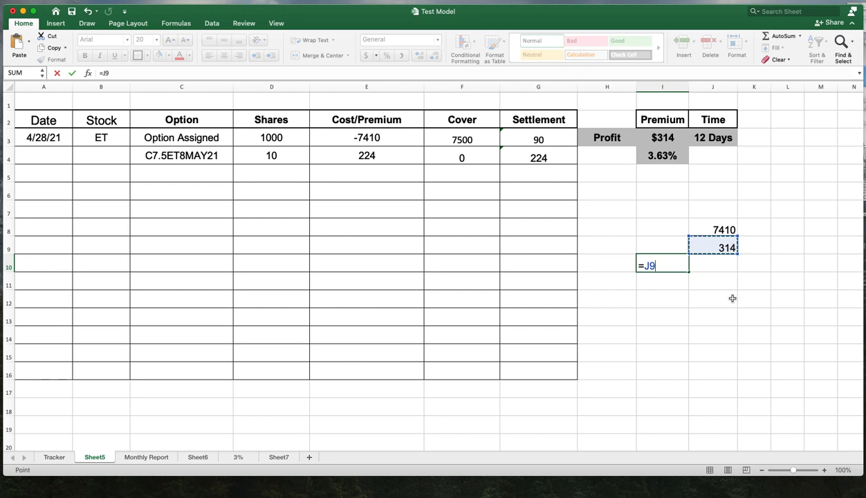
pyautogui.write('/')
pyautogui.click(735, 231)
pyautogui.press('Return')
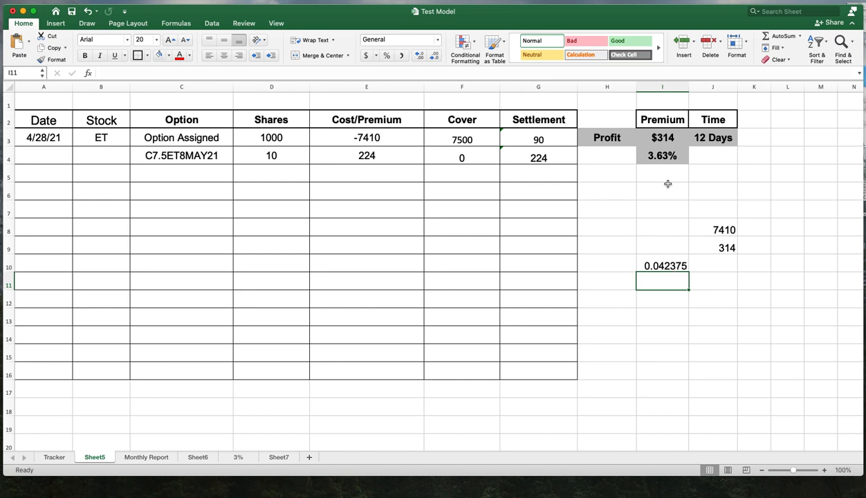
# - Set the profit percentage in I4 to 4.24%
pyautogui.doubleClick(663, 156)
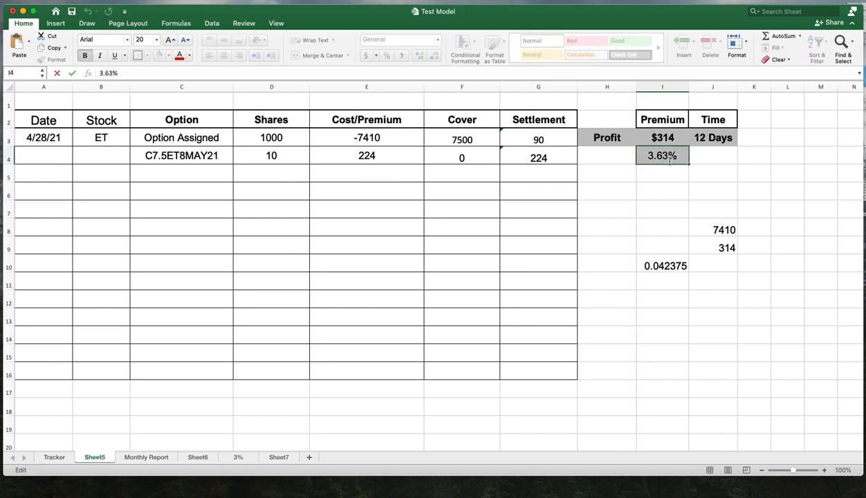
pyautogui.press('BackSpace')
pyautogui.press('BackSpace')
pyautogui.press('BackSpace')
pyautogui.press('BackSpace')
pyautogui.write('4.24')
pyautogui.press('Return')
pyautogui.click(663, 209)
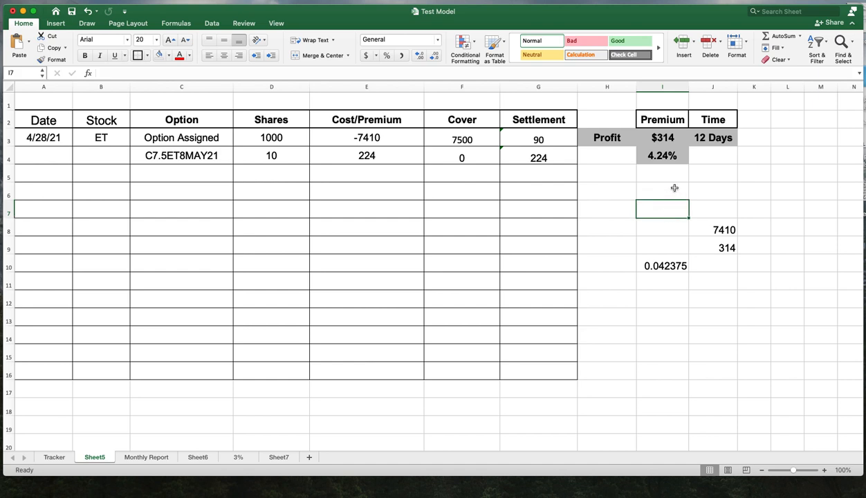
# - Compare the cost in E3 with the helper value in J8
pyautogui.click(387, 146)
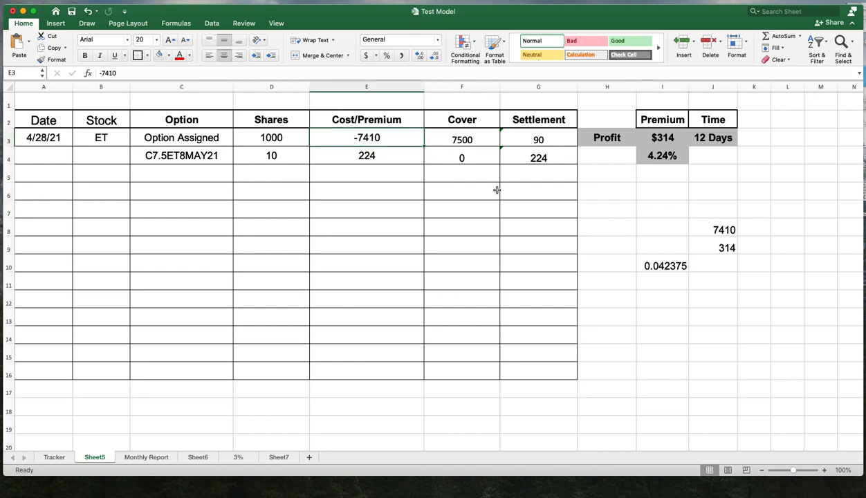
pyautogui.click(735, 231)
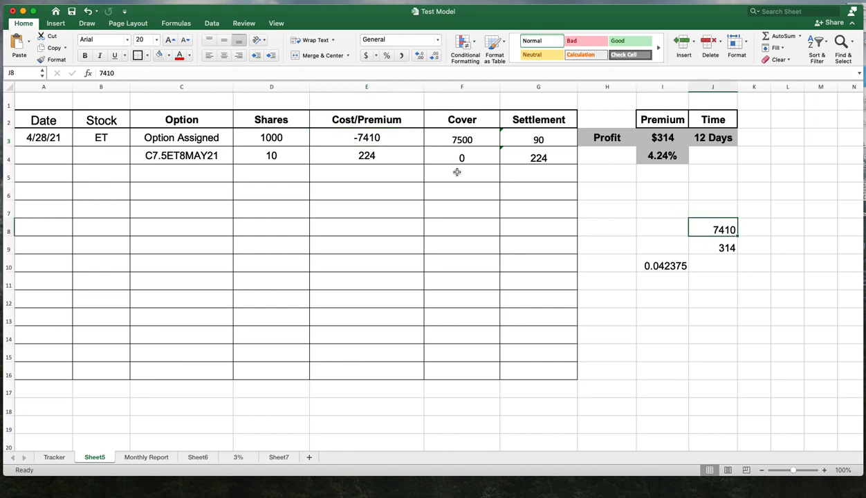
pyautogui.click(383, 141)
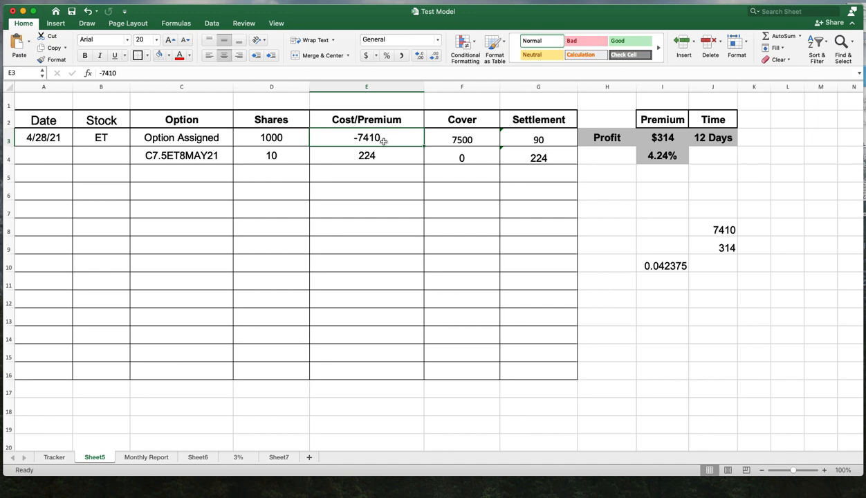
# - Inspect the shares, cost, settlement formulas and the I10 helper formula in the new tracker table
pyautogui.click(263, 135)
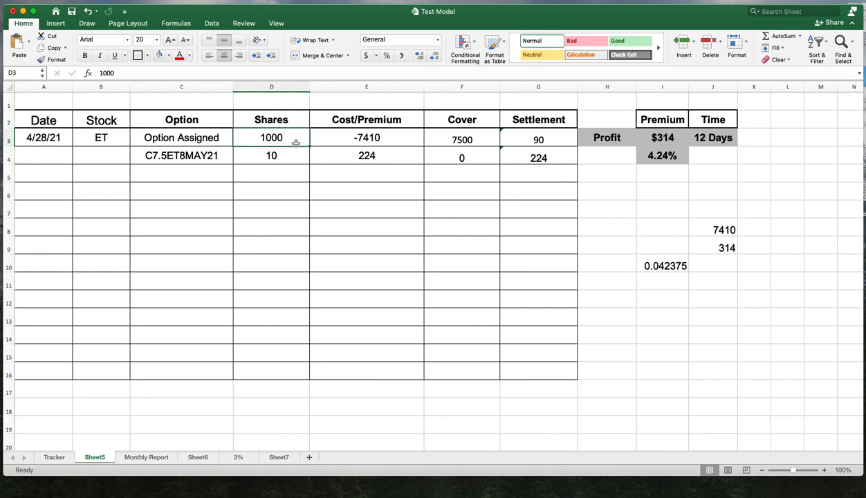
pyautogui.click(375, 141)
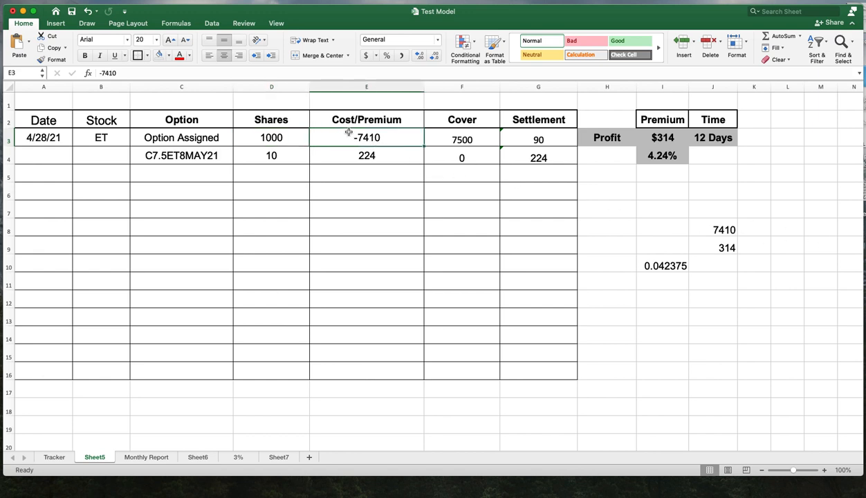
pyautogui.click(348, 122)
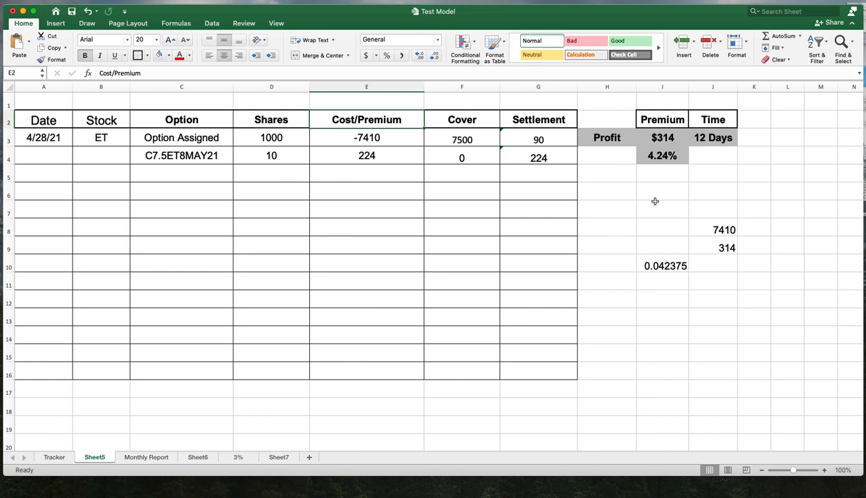
pyautogui.click(754, 263)
pyautogui.click(725, 248)
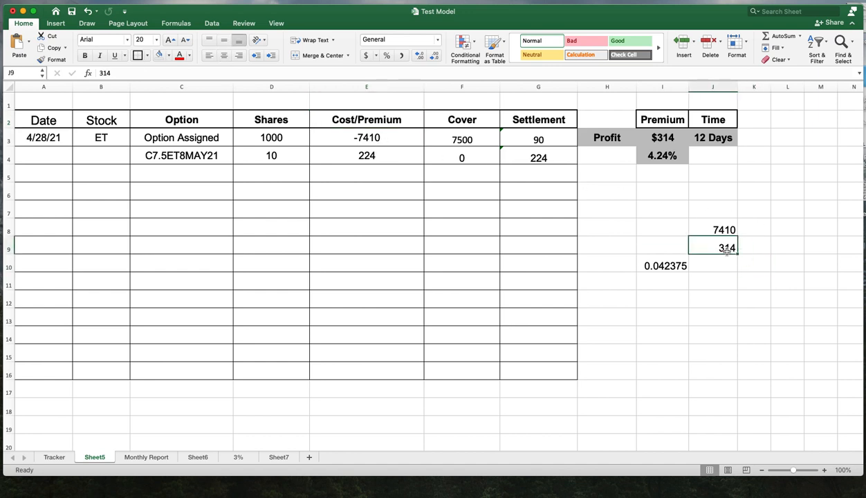
pyautogui.click(665, 135)
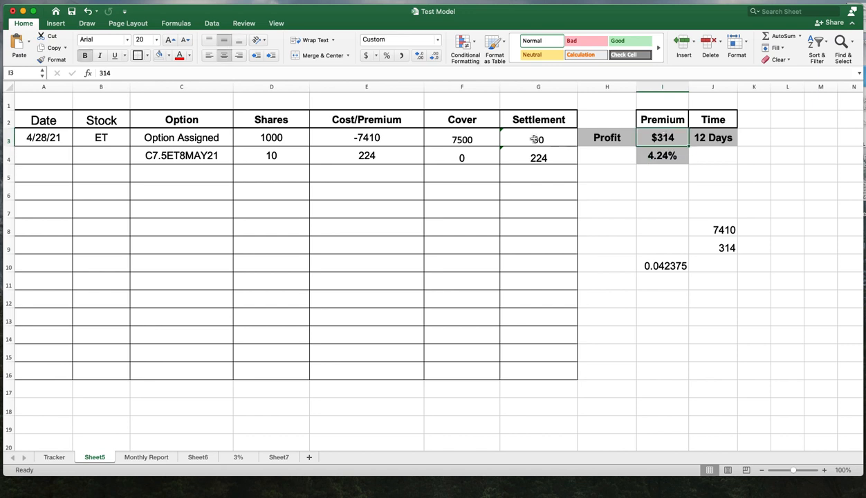
pyautogui.moveTo(522, 134); pyautogui.dragTo(538, 158)
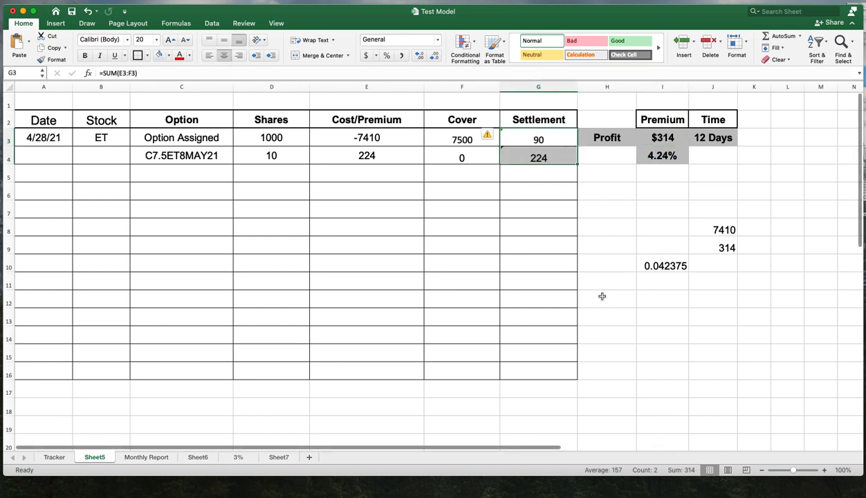
pyautogui.click(544, 140)
pyautogui.click(527, 159)
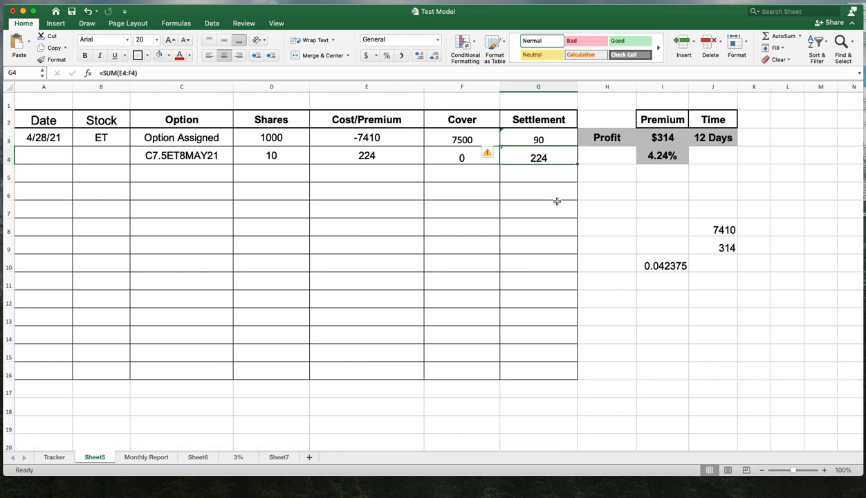
pyautogui.click(657, 138)
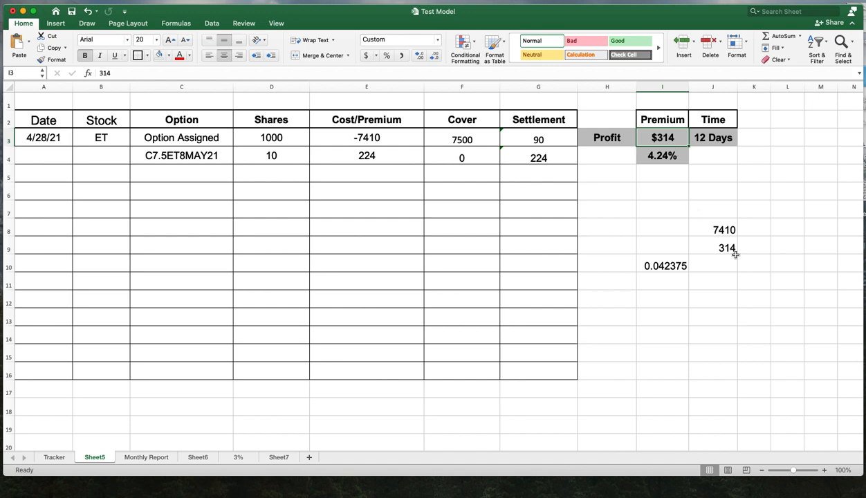
pyautogui.doubleClick(664, 267)
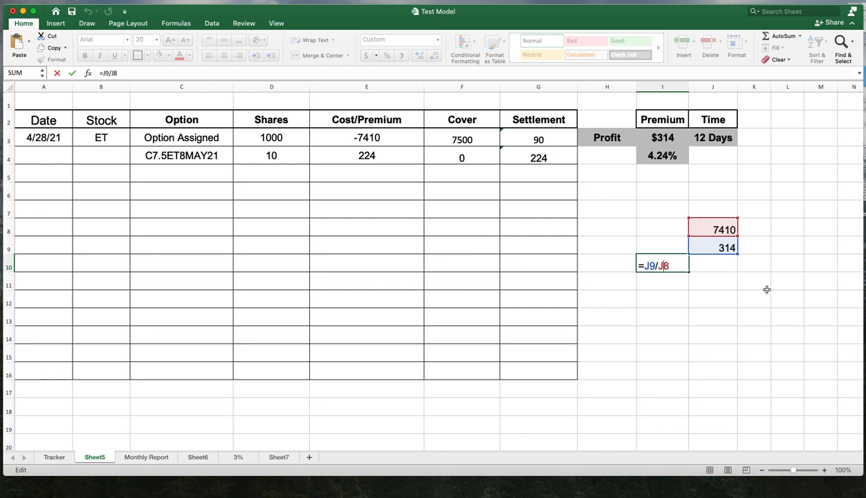
pyautogui.press('Return')
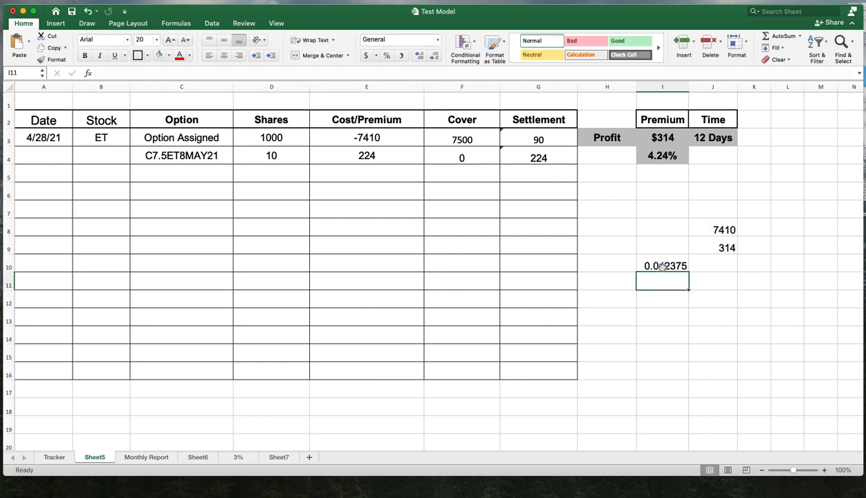
# - Clear the helper values and ratio formula from I8:J11
pyautogui.click(685, 348)
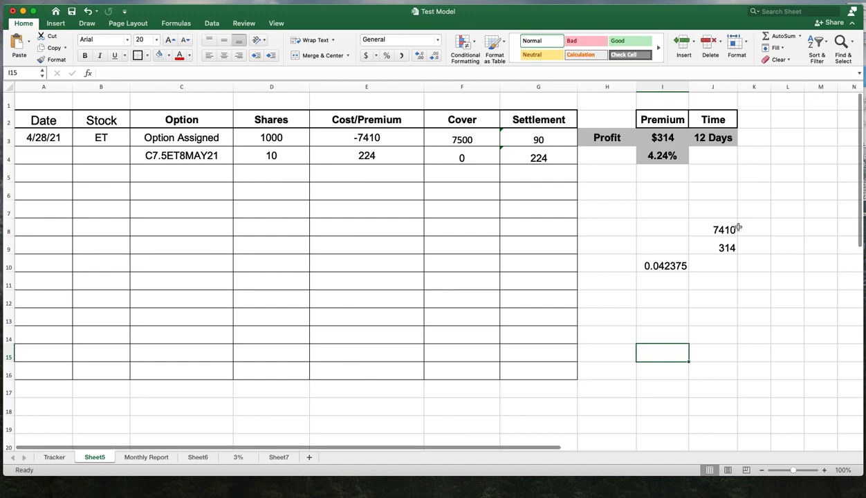
pyautogui.moveTo(720, 226); pyautogui.dragTo(662, 274)
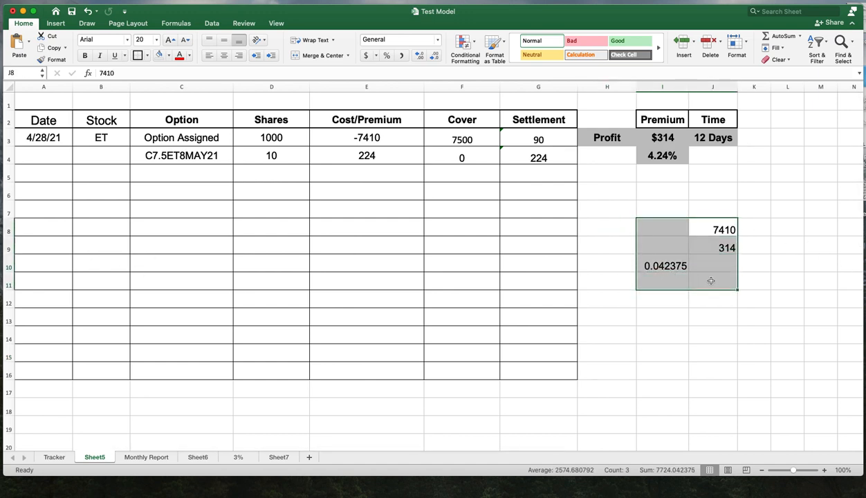
pyautogui.press('Delete')
pyautogui.click(673, 316)
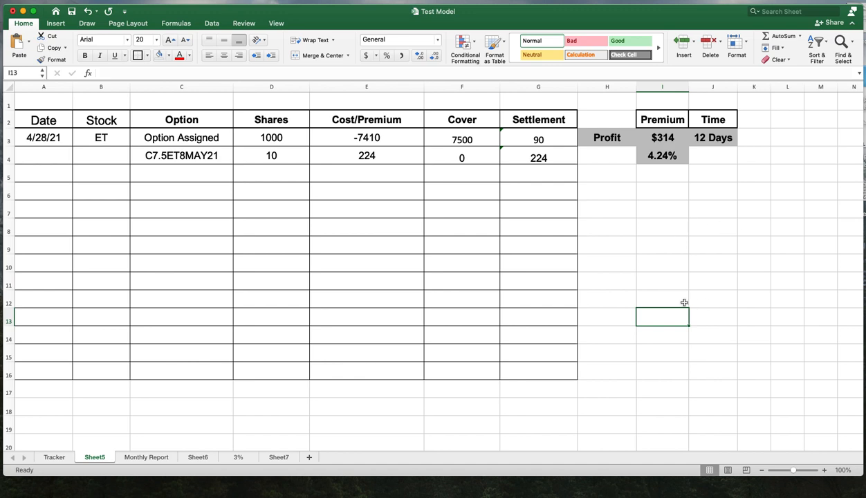
# - Insert two blank rows at row 6 to extend the tracker table
pyautogui.click(9, 194)
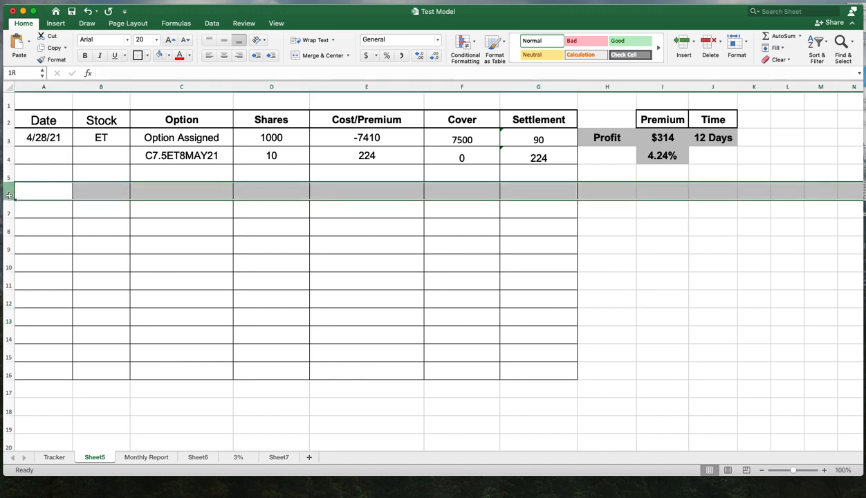
pyautogui.rightClick(9, 194)
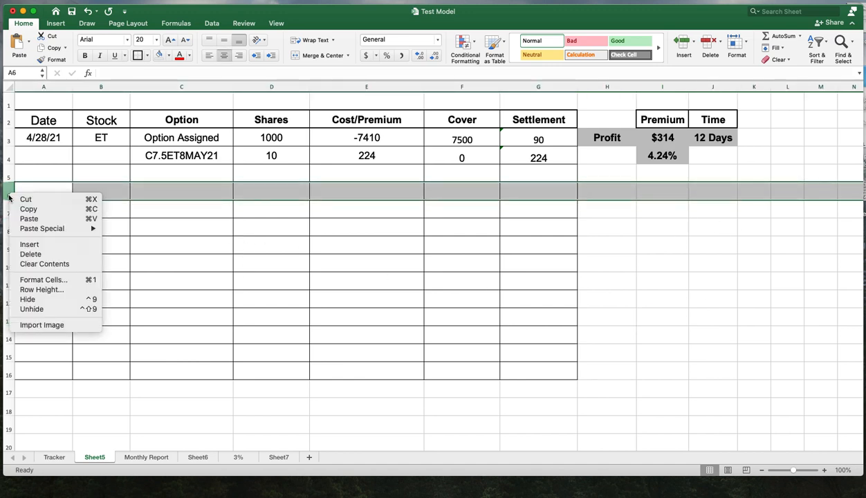
pyautogui.click(29, 244)
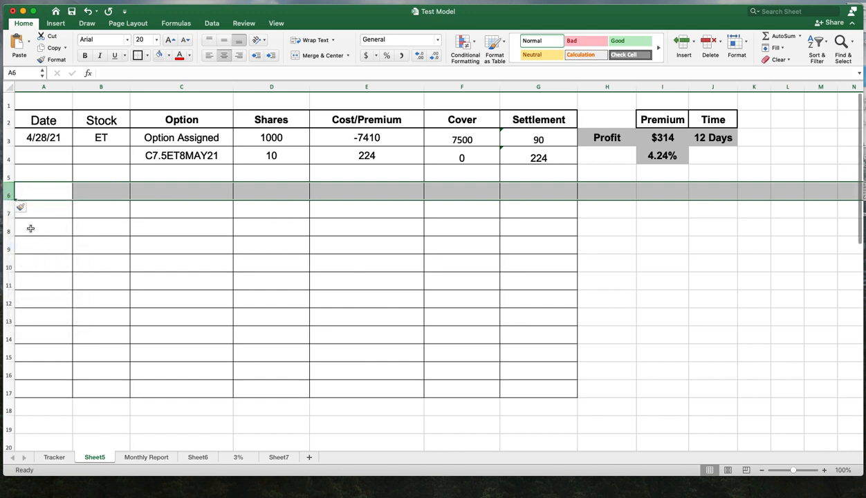
pyautogui.rightClick(6, 190)
pyautogui.click(28, 241)
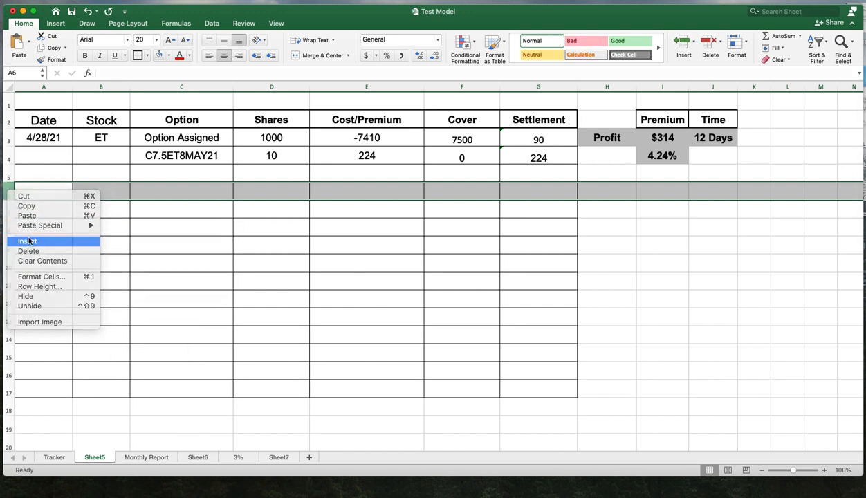
pyautogui.click(401, 274)
pyautogui.click(626, 262)
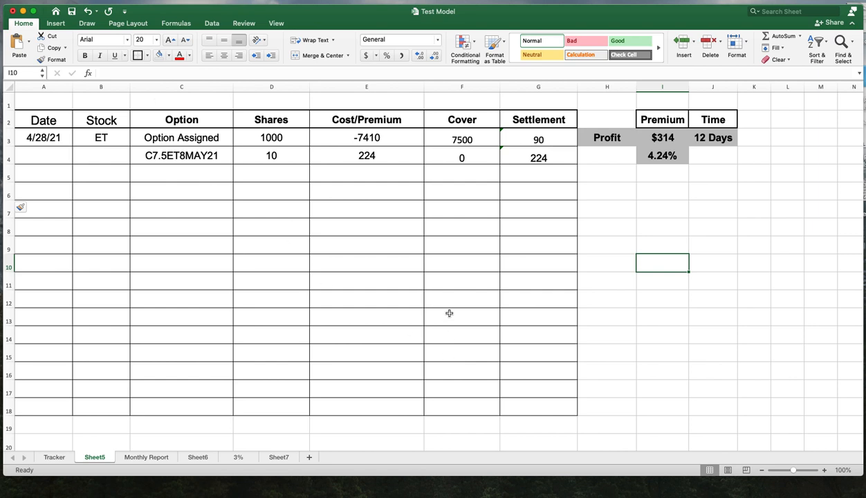
pyautogui.click(46, 191)
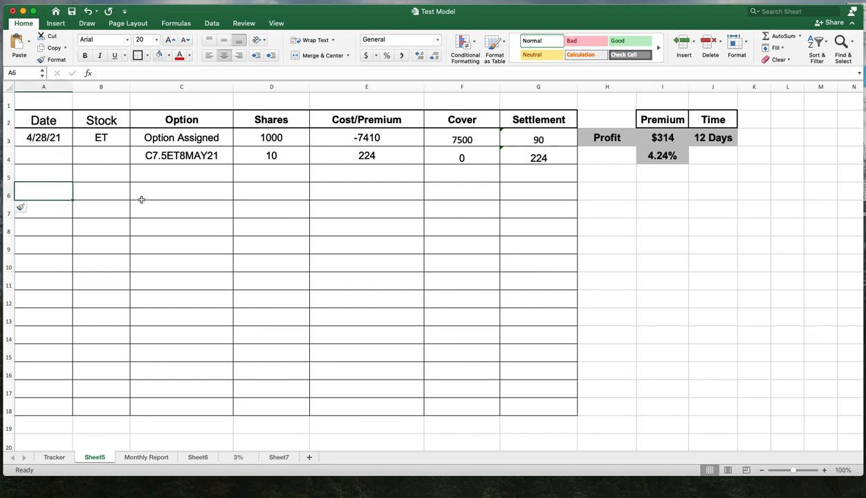
pyautogui.click(93, 189)
pyautogui.click(237, 192)
pyautogui.click(369, 194)
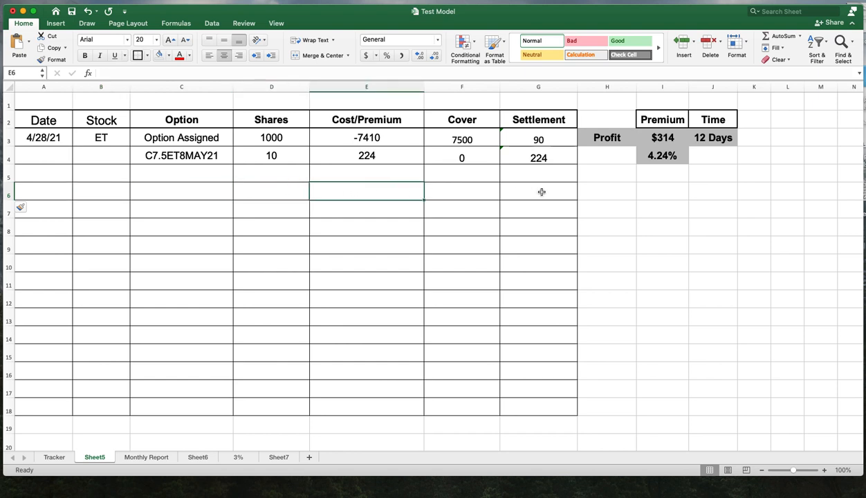
pyautogui.click(530, 189)
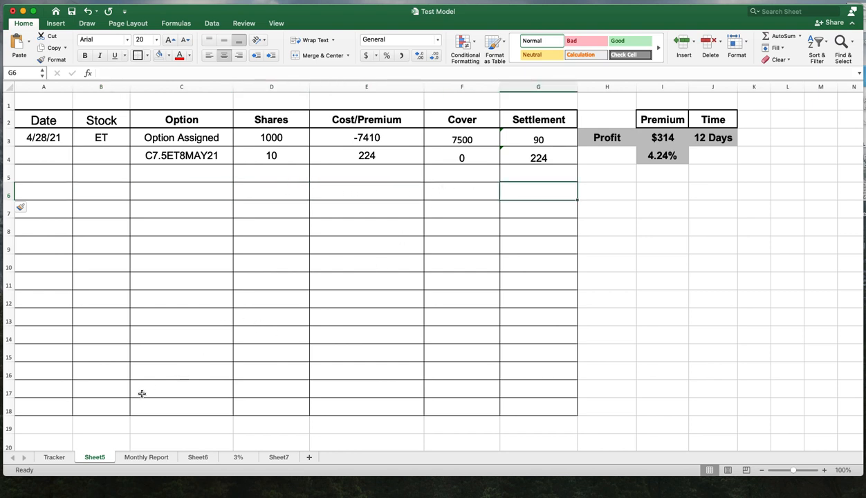
# - On the Tracker sheet, copy the Option Assigned label from C11 into C3 and clear C11
pyautogui.click(55, 457)
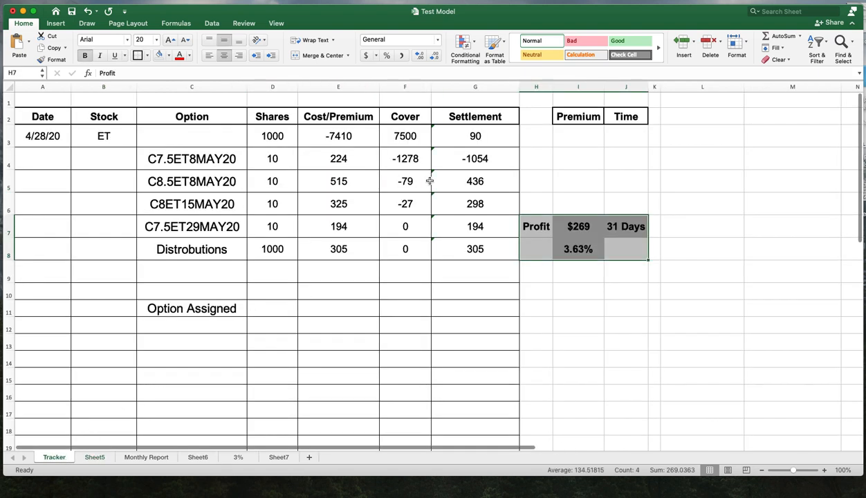
pyautogui.click(232, 309)
pyautogui.rightClick(233, 312)
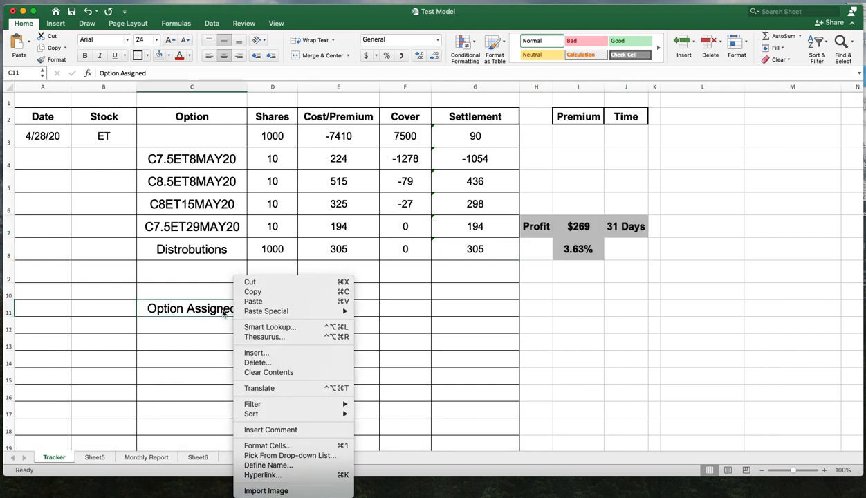
pyautogui.click(252, 291)
pyautogui.click(204, 136)
pyautogui.rightClick(204, 136)
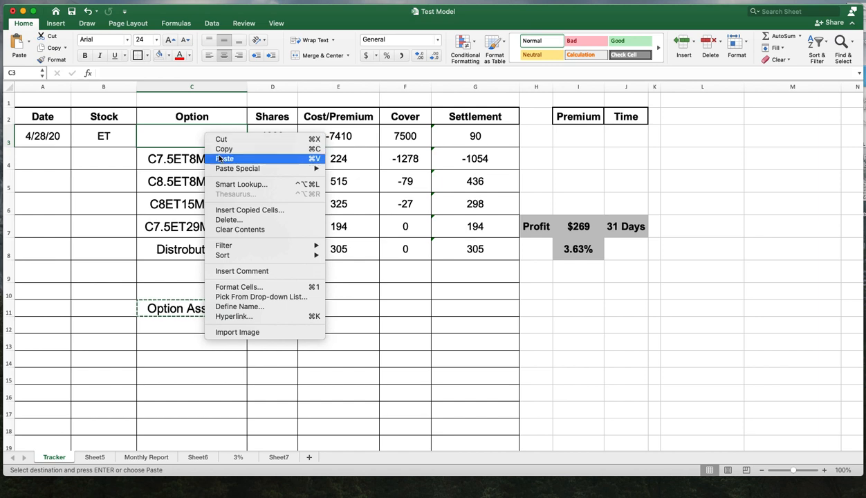
pyautogui.click(236, 158)
pyautogui.click(230, 309)
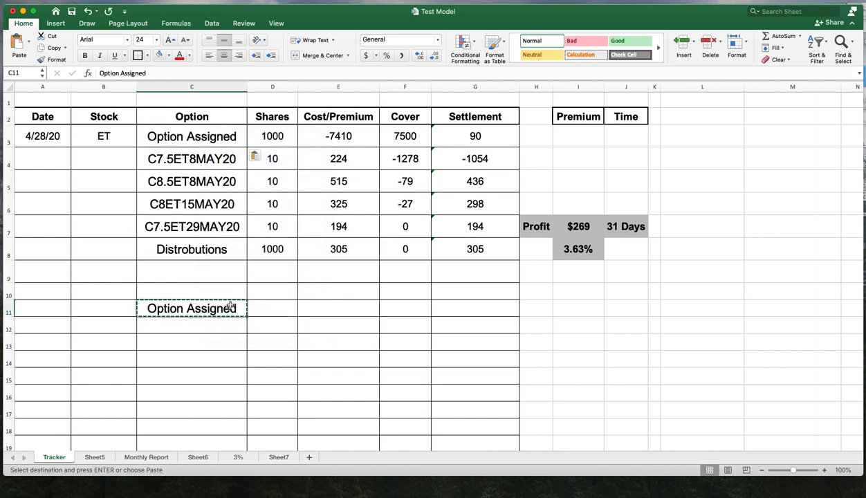
pyautogui.press('Delete')
pyautogui.click(541, 326)
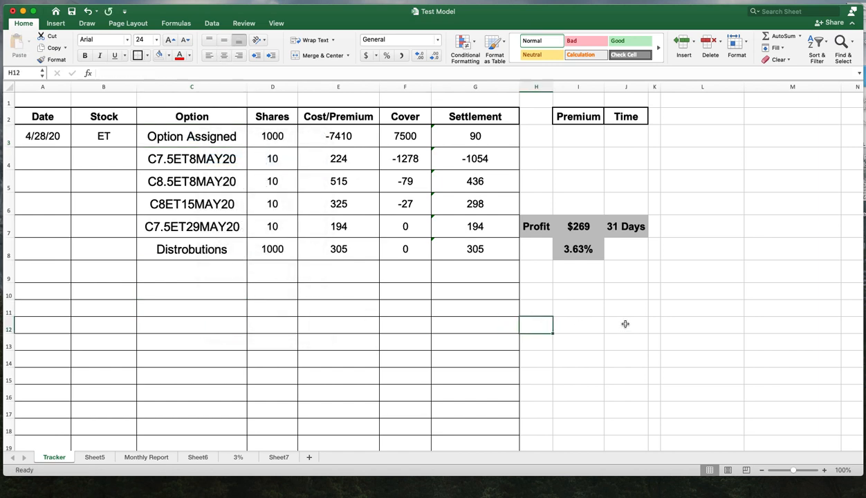
# - Rename Sheet5 as 2021
pyautogui.click(708, 323)
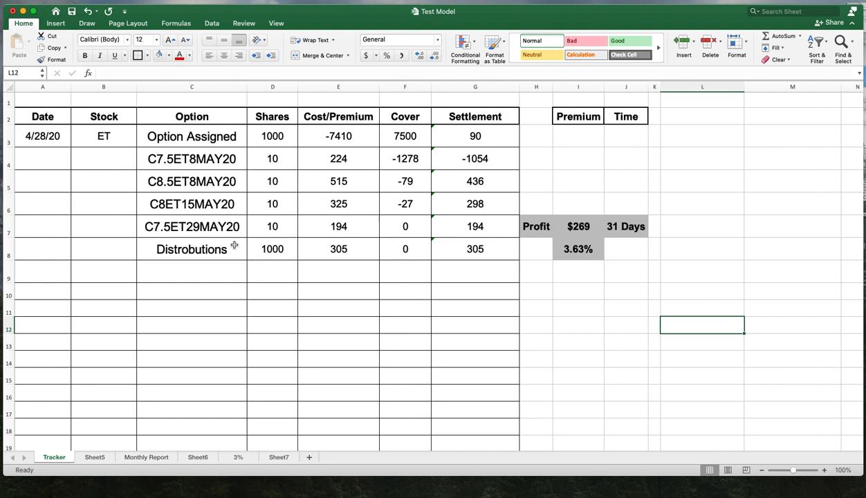
pyautogui.click(99, 453)
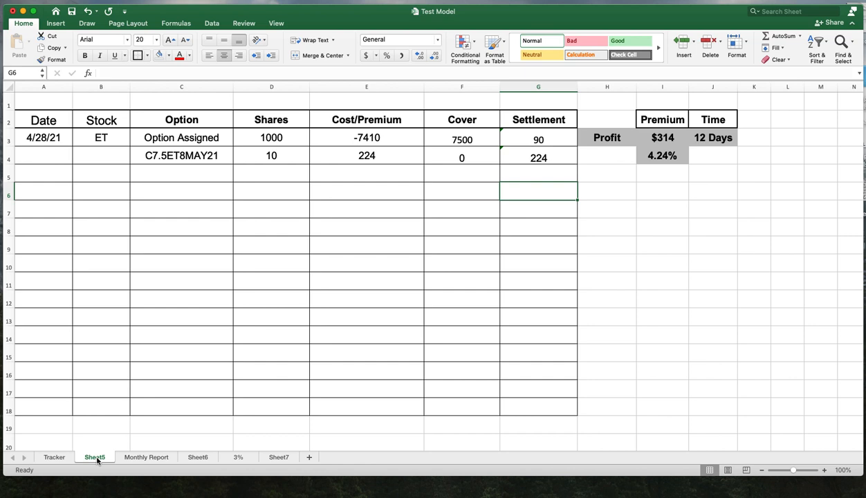
pyautogui.doubleClick(97, 459)
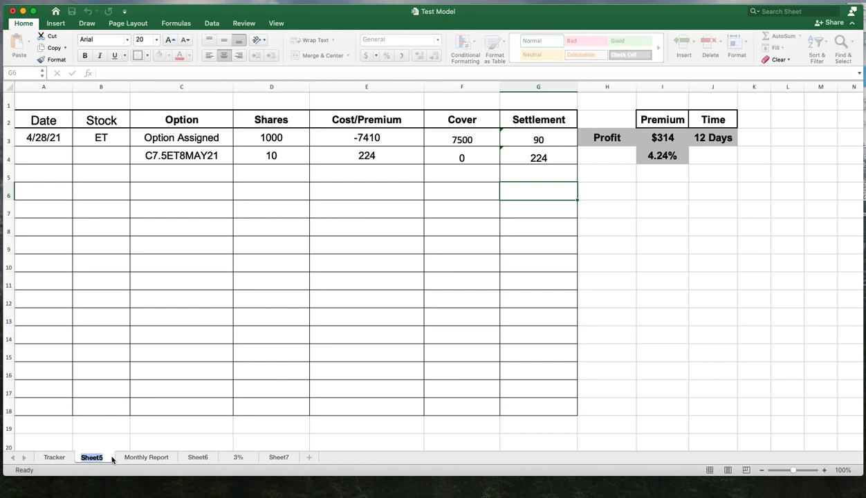
pyautogui.press('BackSpace')
pyautogui.press('Return')
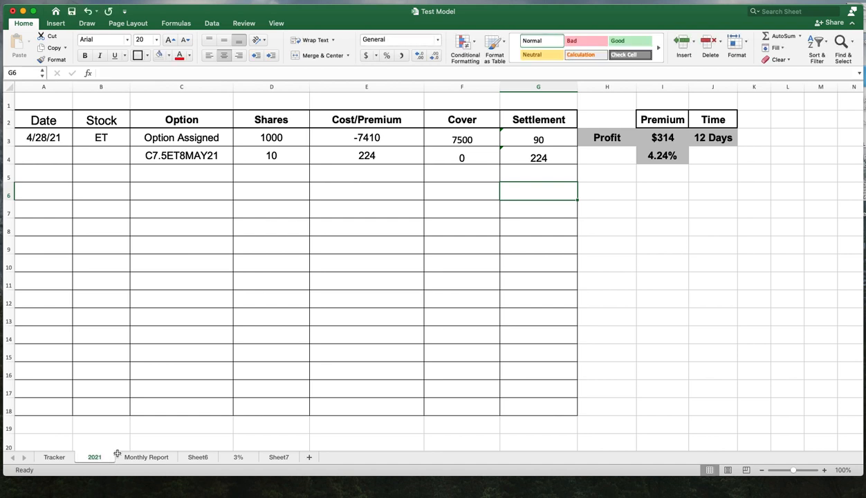
# - Switch to the MillionDollarTracker workbook and open its Tracker sheet
pyautogui.click(603, 379)
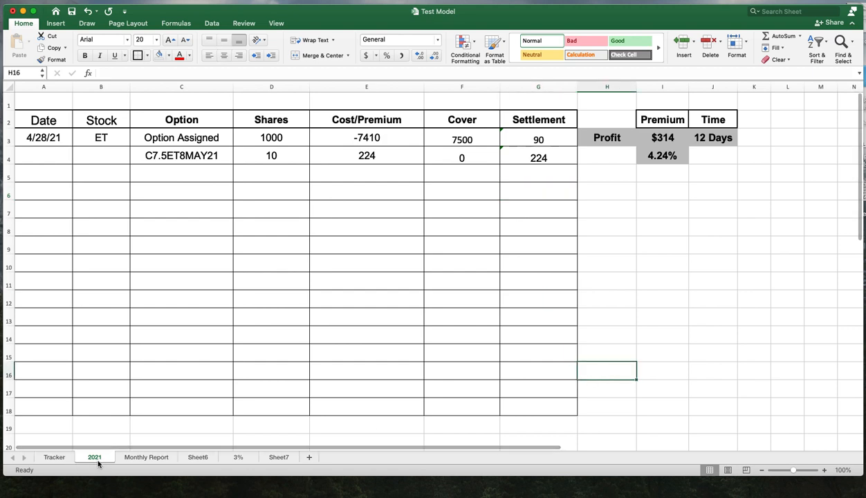
pyautogui.click(719, 277)
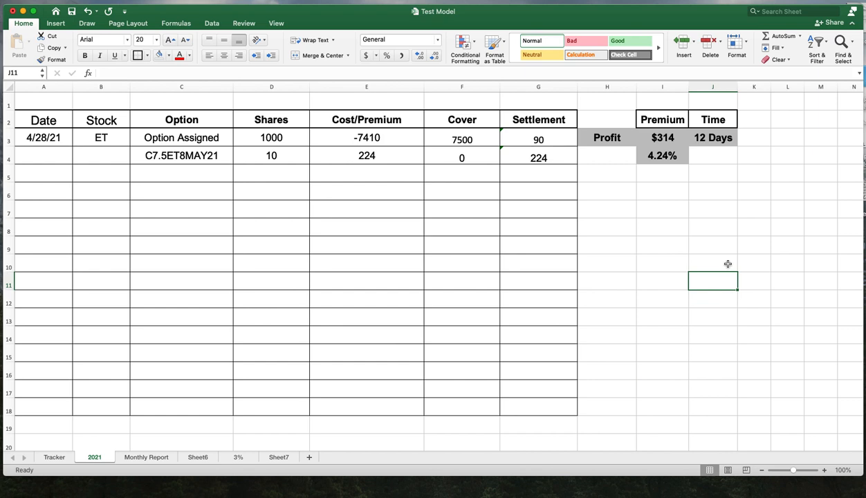
pyautogui.click(54, 457)
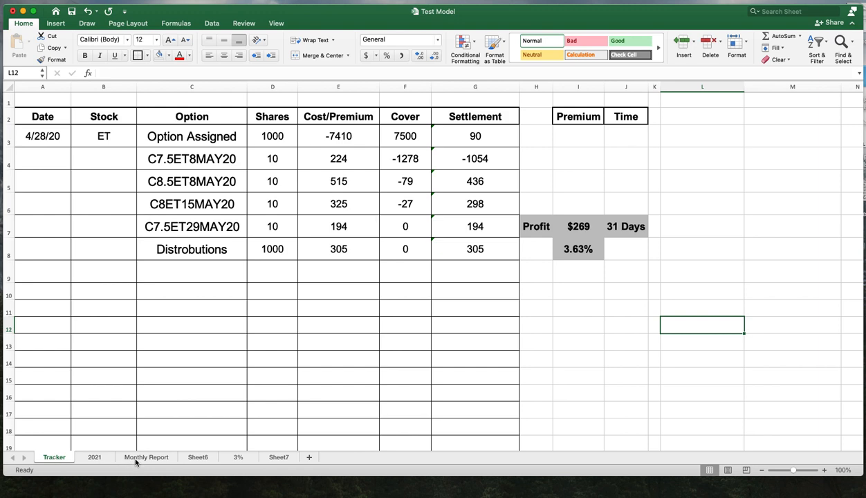
pyautogui.click(628, 271)
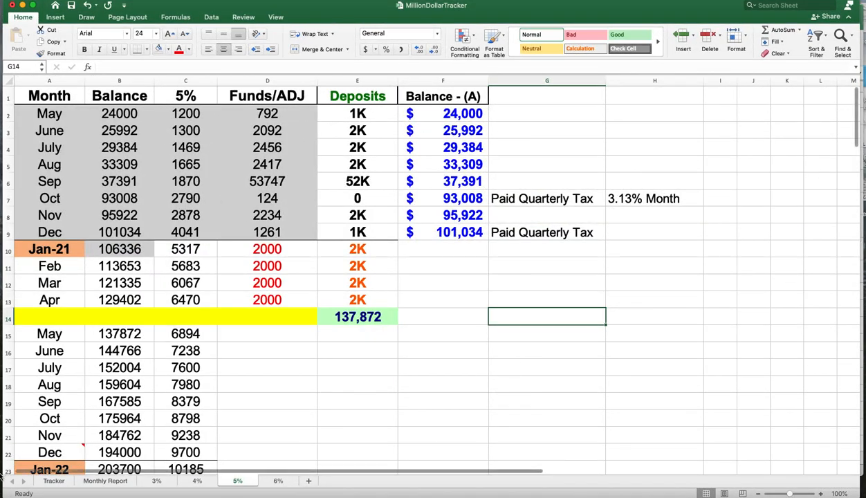
pyautogui.click(52, 481)
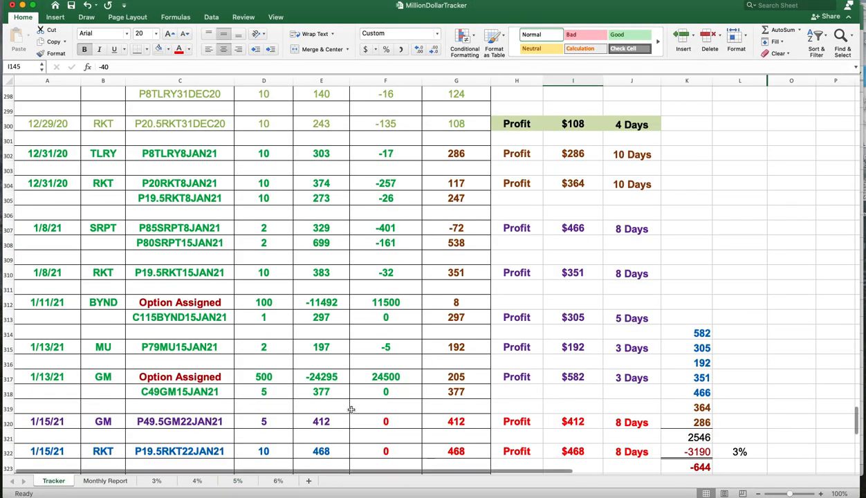
# - Review the January 2021 profit figures and their sum in the Tracker sheet's profit column
pyautogui.scroll(-5, 470, 405)
pyautogui.moveTo(687, 165); pyautogui.dragTo(708, 248)
pyautogui.scroll(5, 750, 242)
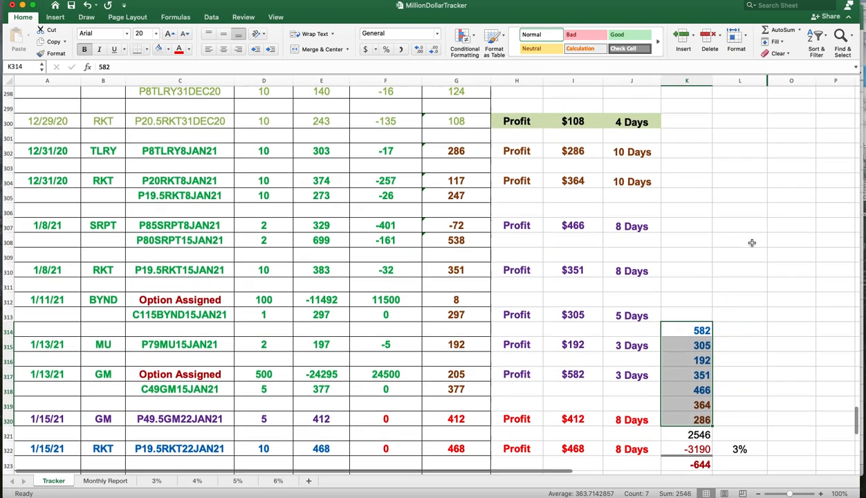
pyautogui.scroll(2, 751, 243)
pyautogui.scroll(-1, 751, 243)
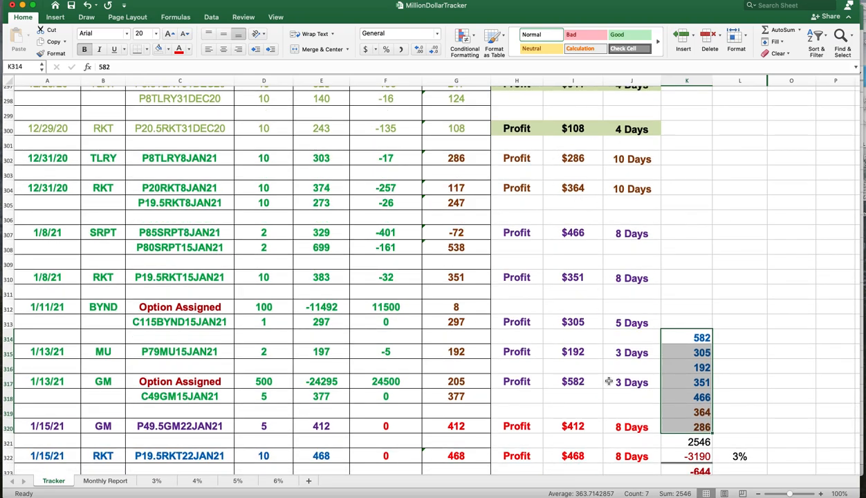
pyautogui.scroll(9, 613, 381)
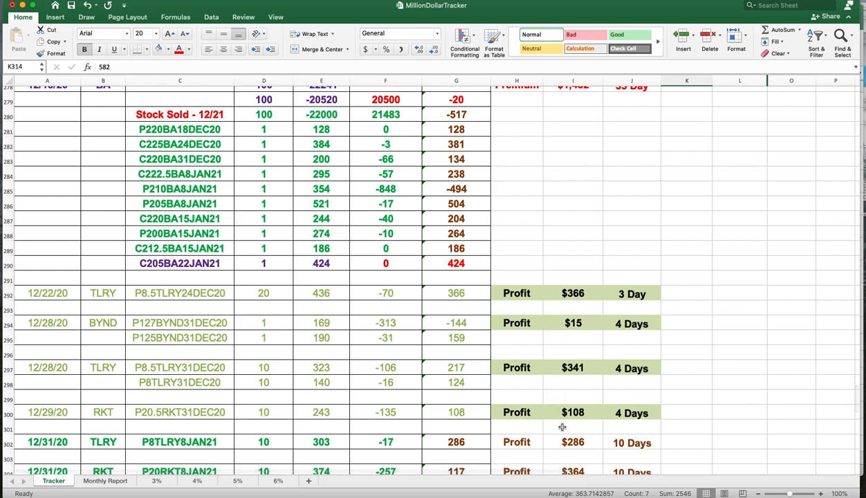
pyautogui.scroll(10, 562, 427)
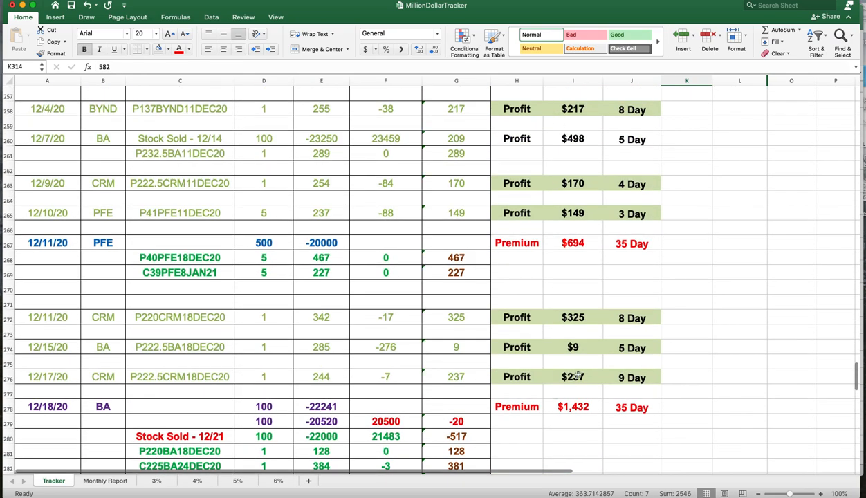
pyautogui.scroll(-20, 578, 376)
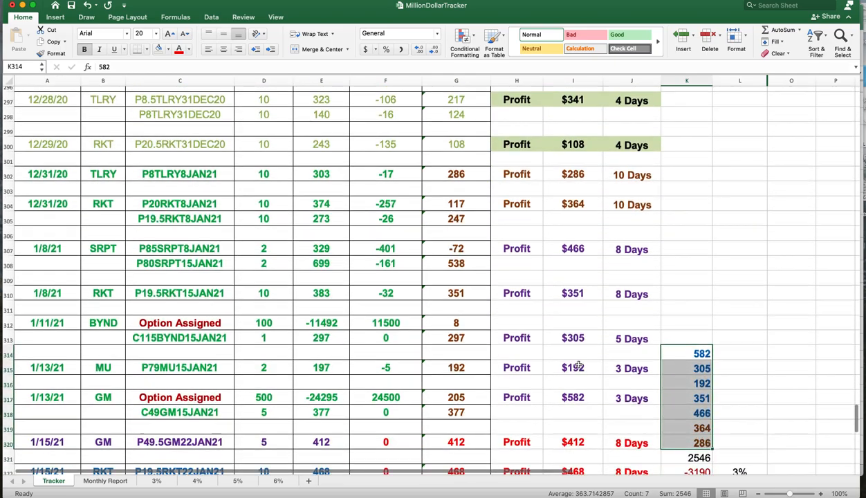
pyautogui.scroll(-3, 578, 367)
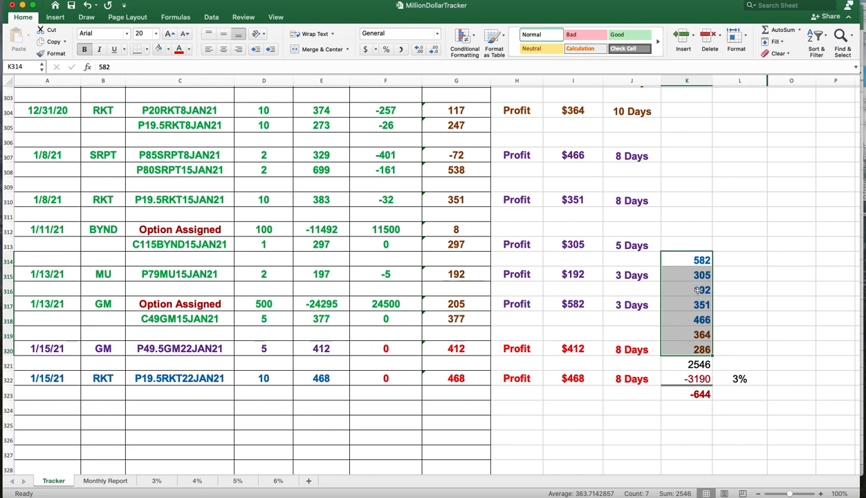
pyautogui.click(751, 319)
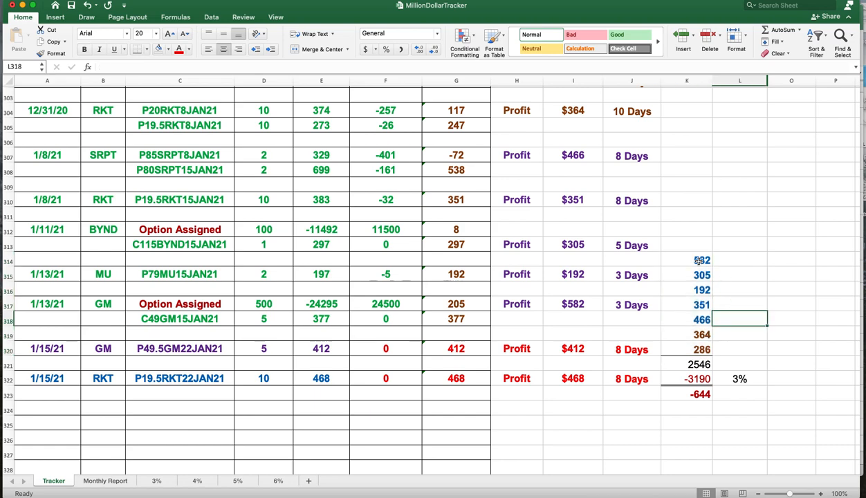
pyautogui.moveTo(691, 260); pyautogui.dragTo(681, 345)
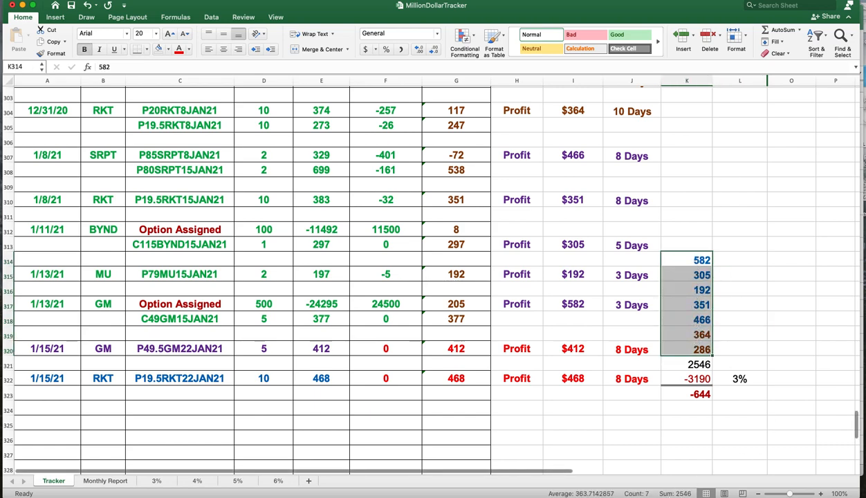
pyautogui.click(693, 364)
pyautogui.click(739, 380)
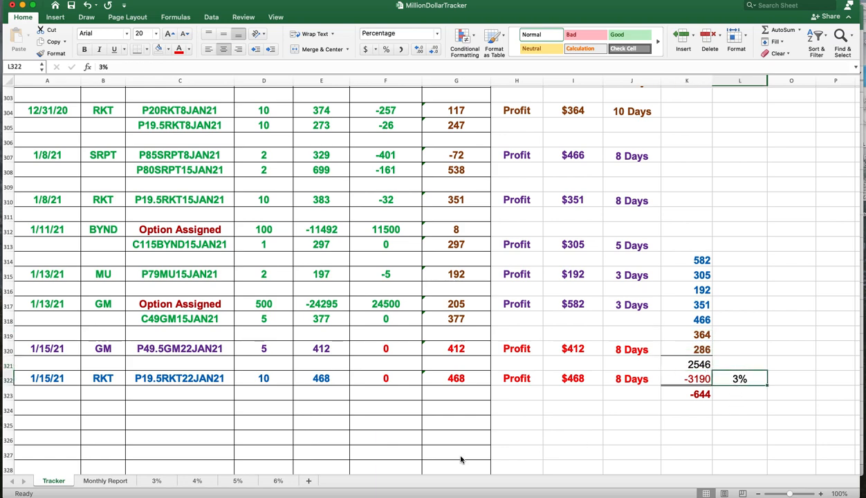
# - Examine the January 2021 row of the Monthly Report sheet, including its profit and return cells
pyautogui.click(95, 481)
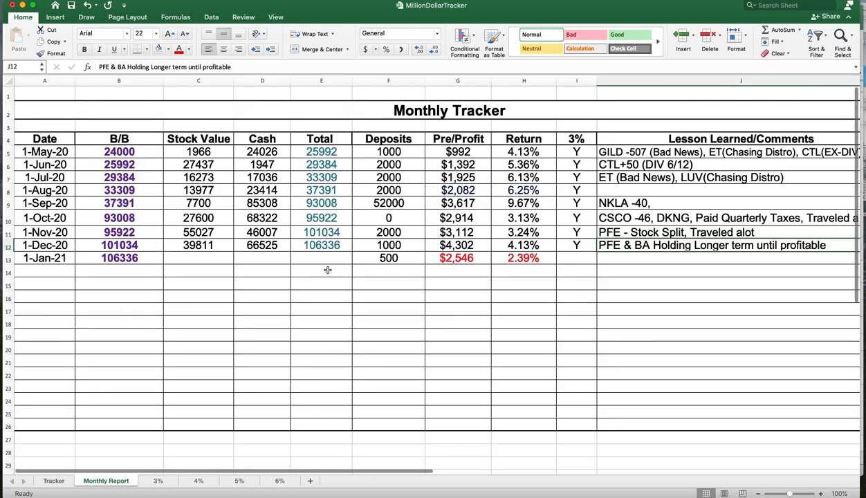
pyautogui.click(504, 257)
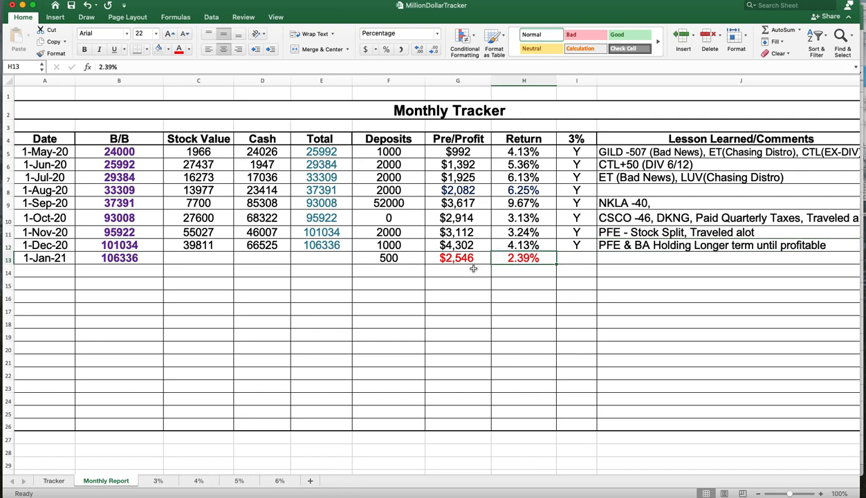
pyautogui.click(133, 256)
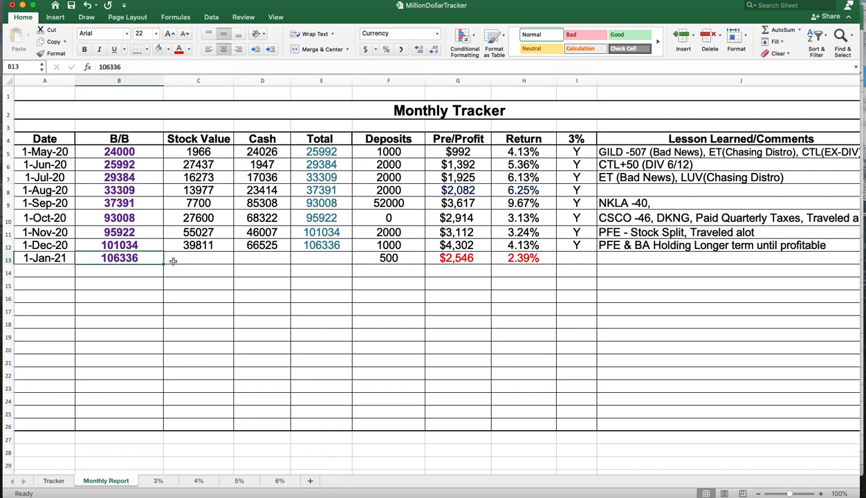
pyautogui.doubleClick(470, 258)
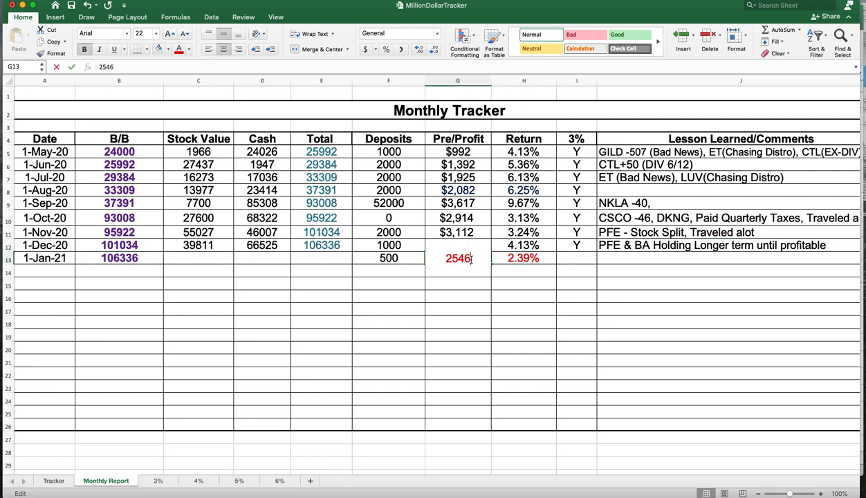
pyautogui.press('Escape')
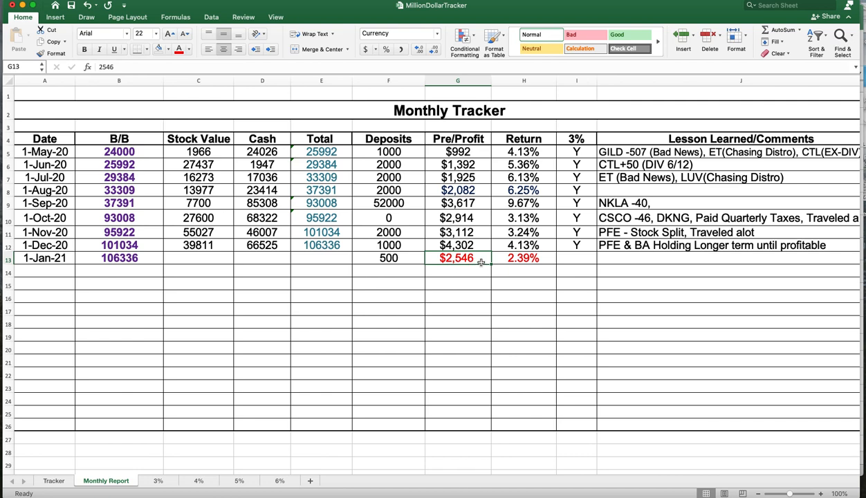
pyautogui.click(460, 298)
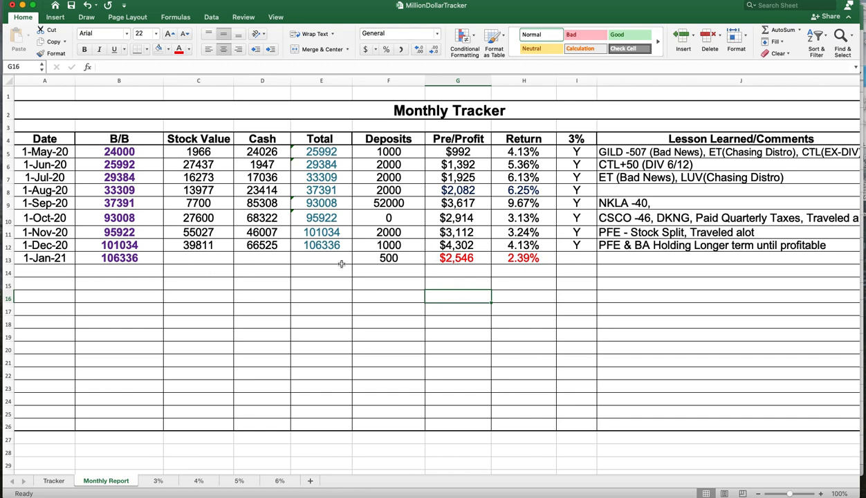
pyautogui.moveTo(196, 256); pyautogui.dragTo(334, 267)
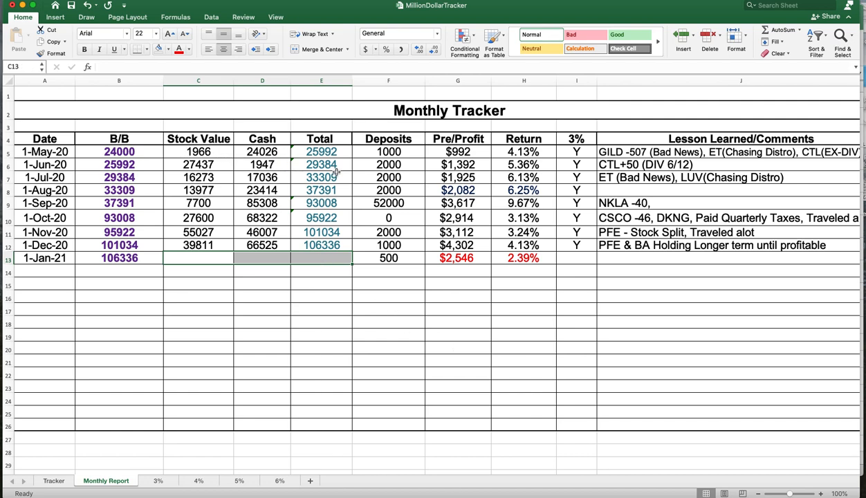
pyautogui.click(112, 258)
pyautogui.press('Left')
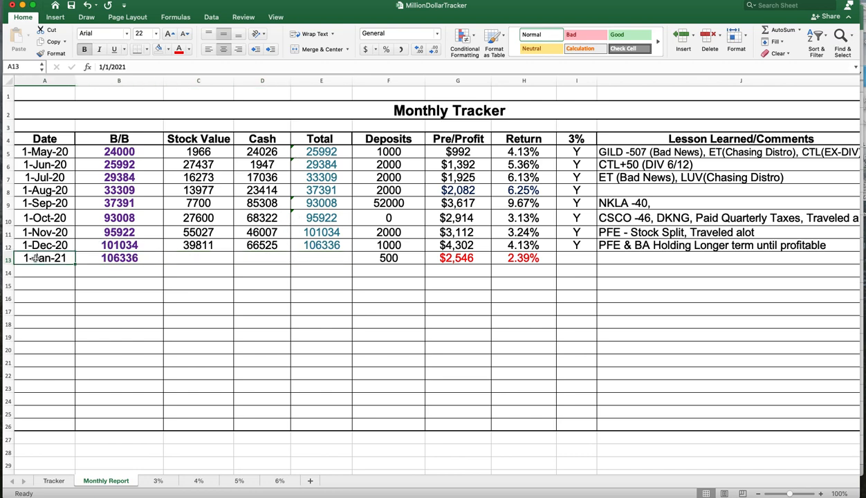
pyautogui.click(124, 258)
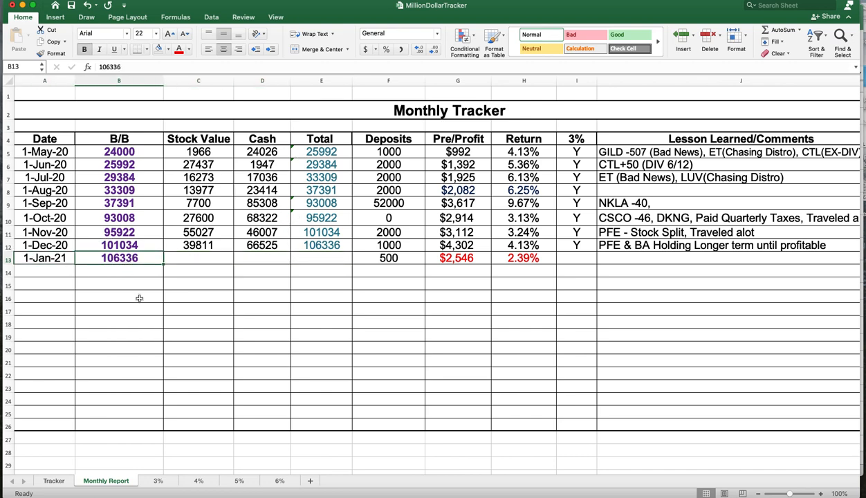
pyautogui.press('Left')
pyautogui.click(119, 262)
pyautogui.press('Left')
pyautogui.click(198, 309)
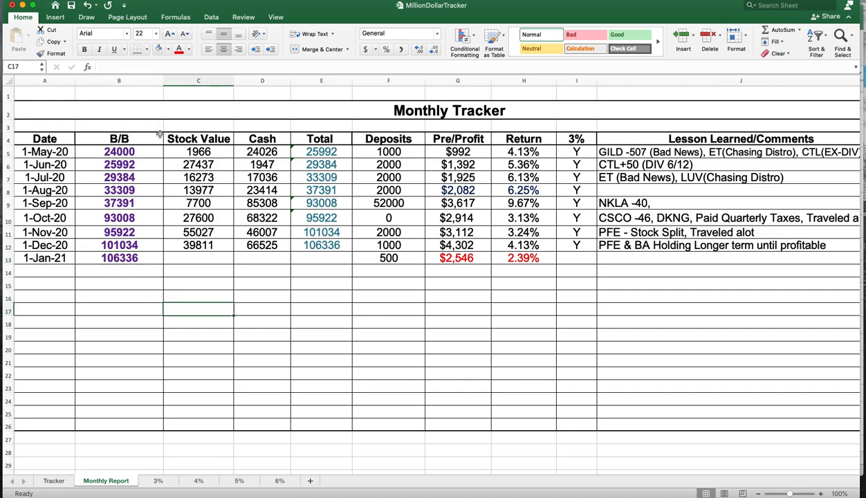
# - Switch to the Test Model workbook and open its Monthly Report sheet
pyautogui.click(22, 5)
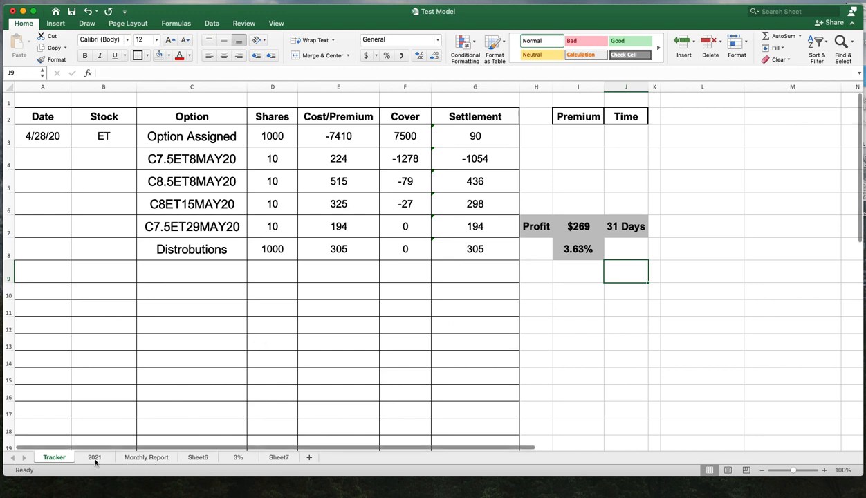
pyautogui.click(145, 457)
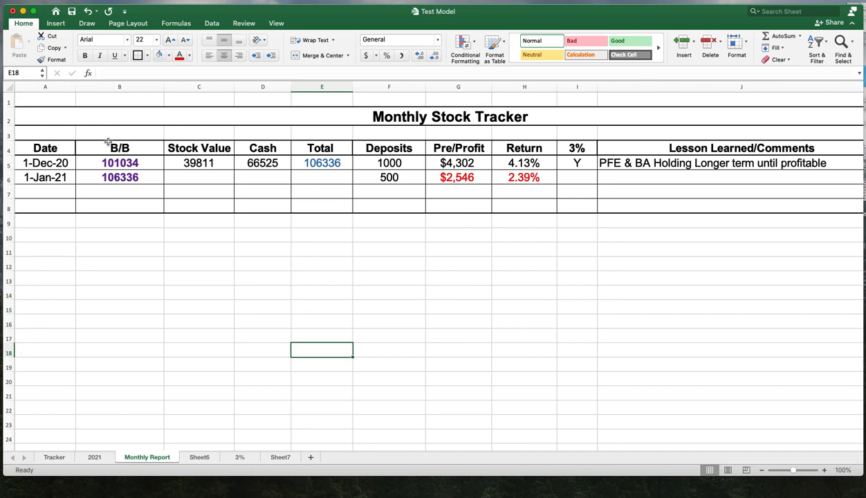
pyautogui.click(146, 56)
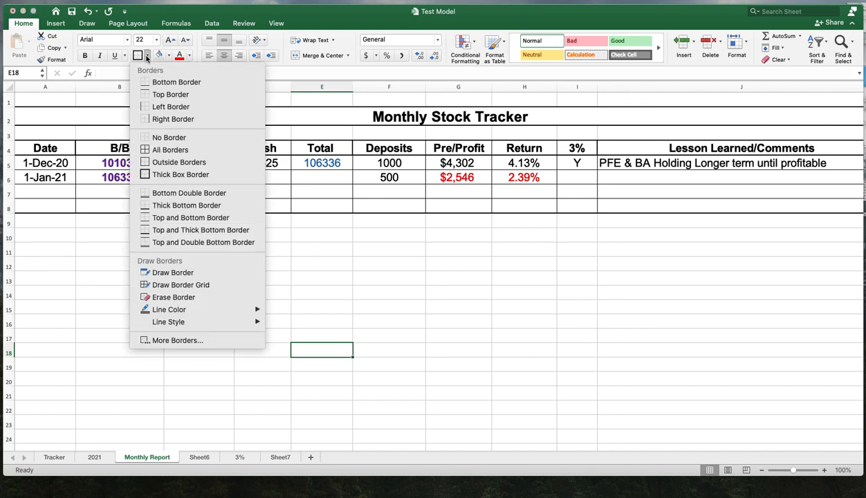
pyautogui.click(515, 312)
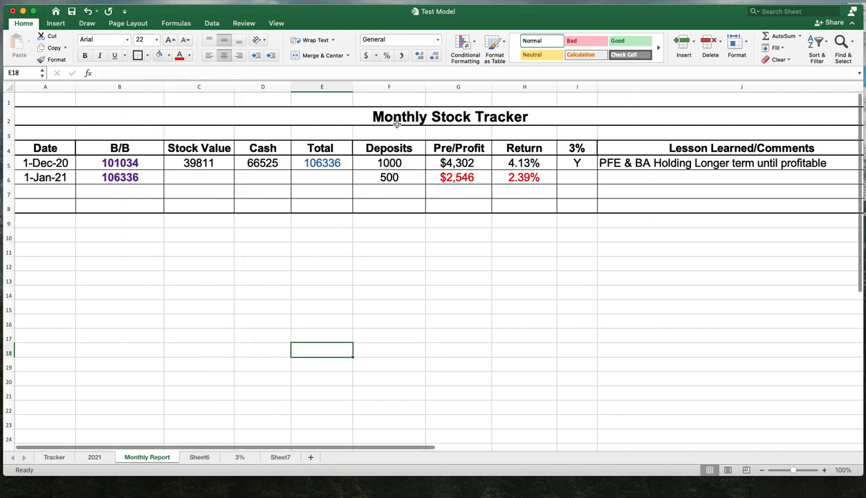
# - Copy the Monthly Stock Tracker title row 2 and paste it into row 12
pyautogui.click(9, 116)
pyautogui.rightClick(8, 116)
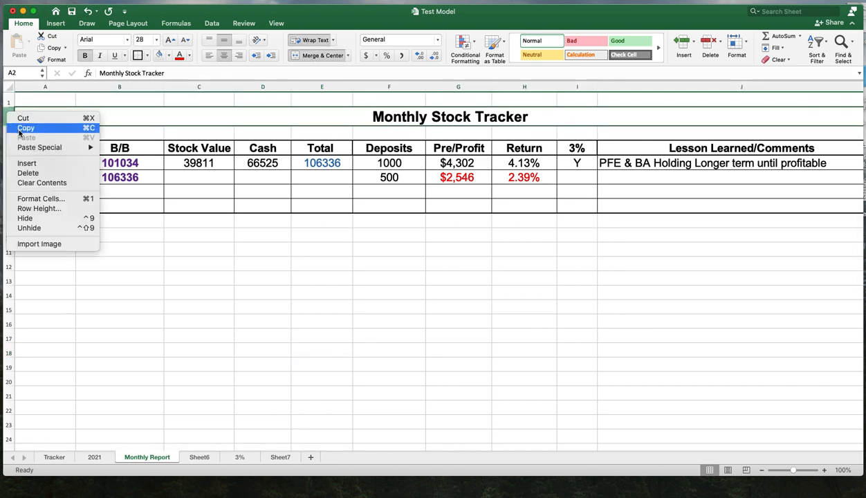
pyautogui.click(14, 128)
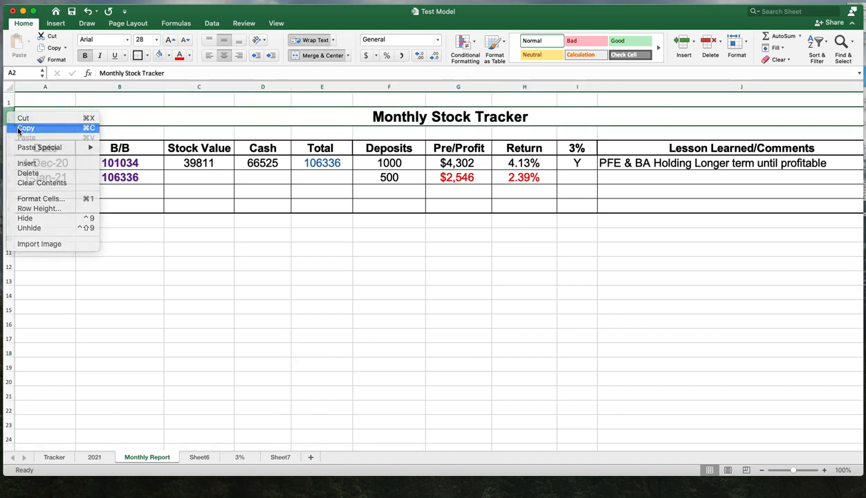
pyautogui.click(10, 267)
pyautogui.rightClick(10, 269)
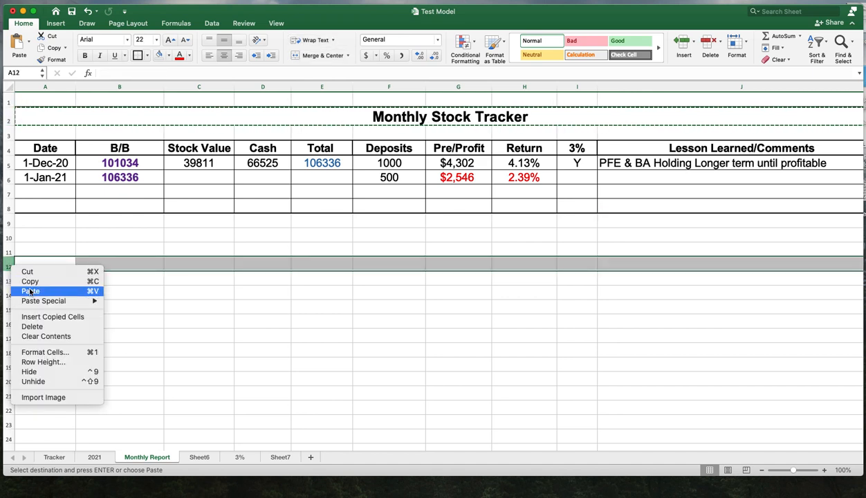
pyautogui.click(31, 292)
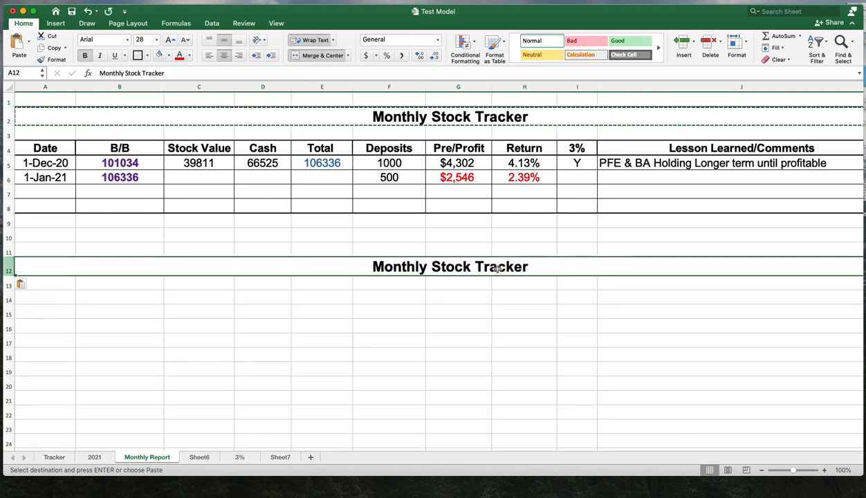
# - Edit the row 12 title to read Monthly Tracker
pyautogui.doubleClick(436, 268)
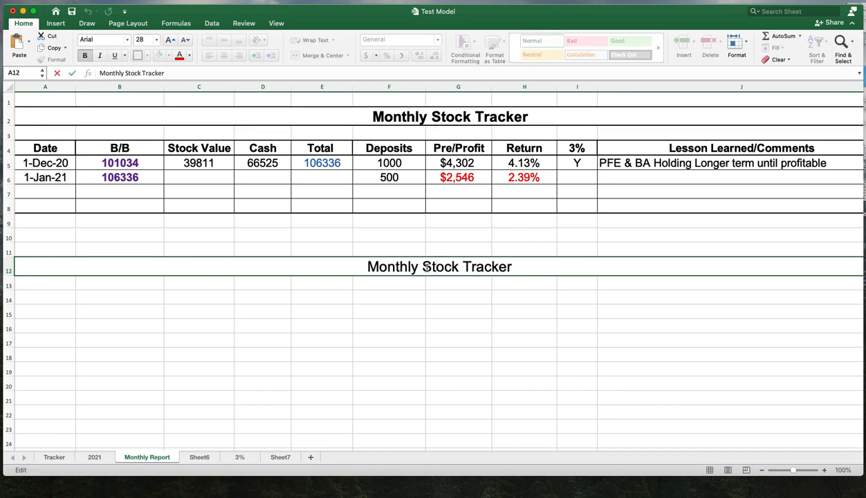
pyautogui.press('Delete')
pyautogui.press('Delete')
pyautogui.press('Delete')
pyautogui.press('Delete')
pyautogui.press('Delete')
pyautogui.press('Delete')
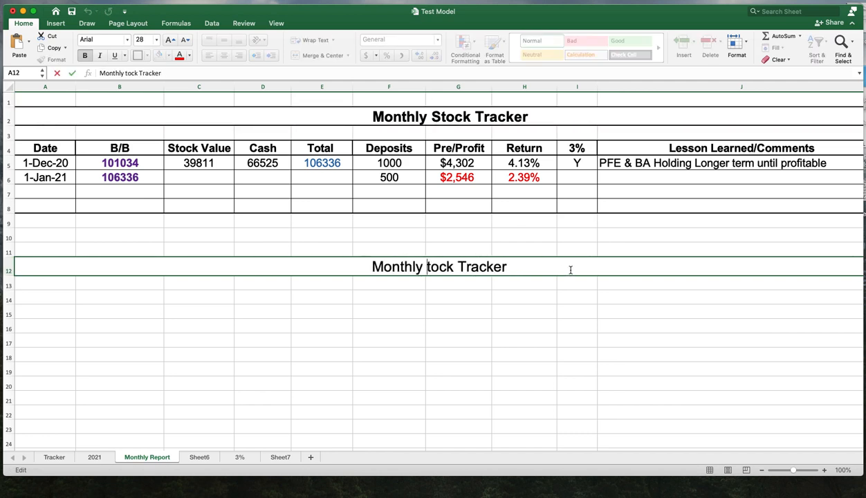
pyautogui.click(520, 310)
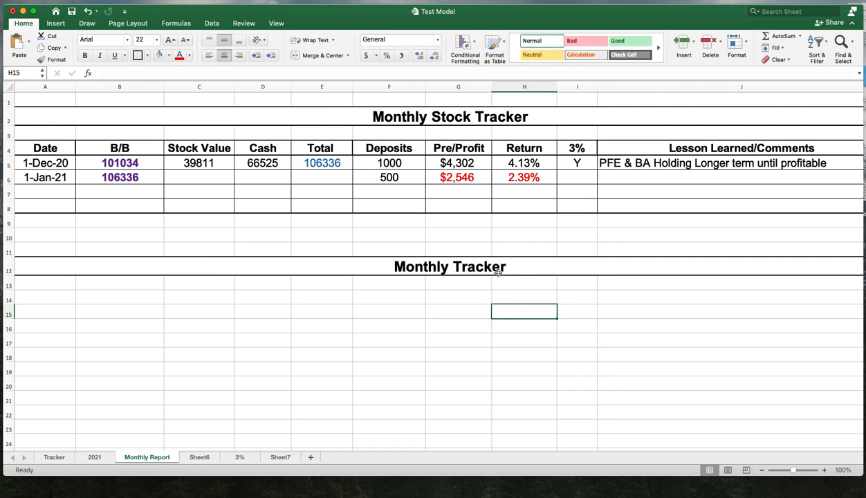
# - Enter Monthly Tracker in cell A14
pyautogui.click(435, 298)
pyautogui.click(396, 299)
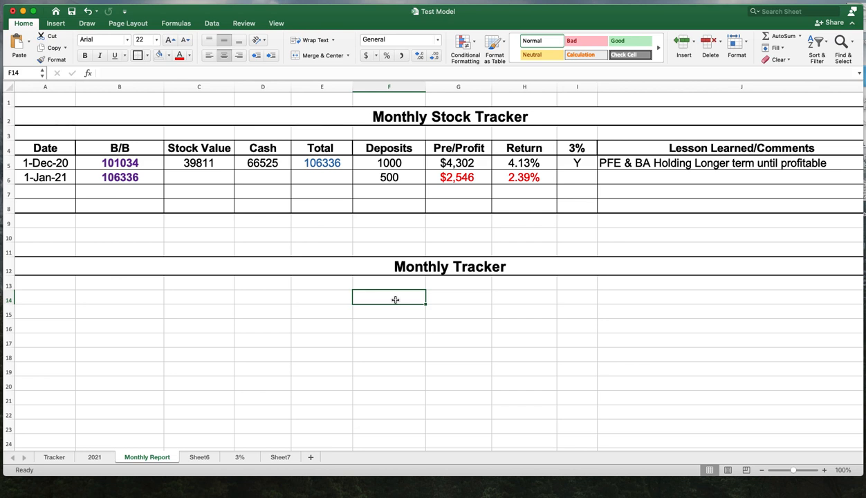
pyautogui.click(59, 299)
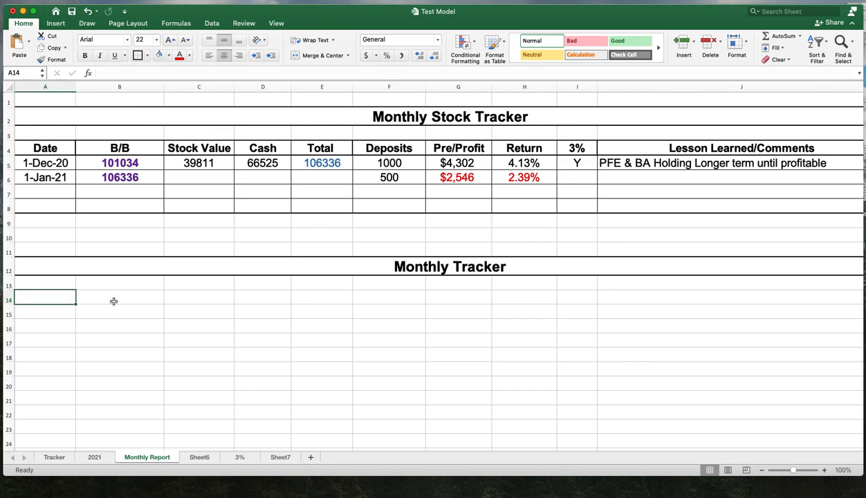
pyautogui.write('Monthly T')
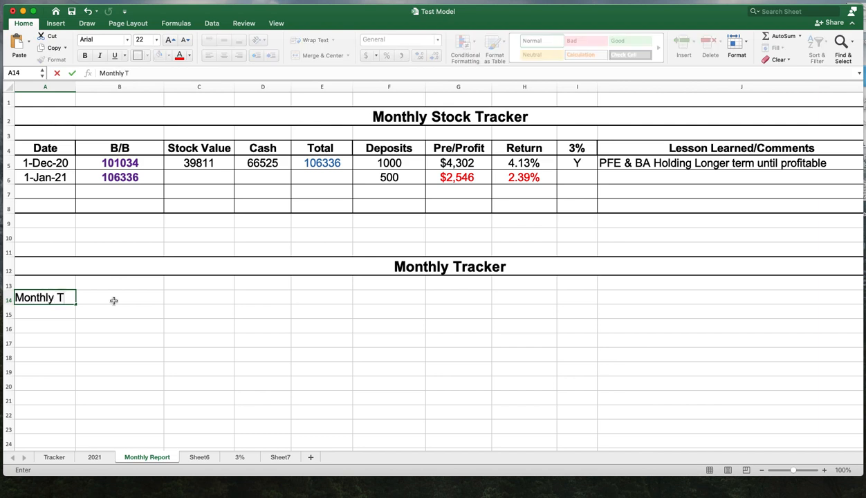
pyautogui.write('racker')
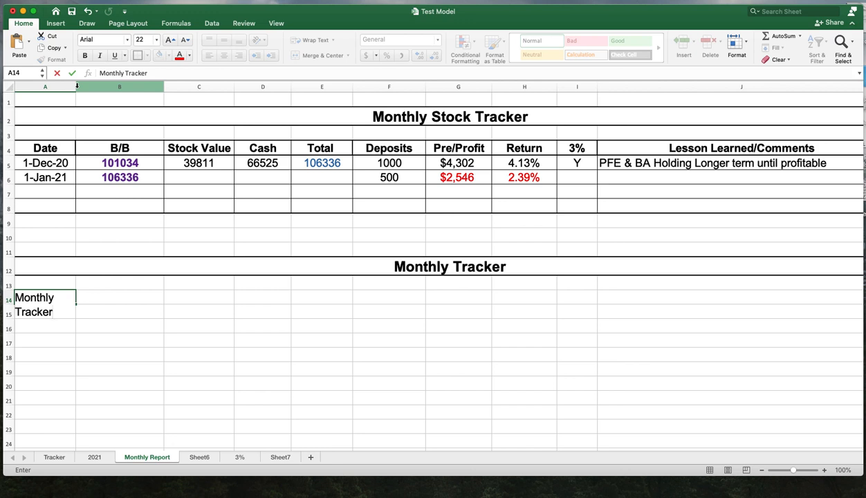
pyautogui.click(135, 312)
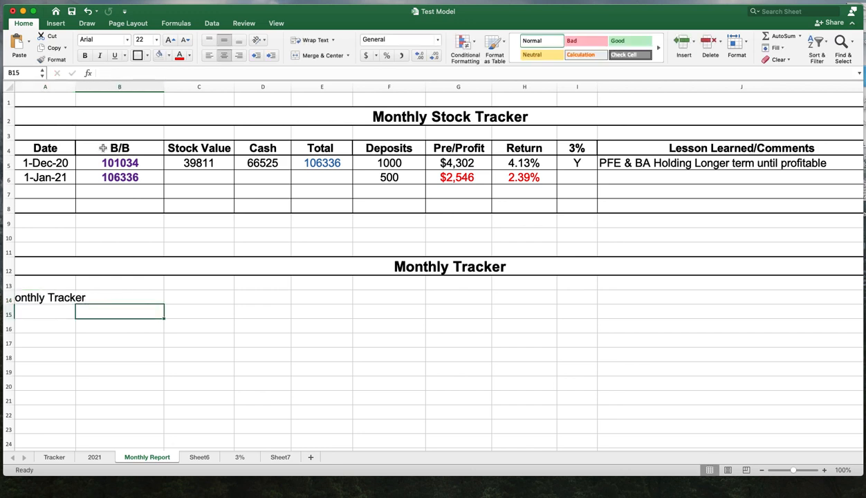
# - Shrink the Monthly Tracker text in A14:J14 to fit, then merge and center the range
pyautogui.click(224, 348)
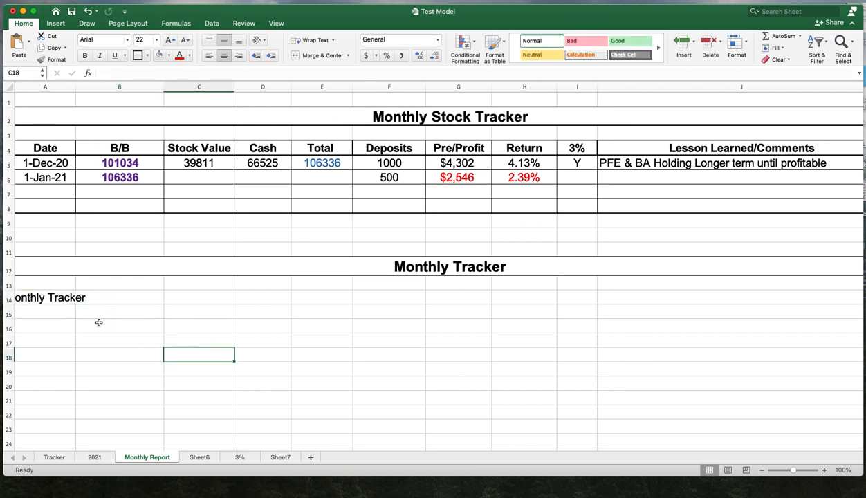
pyautogui.click(62, 301)
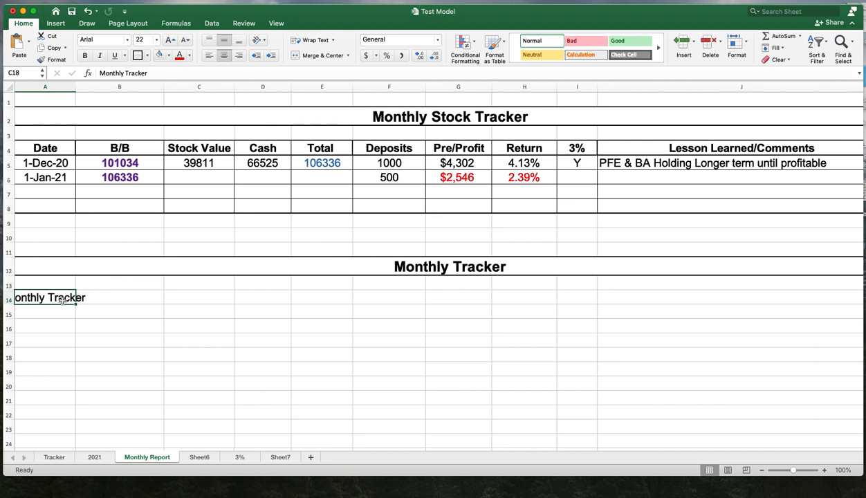
pyautogui.moveTo(61, 301); pyautogui.dragTo(684, 301)
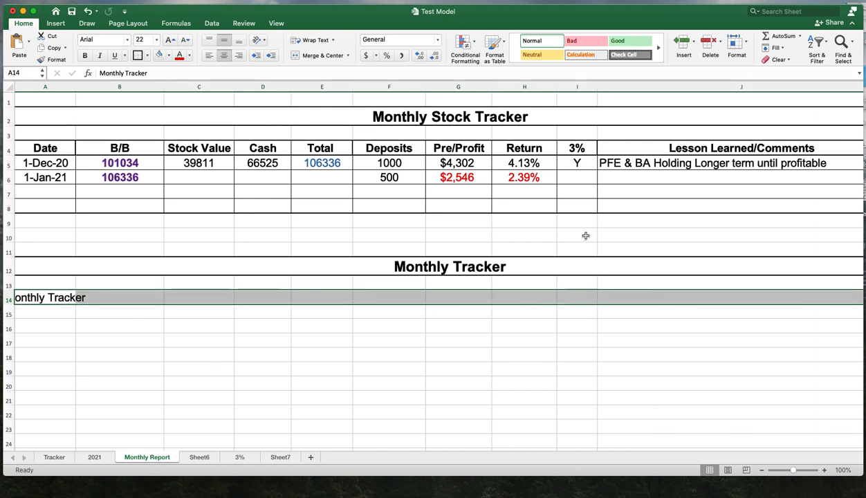
pyautogui.click(319, 45)
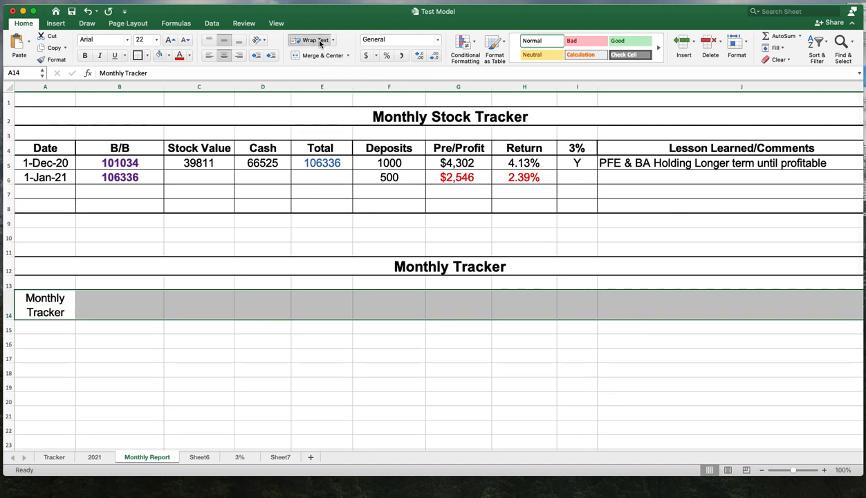
pyautogui.click(320, 42)
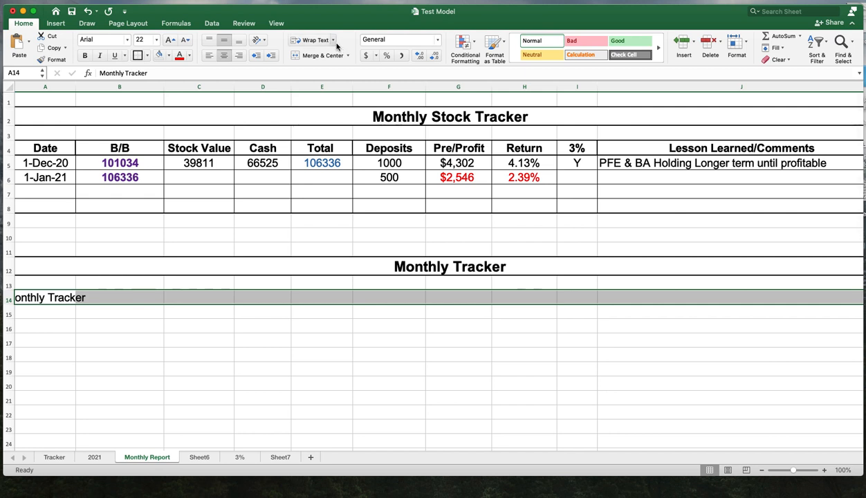
pyautogui.click(333, 40)
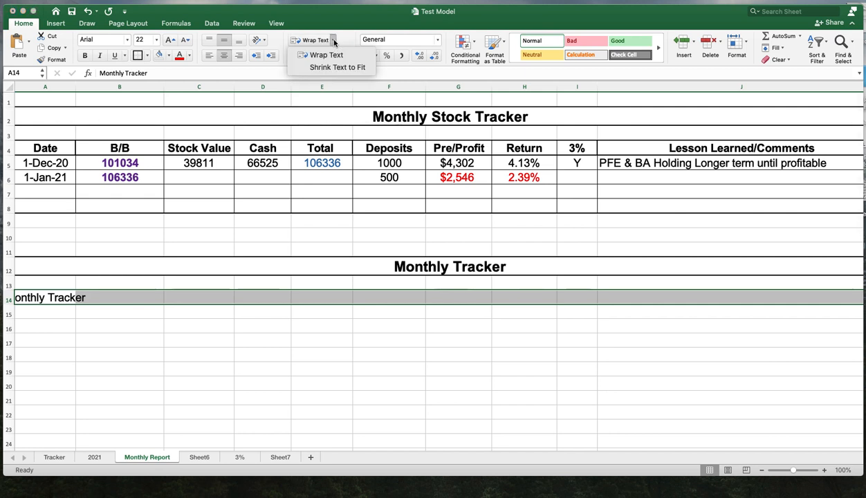
pyautogui.click(340, 67)
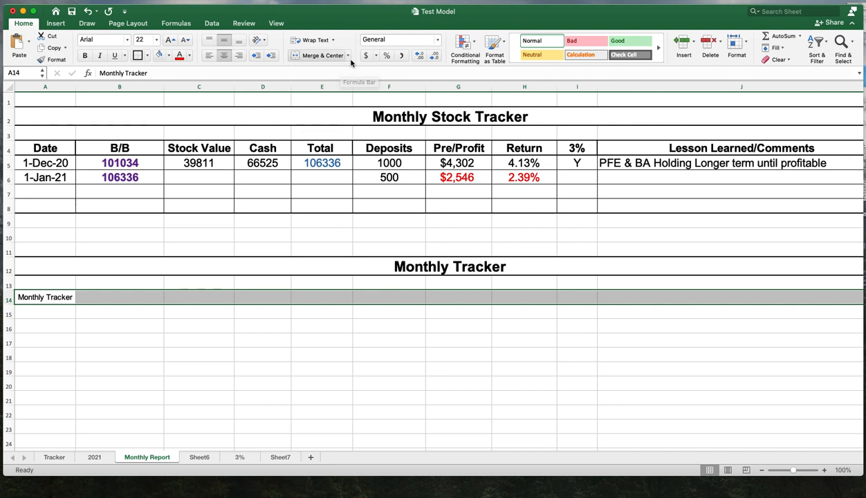
pyautogui.click(223, 55)
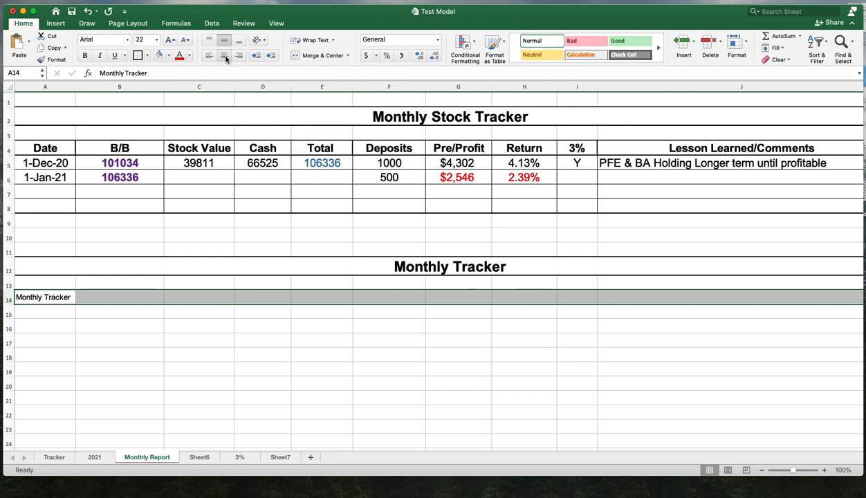
pyautogui.click(325, 55)
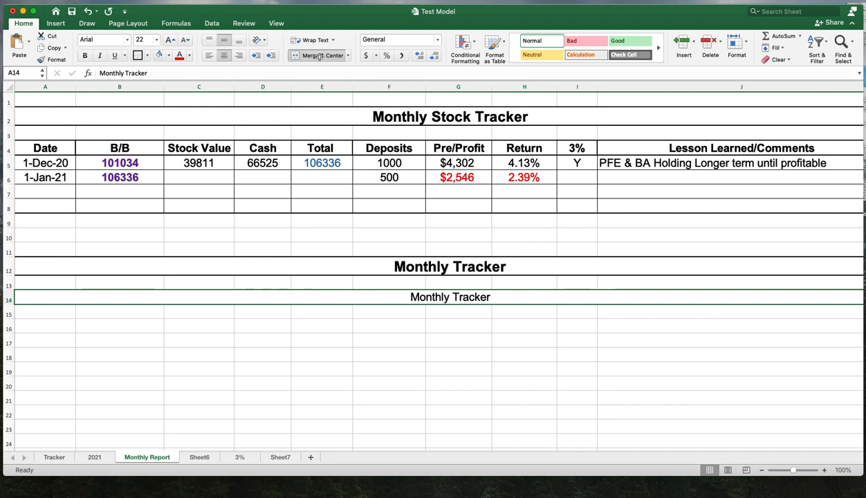
# - Apply a border to the merged Monthly Tracker cell in row 14
pyautogui.click(513, 368)
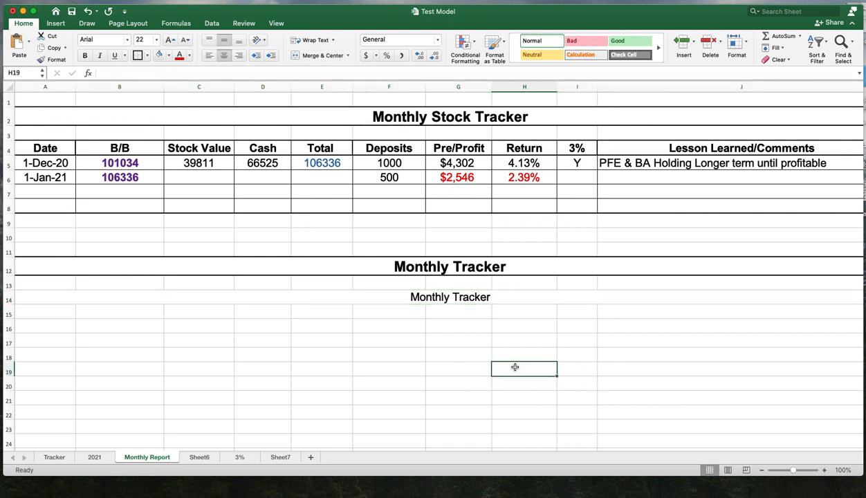
pyautogui.click(286, 295)
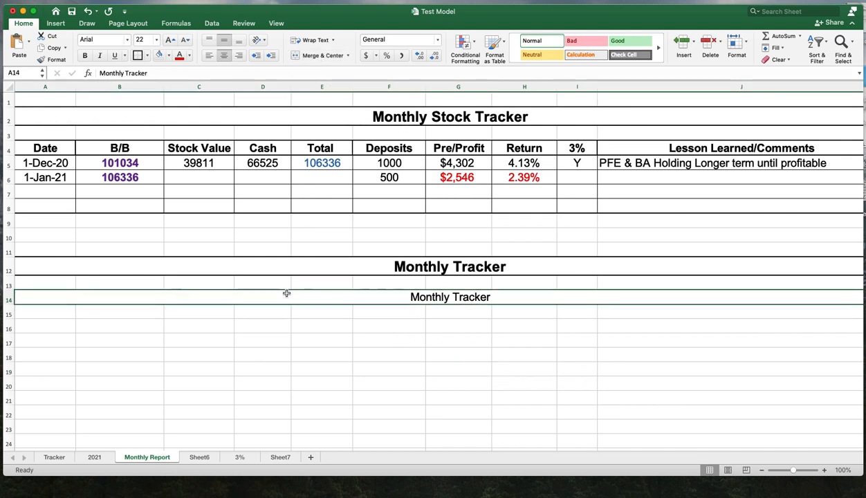
pyautogui.click(139, 56)
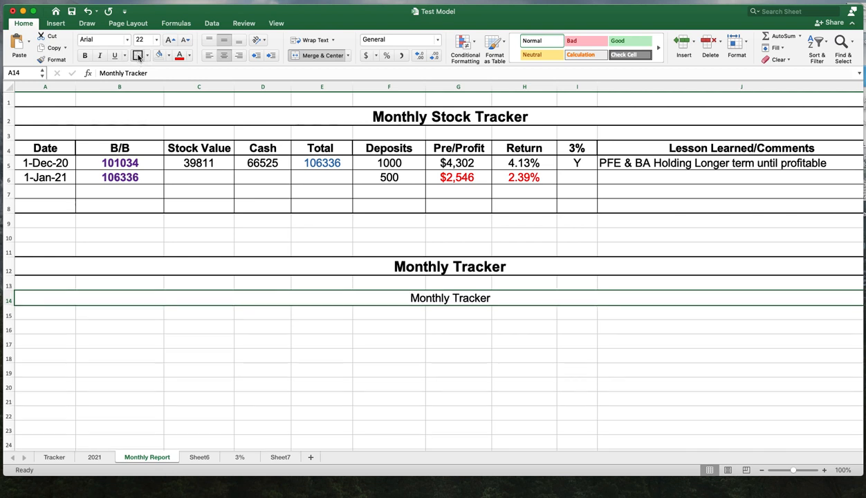
pyautogui.click(512, 325)
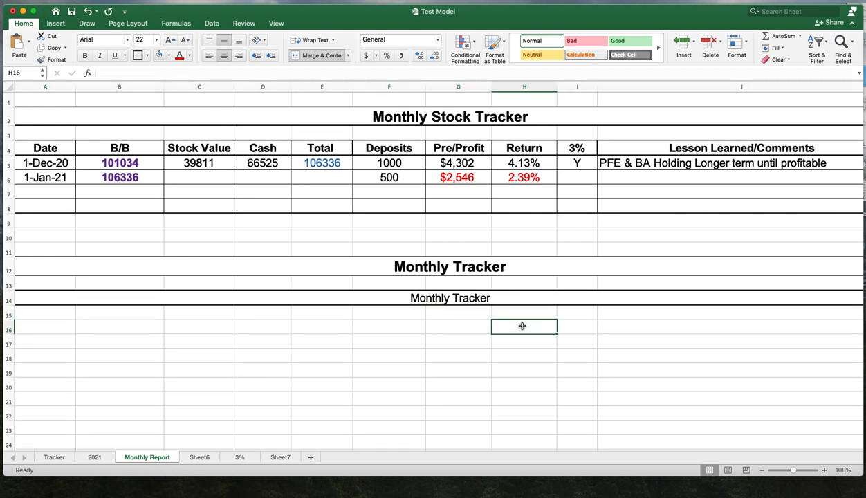
# - Set the font size of the row 14 Monthly Tracker title to 48
pyautogui.click(463, 299)
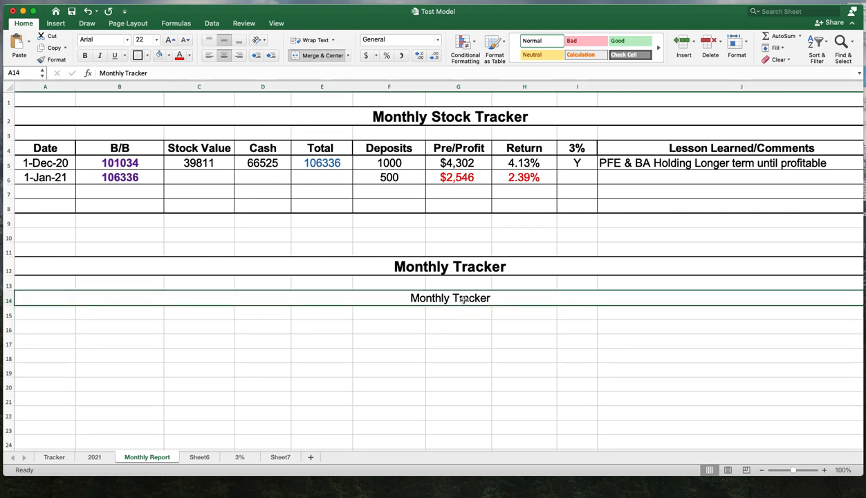
pyautogui.click(156, 39)
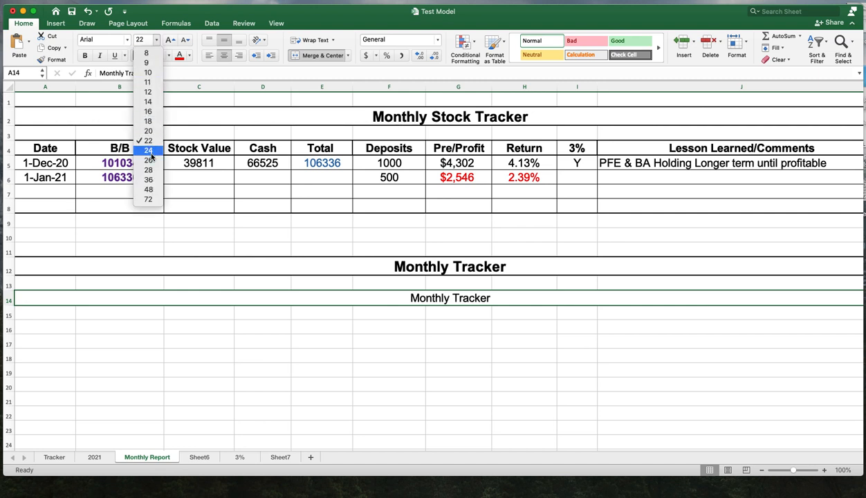
pyautogui.click(152, 181)
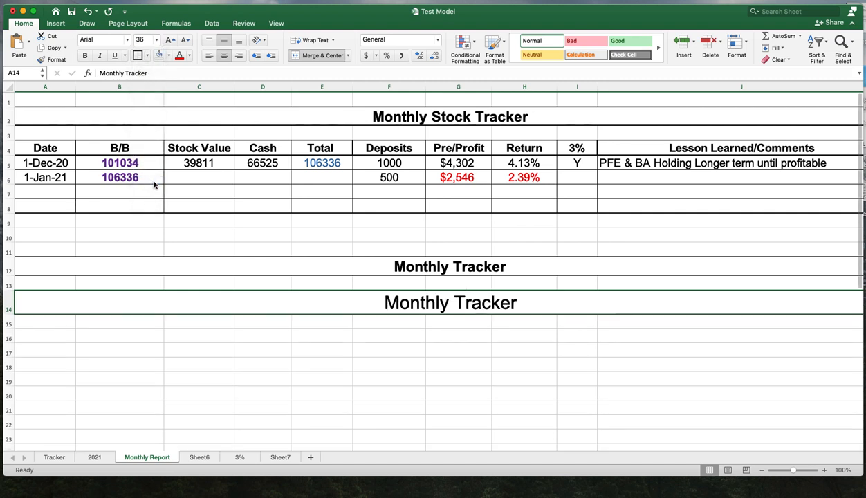
pyautogui.click(156, 39)
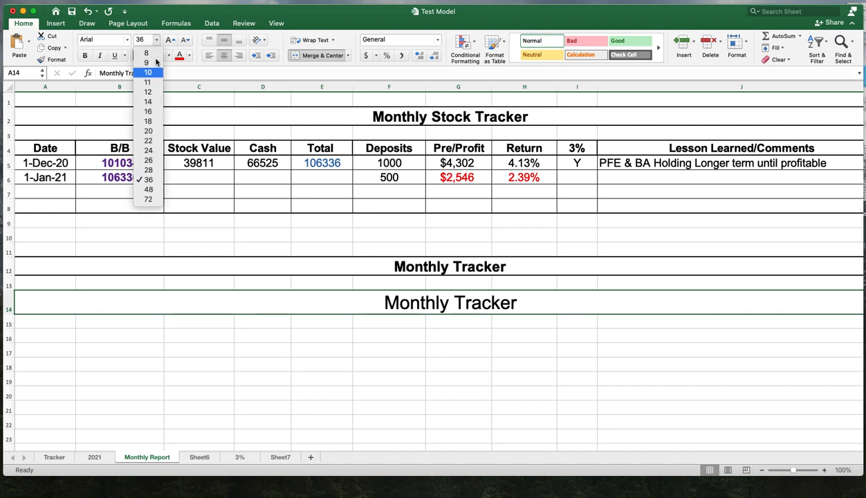
pyautogui.click(152, 189)
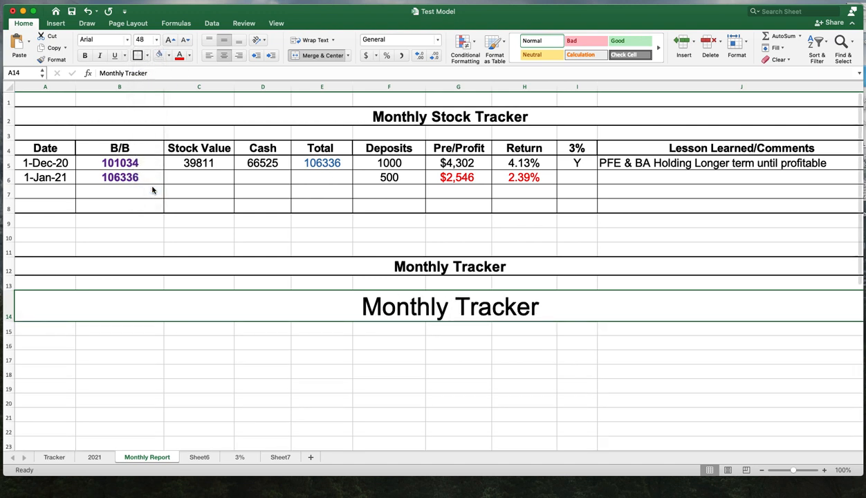
# - Delete row 14 containing the large Monthly Tracker title
pyautogui.scroll(-3, 603, 365)
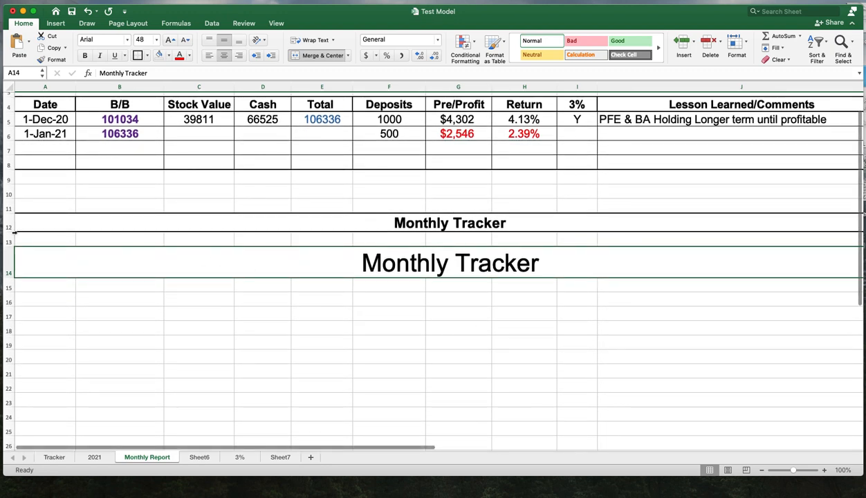
pyautogui.click(9, 264)
pyautogui.rightClick(9, 263)
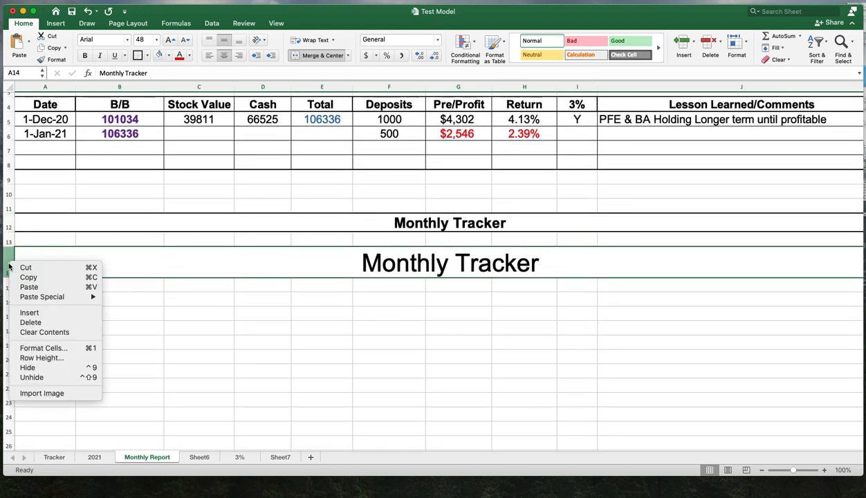
pyautogui.click(46, 323)
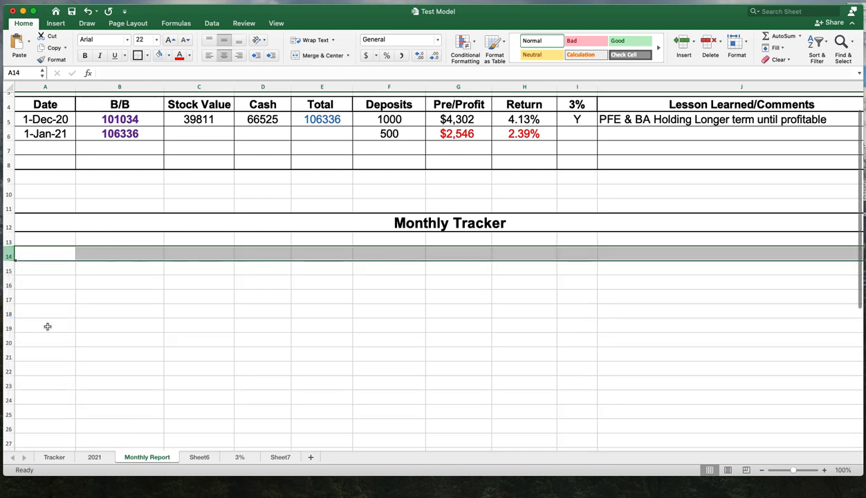
pyautogui.click(359, 308)
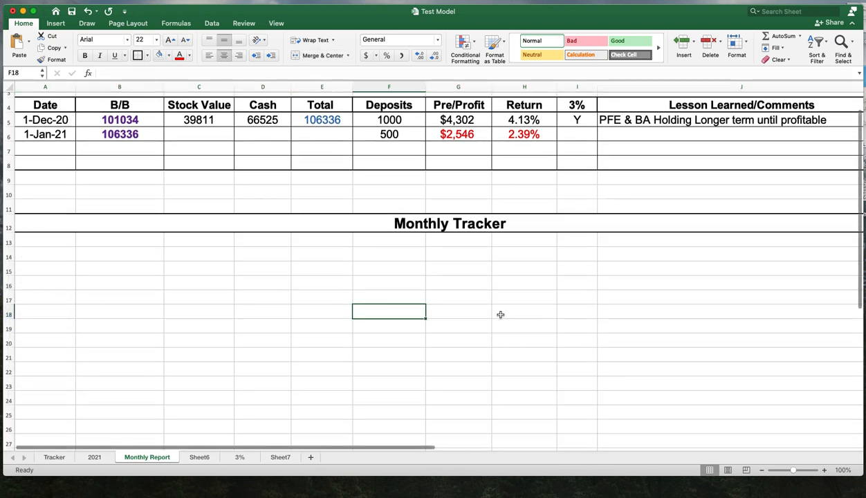
# - Change the row height of rows 13 through 24
pyautogui.scroll(-1, 207, 315)
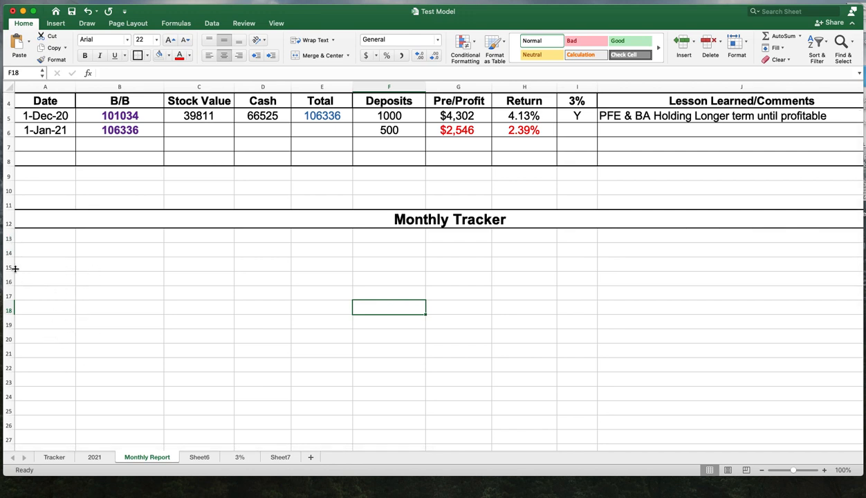
pyautogui.moveTo(7, 239); pyautogui.dragTo(5, 399)
pyautogui.rightClick(8, 348)
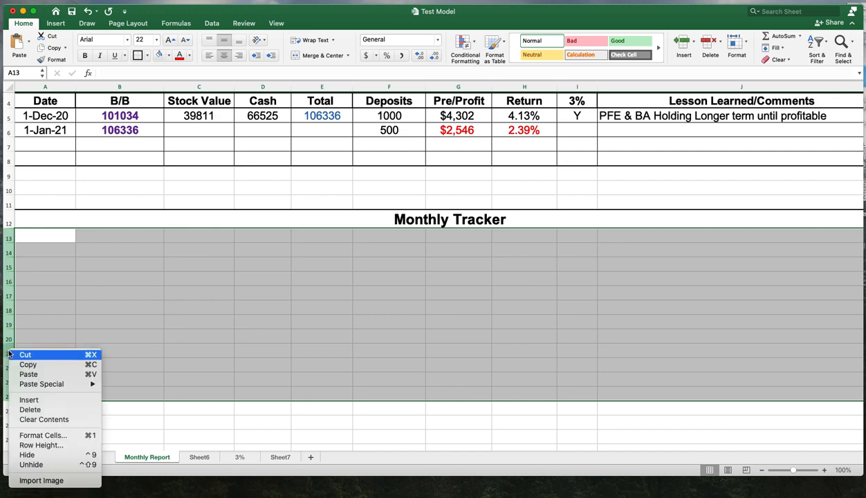
pyautogui.click(54, 445)
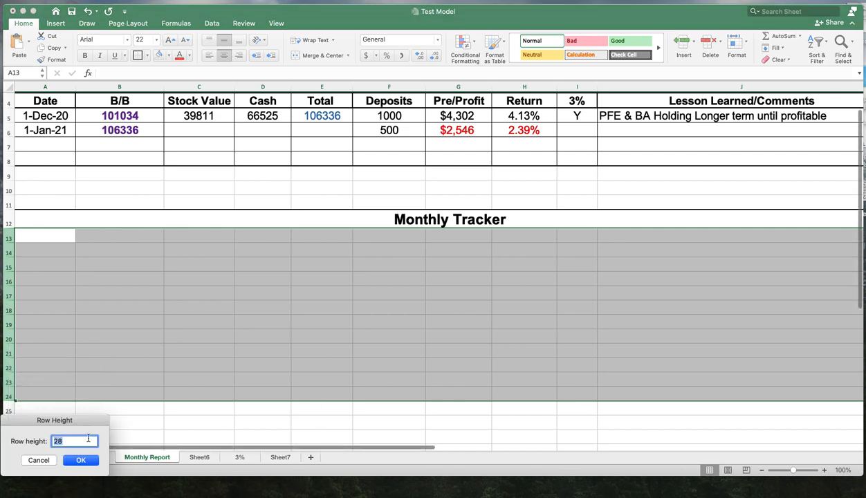
pyautogui.press('BackSpace')
pyautogui.press('Return')
pyautogui.click(323, 378)
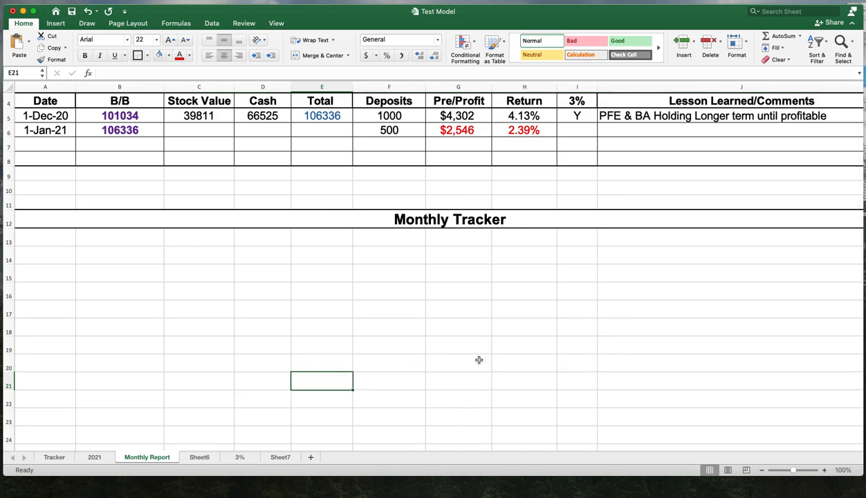
# - Copy the column header row A4:J4 and paste it into A14:J14 under the Monthly Tracker title
pyautogui.scroll(3, 479, 359)
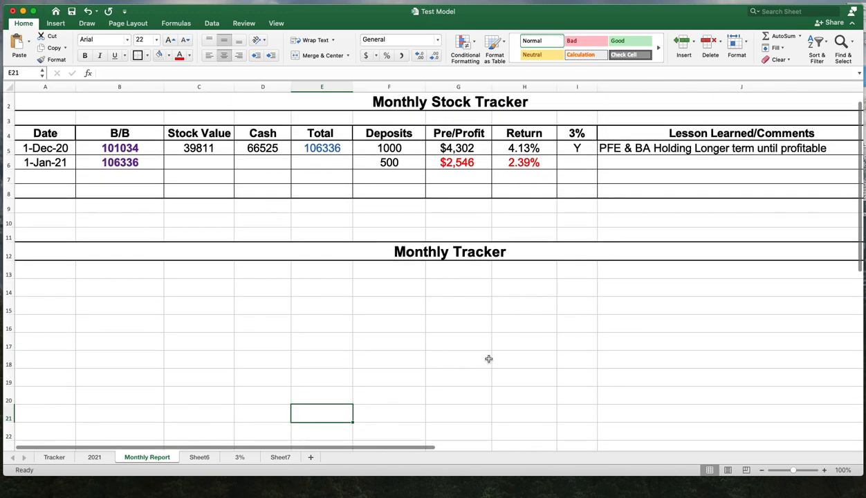
pyautogui.click(55, 133)
pyautogui.moveTo(56, 134); pyautogui.dragTo(681, 140)
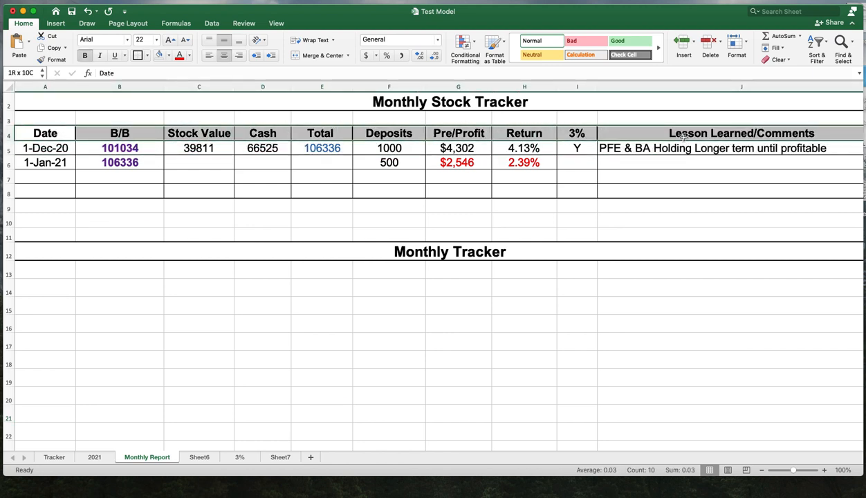
pyautogui.rightClick(682, 140)
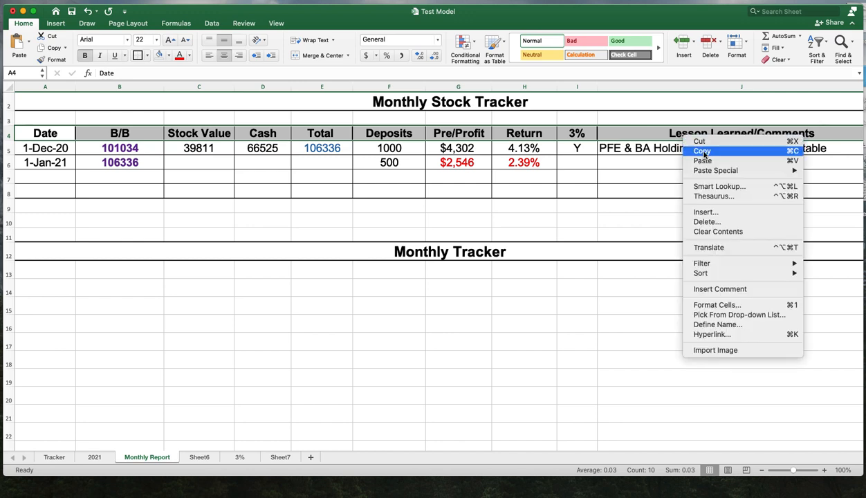
pyautogui.click(702, 151)
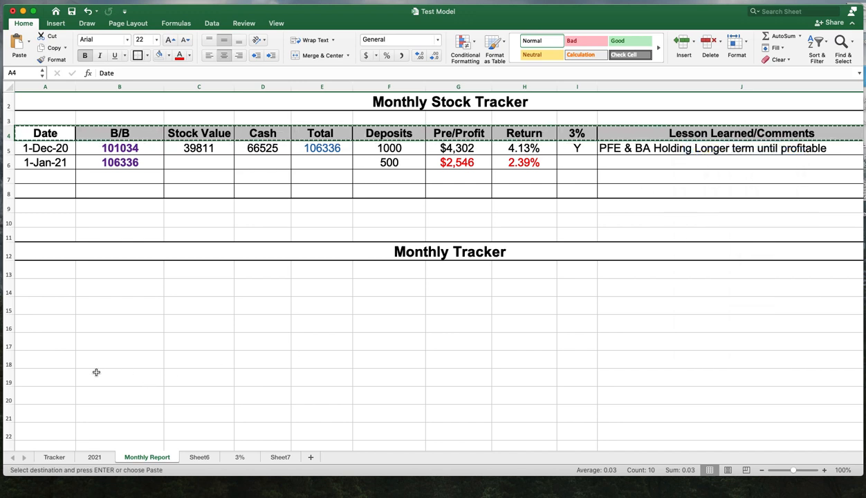
pyautogui.click(50, 310)
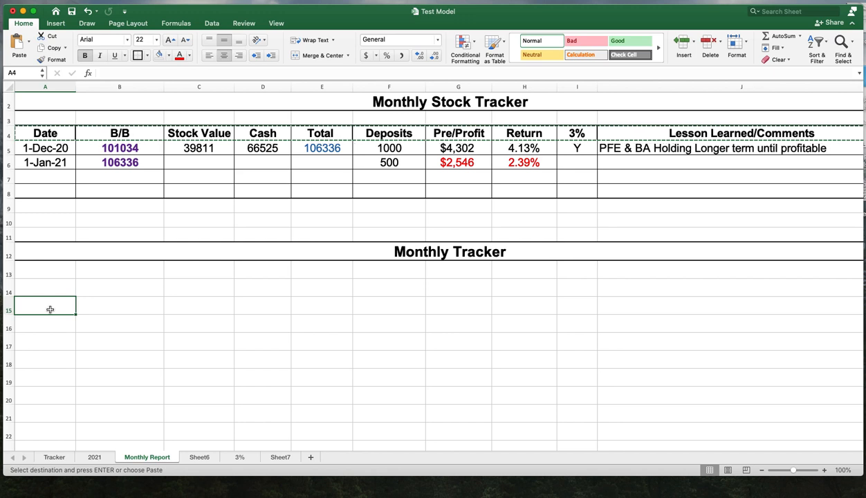
pyautogui.moveTo(49, 289); pyautogui.dragTo(637, 292)
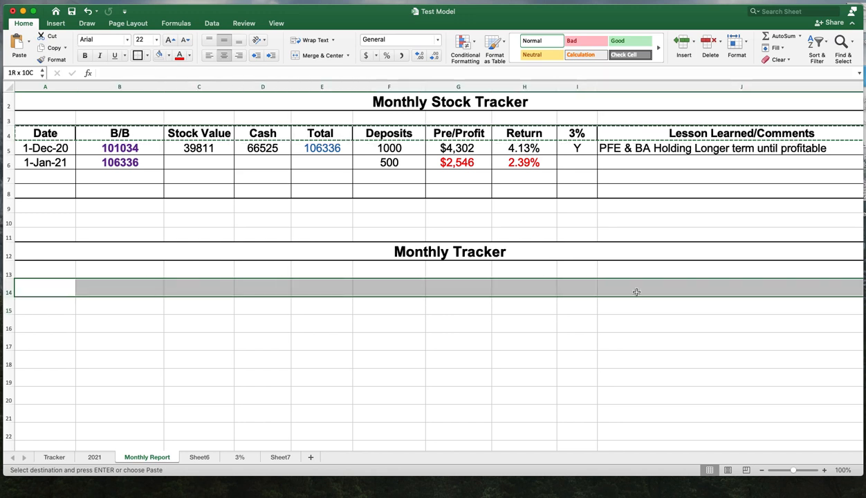
pyautogui.rightClick(621, 285)
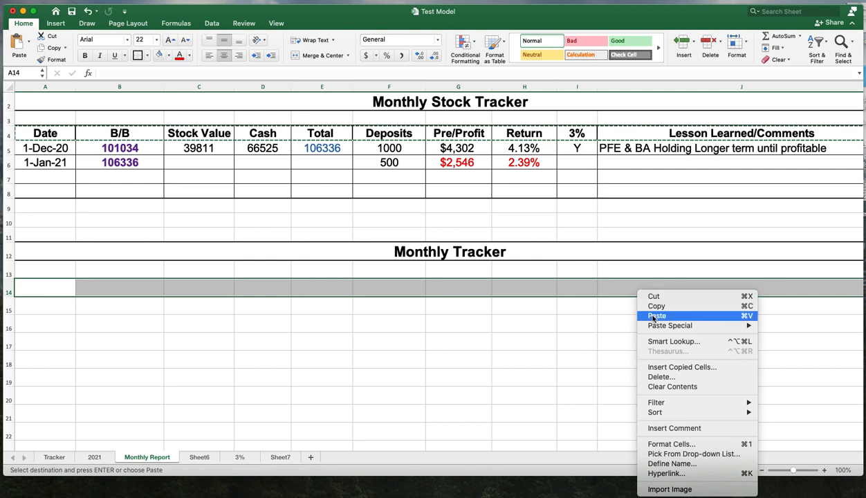
pyautogui.click(638, 311)
pyautogui.click(273, 319)
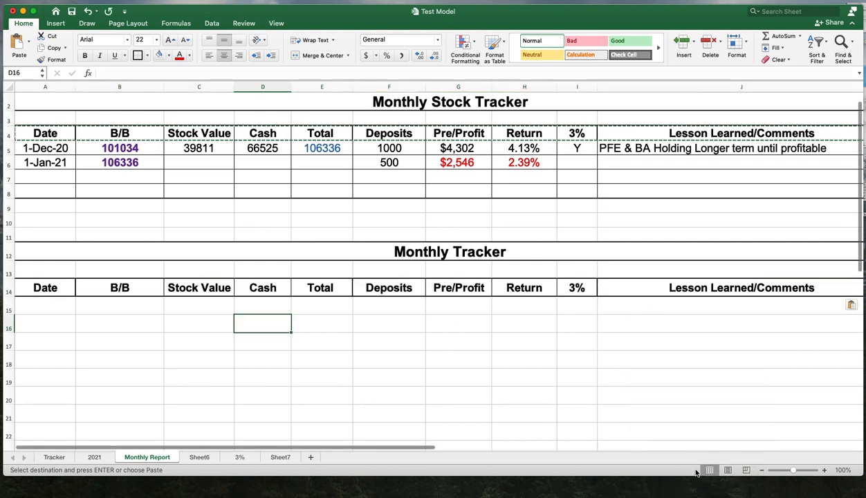
# - Copy the 1-Dec-20 date from A5 into A15, the first data row of the Monthly Tracker
pyautogui.click(50, 134)
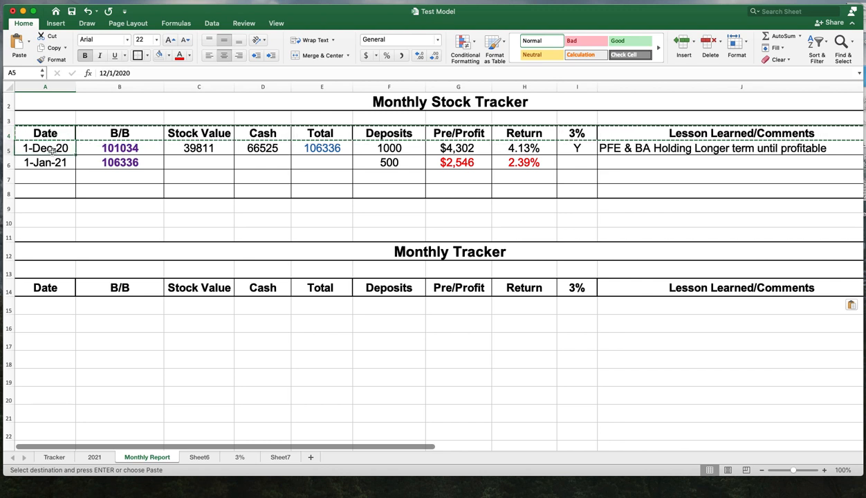
pyautogui.rightClick(53, 150)
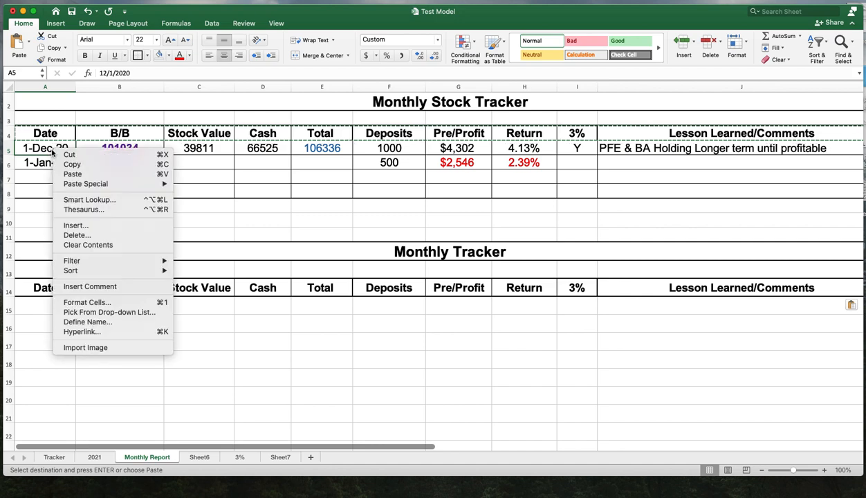
pyautogui.click(71, 165)
pyautogui.click(43, 308)
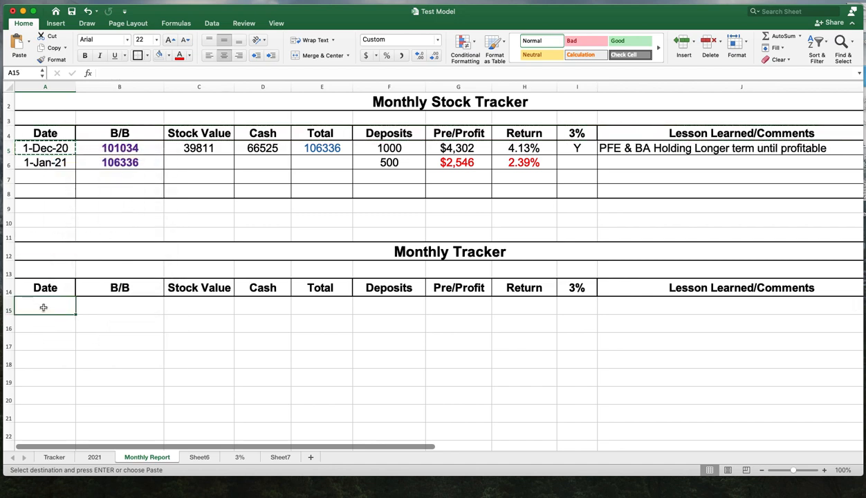
pyautogui.rightClick(43, 309)
pyautogui.click(64, 316)
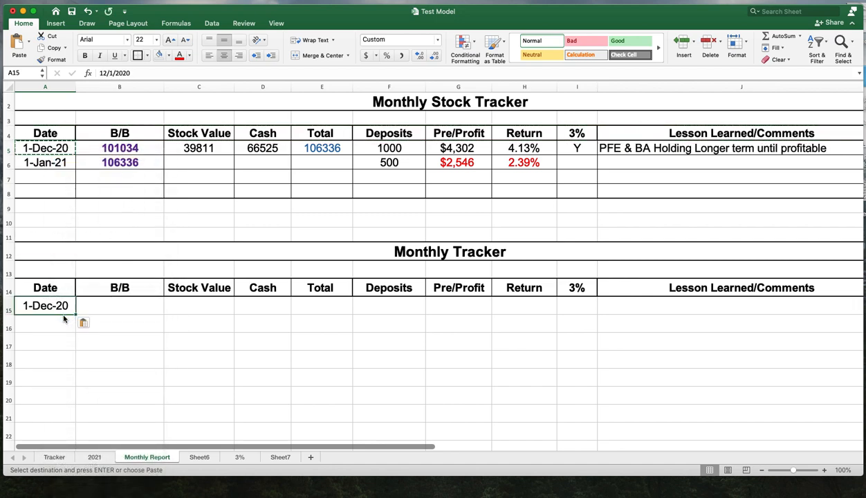
# - Copy the formatted B/B cell B5 into B15 and set its value to 24000
pyautogui.click(130, 149)
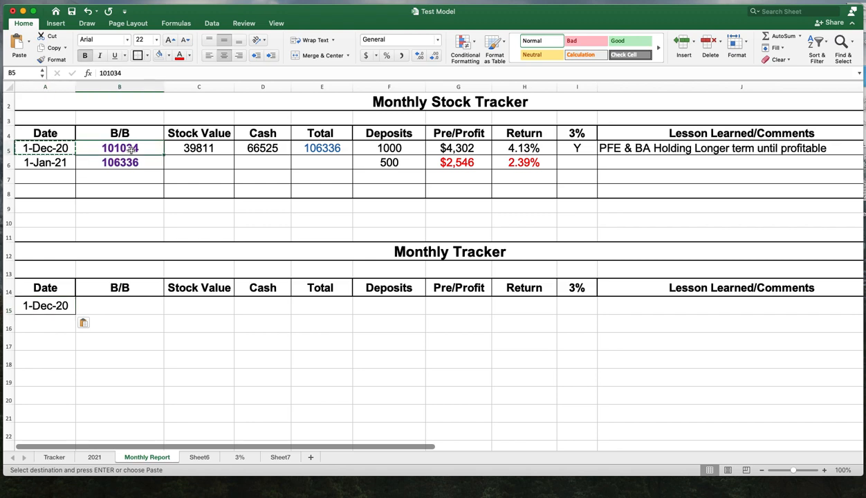
pyautogui.rightClick(130, 150)
pyautogui.click(152, 163)
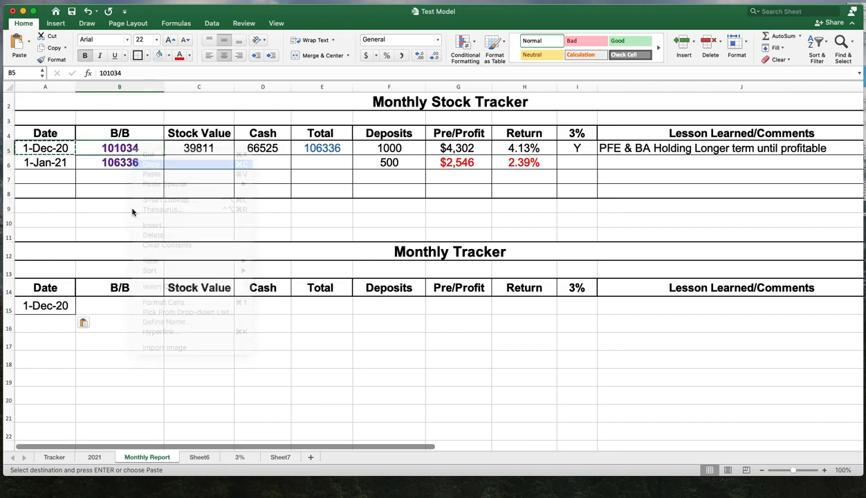
pyautogui.click(124, 309)
pyautogui.rightClick(123, 309)
pyautogui.click(138, 316)
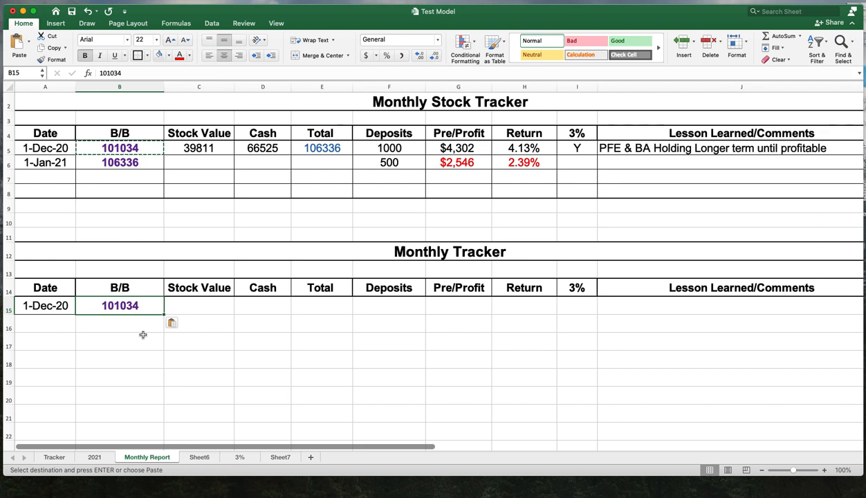
pyautogui.write('24000')
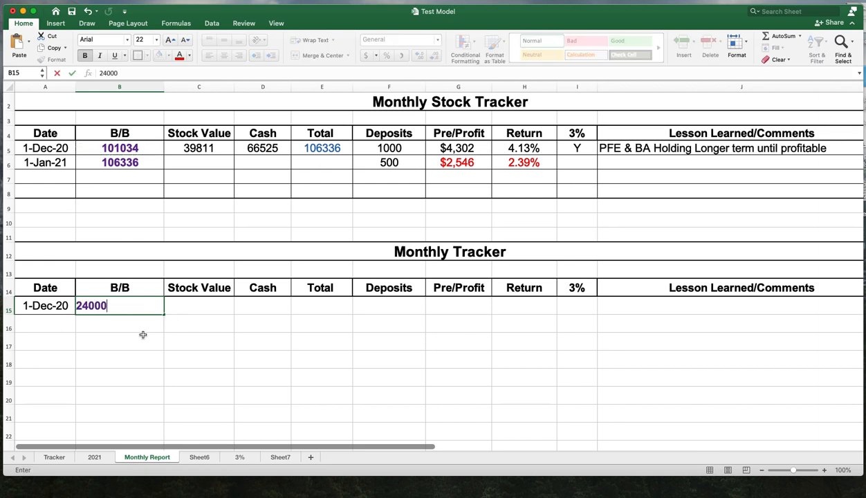
pyautogui.press('Return')
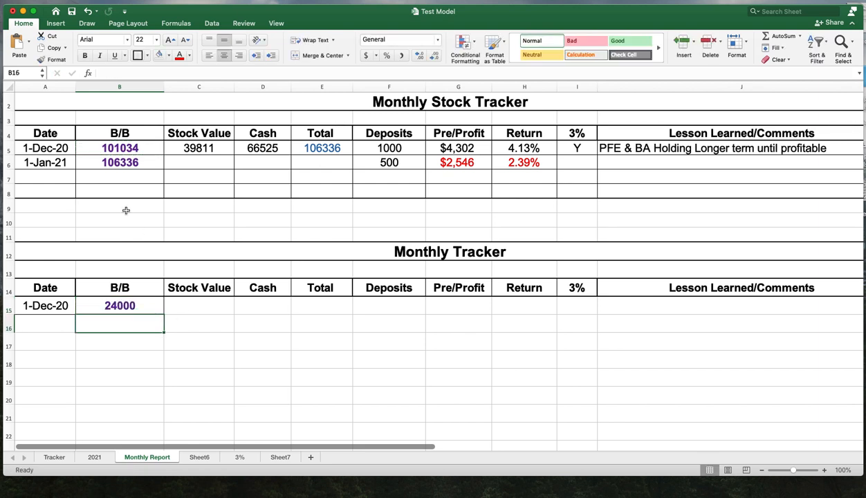
# - Enter 12000 as the Stock Value in C15
pyautogui.click(213, 149)
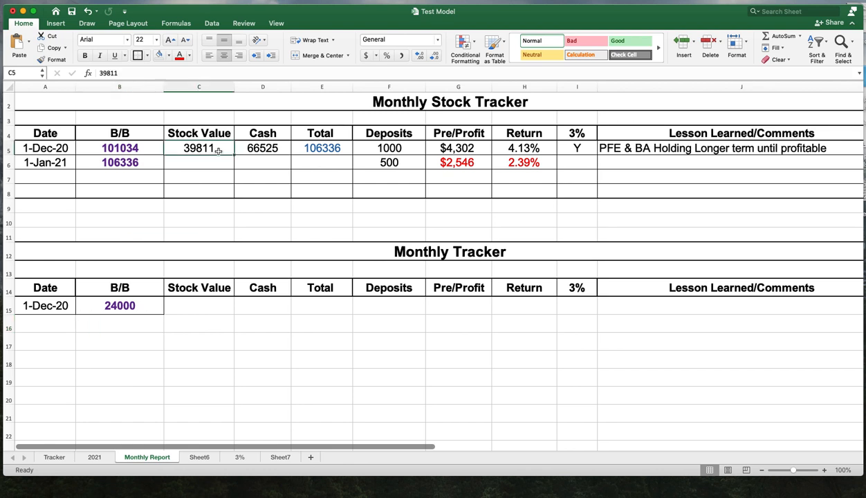
pyautogui.click(206, 306)
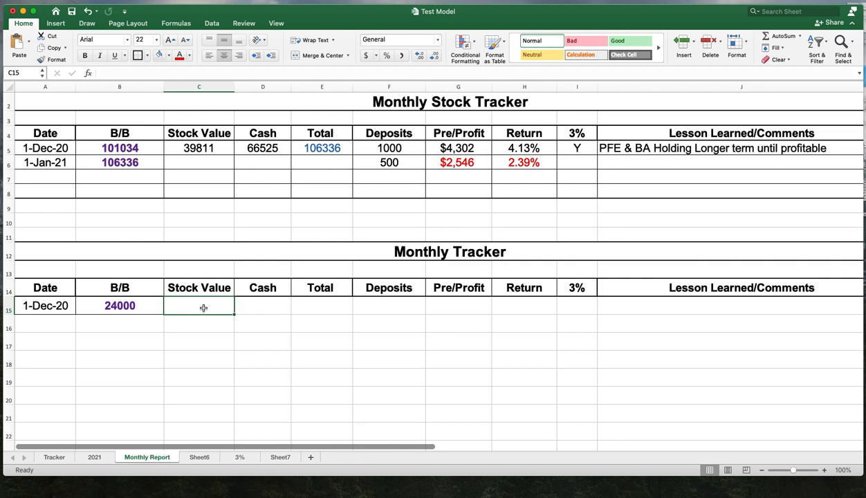
pyautogui.write('12000')
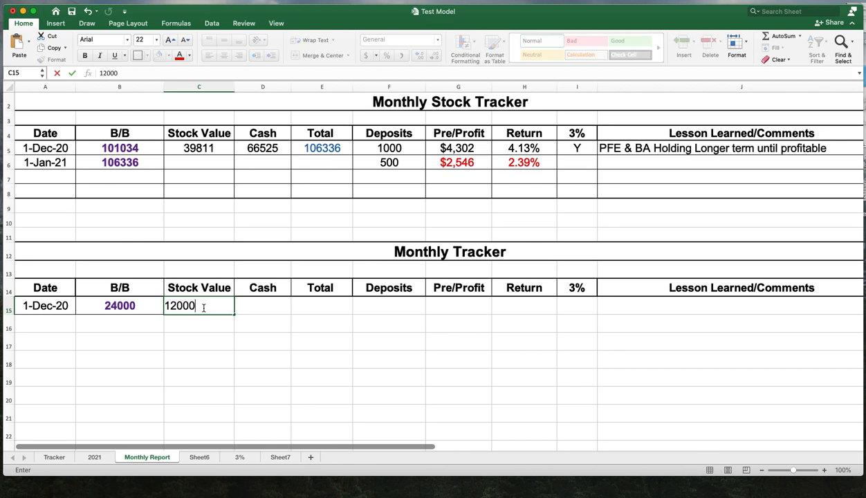
pyautogui.press('Return')
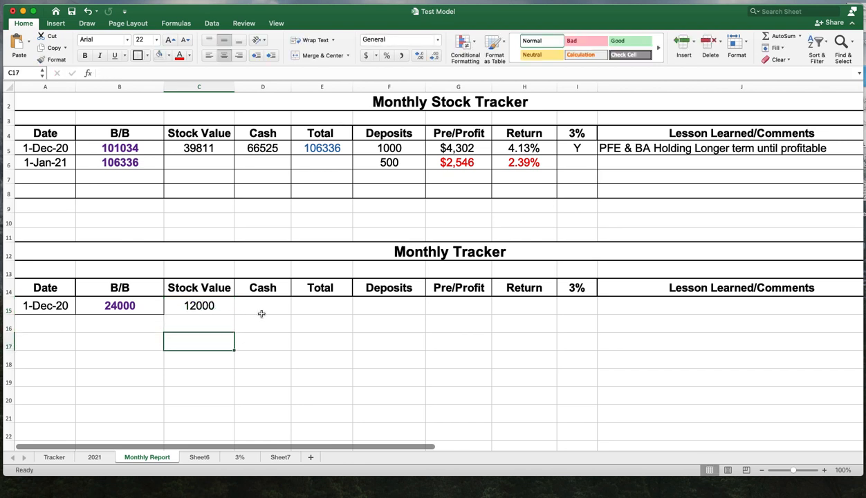
# - Enter 12000 as the Cash in D15
pyautogui.click(262, 314)
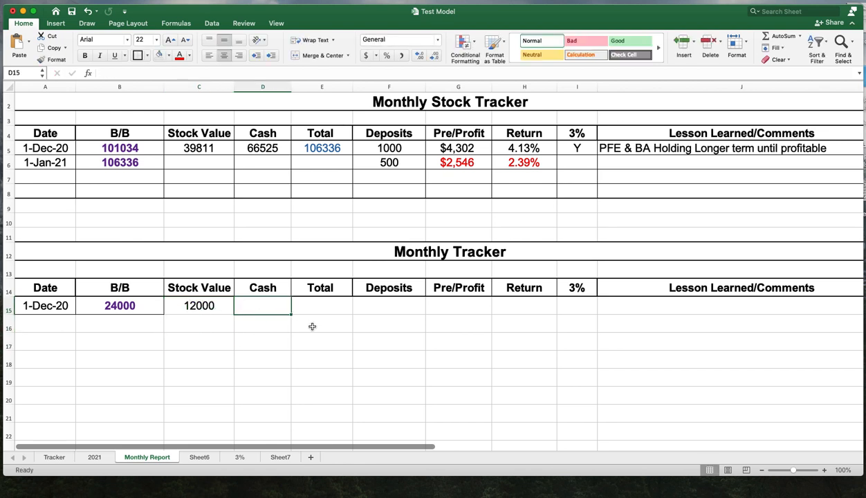
pyautogui.write('12000')
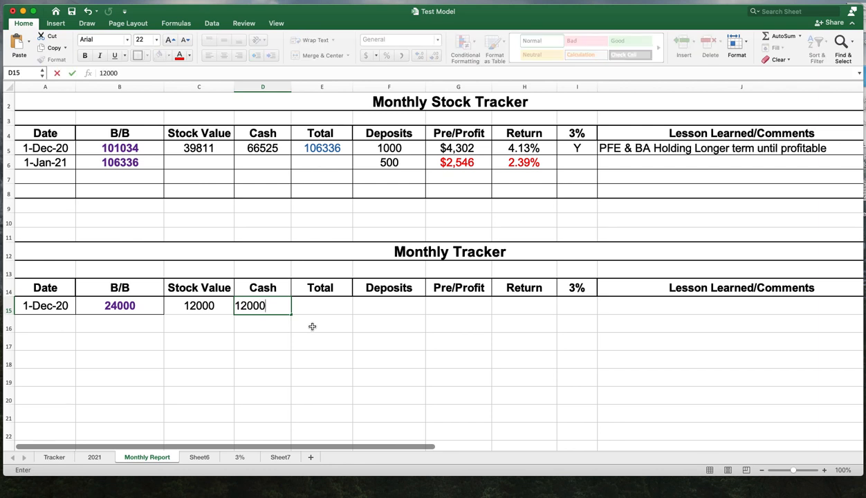
pyautogui.press('Return')
# - Use AutoSum on C15:E15 to total the stock value and cash in E15
pyautogui.click(329, 296)
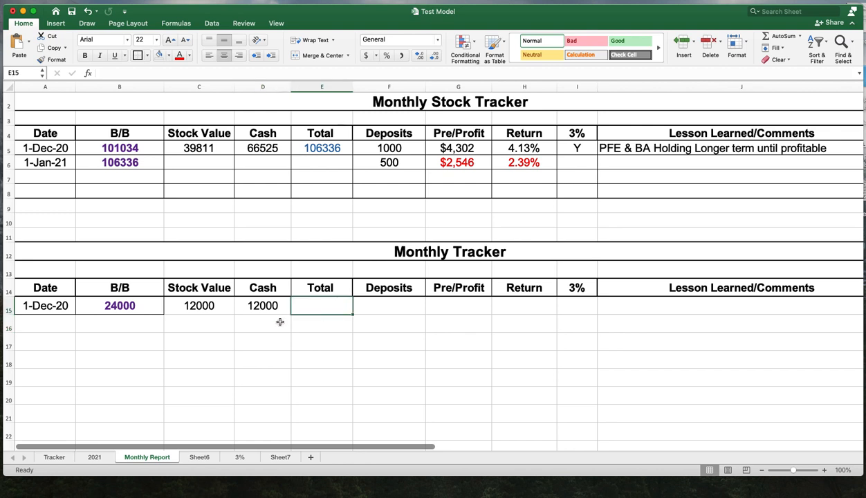
pyautogui.moveTo(190, 305); pyautogui.dragTo(322, 302)
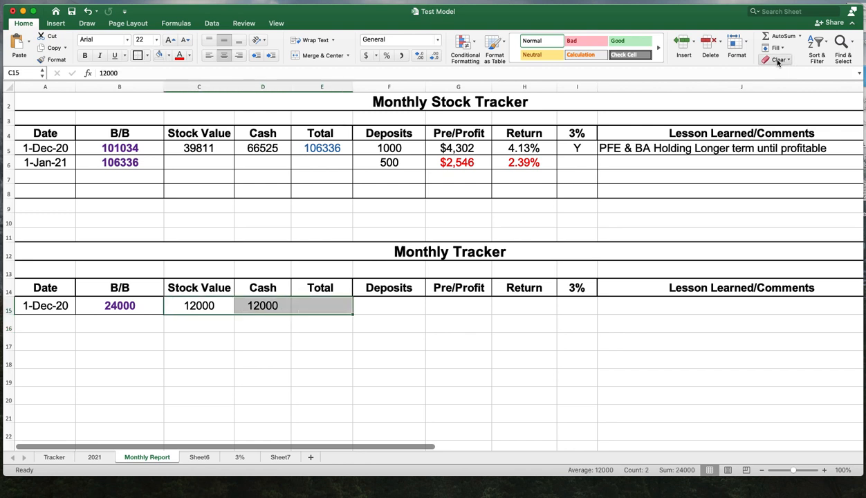
pyautogui.click(768, 36)
pyautogui.click(437, 323)
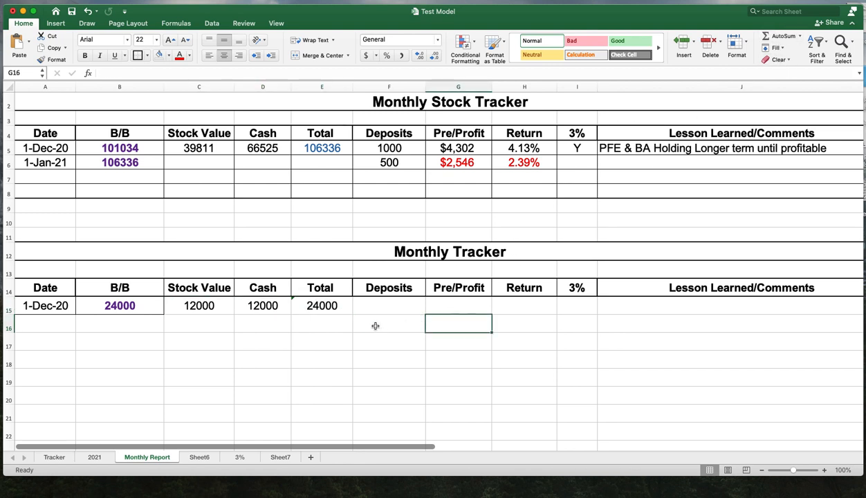
# - Set the Cash in D15 to 16000
pyautogui.click(363, 308)
pyautogui.click(323, 309)
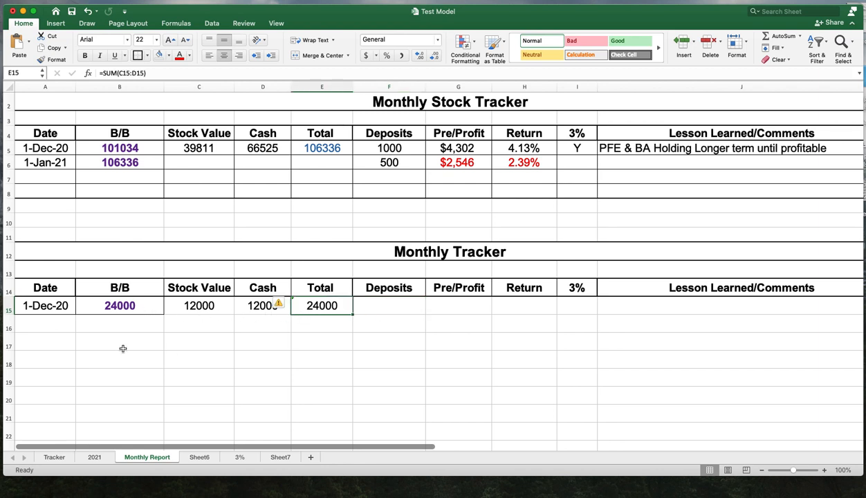
pyautogui.click(267, 307)
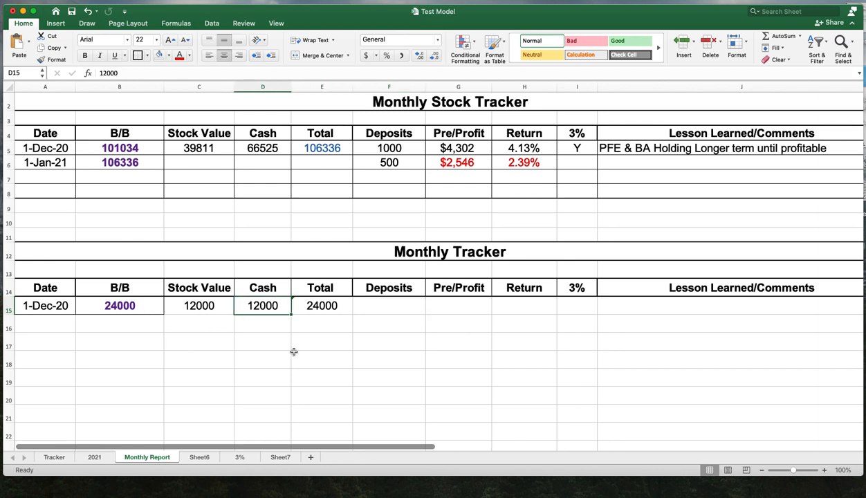
pyautogui.write('1600')
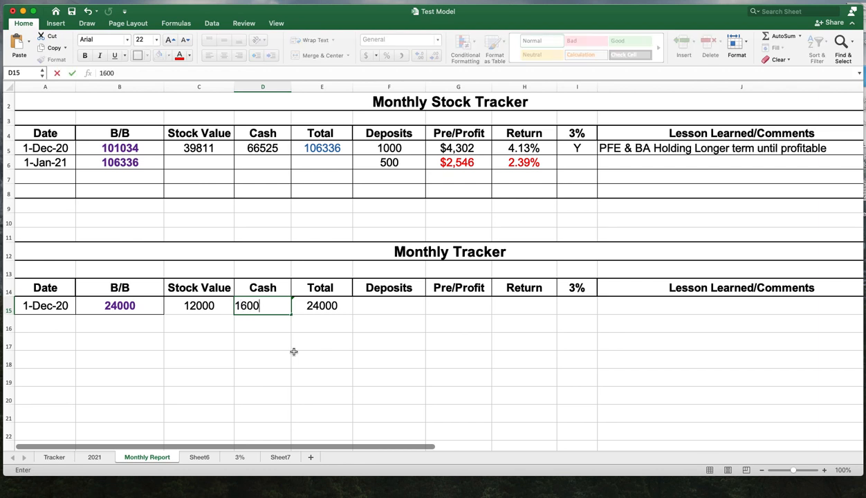
pyautogui.write('0')
pyautogui.press('Return')
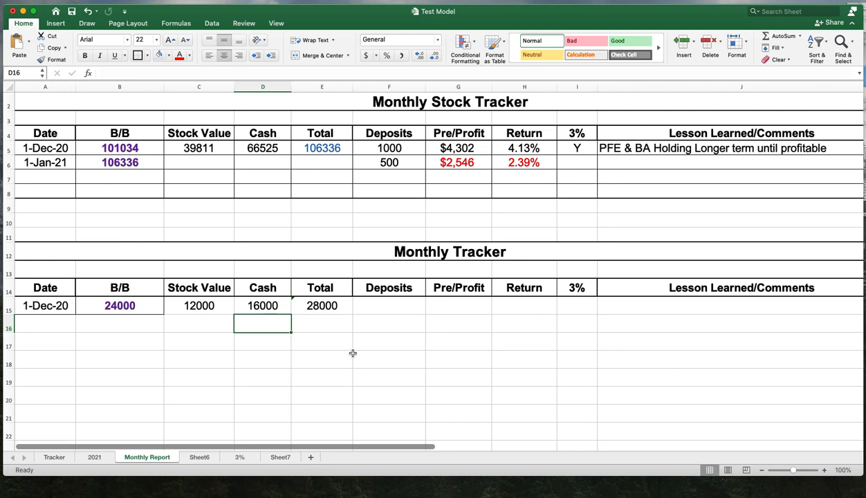
# - Enter 2000 as the Deposits in F15
pyautogui.click(321, 305)
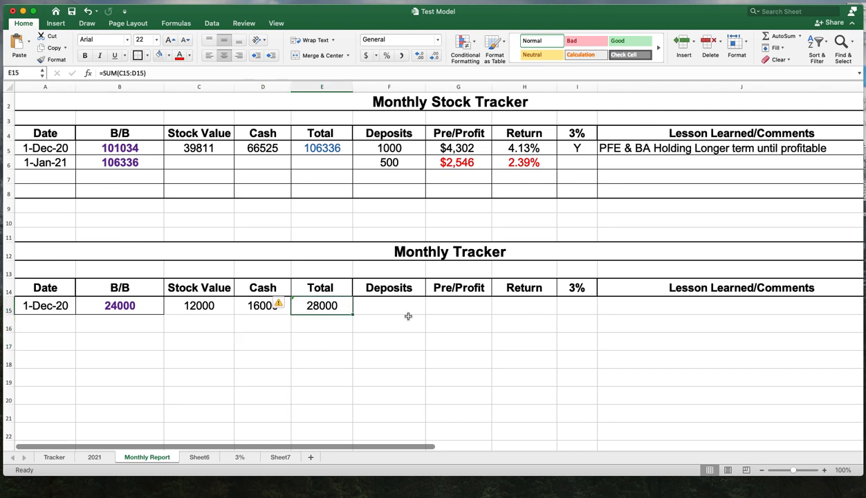
pyautogui.click(389, 305)
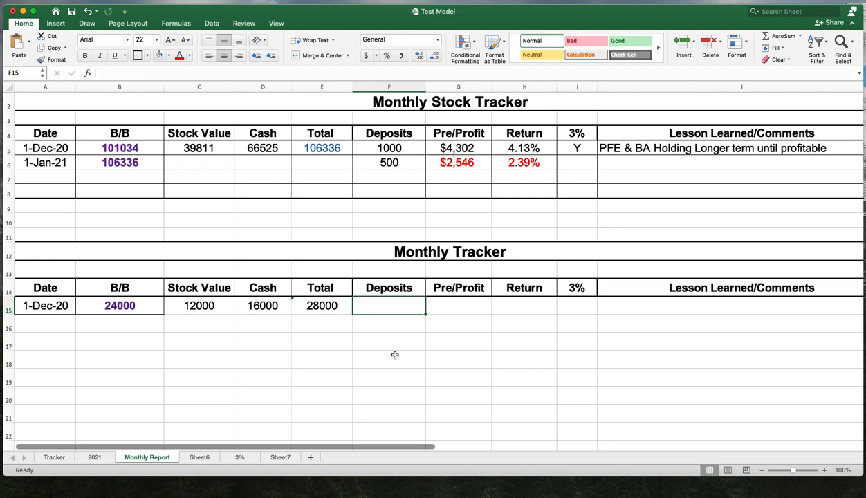
pyautogui.write('2000')
pyautogui.press('Return')
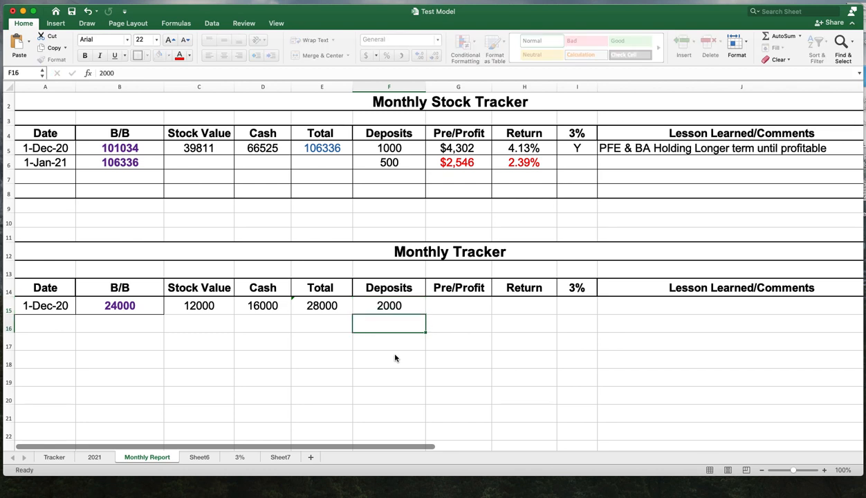
# - Review the B/B, Total and Deposits cells of the new December row
pyautogui.click(464, 310)
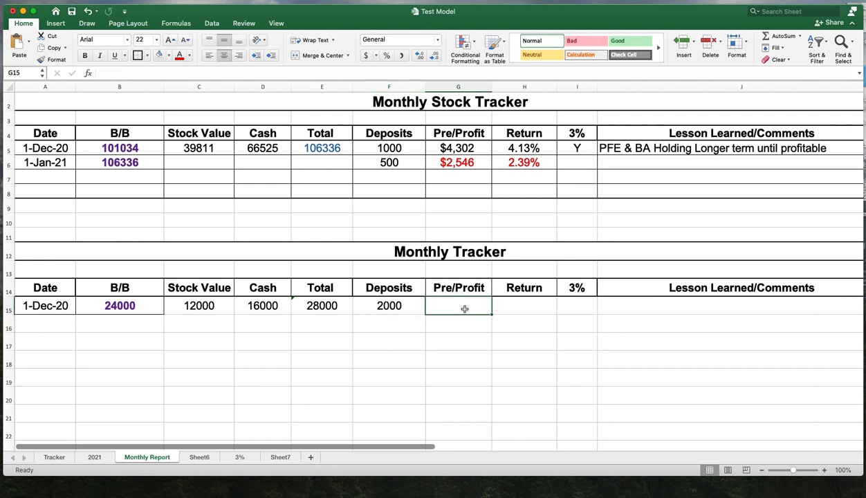
pyautogui.click(384, 306)
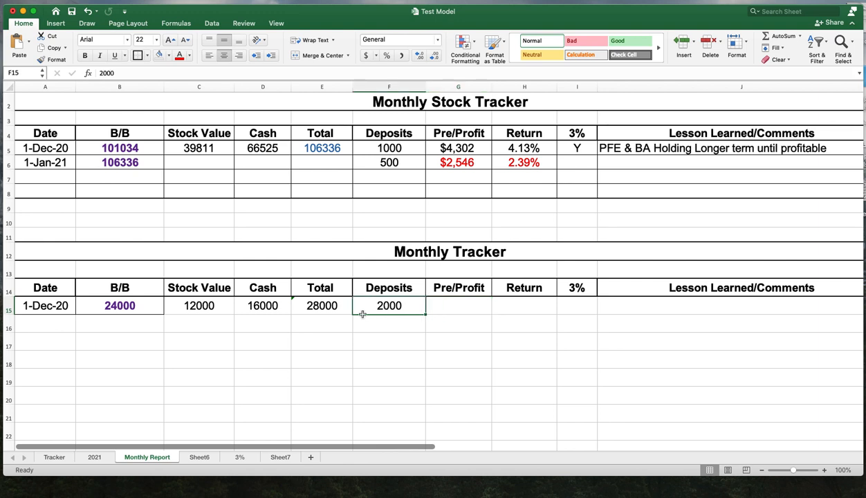
pyautogui.click(317, 311)
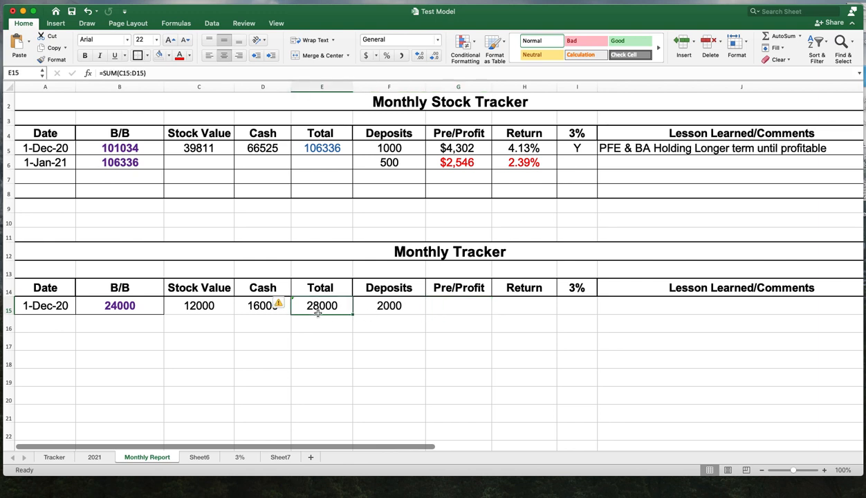
pyautogui.click(389, 305)
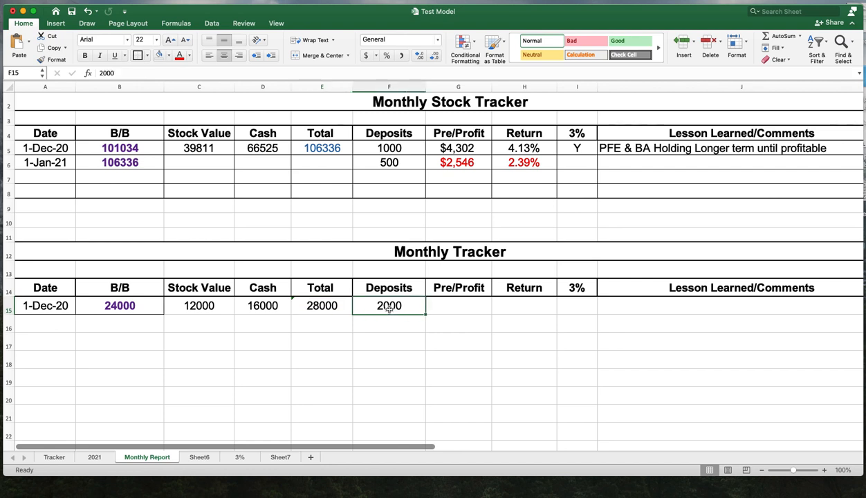
pyautogui.click(111, 306)
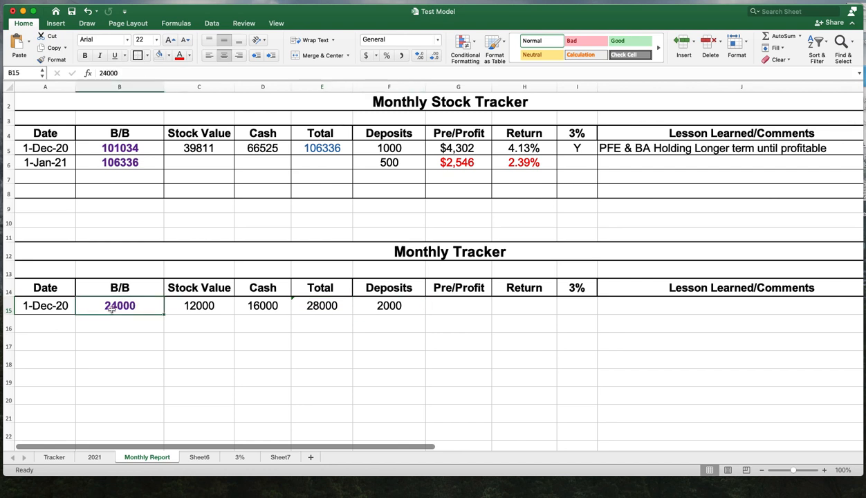
pyautogui.click(388, 307)
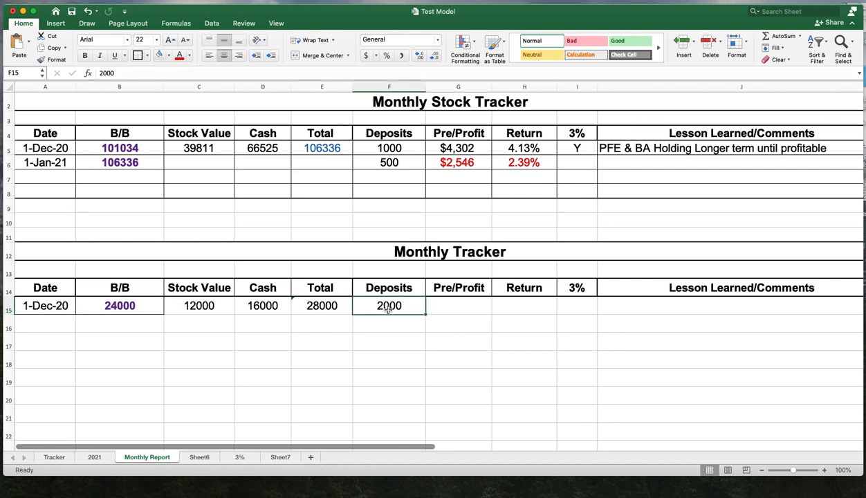
pyautogui.click(319, 312)
# - Enter $2000 as the Pre/Profit in G15
pyautogui.press('Right')
pyautogui.press('Right')
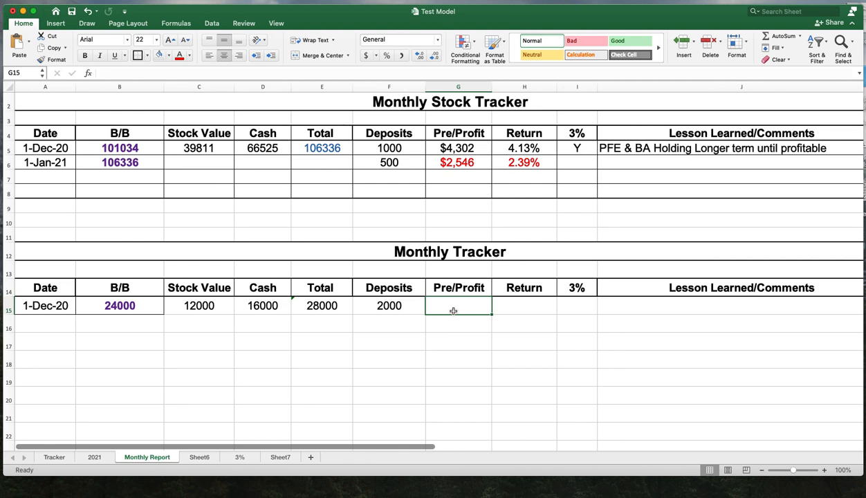
pyautogui.write('$')
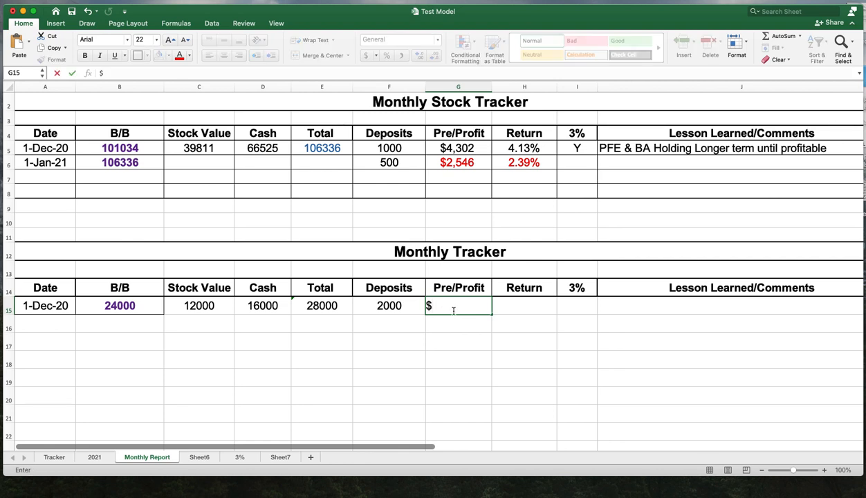
pyautogui.write('2000')
pyautogui.press('Return')
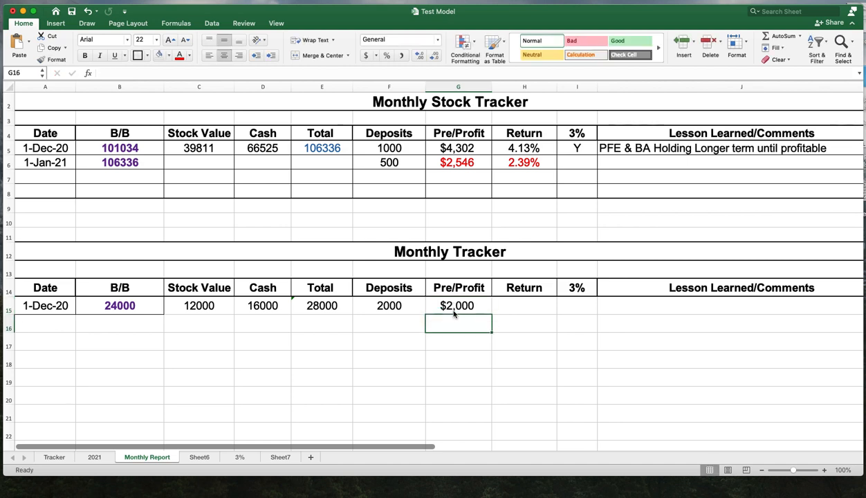
pyautogui.click(500, 306)
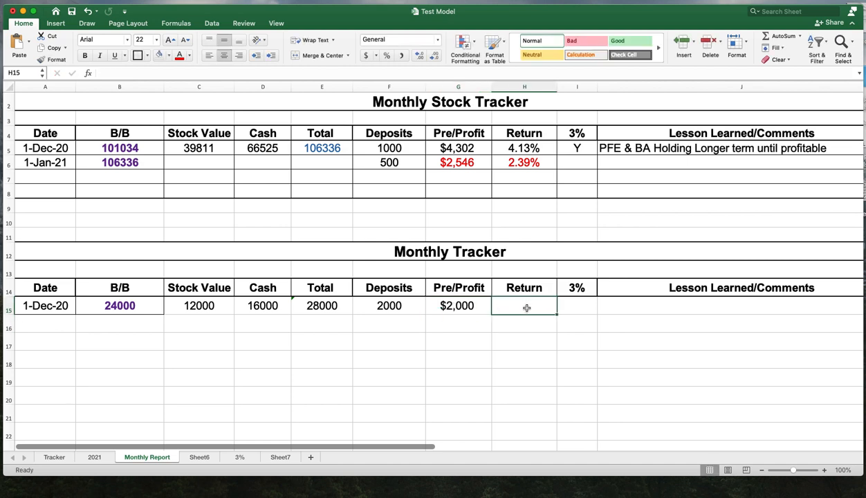
# - Enter 2000 as a scratch value in E17 below the December row
pyautogui.click(582, 307)
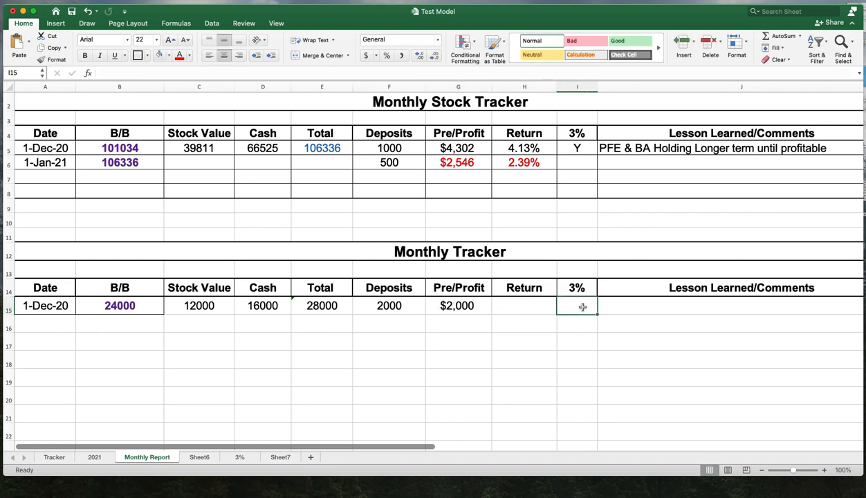
pyautogui.click(527, 310)
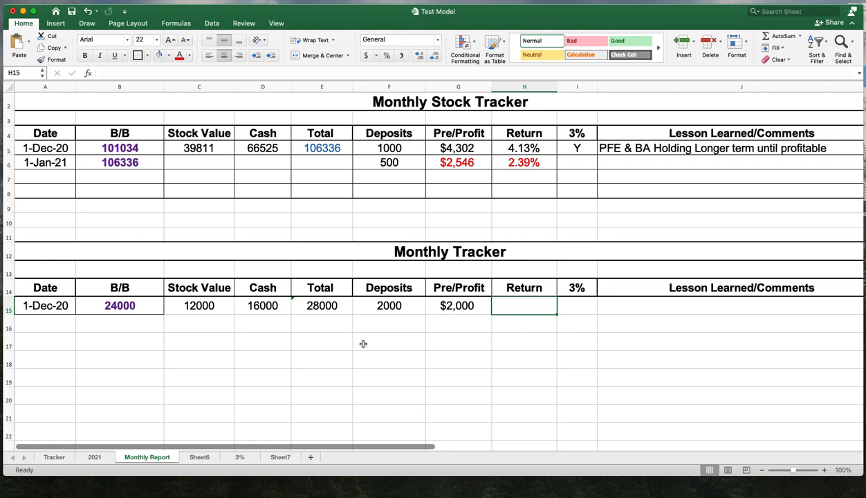
pyautogui.click(321, 344)
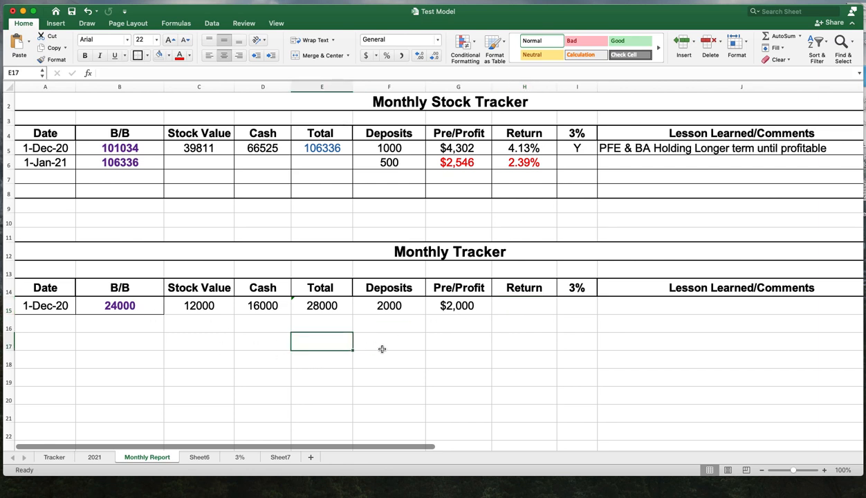
pyautogui.write('2000')
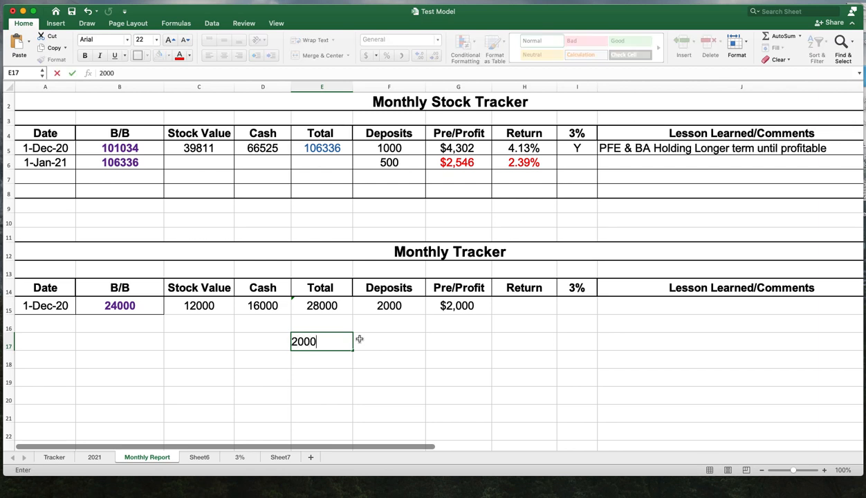
pyautogui.press('Return')
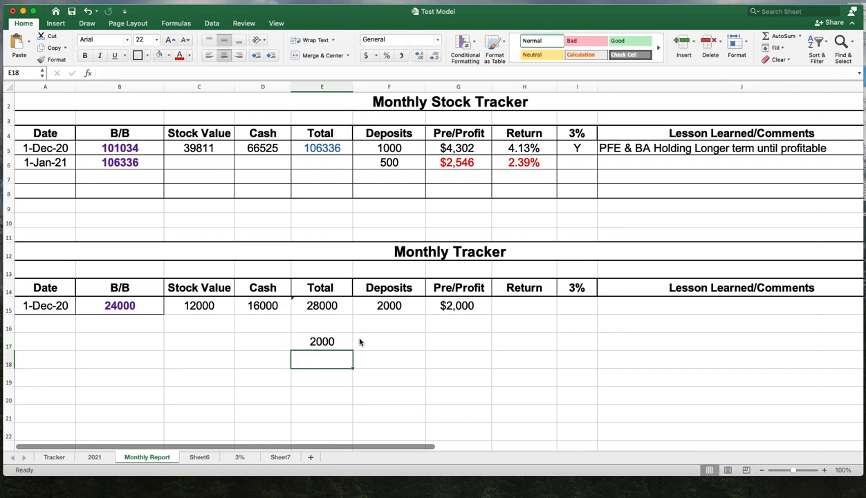
pyautogui.press('Return')
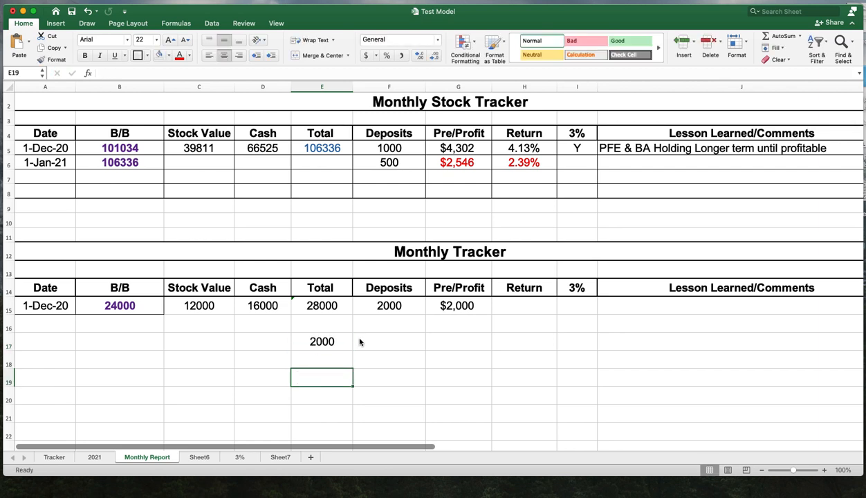
# - Enter the formula =E17/B15 in E19 to work out the return ratio
pyautogui.write('=')
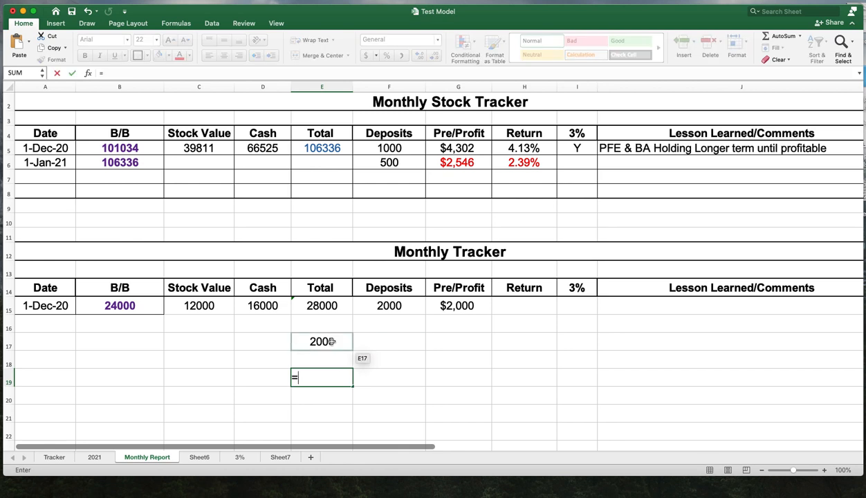
pyautogui.click(331, 342)
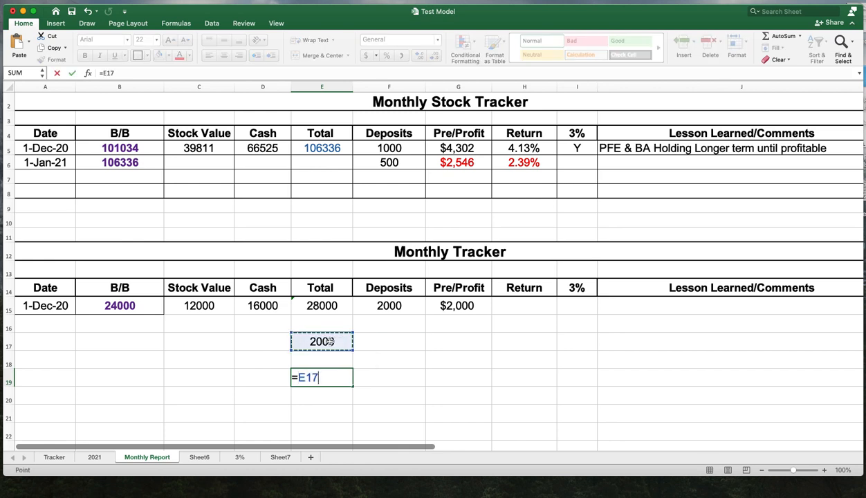
pyautogui.write('/')
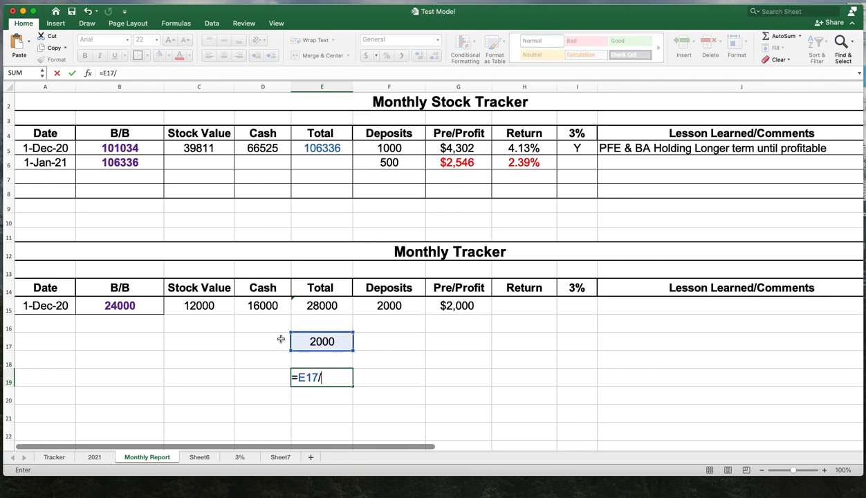
pyautogui.click(128, 308)
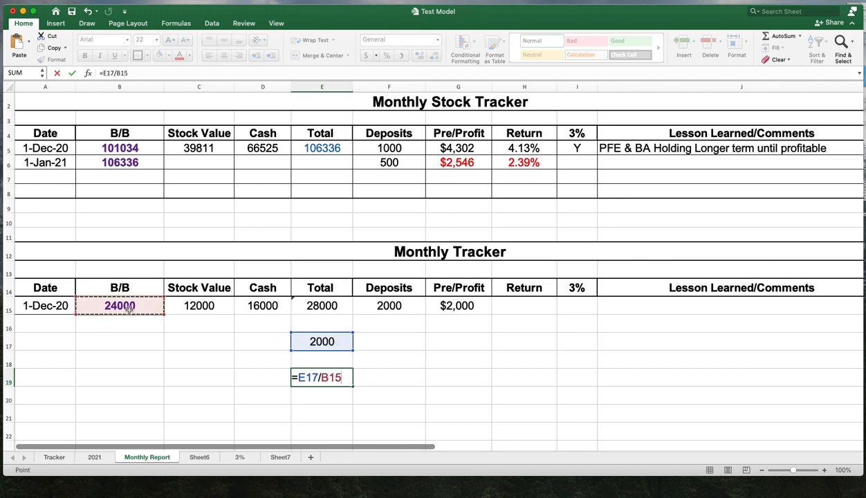
pyautogui.press('Return')
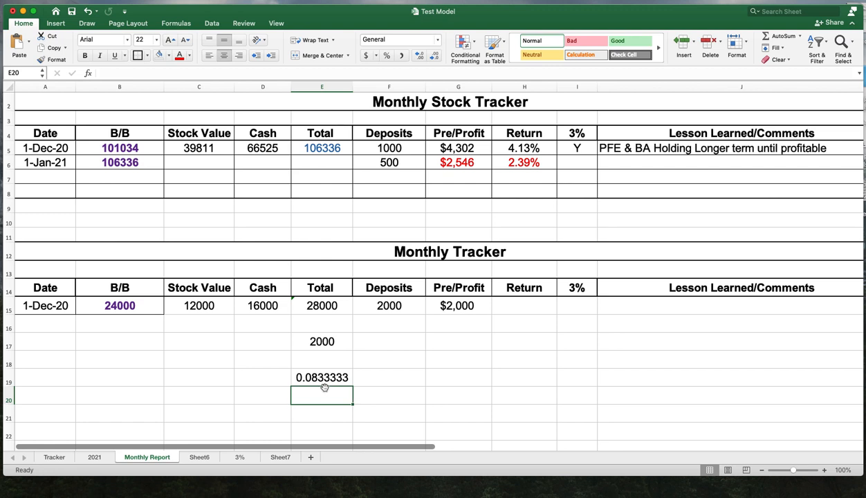
# - Enter 8.33% as the Return in H15
pyautogui.click(528, 306)
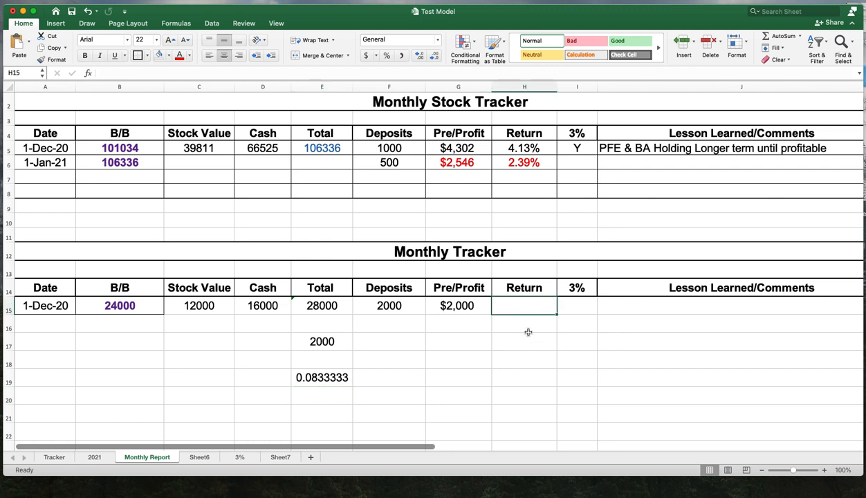
pyautogui.write('8.33')
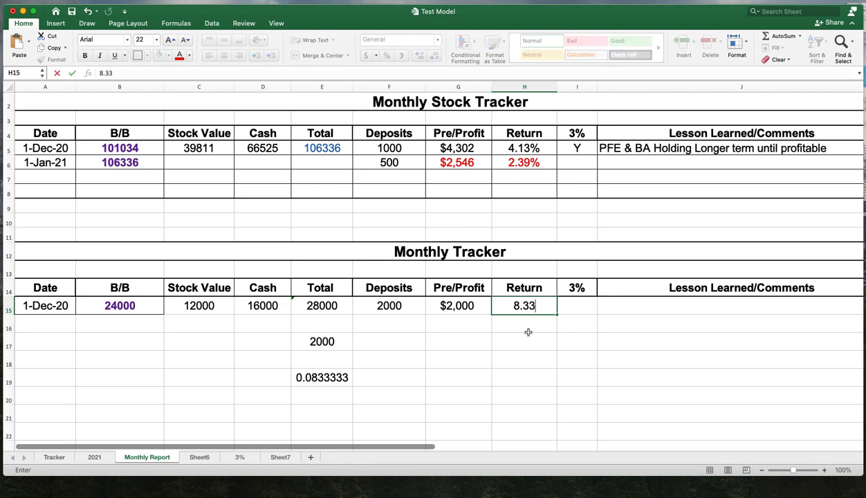
pyautogui.write('%')
pyautogui.press('Return')
# - Mark the 3% column of the December row (I15) with Y
pyautogui.click(574, 306)
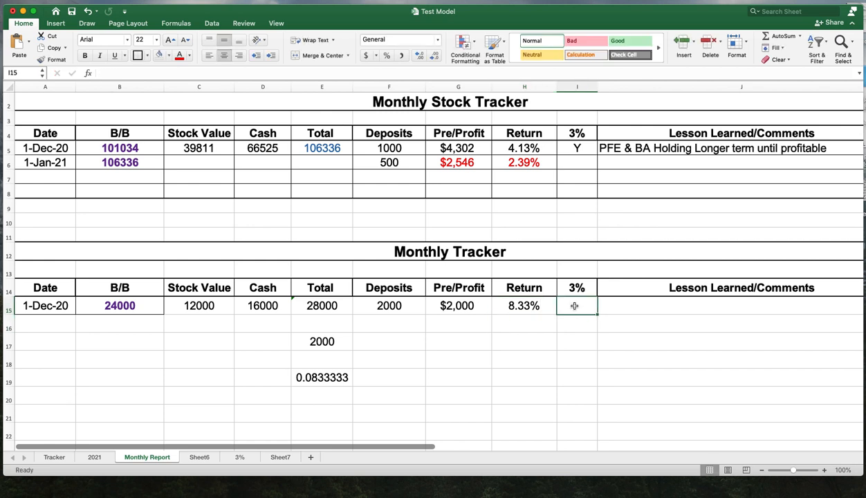
pyautogui.click(571, 286)
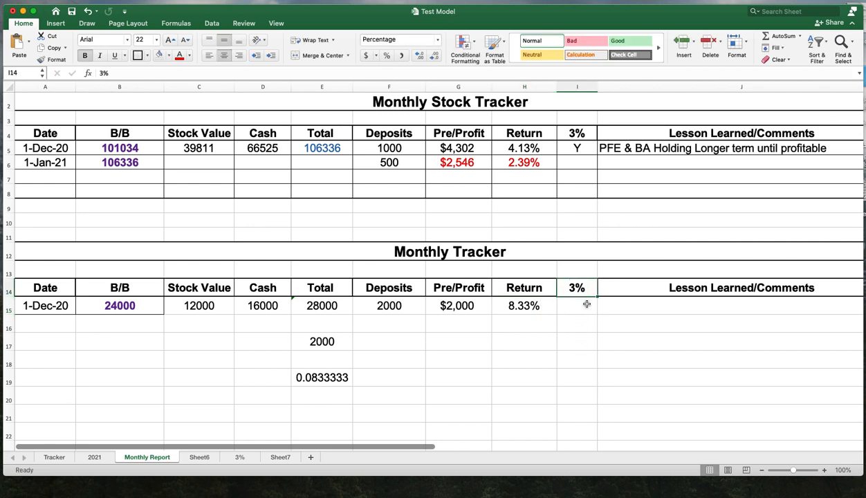
pyautogui.click(579, 311)
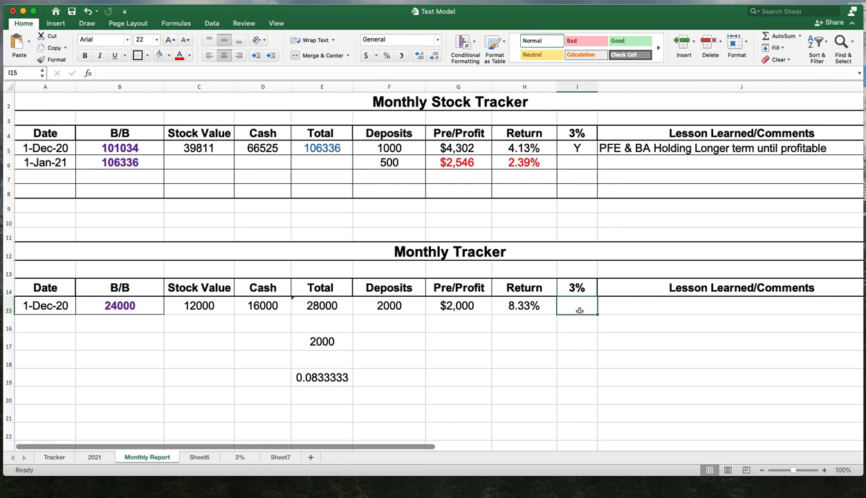
pyautogui.write('Y')
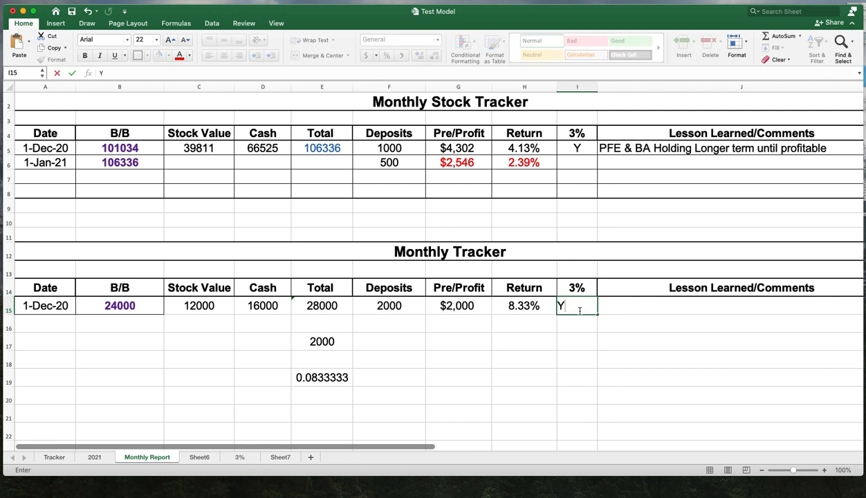
pyautogui.press('Return')
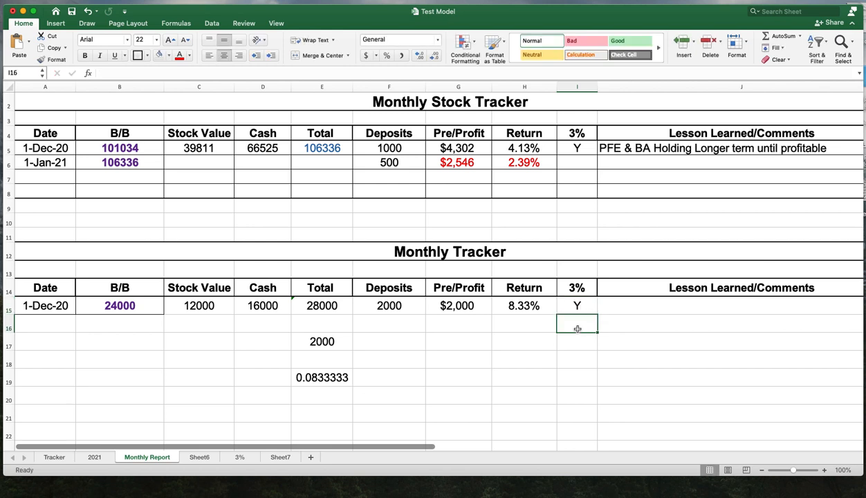
# - Enter the comment "BA hold over position due to drop in price.." in J15 and left-align it
pyautogui.click(702, 307)
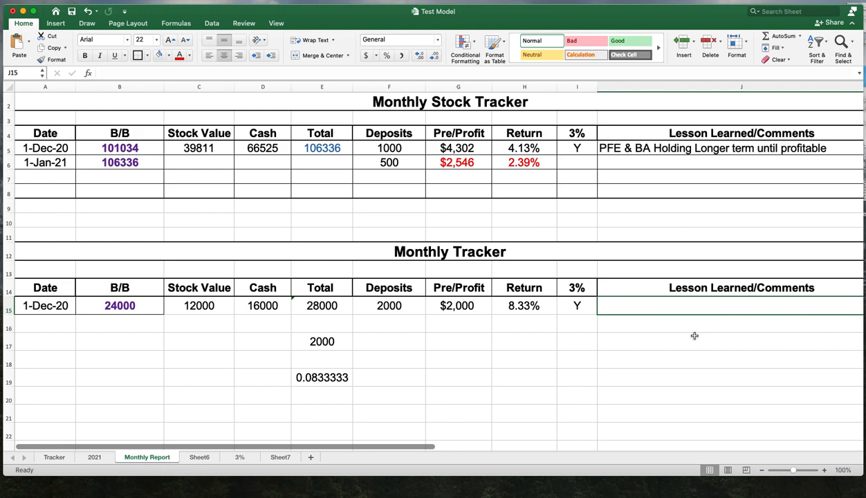
pyautogui.write('BA')
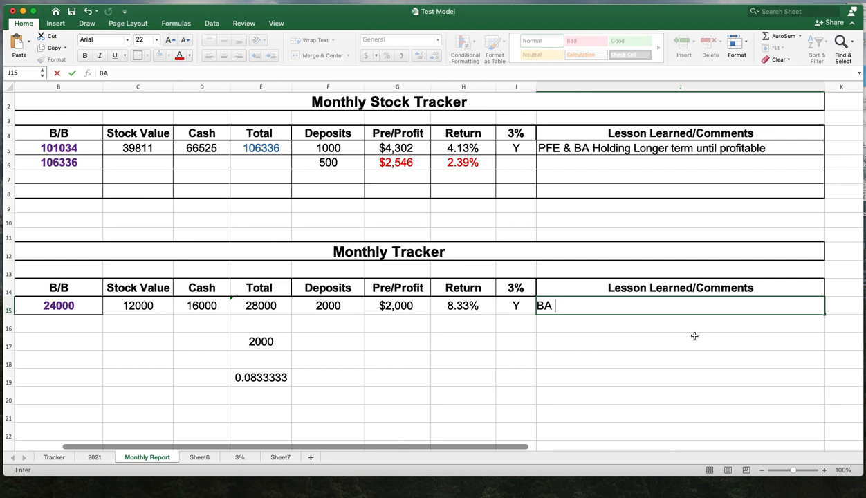
pyautogui.write('hold over positio')
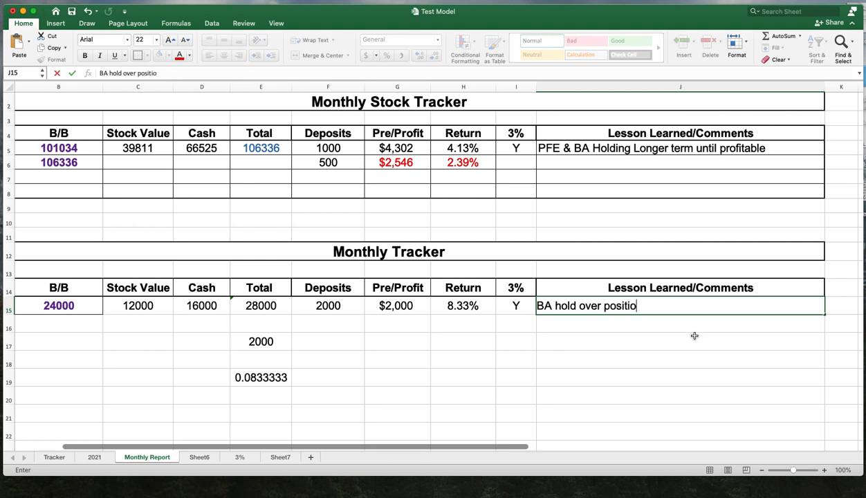
pyautogui.write('n due to drop in price..')
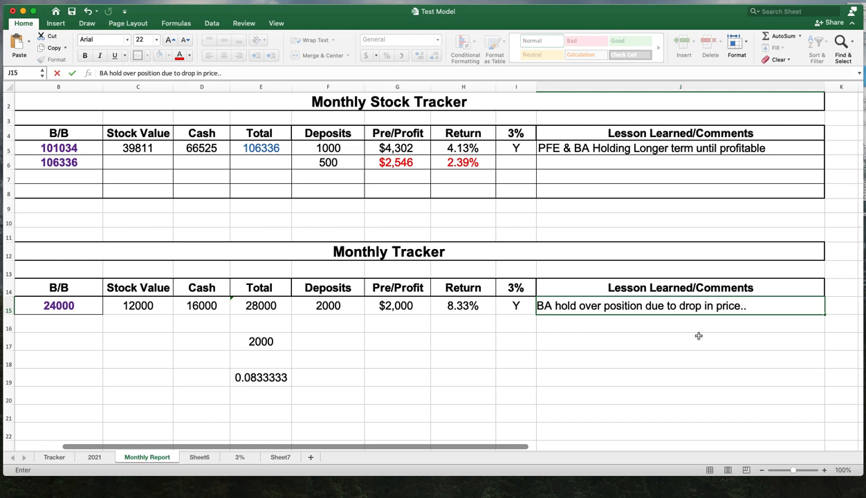
pyautogui.click(696, 339)
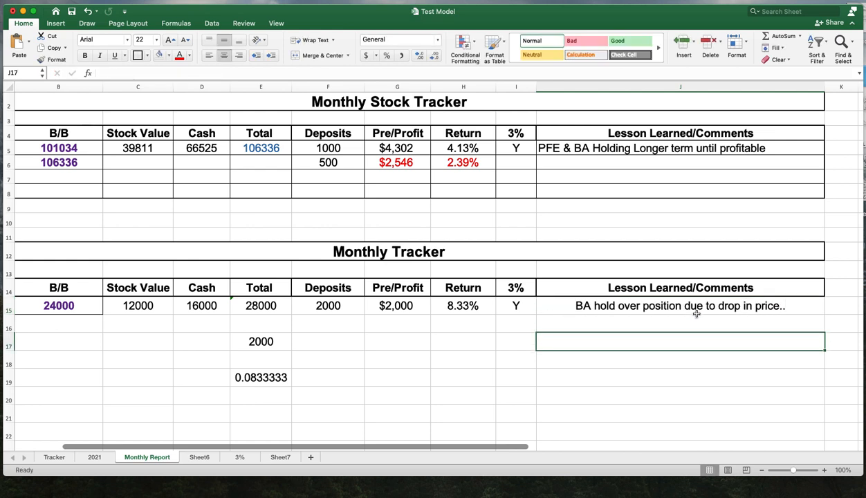
pyautogui.click(696, 310)
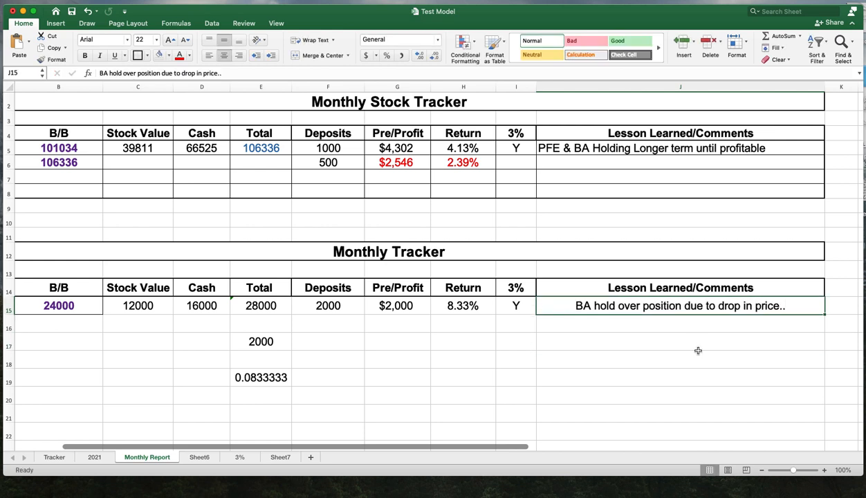
pyautogui.click(208, 56)
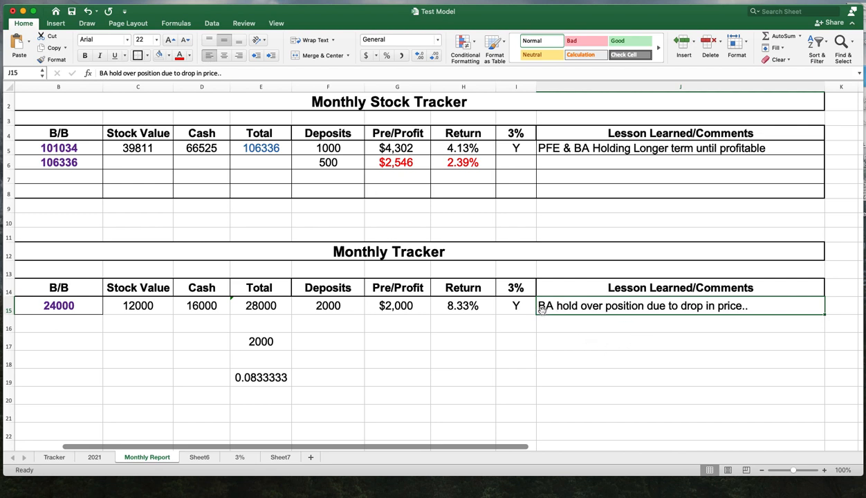
# - Clear the scratch calculations from E17 to E19 below the Monthly Tracker table
pyautogui.click(597, 374)
pyautogui.moveTo(280, 342); pyautogui.dragTo(284, 376)
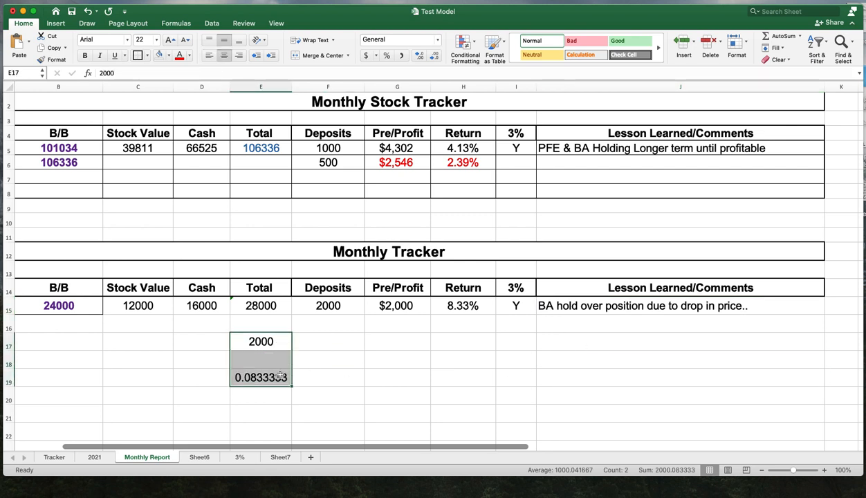
pyautogui.press('Delete')
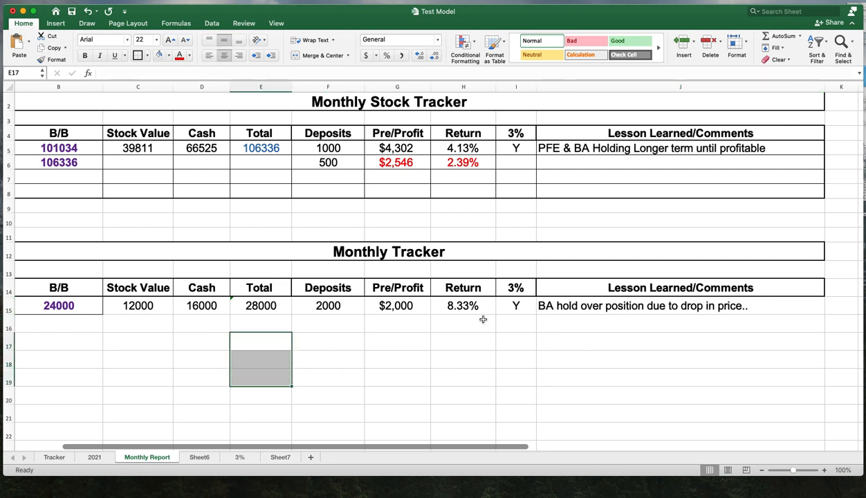
# - Apply all borders to the Monthly Tracker data area from B15 to J20
pyautogui.click(476, 311)
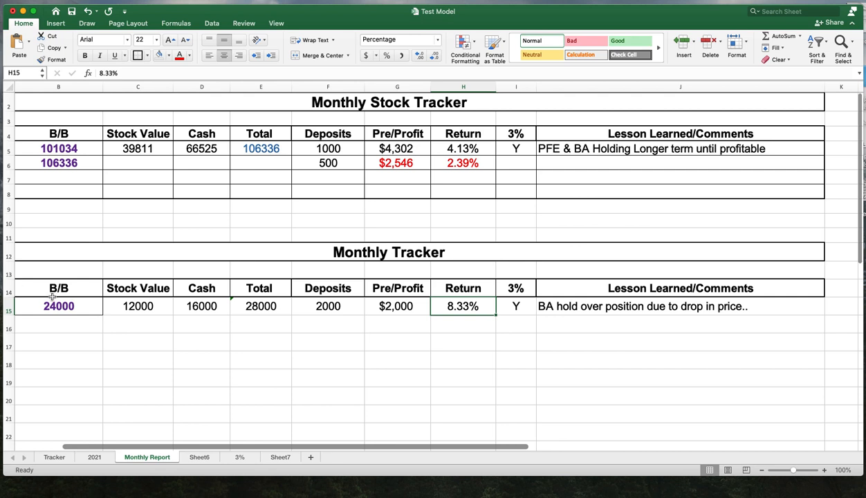
pyautogui.moveTo(52, 306); pyautogui.dragTo(681, 401)
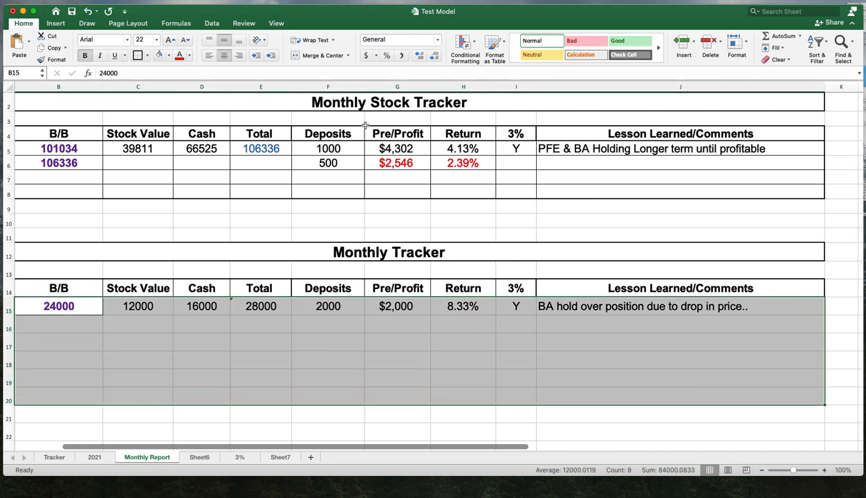
pyautogui.click(146, 56)
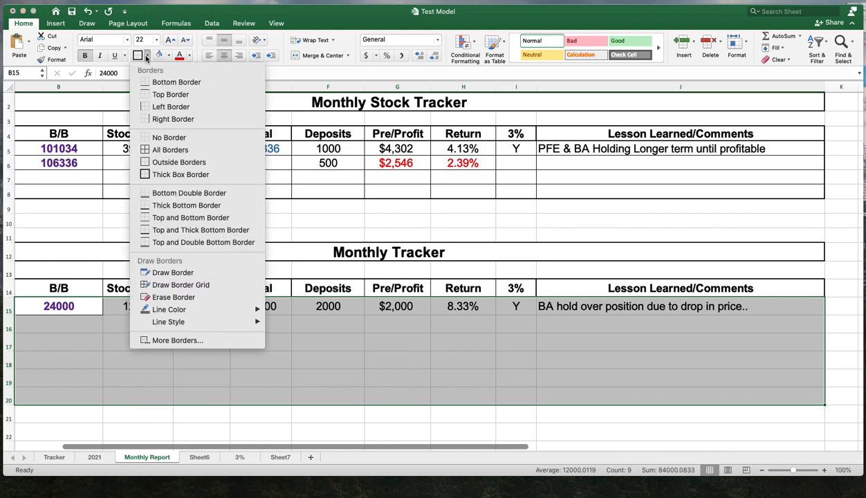
pyautogui.click(166, 150)
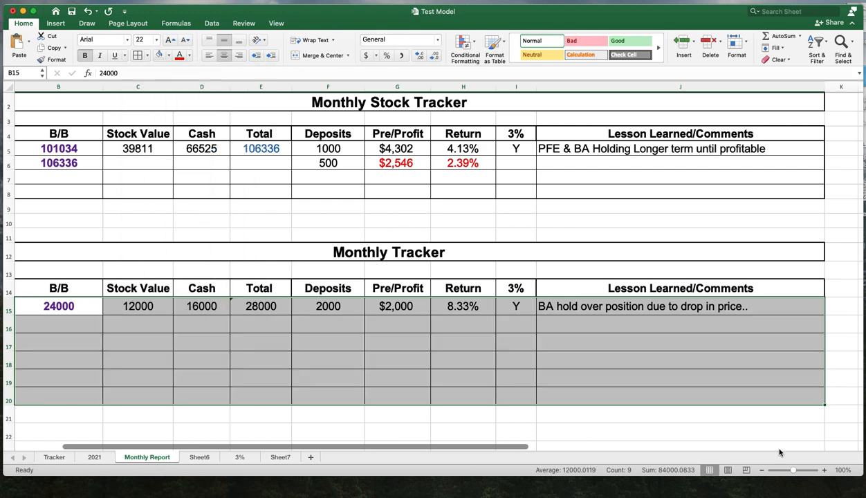
pyautogui.click(737, 427)
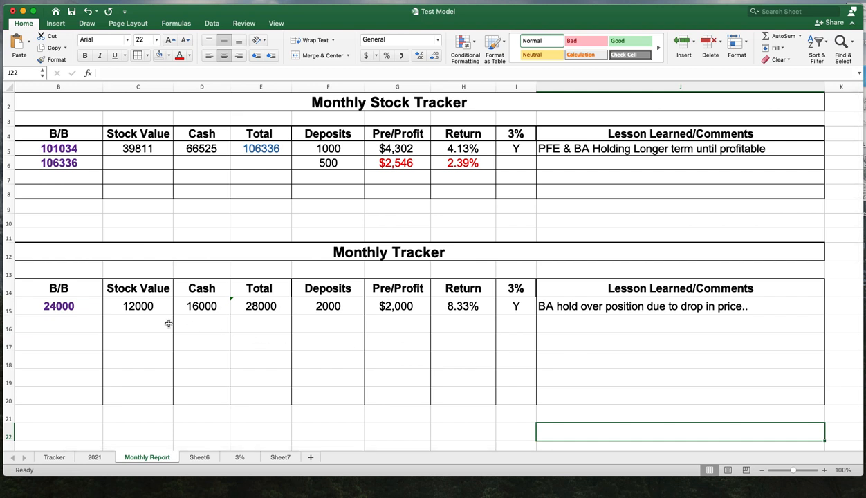
# - Add a thick box border around the Monthly Tracker data area B15:J20
pyautogui.moveTo(40, 305); pyautogui.dragTo(657, 398)
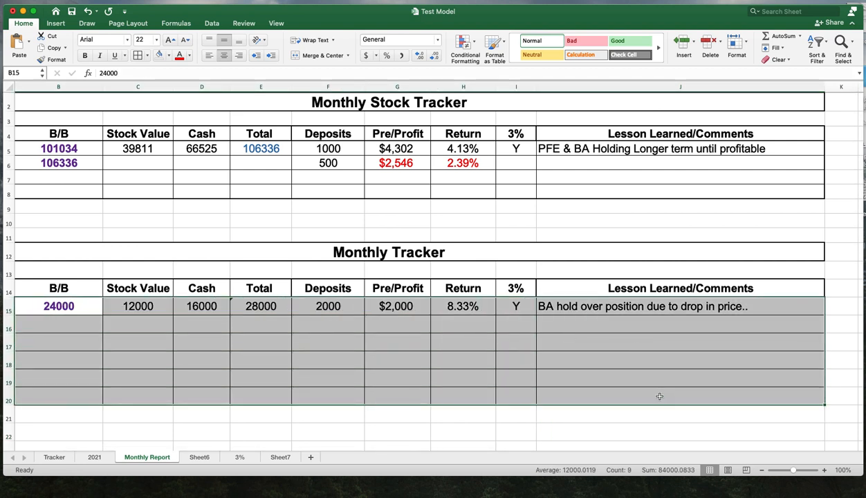
pyautogui.click(146, 55)
pyautogui.click(173, 175)
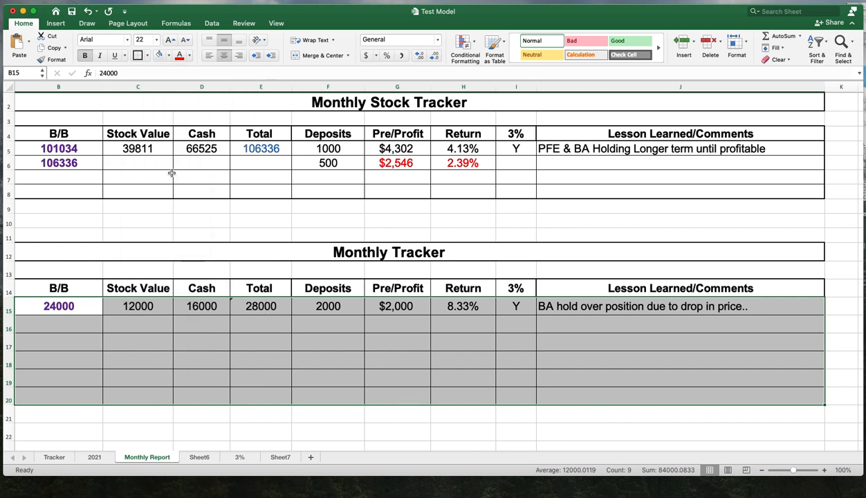
pyautogui.click(750, 435)
pyautogui.scroll(-2, 750, 435)
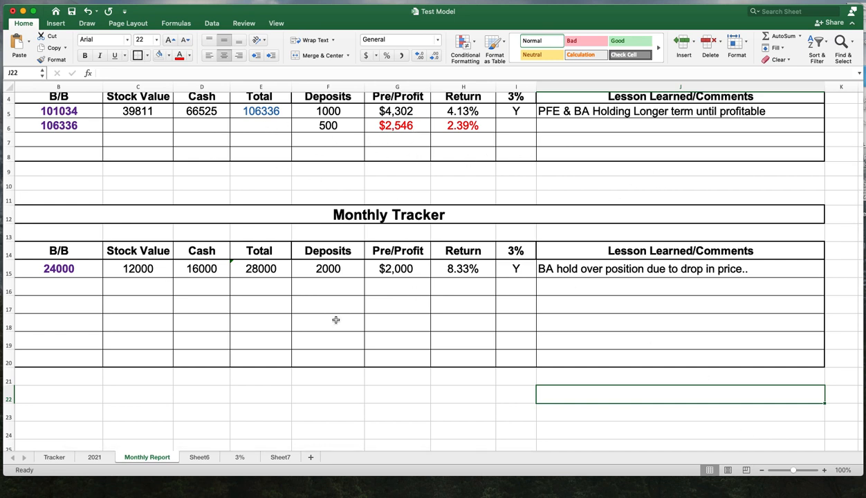
# - Enter 28000 as the next month's B/B in B16
pyautogui.click(246, 270)
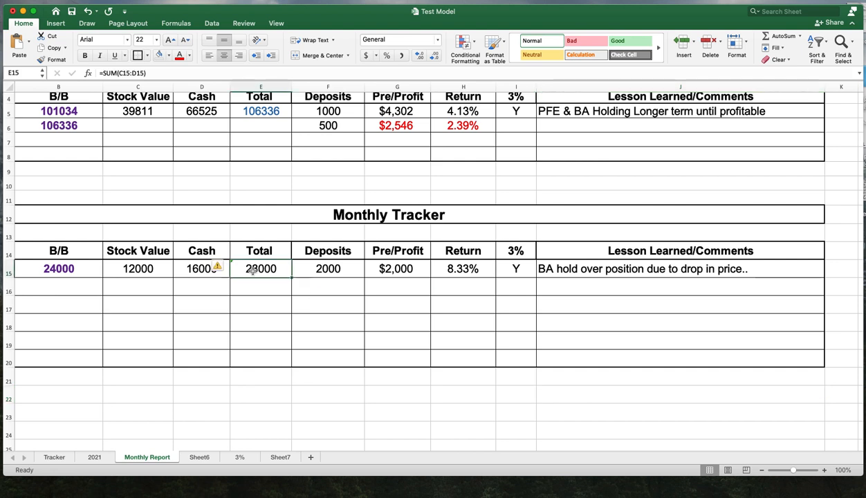
pyautogui.click(47, 288)
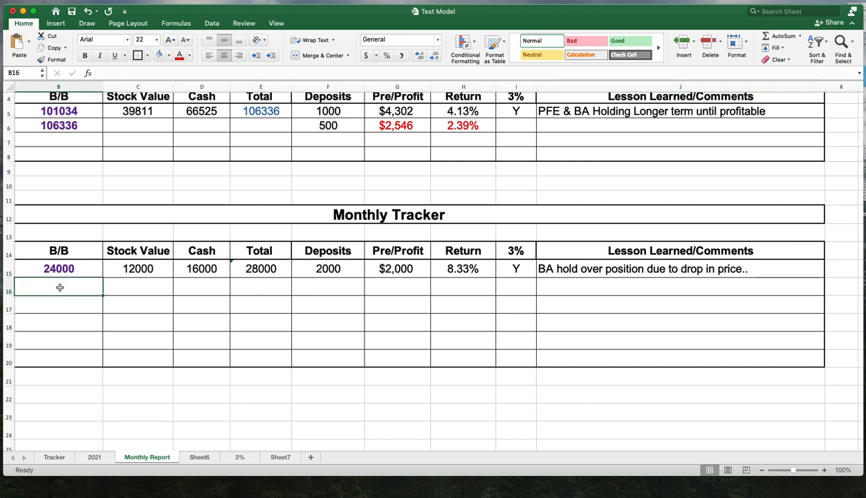
pyautogui.write('2800')
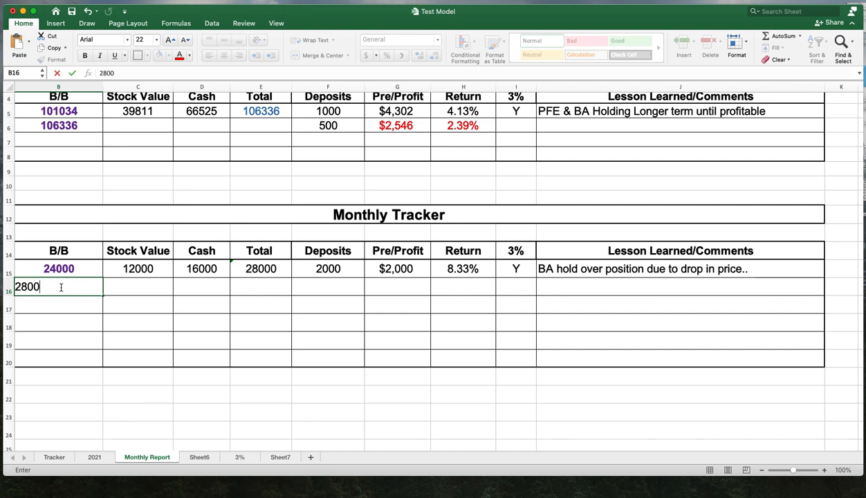
pyautogui.write('0')
pyautogui.press('Return')
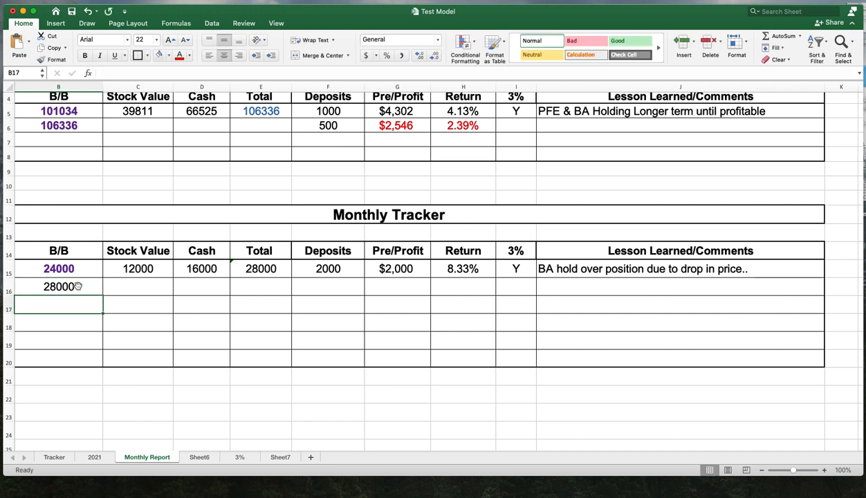
# - Format the B16 balance in bold purple to match the cell above
pyautogui.click(78, 287)
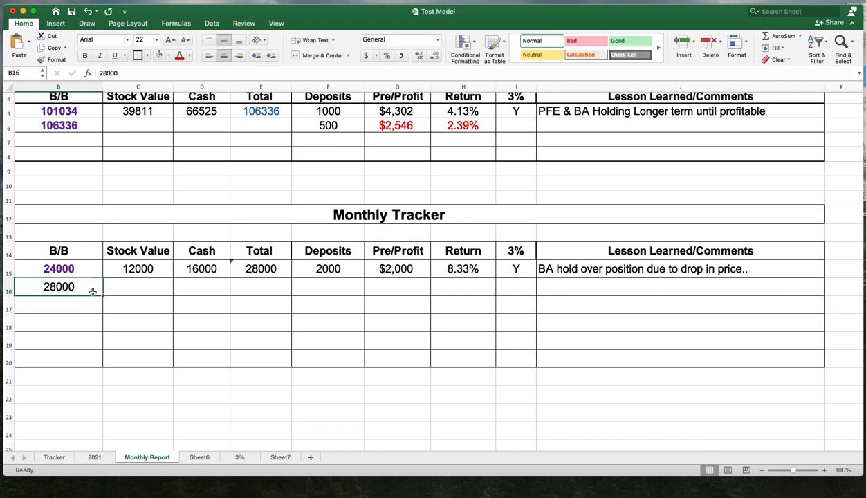
pyautogui.click(190, 61)
pyautogui.click(264, 171)
pyautogui.click(85, 56)
pyautogui.press('Tab')
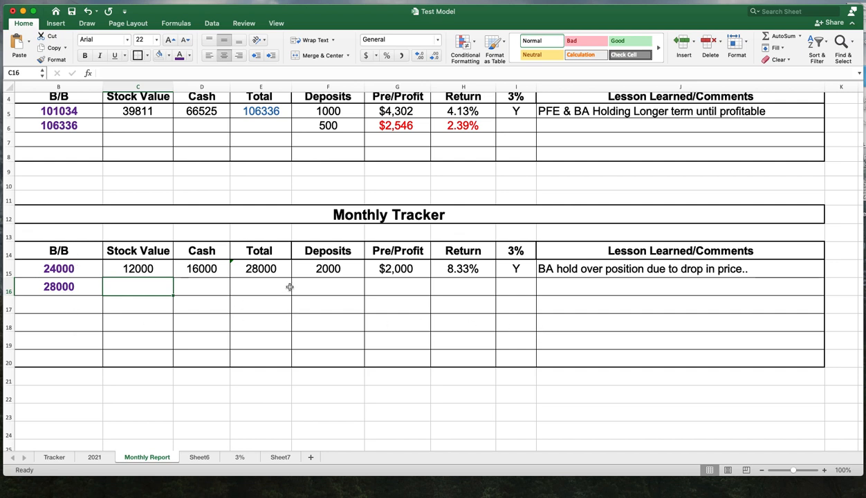
# - Change the font colour of the Total in E15 to blue
pyautogui.click(279, 269)
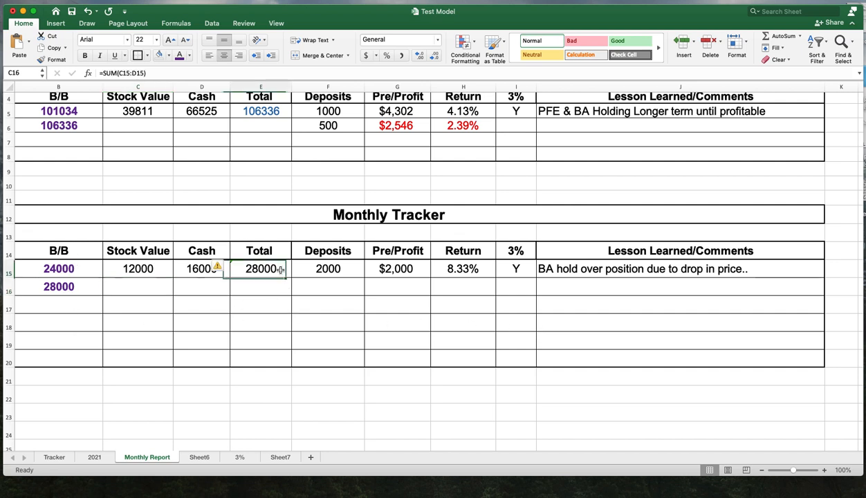
pyautogui.click(191, 56)
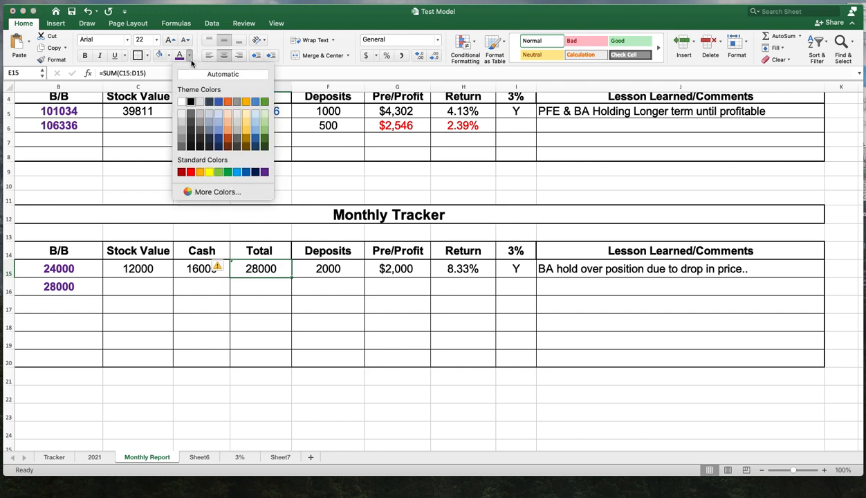
pyautogui.click(240, 173)
pyautogui.click(440, 304)
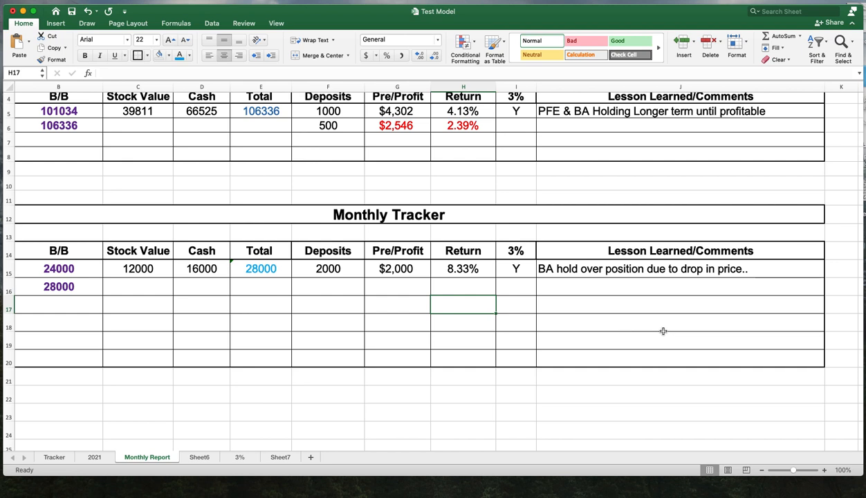
# - Colour the Pre/Profit and Return values in G15:H15 green
pyautogui.click(406, 284)
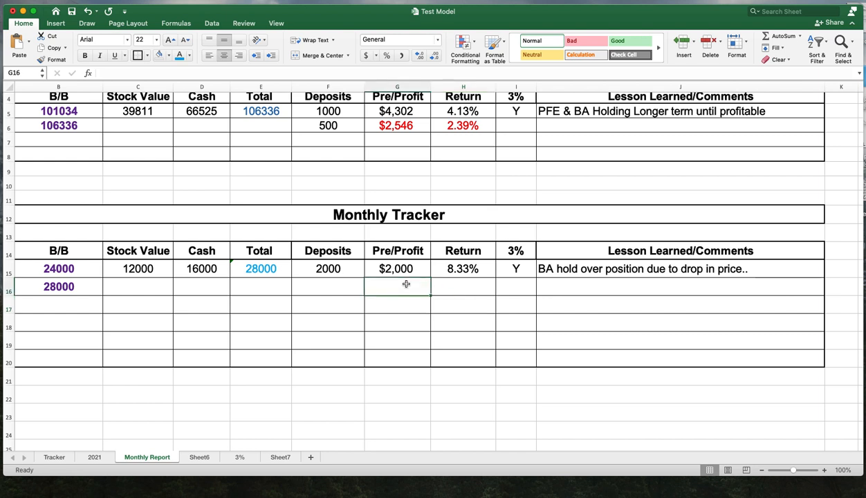
pyautogui.moveTo(408, 269); pyautogui.dragTo(467, 270)
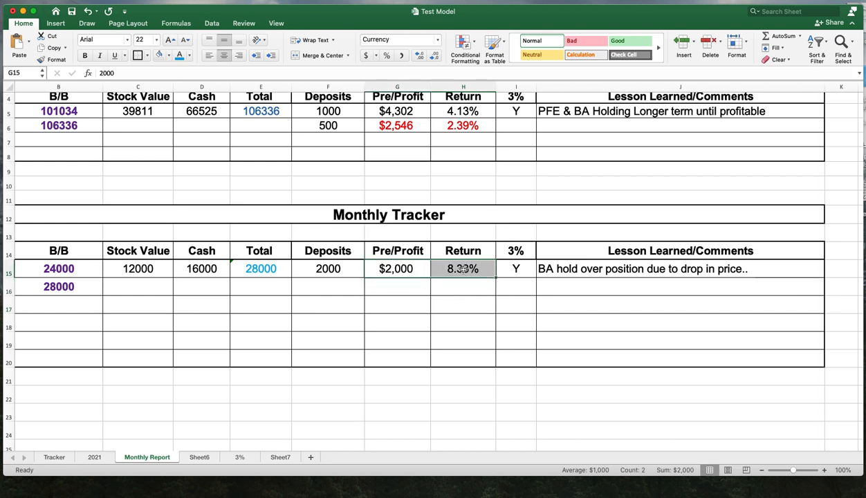
pyautogui.click(190, 58)
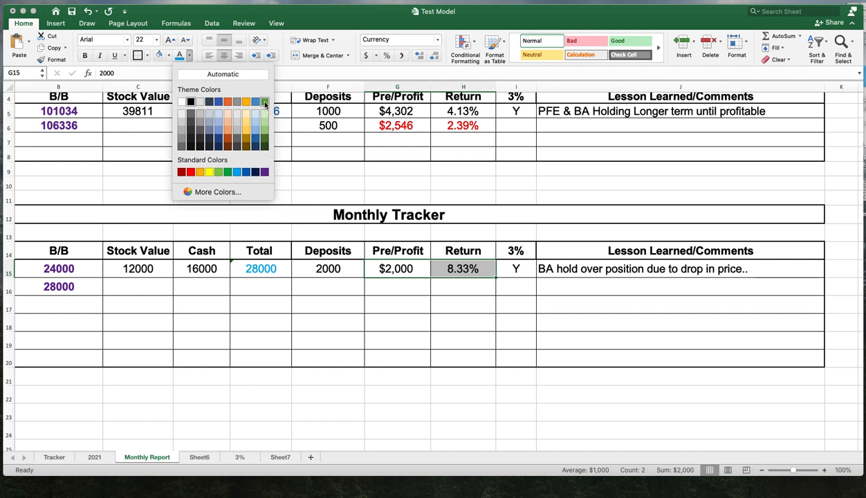
pyautogui.click(263, 101)
pyautogui.click(564, 323)
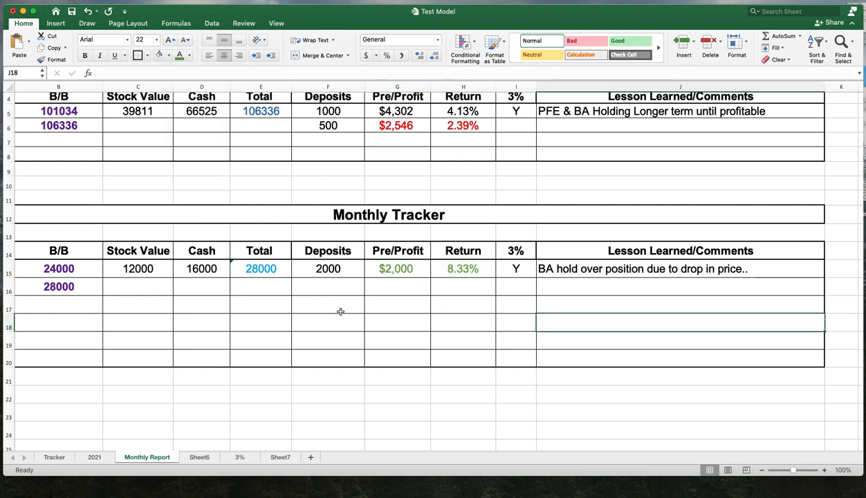
pyautogui.click(379, 416)
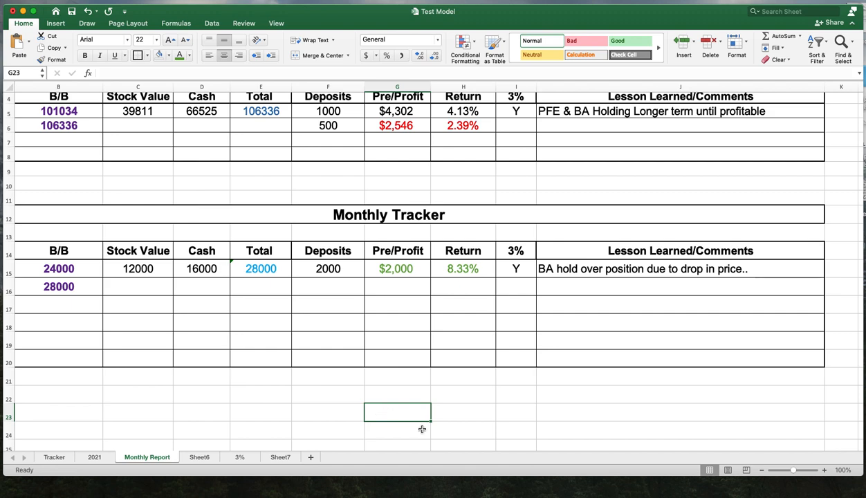
pyautogui.scroll(2, 519, 419)
pyautogui.scroll(1, 530, 427)
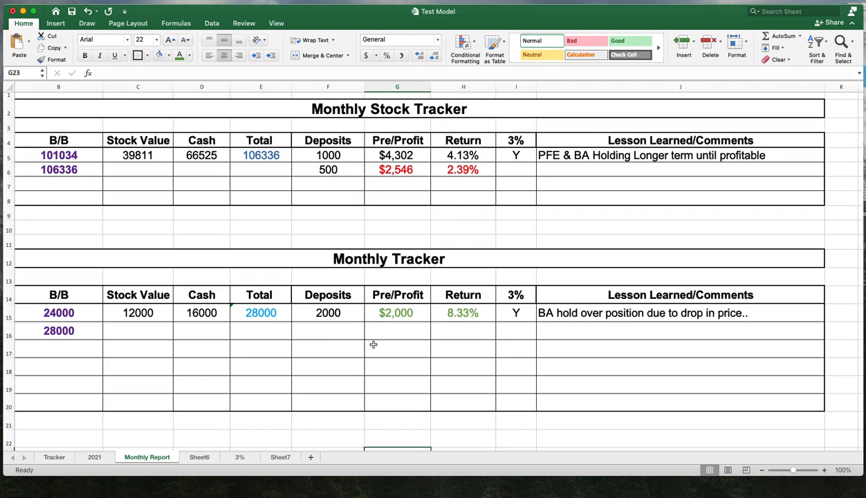
pyautogui.scroll(-1, 384, 346)
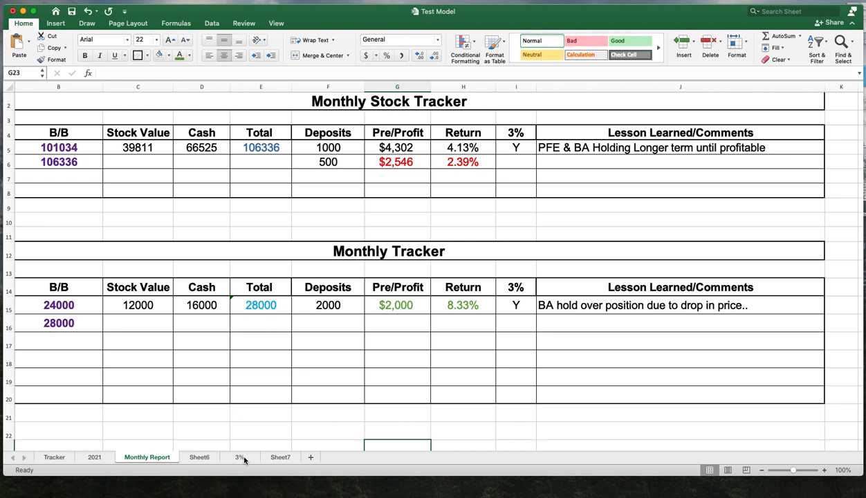
pyautogui.doubleClick(140, 458)
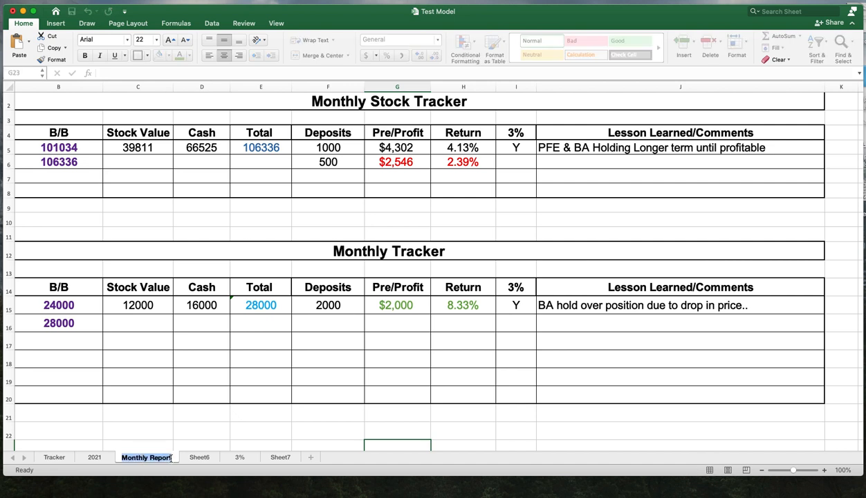
pyautogui.press('Return')
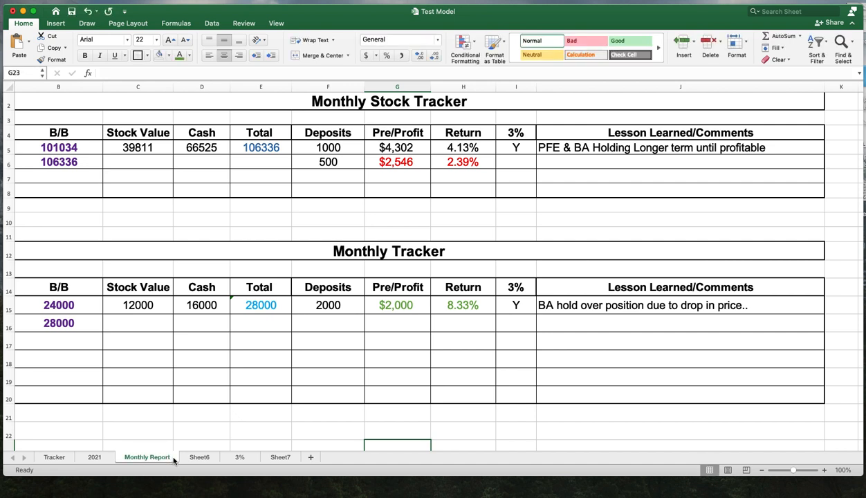
# - Open the 3% sheet and review its monthly balance projection down to the final total in E94
pyautogui.click(240, 457)
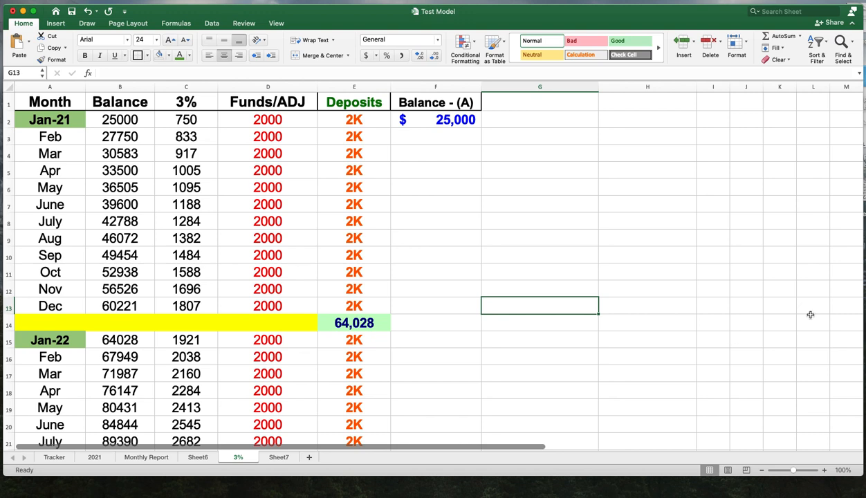
pyautogui.click(142, 123)
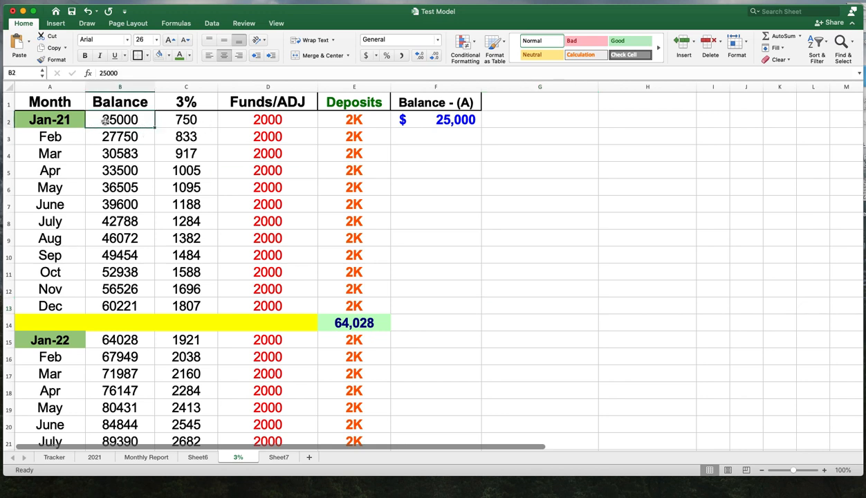
pyautogui.click(365, 123)
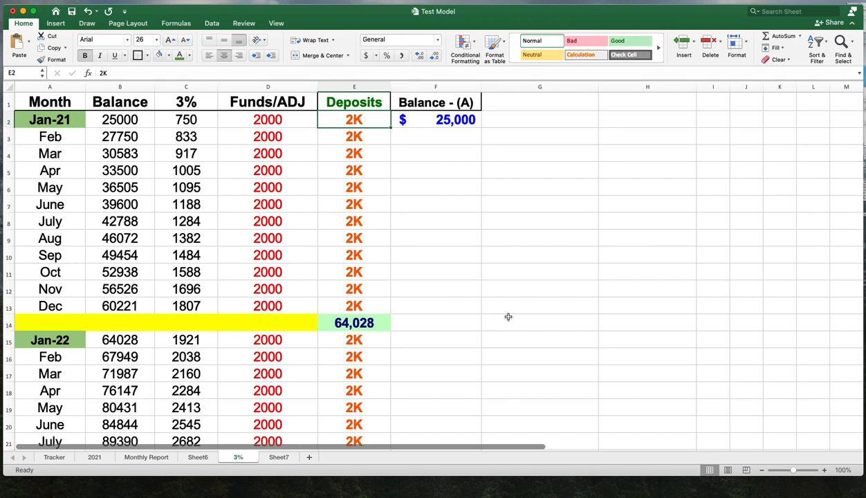
pyautogui.scroll(-10, 512, 319)
pyautogui.scroll(-17, 512, 319)
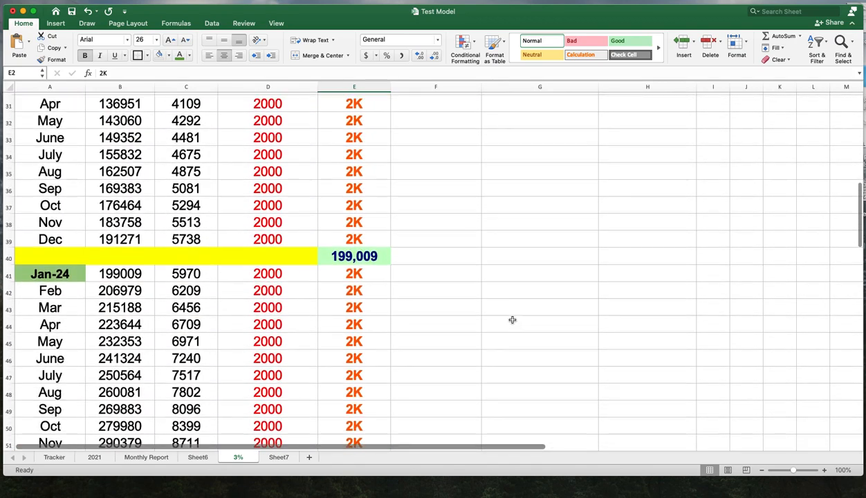
pyautogui.scroll(-8, 512, 319)
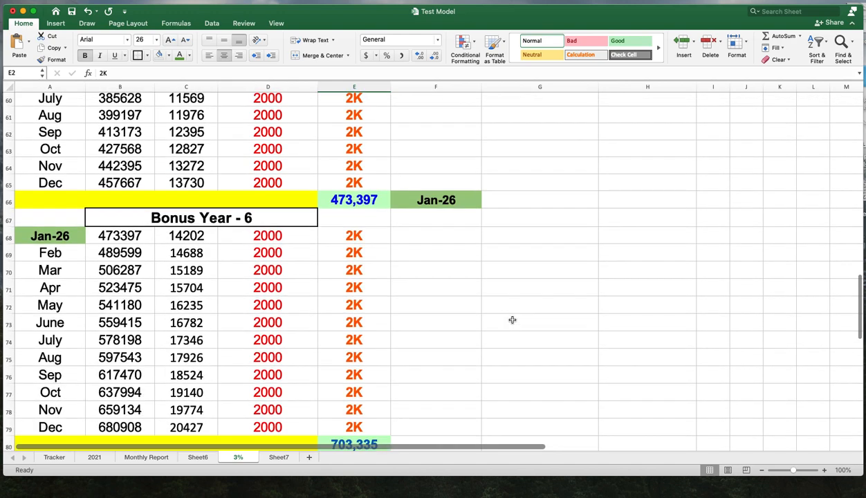
pyautogui.scroll(-4, 512, 319)
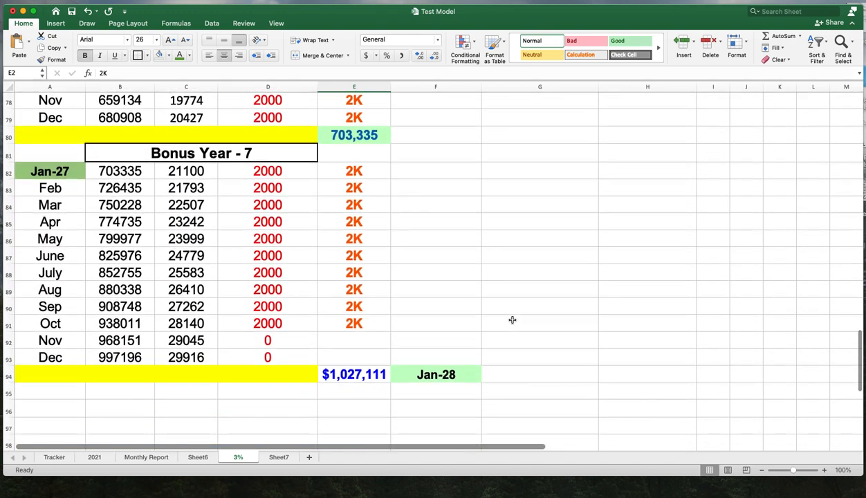
pyautogui.click(350, 359)
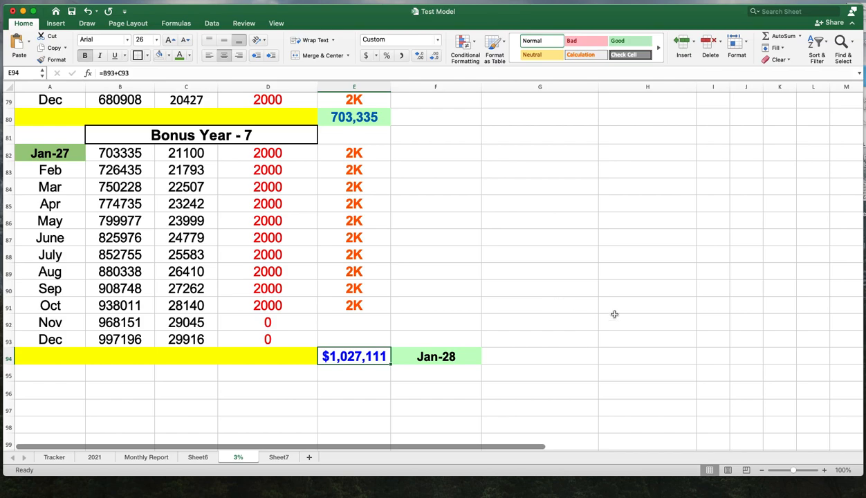
pyautogui.scroll(15, 605, 327)
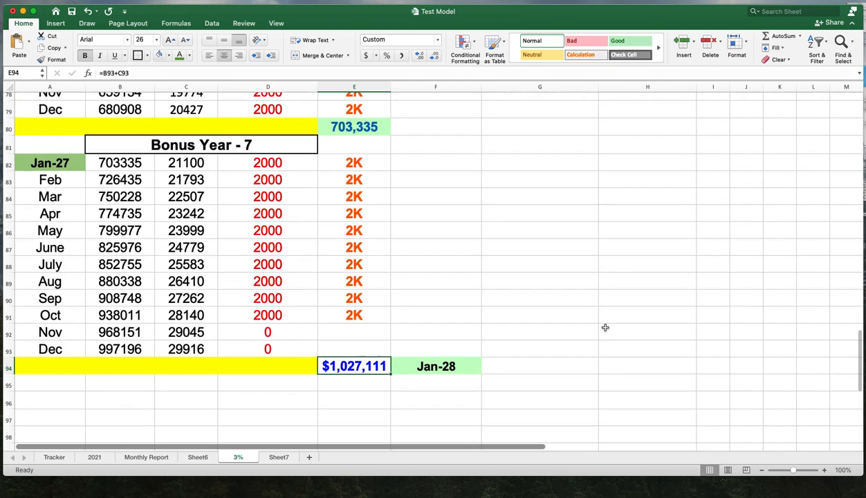
# - Return to the top of the 3% sheet and inspect each column heading from Month to Balance - (A)
pyautogui.scroll(8, 605, 327)
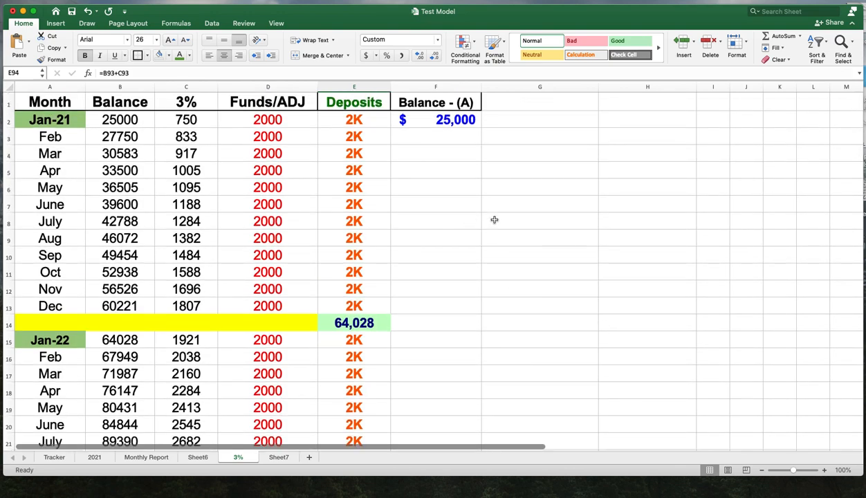
pyautogui.click(60, 103)
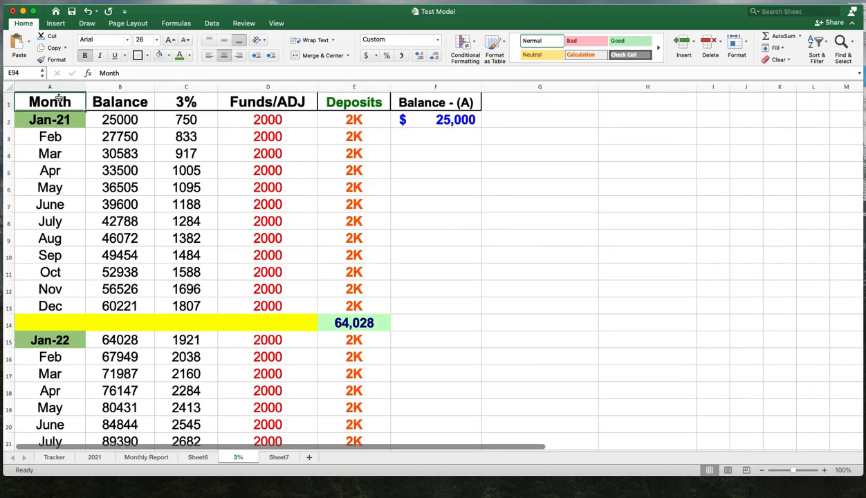
pyautogui.click(111, 101)
pyautogui.click(266, 100)
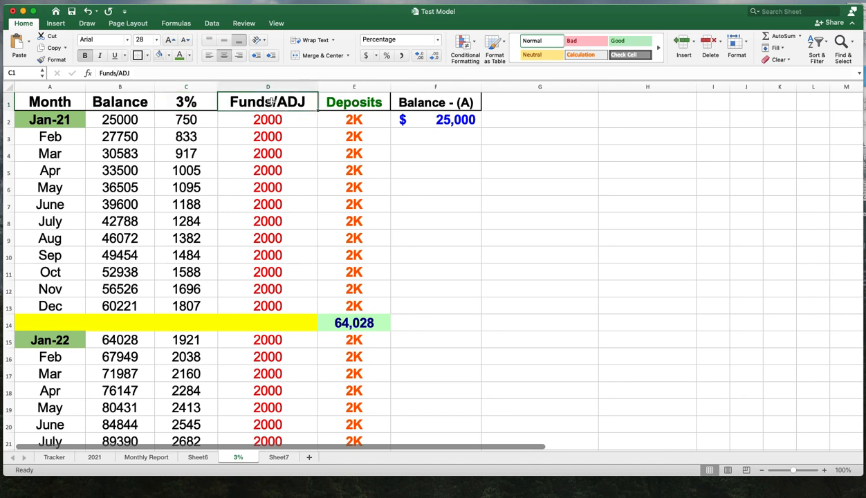
pyautogui.click(345, 101)
pyautogui.click(434, 103)
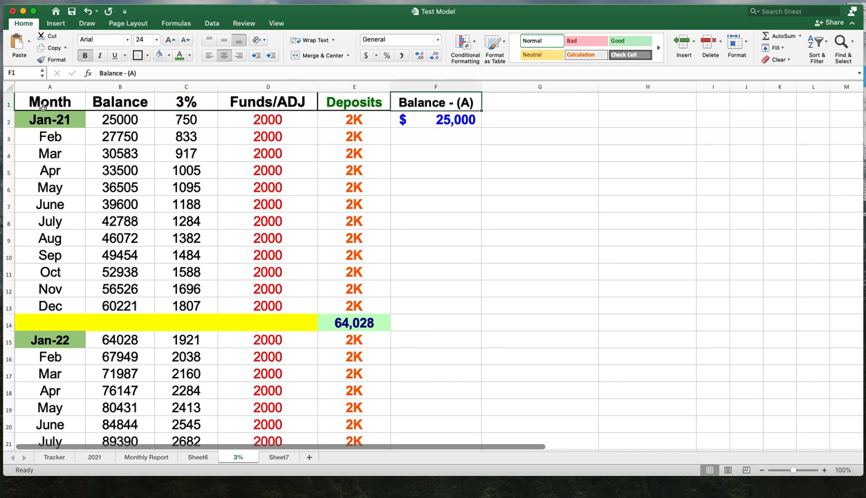
pyautogui.click(582, 246)
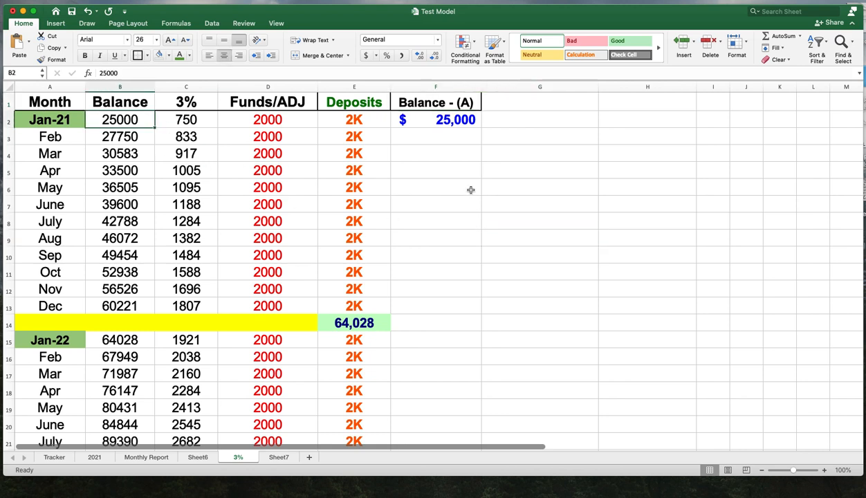
pyautogui.click(546, 207)
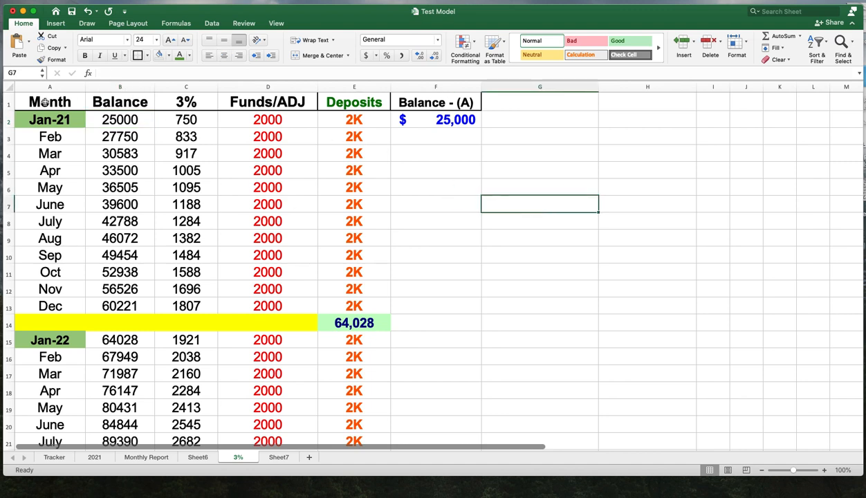
# - Copy the 3% sheet's header row and paste it into row 1 of Sheet7
pyautogui.click(8, 103)
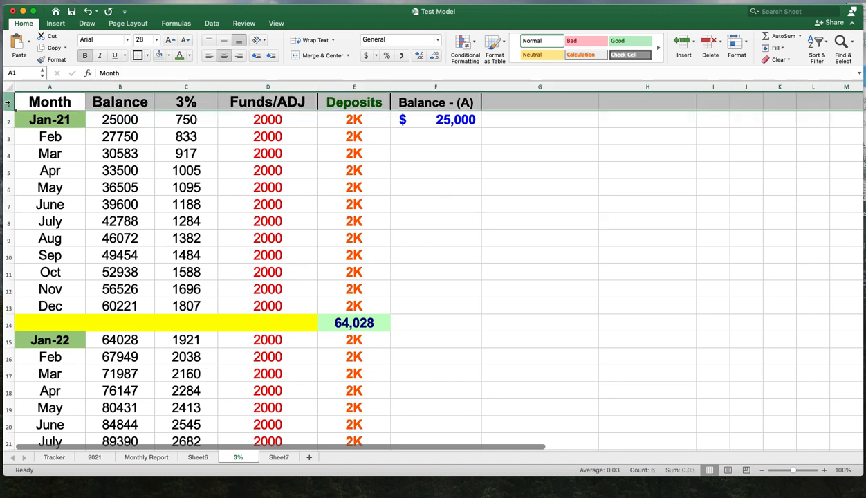
pyautogui.rightClick(9, 103)
pyautogui.click(26, 117)
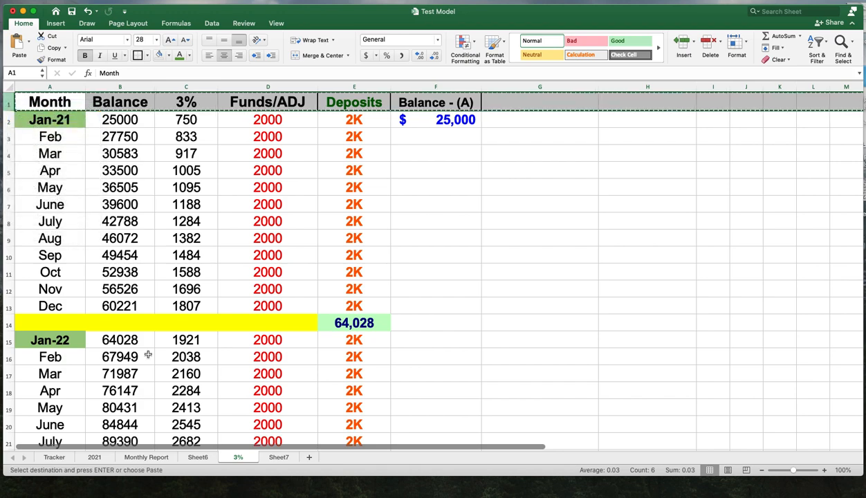
pyautogui.click(279, 457)
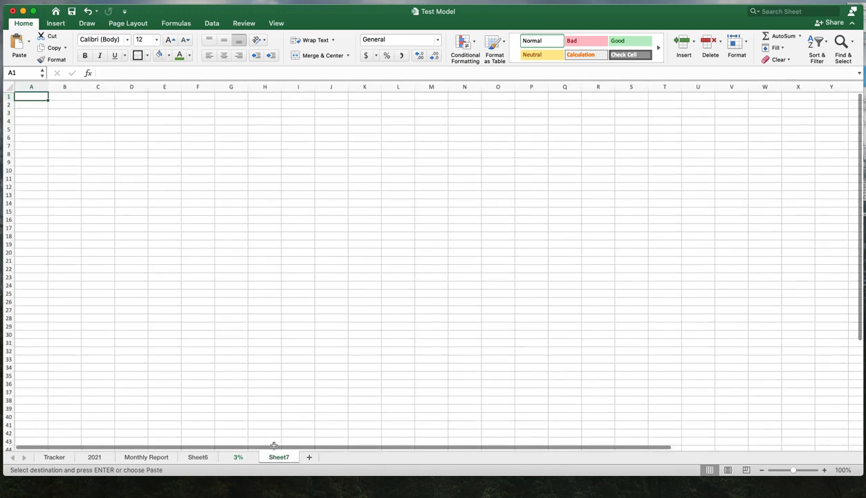
pyautogui.click(9, 97)
pyautogui.rightClick(9, 96)
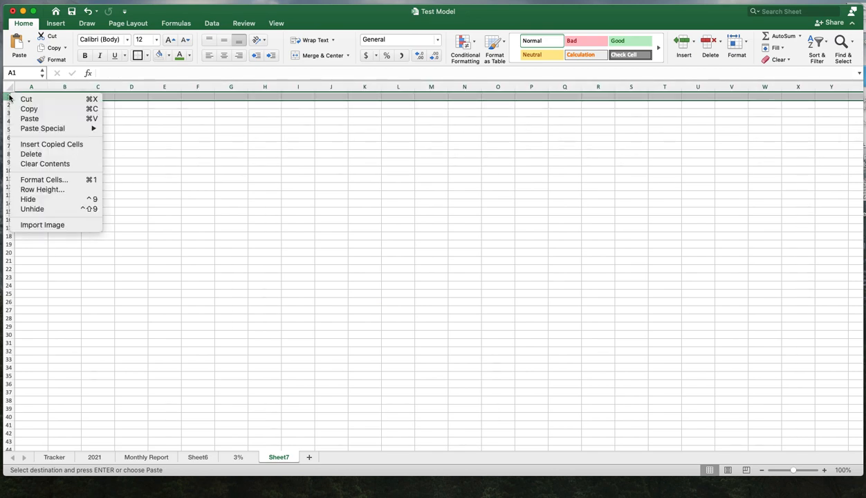
pyautogui.click(29, 119)
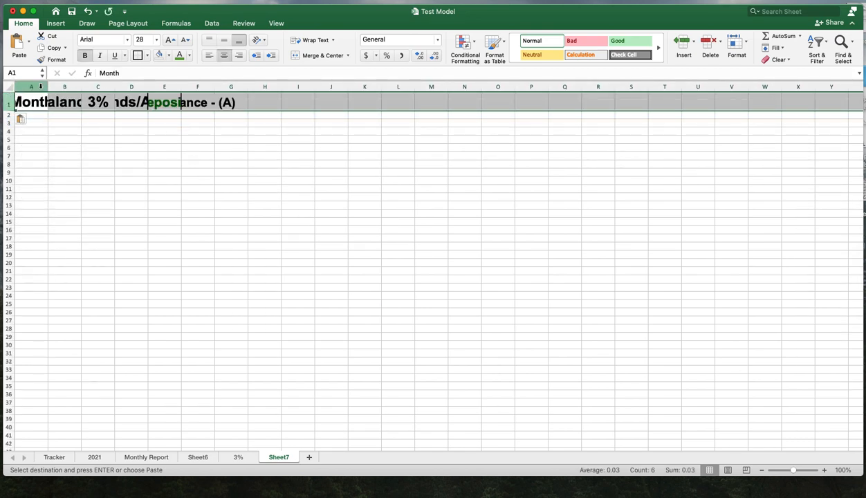
# - Widen Sheet7's columns A through F so the pasted headings fit
pyautogui.moveTo(48, 87); pyautogui.dragTo(408, 86)
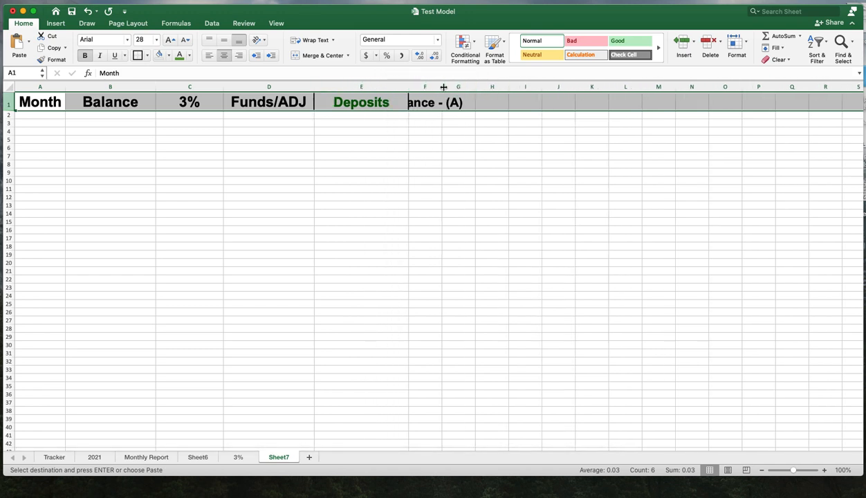
pyautogui.moveTo(474, 87); pyautogui.dragTo(518, 87)
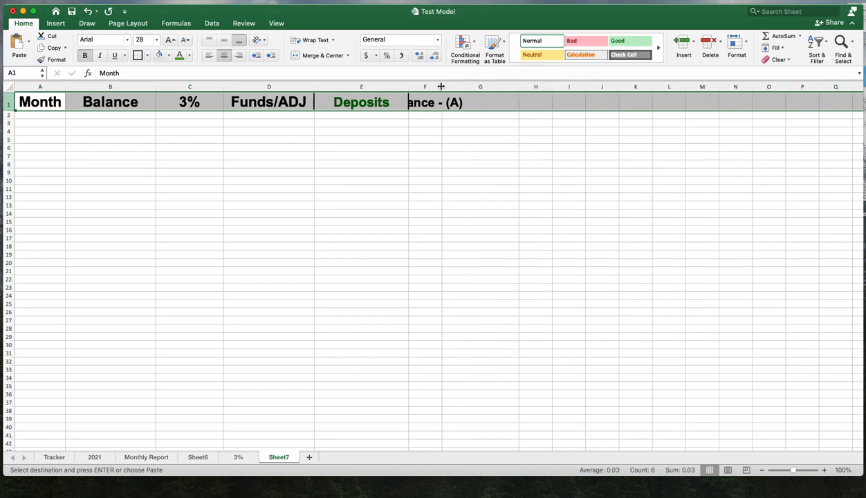
pyautogui.moveTo(441, 87); pyautogui.dragTo(520, 89)
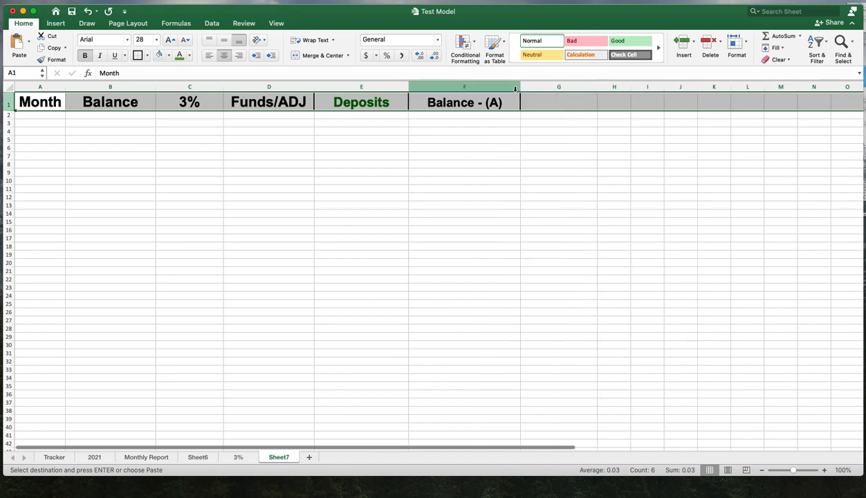
pyautogui.click(594, 269)
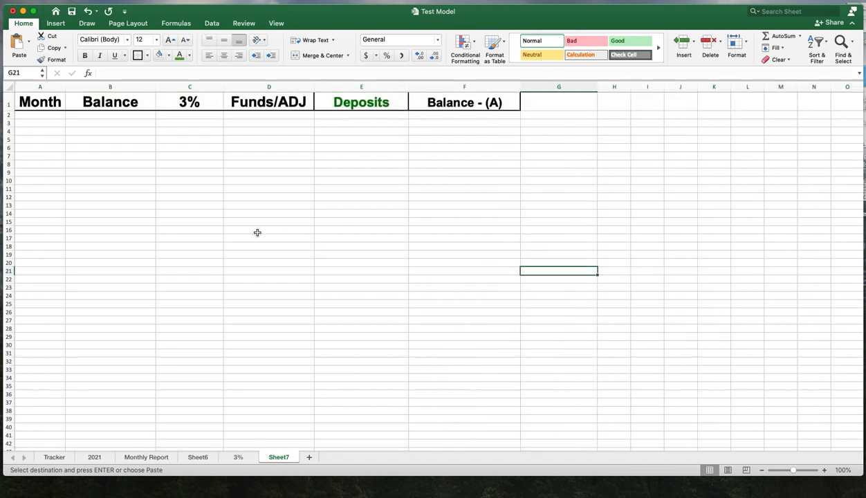
# - Increase the row height of rows 2 to 57 on Sheet7 to match the 3% sheet
pyautogui.moveTo(8, 115); pyautogui.dragTo(4, 353)
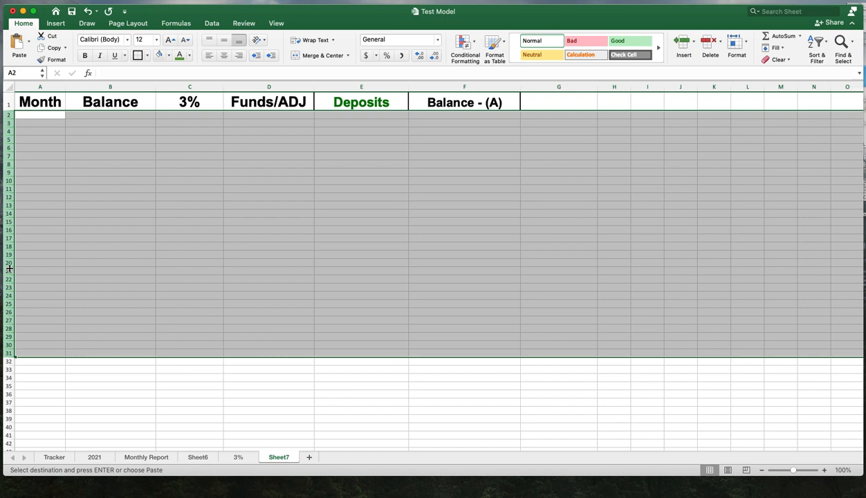
pyautogui.click(41, 197)
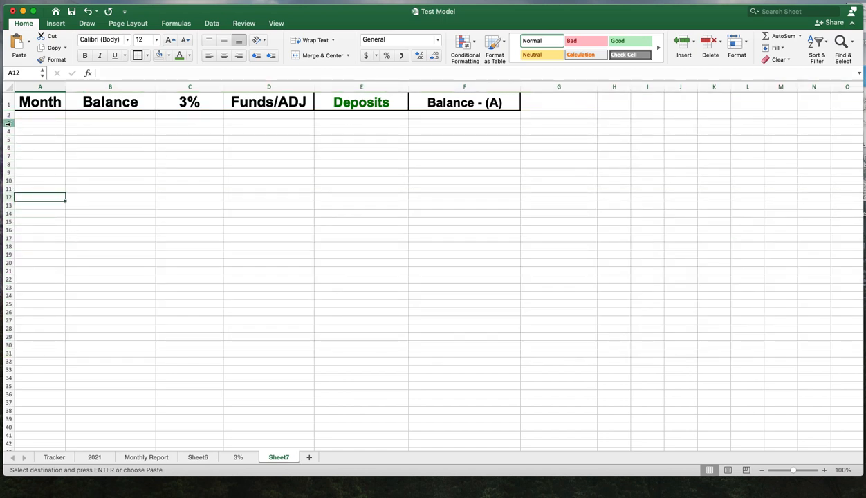
pyautogui.moveTo(7, 115); pyautogui.dragTo(3, 432)
pyautogui.rightClick(7, 265)
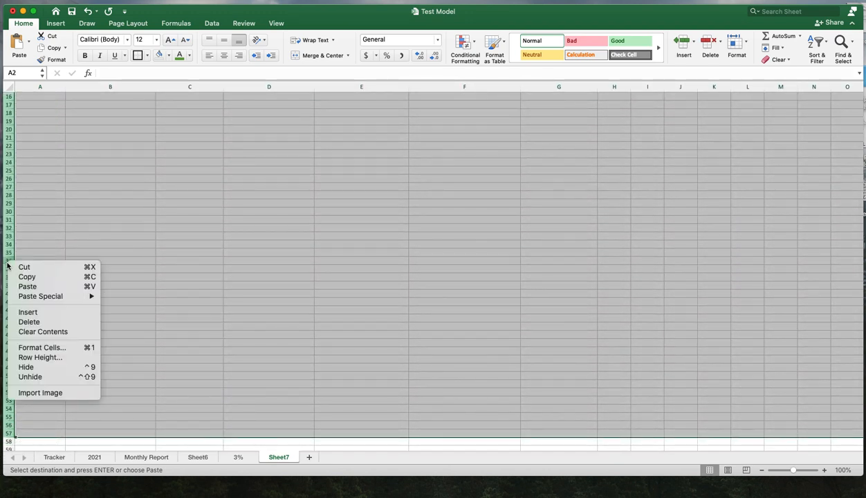
pyautogui.click(40, 357)
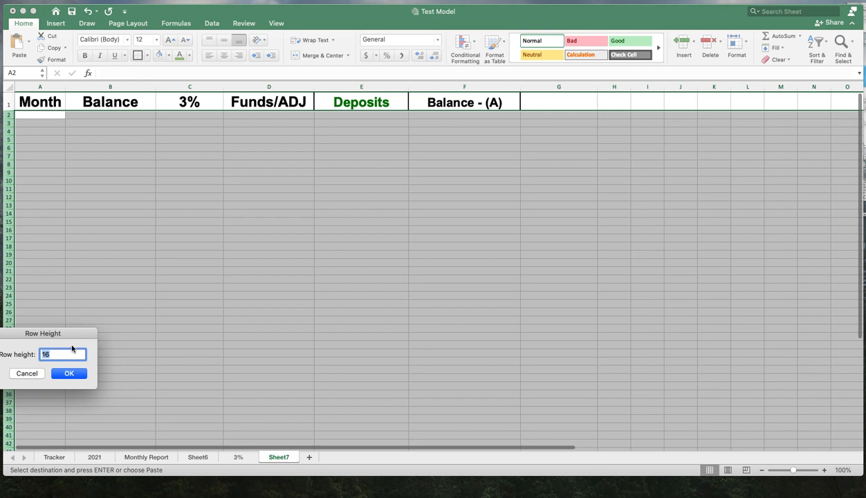
pyautogui.write('34')
pyautogui.press('Return')
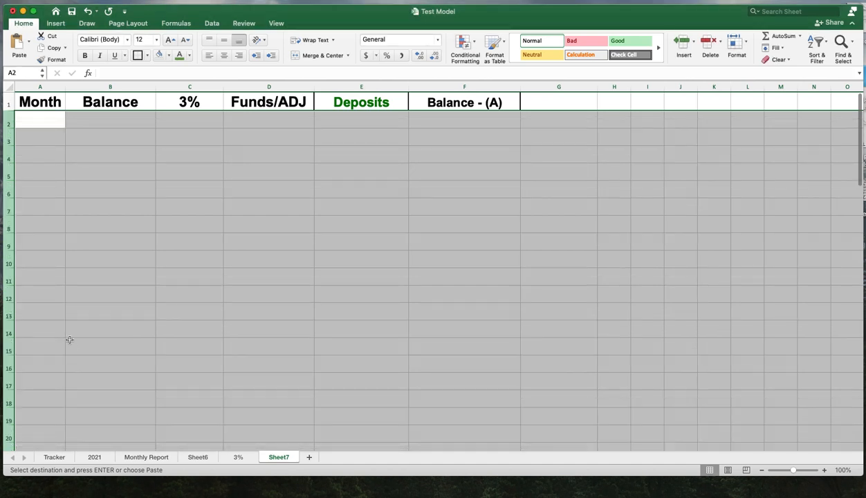
pyautogui.click(325, 253)
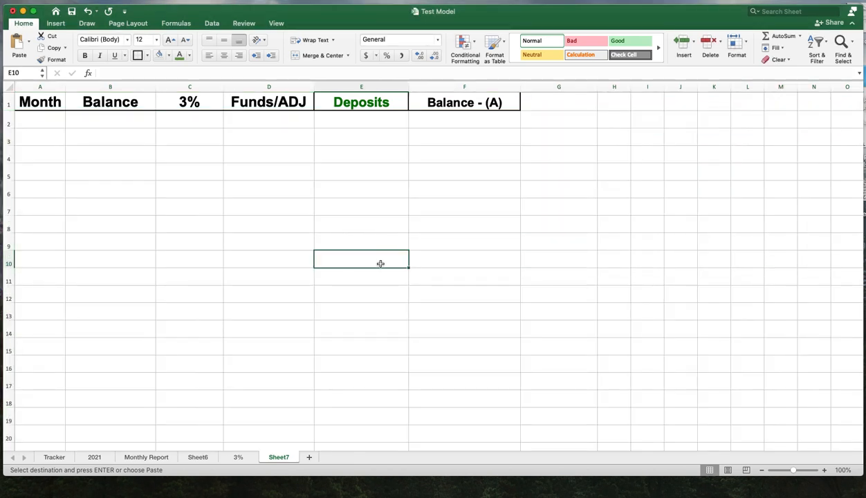
pyautogui.click(87, 137)
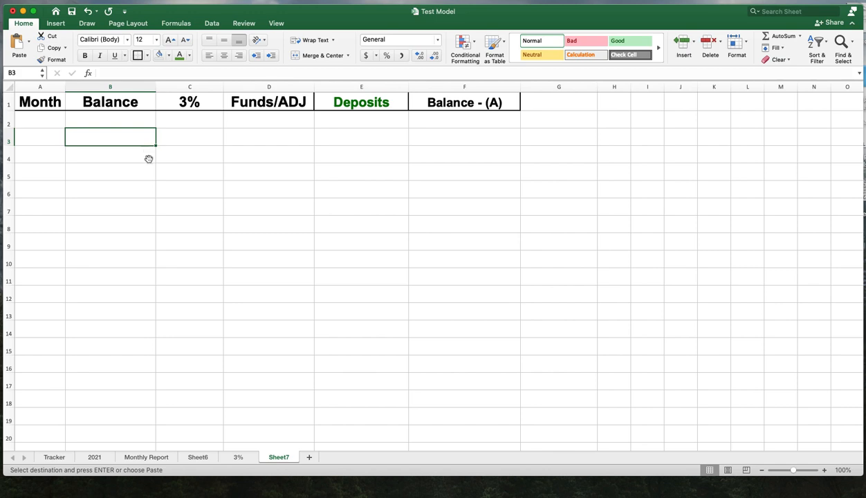
# - Copy the Jan-21 row from the 3% sheet and paste it into row 2 of Sheet7
pyautogui.click(238, 458)
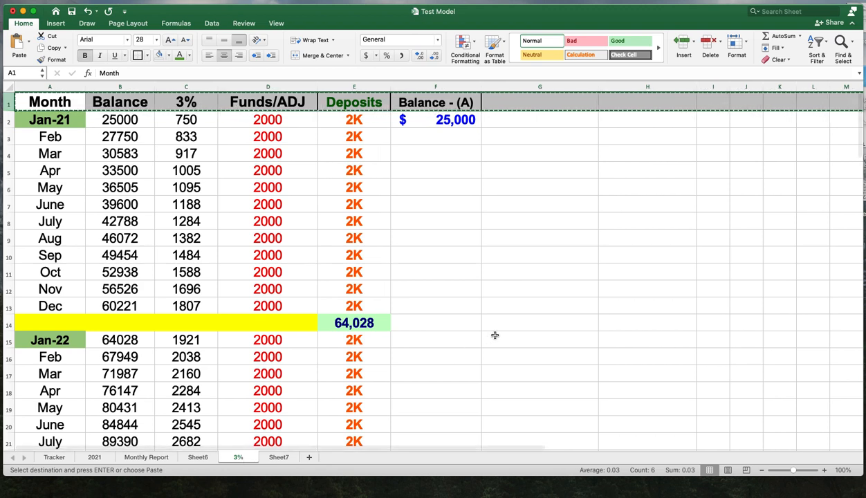
pyautogui.click(9, 120)
pyautogui.rightClick(9, 123)
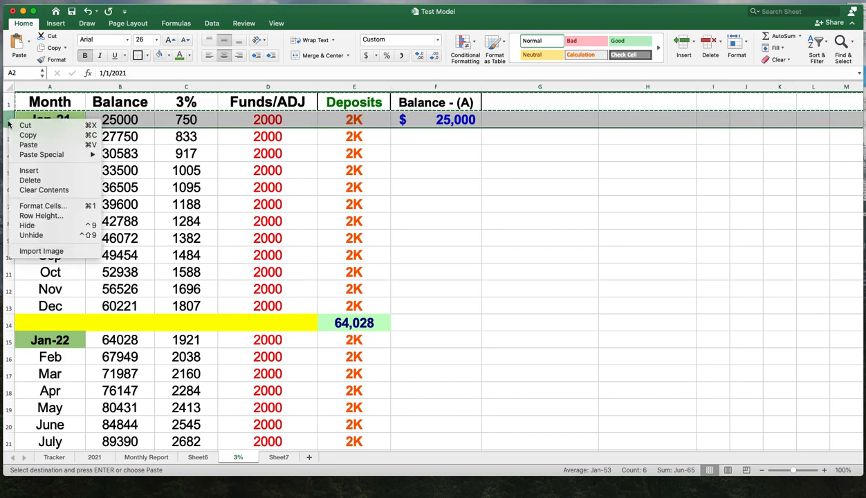
pyautogui.click(24, 135)
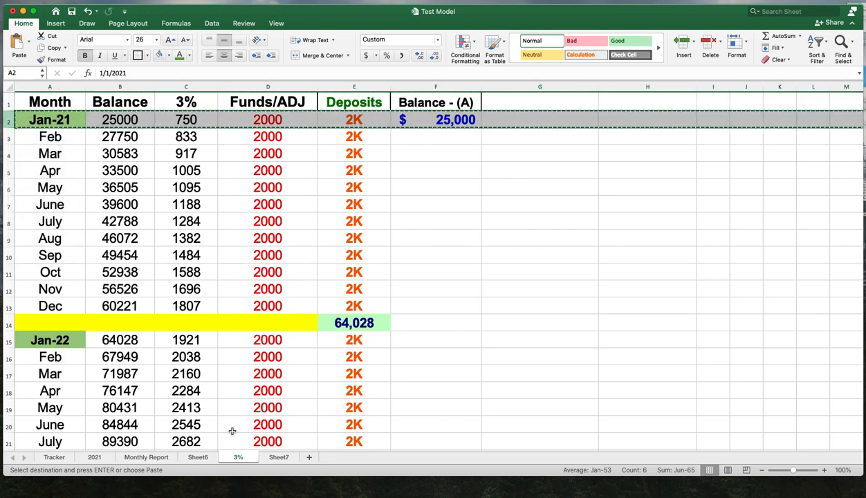
pyautogui.click(279, 458)
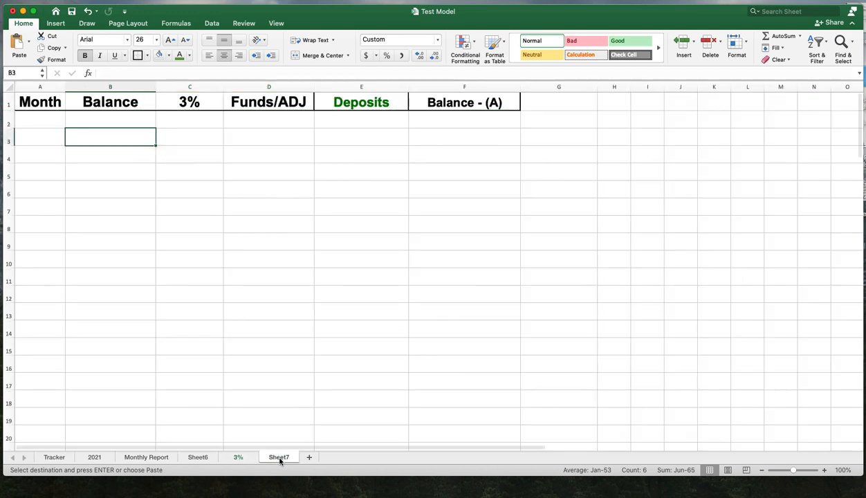
pyautogui.click(9, 123)
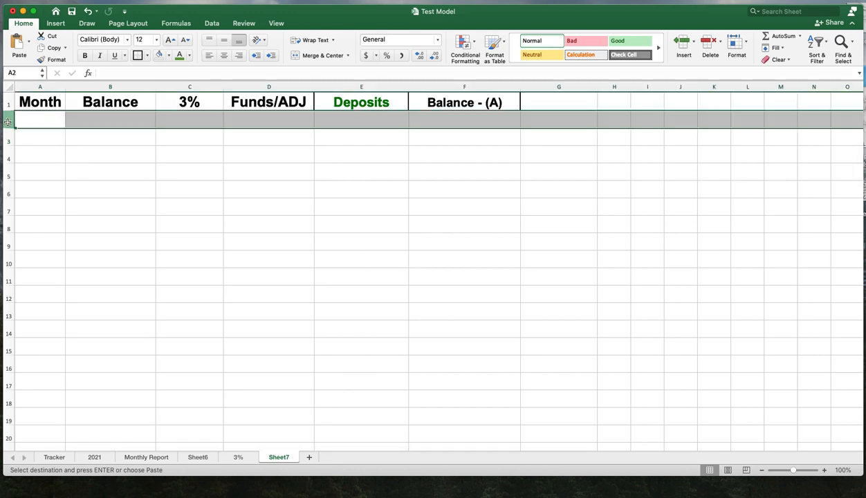
pyautogui.rightClick(8, 125)
pyautogui.click(21, 146)
pyautogui.click(256, 215)
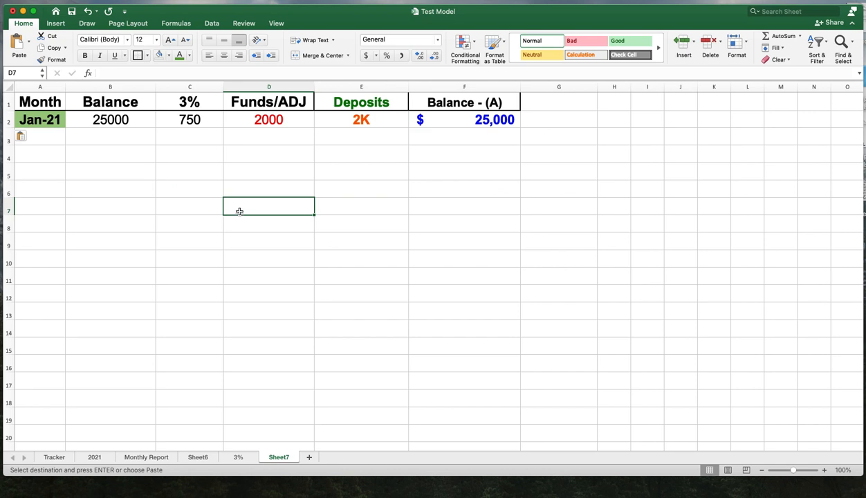
# - Inspect the pasted Jan-21 cells and the =B2*0.03 formula in C2
pyautogui.click(133, 121)
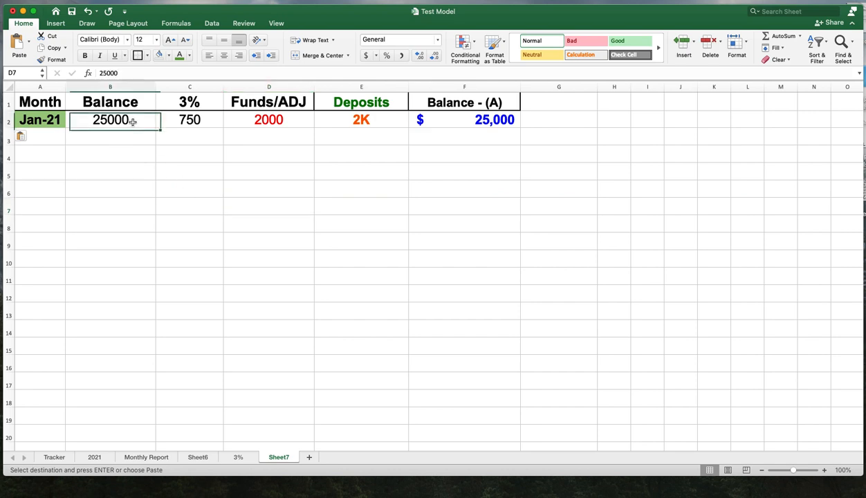
pyautogui.click(43, 123)
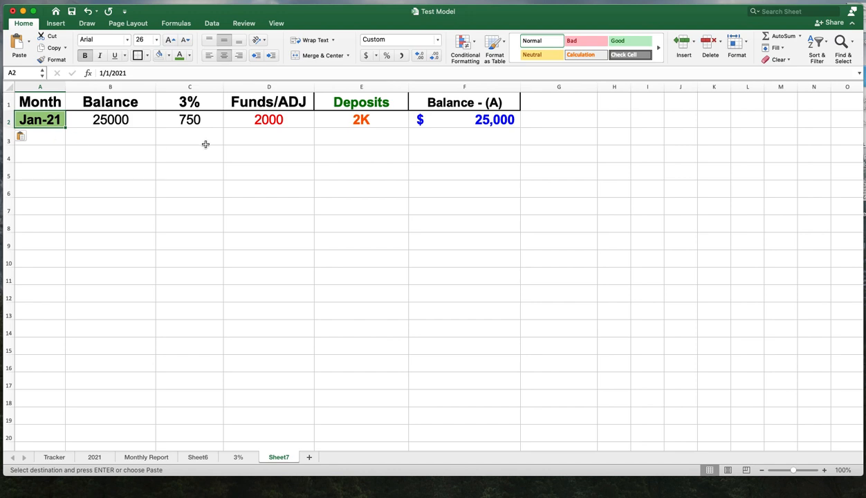
pyautogui.click(206, 122)
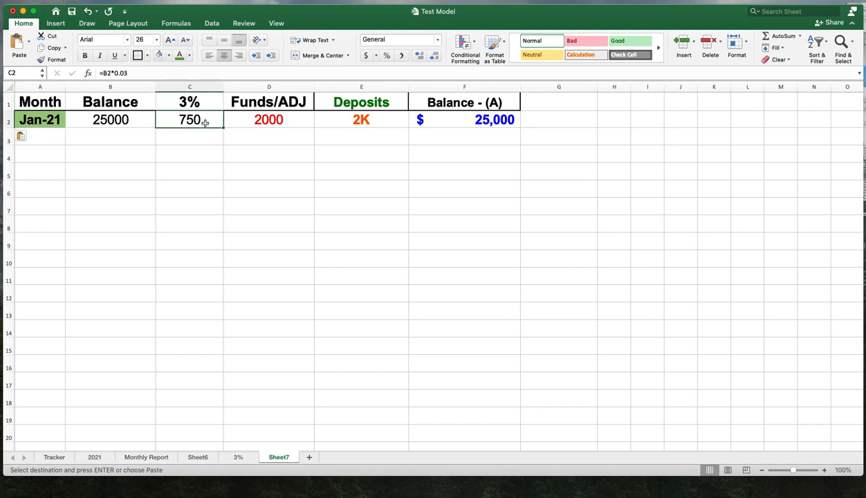
pyautogui.doubleClick(205, 121)
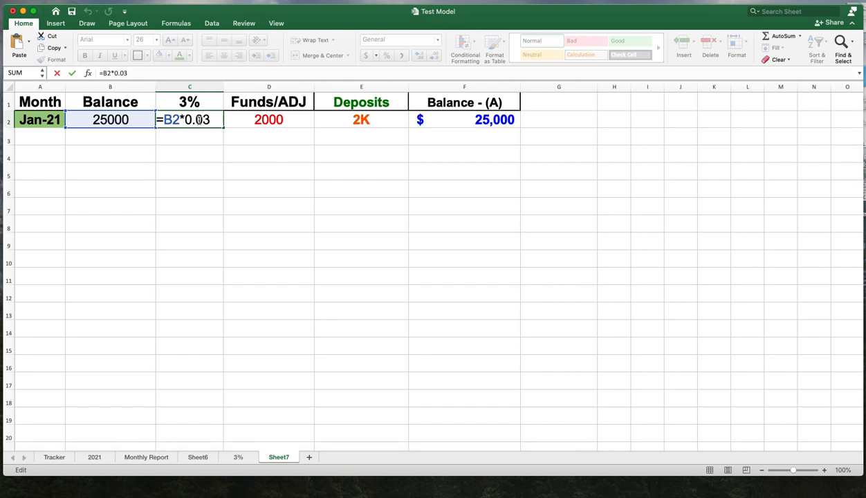
pyautogui.press('Return')
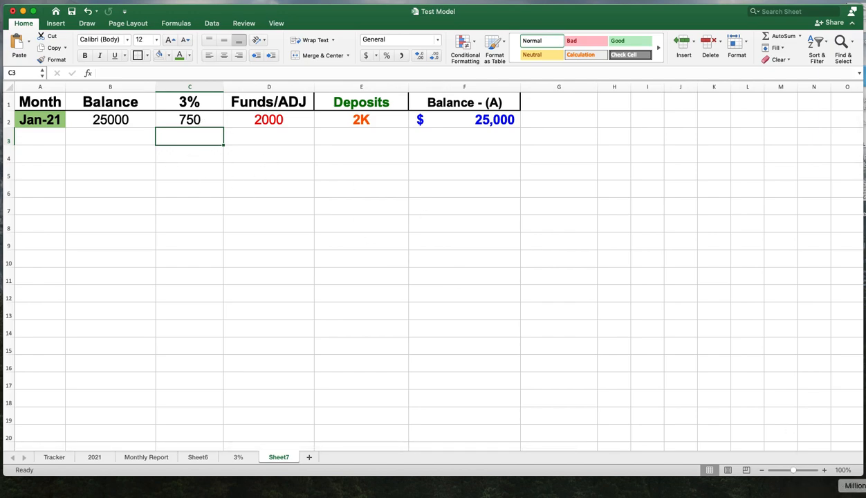
# - Switch to the MillionDollarTracker workbook and open its 3% sheet for reference
pyautogui.click(864, 497)
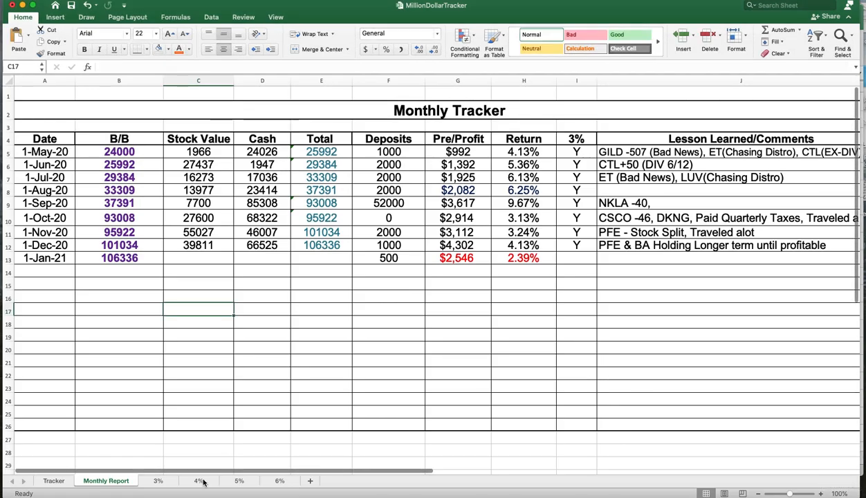
pyautogui.click(159, 480)
pyautogui.click(626, 340)
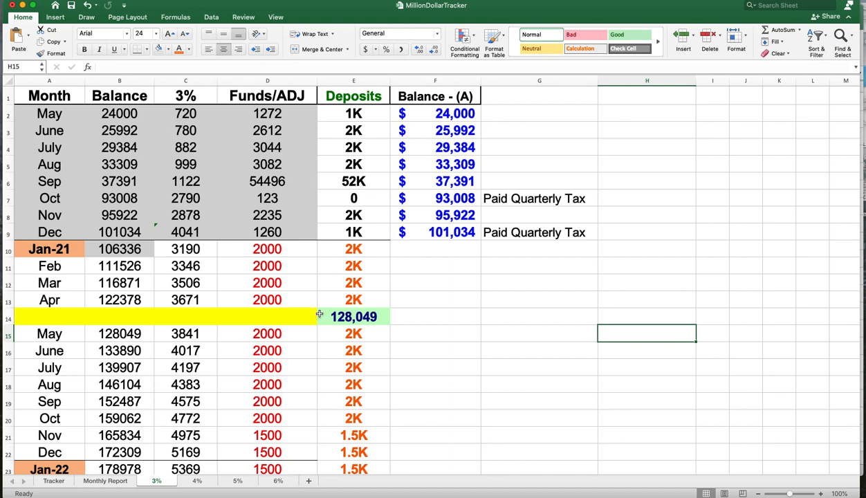
# - Examine the Jan-21 and month cells on the MillionDollarTracker 3% sheet, then return to the Test Model workbook
pyautogui.click(438, 280)
pyautogui.click(57, 251)
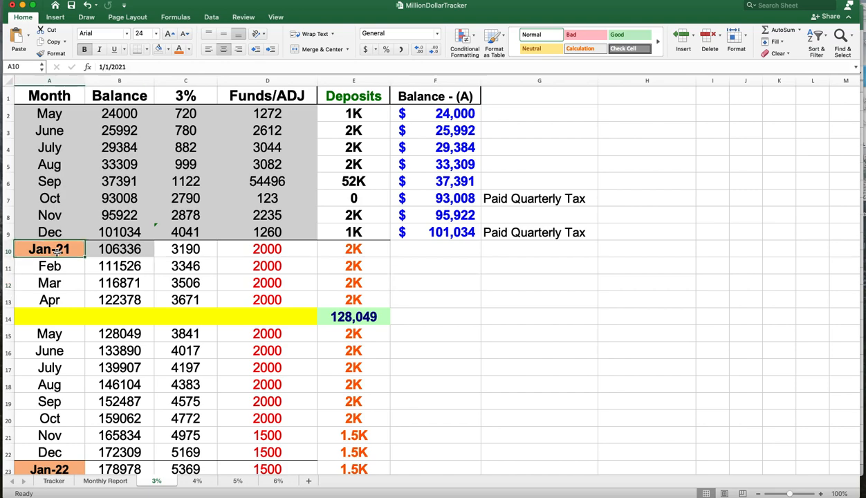
pyautogui.scroll(-5, 69, 275)
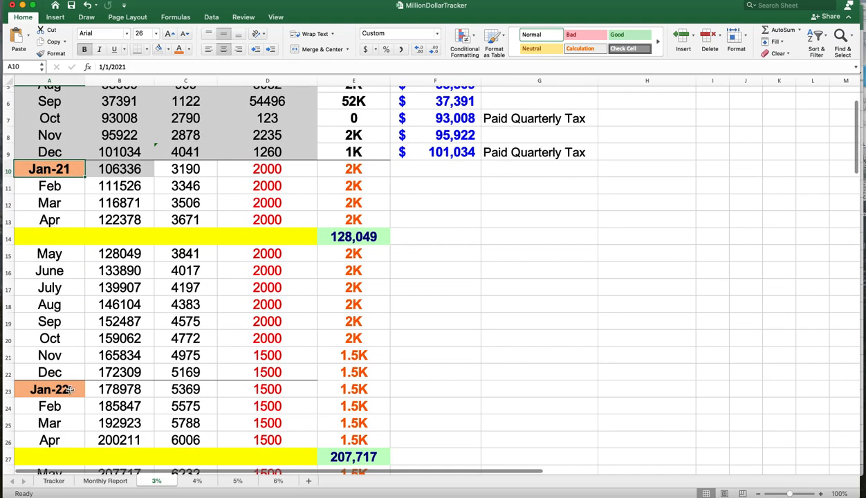
pyautogui.scroll(5, 71, 305)
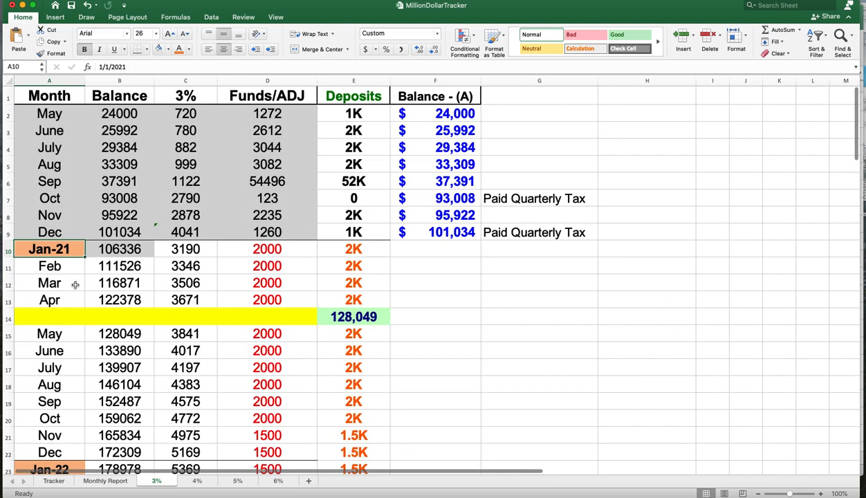
pyautogui.click(52, 107)
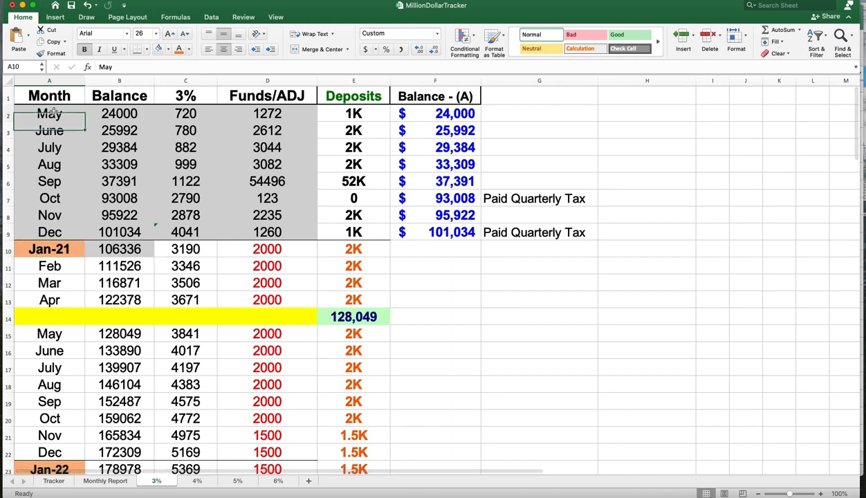
pyautogui.click(74, 251)
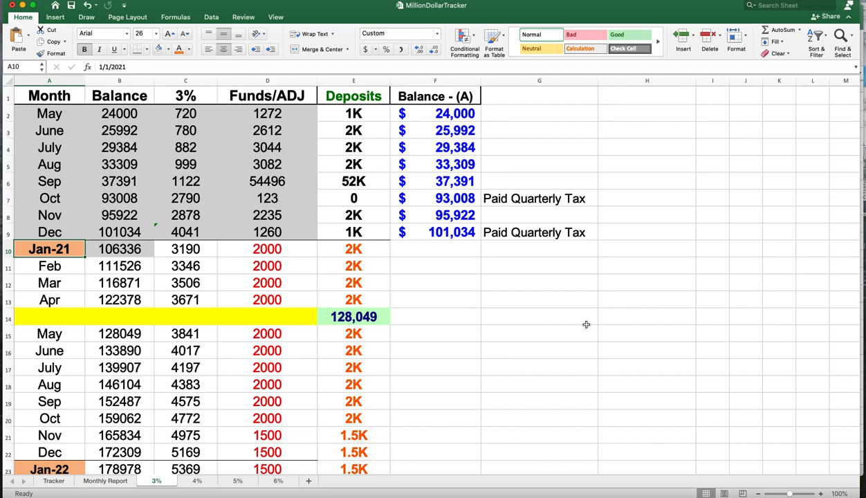
pyautogui.click(23, 5)
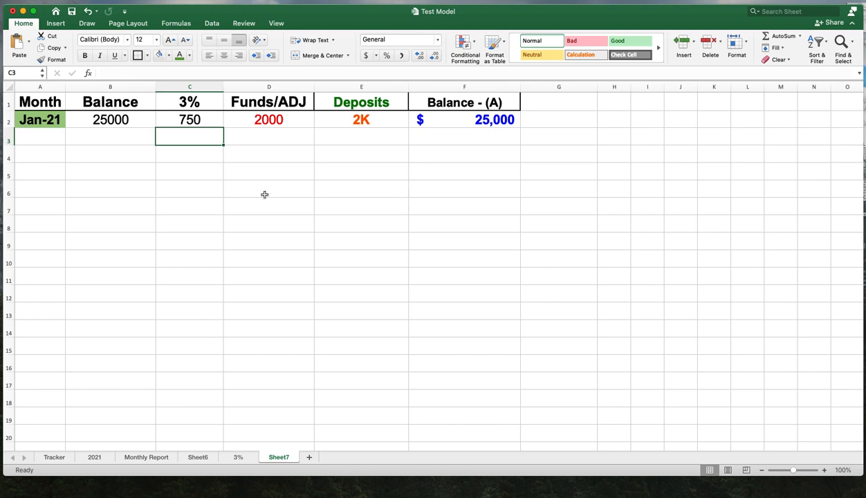
# - Review the Jan-21 row values and the 3% formula on Sheet7, comparing against the MillionDollarTracker sheet
pyautogui.click(126, 118)
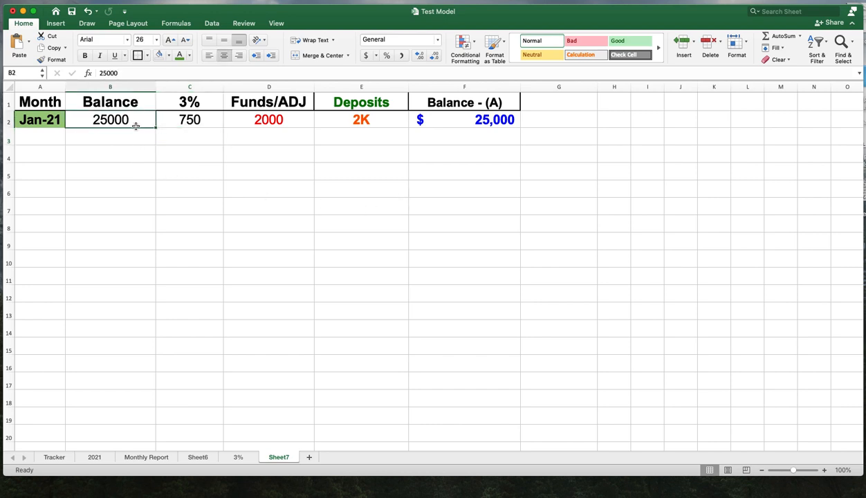
pyautogui.doubleClick(210, 121)
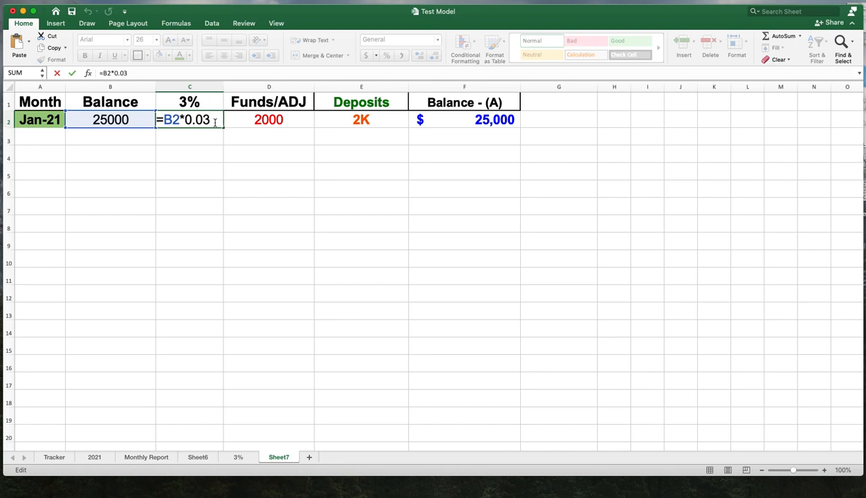
pyautogui.press('Return')
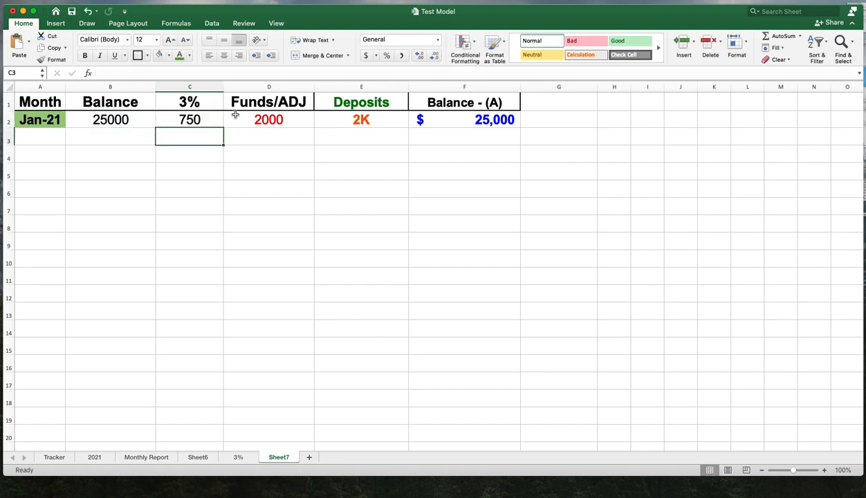
pyautogui.click(281, 122)
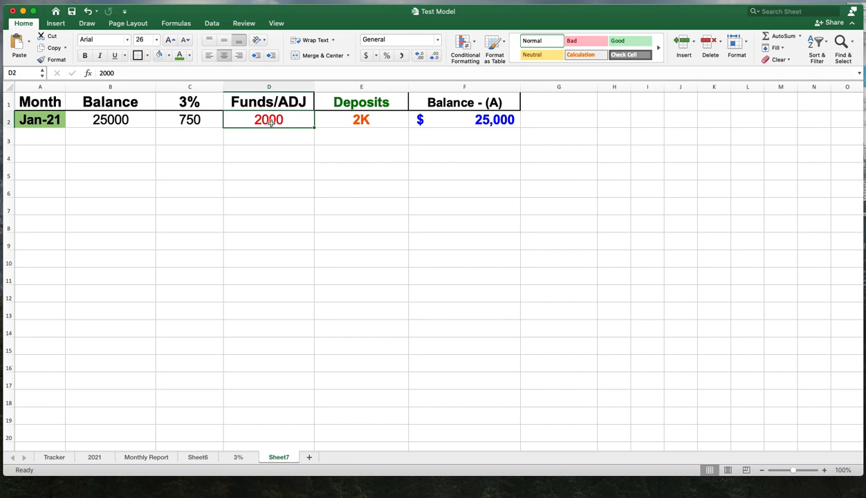
pyautogui.click(196, 122)
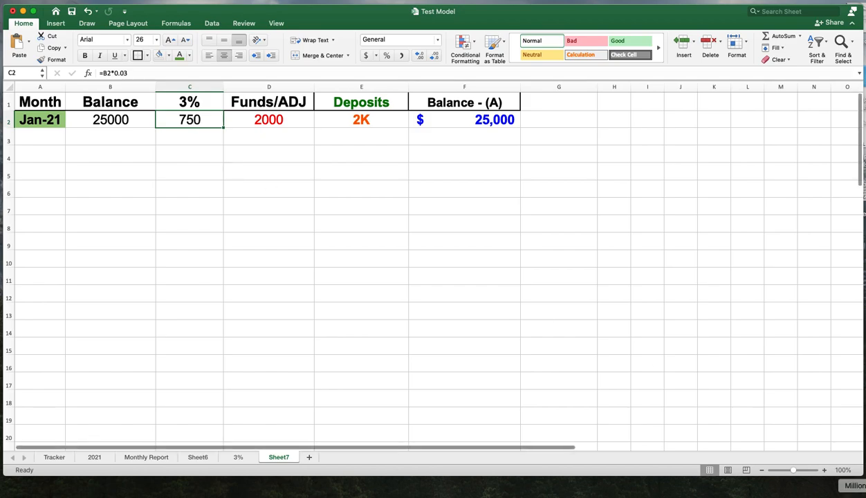
pyautogui.click(858, 495)
pyautogui.click(370, 266)
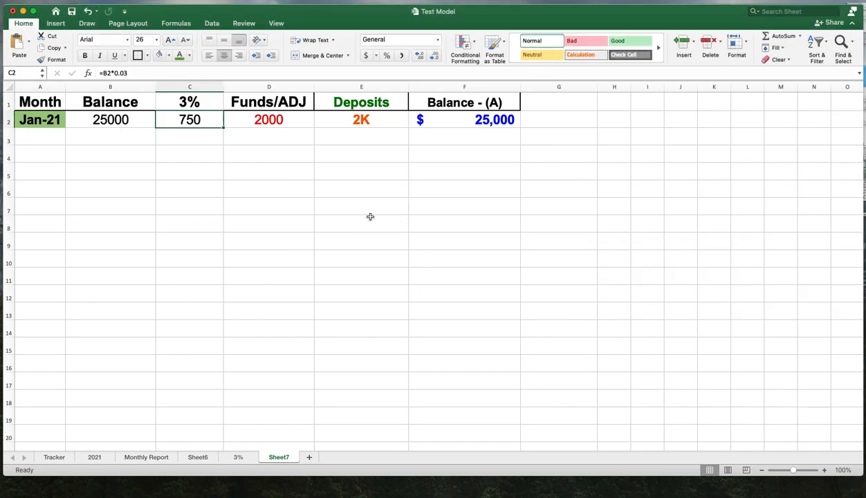
pyautogui.click(383, 220)
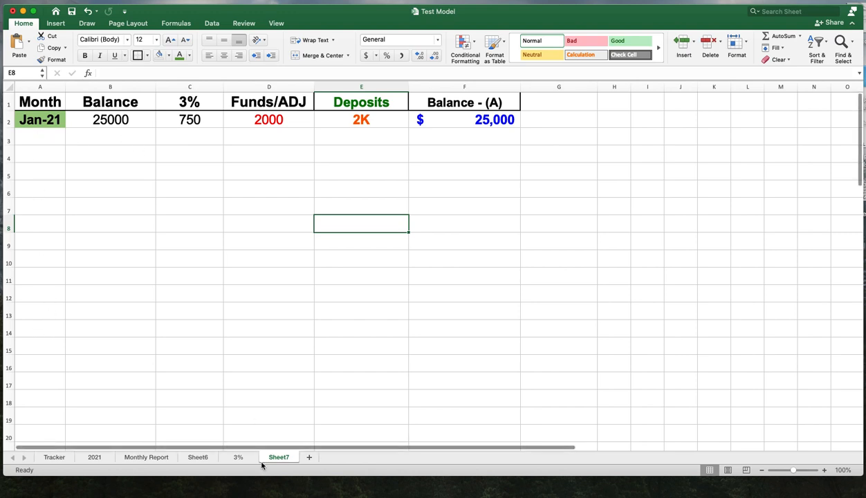
# - Copy the Feb to Dec month labels from the Test Model's 3% sheet
pyautogui.click(238, 457)
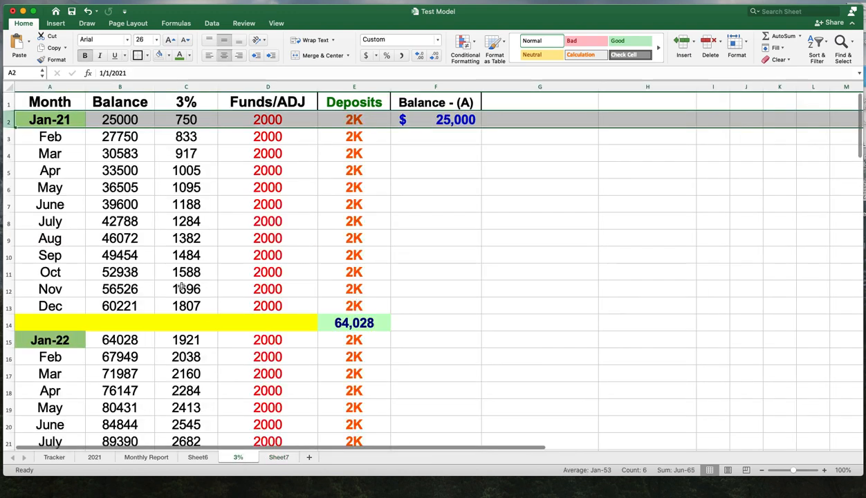
pyautogui.click(64, 139)
pyautogui.moveTo(64, 143); pyautogui.dragTo(68, 298)
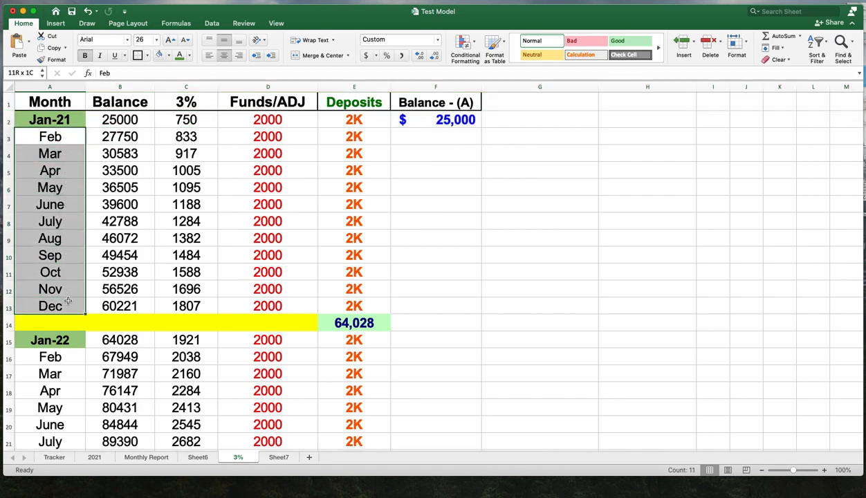
pyautogui.rightClick(68, 298)
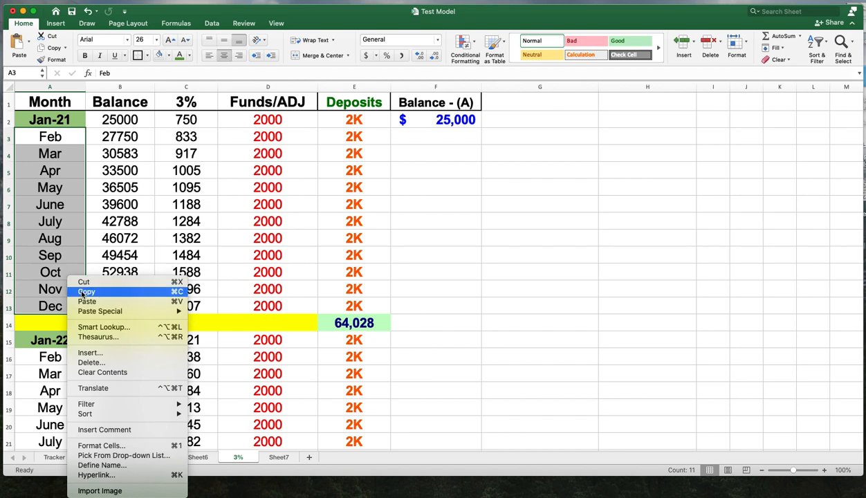
pyautogui.click(82, 291)
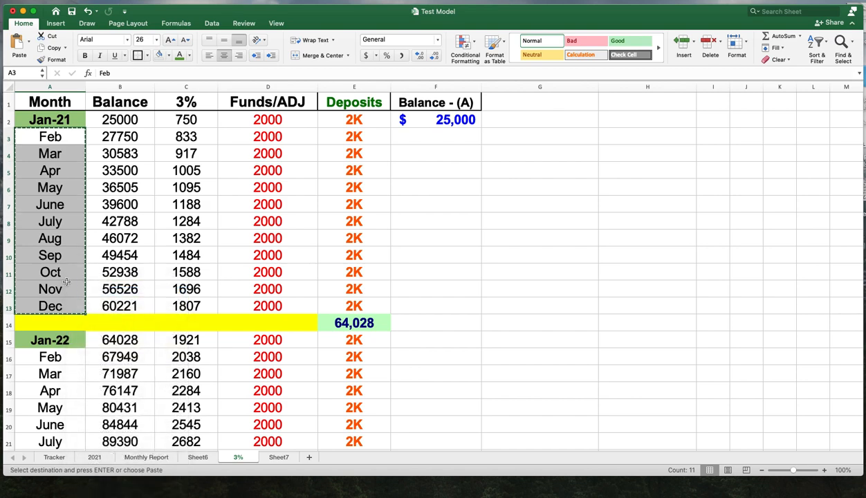
# - Paste the Feb to Dec month labels into column A below Jan-21 on Sheet7
pyautogui.click(281, 462)
pyautogui.click(46, 141)
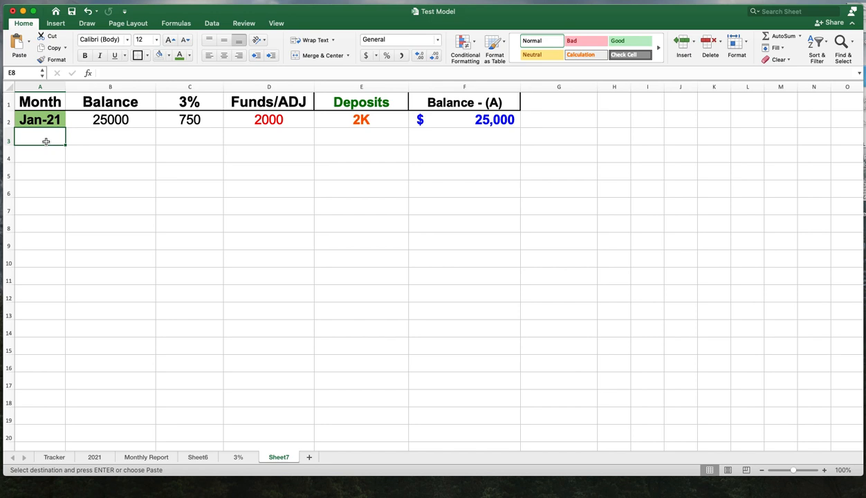
pyautogui.moveTo(45, 141); pyautogui.dragTo(43, 333)
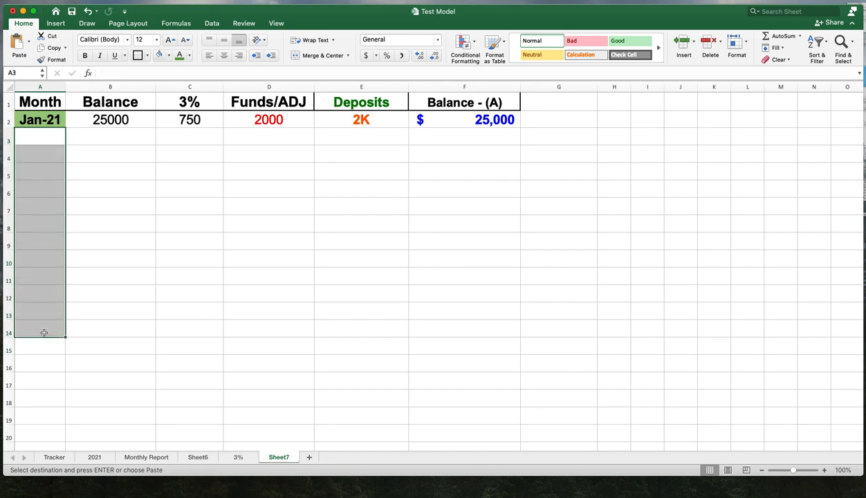
pyautogui.rightClick(39, 327)
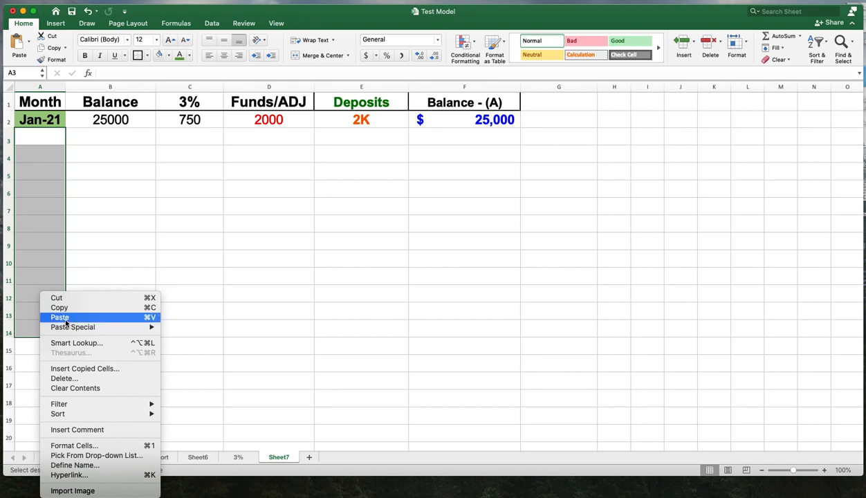
pyautogui.click(66, 318)
pyautogui.click(199, 276)
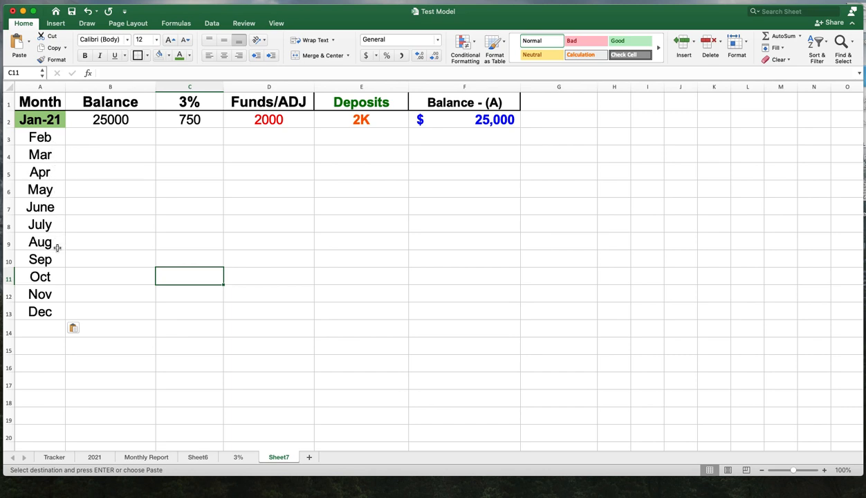
pyautogui.click(54, 315)
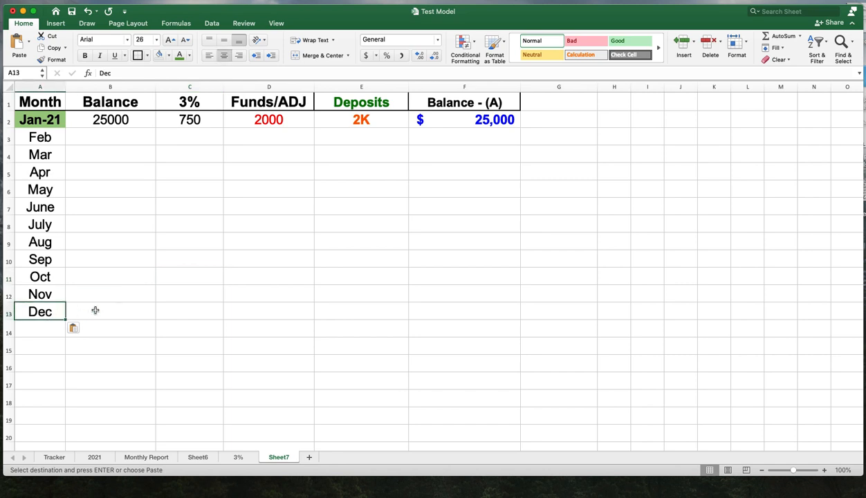
pyautogui.click(224, 303)
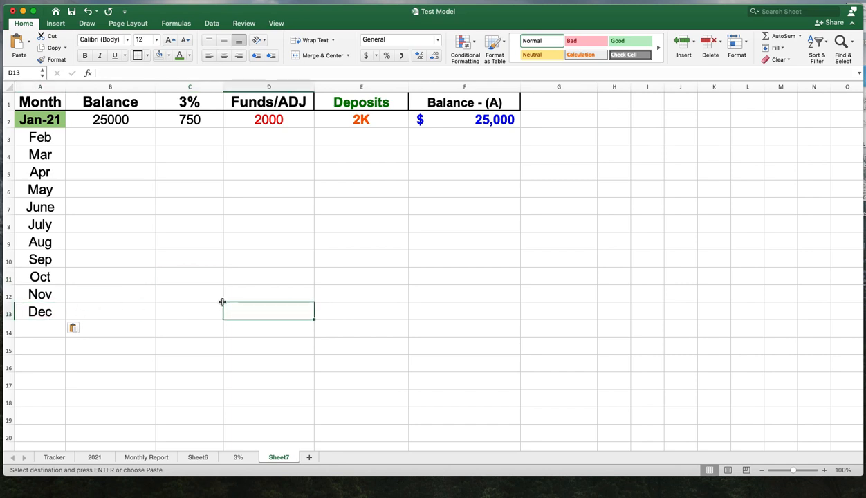
# - Set the font size of rows 2 to 39 on Sheet7 to 26
pyautogui.click(109, 132)
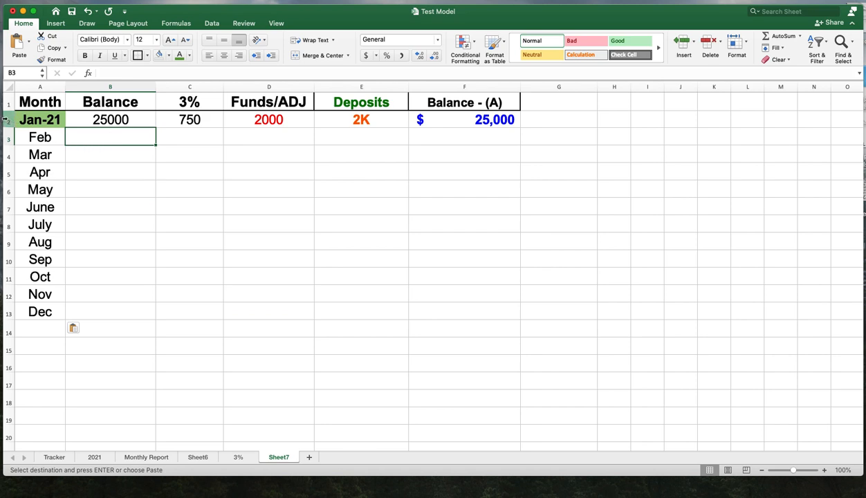
pyautogui.moveTo(5, 119); pyautogui.dragTo(39, 432)
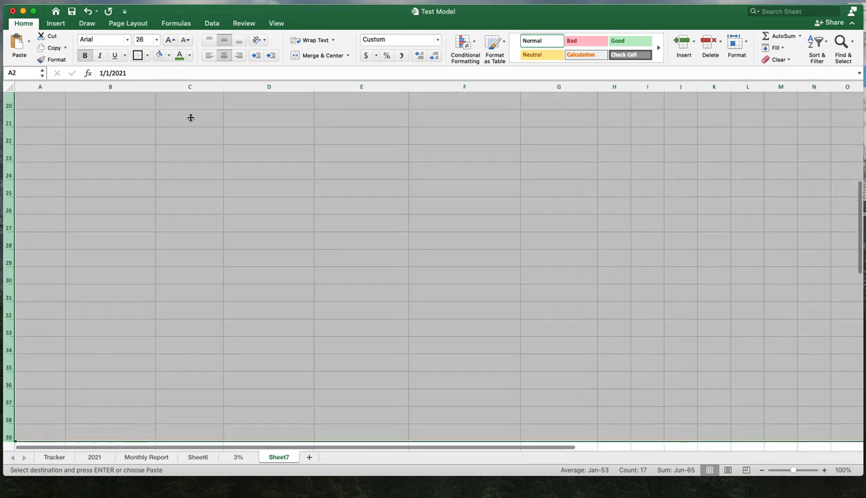
pyautogui.click(156, 40)
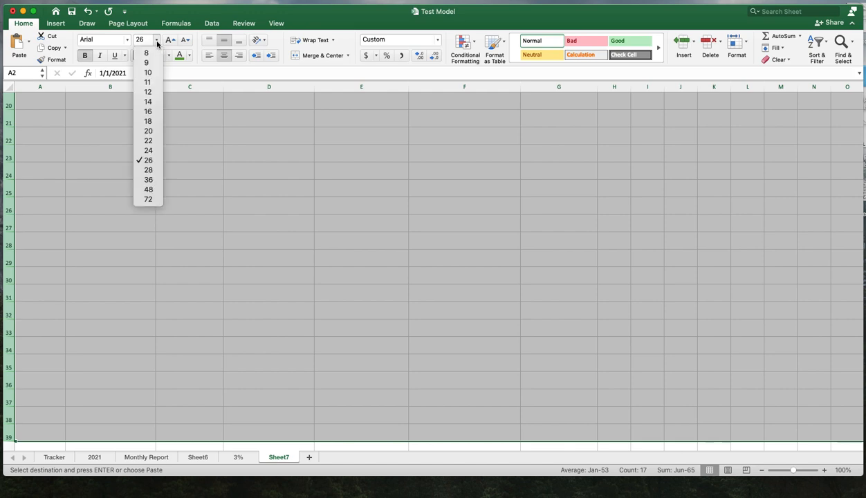
pyautogui.click(156, 161)
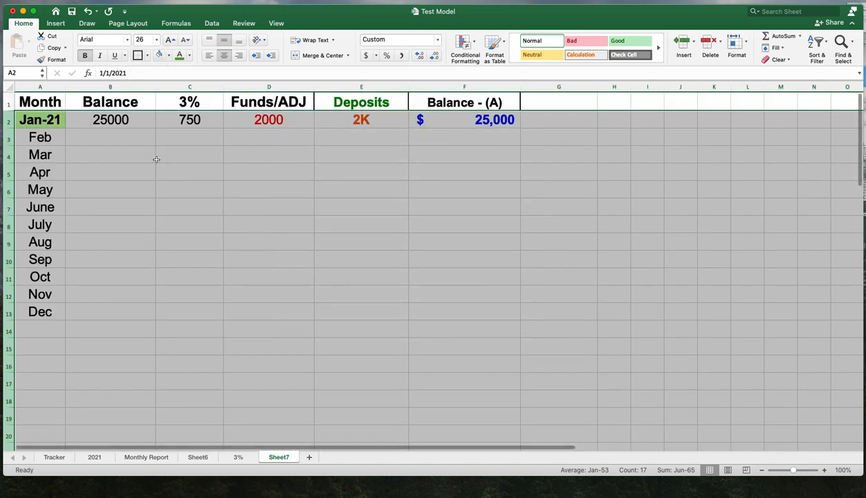
pyautogui.click(375, 223)
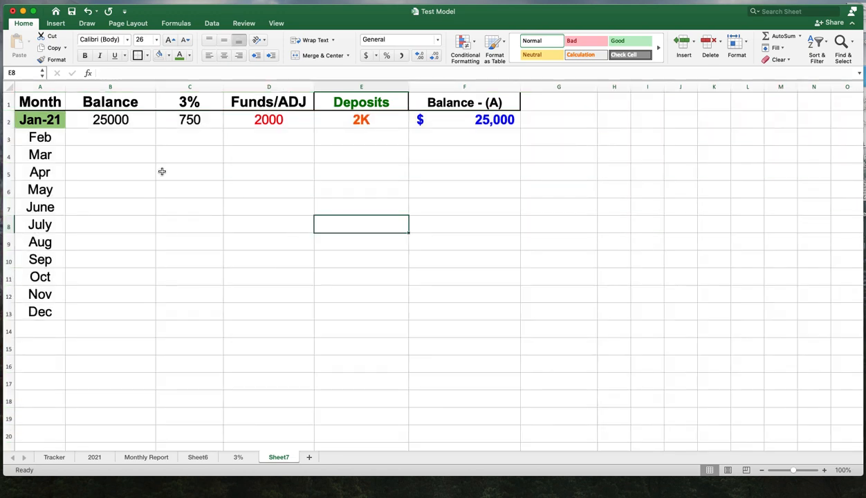
# - Enter the formula =B2+C2+D2 in B3 for February's balance
pyautogui.click(108, 141)
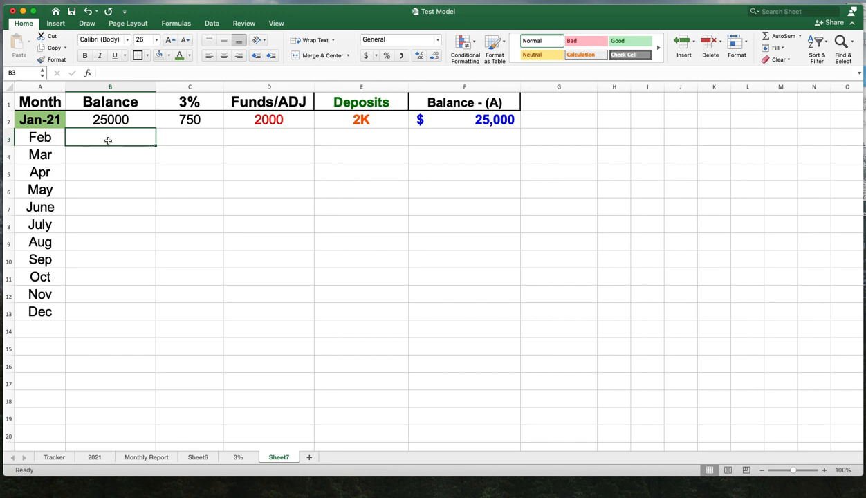
pyautogui.write('=')
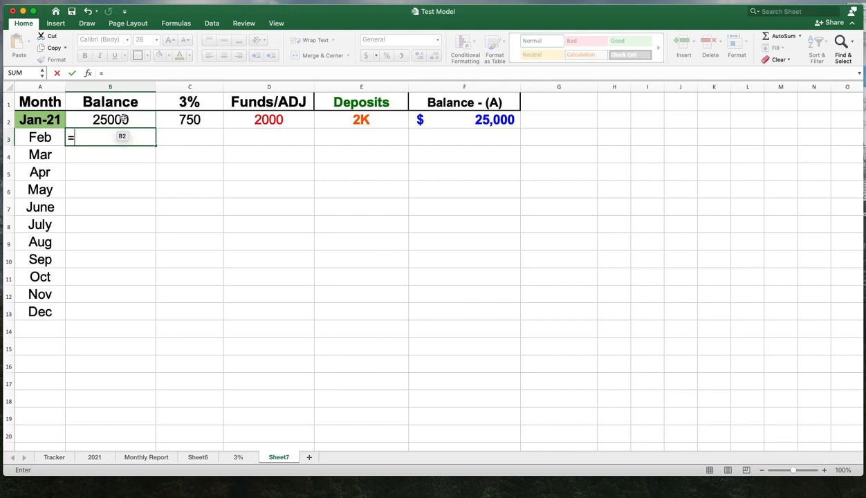
pyautogui.click(123, 119)
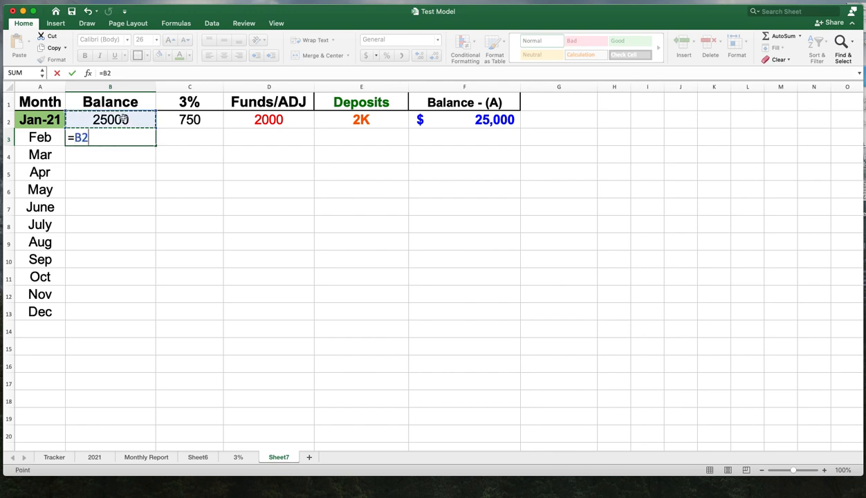
pyautogui.write('+')
pyautogui.click(181, 119)
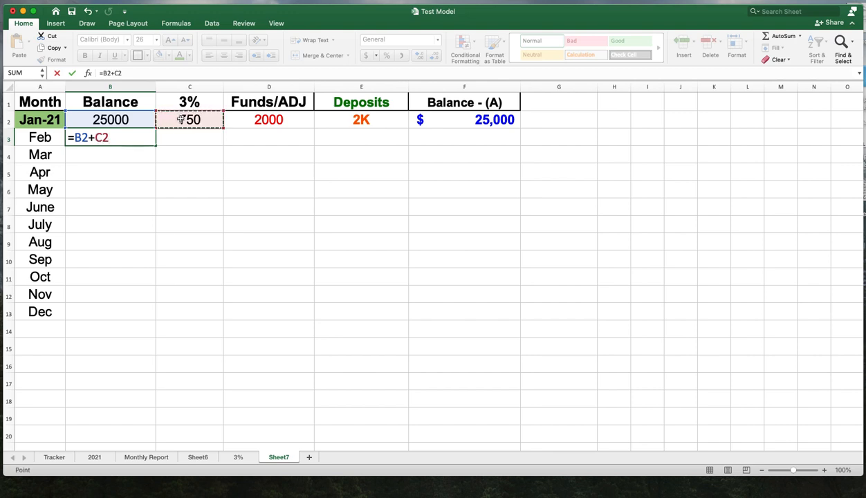
pyautogui.write('+')
pyautogui.click(296, 123)
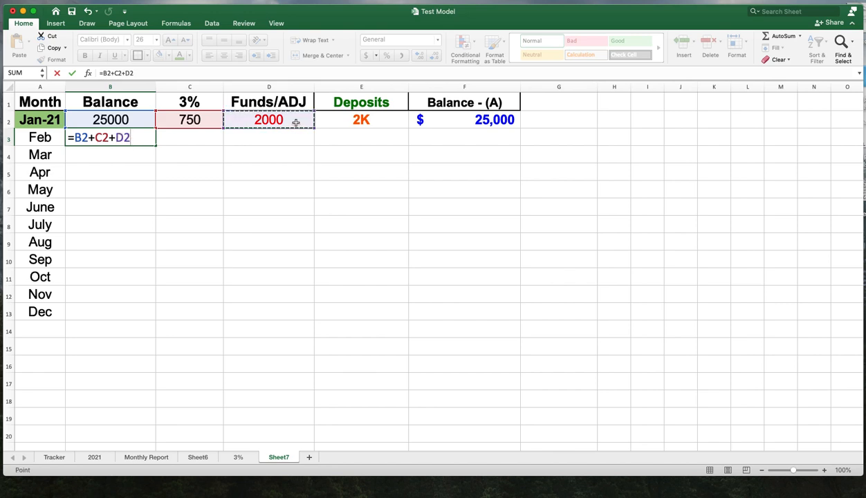
pyautogui.press('Return')
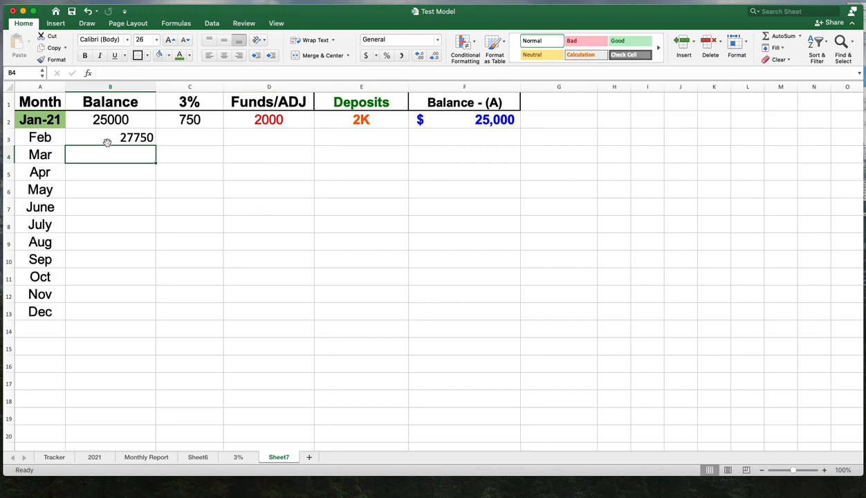
# - Center-align the contents of columns B and C
pyautogui.click(107, 87)
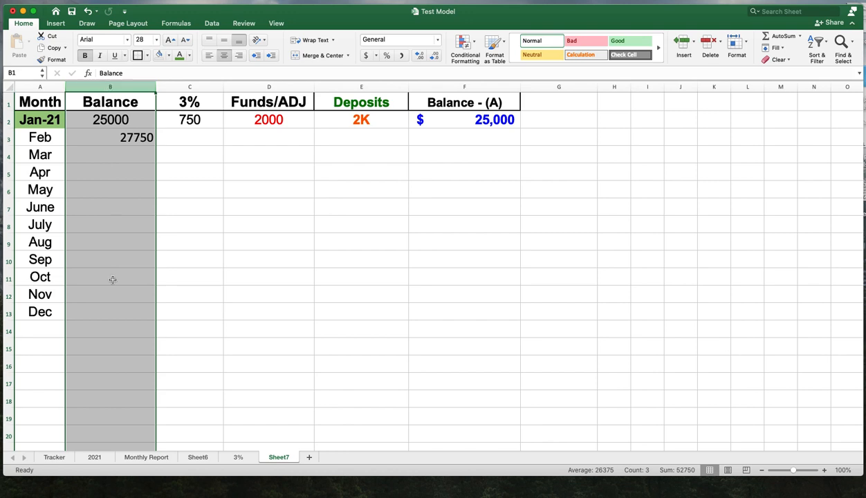
pyautogui.click(223, 55)
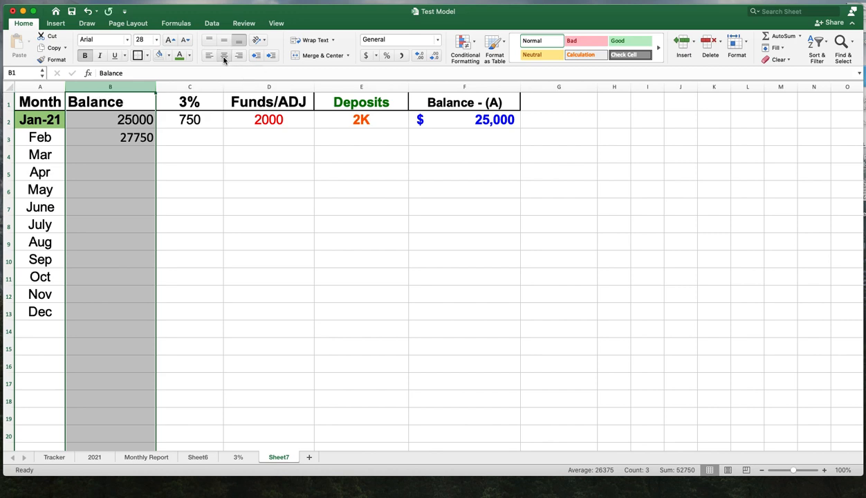
pyautogui.click(224, 57)
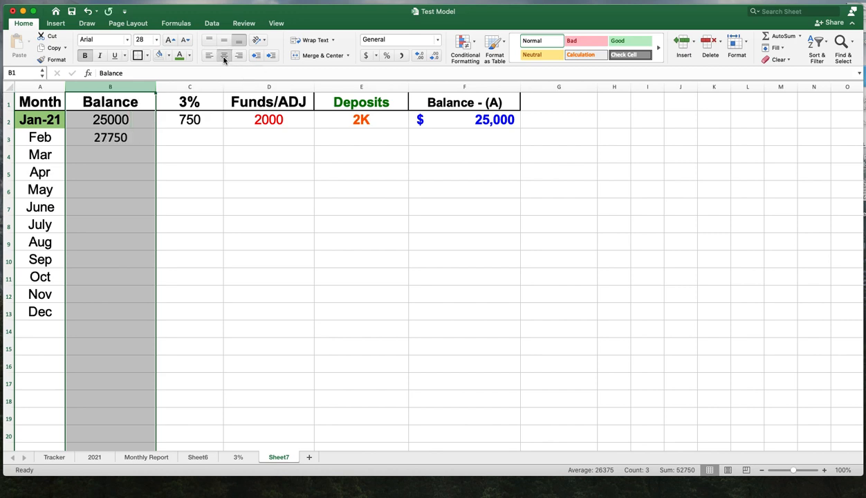
pyautogui.click(191, 207)
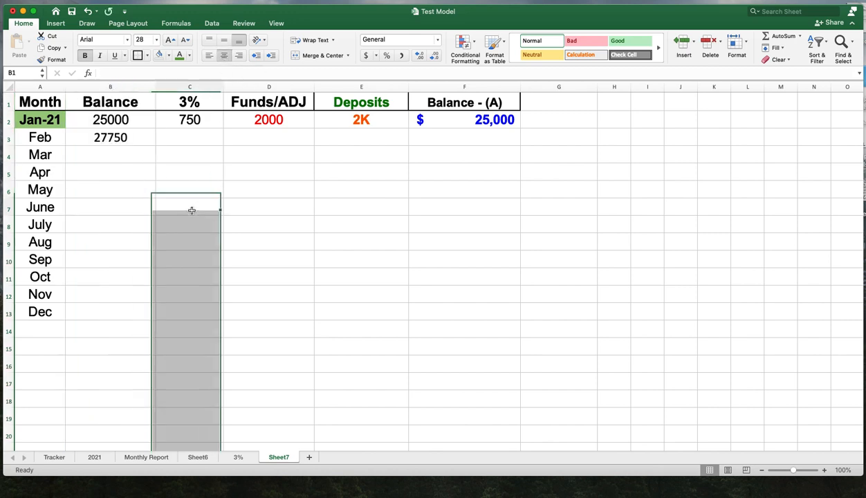
pyautogui.click(197, 89)
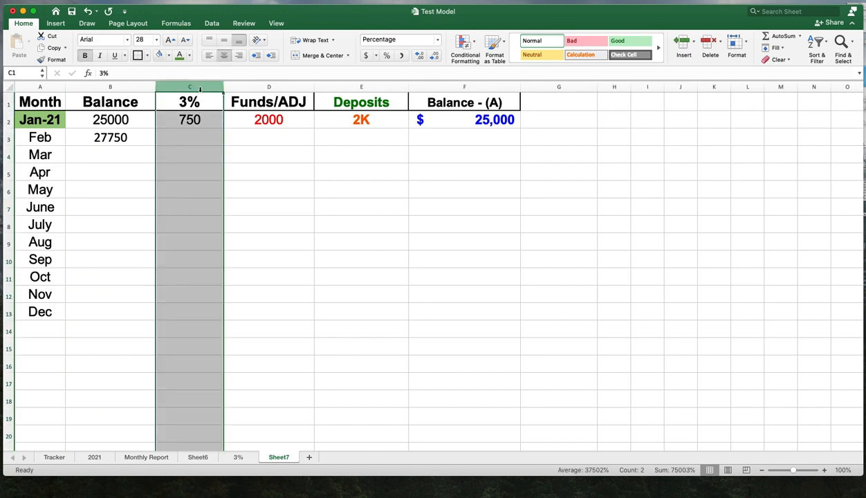
pyautogui.click(224, 55)
pyautogui.click(225, 55)
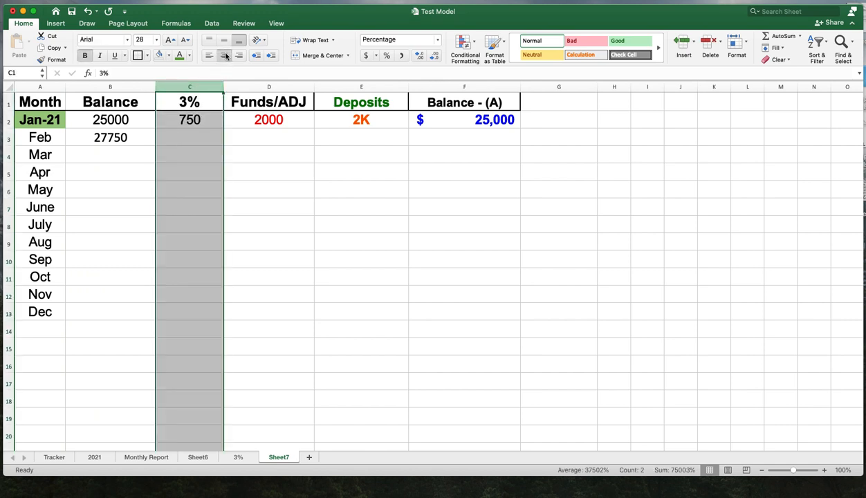
# - Center-align the contents of columns D, E and F
pyautogui.click(264, 85)
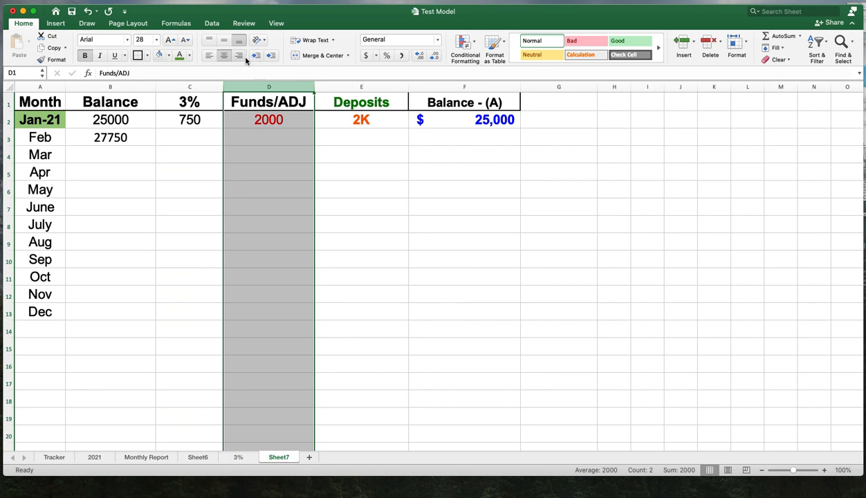
pyautogui.click(225, 56)
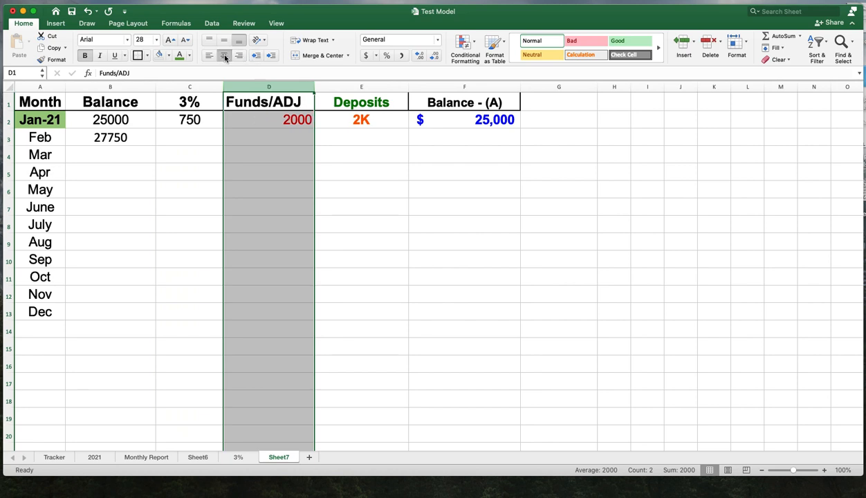
pyautogui.click(225, 55)
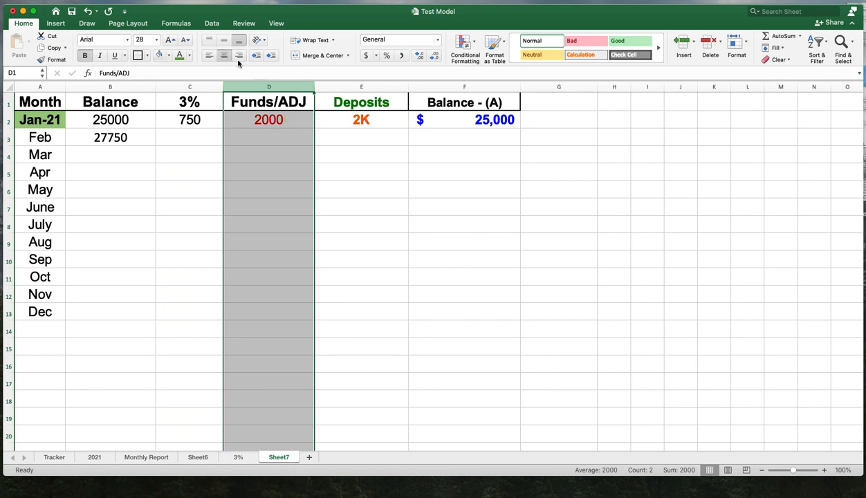
pyautogui.click(364, 86)
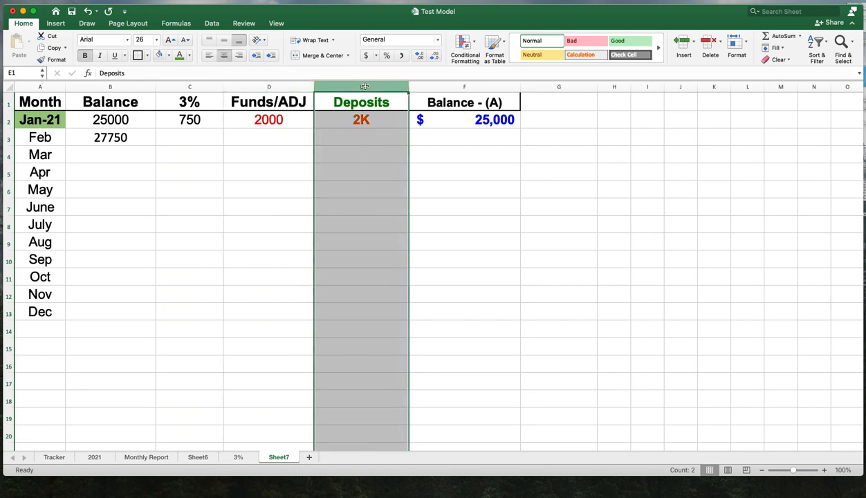
pyautogui.click(224, 57)
pyautogui.click(225, 57)
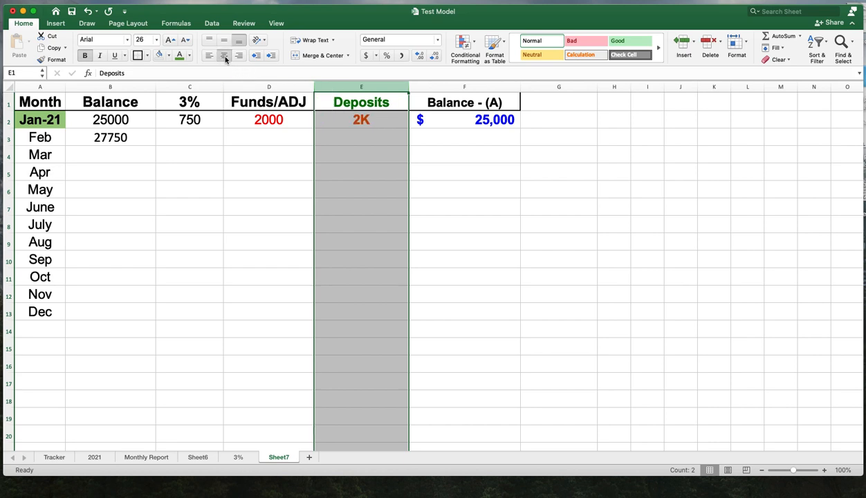
pyautogui.click(440, 87)
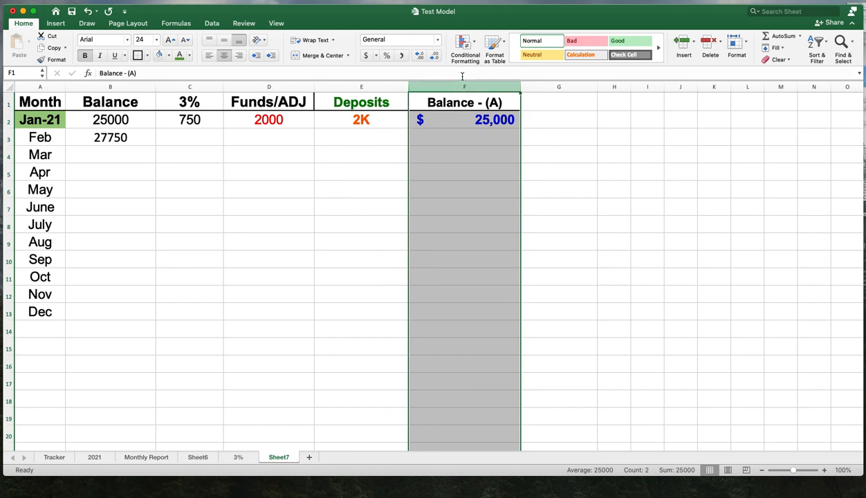
pyautogui.click(210, 58)
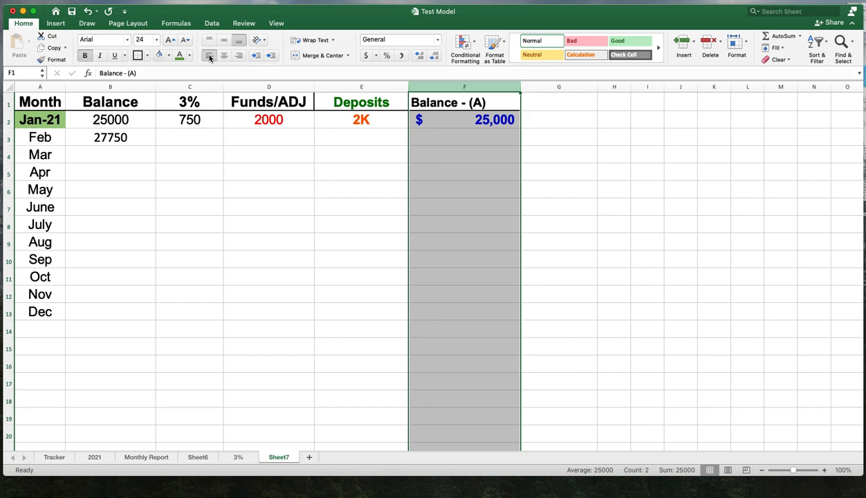
pyautogui.click(222, 57)
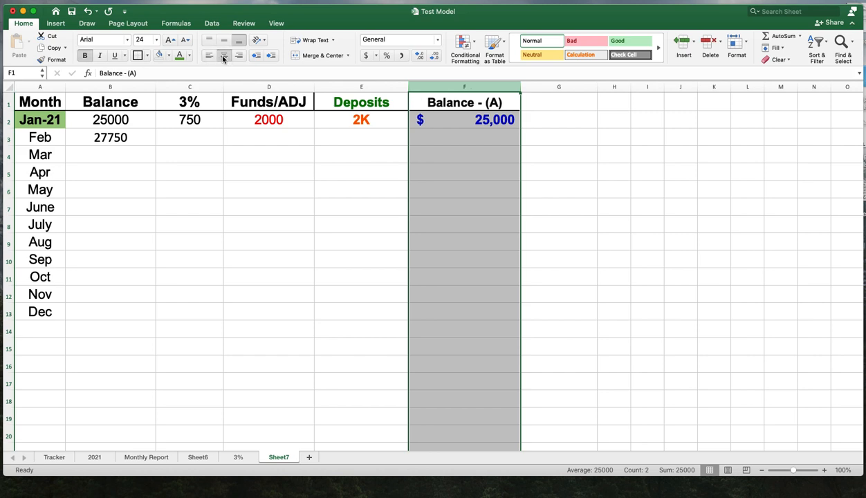
pyautogui.click(707, 275)
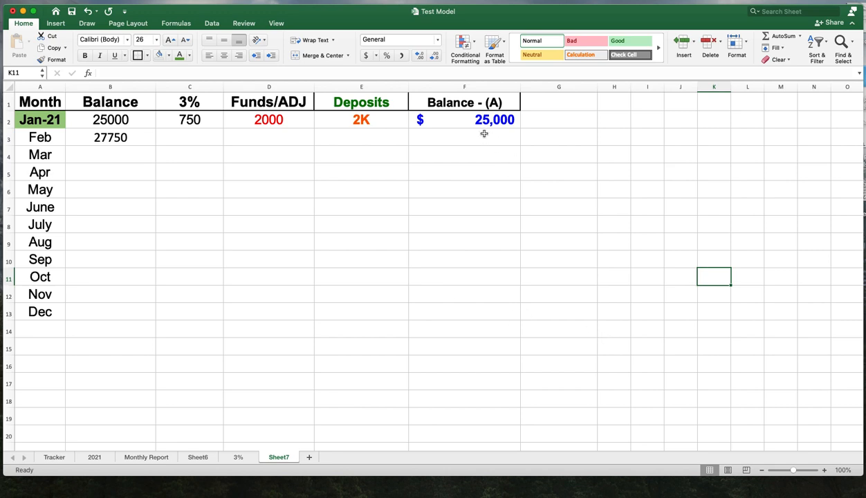
# - Left-align F2:F13 and re-enter the January balance in F2 with a leading dollar sign
pyautogui.moveTo(473, 125); pyautogui.dragTo(475, 314)
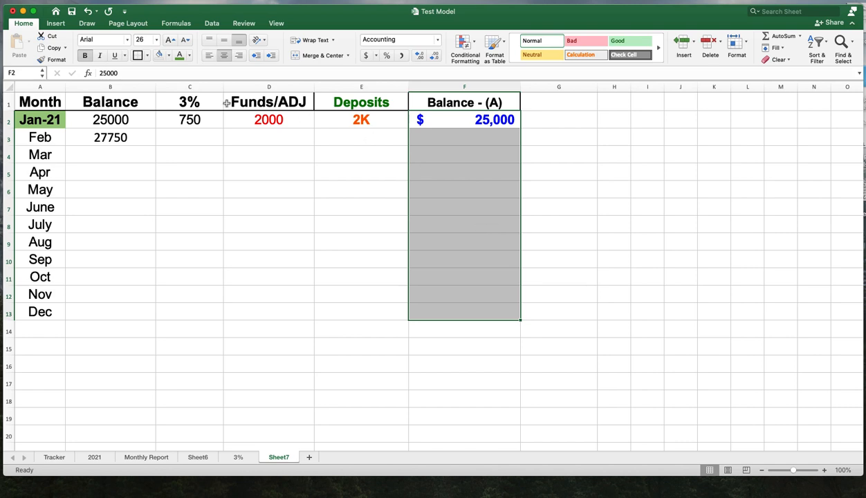
pyautogui.click(209, 56)
pyautogui.doubleClick(424, 120)
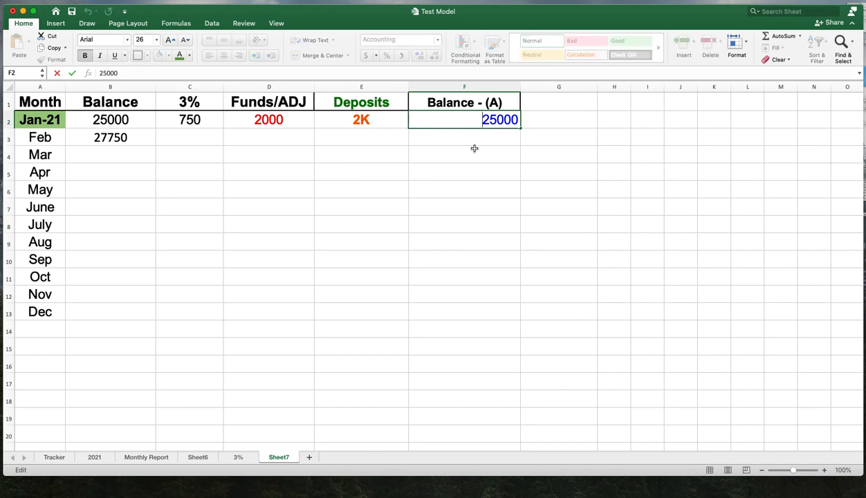
pyautogui.write('$')
pyautogui.press('Return')
# - Save the workbook
pyautogui.click(473, 156)
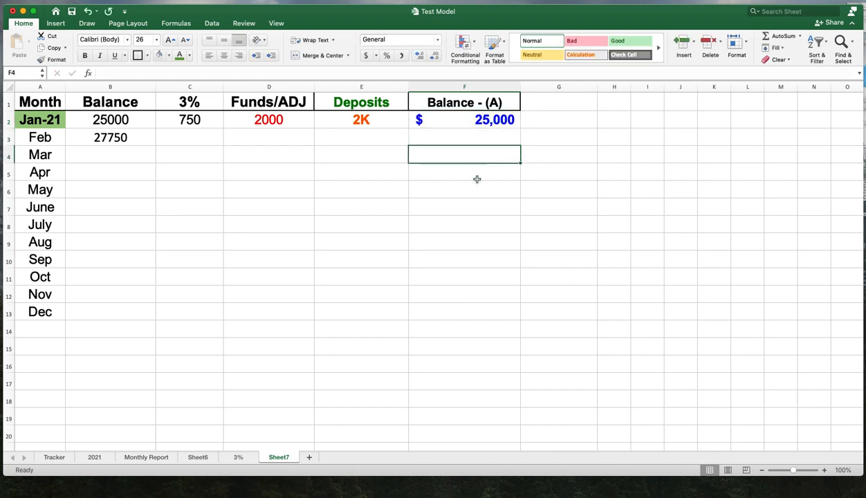
pyautogui.click(476, 177)
pyautogui.click(72, 13)
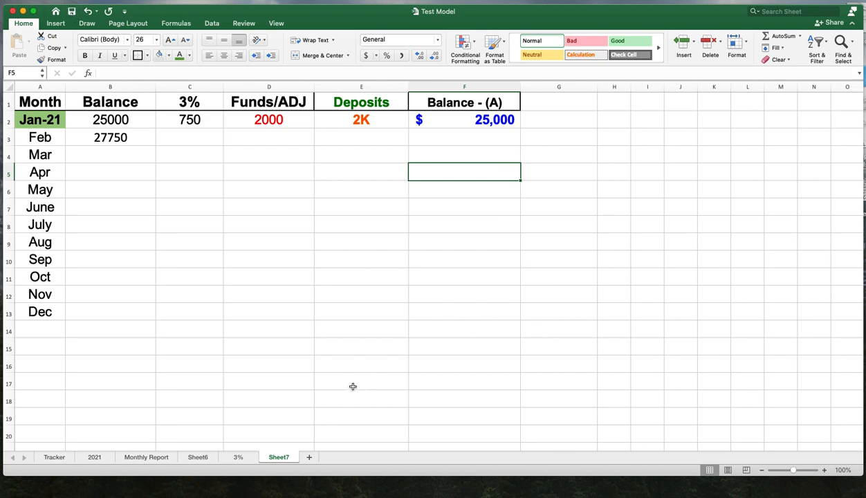
# - Enter the formula =B3*0.03 in C3 for February's 3% gain
pyautogui.click(195, 140)
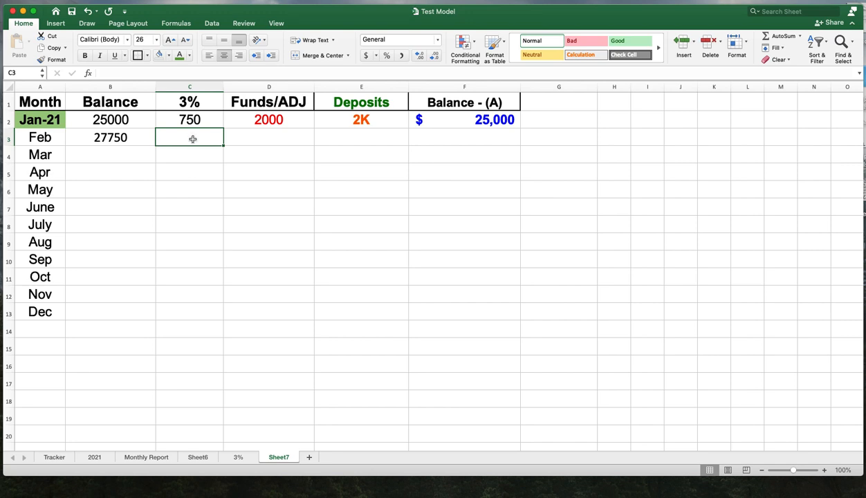
pyautogui.doubleClick(192, 139)
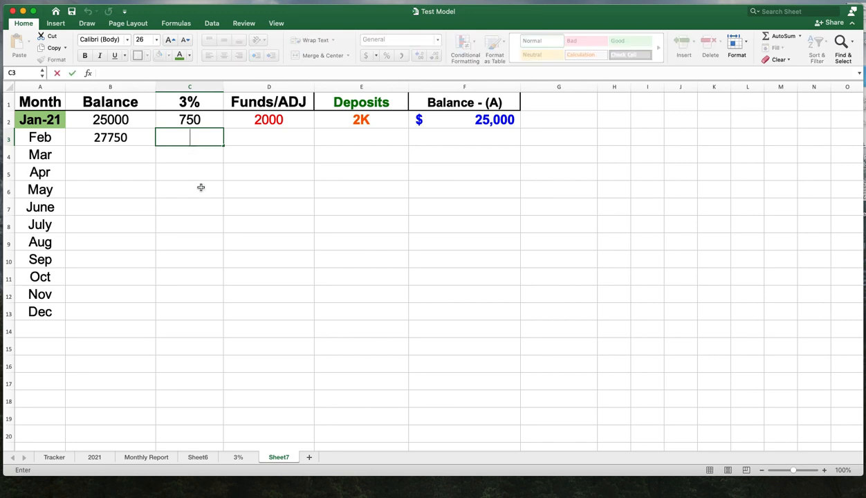
pyautogui.write('=')
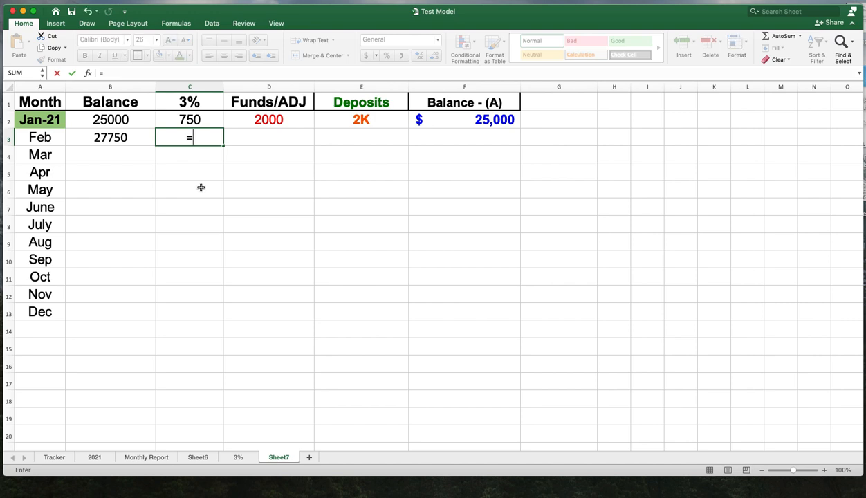
pyautogui.click(126, 137)
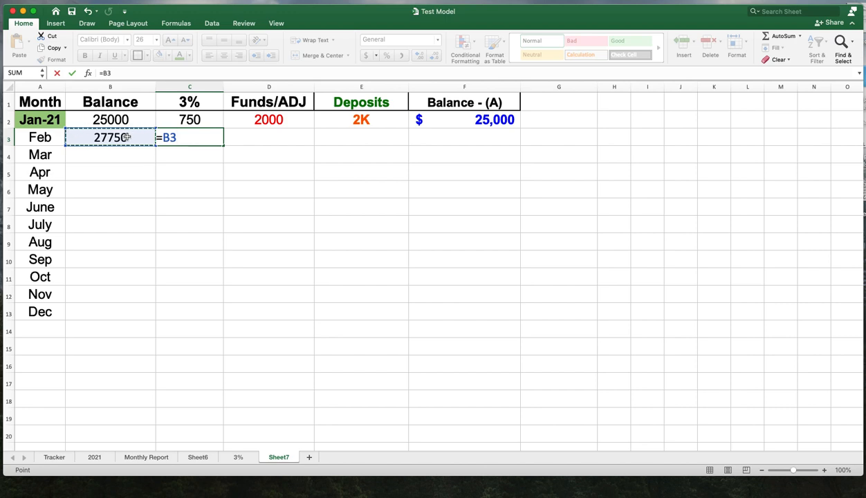
pyautogui.write('*.')
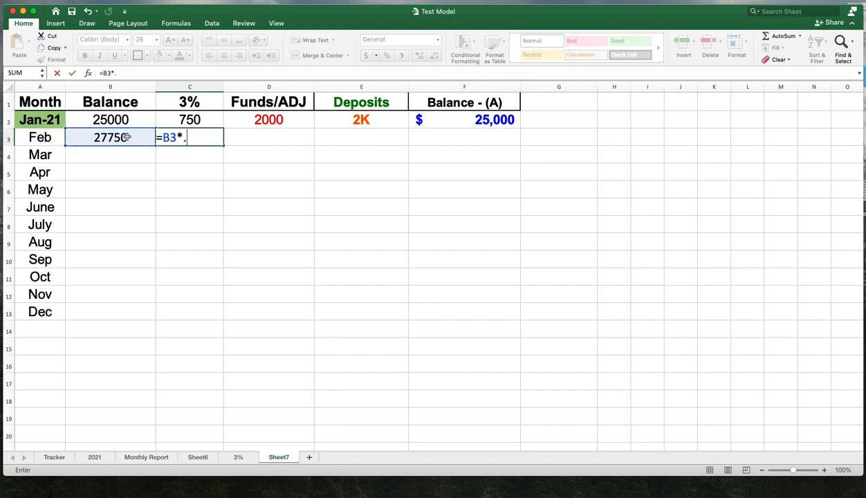
pyautogui.write('03')
pyautogui.press('Return')
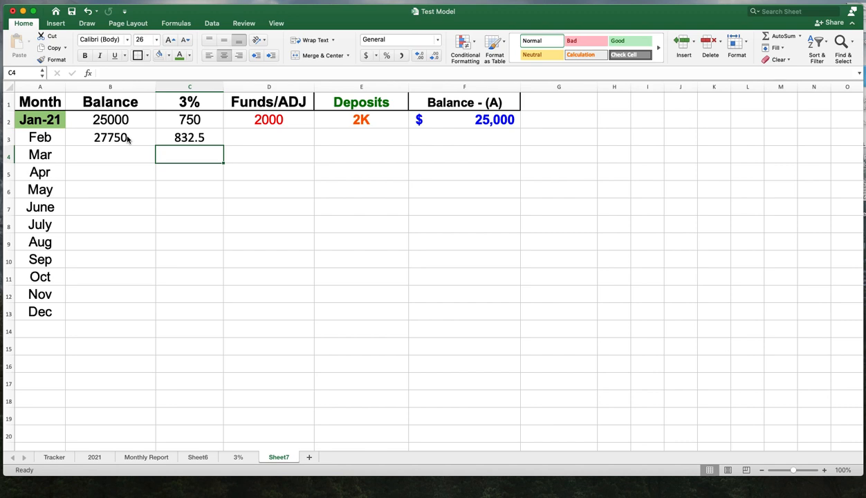
# - Format C3:C13 as numbers with no decimal places
pyautogui.click(211, 139)
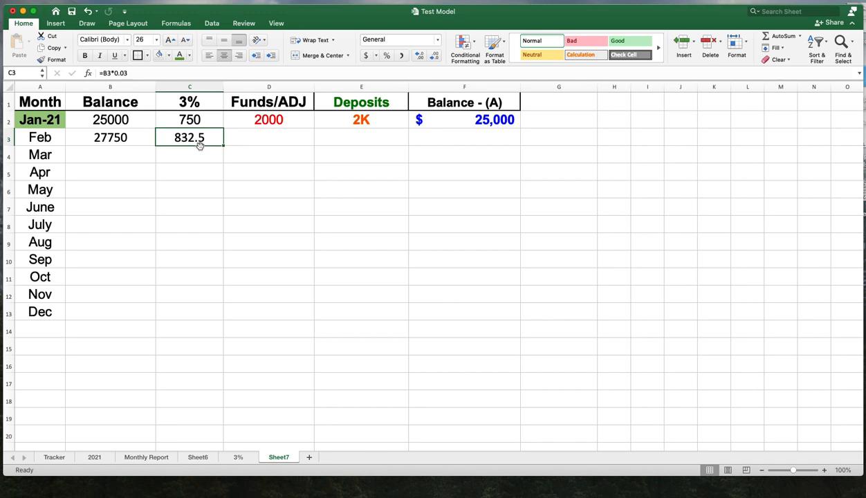
pyautogui.click(200, 85)
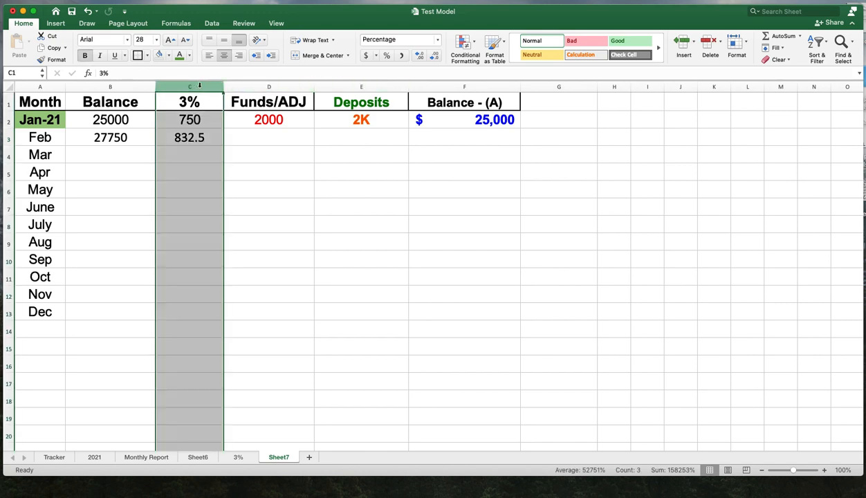
pyautogui.click(207, 135)
pyautogui.moveTo(208, 134)
pyautogui.mouseDown()
pyautogui.moveTo(205, 328)
pyautogui.moveTo(206, 317)
pyautogui.mouseUp()
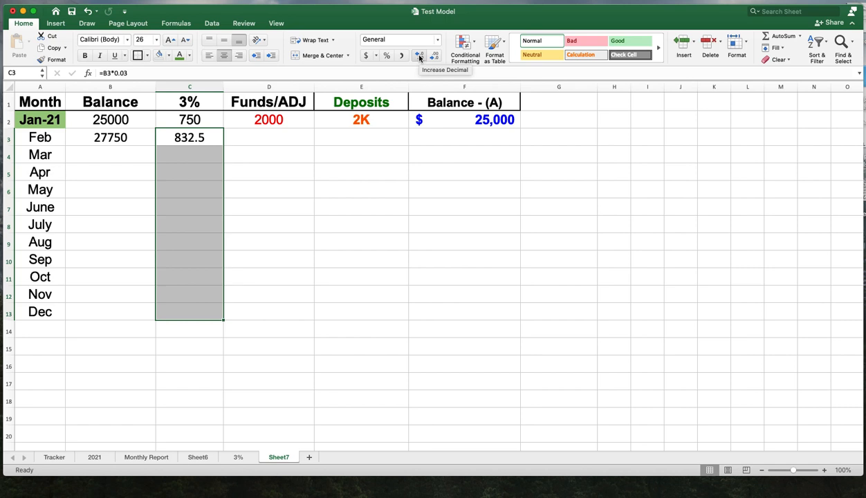
pyautogui.click(418, 56)
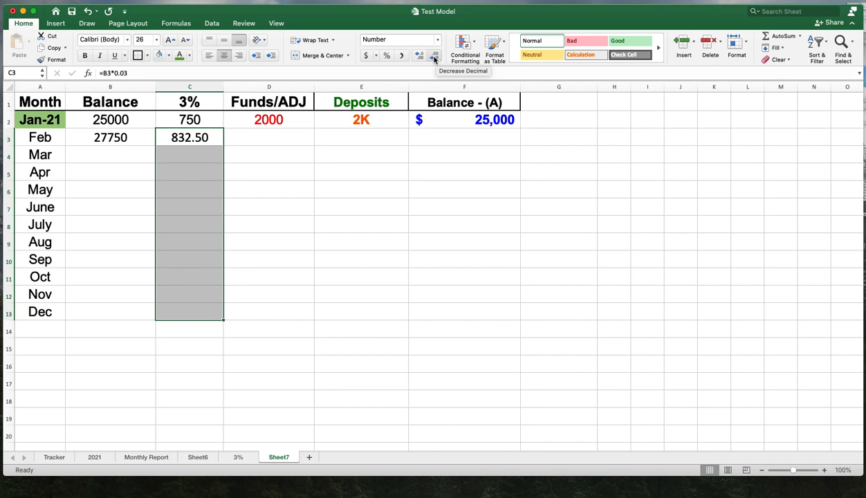
pyautogui.click(435, 56)
pyautogui.click(434, 56)
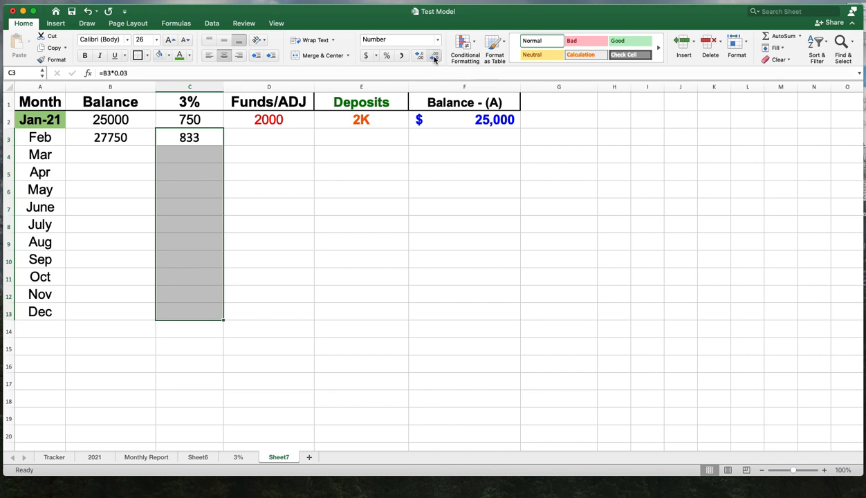
pyautogui.click(327, 250)
pyautogui.click(202, 140)
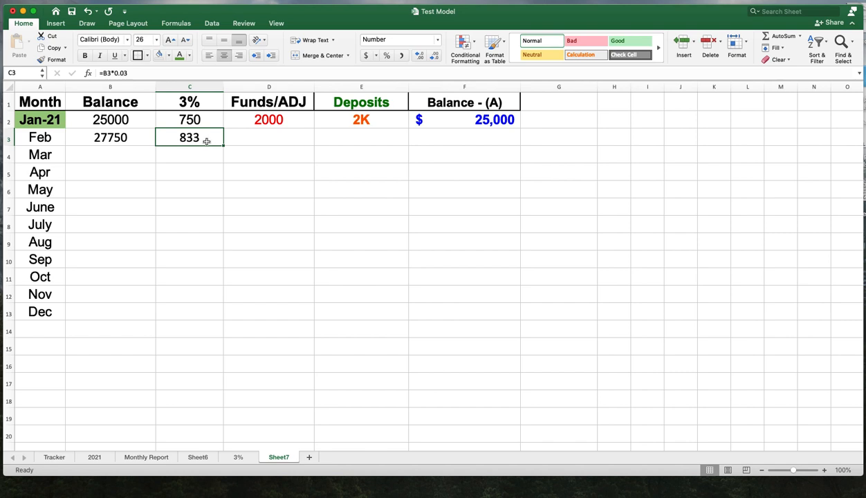
# - Enter 2000 in D3 as February's funds adjustment
pyautogui.click(255, 140)
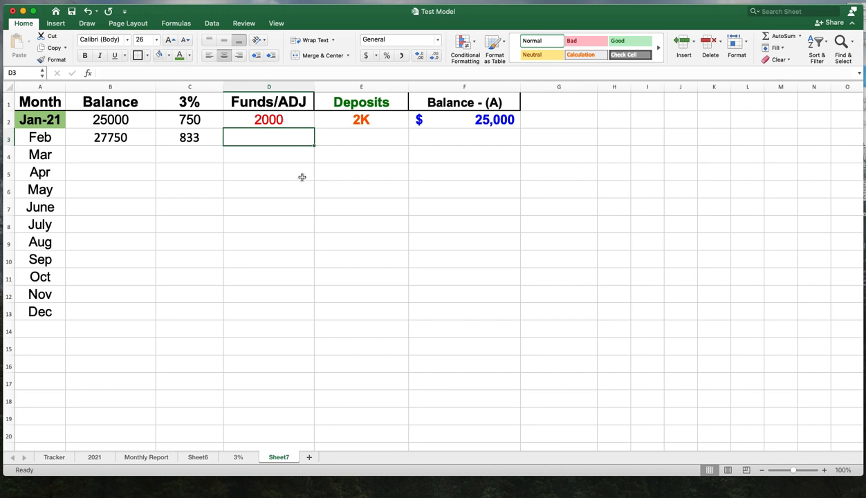
pyautogui.write('2000')
pyautogui.press('Return')
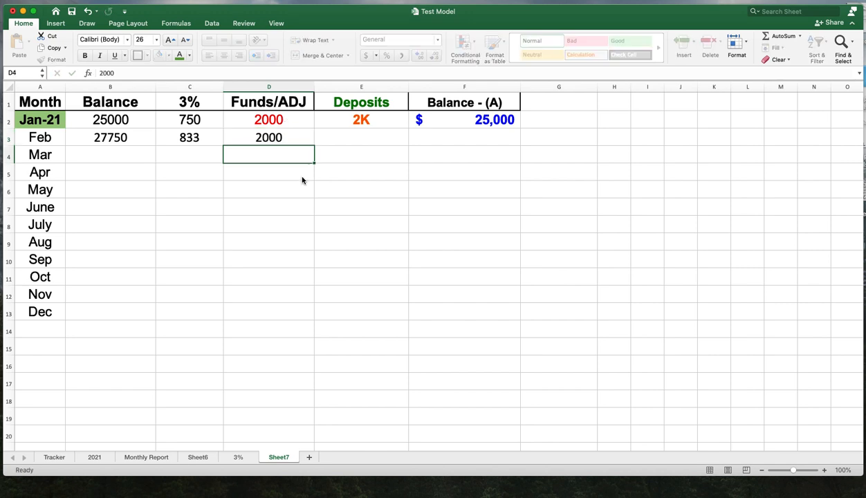
# - Set the font colour of the Funds/ADJ cells D2:D13 to red
pyautogui.moveTo(283, 121); pyautogui.dragTo(287, 308)
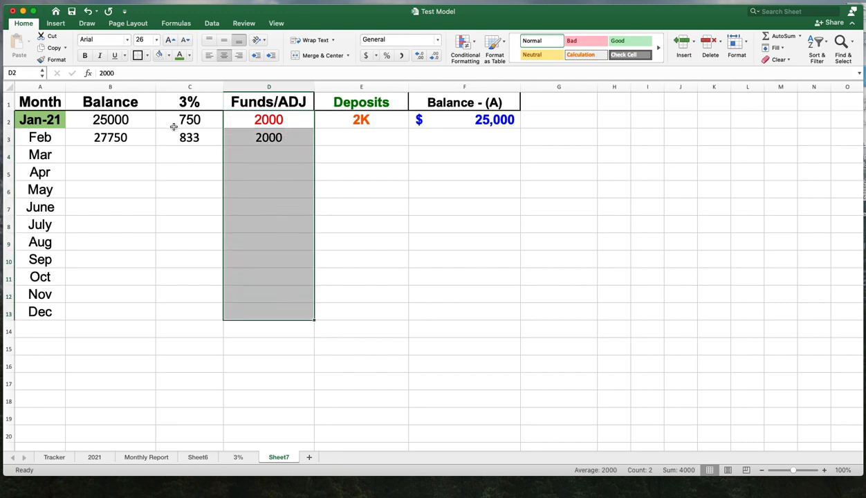
pyautogui.click(190, 58)
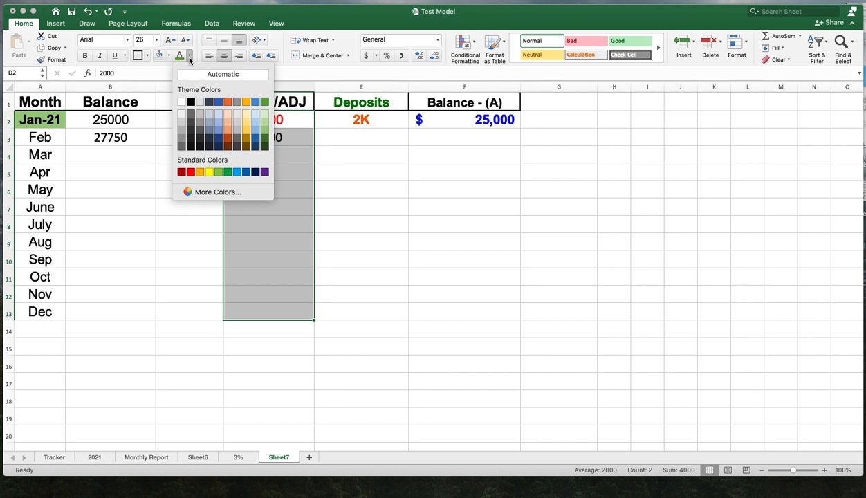
pyautogui.click(185, 171)
pyautogui.click(393, 236)
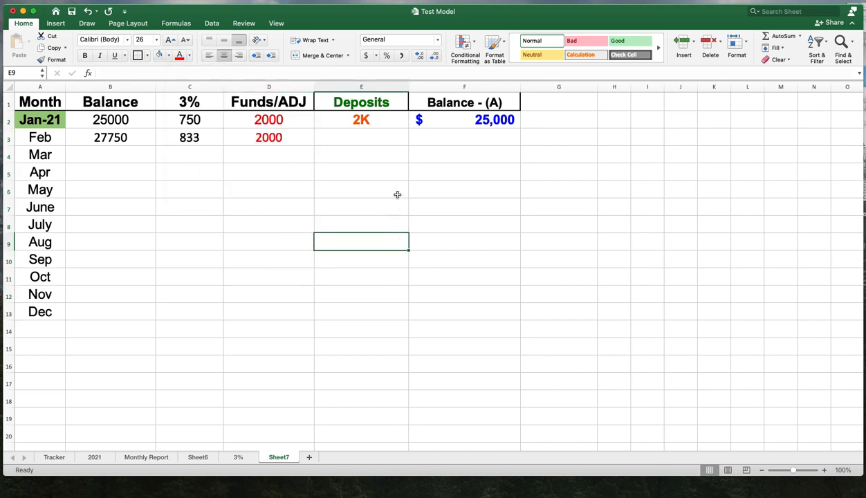
# - Set the font colour of the Deposits cells E2:E13 to red
pyautogui.moveTo(366, 123); pyautogui.dragTo(366, 308)
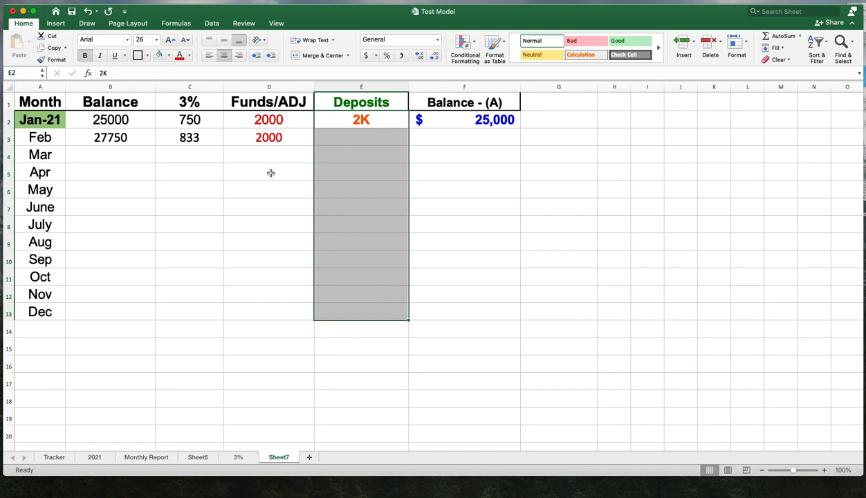
pyautogui.click(180, 56)
pyautogui.click(454, 241)
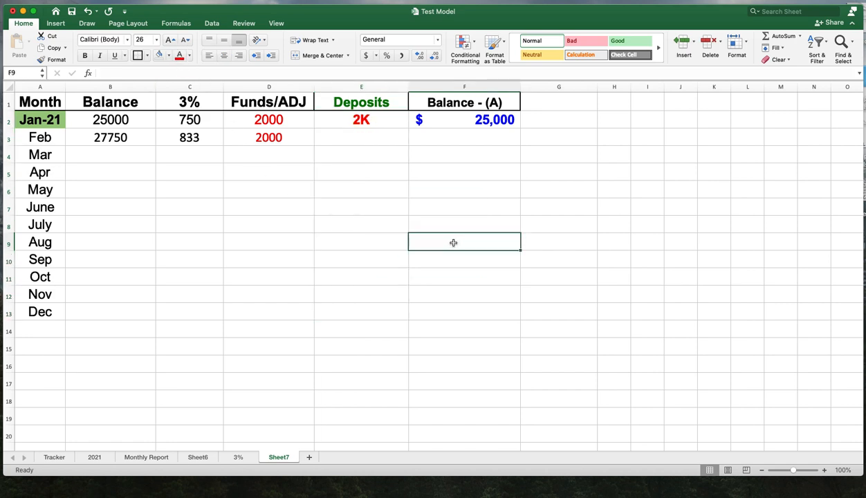
# - Enter 2K in E3 as February's deposit and make it bold
pyautogui.click(356, 141)
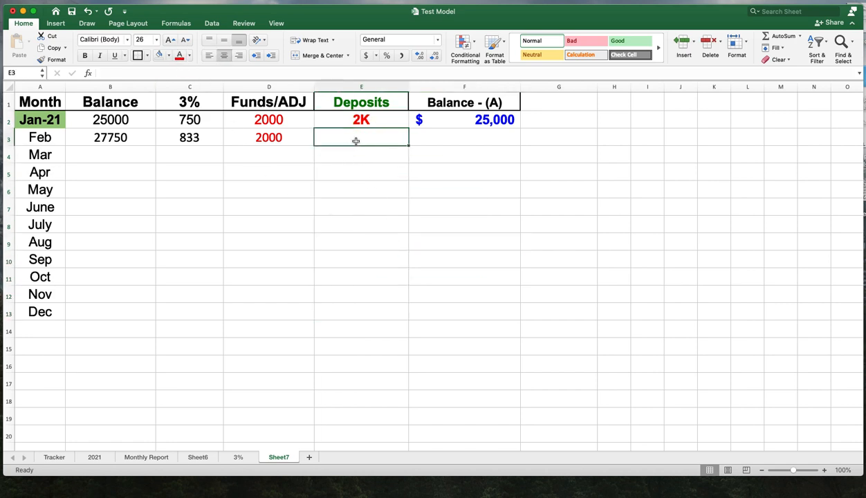
pyautogui.write('2K')
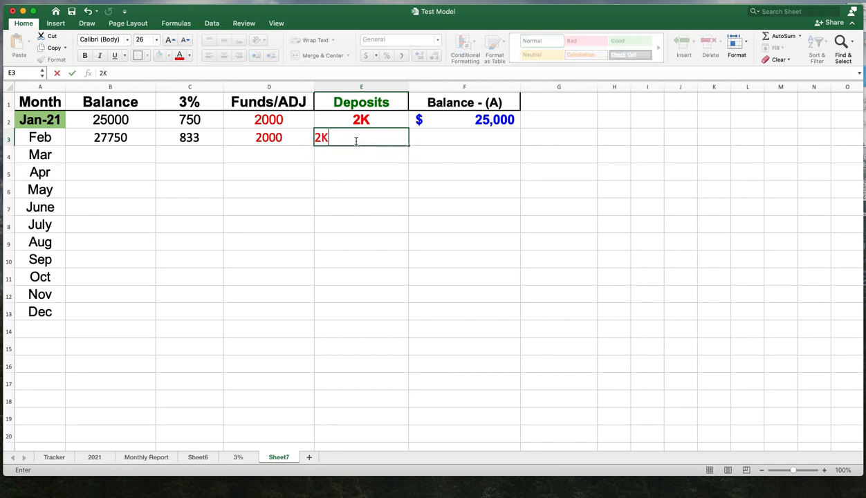
pyautogui.press('Return')
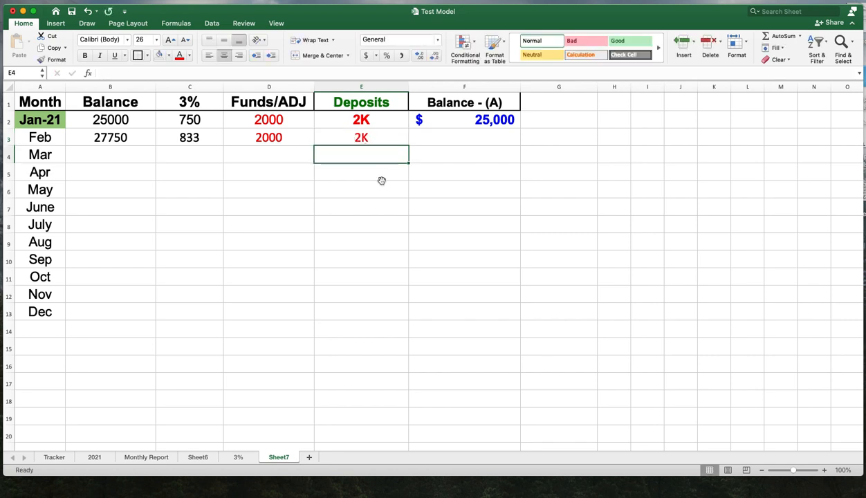
pyautogui.click(371, 138)
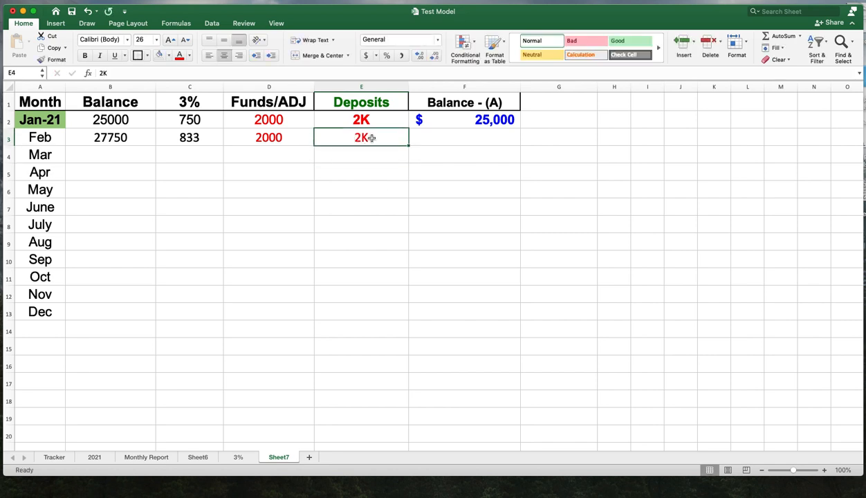
pyautogui.click(91, 56)
pyautogui.click(341, 202)
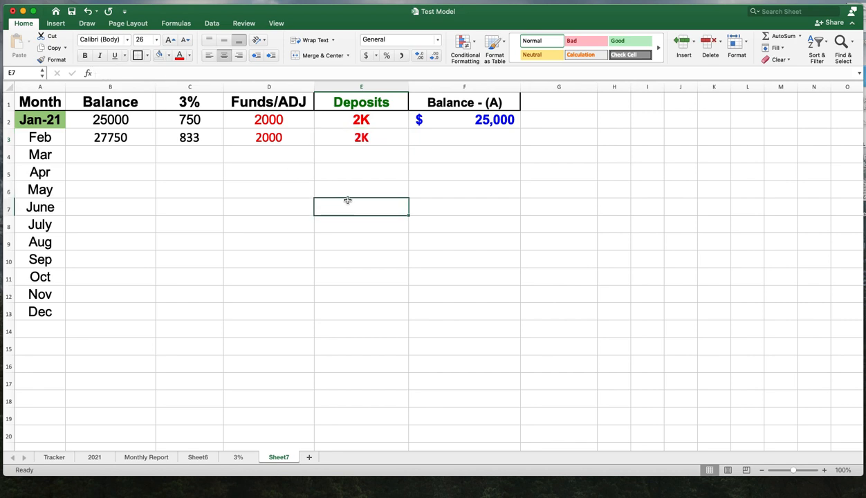
# - Change the font of February's Funds/ADJ and Deposits cells D3:E3 to Arial
pyautogui.click(383, 141)
pyautogui.moveTo(382, 141); pyautogui.dragTo(286, 136)
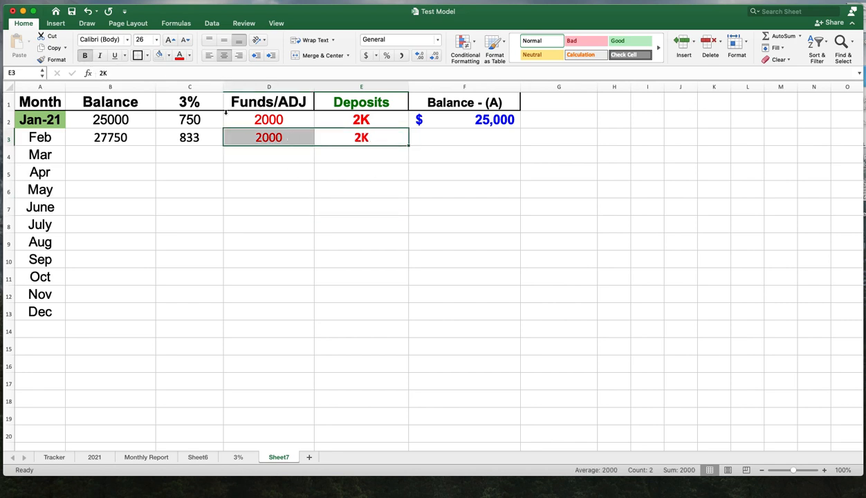
pyautogui.click(127, 40)
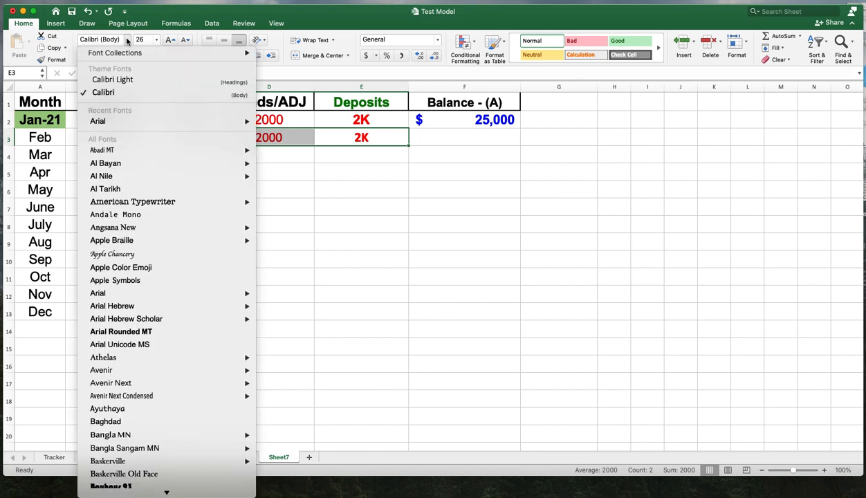
pyautogui.moveTo(127, 125)
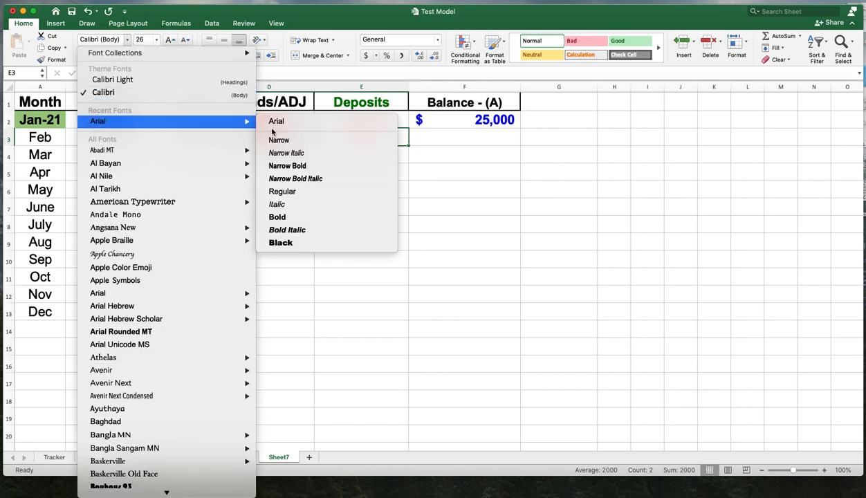
pyautogui.click(293, 125)
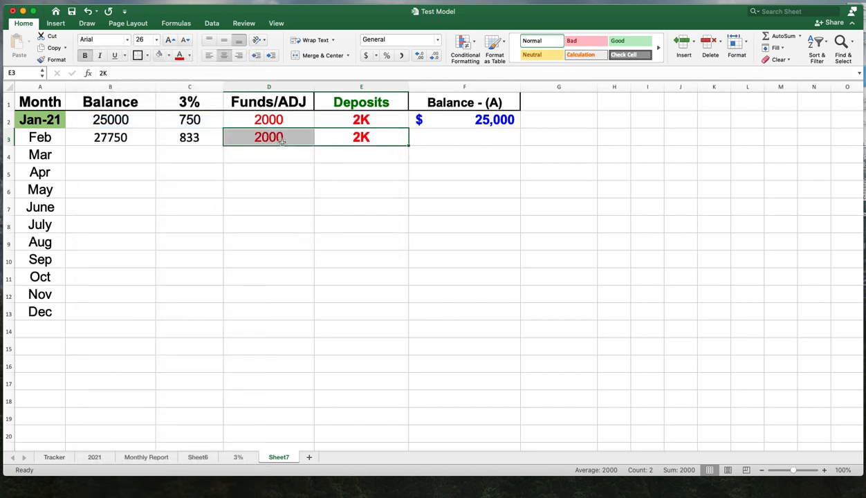
pyautogui.click(425, 209)
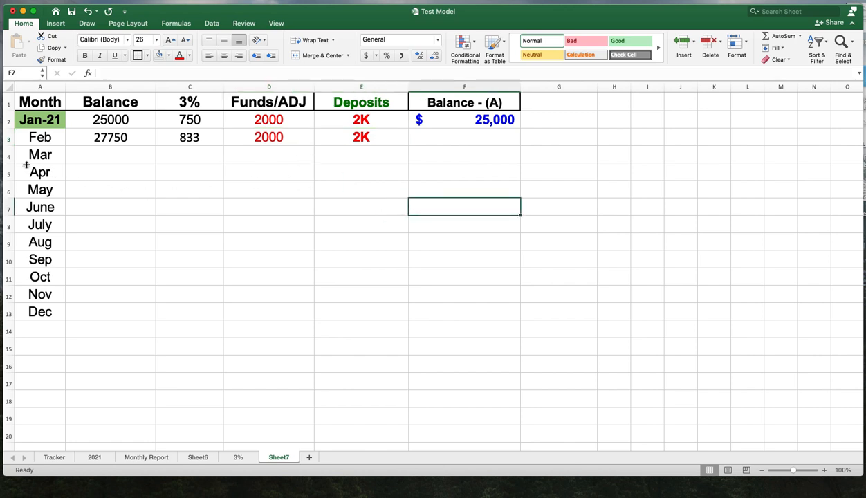
# - Format rows 4 to 17 in Arial at 26 pt
pyautogui.moveTo(9, 154); pyautogui.dragTo(48, 374)
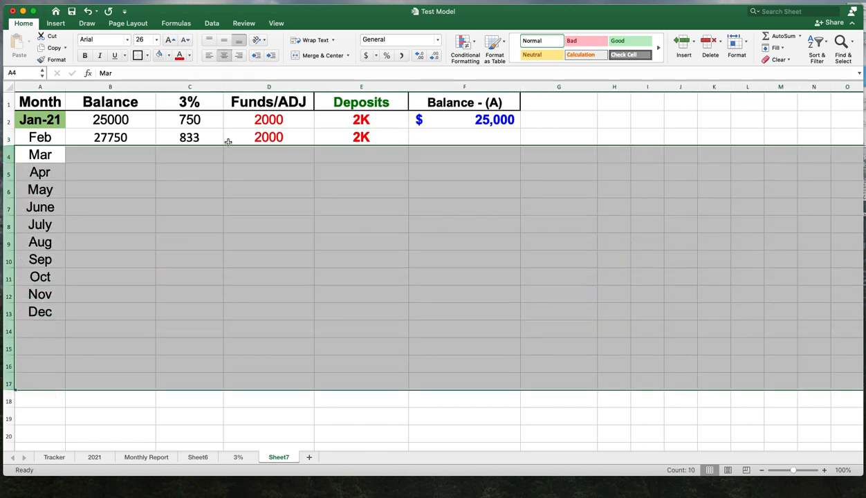
pyautogui.click(127, 39)
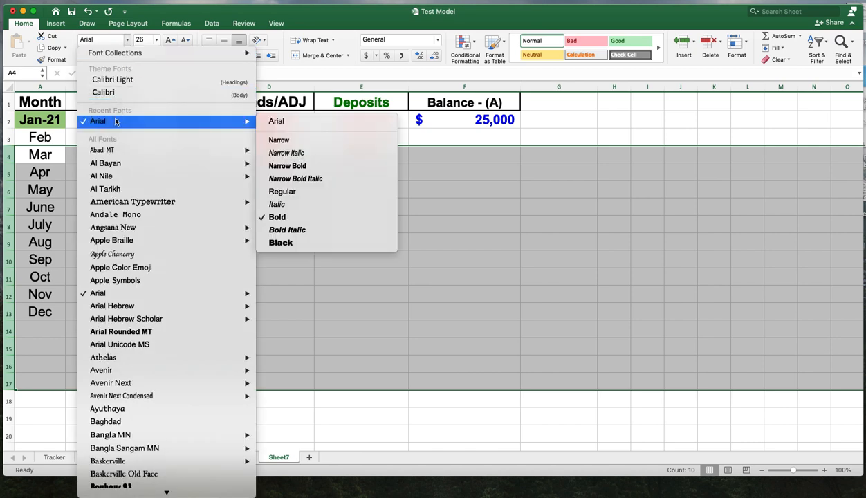
pyautogui.click(116, 121)
pyautogui.click(157, 39)
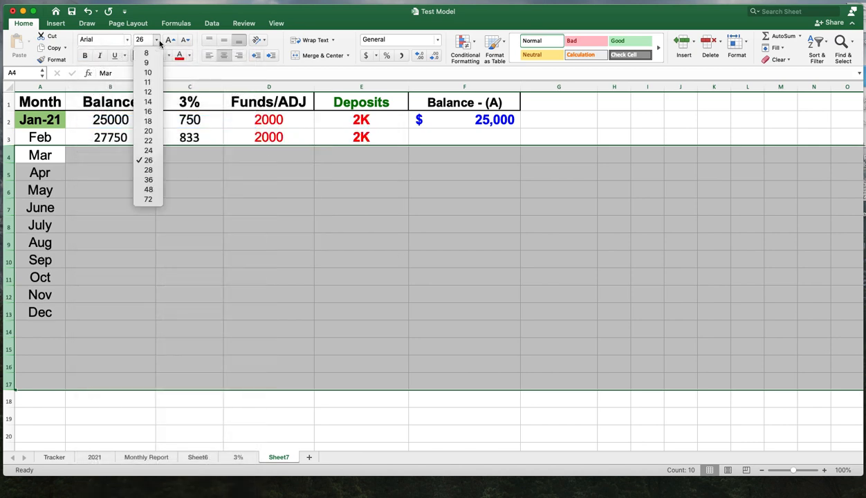
pyautogui.click(148, 160)
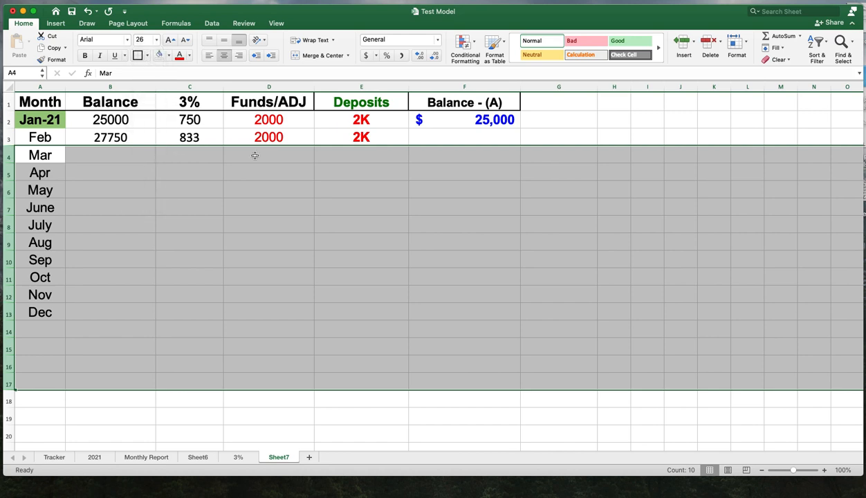
pyautogui.click(572, 203)
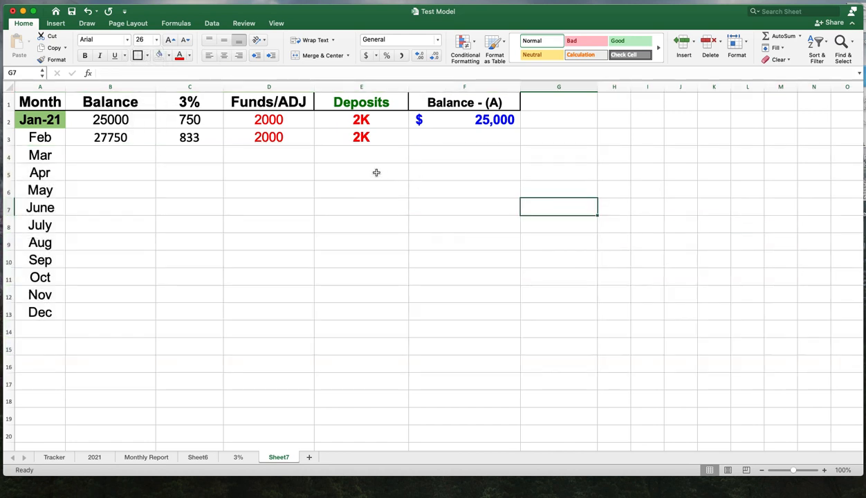
# - Enter the formula =B3+C3+D3 in B4 for March's balance
pyautogui.click(470, 156)
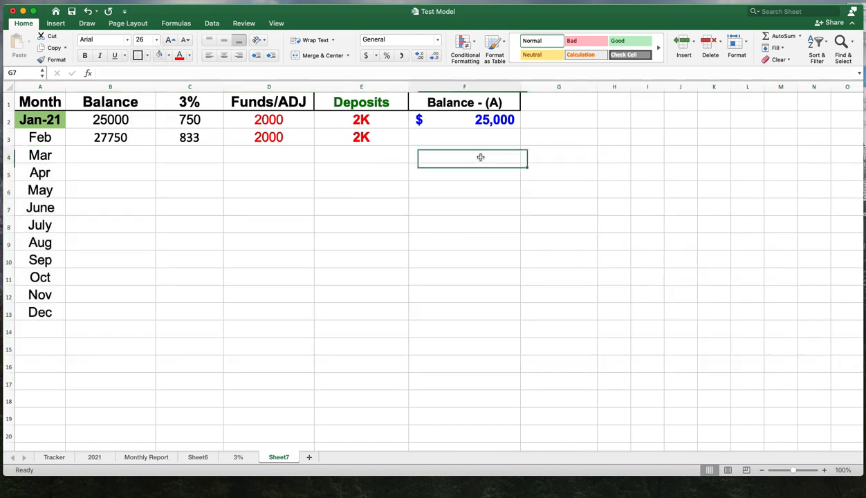
pyautogui.click(115, 155)
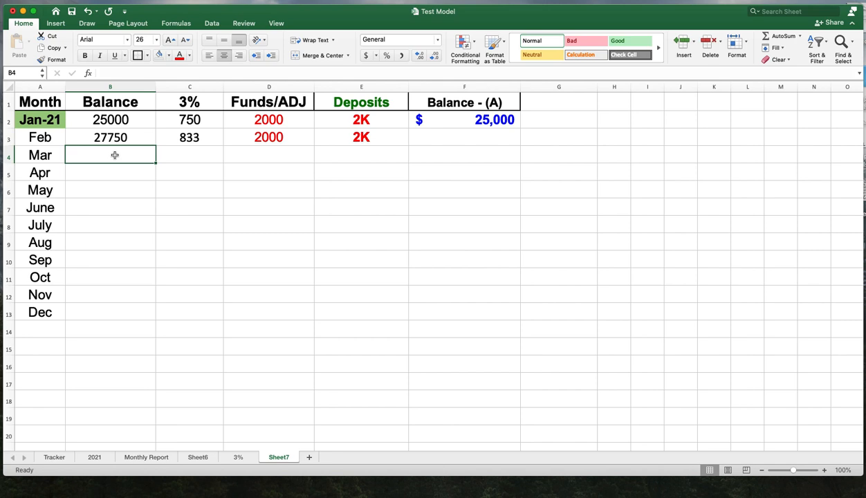
pyautogui.write('=')
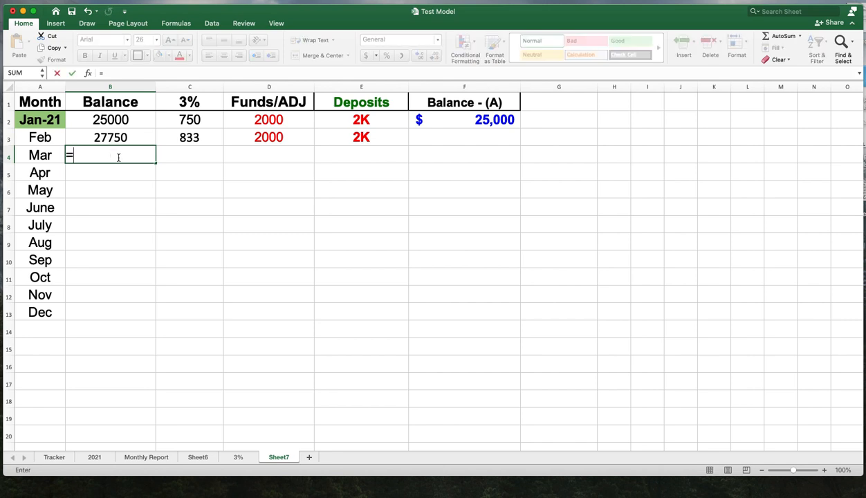
pyautogui.click(121, 138)
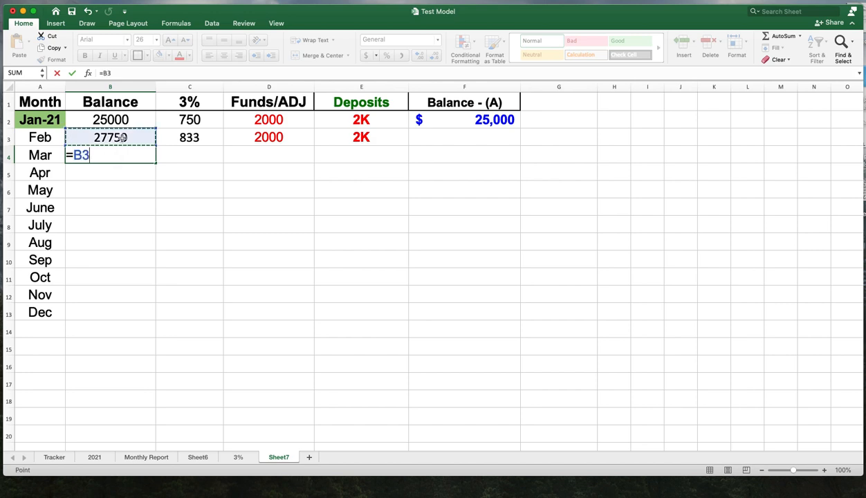
pyautogui.write('+')
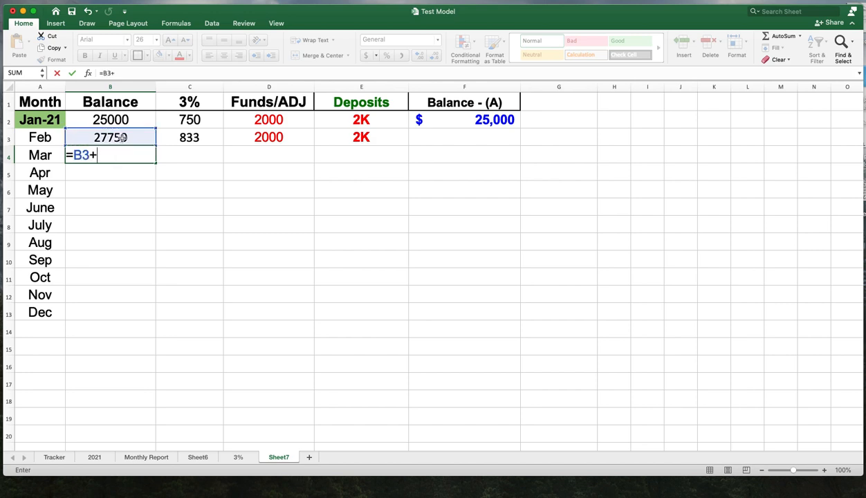
pyautogui.click(195, 138)
pyautogui.write('+')
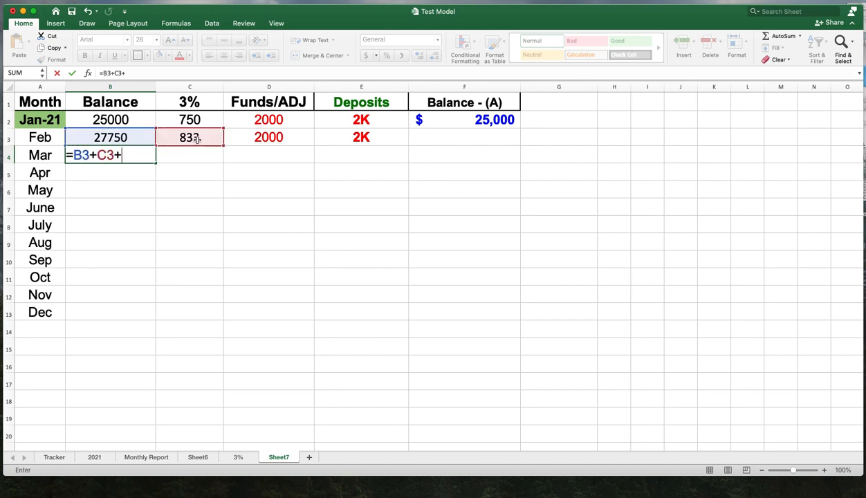
pyautogui.click(283, 139)
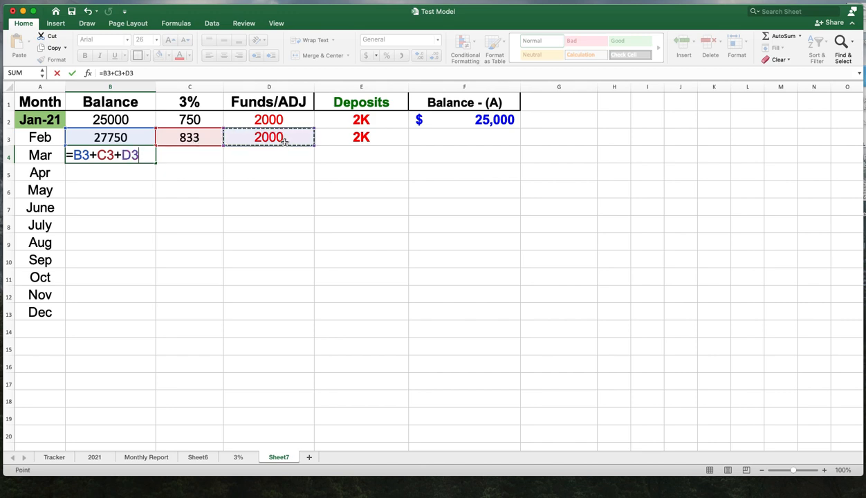
pyautogui.press('Return')
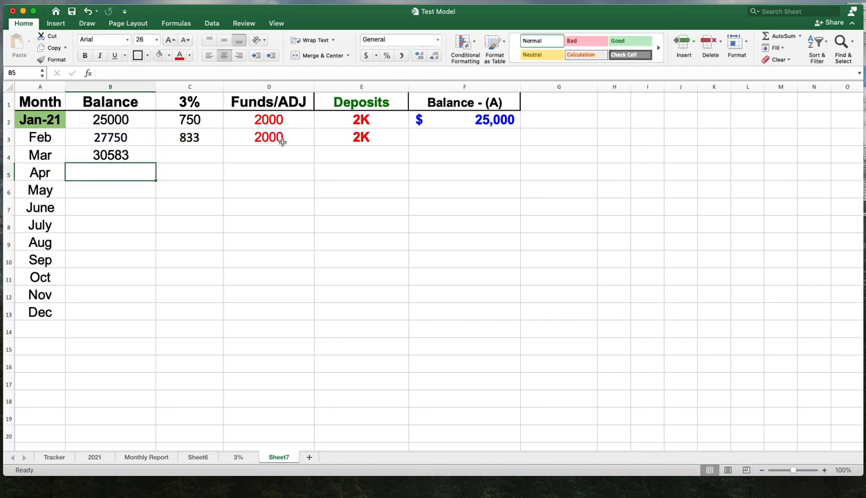
# - Enter the formula =B4*.03 in C4 for March's 3% gain
pyautogui.click(202, 159)
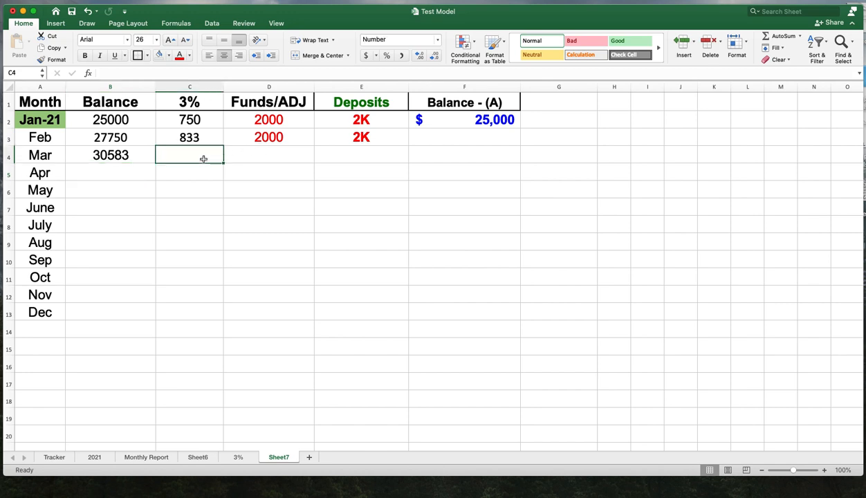
pyautogui.write('=')
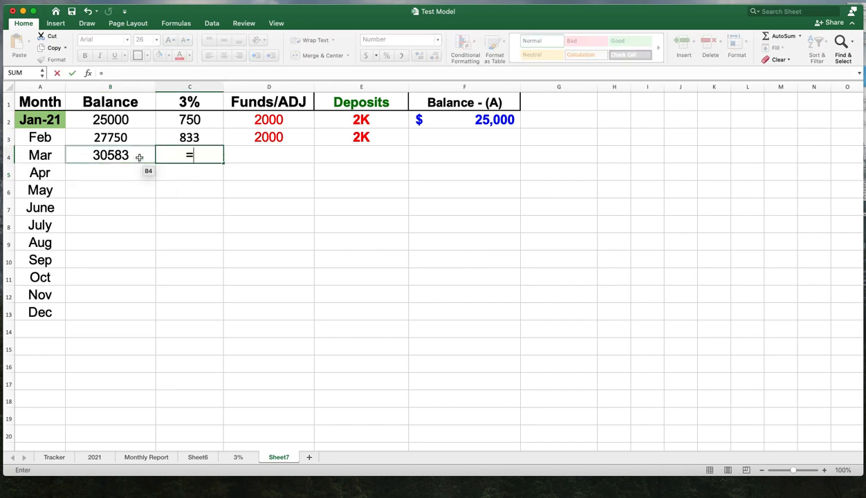
pyautogui.click(139, 157)
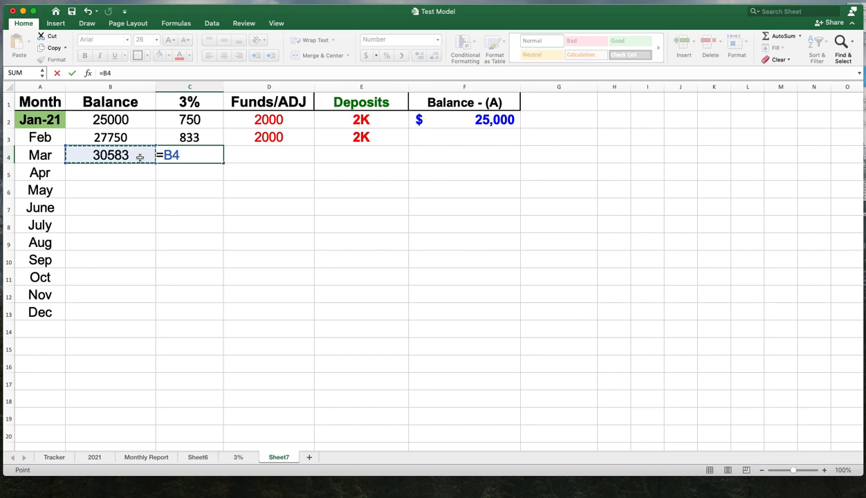
pyautogui.write('*')
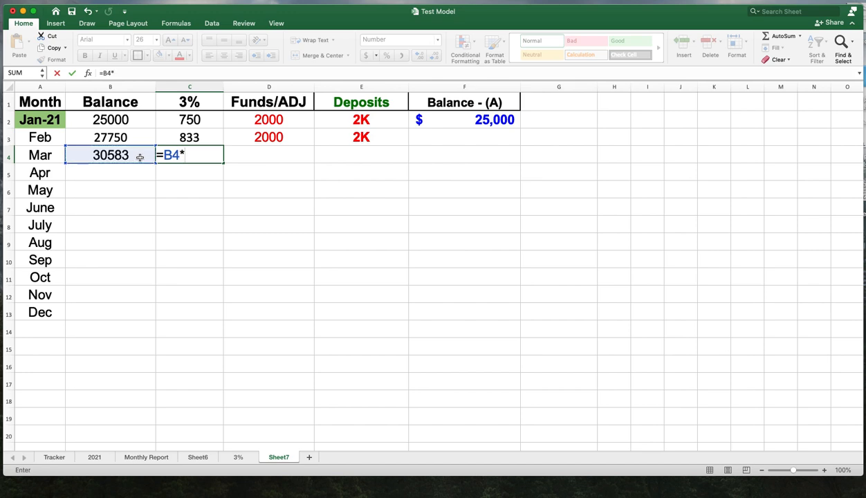
pyautogui.write('.03')
pyautogui.press('Return')
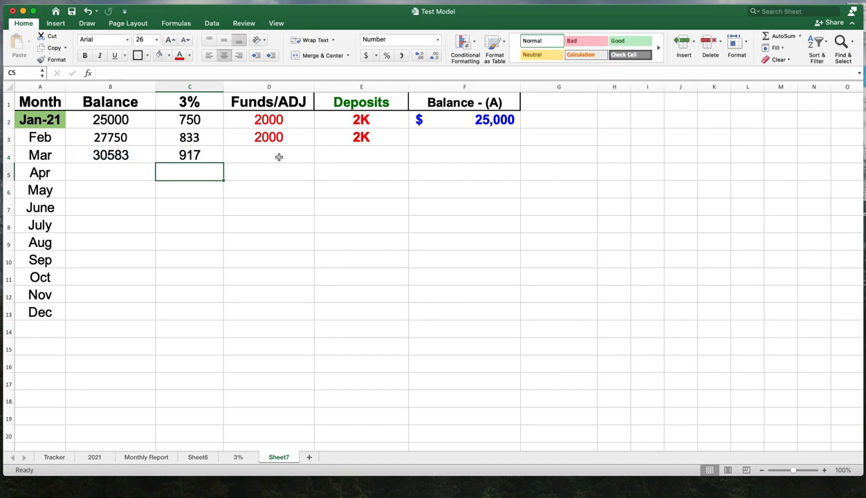
# - Copy the 2000 adjustment from D3 into the Funds/ADJ cells D4:D13
pyautogui.click(284, 136)
pyautogui.rightClick(287, 137)
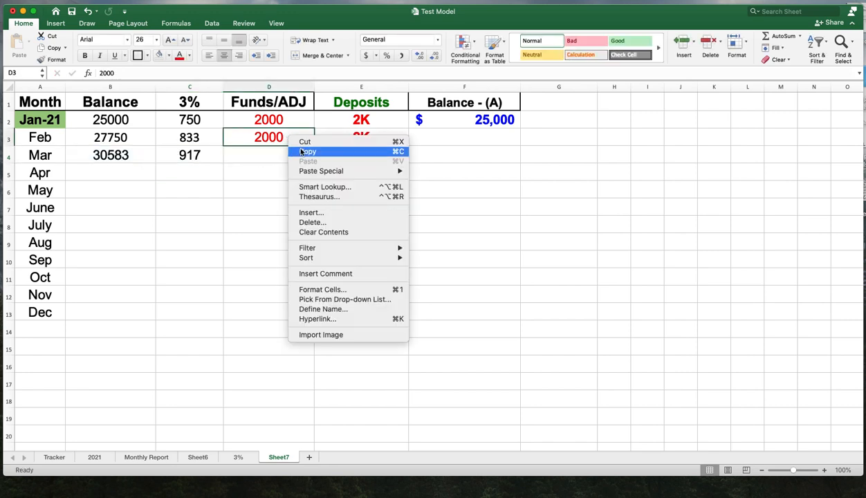
pyautogui.click(304, 151)
pyautogui.click(278, 157)
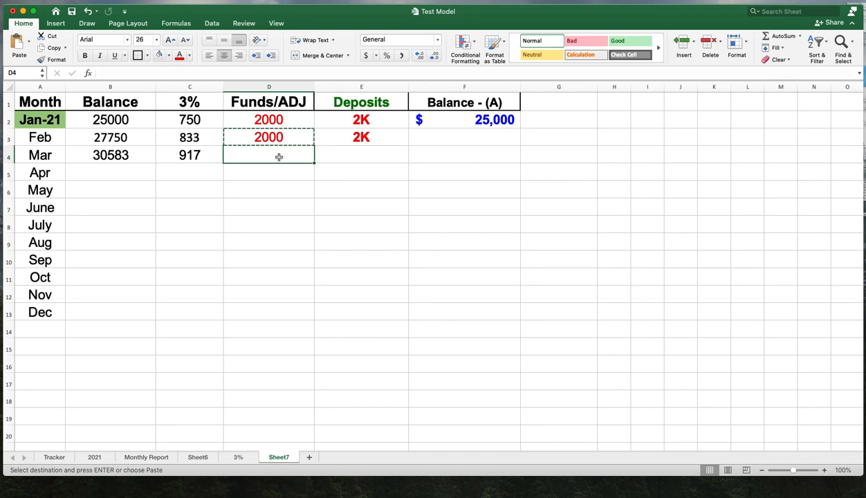
pyautogui.rightClick(279, 157)
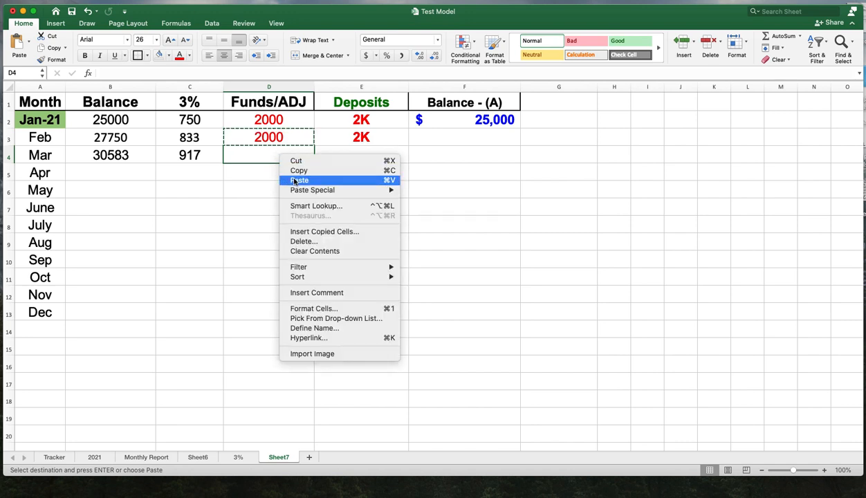
pyautogui.click(294, 181)
pyautogui.moveTo(284, 173); pyautogui.dragTo(280, 307)
pyautogui.rightClick(280, 308)
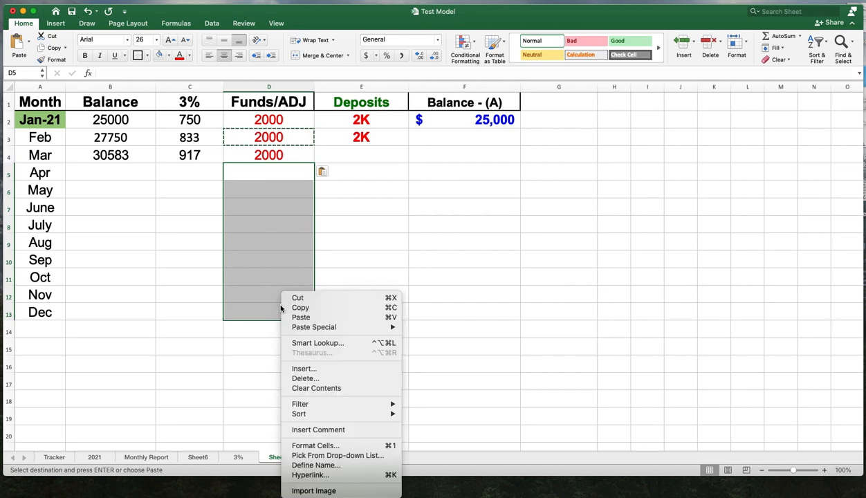
# - Copy the 2K deposit from E3 into the Deposits cells E4:E13
pyautogui.click(380, 138)
pyautogui.rightClick(378, 138)
pyautogui.click(392, 153)
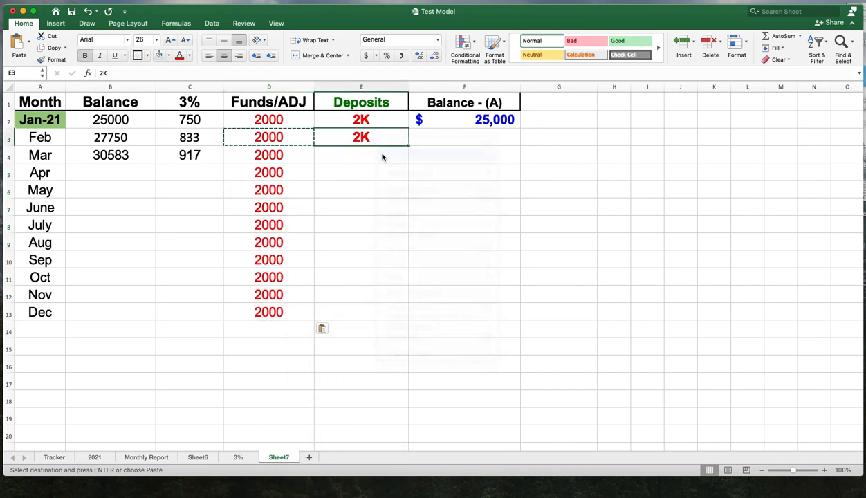
pyautogui.moveTo(377, 155); pyautogui.dragTo(377, 313)
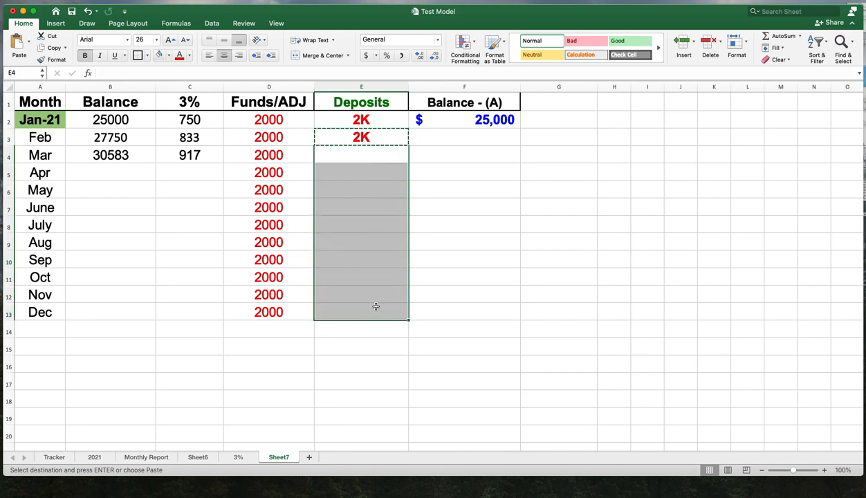
pyautogui.rightClick(377, 294)
pyautogui.click(394, 318)
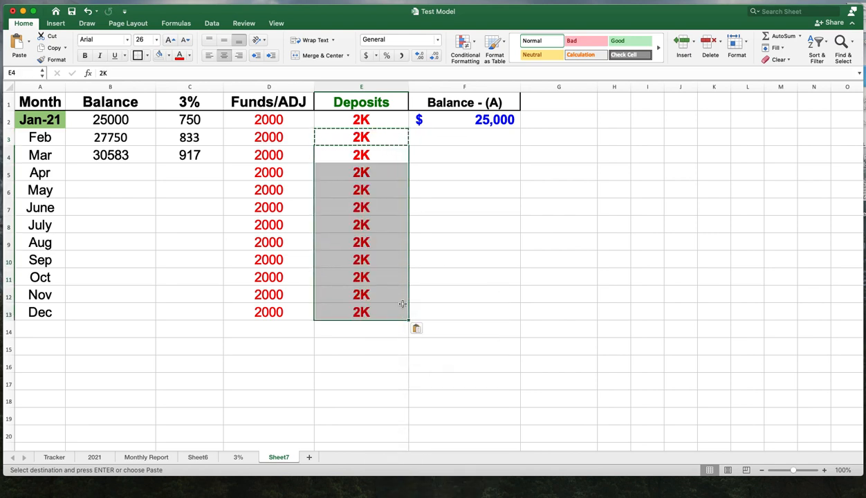
pyautogui.click(458, 256)
# - Enter the formula =B4+C4+D4 in B5 for April's balance
pyautogui.click(110, 173)
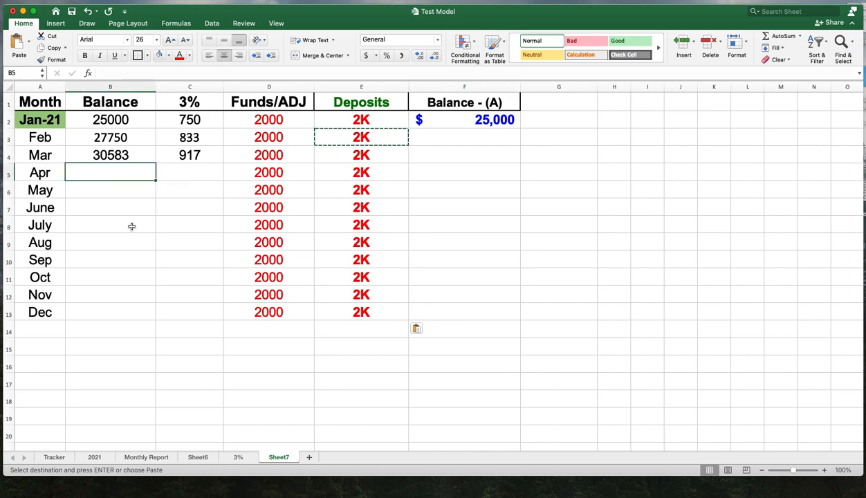
pyautogui.press('Escape')
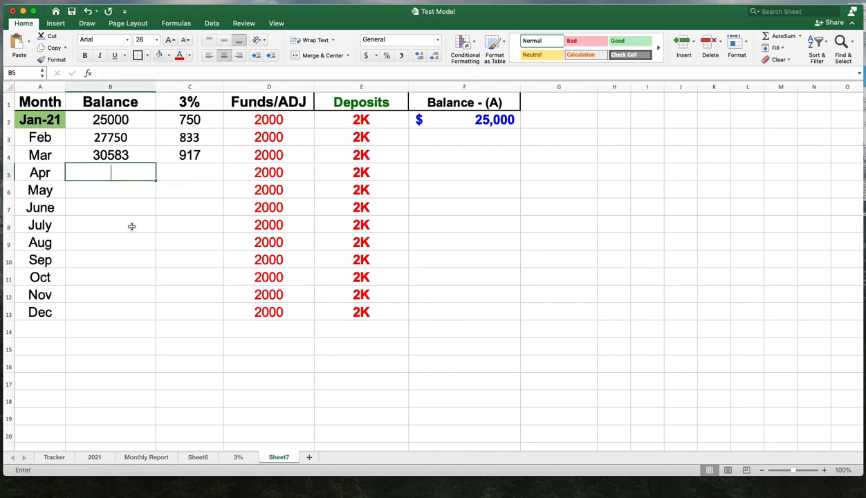
pyautogui.write('=')
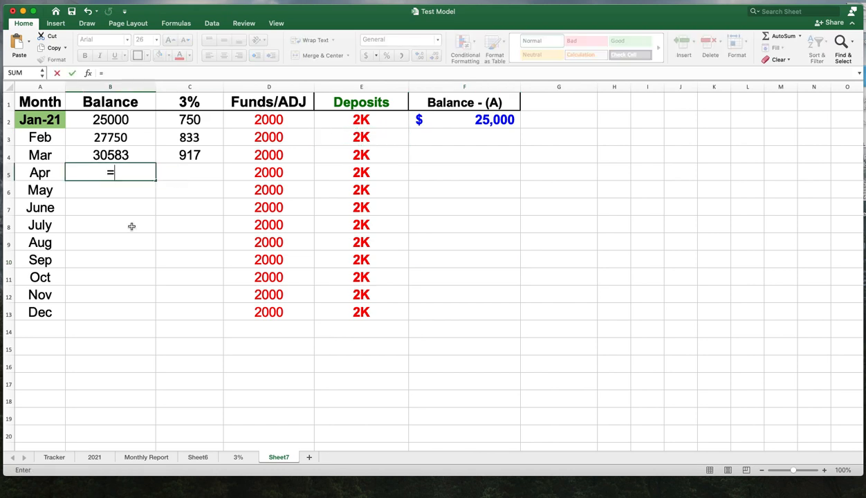
pyautogui.click(139, 155)
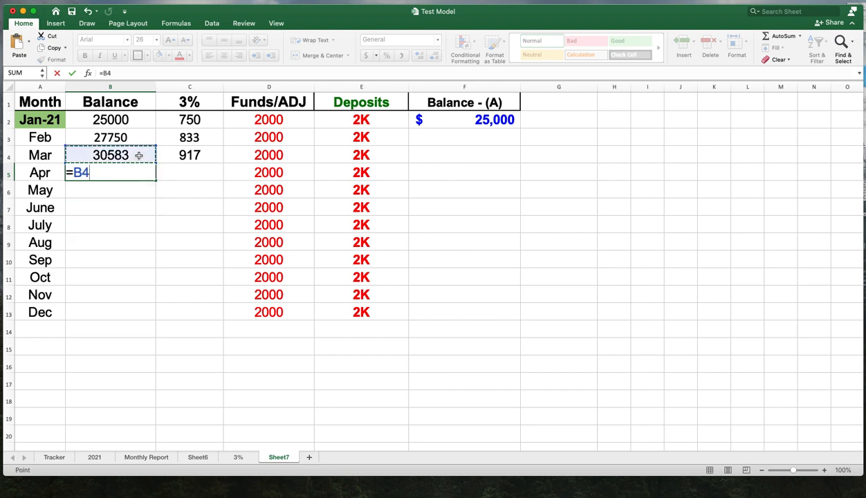
pyautogui.write('+')
pyautogui.click(191, 154)
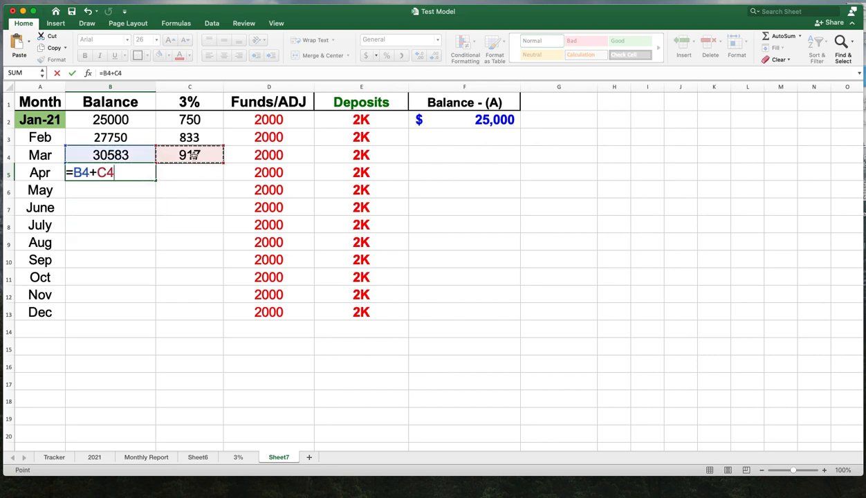
pyautogui.write('+')
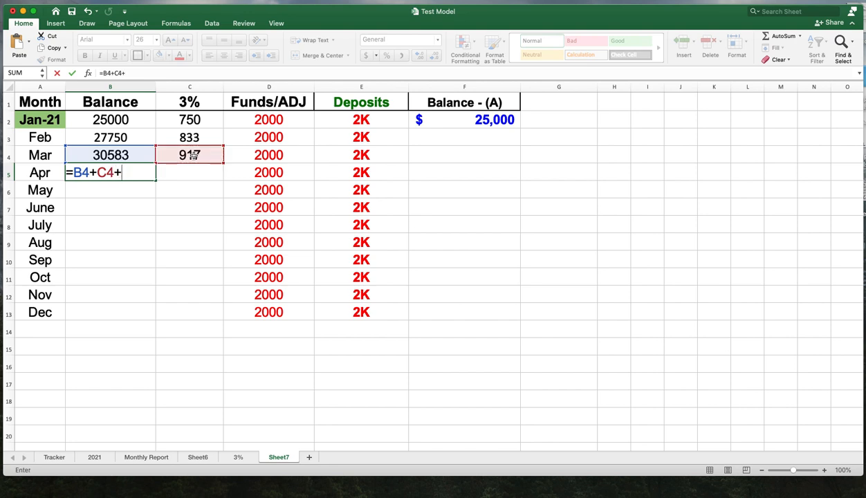
pyautogui.click(256, 152)
pyautogui.press('Return')
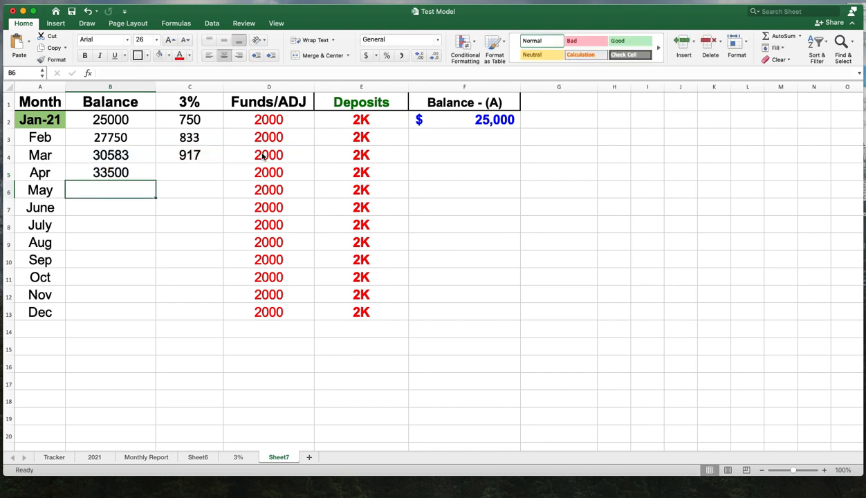
# - Enter the formula =B5*.03 in C5 for April's 3% gain
pyautogui.click(193, 175)
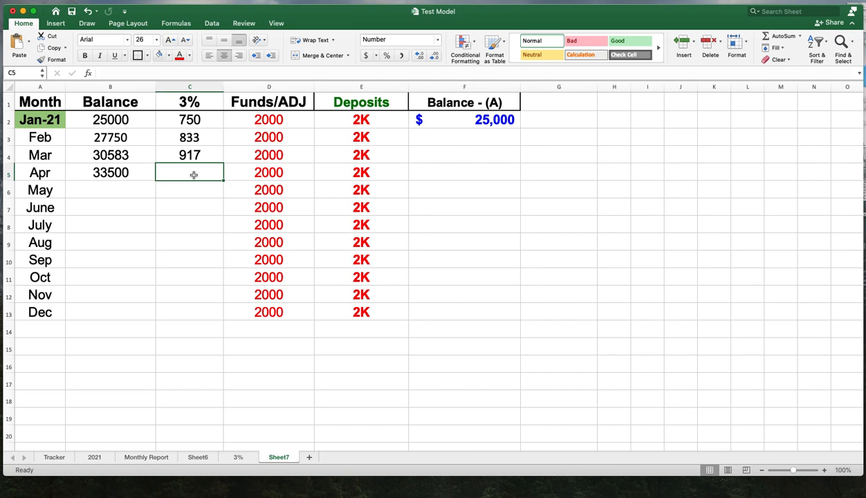
pyautogui.write('=')
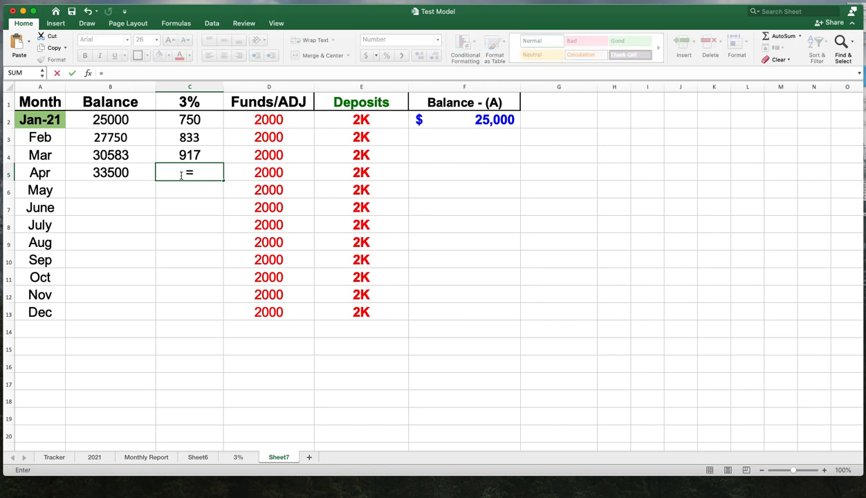
pyautogui.click(140, 176)
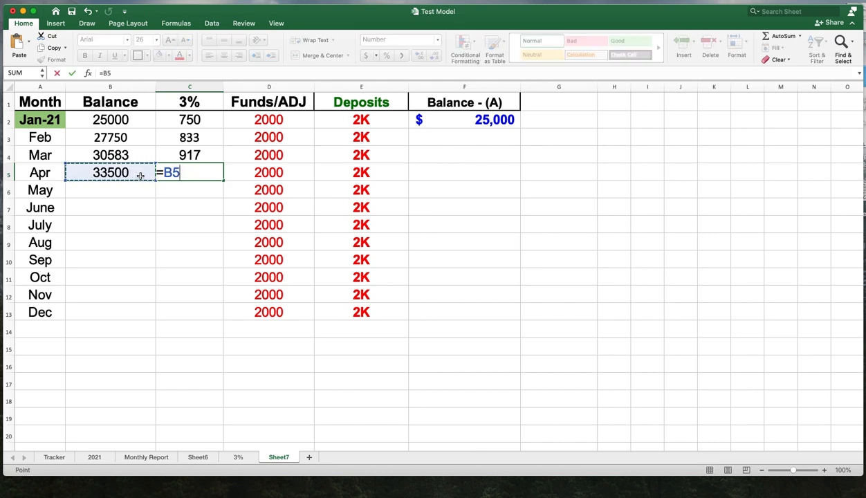
pyautogui.write('*')
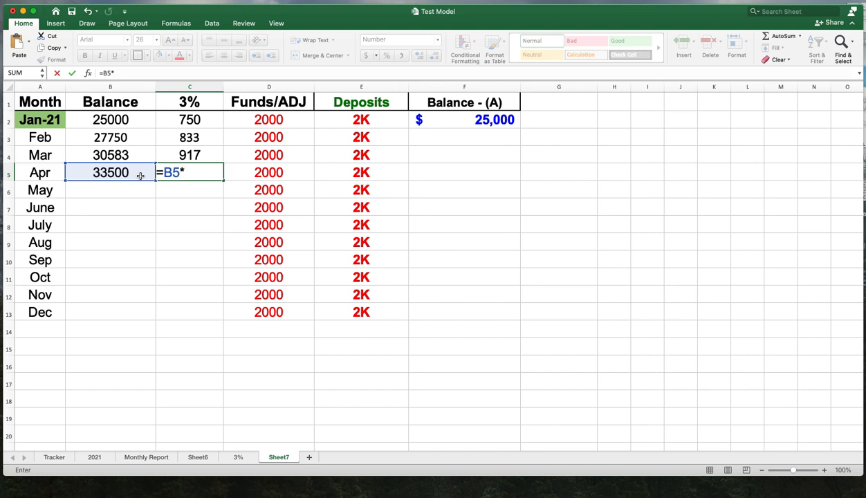
pyautogui.write('.03')
pyautogui.press('Return')
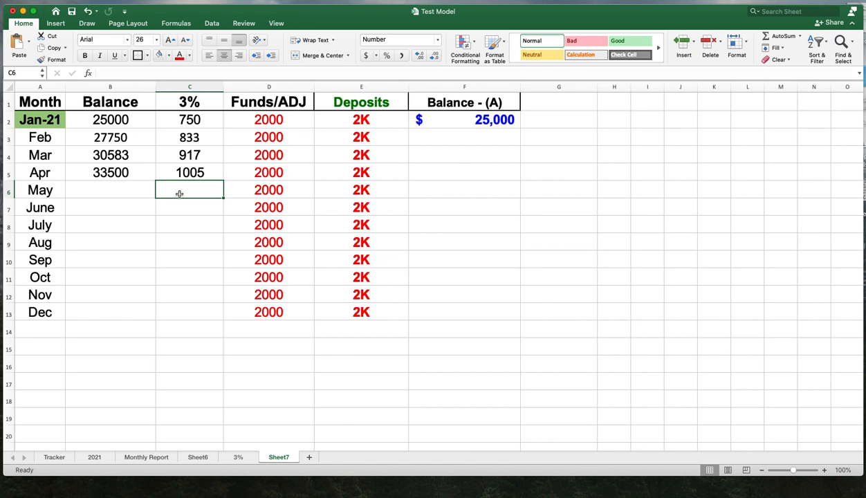
pyautogui.write('=')
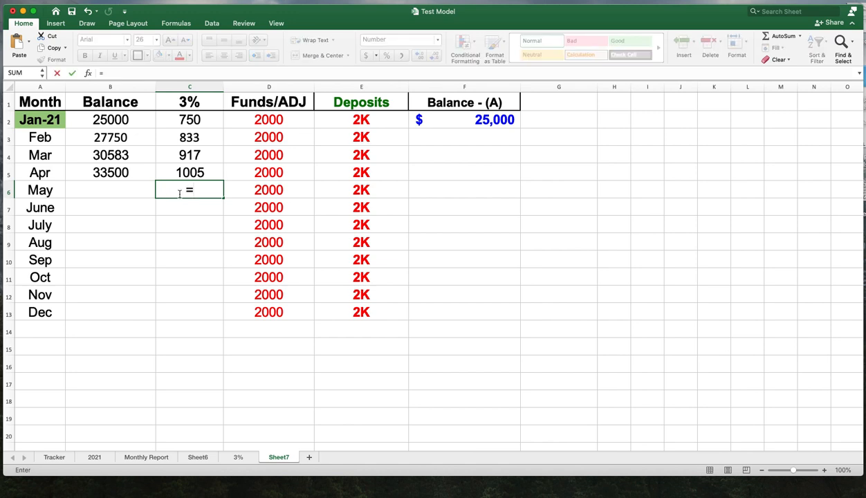
pyautogui.click(138, 194)
pyautogui.write('.')
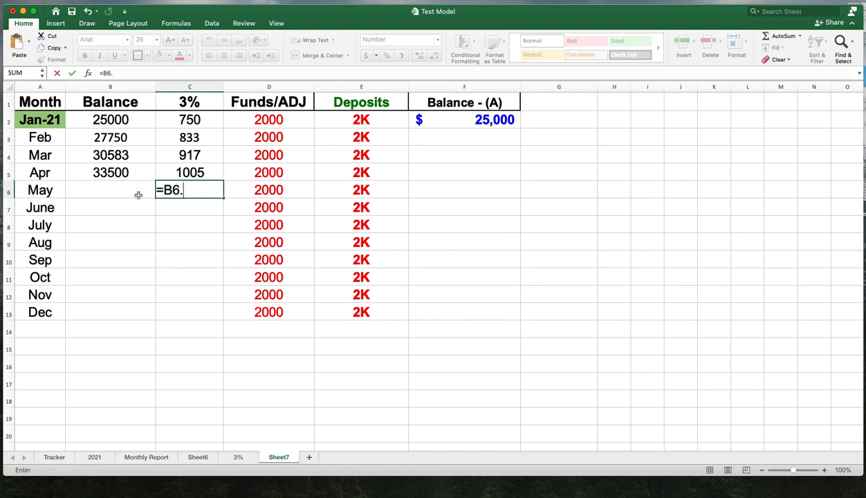
pyautogui.write('03')
pyautogui.press('Return')
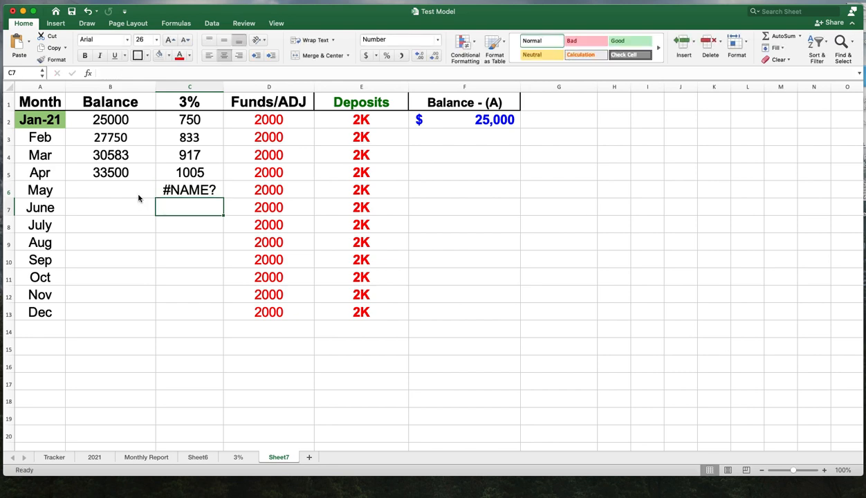
pyautogui.click(218, 188)
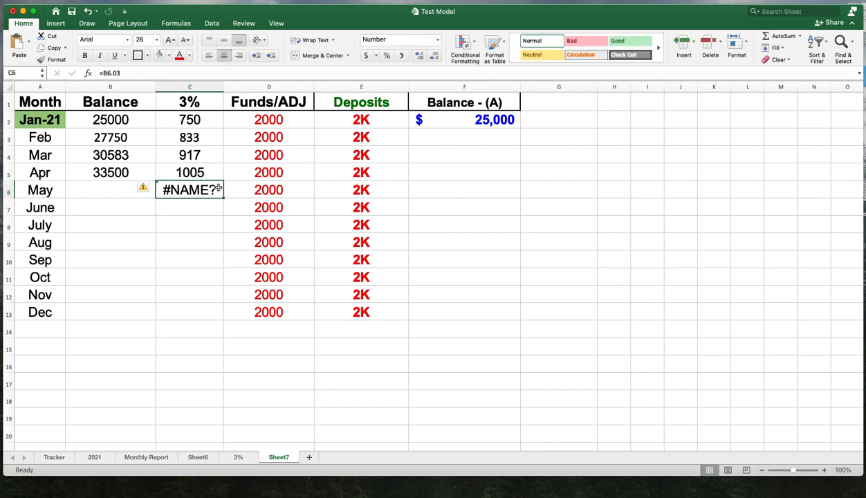
pyautogui.press('Delete')
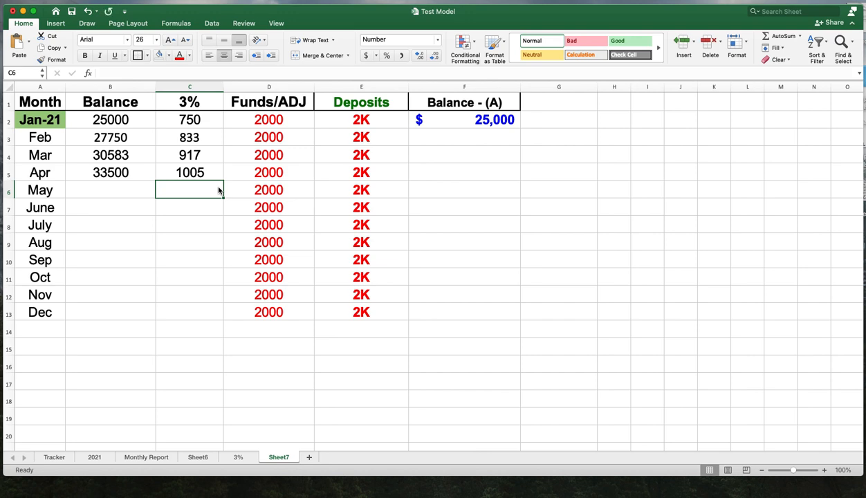
# - Enter the formula =B6*.03 in C6 for May's 3% gain
pyautogui.write('=')
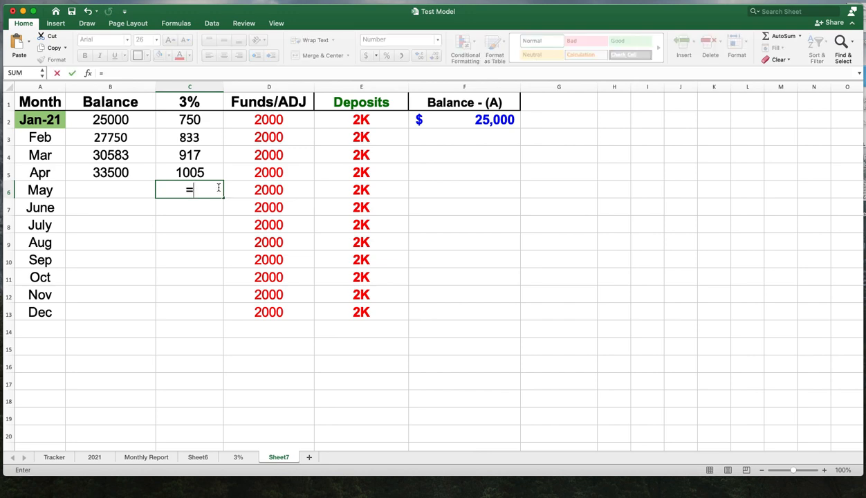
pyautogui.click(148, 190)
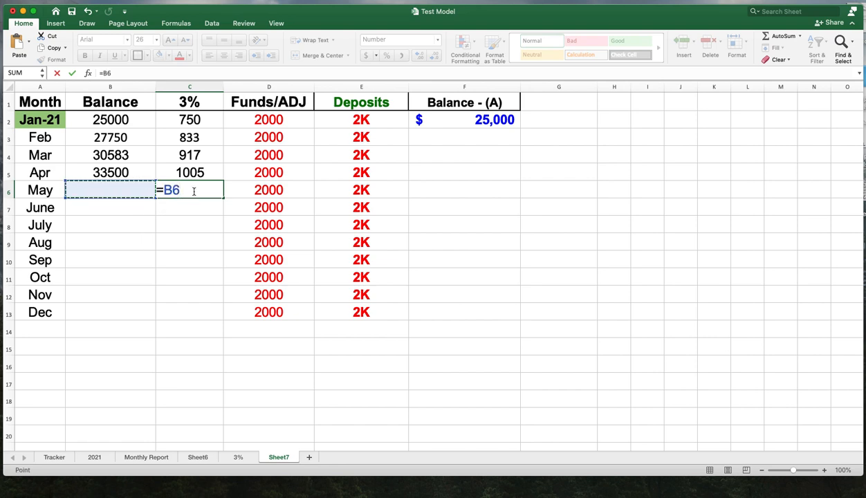
pyautogui.write('*.03')
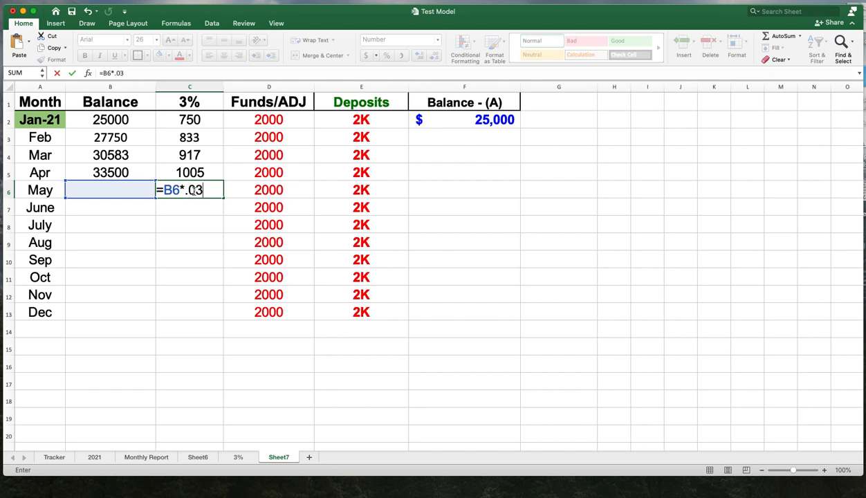
pyautogui.press('Return')
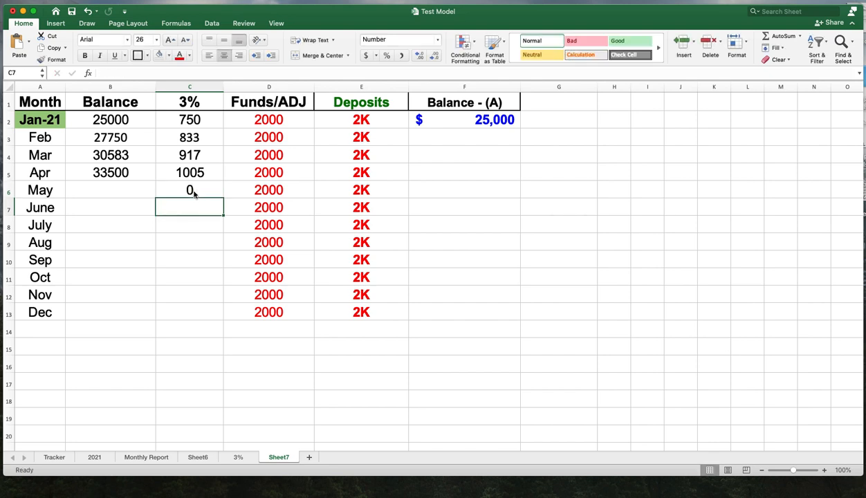
# - Enter the formula =B7*.03 in C7 for June's 3% gain
pyautogui.write('=')
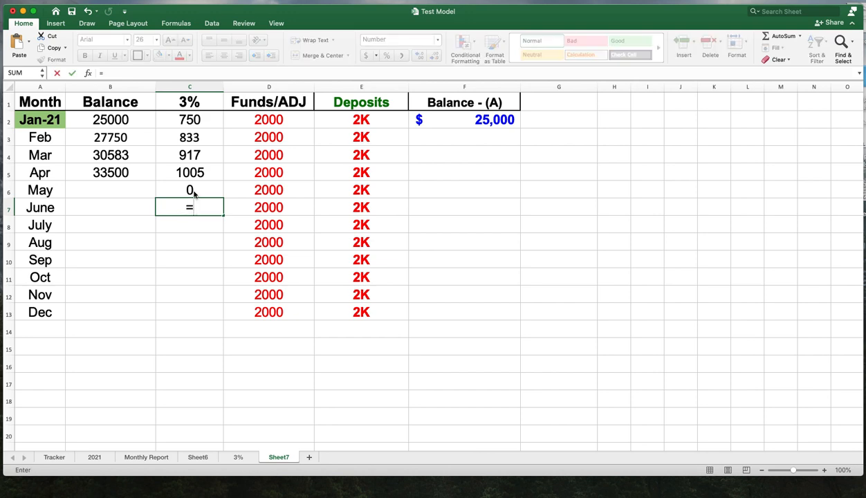
pyautogui.click(125, 205)
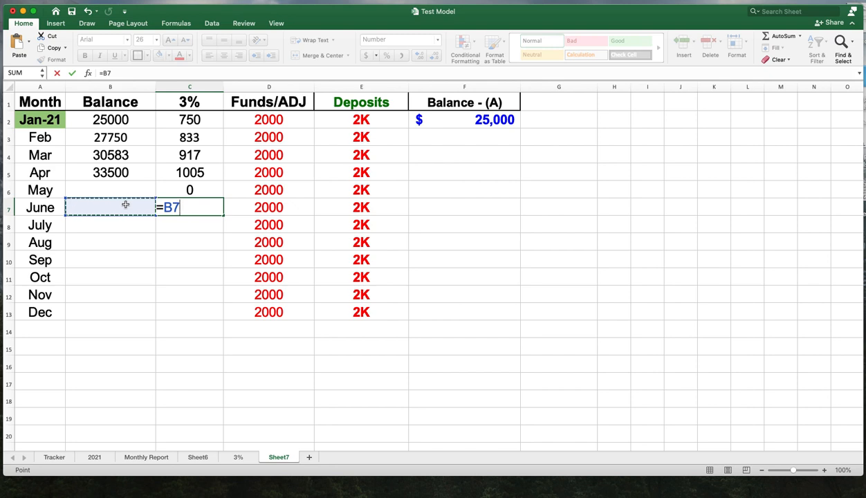
pyautogui.write('*')
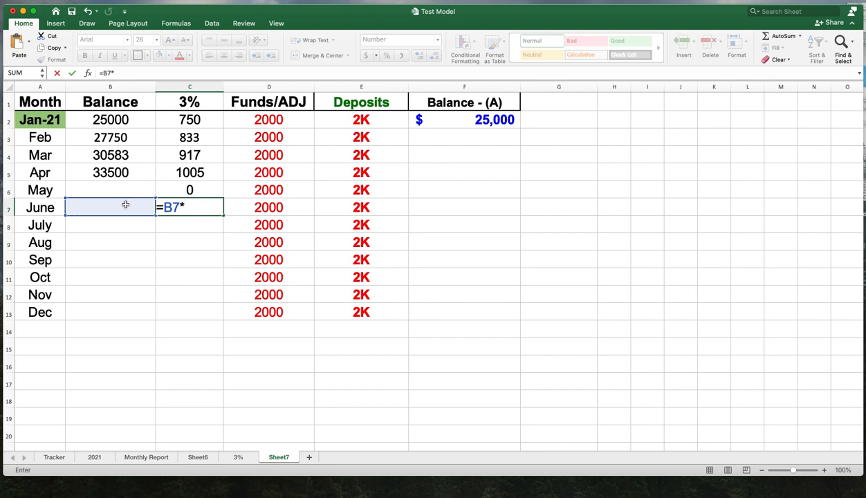
pyautogui.write('.03')
pyautogui.press('Return')
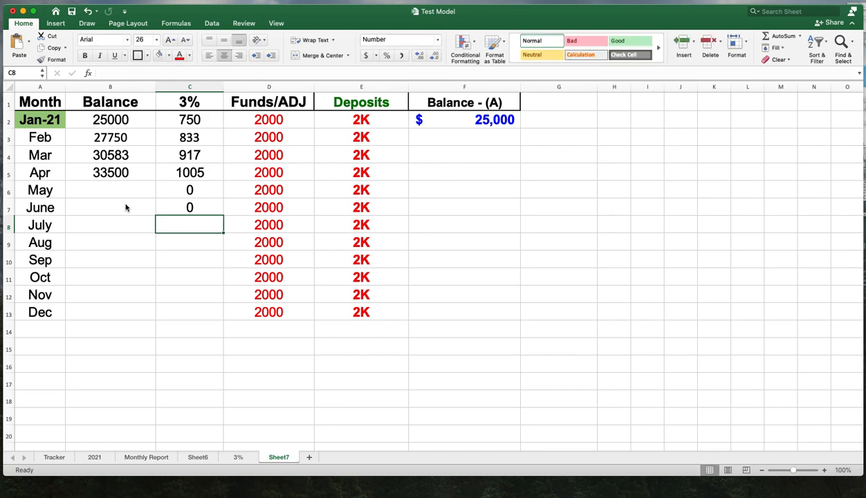
# - Enter the formula =B8*.03 in C8 for July's 3% gain
pyautogui.write('=')
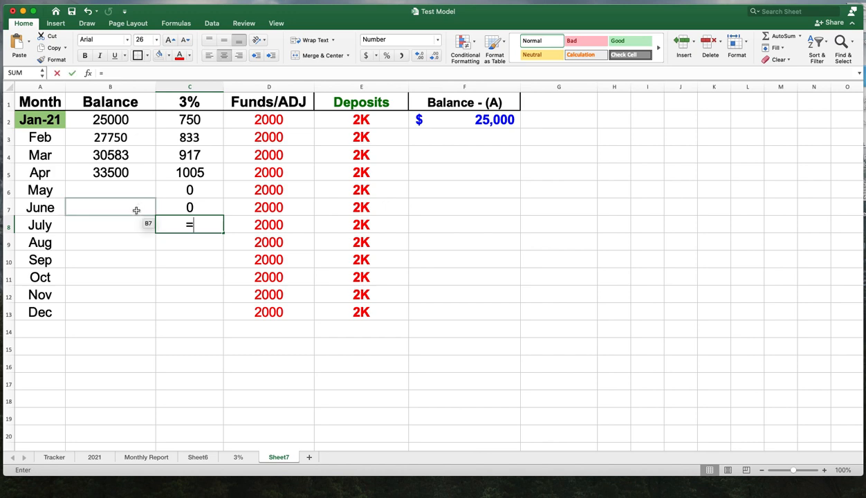
pyautogui.click(127, 222)
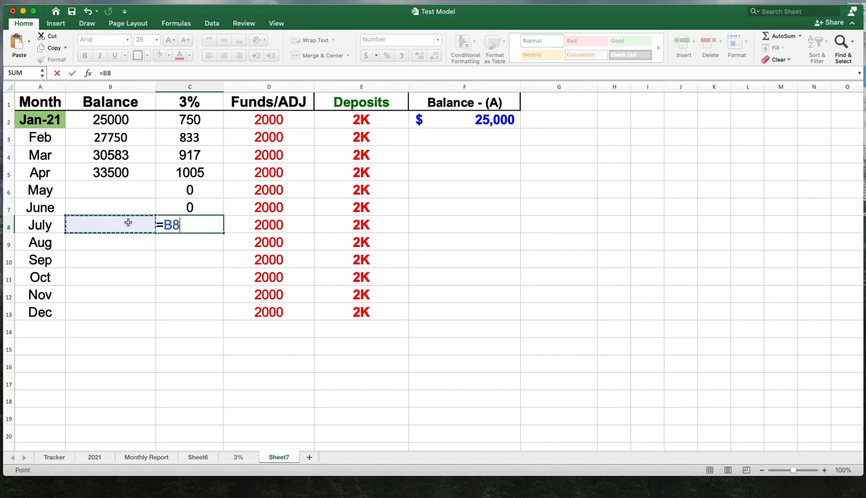
pyautogui.write('.03')
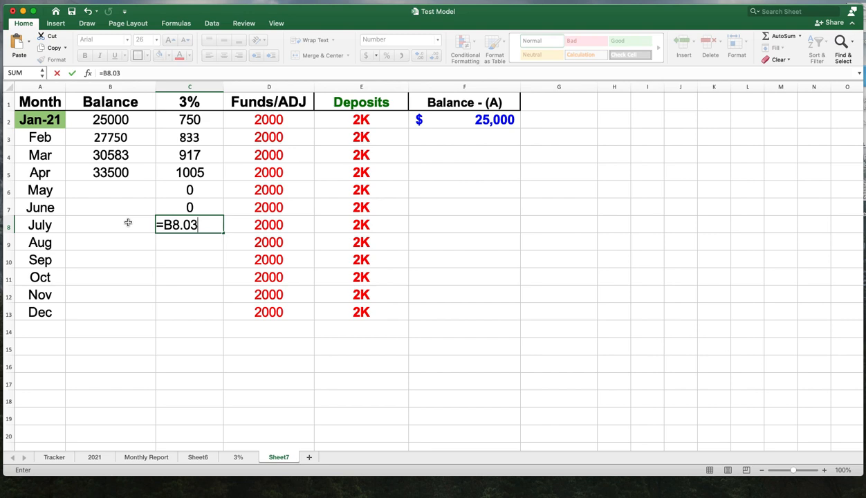
pyautogui.press('BackSpace')
pyautogui.press('BackSpace')
pyautogui.press('BackSpace')
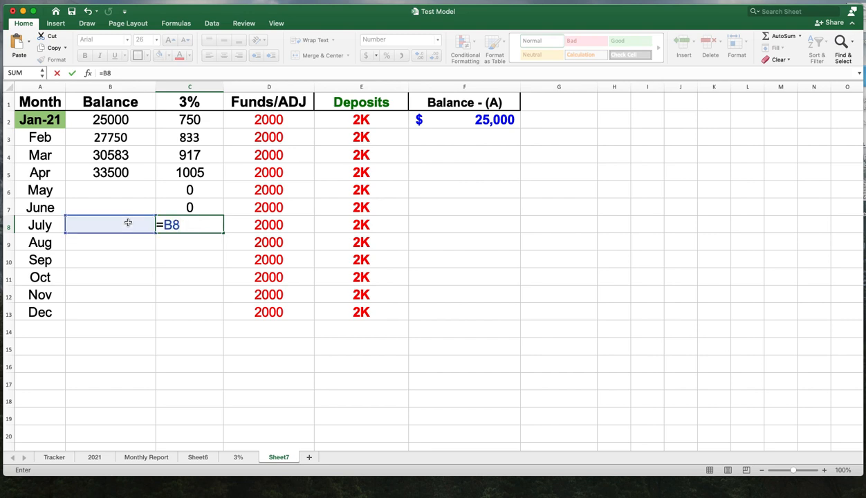
pyautogui.write('*.03')
pyautogui.press('Return')
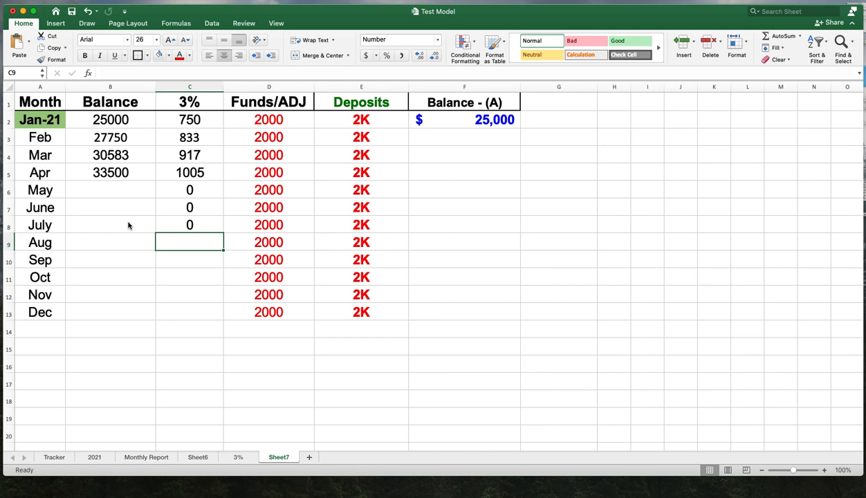
# - Enter the formula =B9*.03 in C9 for August's 3% gain
pyautogui.write('=')
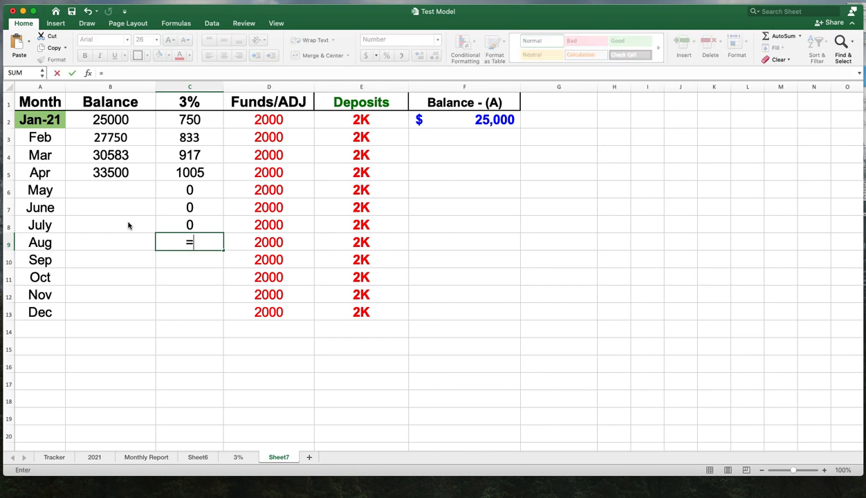
pyautogui.click(122, 239)
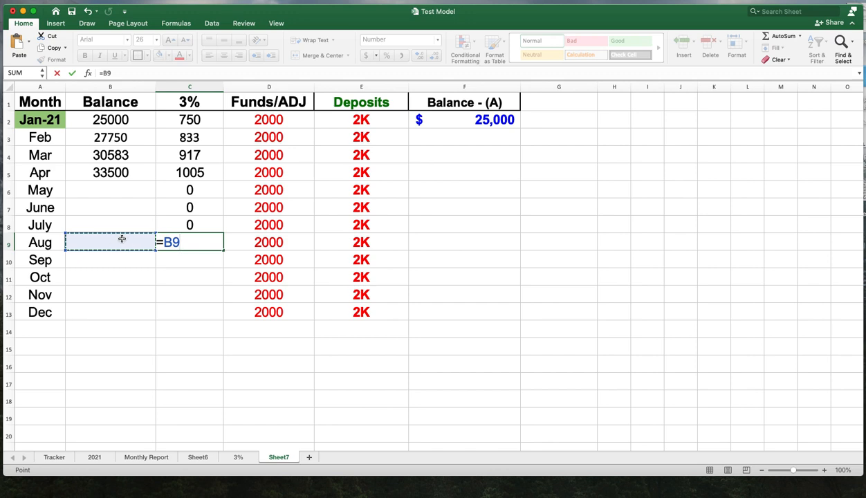
pyautogui.write('*.03')
pyautogui.press('Return')
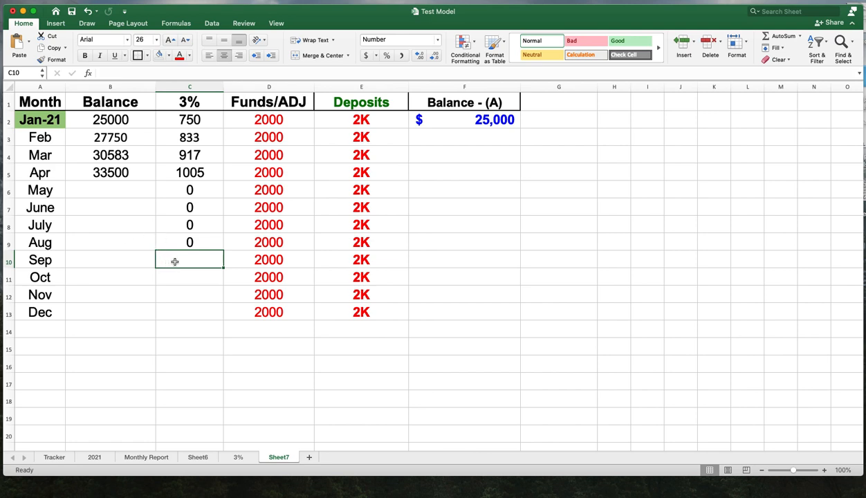
# - Enter the formula =B10*.03 in C10 for September's 3% gain
pyautogui.write('=')
pyautogui.click(147, 261)
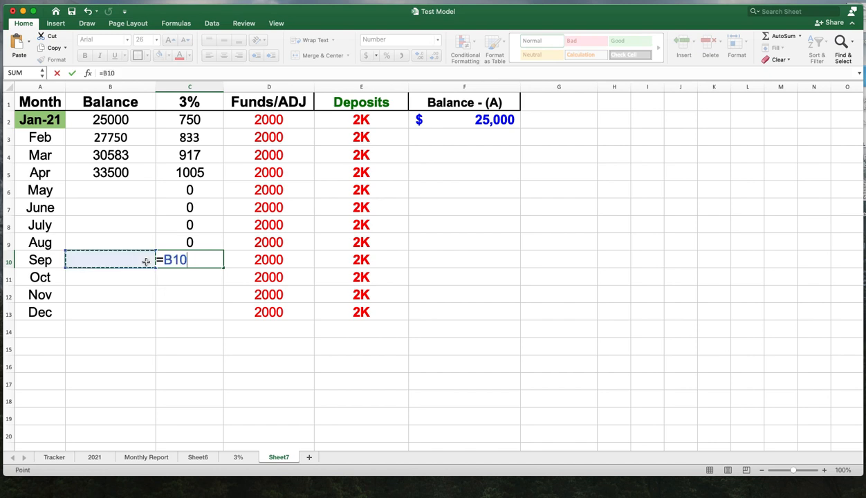
pyautogui.write('*.03')
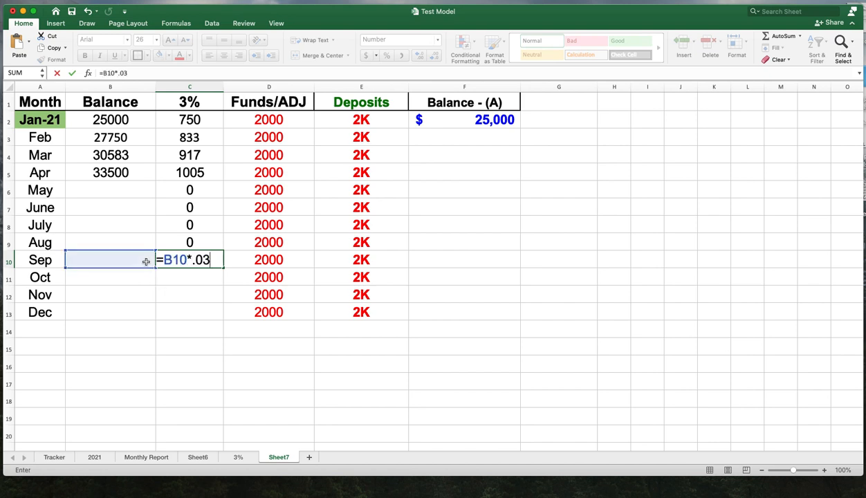
pyautogui.press('Return')
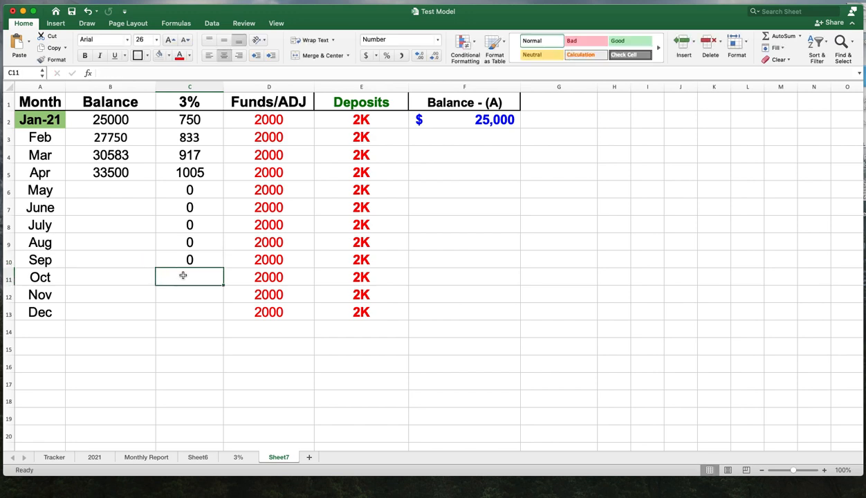
# - Enter the formula =B11*.03 in C11 for October's 3% gain
pyautogui.write('=')
pyautogui.click(142, 277)
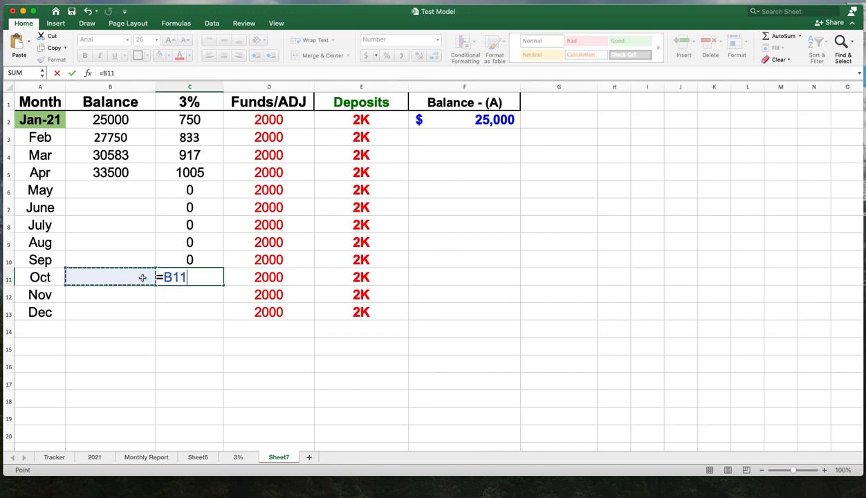
pyautogui.write('*.03')
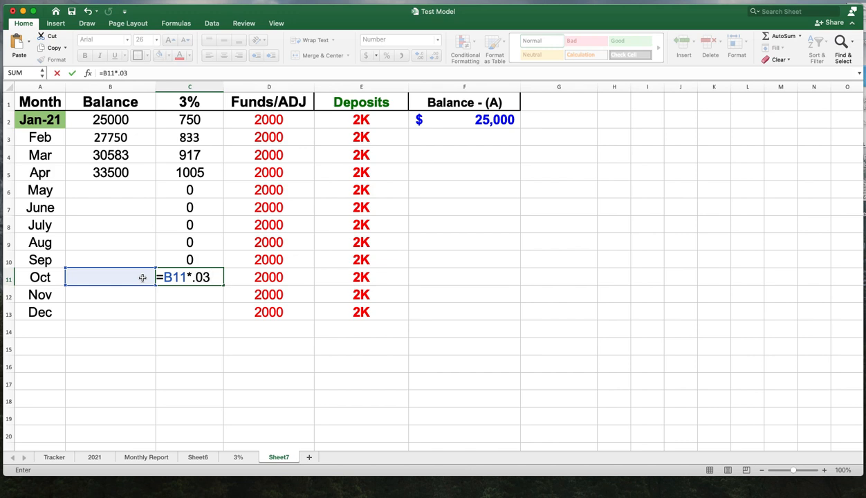
pyautogui.press('Return')
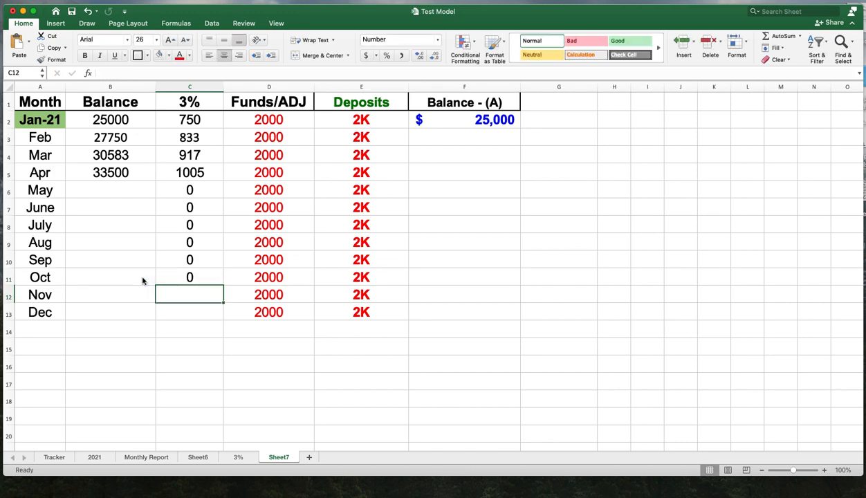
# - Enter the formula =B12*.03 in C12 for November's 3% gain
pyautogui.write('=')
pyautogui.click(142, 293)
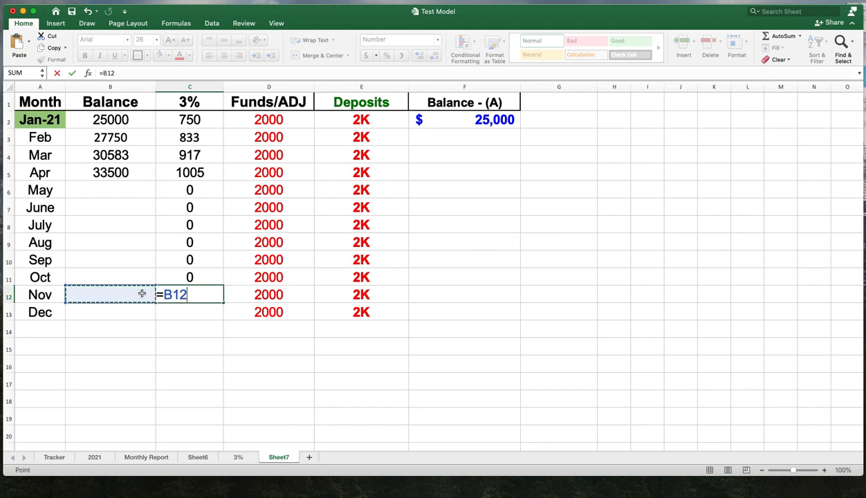
pyautogui.write('*')
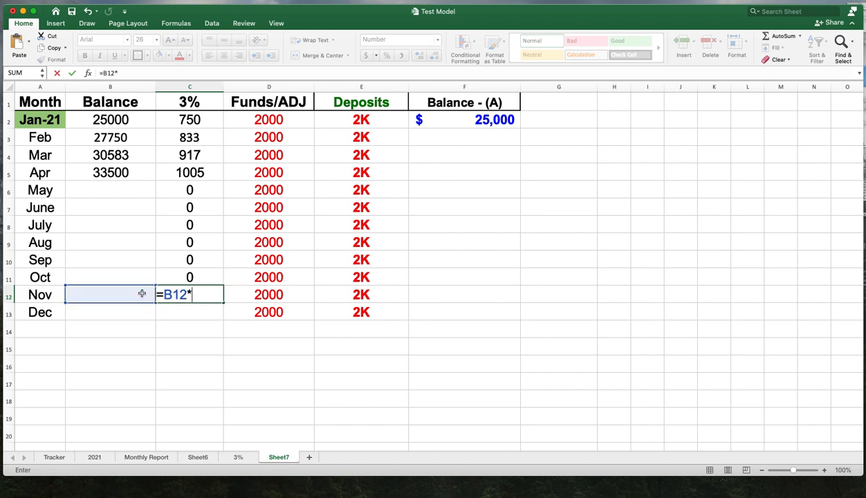
pyautogui.write('.03')
pyautogui.press('Return')
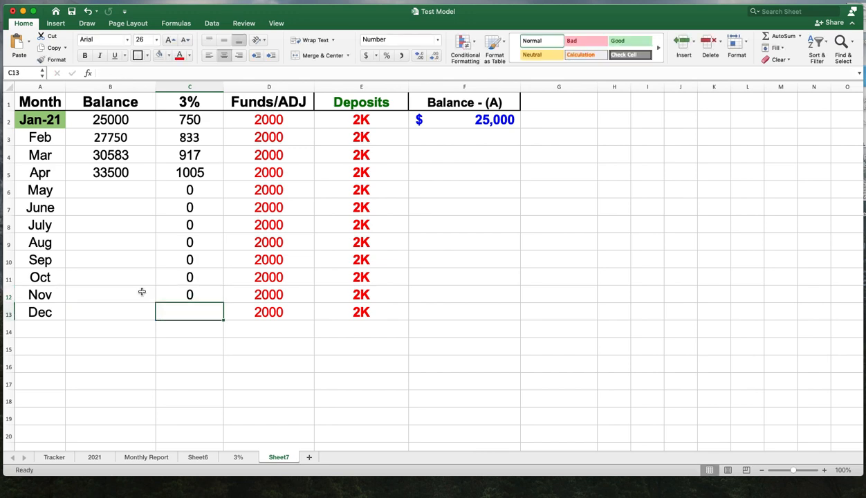
# - Enter the formula =B13*.03 in C13 for December's 3% gain
pyautogui.write('=')
pyautogui.click(137, 312)
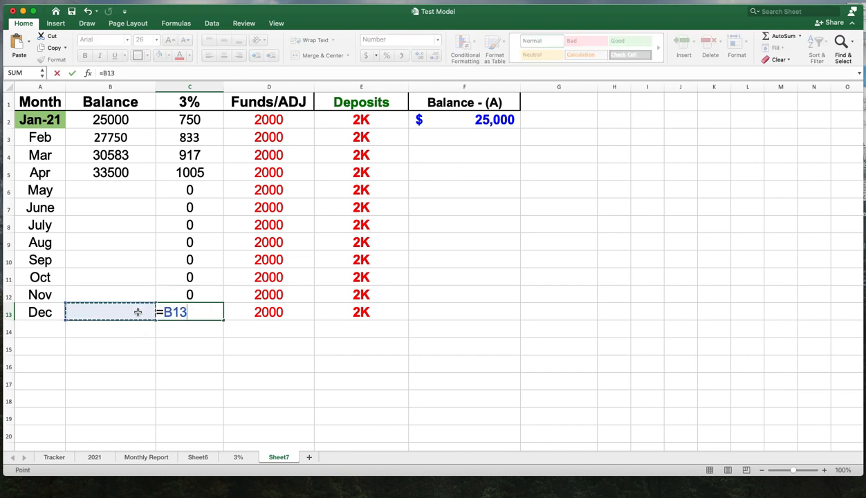
pyautogui.write('*')
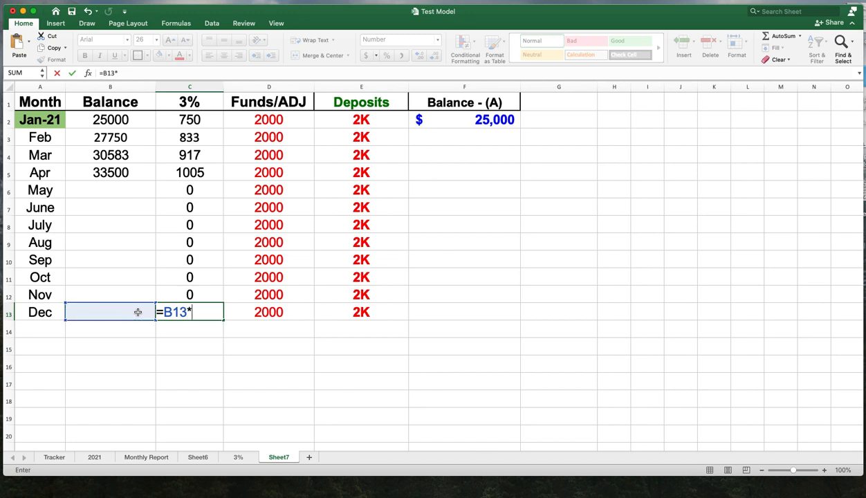
pyautogui.write('.03')
pyautogui.press('Return')
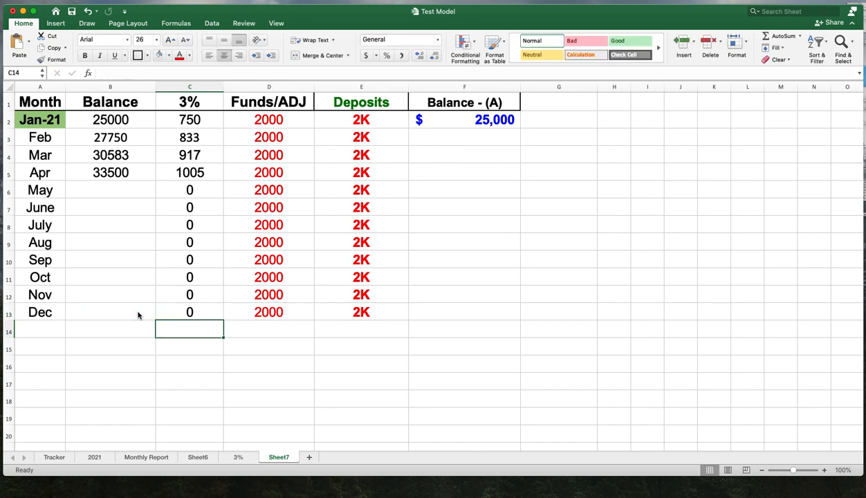
# - Enter the formula =B5+C5+D5 in B6 for May's balance
pyautogui.click(115, 191)
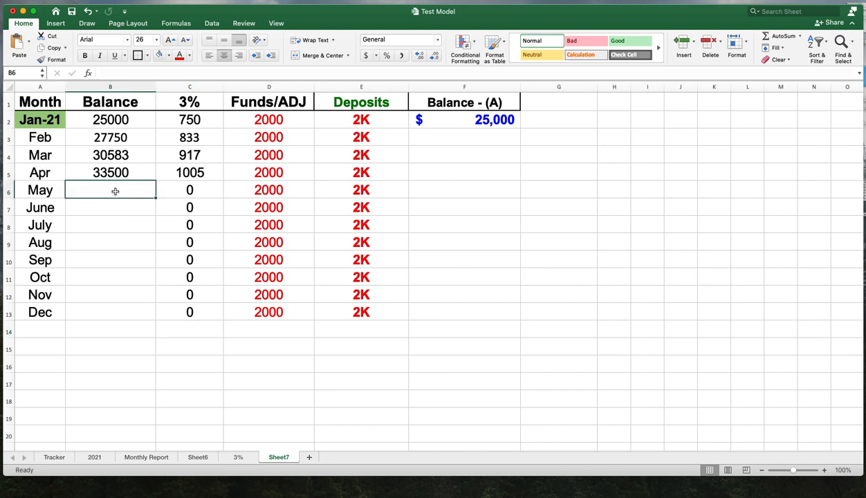
pyautogui.write('=')
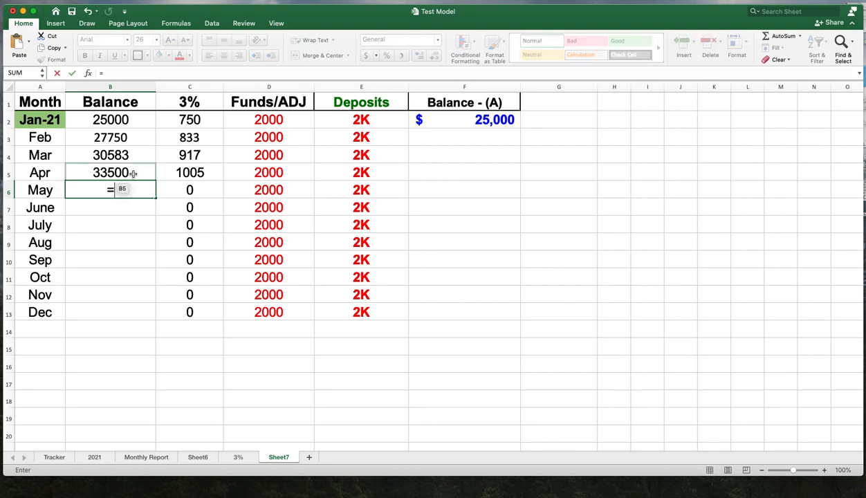
pyautogui.click(134, 173)
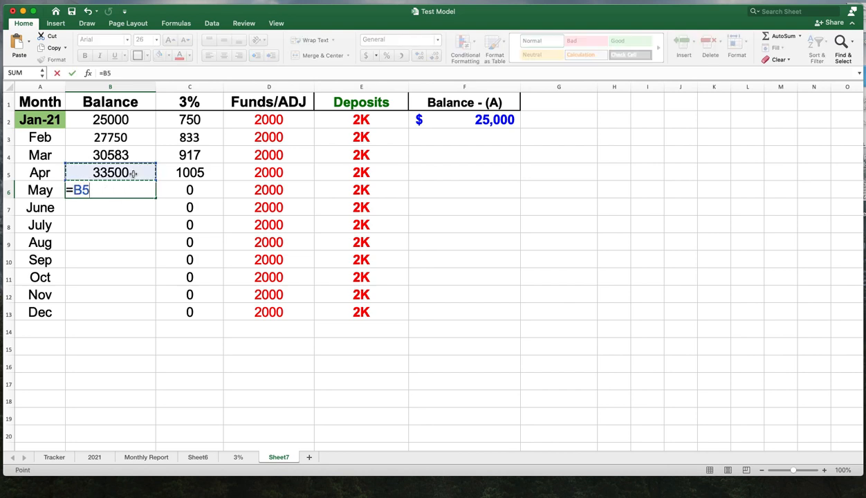
pyautogui.write('+')
pyautogui.click(194, 174)
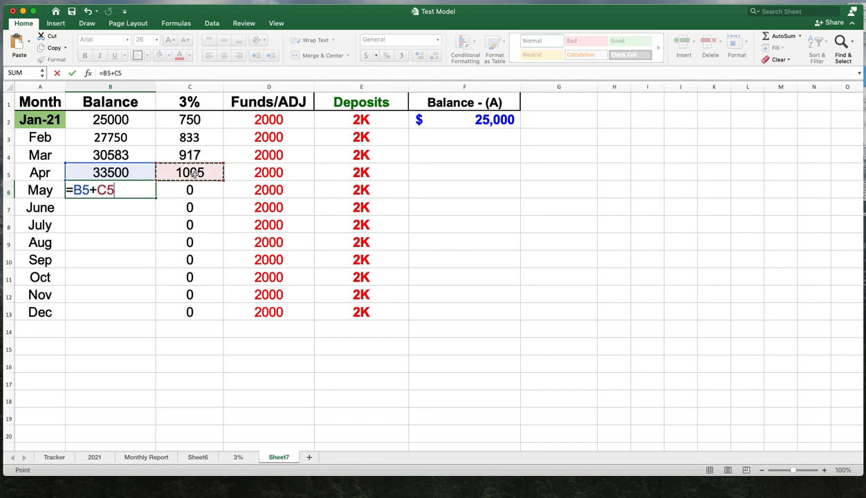
pyautogui.write('+')
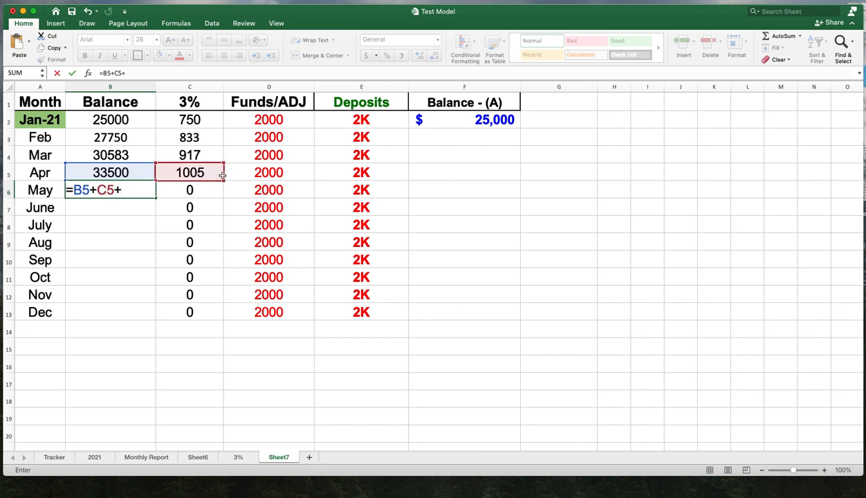
pyautogui.click(263, 175)
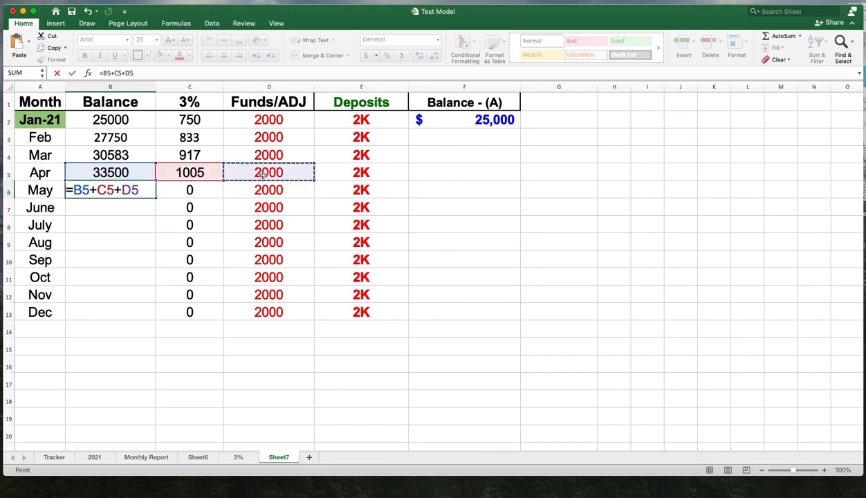
pyautogui.press('Return')
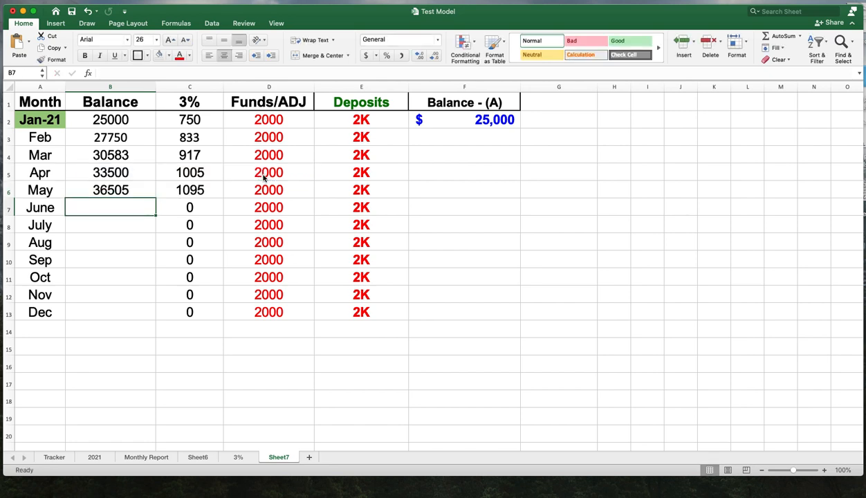
# - Enter the formula =B6+C6+D6 in B7 for June's balance
pyautogui.write('=')
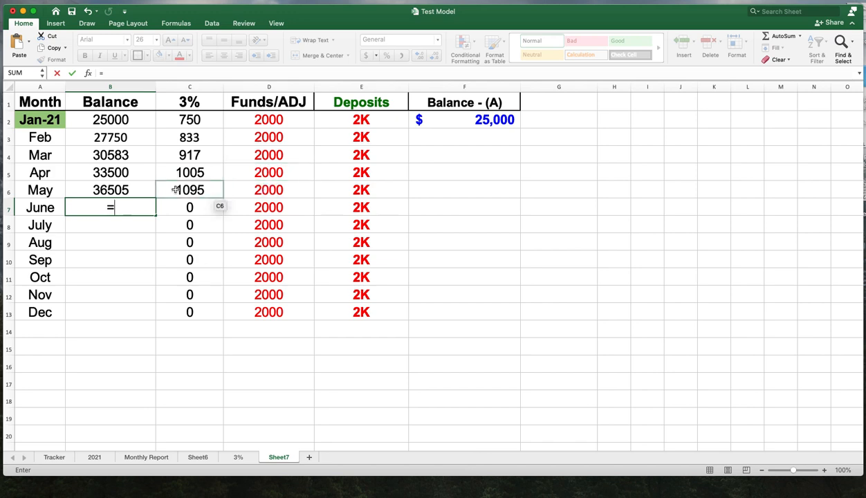
pyautogui.click(136, 192)
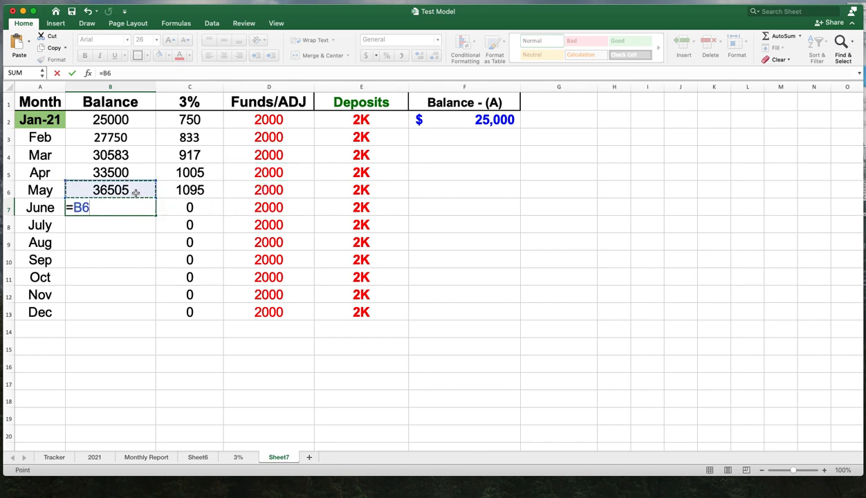
pyautogui.write('+')
pyautogui.click(199, 191)
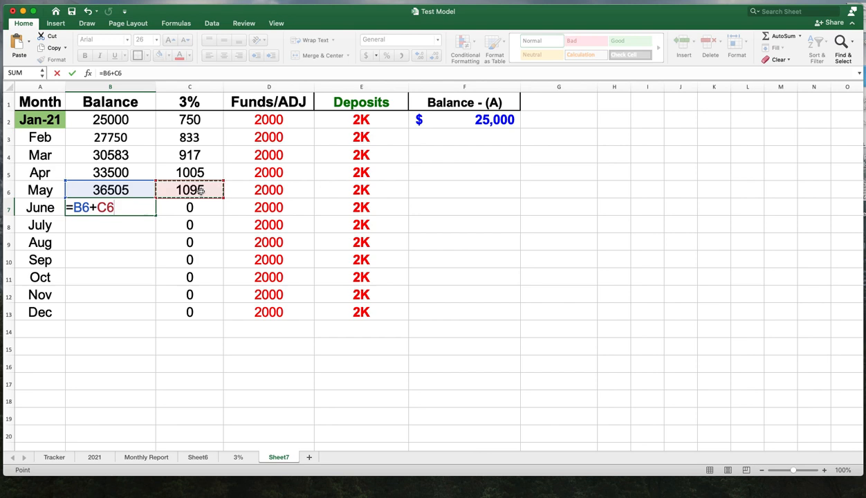
pyautogui.write('+')
pyautogui.click(293, 193)
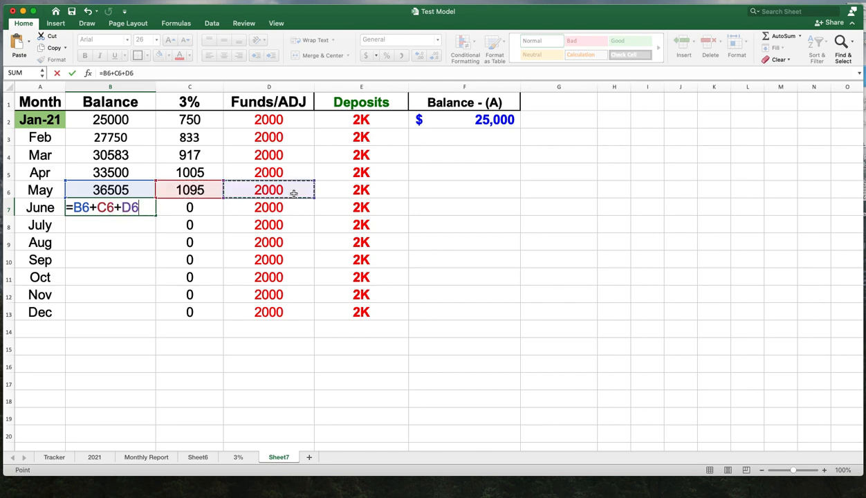
pyautogui.press('Return')
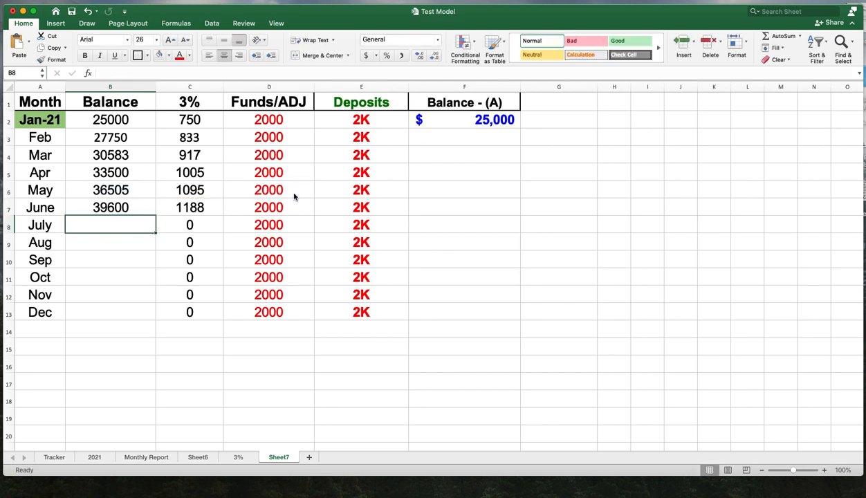
# - Enter the formula =B7+C7+D7 in B8 for July's balance
pyautogui.write('=')
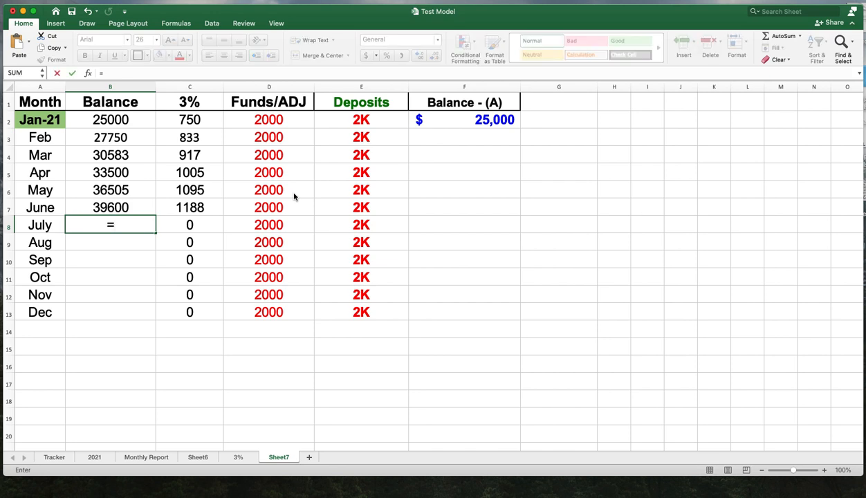
pyautogui.click(239, 196)
pyautogui.click(139, 209)
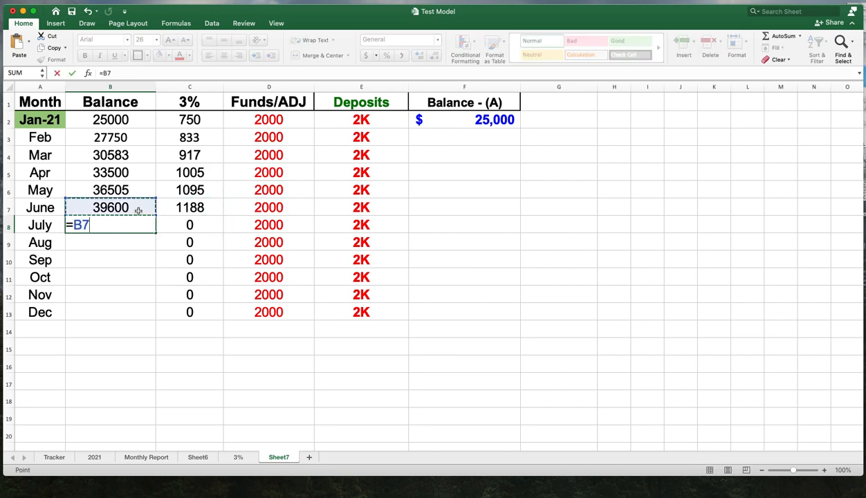
pyautogui.write('+')
pyautogui.click(217, 209)
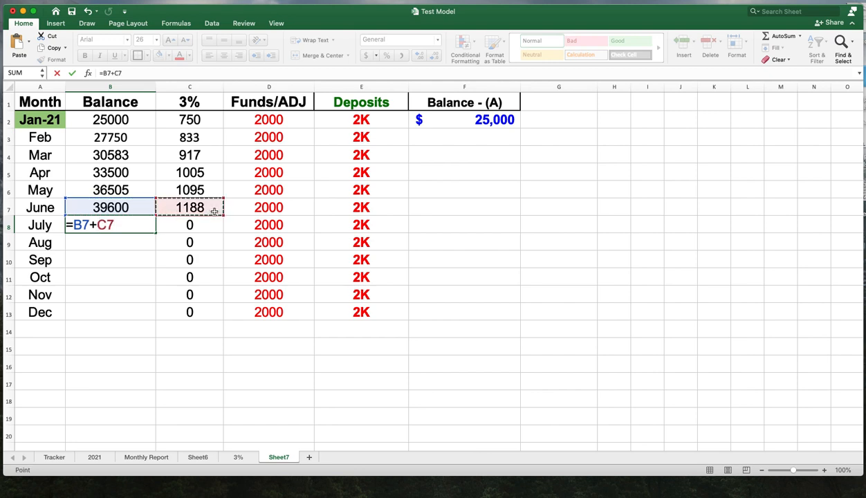
pyautogui.write('+')
pyautogui.click(243, 209)
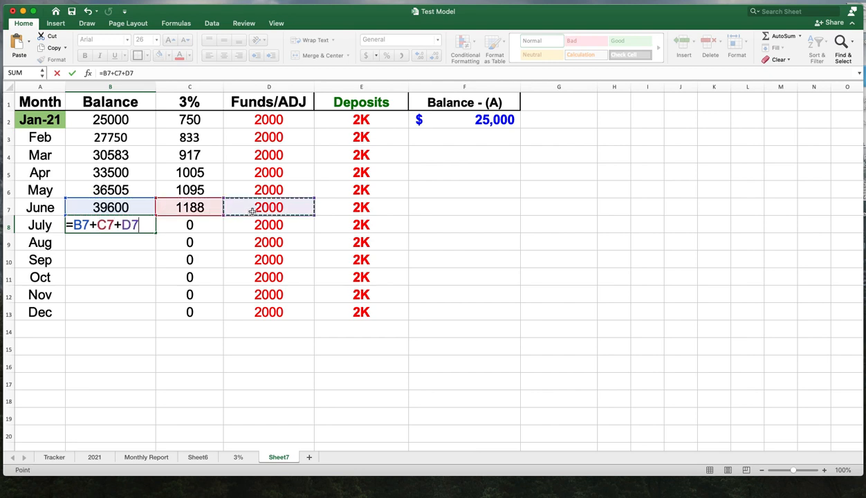
pyautogui.press('Return')
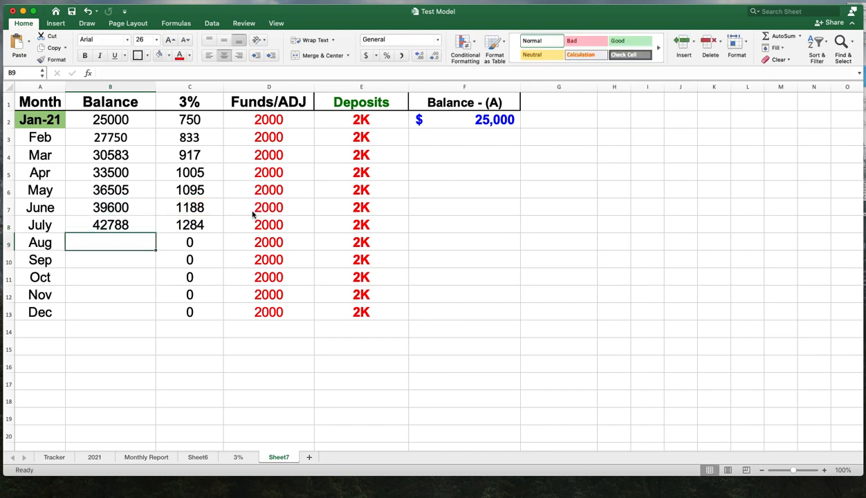
# - Enter the formula =B8+C8+D8 in B9 for August's balance
pyautogui.write('=')
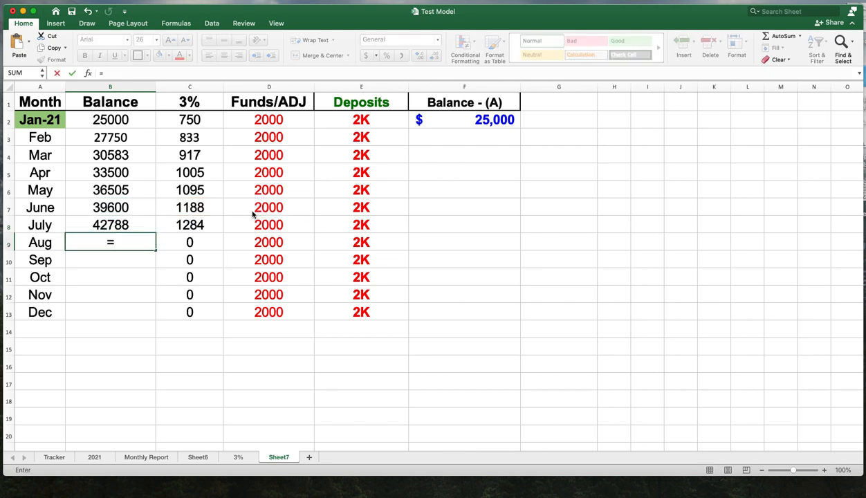
pyautogui.click(150, 227)
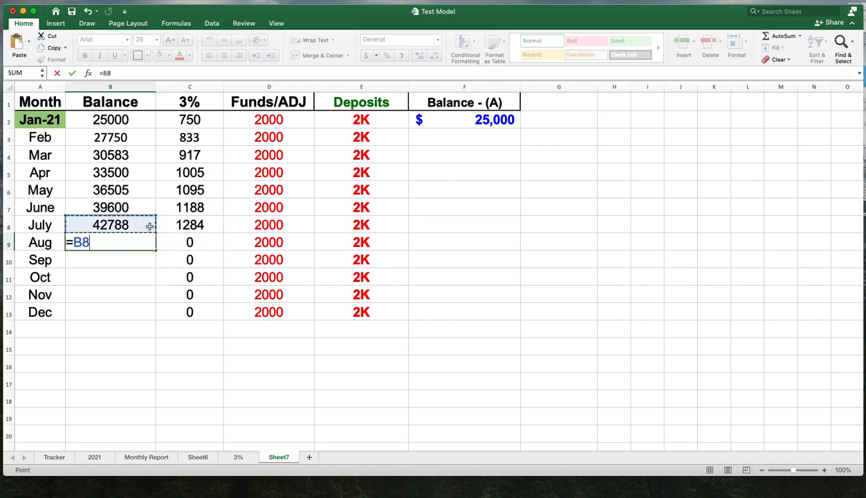
pyautogui.write('+')
pyautogui.click(181, 226)
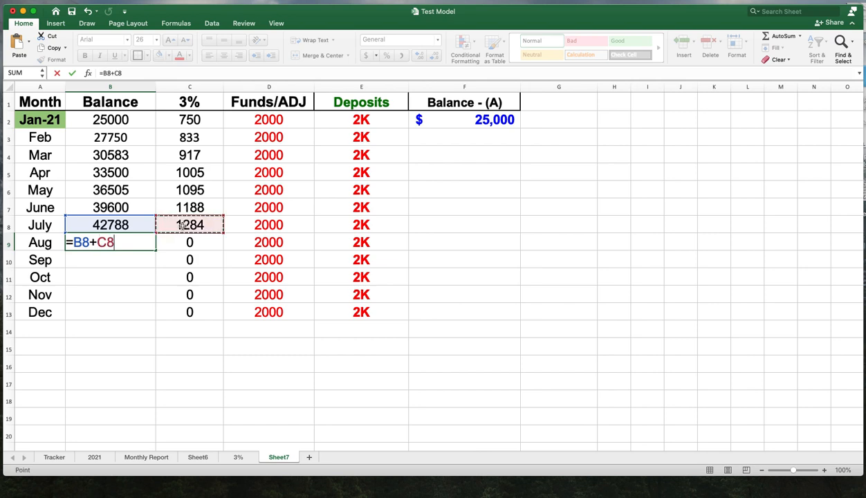
pyautogui.write('+')
pyautogui.click(268, 225)
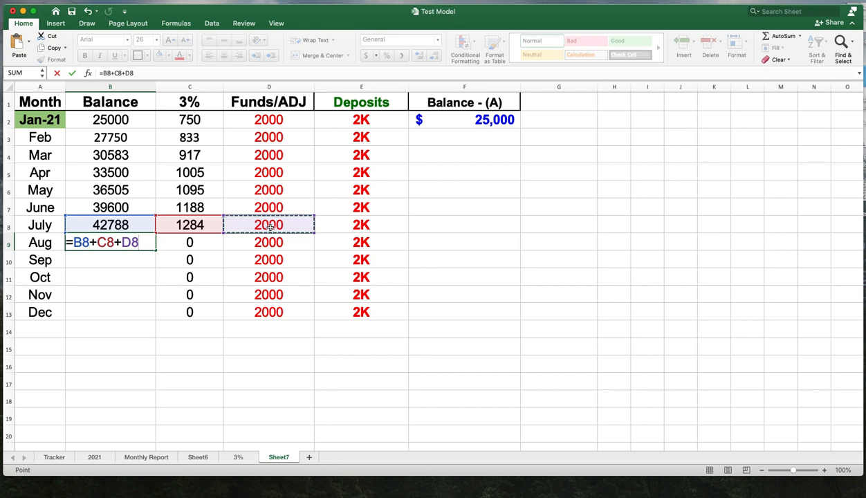
pyautogui.press('Return')
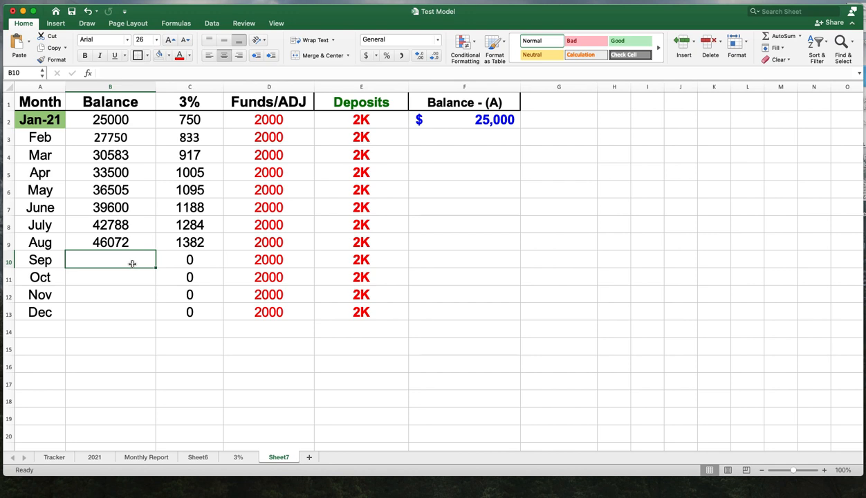
# - Enter the formula =B9+C9+D9 in B10 for September's balance
pyautogui.write('=')
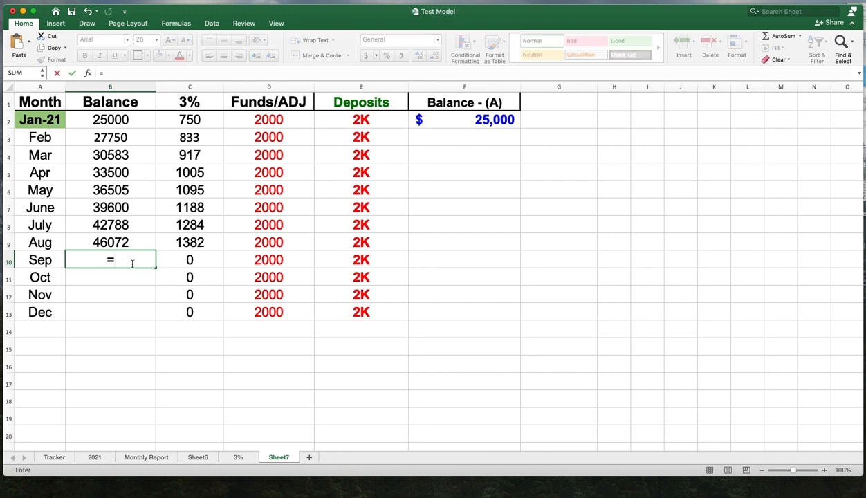
pyautogui.click(129, 242)
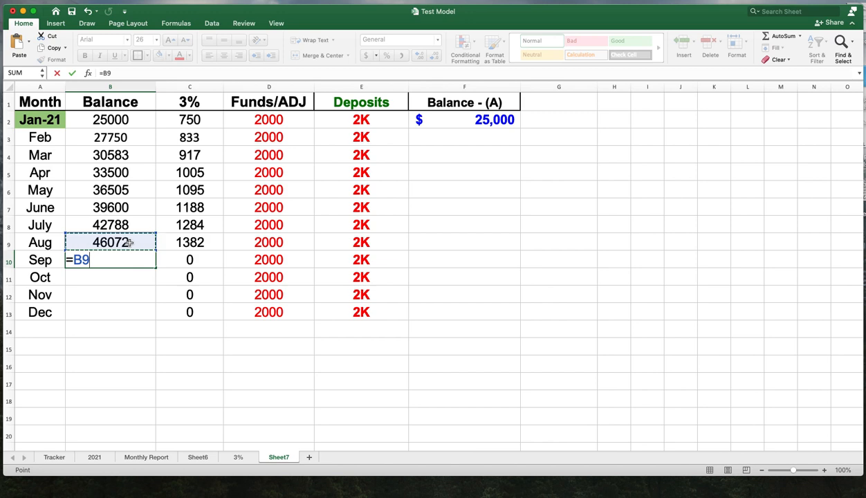
pyautogui.write('+')
pyautogui.click(197, 242)
pyautogui.write('+')
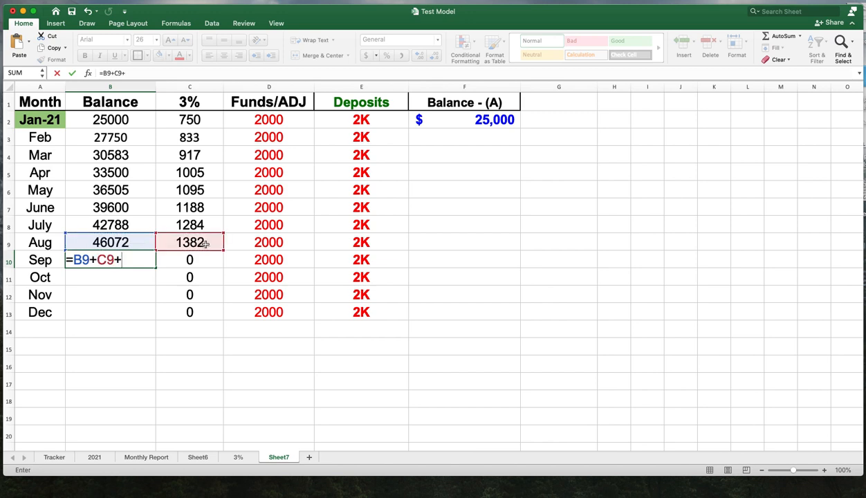
pyautogui.click(280, 243)
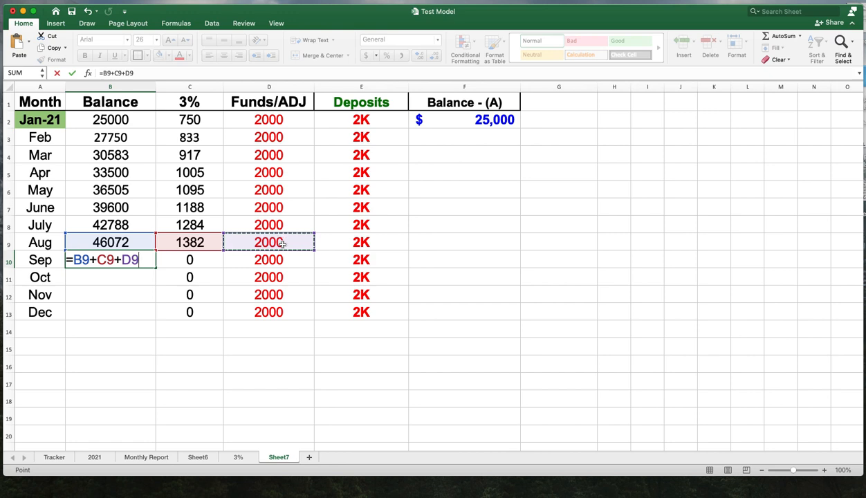
pyautogui.press('Return')
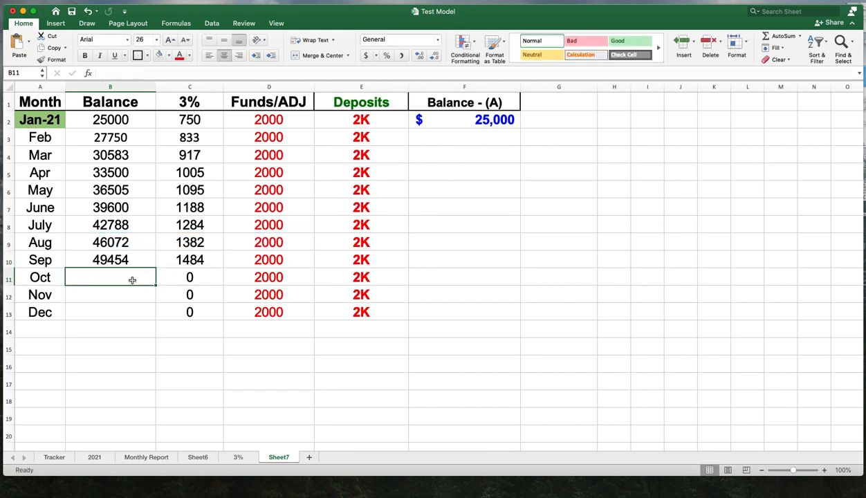
# - Enter the formula =B10+C10+D10 in B11 for October's balance
pyautogui.write('=')
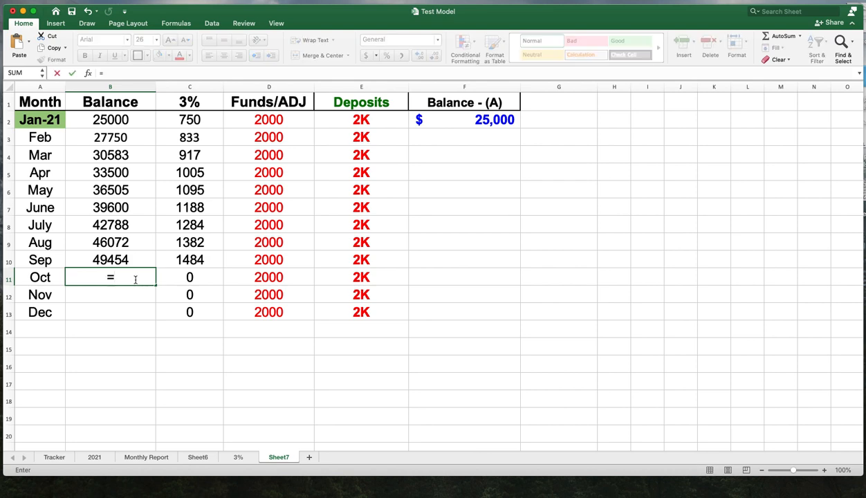
pyautogui.click(133, 260)
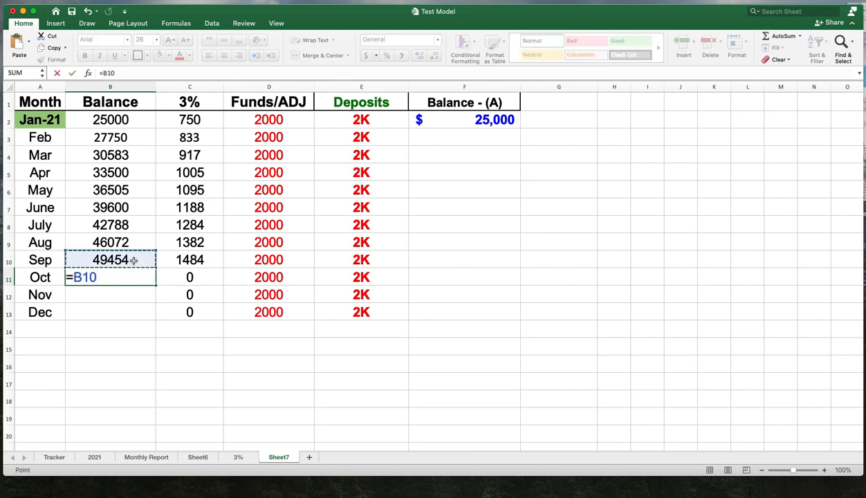
pyautogui.write('+')
pyautogui.click(194, 259)
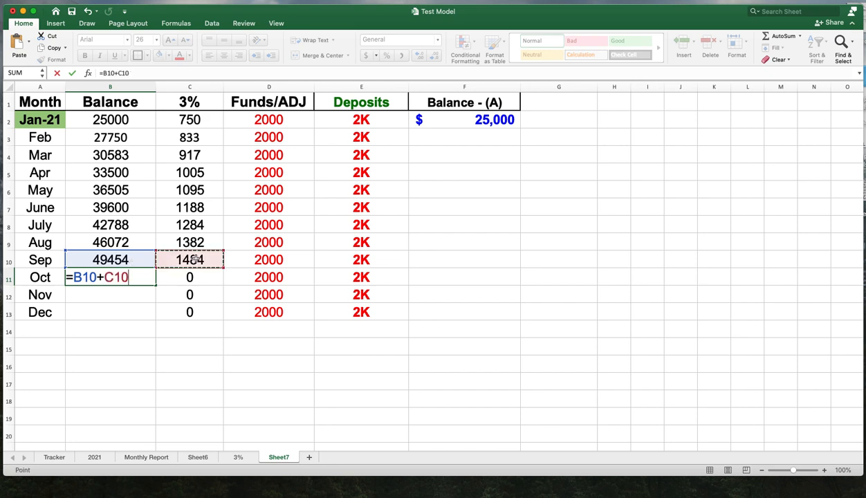
pyautogui.write('+')
pyautogui.click(262, 260)
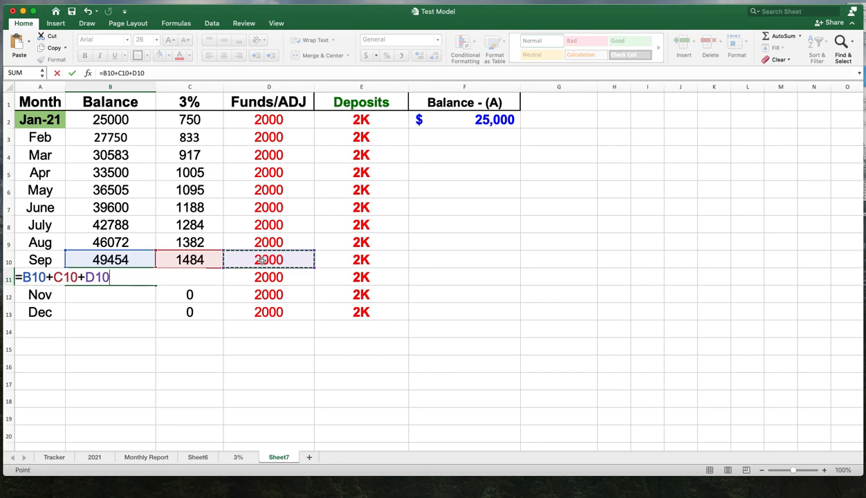
pyautogui.press('Return')
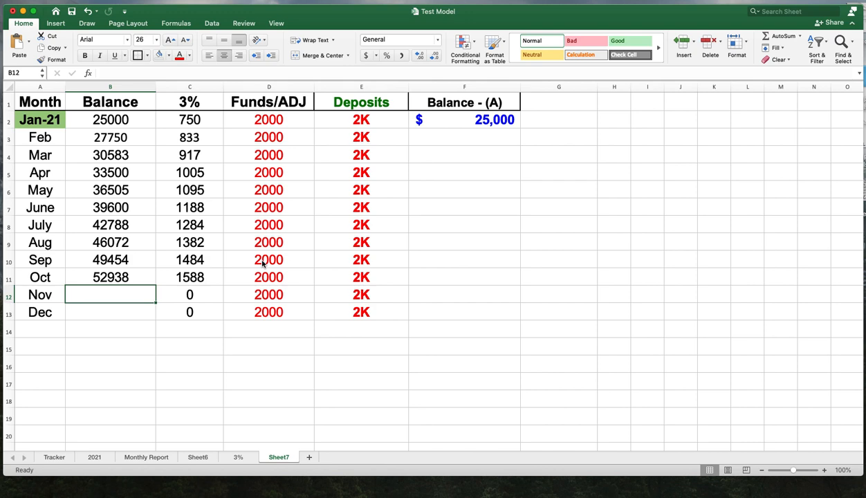
# - Enter the formula =B11+C11+D11 in B12 for November's balance
pyautogui.write('=')
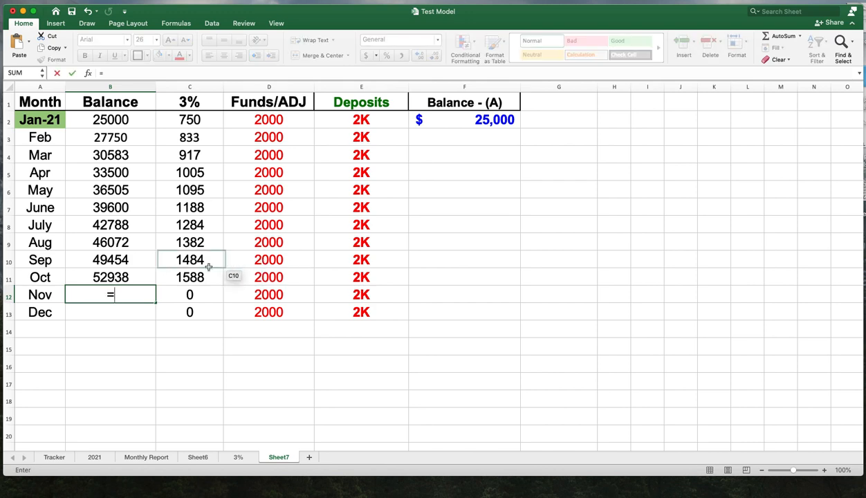
pyautogui.click(138, 278)
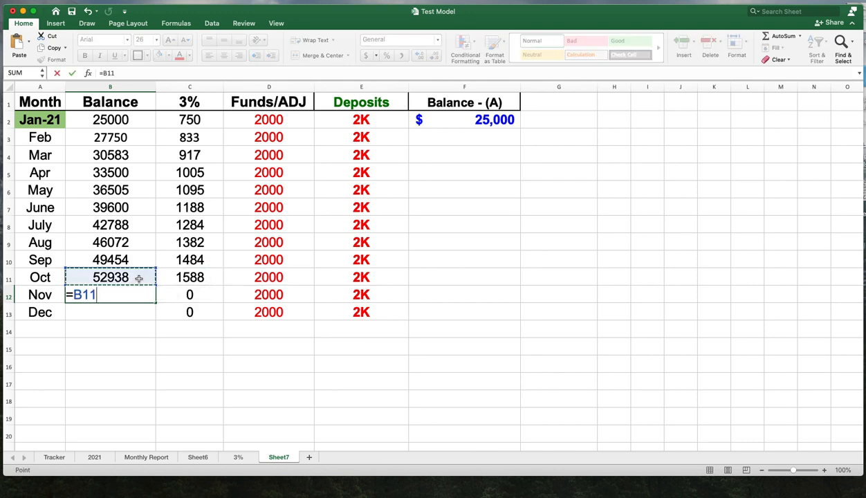
pyautogui.write('+')
pyautogui.click(200, 271)
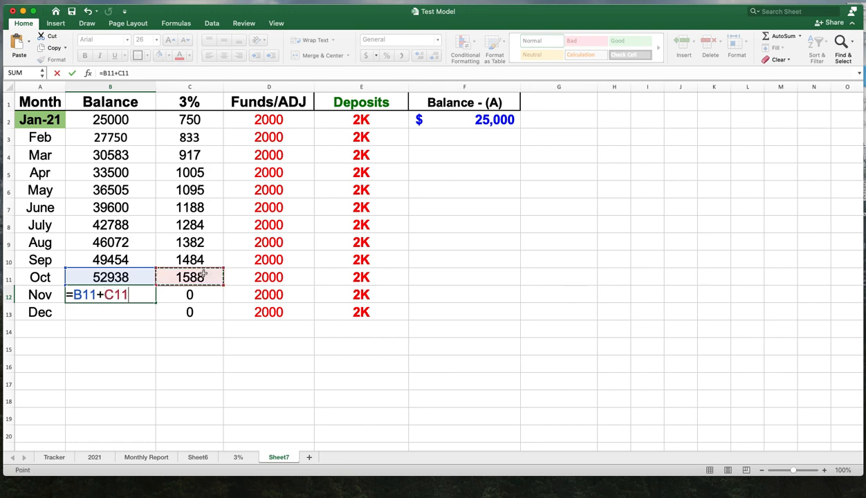
pyautogui.write('+')
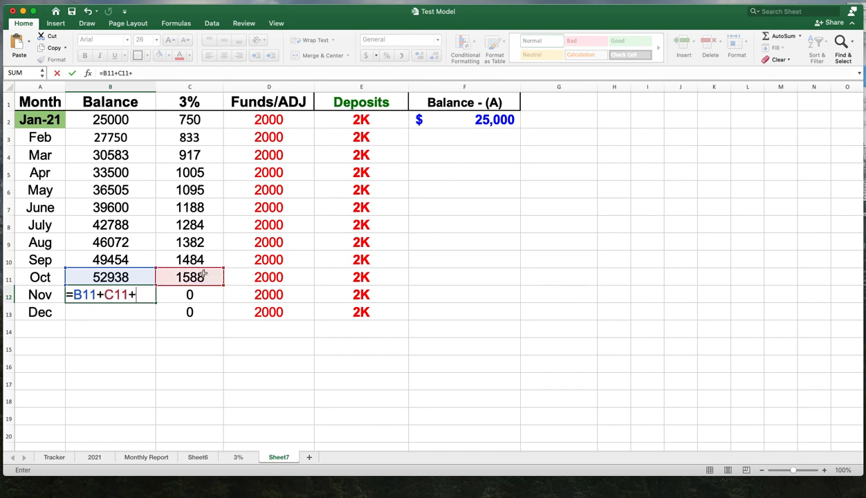
pyautogui.click(263, 277)
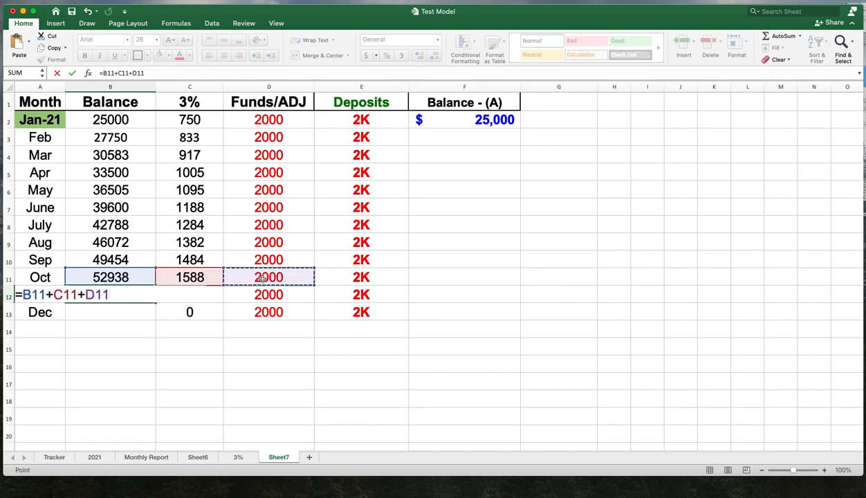
pyautogui.press('Return')
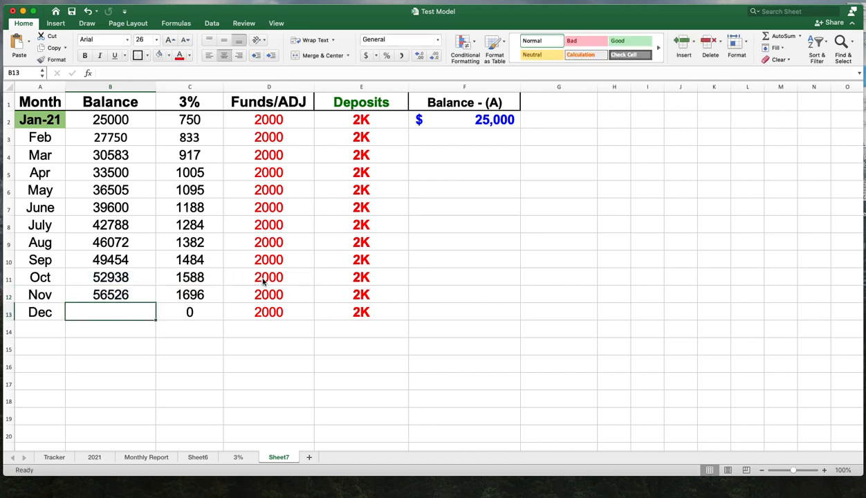
# - Enter the formula =B12+C12+D12 in B13 for December's balance
pyautogui.write('=')
pyautogui.click(148, 295)
pyautogui.write('+')
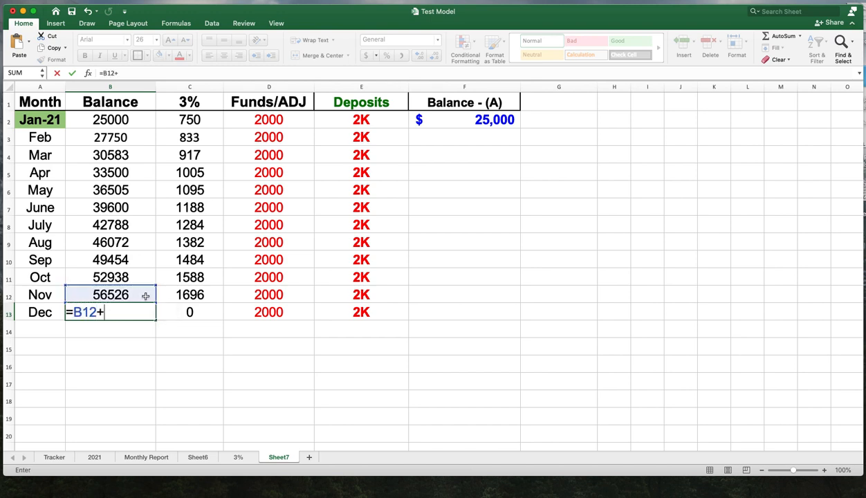
pyautogui.click(190, 295)
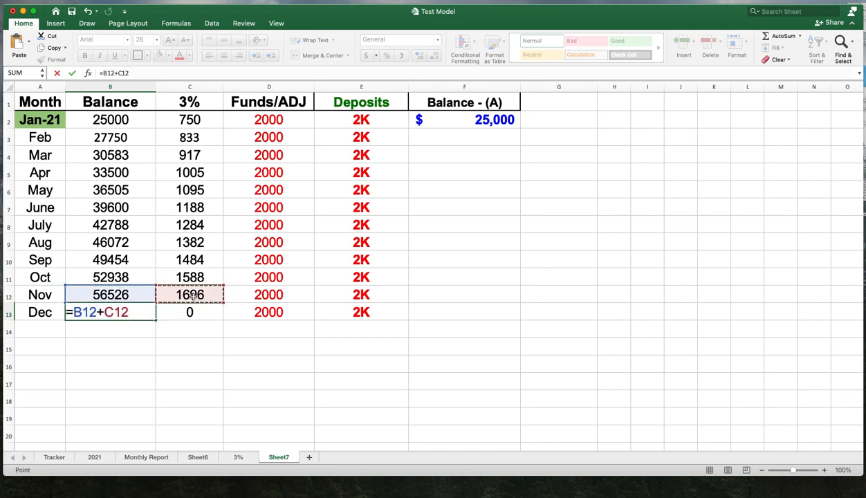
pyautogui.write('+')
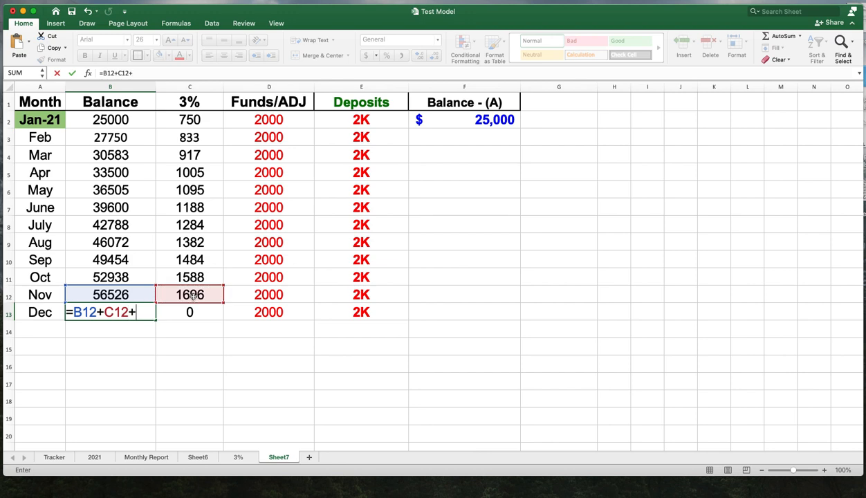
pyautogui.click(267, 296)
pyautogui.press('Return')
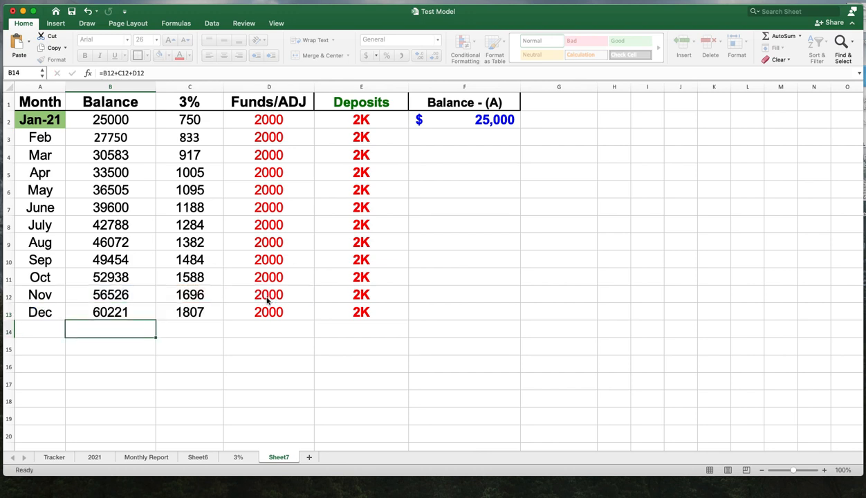
# - Copy the yellow separator bar in row 14 of the 3% sheet into row 14 of Sheet7
pyautogui.click(491, 341)
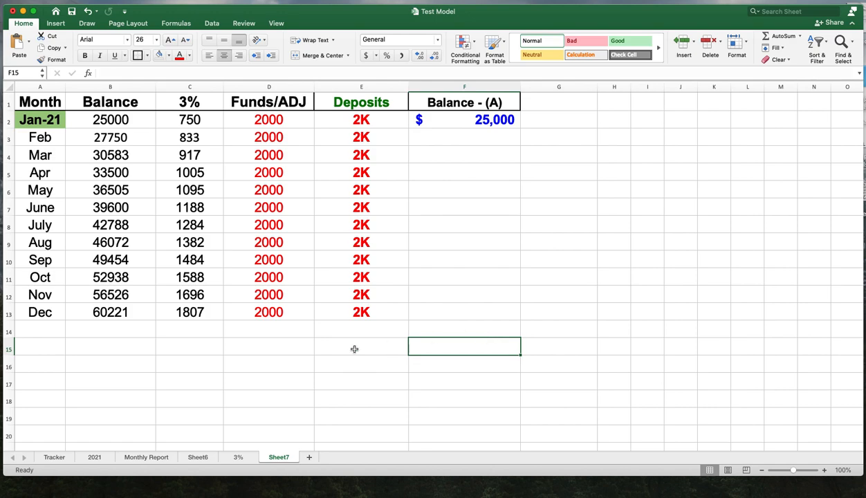
pyautogui.click(237, 458)
pyautogui.scroll(-1, 480, 419)
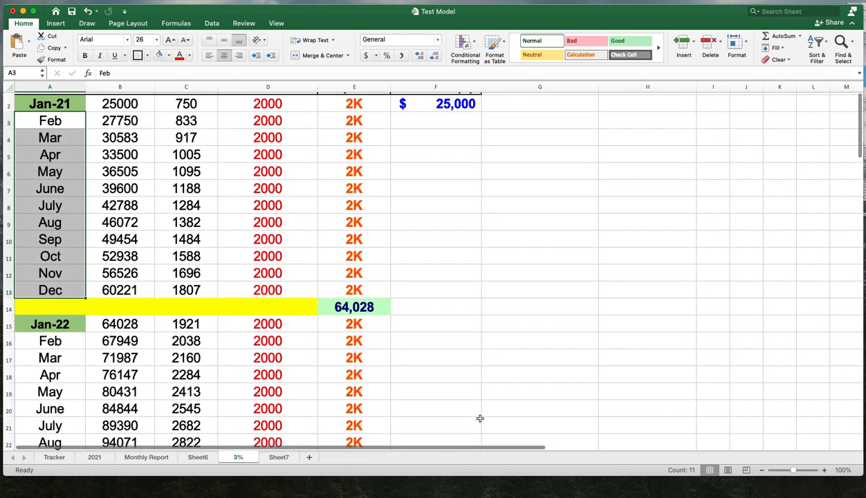
pyautogui.click(9, 308)
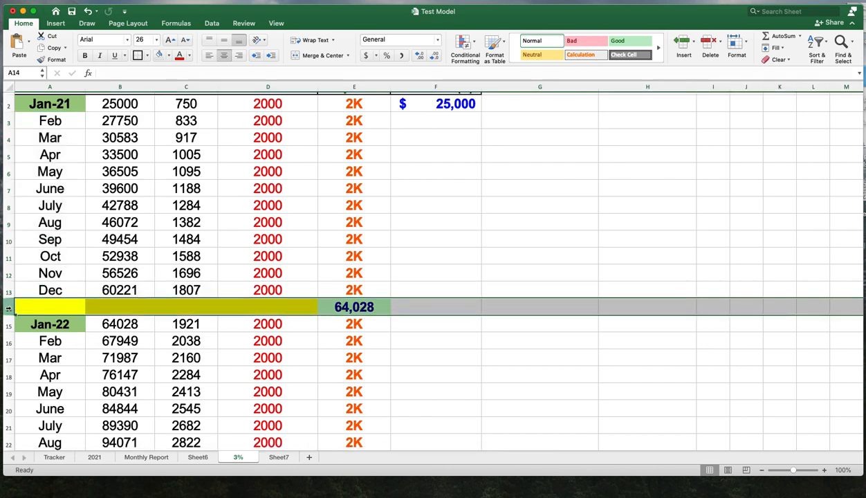
pyautogui.click(26, 307)
pyautogui.moveTo(36, 307); pyautogui.dragTo(265, 309)
pyautogui.rightClick(269, 308)
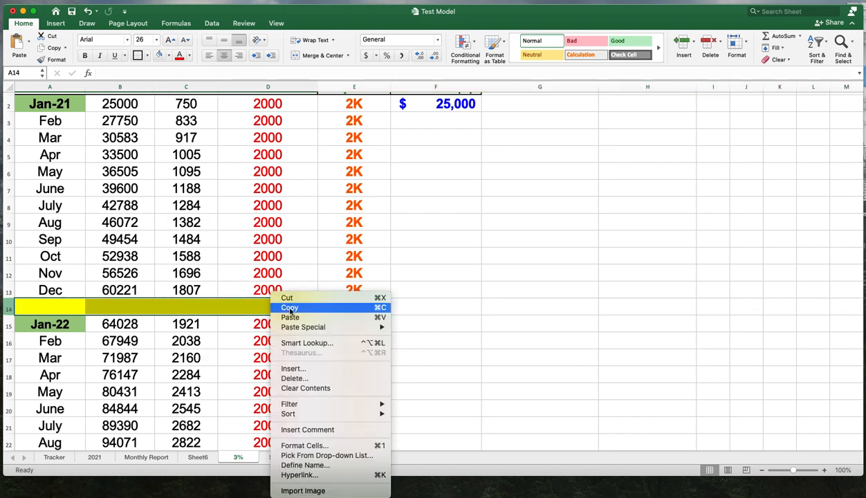
pyautogui.click(289, 308)
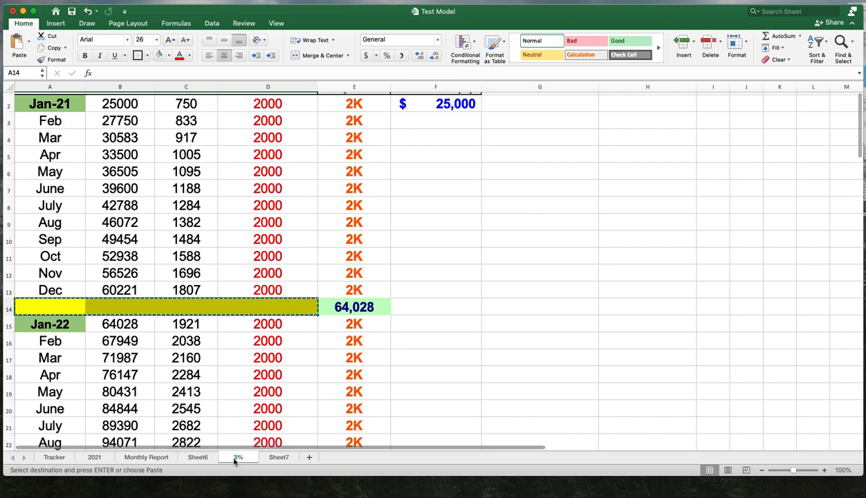
pyautogui.click(278, 457)
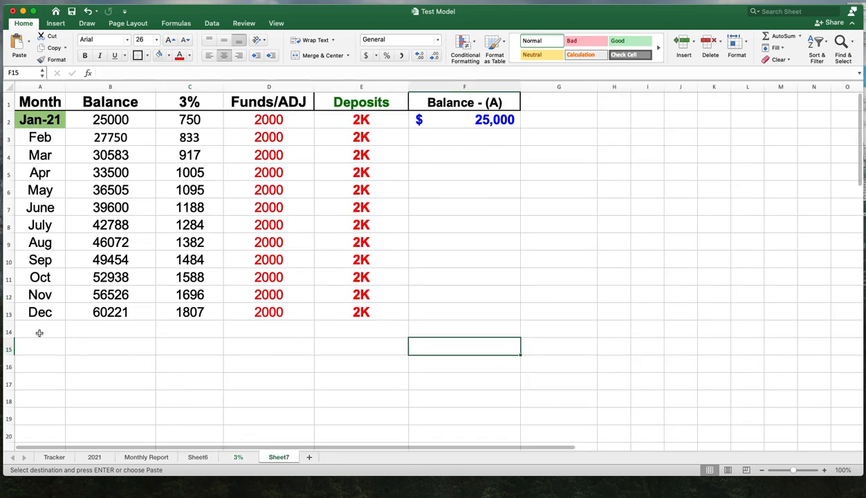
pyautogui.moveTo(40, 333); pyautogui.dragTo(236, 330)
pyautogui.rightClick(259, 332)
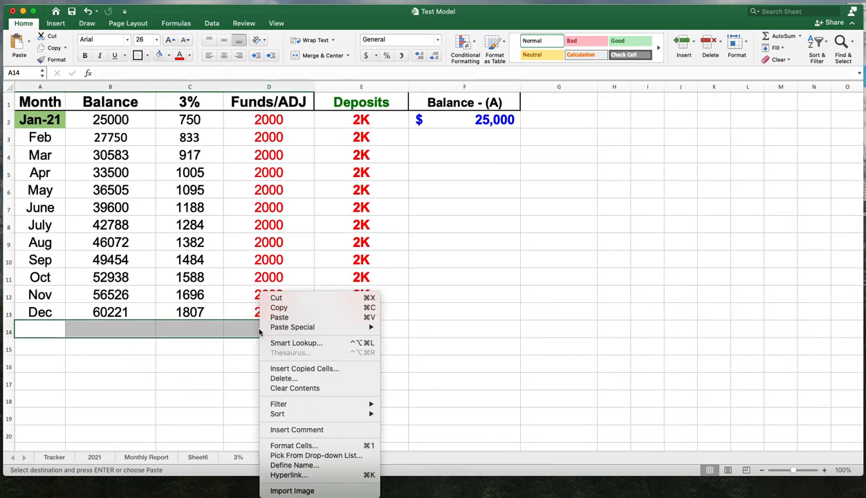
pyautogui.click(281, 317)
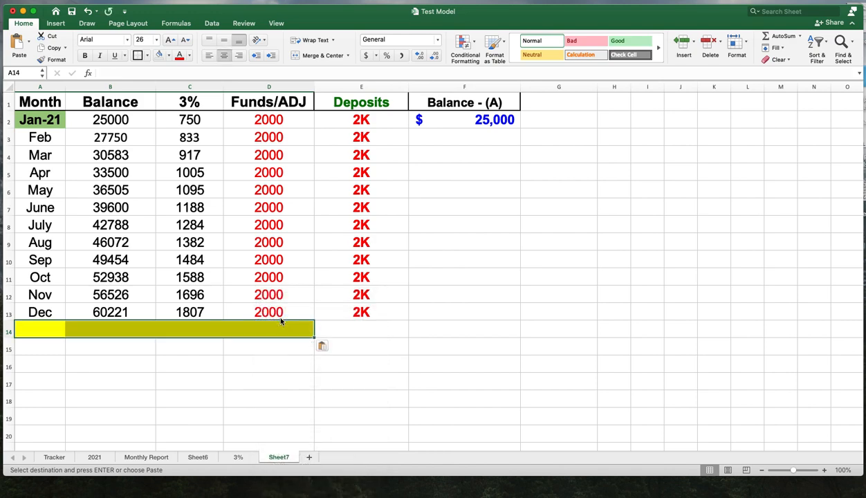
pyautogui.click(370, 330)
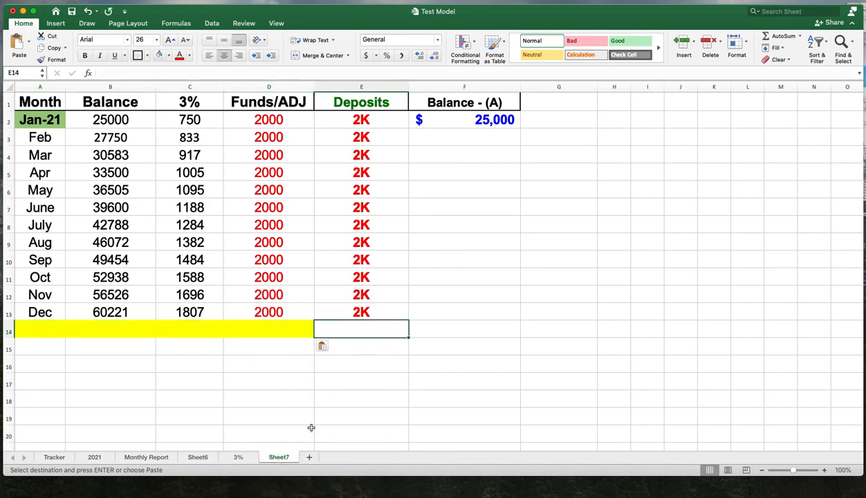
# - Copy the Jan-22 month cell from the 3% sheet into A15 of Sheet7
pyautogui.click(238, 457)
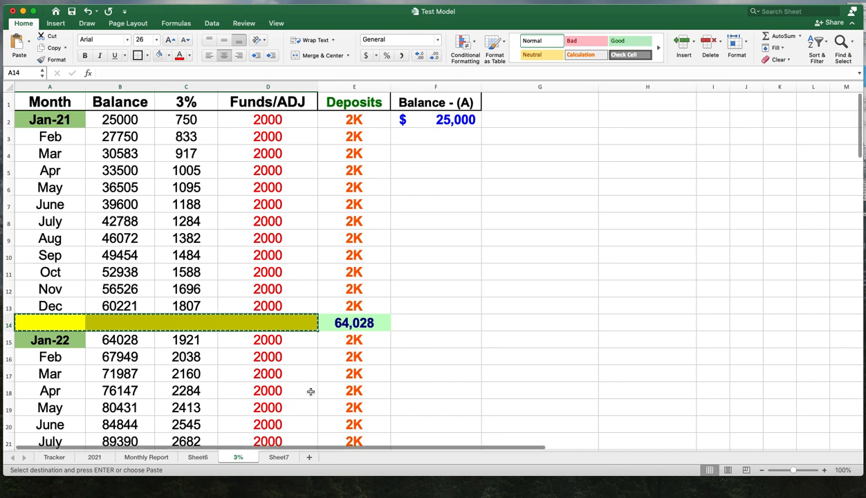
pyautogui.click(64, 342)
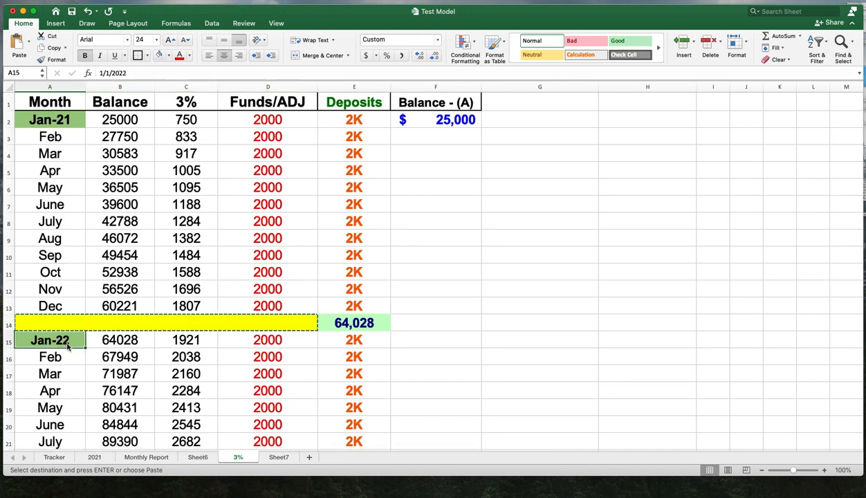
pyautogui.rightClick(72, 344)
pyautogui.click(88, 308)
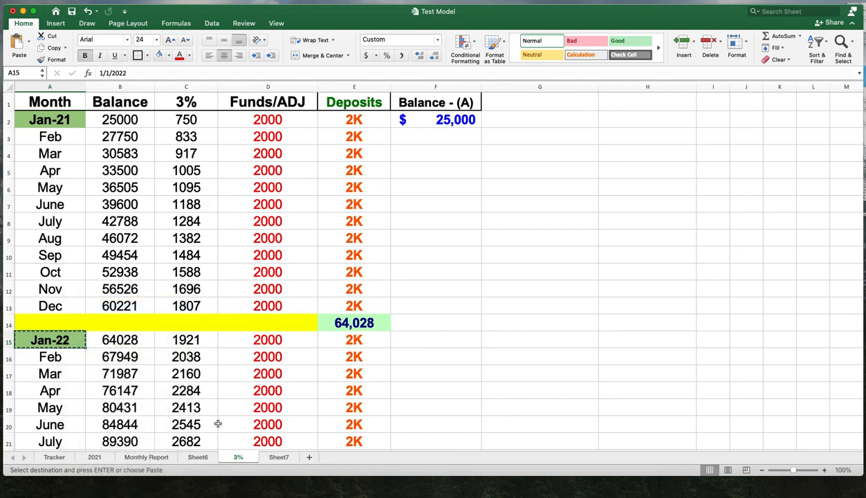
pyautogui.click(277, 458)
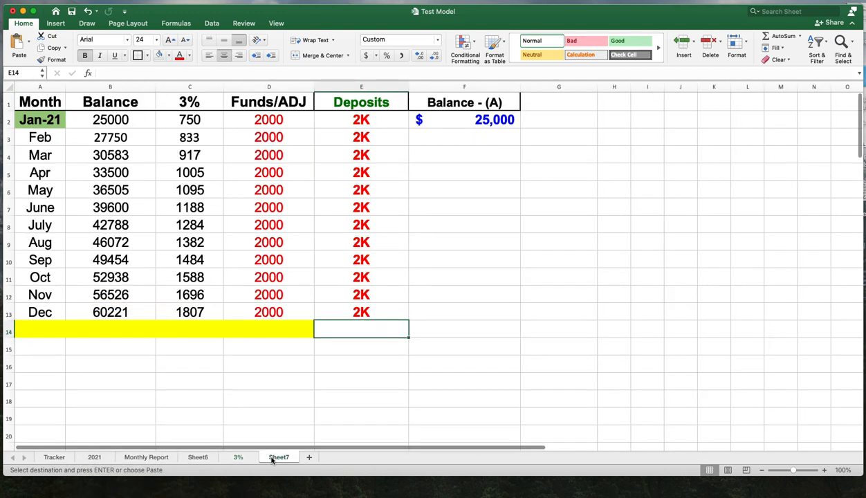
pyautogui.click(43, 350)
pyautogui.rightClick(43, 352)
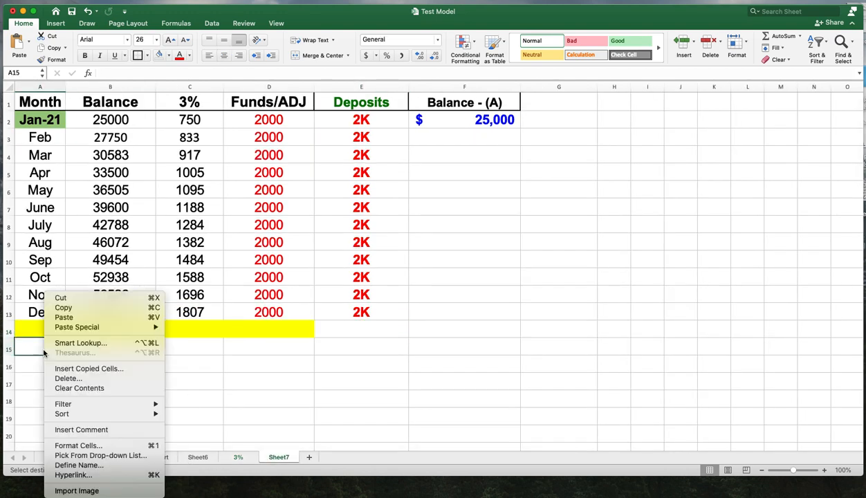
pyautogui.click(67, 317)
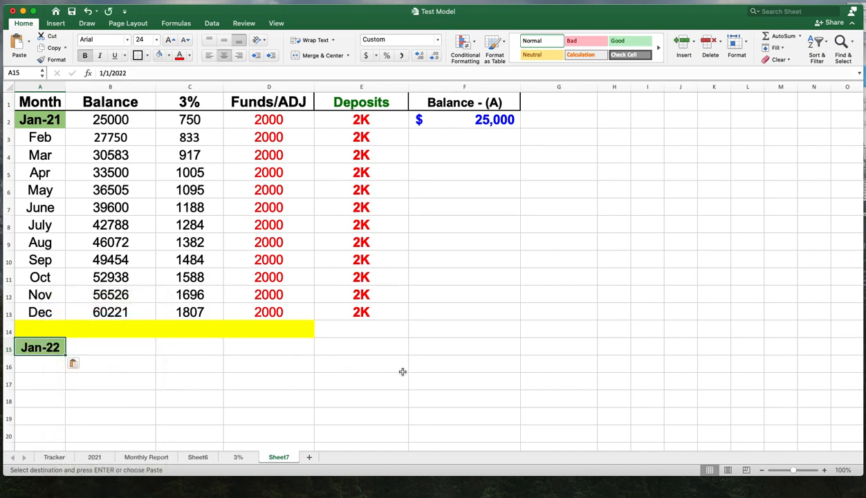
pyautogui.scroll(-7, 432, 374)
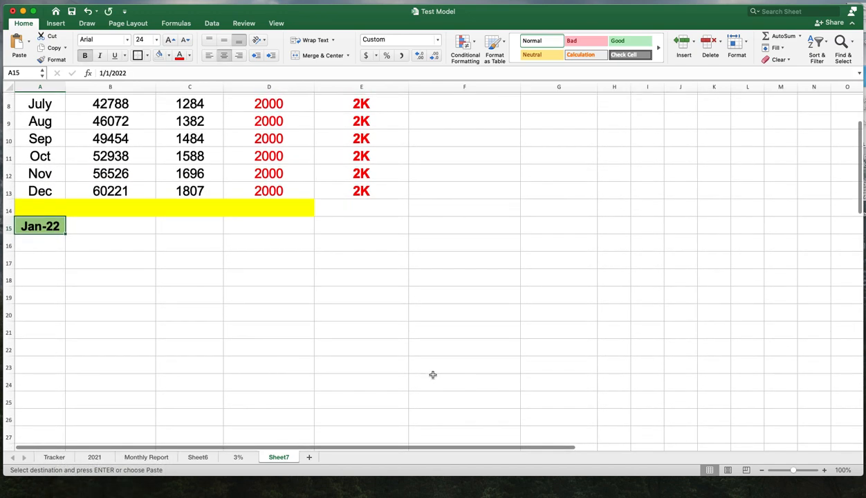
pyautogui.scroll(3, 395, 386)
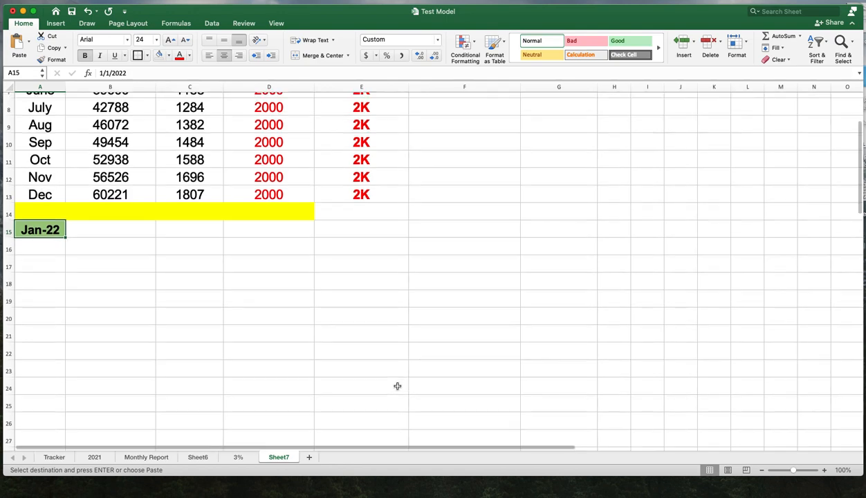
pyautogui.scroll(-7, 397, 386)
pyautogui.scroll(-3, 397, 386)
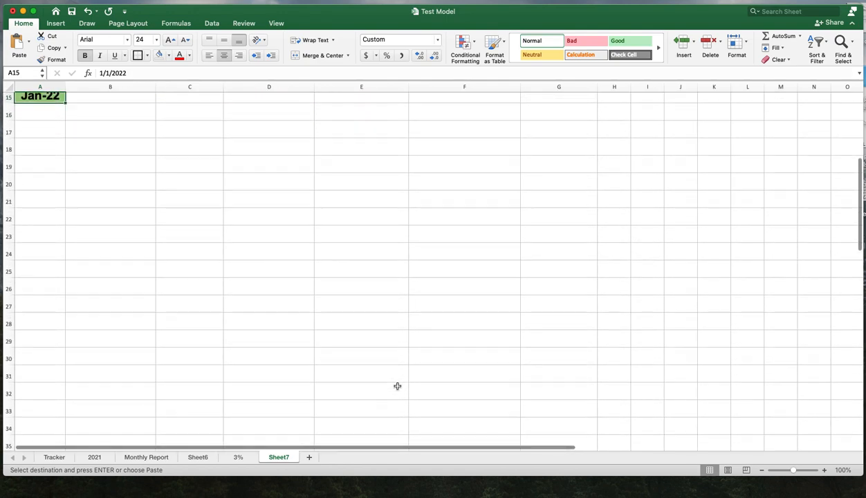
pyautogui.scroll(8, 397, 386)
pyautogui.scroll(7, 397, 386)
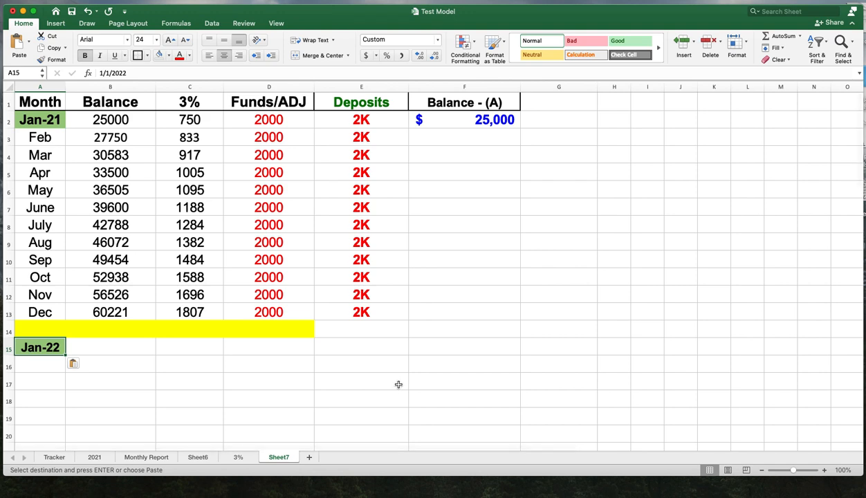
# - Copy the Feb through Dec month labels from the 3% sheet's 2022 block into A16:A26 of Sheet7
pyautogui.click(237, 457)
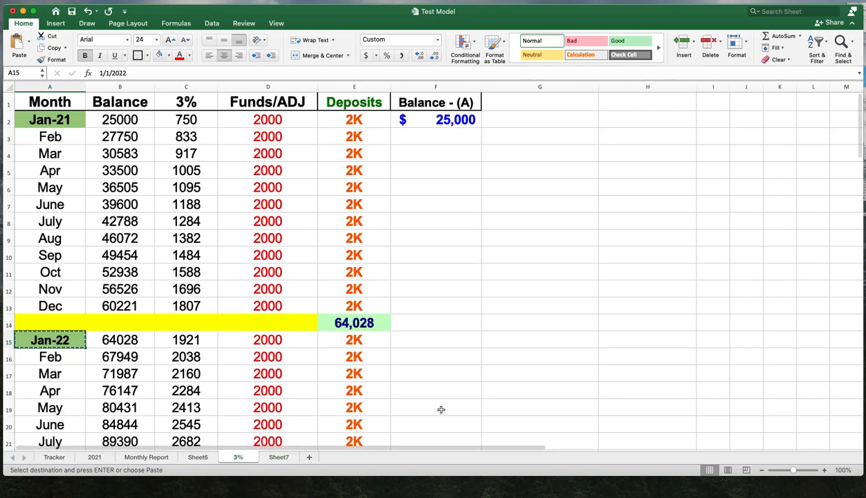
pyautogui.scroll(-7, 440, 409)
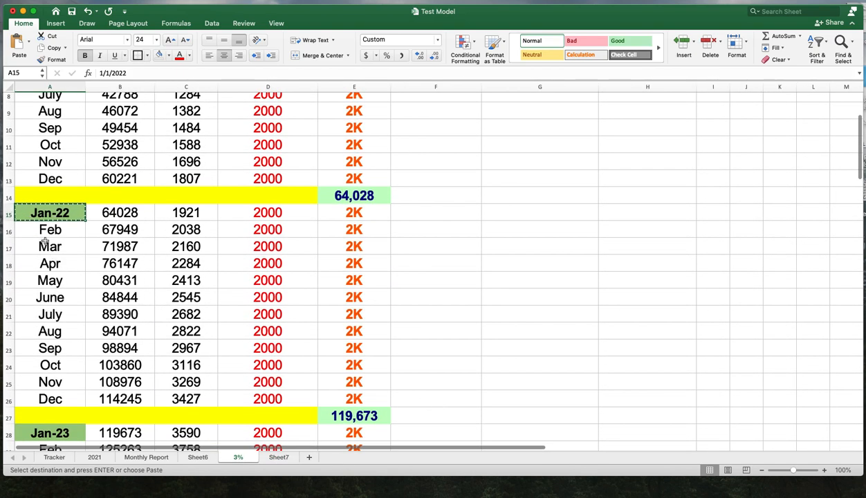
pyautogui.moveTo(49, 229); pyautogui.dragTo(62, 397)
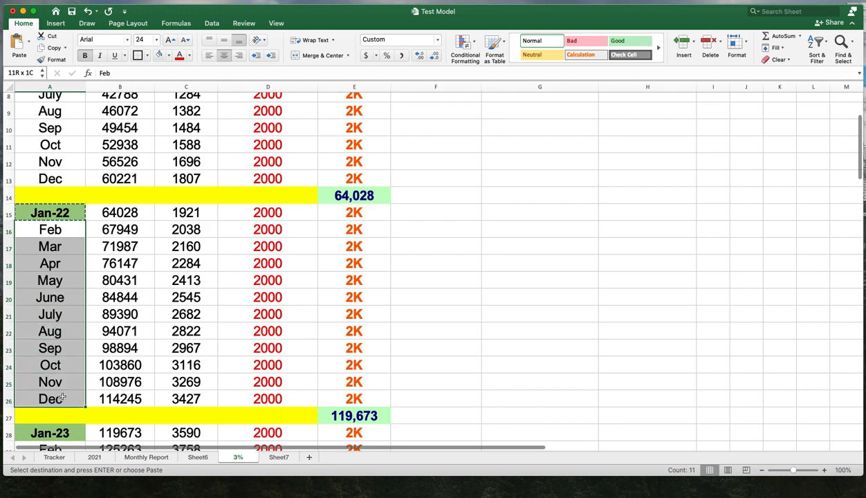
pyautogui.rightClick(62, 397)
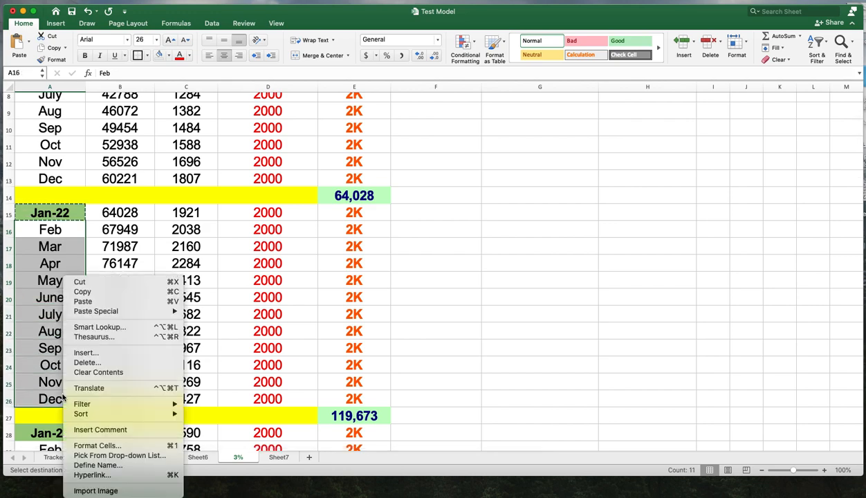
pyautogui.click(83, 291)
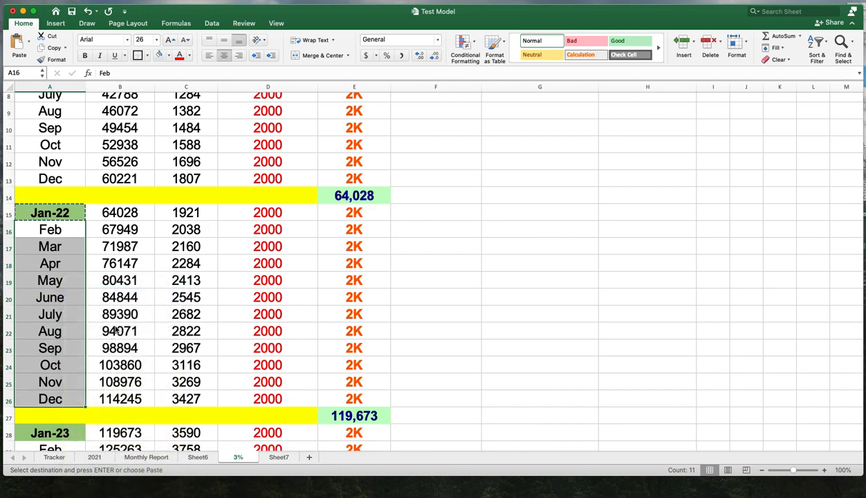
pyautogui.click(279, 457)
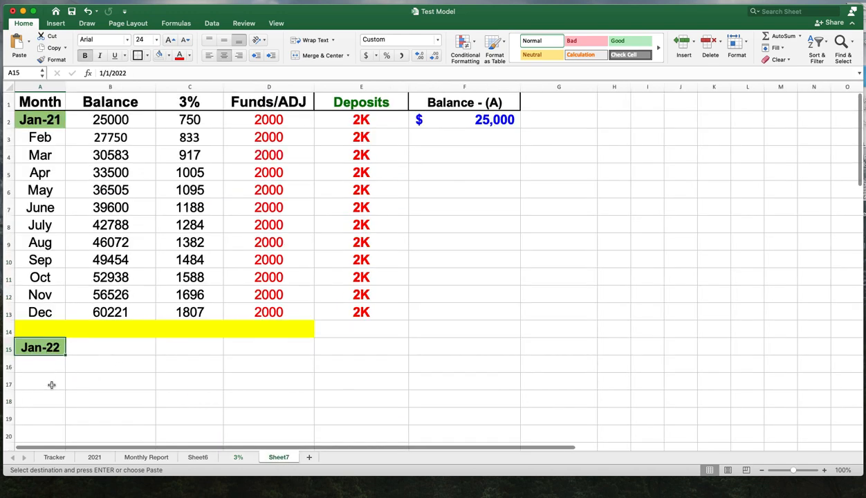
pyautogui.moveTo(45, 361); pyautogui.dragTo(52, 450)
pyautogui.scroll(-5, 156, 402)
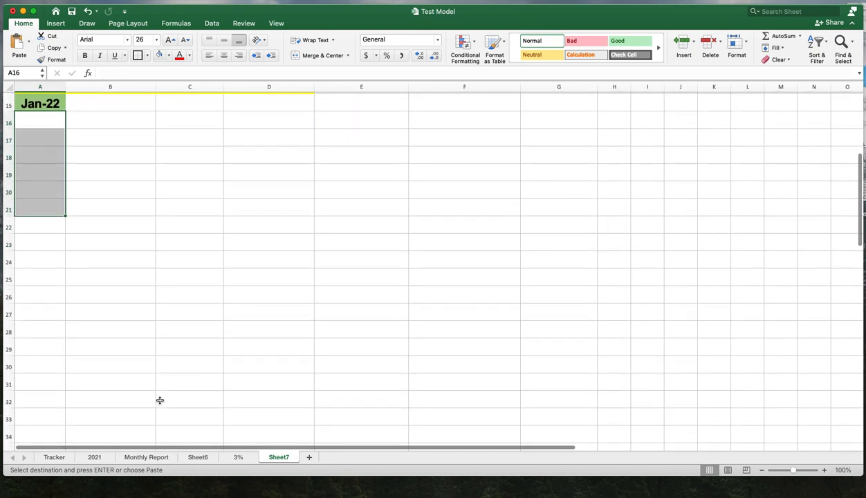
pyautogui.click(121, 228)
pyautogui.moveTo(40, 121); pyautogui.dragTo(46, 293)
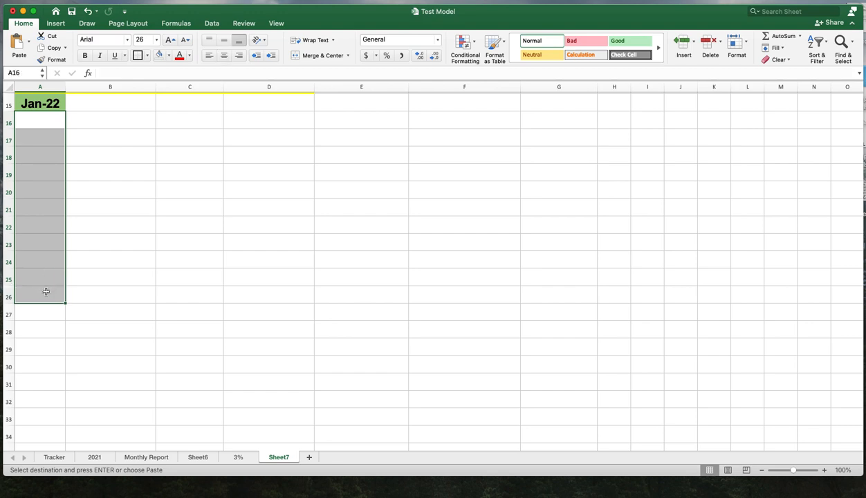
pyautogui.rightClick(47, 295)
pyautogui.click(68, 315)
pyautogui.click(188, 294)
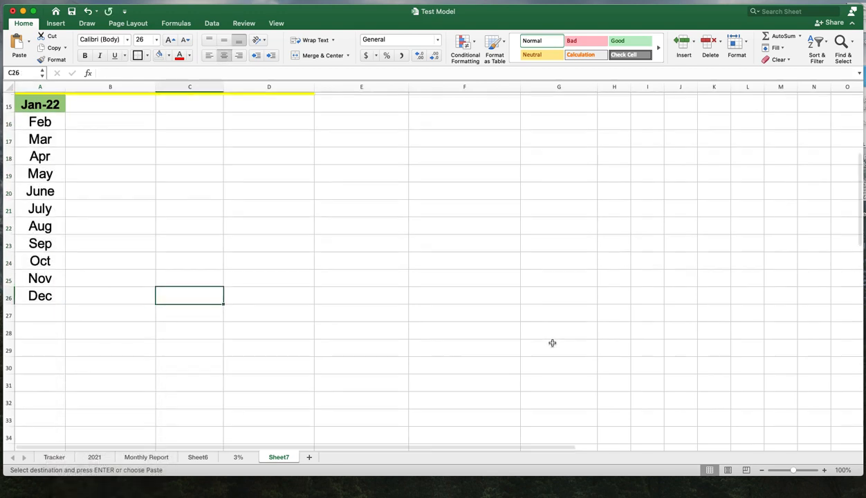
# - Copy the 2000 Funds/ADJ value from column D into D15:D26 for the 2022 months
pyautogui.scroll(3, 552, 342)
pyautogui.scroll(5, 552, 342)
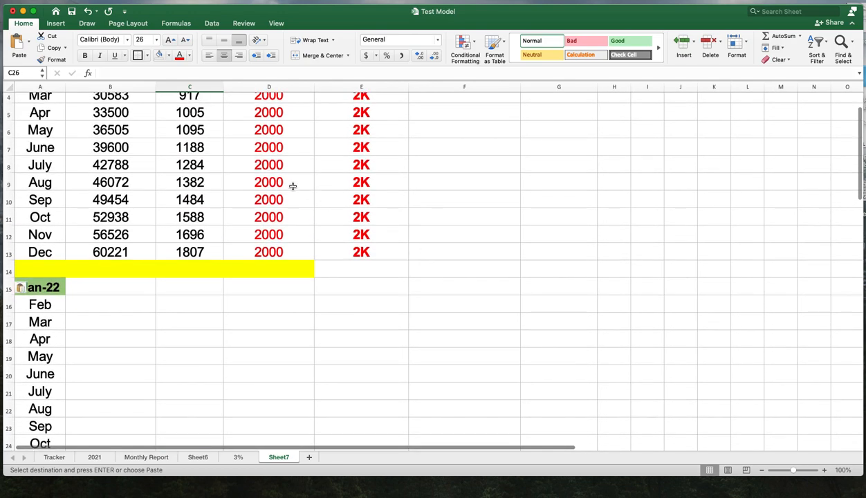
pyautogui.click(285, 183)
pyautogui.rightClick(285, 182)
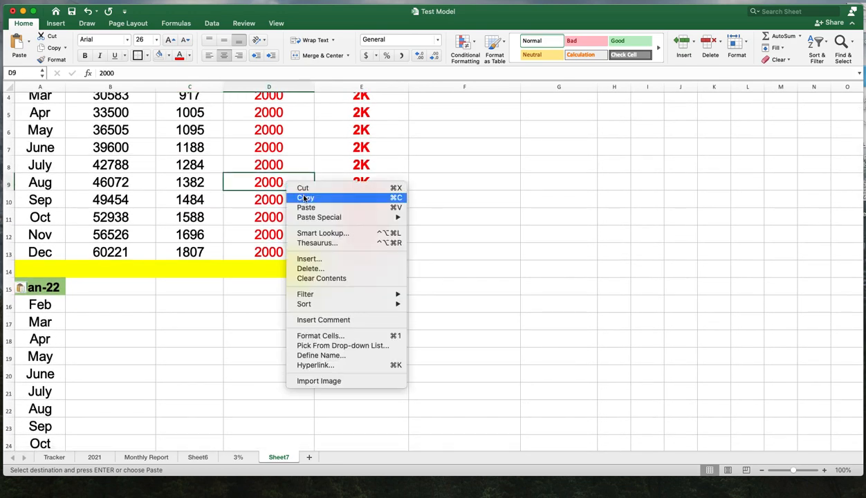
pyautogui.click(299, 196)
pyautogui.scroll(-5, 467, 303)
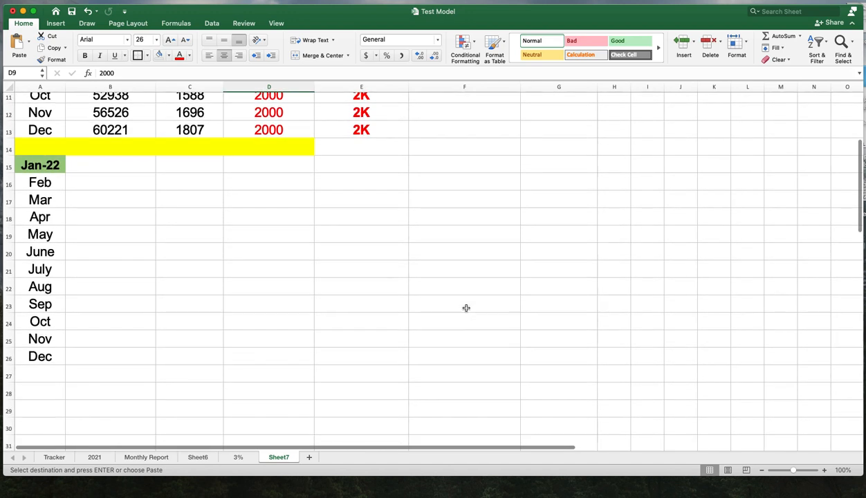
pyautogui.moveTo(275, 164); pyautogui.dragTo(276, 355)
pyautogui.rightClick(276, 355)
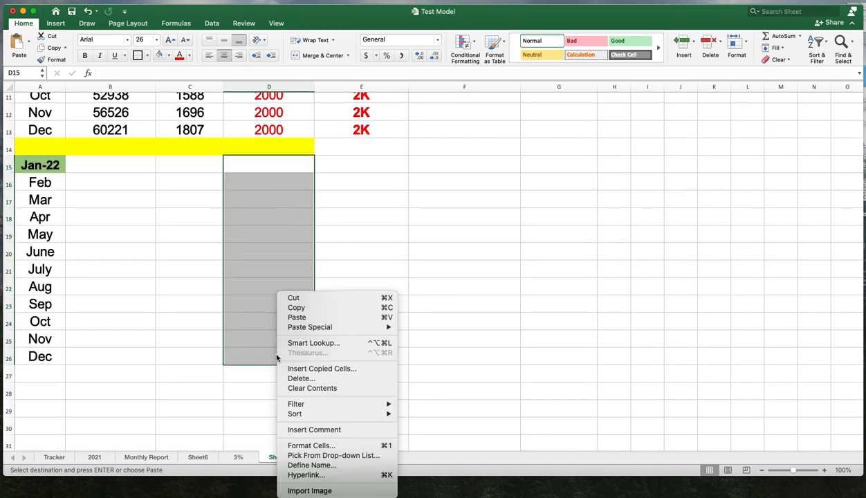
pyautogui.click(297, 318)
# - Copy the 2K deposit value from E13 into E15:E26 for the 2022 months
pyautogui.scroll(1, 467, 294)
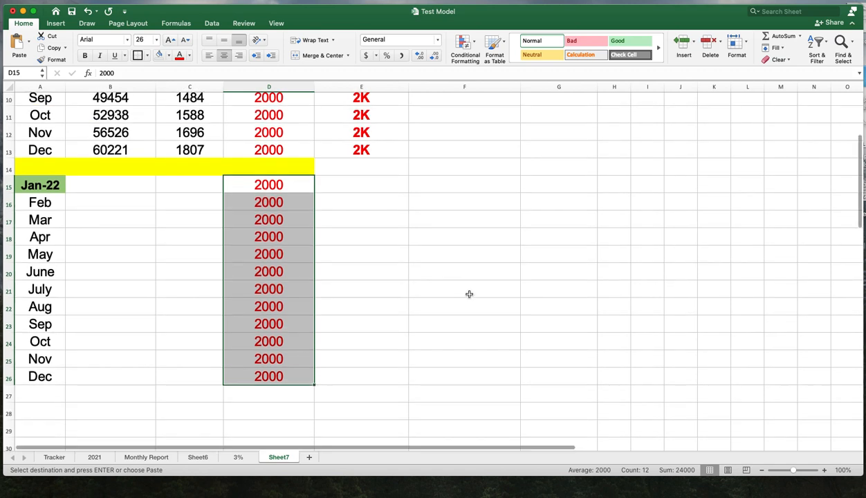
pyautogui.click(373, 151)
pyautogui.rightClick(374, 151)
pyautogui.click(397, 162)
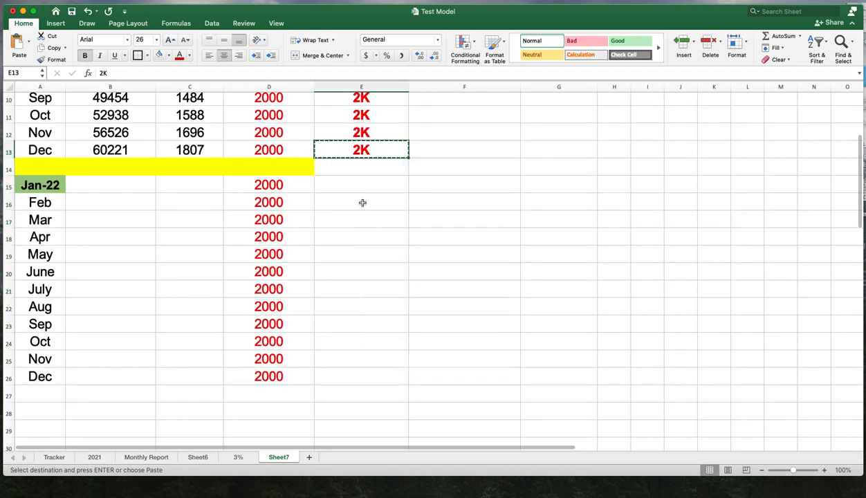
pyautogui.moveTo(360, 184); pyautogui.dragTo(356, 372)
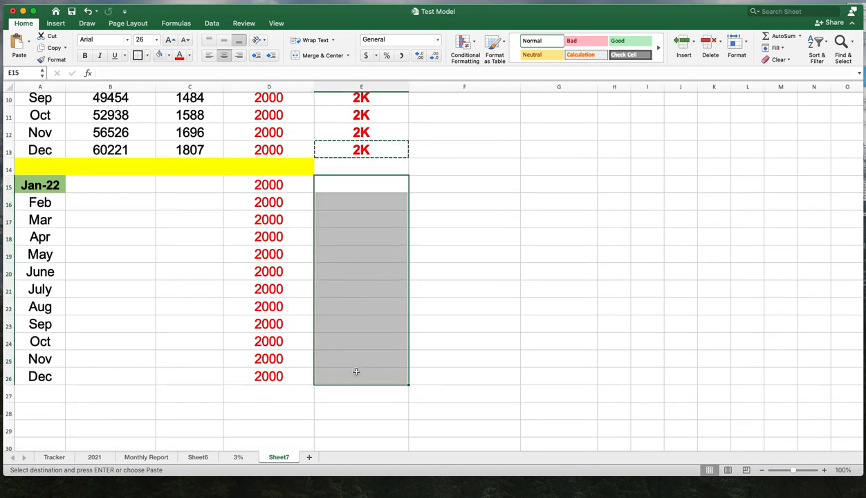
pyautogui.rightClick(357, 372)
pyautogui.click(398, 317)
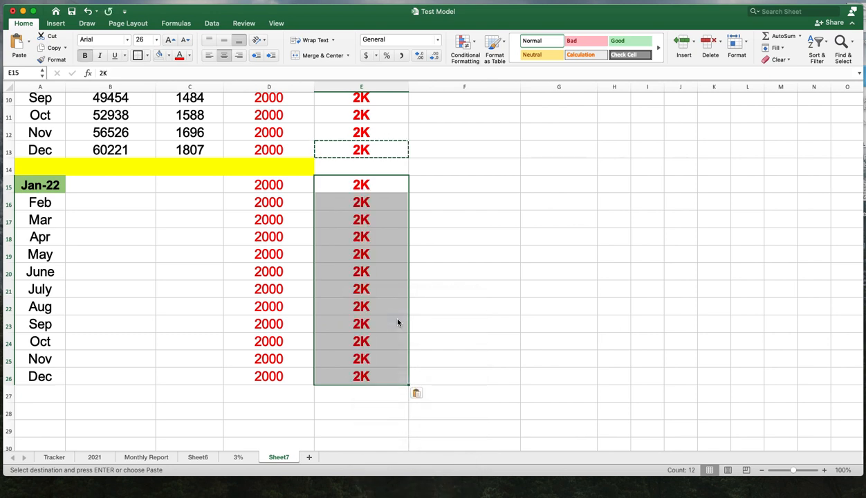
pyautogui.click(498, 323)
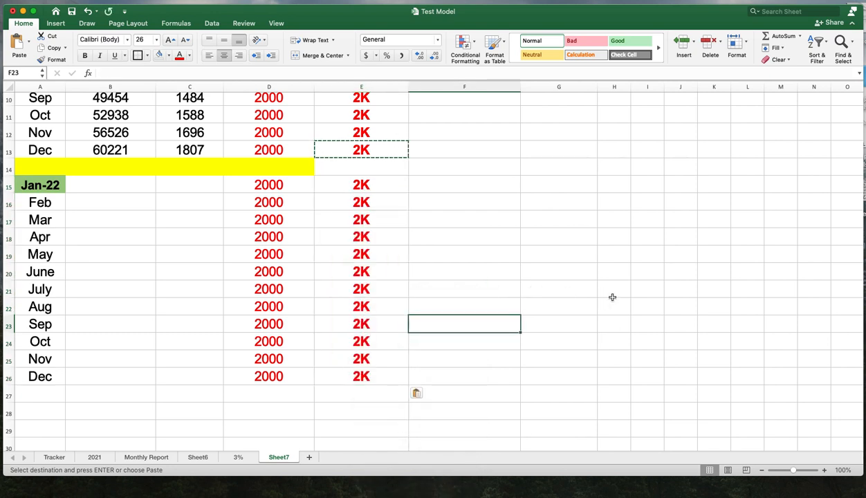
# - Scroll through Sheet7 to review the 2021 table and the new 2022 rows
pyautogui.click(605, 221)
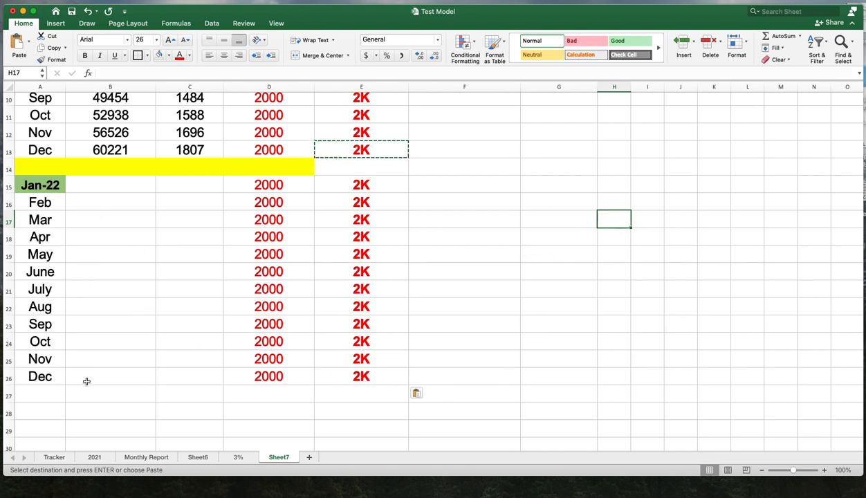
pyautogui.scroll(2, 552, 393)
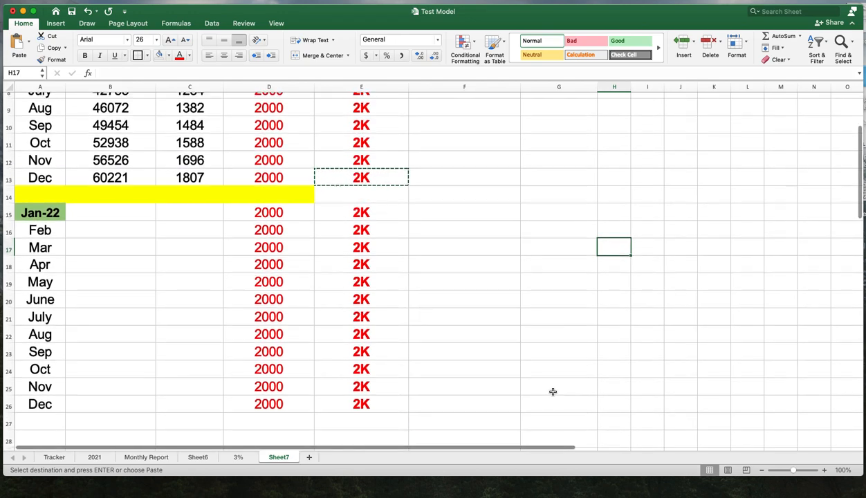
pyautogui.scroll(5, 553, 391)
pyautogui.scroll(-3, 553, 392)
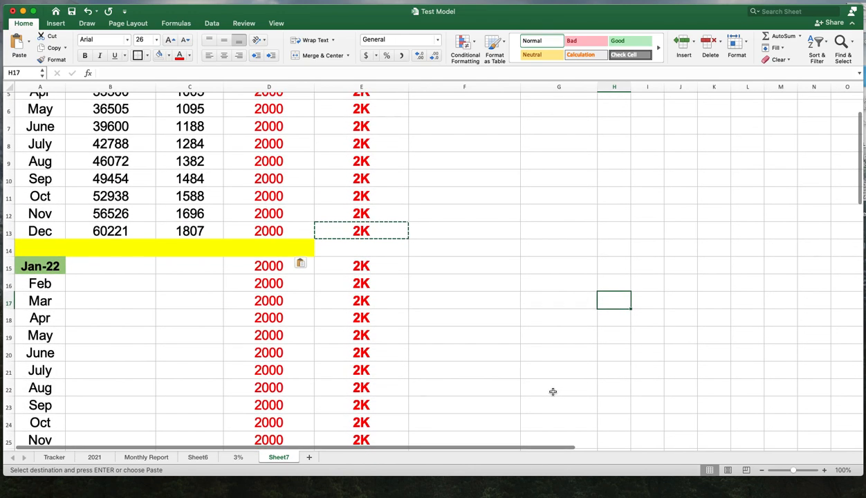
pyautogui.scroll(-3, 552, 391)
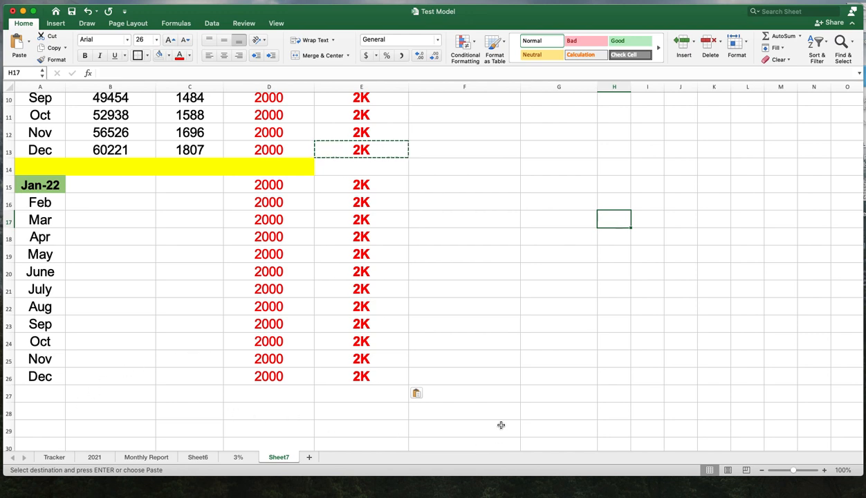
pyautogui.scroll(-2, 501, 425)
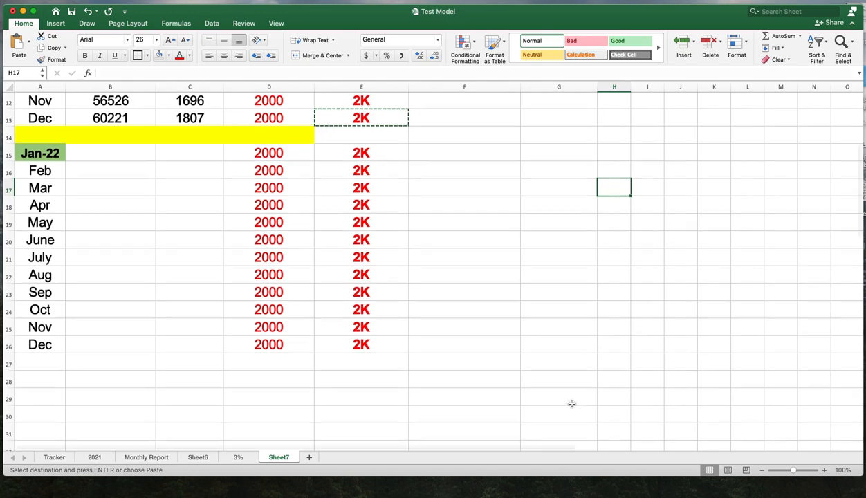
pyautogui.scroll(5, 571, 403)
pyautogui.scroll(-3, 571, 403)
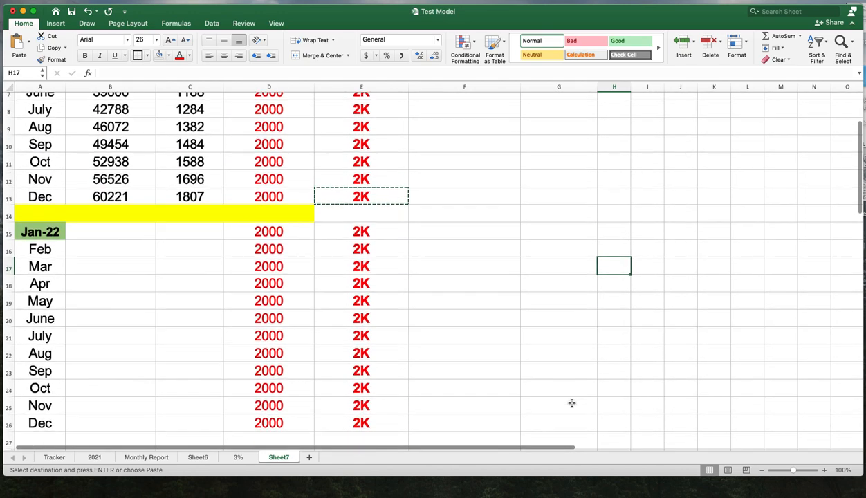
pyautogui.scroll(-2, 572, 403)
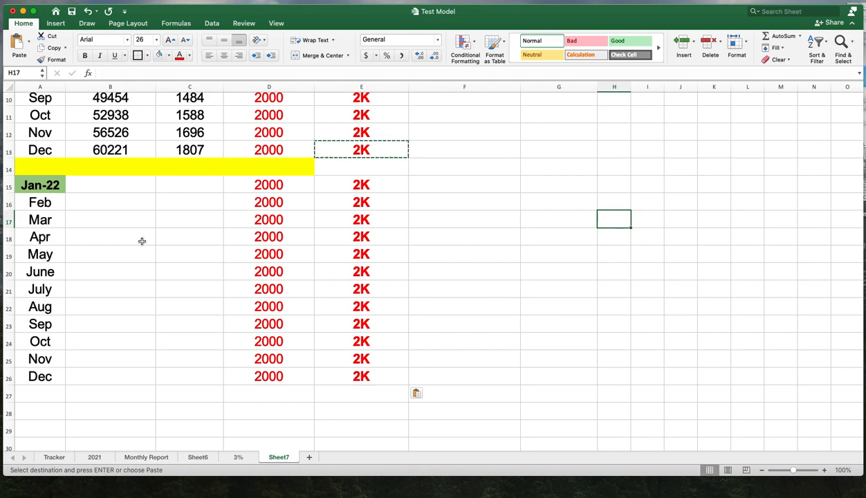
pyautogui.scroll(5, 147, 243)
pyautogui.scroll(3, 173, 323)
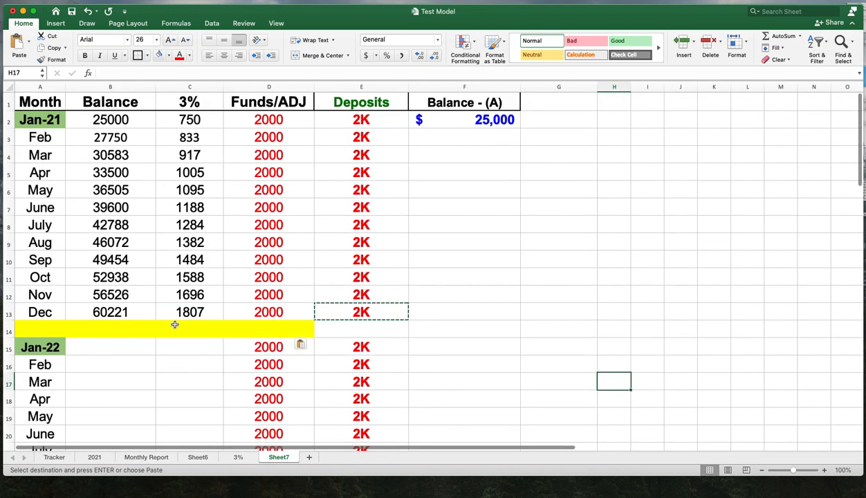
pyautogui.scroll(-1, 174, 324)
pyautogui.scroll(-2, 174, 325)
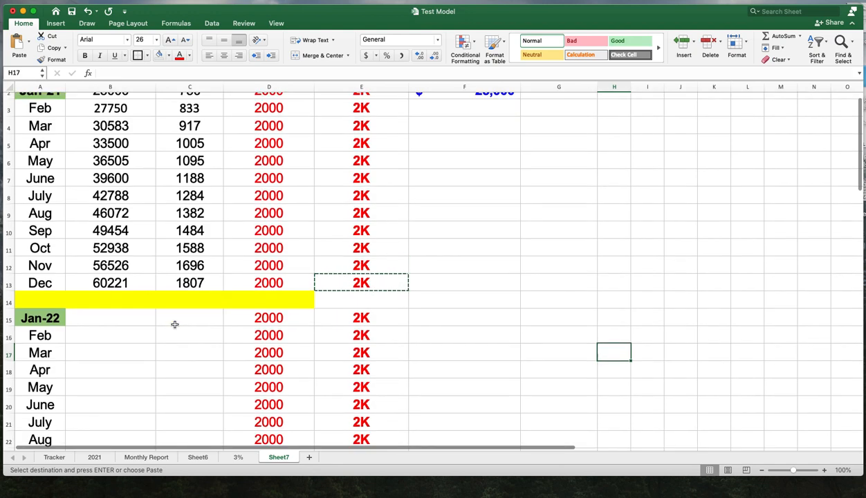
pyautogui.scroll(-4, 174, 324)
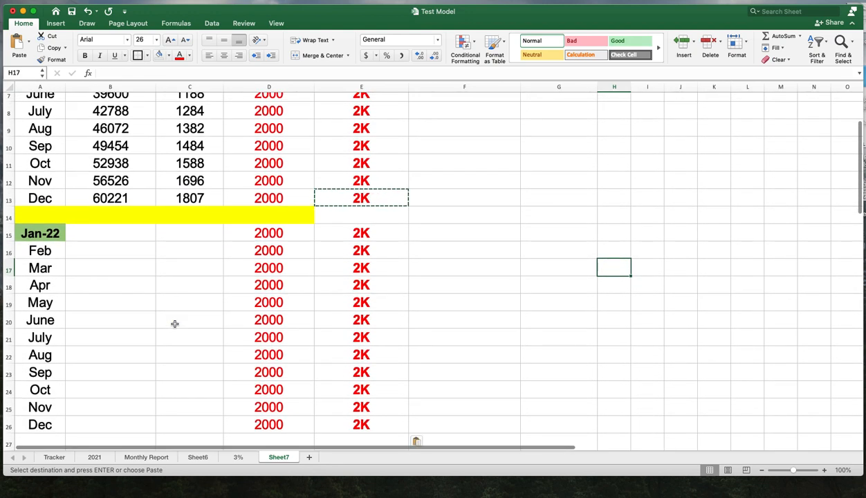
# - Enter a formula in B15 that adds B13, C13 and D13 to carry the December balance into January
pyautogui.click(102, 236)
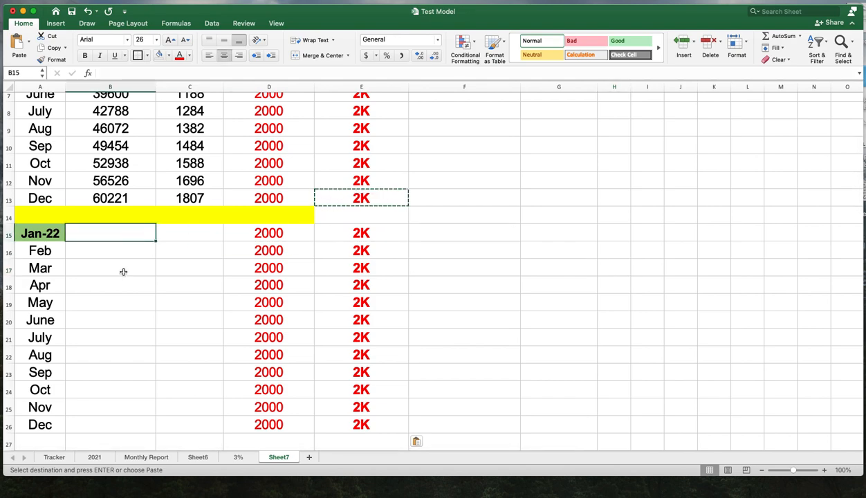
pyautogui.scroll(5, 188, 286)
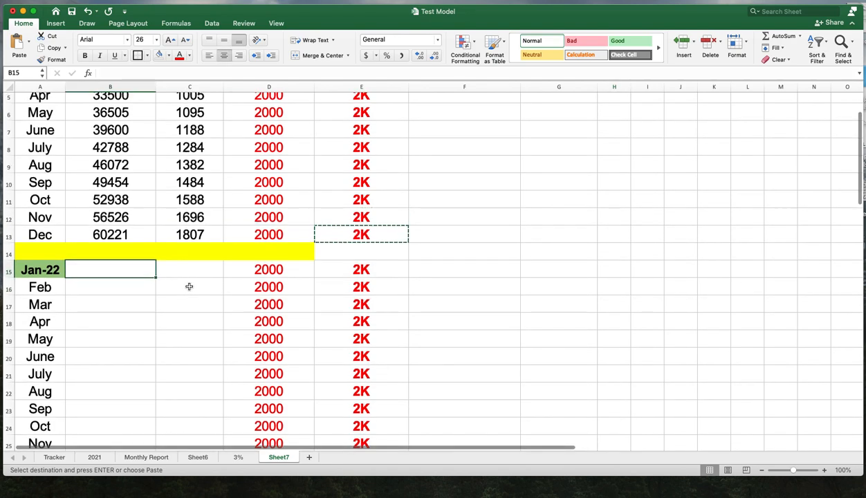
pyautogui.scroll(-3, 189, 287)
pyautogui.scroll(-4, 189, 286)
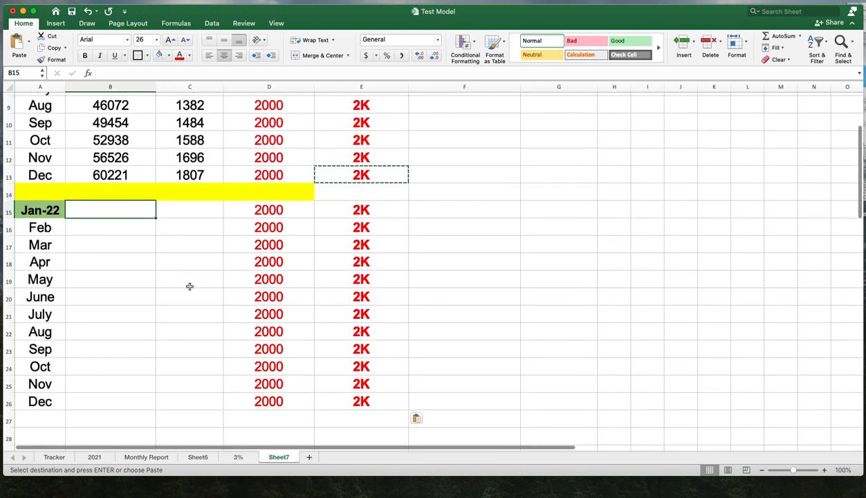
pyautogui.click(191, 209)
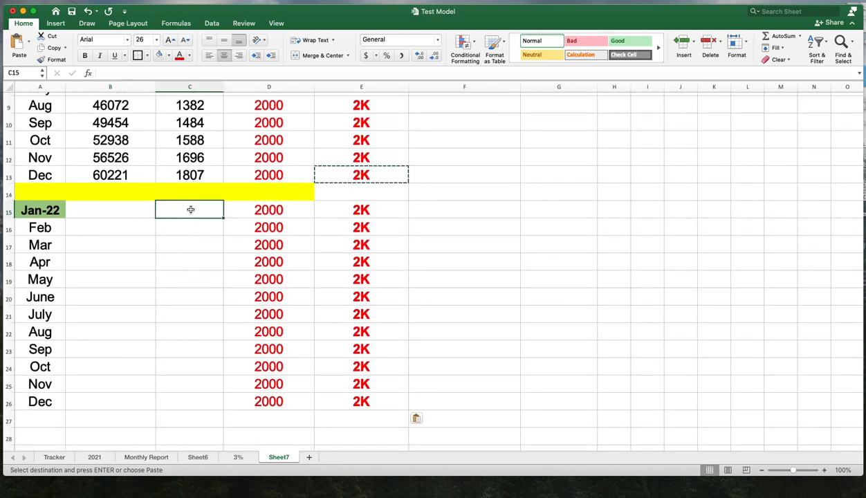
pyautogui.click(122, 211)
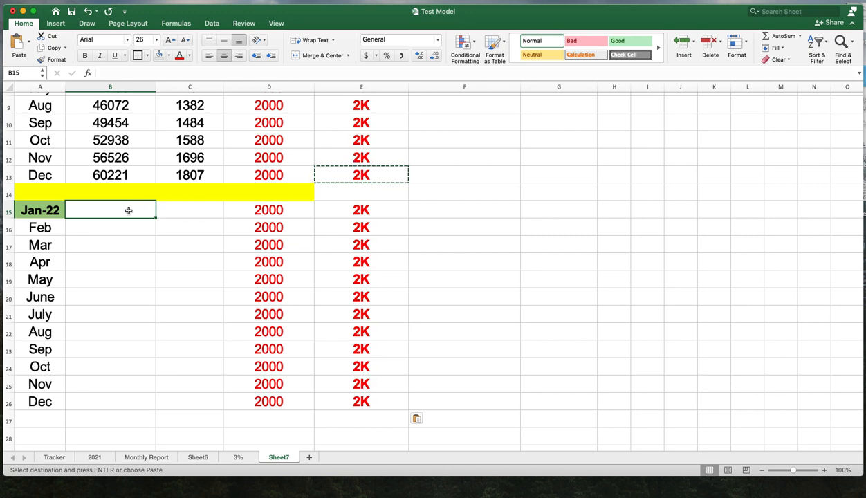
pyautogui.write('=')
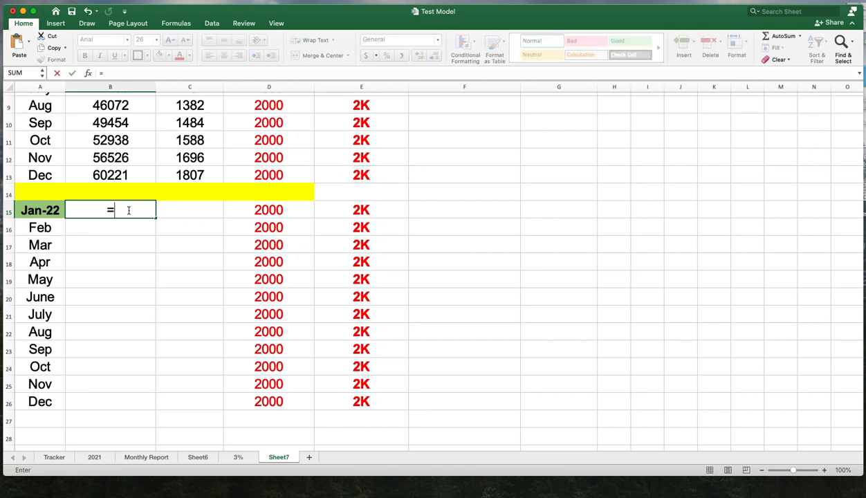
pyautogui.click(124, 175)
pyautogui.write('+')
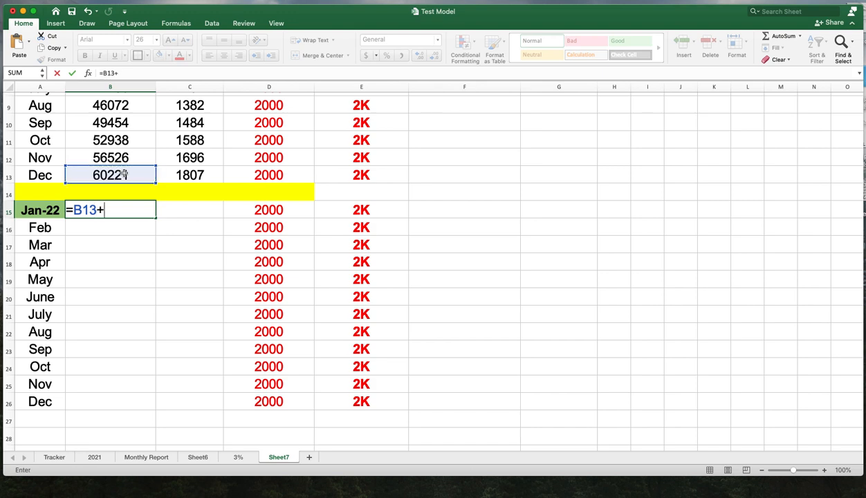
pyautogui.click(196, 173)
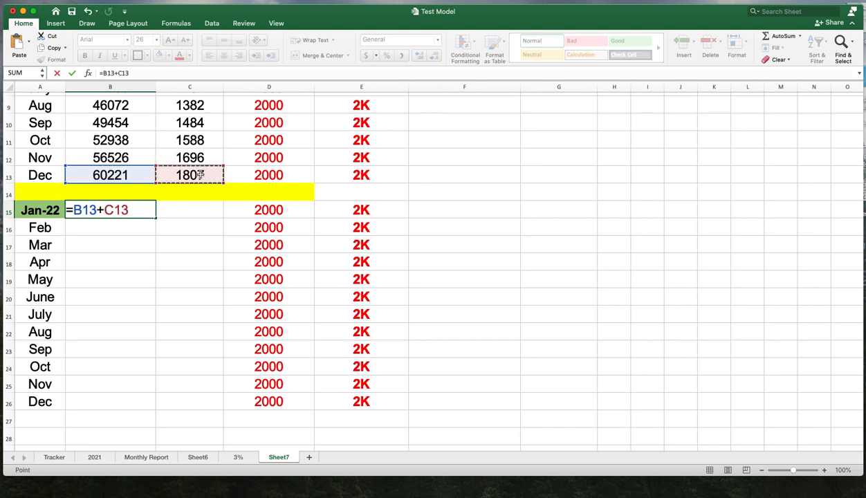
pyautogui.write('+')
pyautogui.click(261, 175)
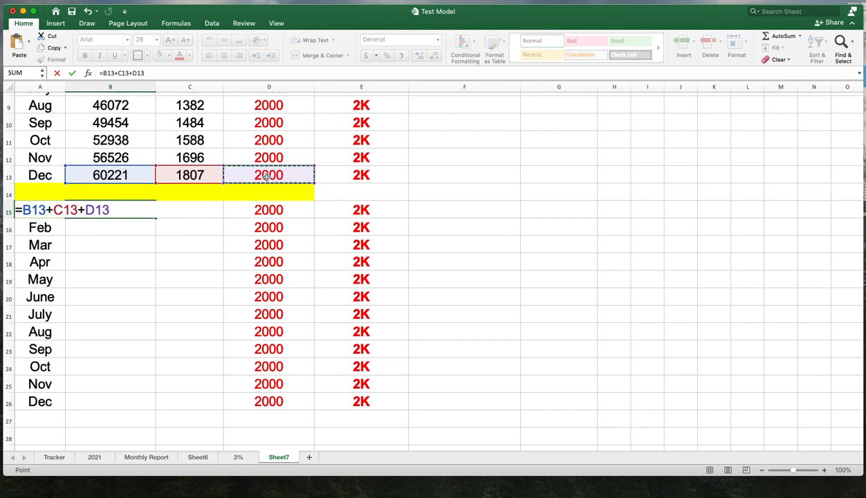
pyautogui.press('Return')
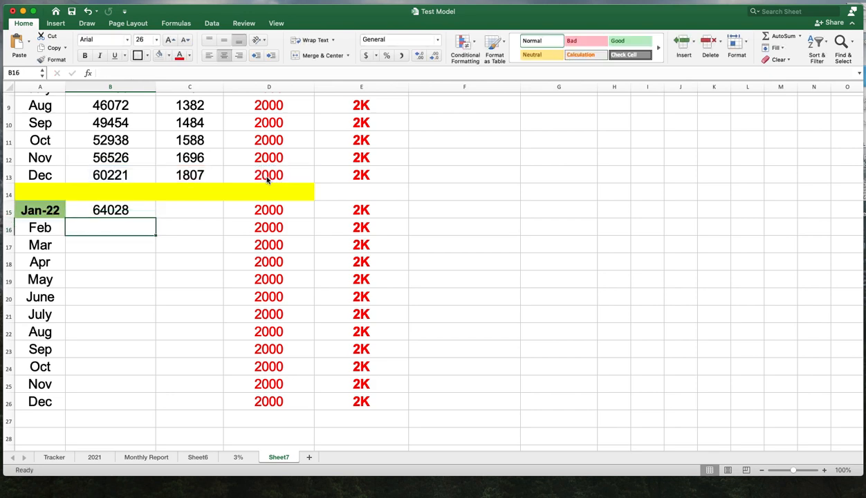
# - Link E14 to the January balance in B15 and set its font colour to purple
pyautogui.click(385, 196)
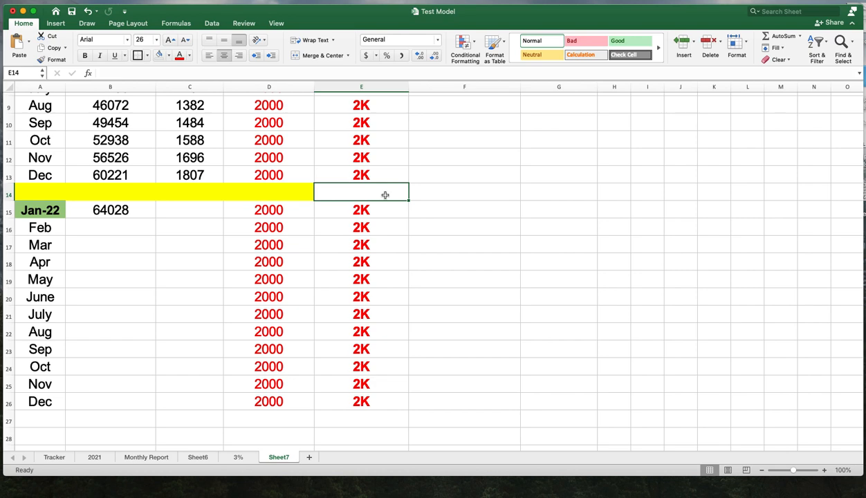
pyautogui.write('=')
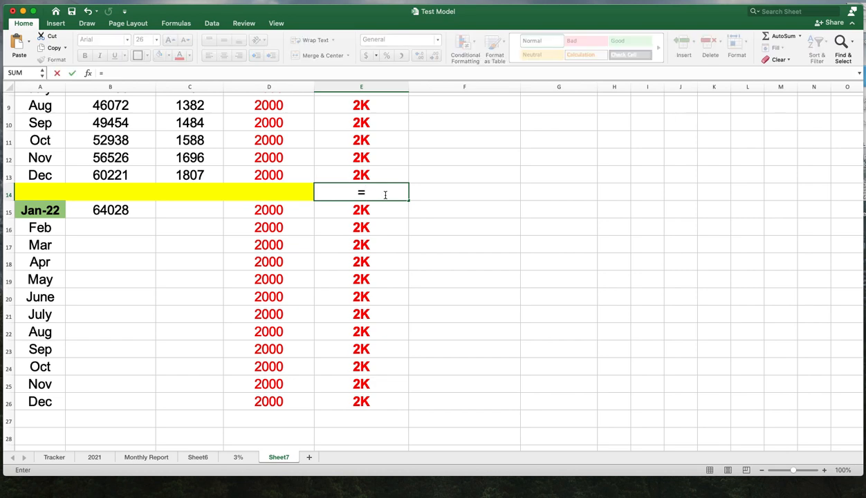
pyautogui.click(139, 211)
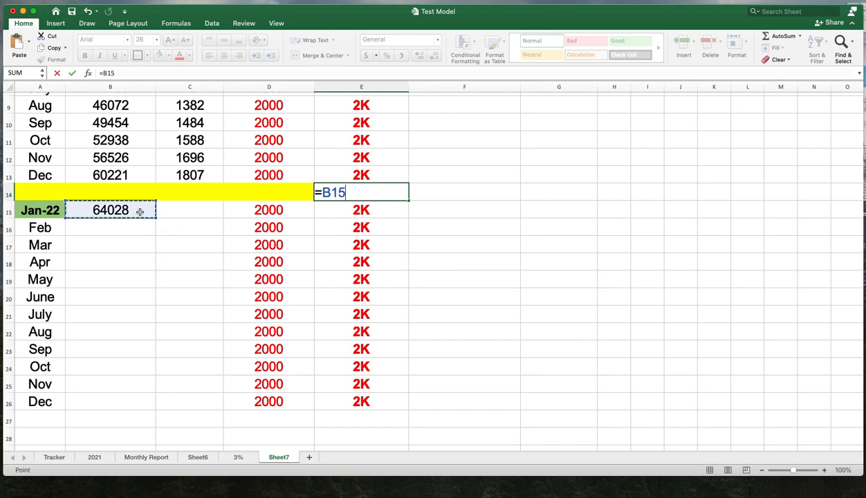
pyautogui.press('Return')
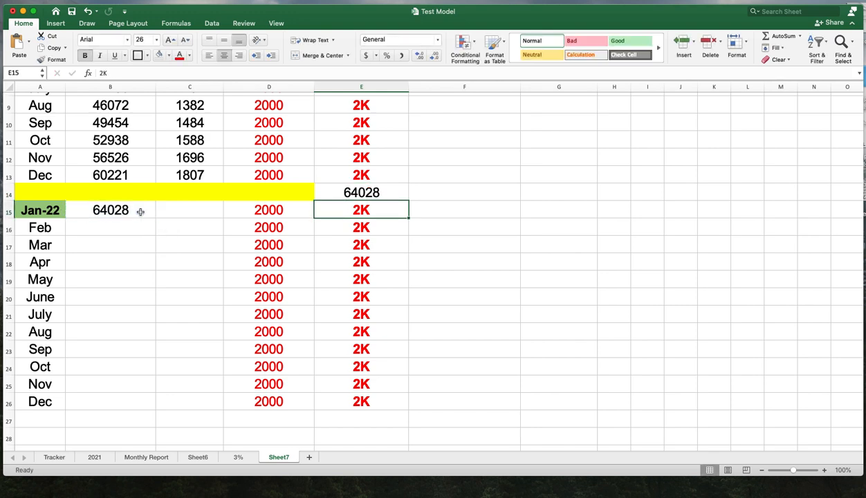
pyautogui.click(380, 196)
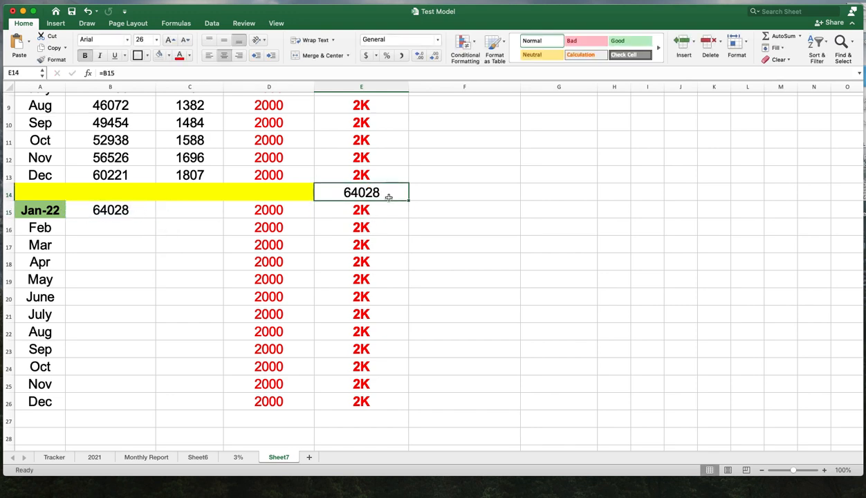
pyautogui.click(190, 58)
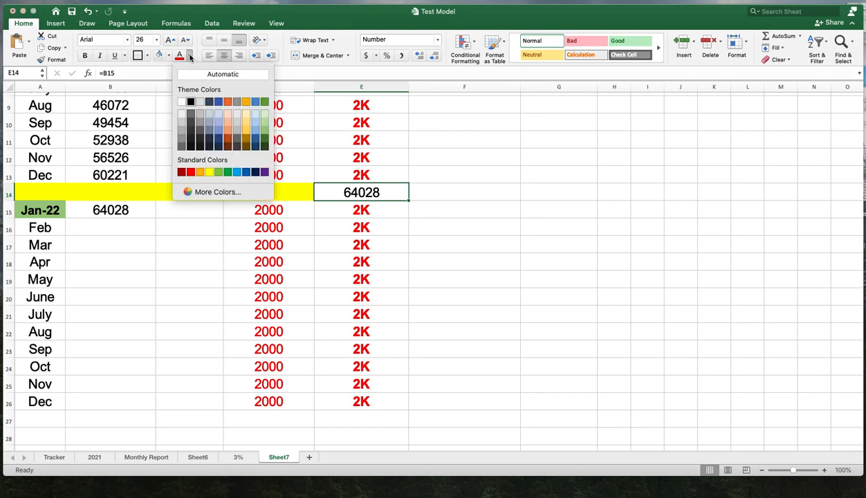
pyautogui.click(264, 173)
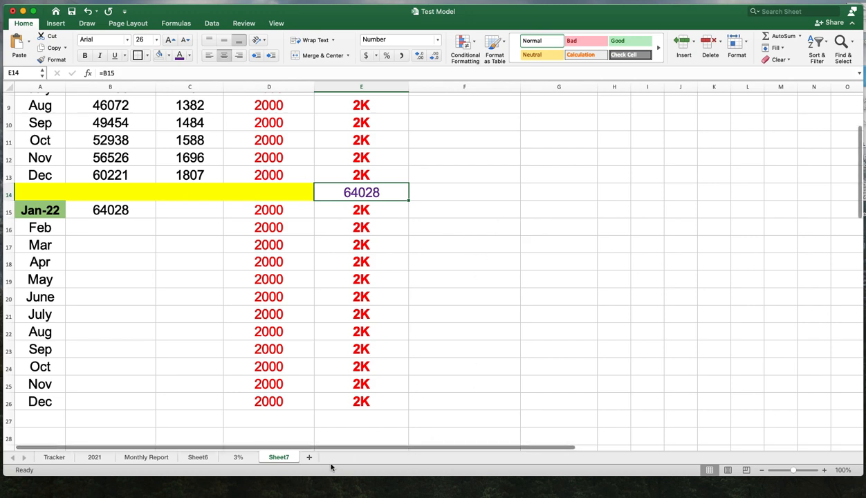
# - Compare against the 3% sheet and make the E14 balance bold
pyautogui.click(238, 457)
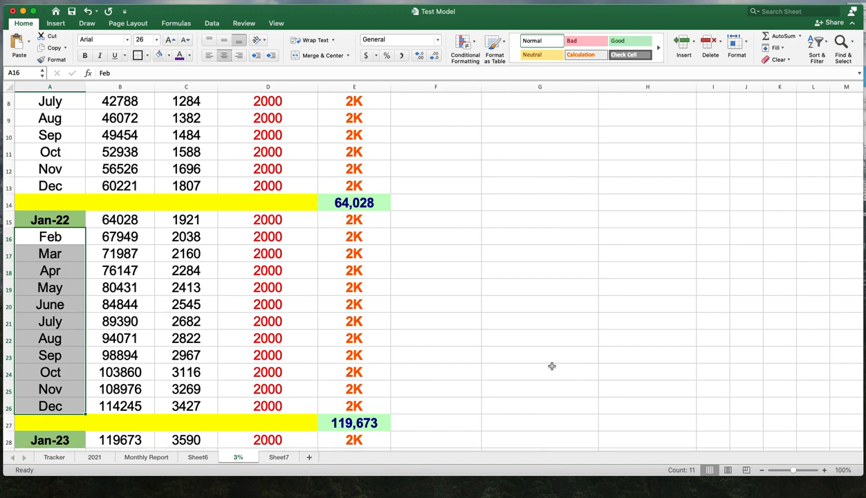
pyautogui.click(279, 457)
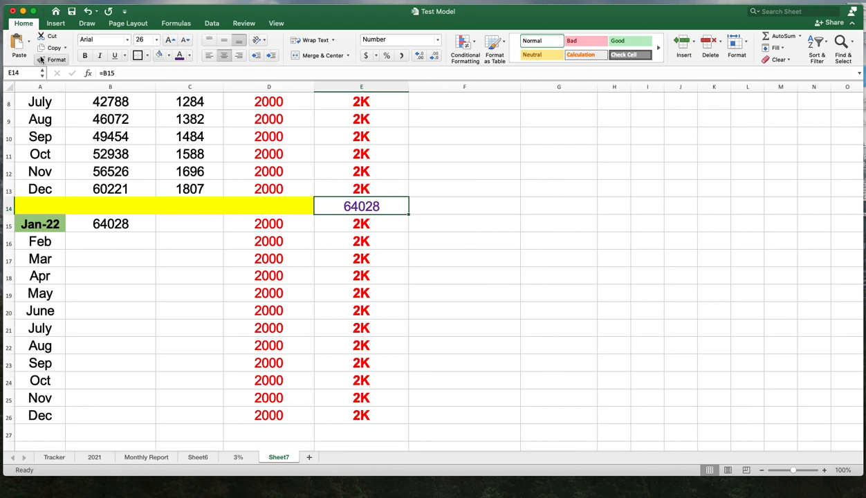
pyautogui.click(84, 56)
pyautogui.click(455, 273)
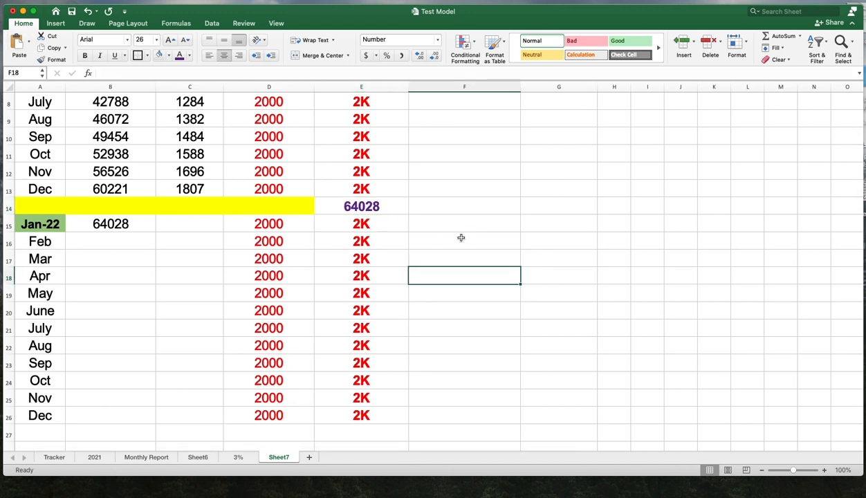
# - Enter a formula in C15 computing 3% of B15 as =B15*.03
pyautogui.click(179, 226)
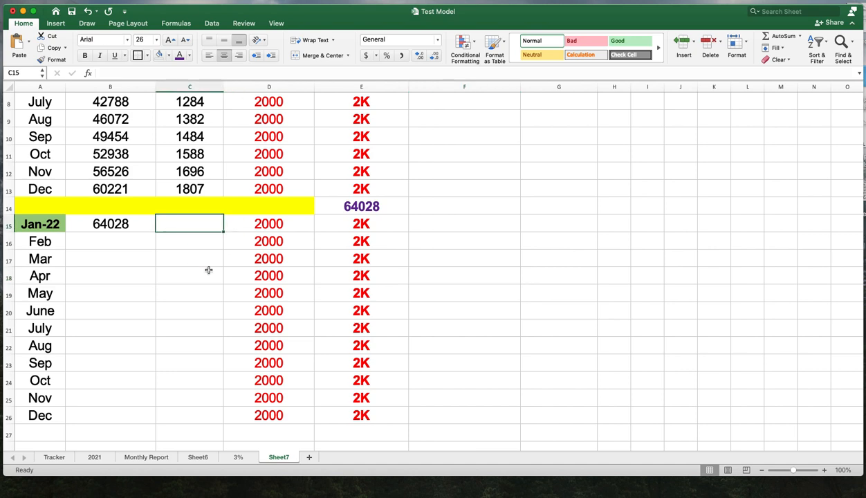
pyautogui.write('=')
pyautogui.click(132, 225)
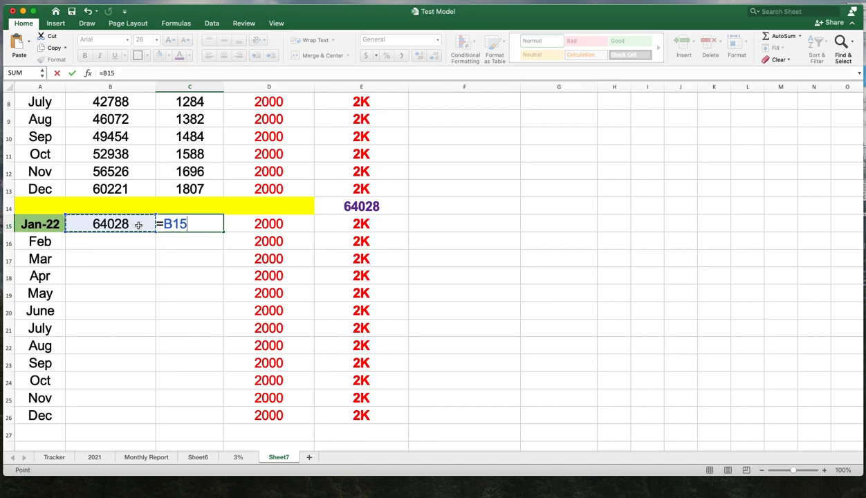
pyautogui.write('*.03')
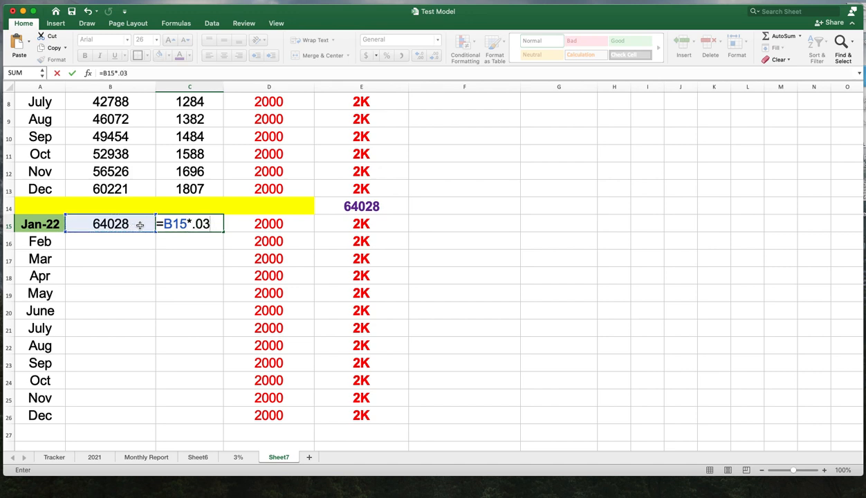
pyautogui.press('Return')
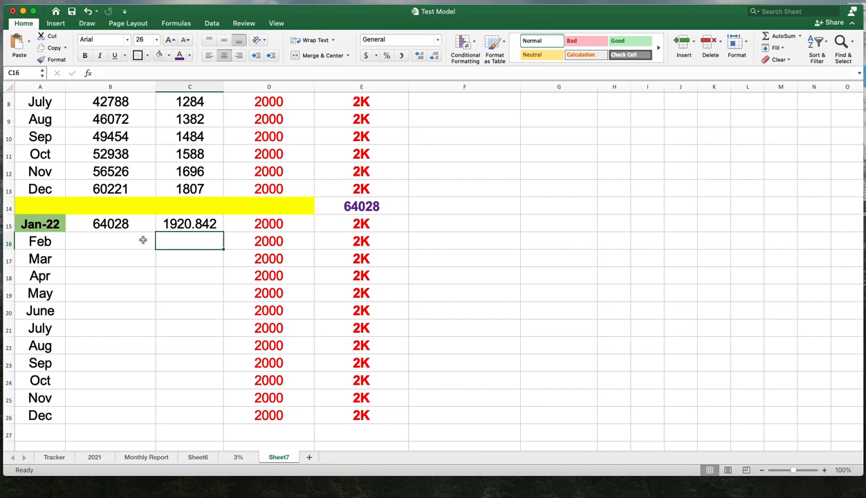
# - Format C15:C26 to show whole numbers with no decimal places
pyautogui.click(139, 238)
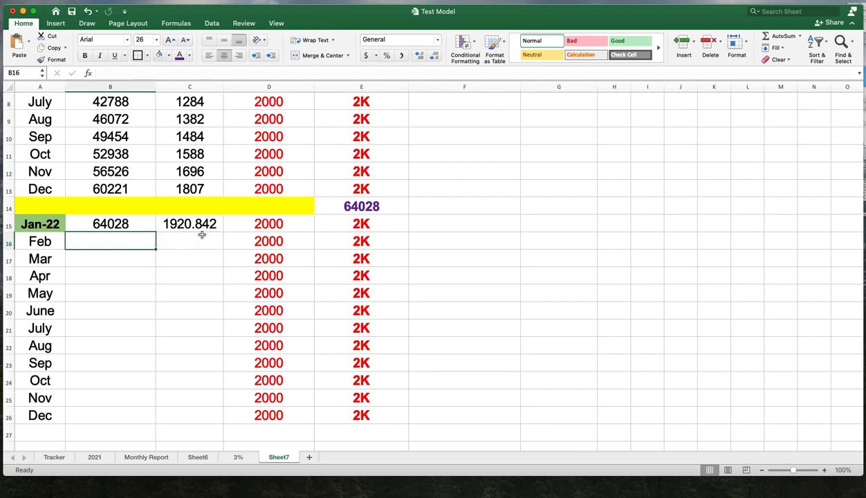
pyautogui.moveTo(201, 222); pyautogui.dragTo(202, 411)
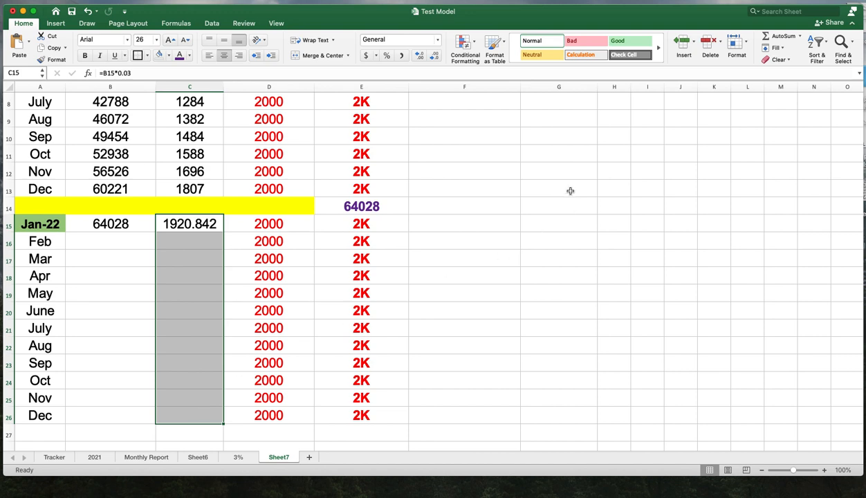
pyautogui.click(434, 57)
pyautogui.click(434, 57)
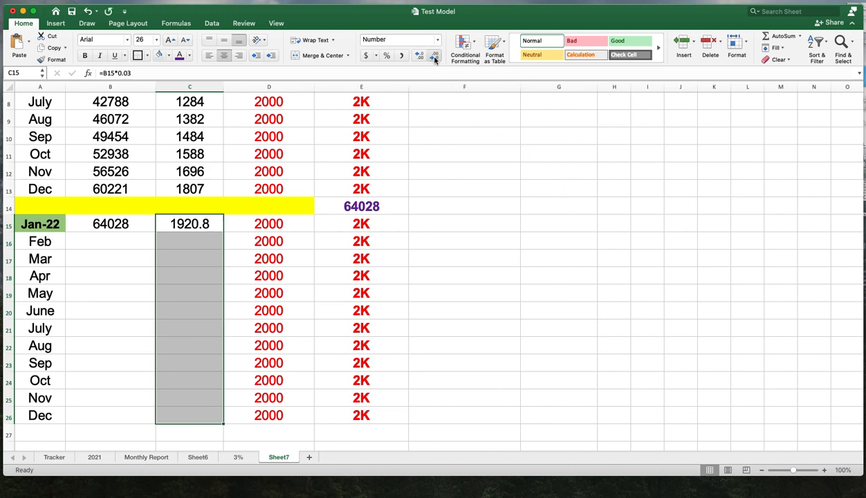
pyautogui.click(434, 57)
pyautogui.click(459, 237)
# - Enter a formula in B16 adding B15, C15 and D15 for the February balance
pyautogui.click(114, 244)
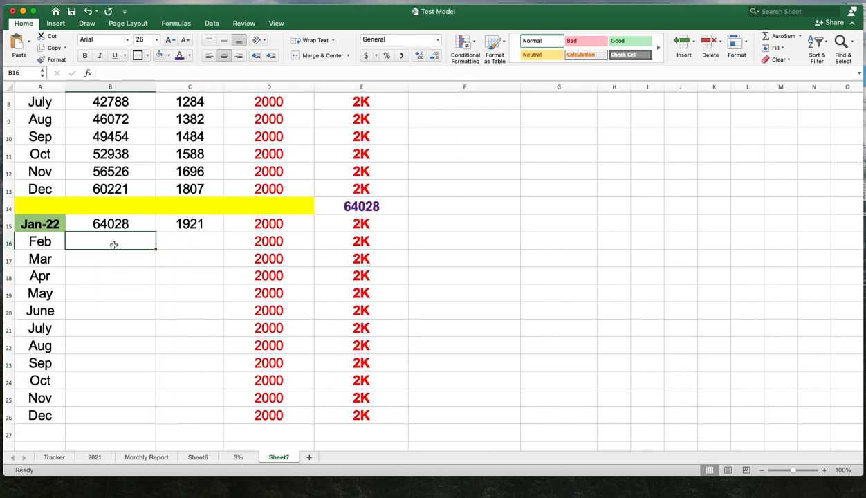
pyautogui.write('=')
pyautogui.click(128, 223)
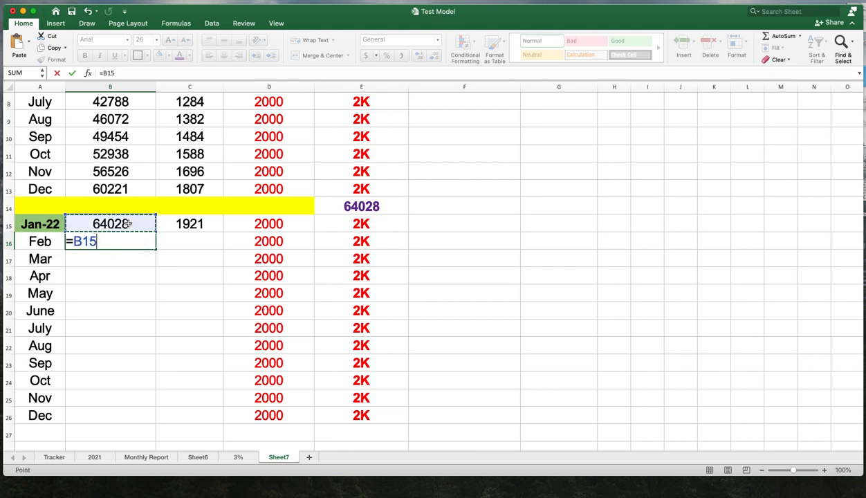
pyautogui.write('+')
pyautogui.click(183, 225)
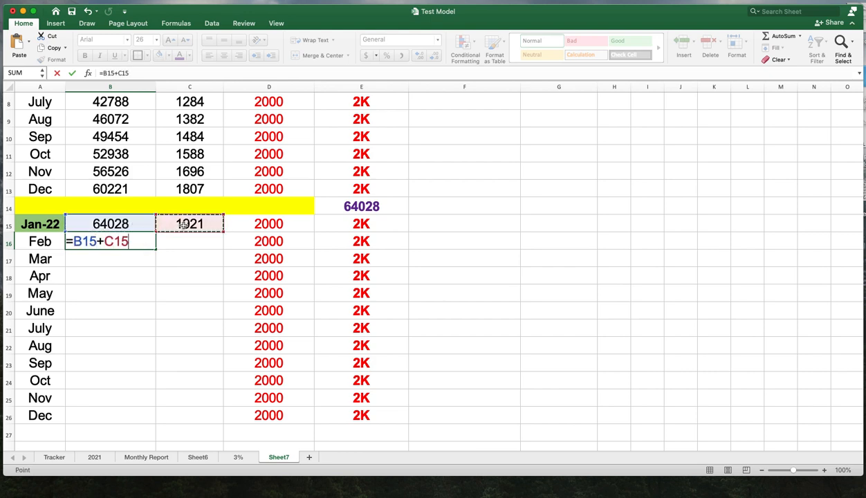
pyautogui.write('+')
pyautogui.click(270, 224)
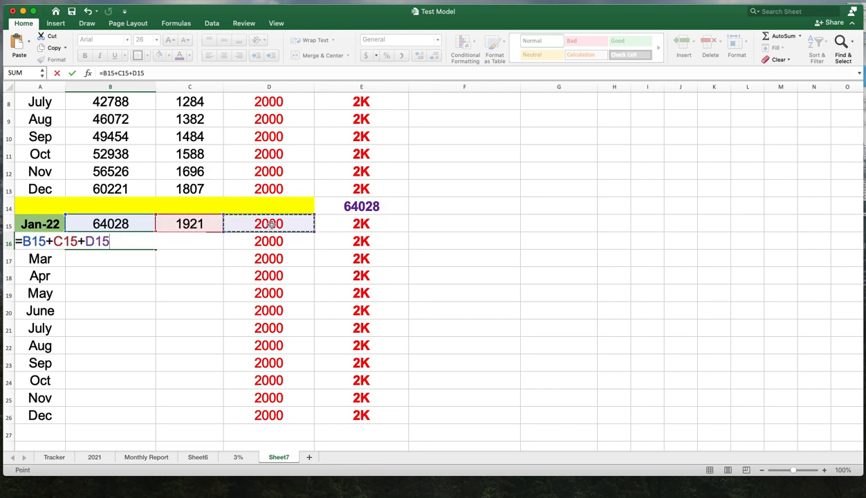
pyautogui.press('Return')
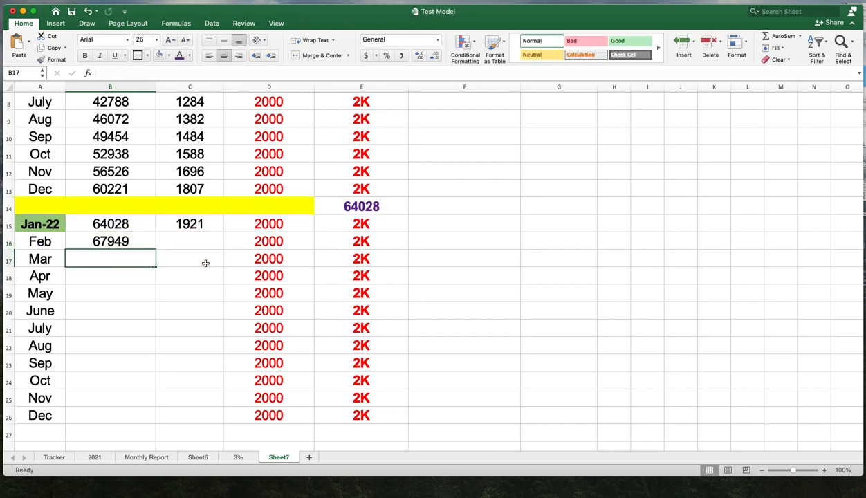
# - Enter a formula in C16 computing 3% of B16 as =B16*.03
pyautogui.click(189, 245)
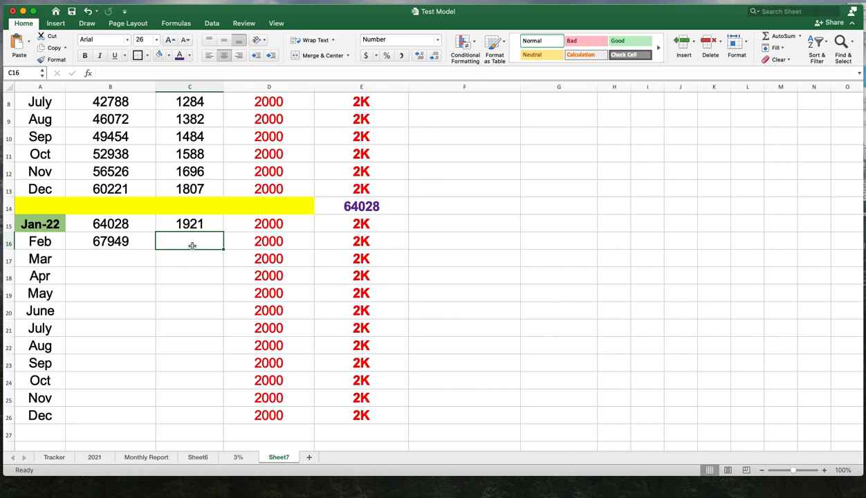
pyautogui.write('=')
pyautogui.click(134, 246)
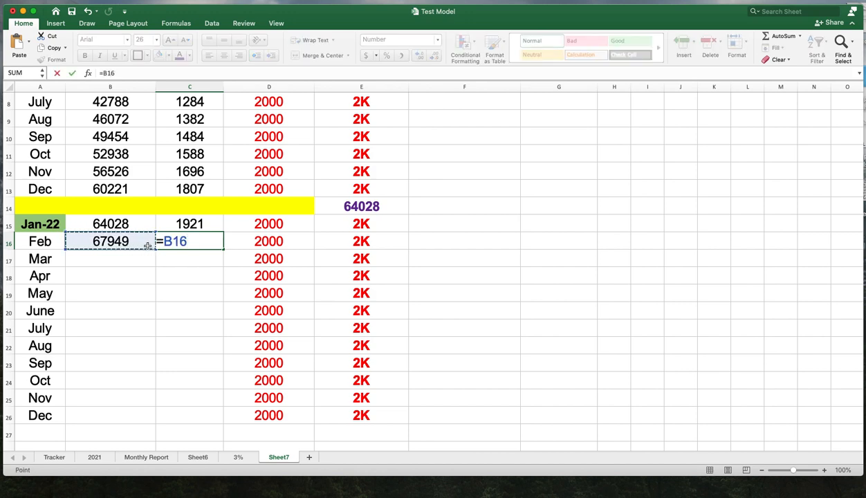
pyautogui.write('.')
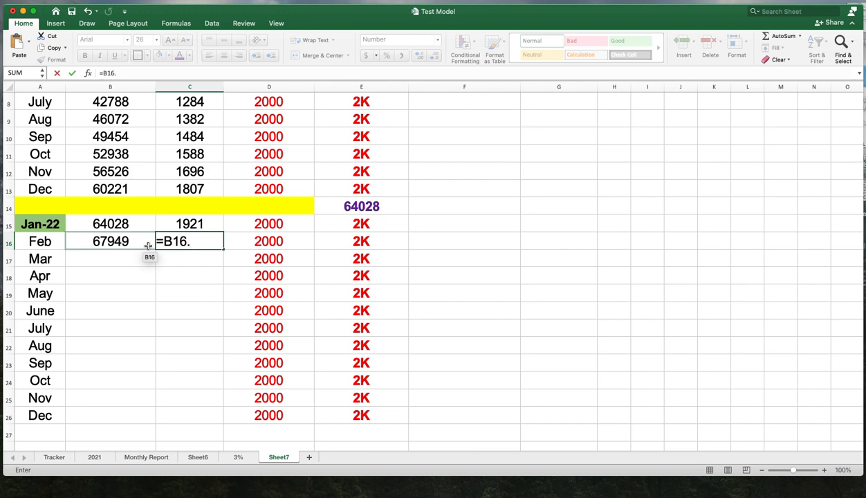
pyautogui.press('BackSpace')
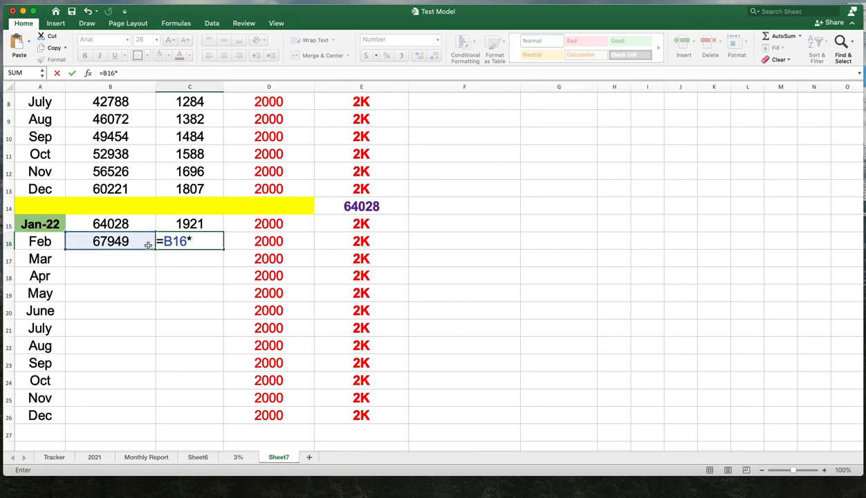
pyautogui.write('*.03')
pyautogui.press('Return')
# - Enter a formula in B17 adding B16, C16 and D16 for the March balance
pyautogui.click(122, 258)
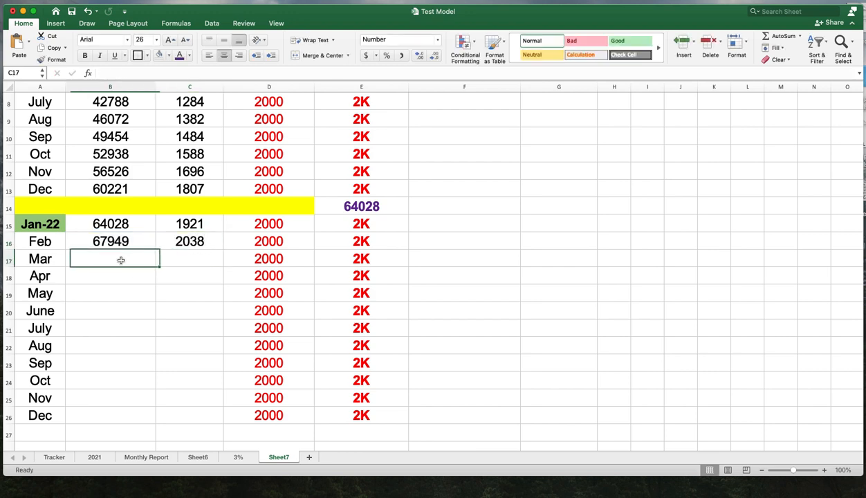
pyautogui.write('=')
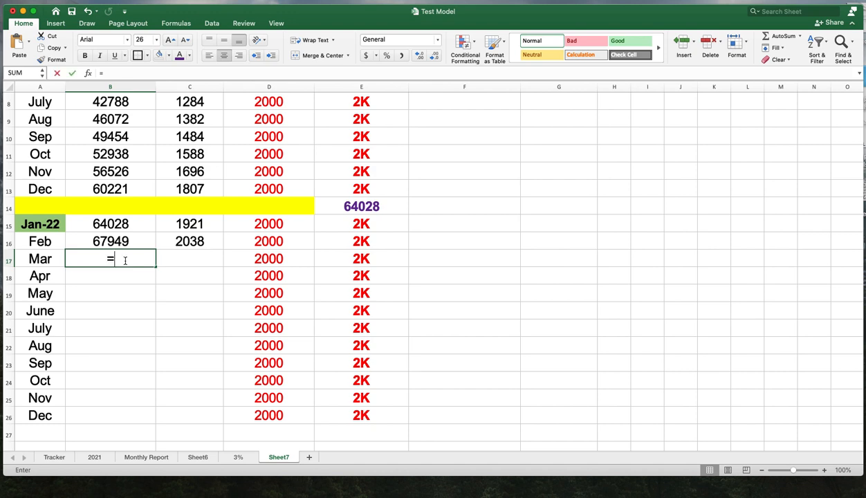
pyautogui.click(125, 243)
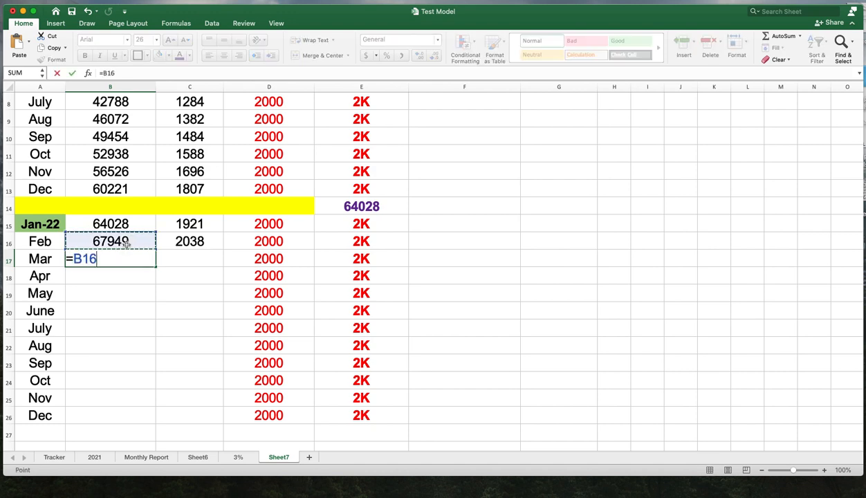
pyautogui.write('+')
pyautogui.click(203, 240)
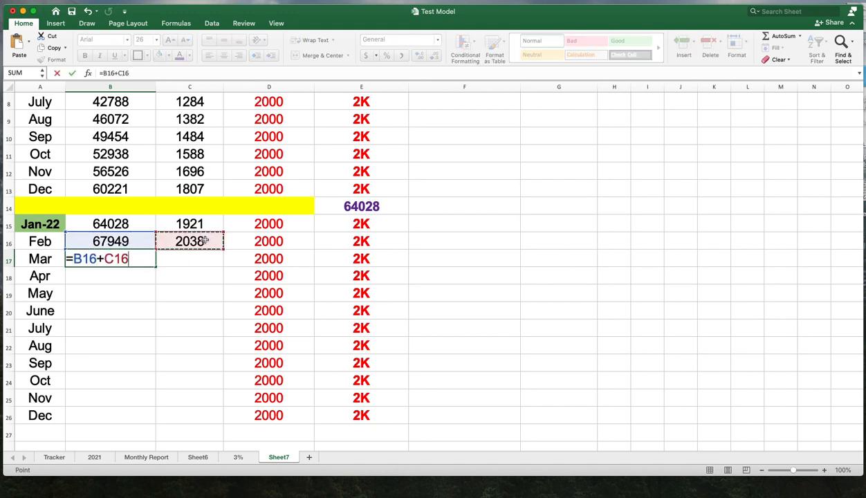
pyautogui.write('+')
pyautogui.click(266, 245)
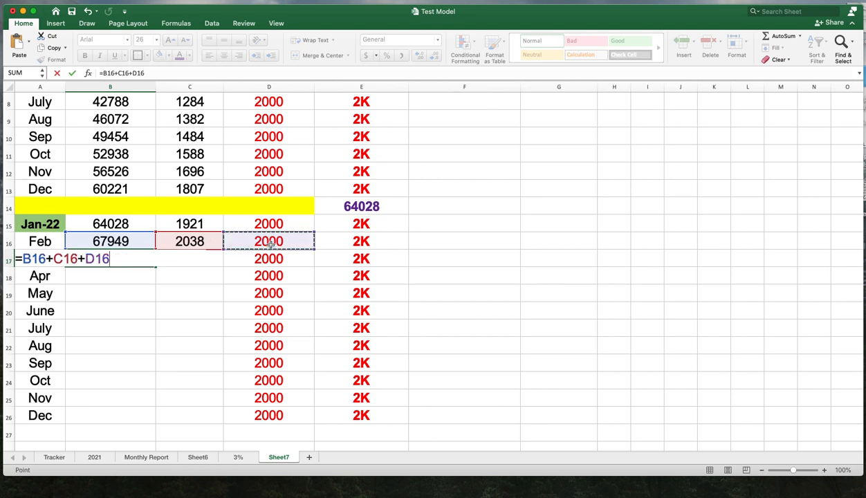
pyautogui.press('Return')
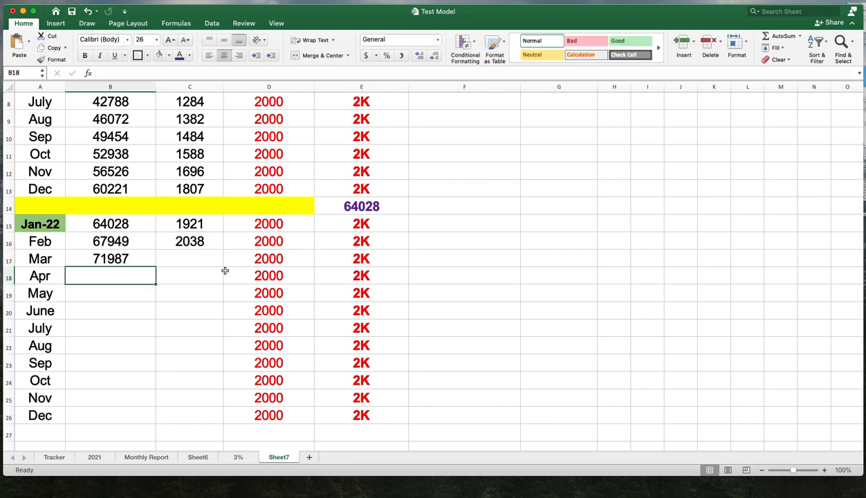
# - Enter a formula in C17 computing 3% of B17 as =B17*.03
pyautogui.click(203, 262)
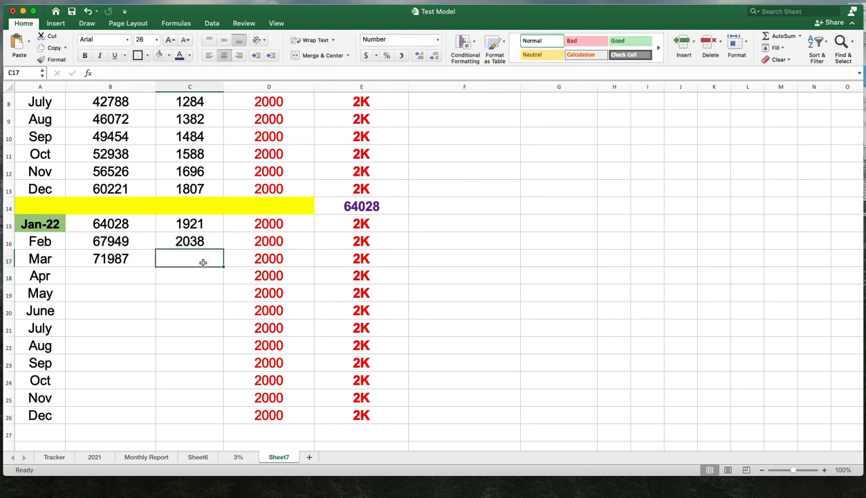
pyautogui.write('=')
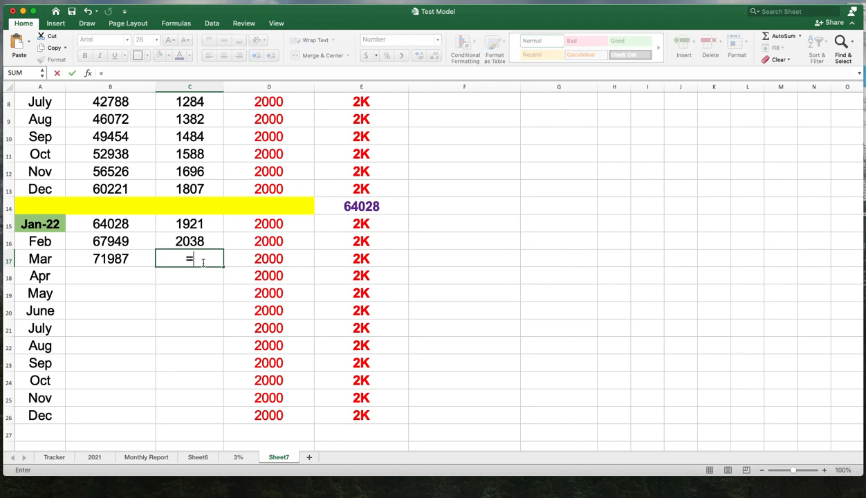
pyautogui.click(142, 258)
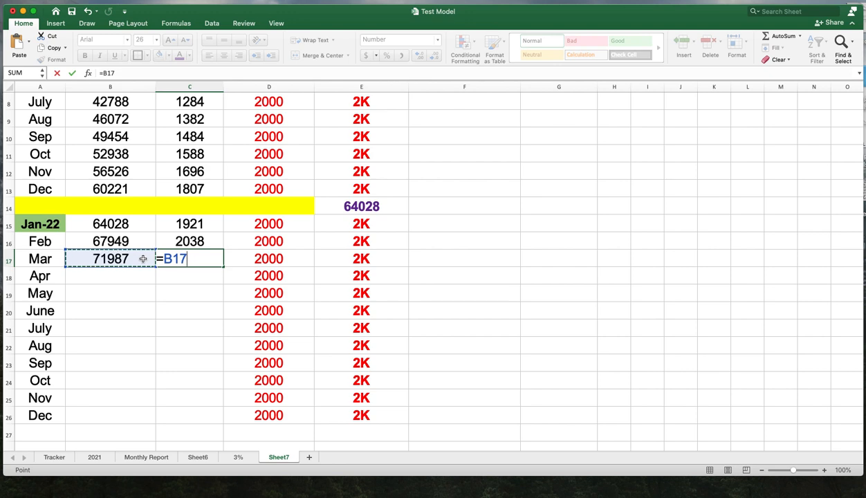
pyautogui.write('*.03')
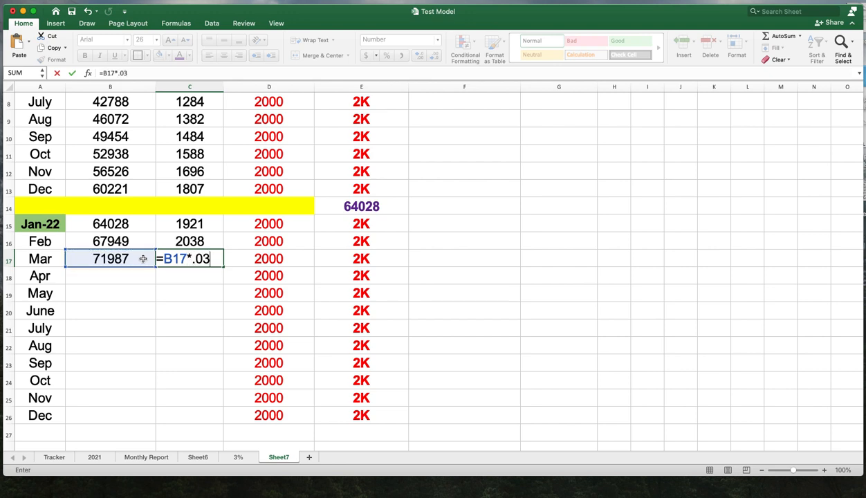
pyautogui.press('Return')
# - Enter a formula in B18 adding B17, C17 and D17 for the April balance
pyautogui.click(111, 279)
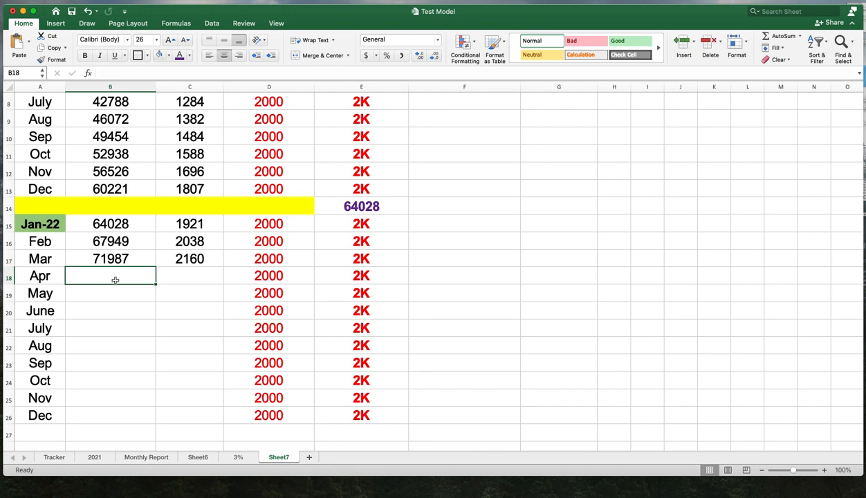
pyautogui.write('=')
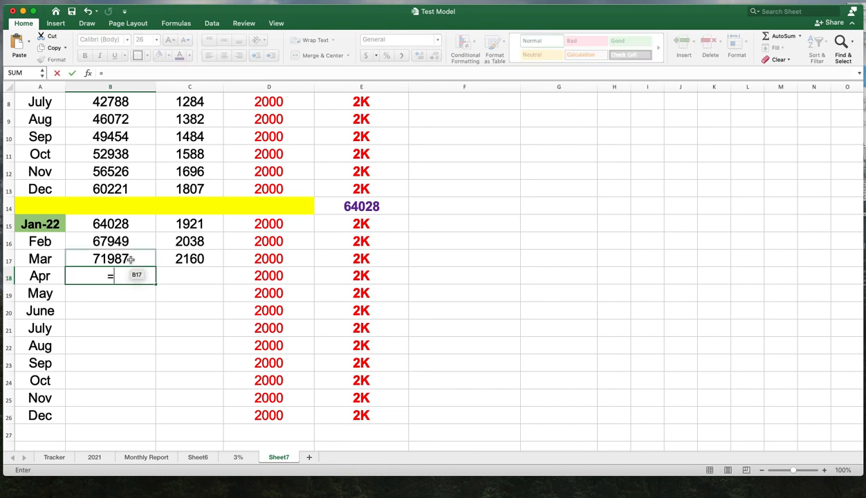
pyautogui.click(130, 258)
pyautogui.write('+')
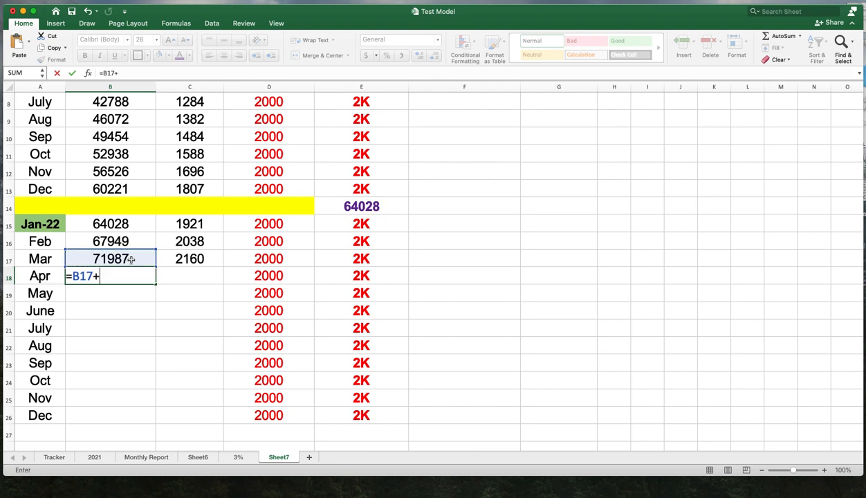
pyautogui.click(206, 261)
pyautogui.write('+')
pyautogui.click(267, 260)
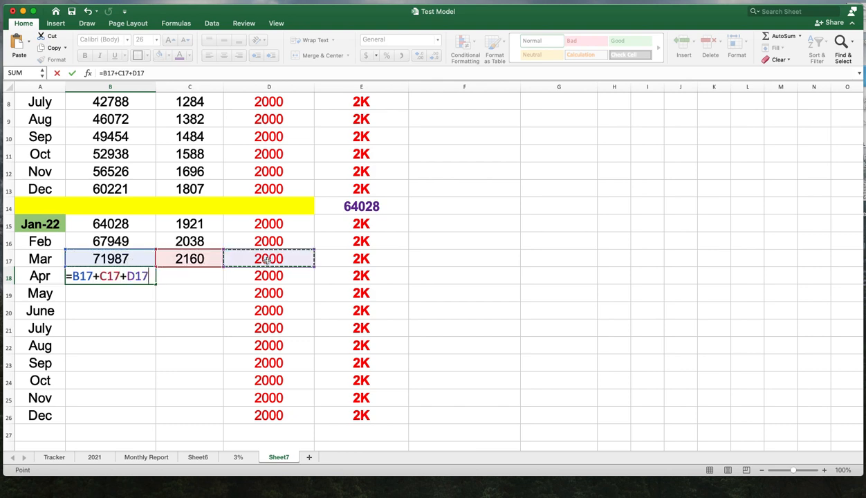
pyautogui.press('Return')
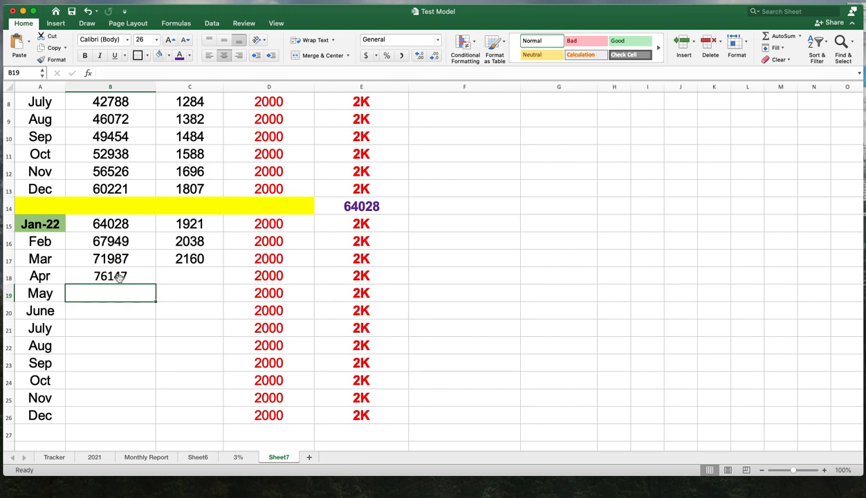
# - Enter a formula in C18 computing 3% of B18 as =B18*.03
pyautogui.click(179, 278)
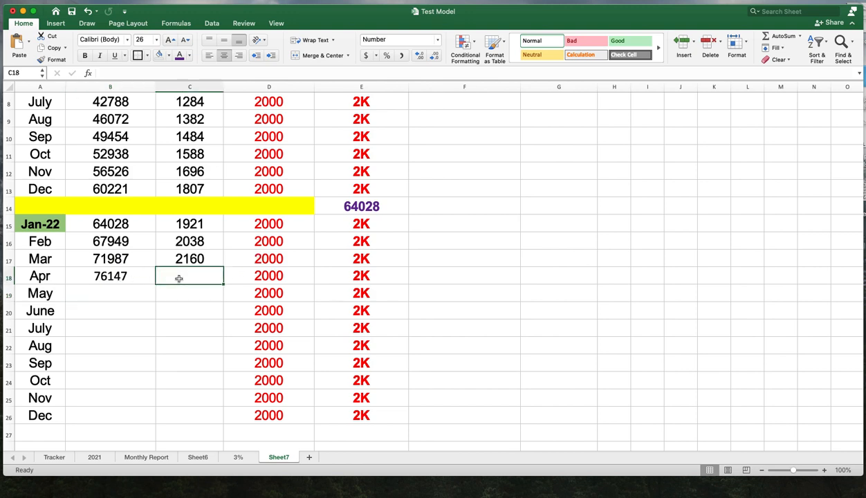
pyautogui.write('=')
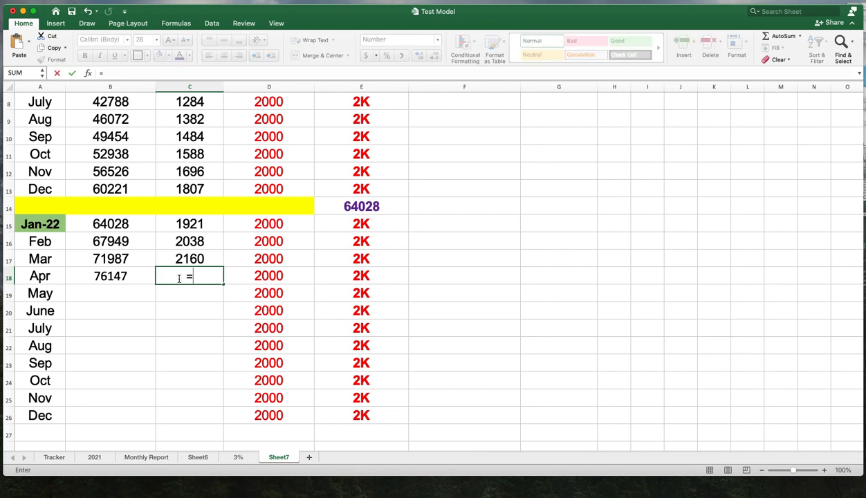
pyautogui.click(137, 279)
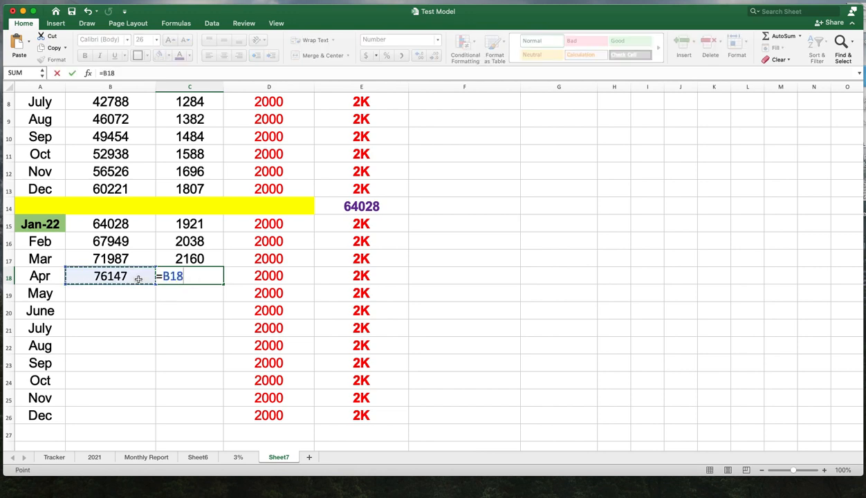
pyautogui.write('*.03')
pyautogui.press('Return')
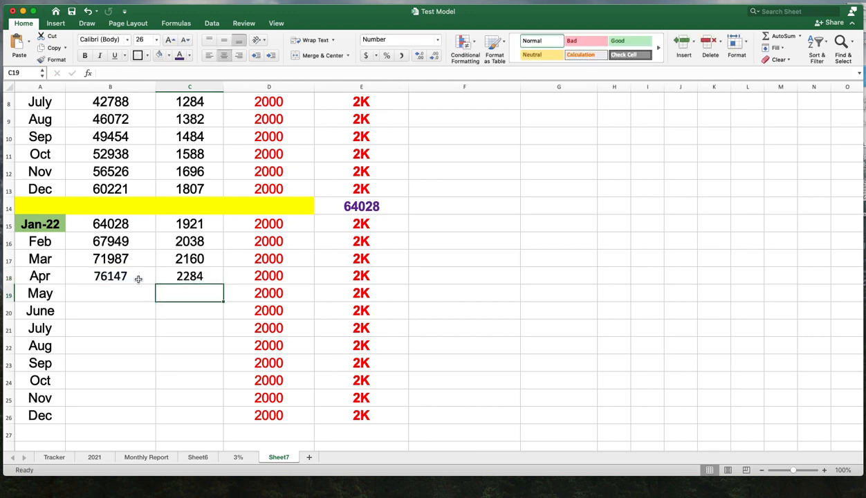
pyautogui.click(205, 277)
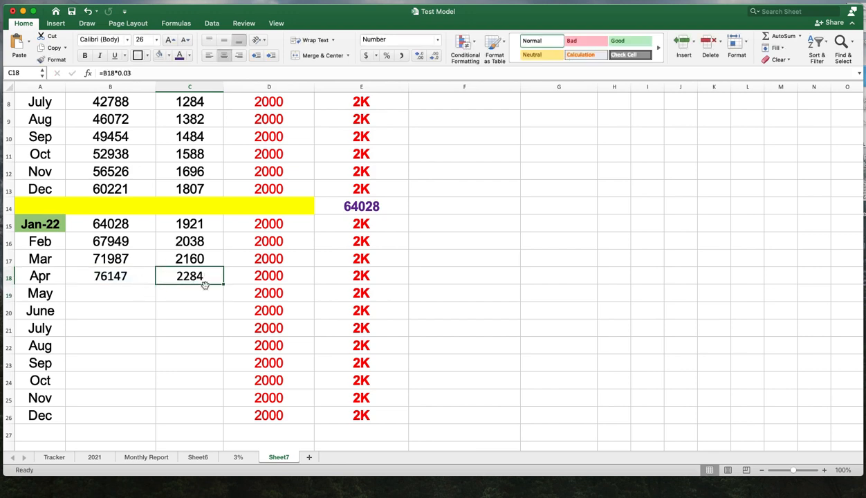
# - Enter a formula in B19 adding B18, C18 and D18 for the May balance
pyautogui.click(125, 291)
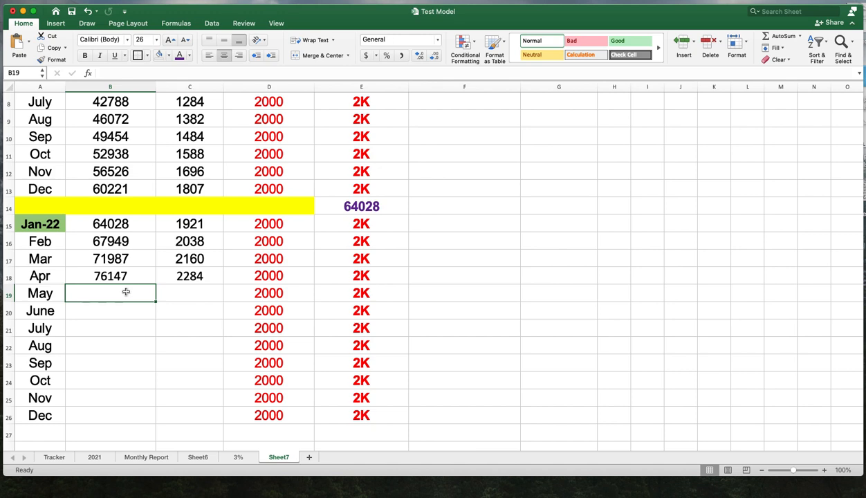
pyautogui.write('=')
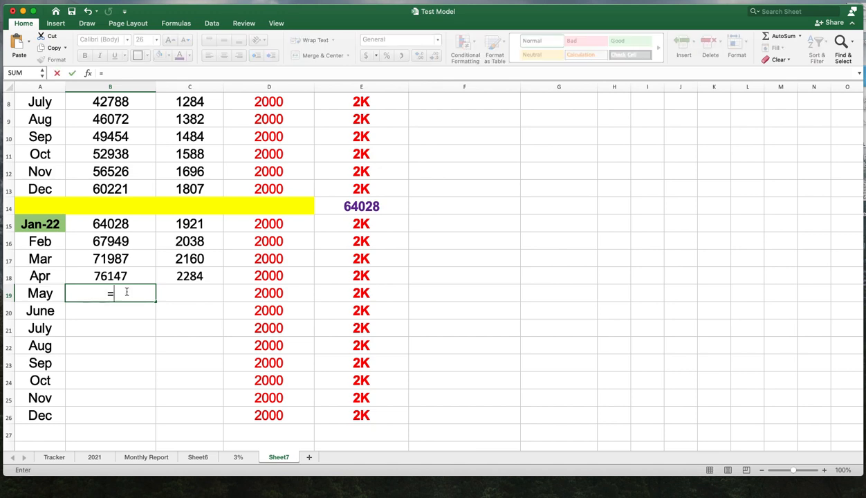
pyautogui.click(128, 279)
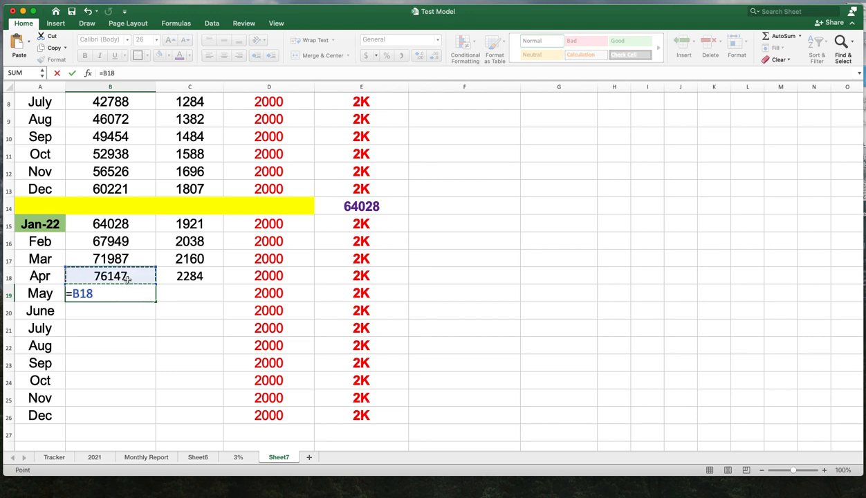
pyautogui.write('+')
pyautogui.click(180, 277)
pyautogui.write('+')
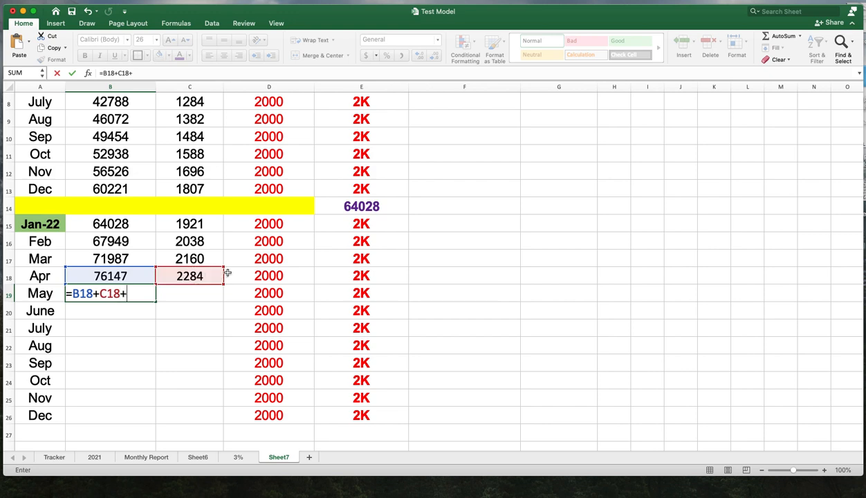
pyautogui.click(264, 275)
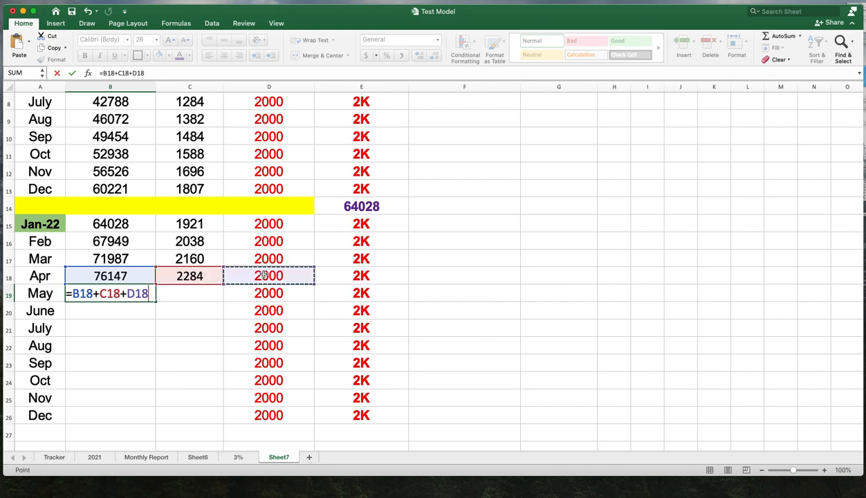
pyautogui.press('Return')
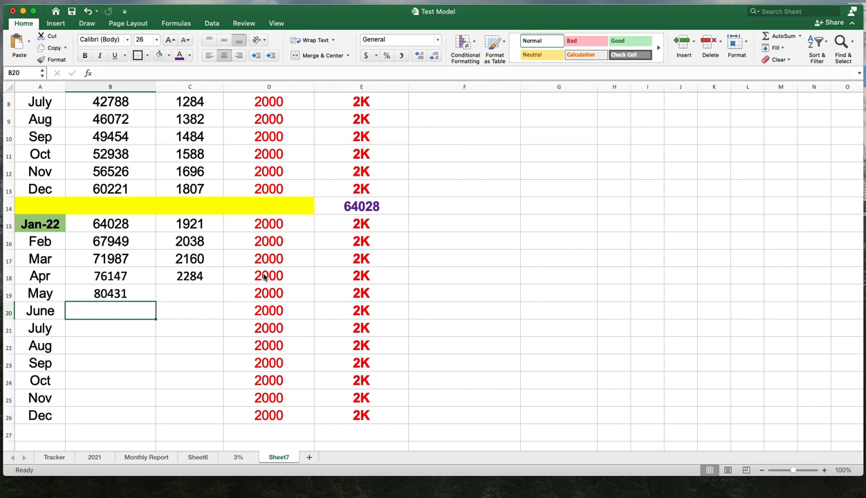
# - Enter a formula in C19 computing 3% of B19 as =B19*.03
pyautogui.click(192, 298)
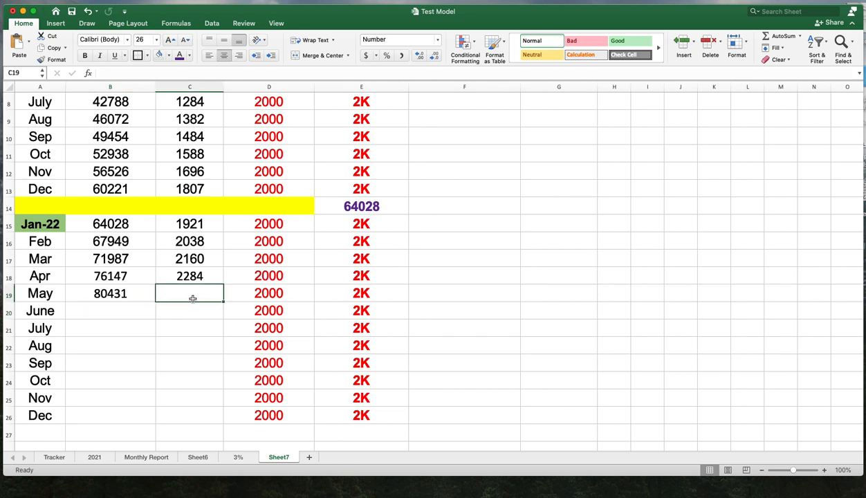
pyautogui.write('=')
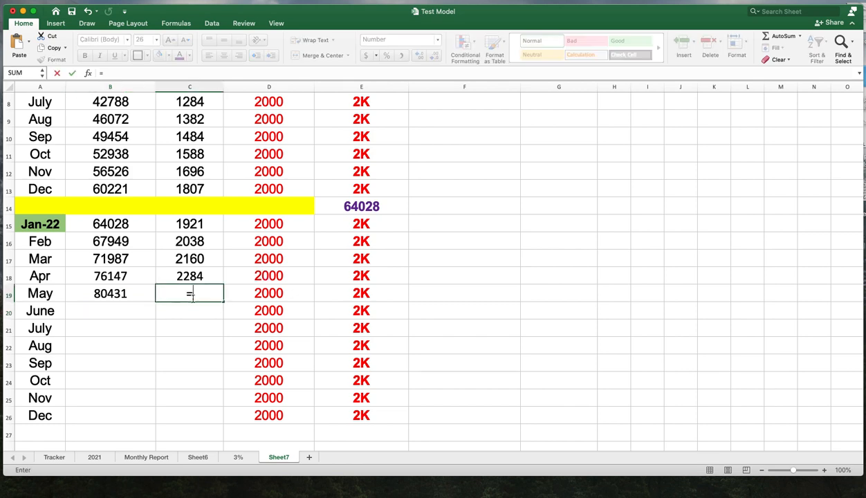
pyautogui.click(124, 294)
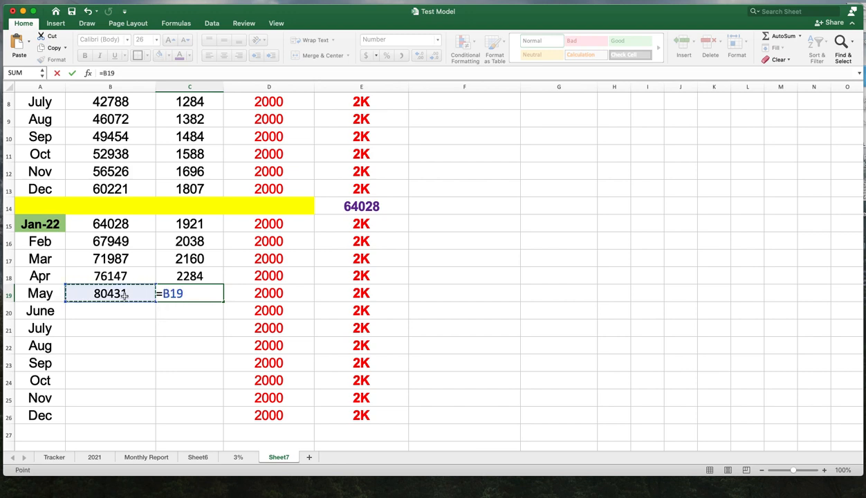
pyautogui.write('*.03')
pyautogui.press('Return')
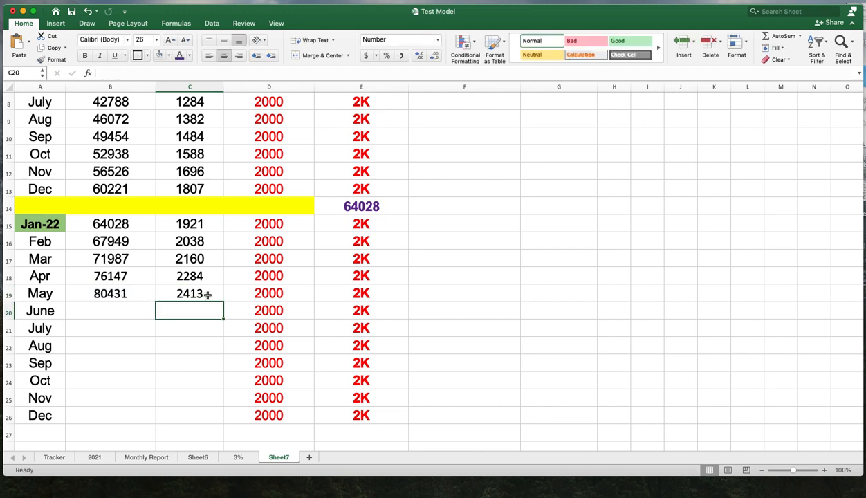
pyautogui.click(208, 295)
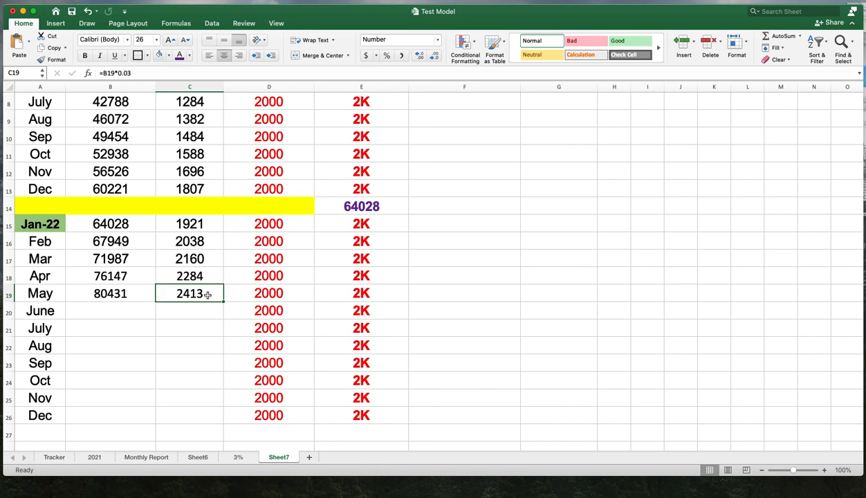
# - Enter a formula in B20 adding B19, C19 and D19 for the June balance
pyautogui.click(133, 310)
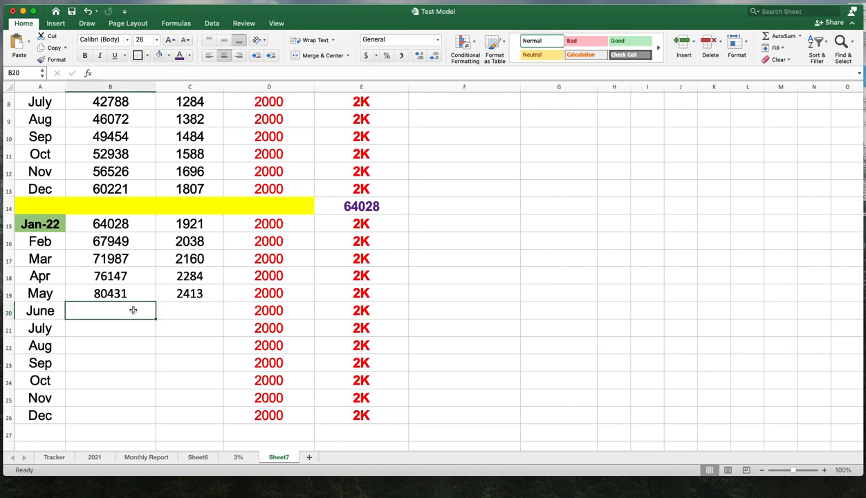
pyautogui.write('=')
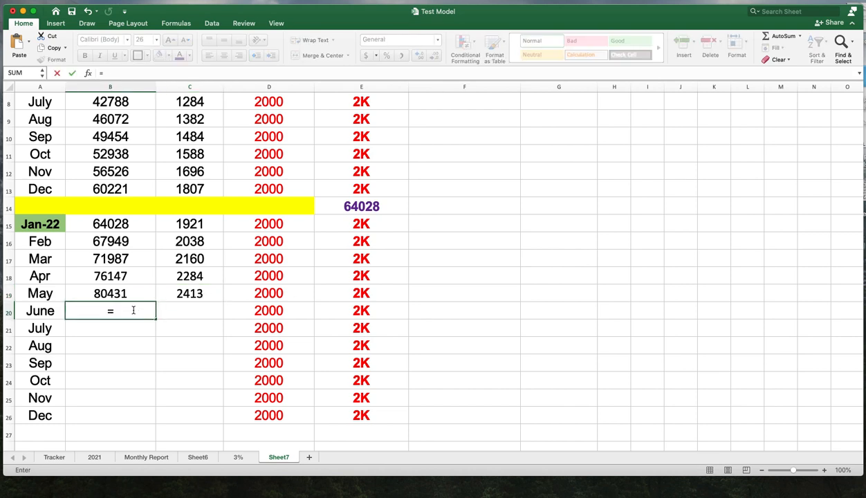
pyautogui.click(135, 293)
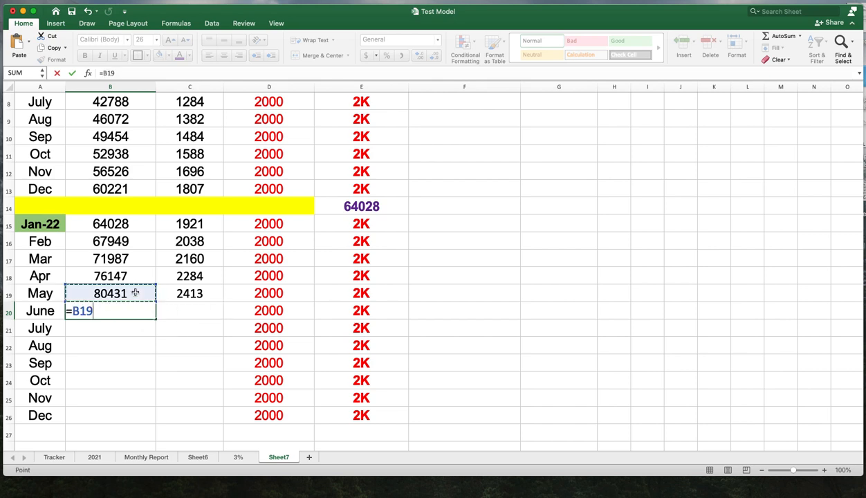
pyautogui.write('+')
pyautogui.click(219, 294)
pyautogui.write('+')
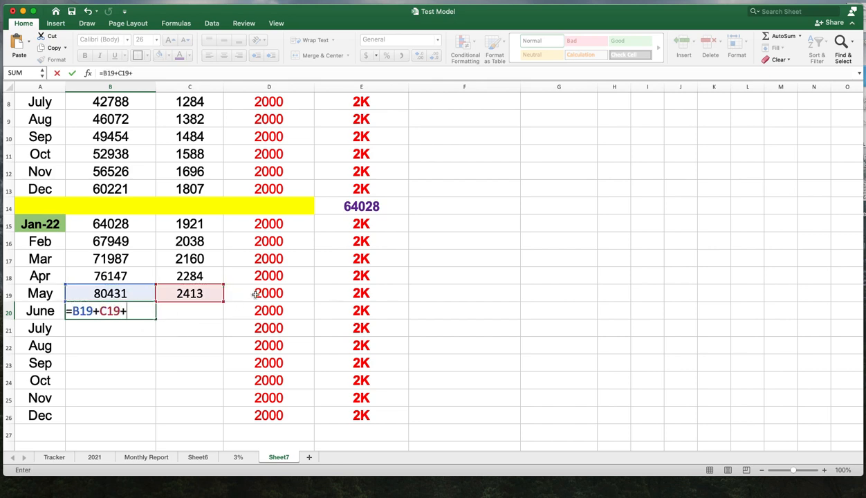
pyautogui.click(255, 294)
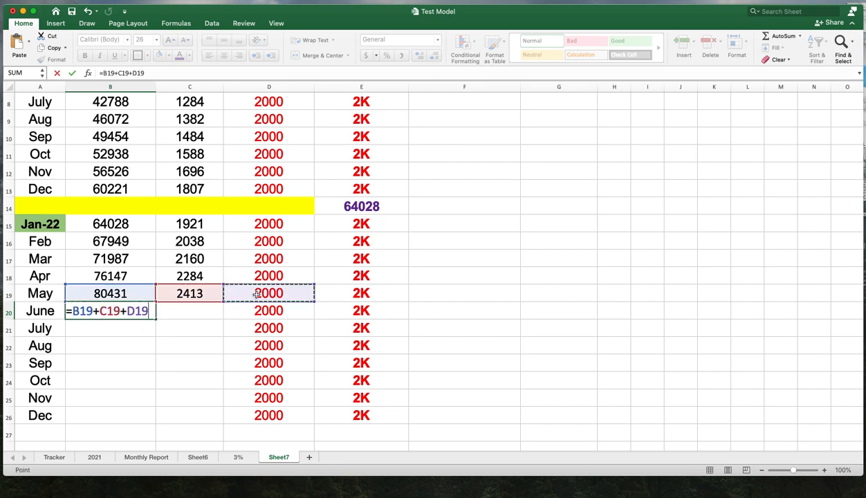
pyautogui.press('Return')
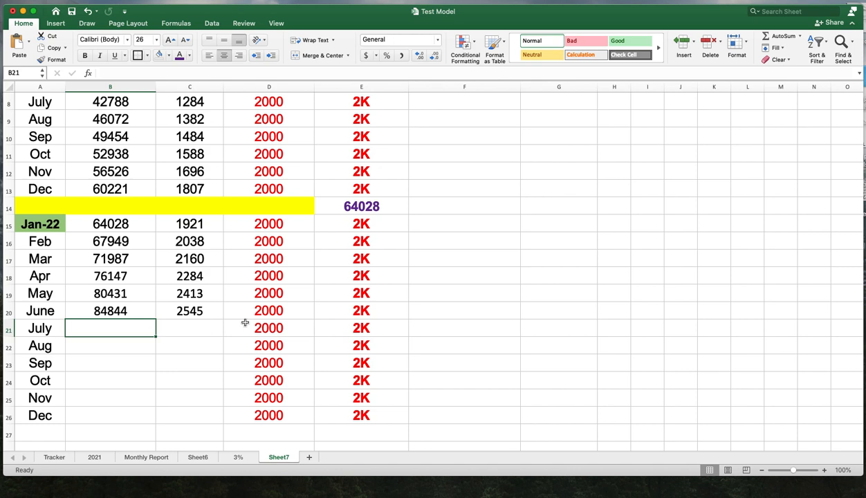
# - Enter a formula in B21 adding B20, C20 and D20 for the July balance
pyautogui.write('=')
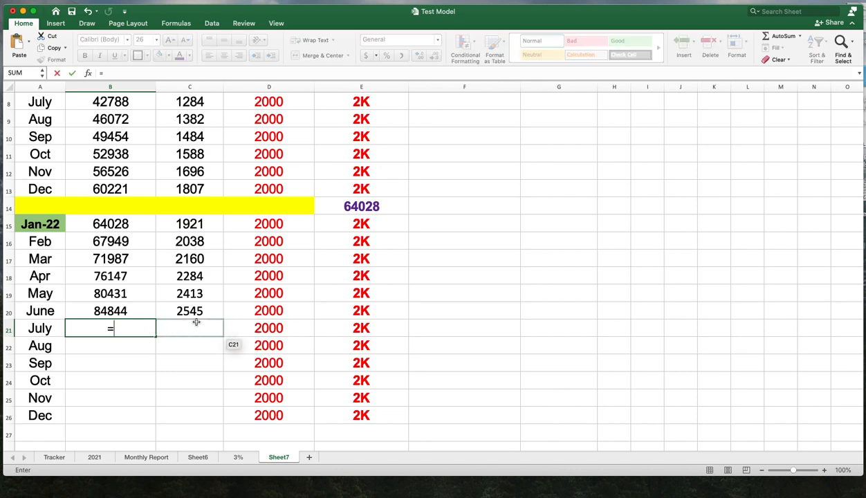
pyautogui.click(143, 315)
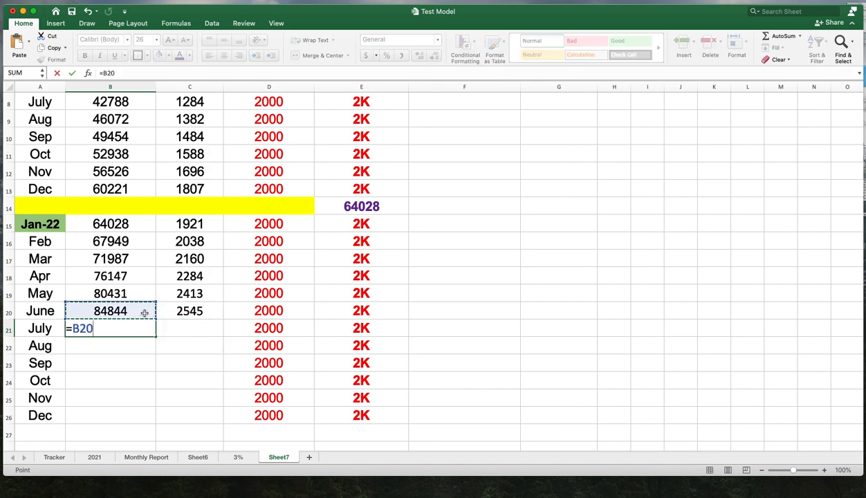
pyautogui.write('+')
pyautogui.click(174, 311)
pyautogui.write('+')
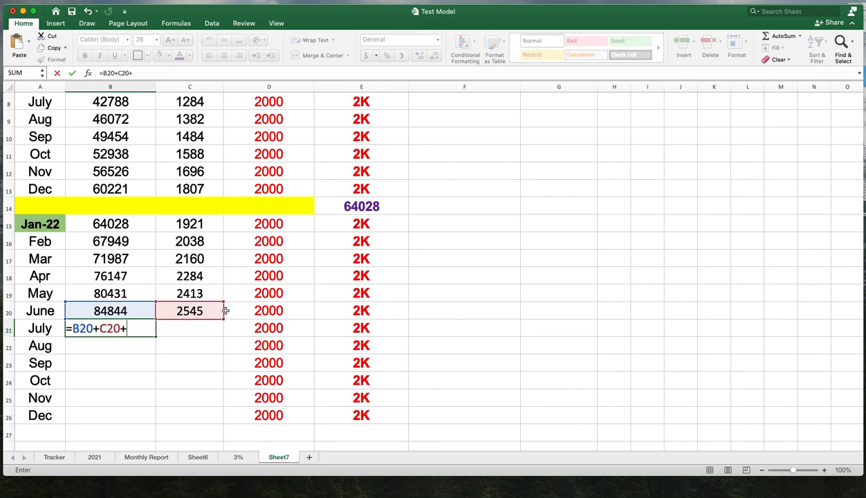
pyautogui.click(259, 310)
pyautogui.press('Return')
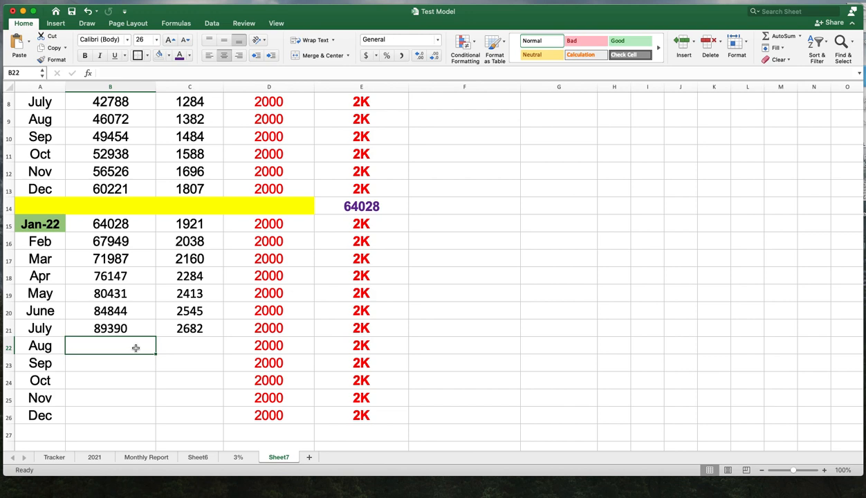
# - Enter a formula in B22 adding B21, C21 and D21 for the August balance
pyautogui.write('=')
pyautogui.click(130, 330)
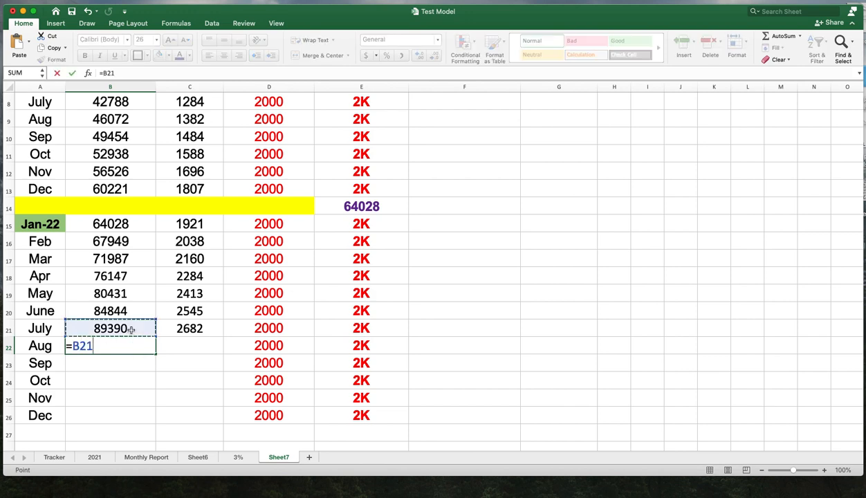
pyautogui.write('+')
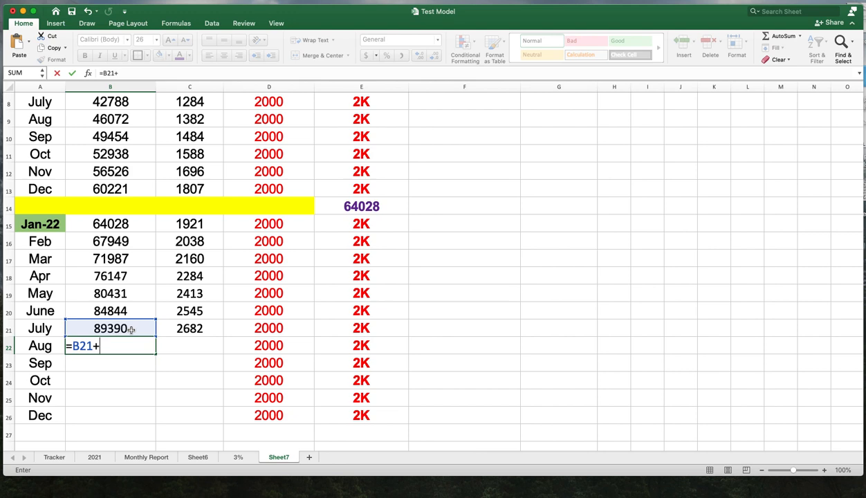
pyautogui.click(180, 330)
pyautogui.write('+')
pyautogui.click(260, 327)
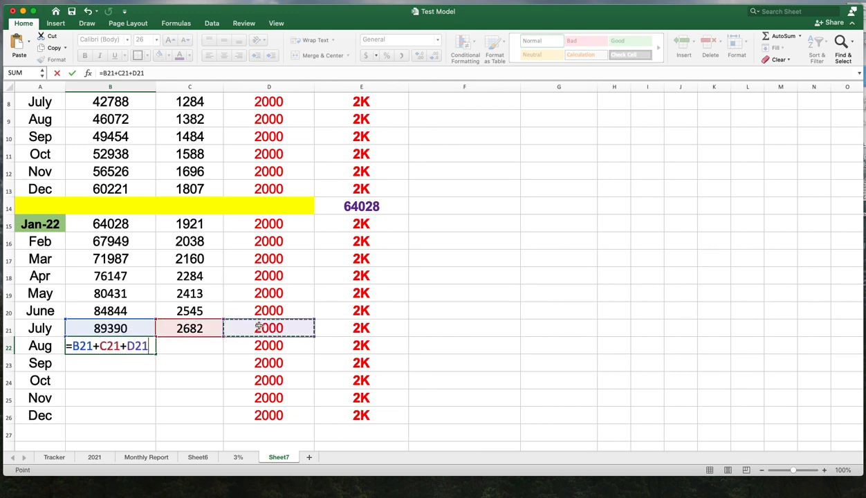
pyautogui.press('Return')
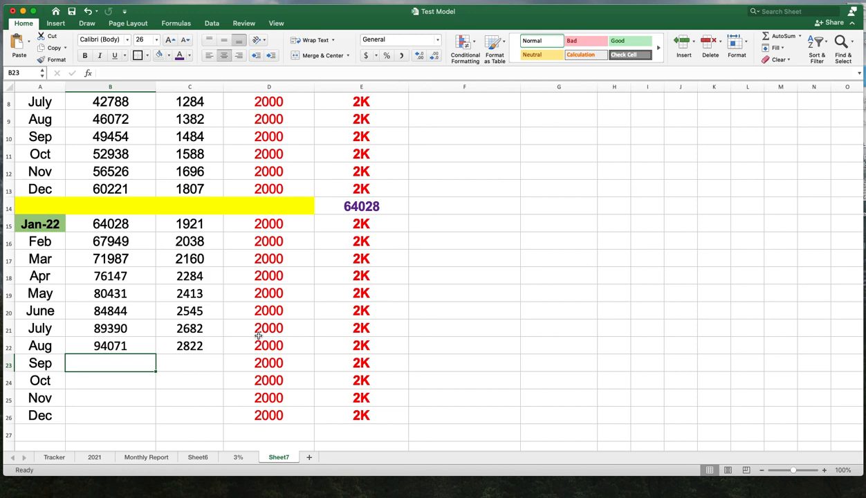
# - Enter a formula in B23 adding B22, C22 and D22 for the September balance
pyautogui.write('=')
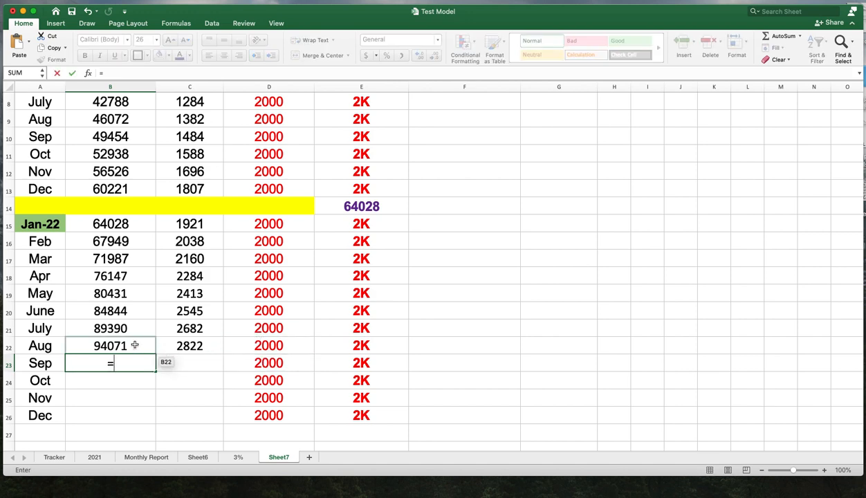
pyautogui.click(135, 345)
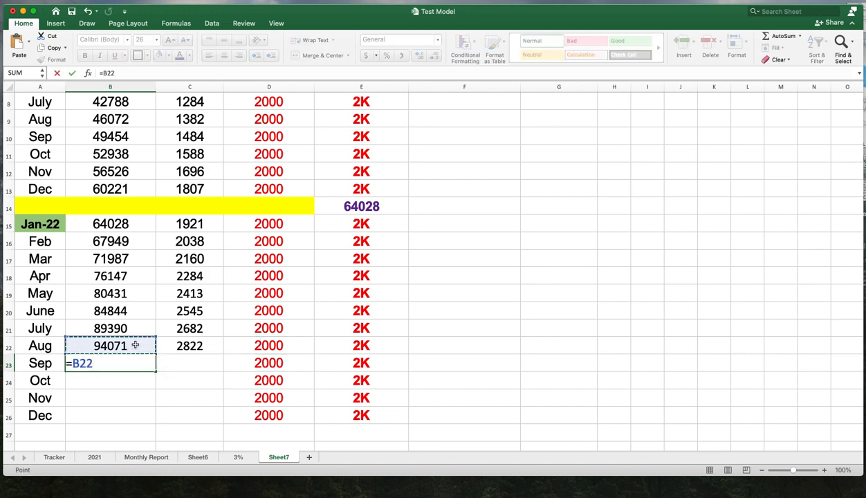
pyautogui.write('+')
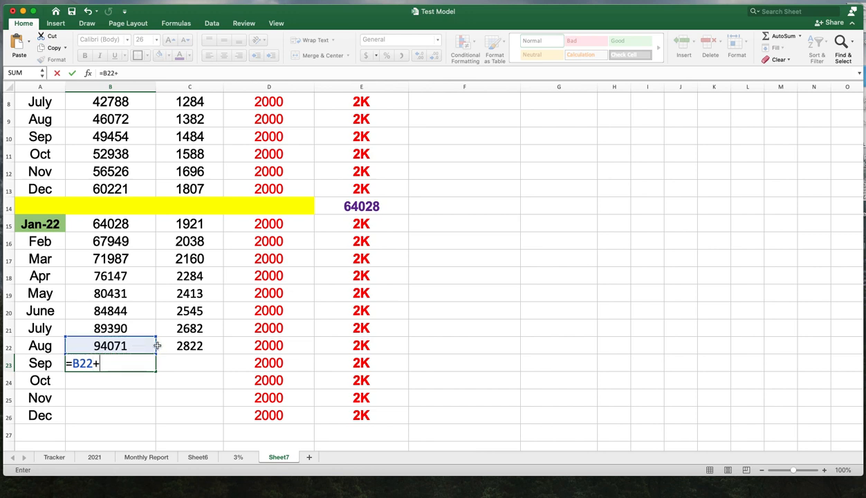
pyautogui.click(182, 344)
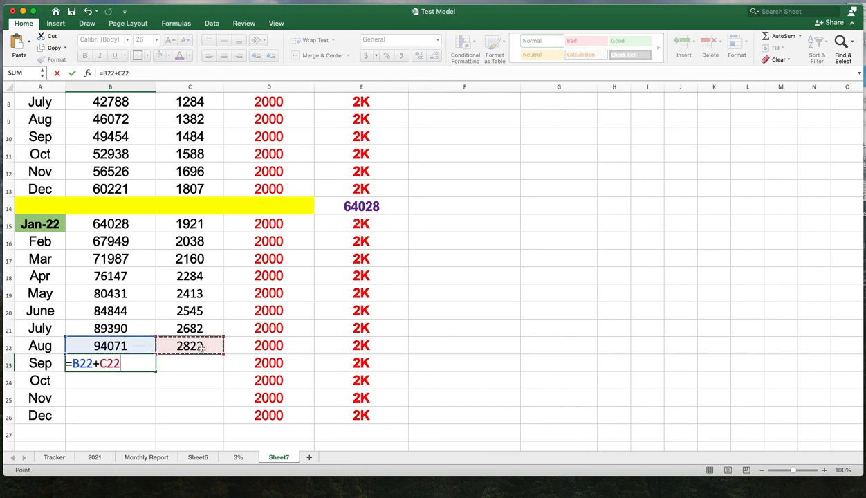
pyautogui.write('+')
pyautogui.click(272, 345)
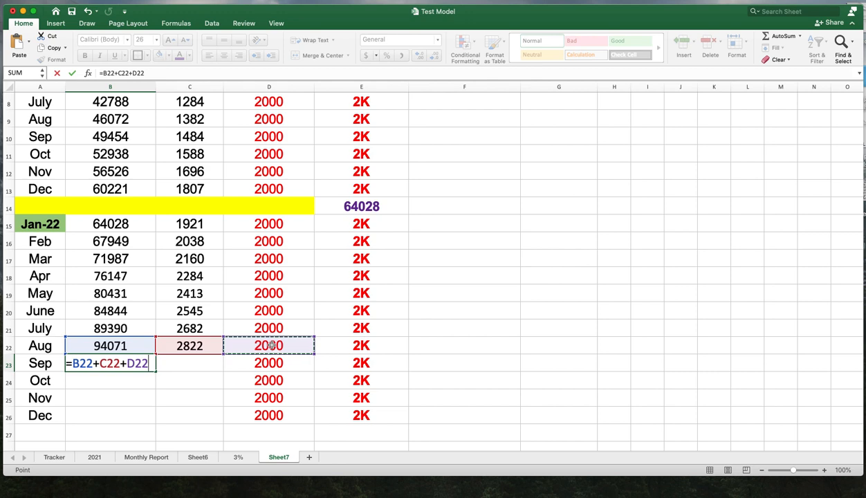
pyautogui.press('Return')
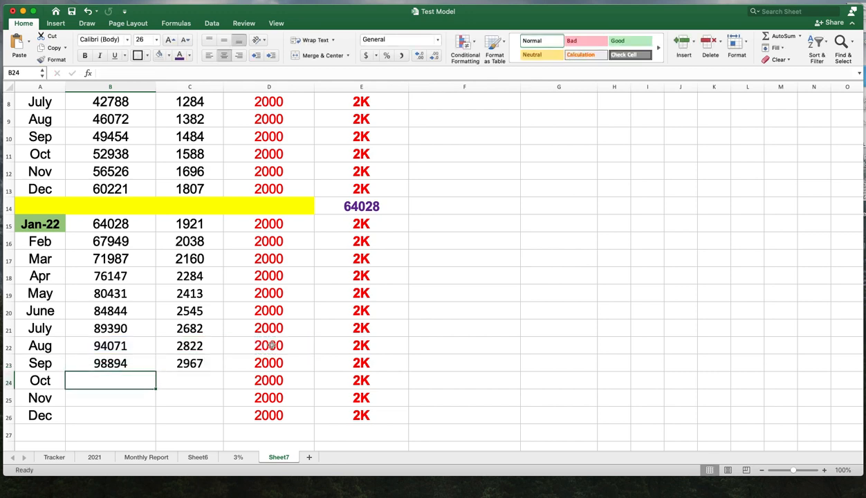
# - Enter a formula in B24 adding B23, C23 and D23 for the October balance
pyautogui.write('=')
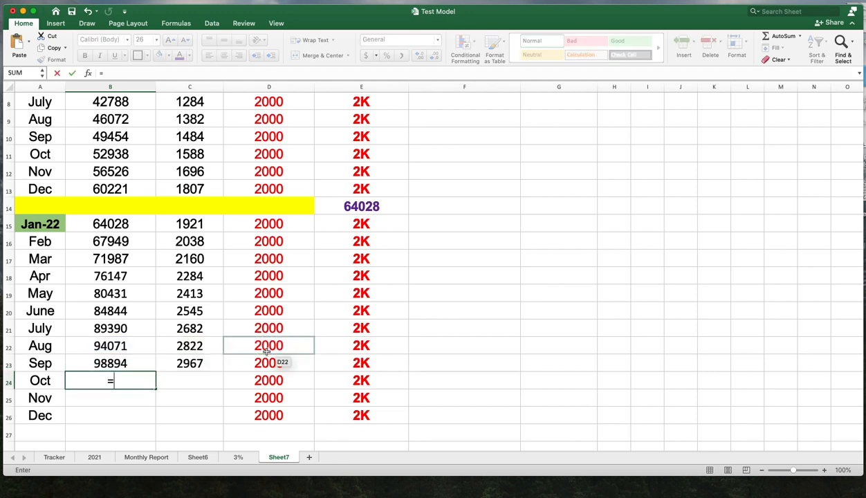
pyautogui.click(140, 368)
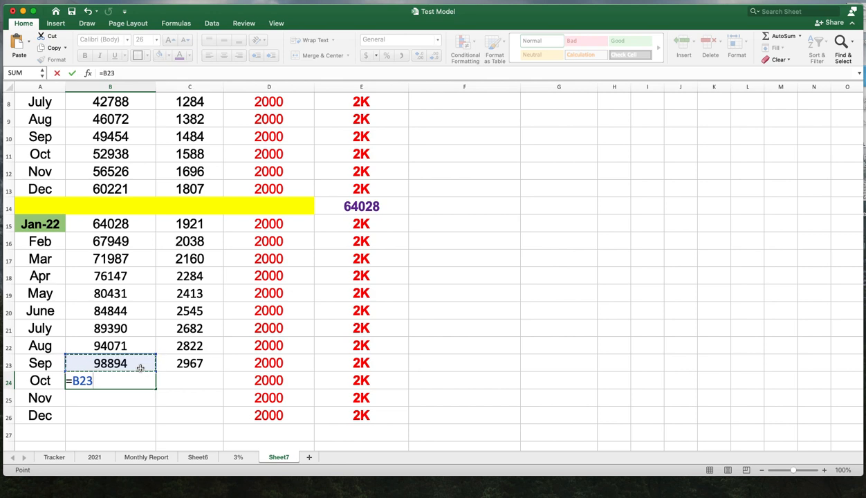
pyautogui.write('+')
pyautogui.click(191, 367)
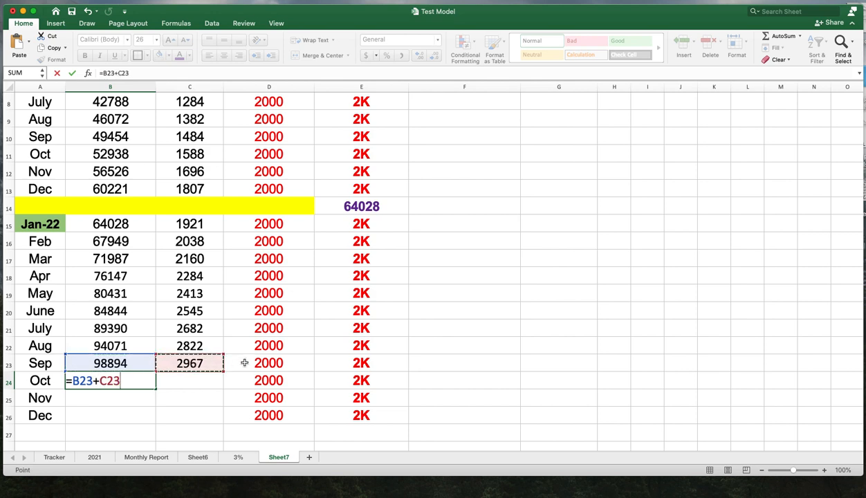
pyautogui.write('+')
pyautogui.click(264, 365)
pyautogui.press('Return')
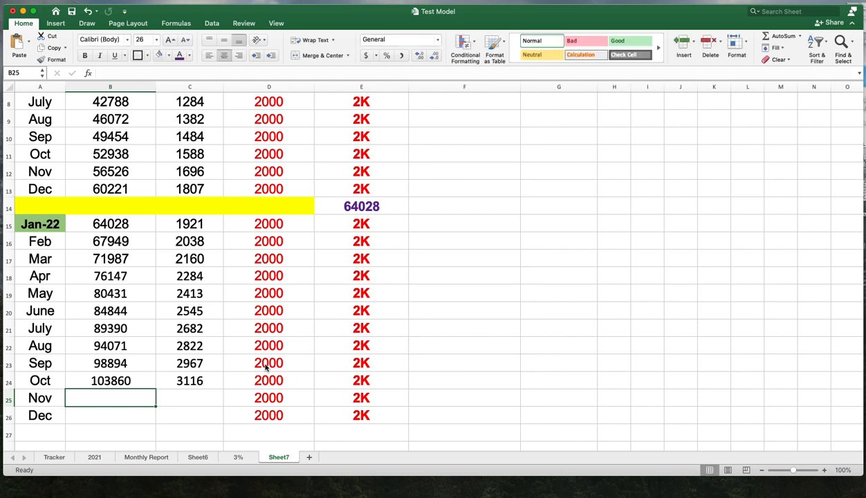
# - Enter a formula in B25 adding B24, C24 and D24 for the November balance
pyautogui.write('=')
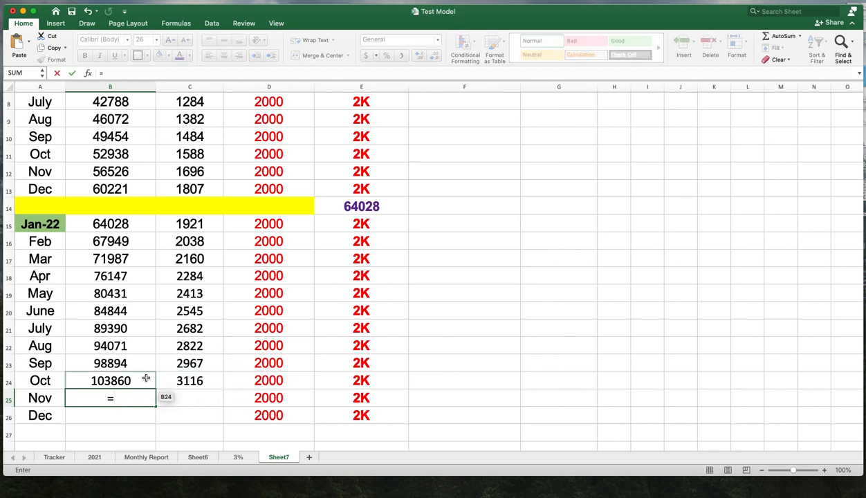
pyautogui.click(146, 378)
pyautogui.write('+')
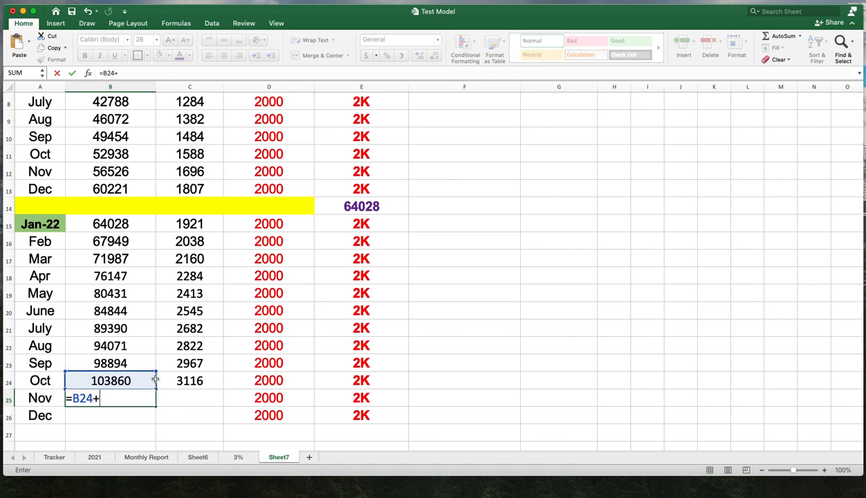
pyautogui.click(184, 381)
pyautogui.write('+')
pyautogui.click(263, 382)
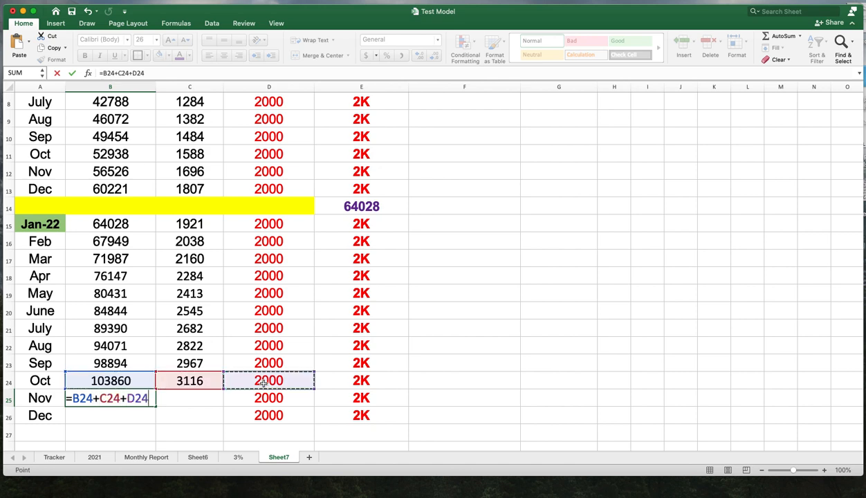
pyautogui.press('Return')
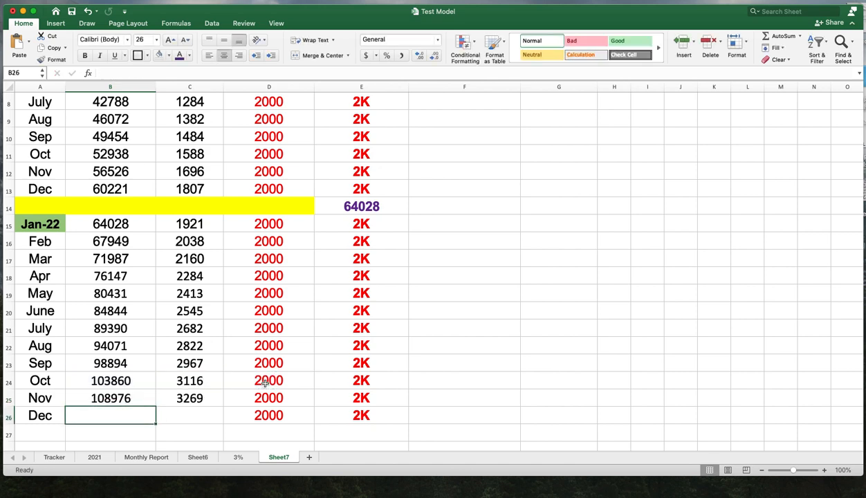
# - Enter a formula in B26 adding B25, C25 and D25 for the December balance
pyautogui.write('=')
pyautogui.click(144, 398)
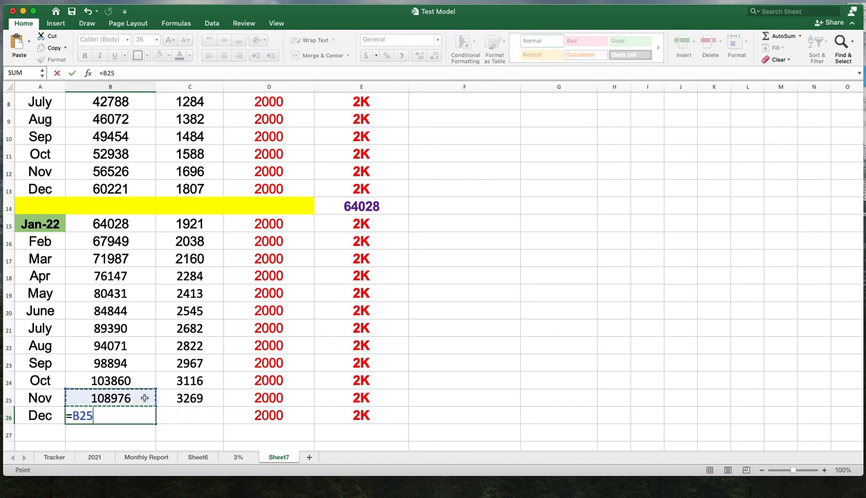
pyautogui.write('+')
pyautogui.click(200, 400)
pyautogui.write('+')
pyautogui.click(267, 399)
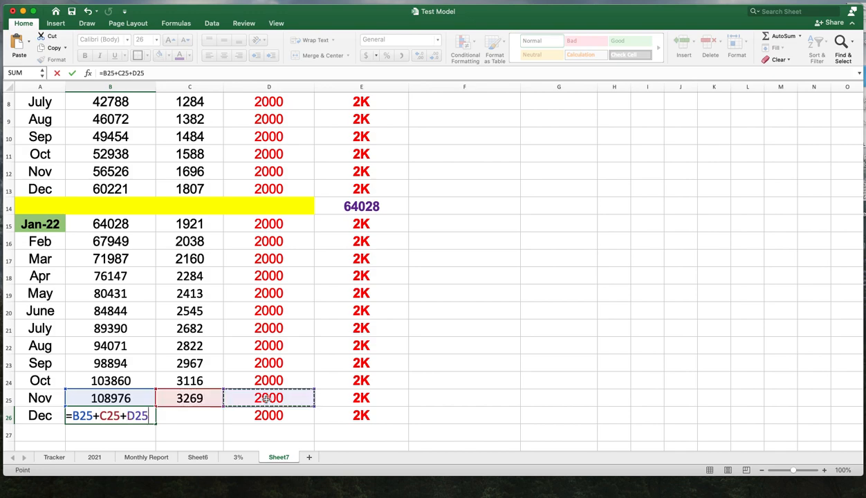
pyautogui.press('Return')
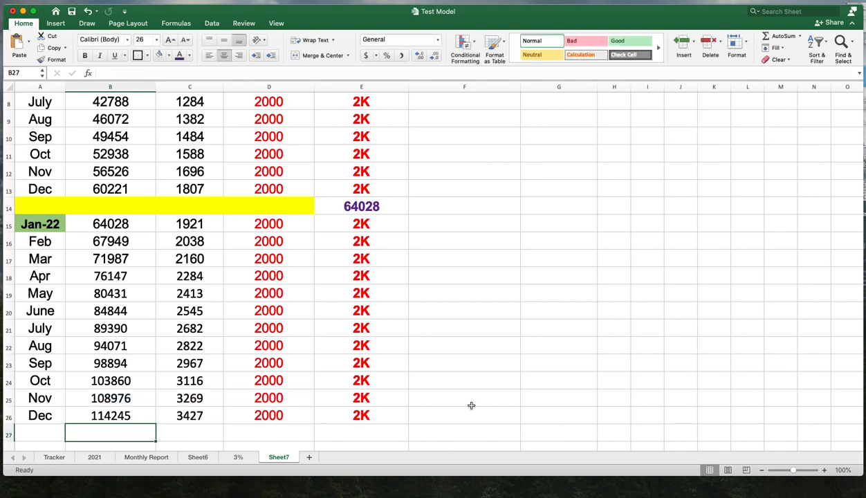
# - Copy the yellow divider bar A14:D14 and paste it into A27:D27 below December
pyautogui.scroll(-2, 464, 407)
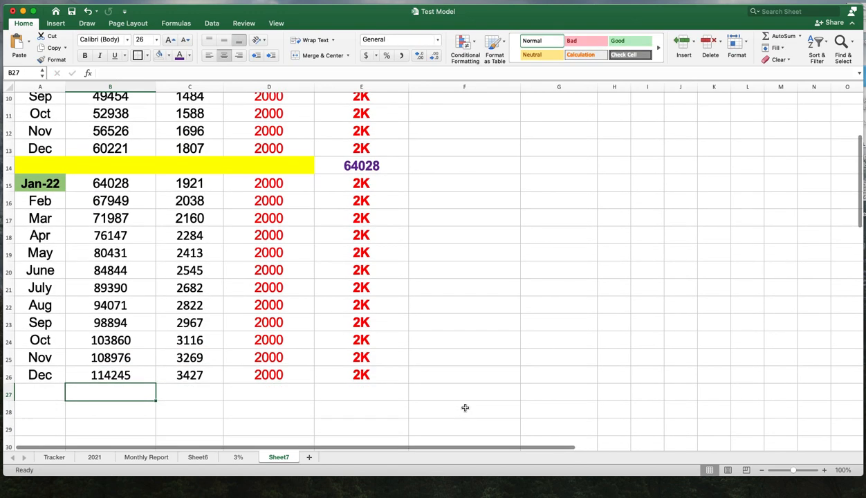
pyautogui.click(207, 170)
pyautogui.moveTo(31, 163); pyautogui.dragTo(256, 166)
pyautogui.rightClick(258, 168)
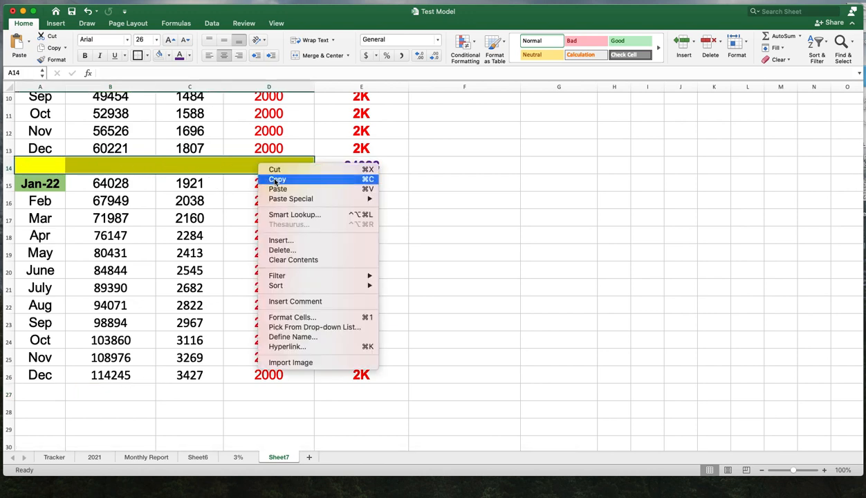
pyautogui.click(275, 180)
pyautogui.moveTo(42, 393); pyautogui.dragTo(265, 392)
pyautogui.rightClick(264, 392)
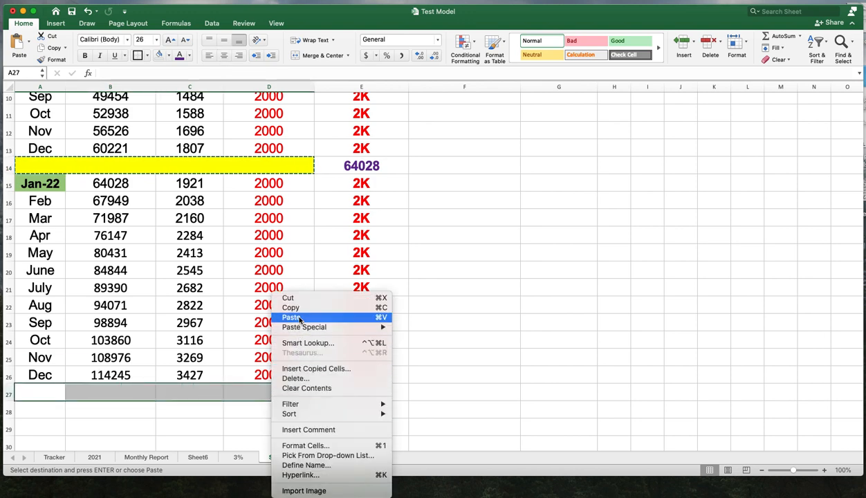
pyautogui.click(299, 318)
pyautogui.click(349, 394)
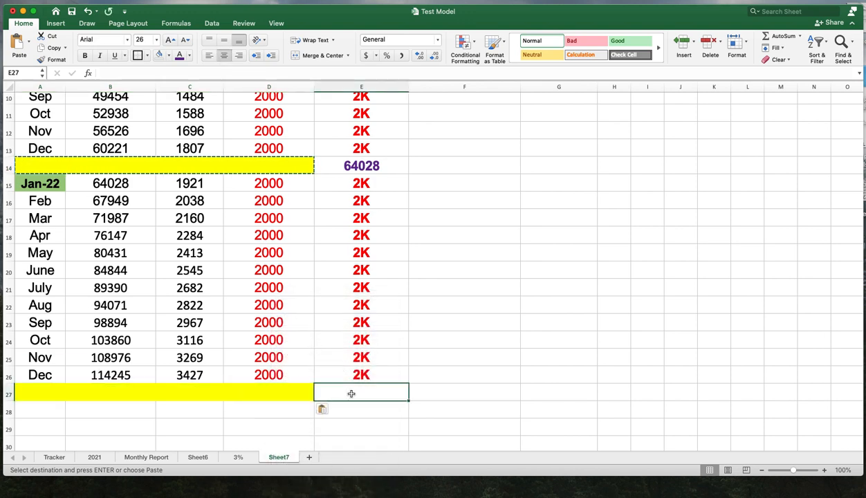
# - Enter a formula in E27 adding B26, C26 and D26 for the year-end total below the divider bar
pyautogui.scroll(-6, 309, 404)
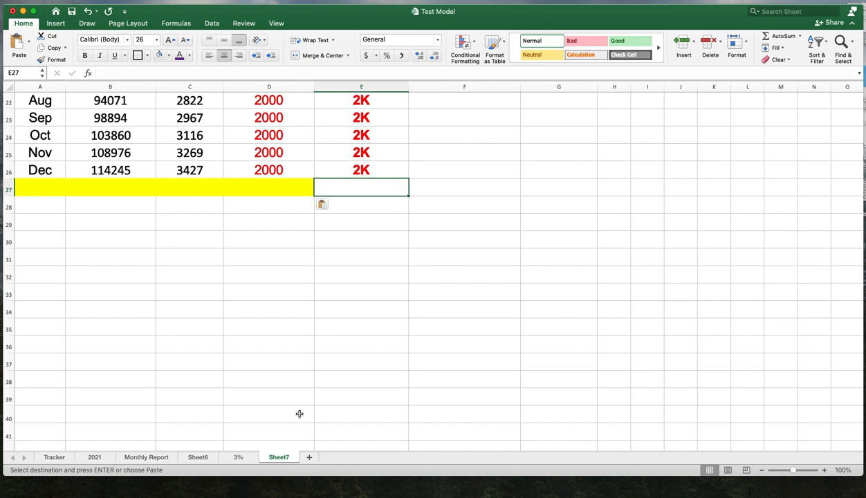
pyautogui.scroll(9, 299, 414)
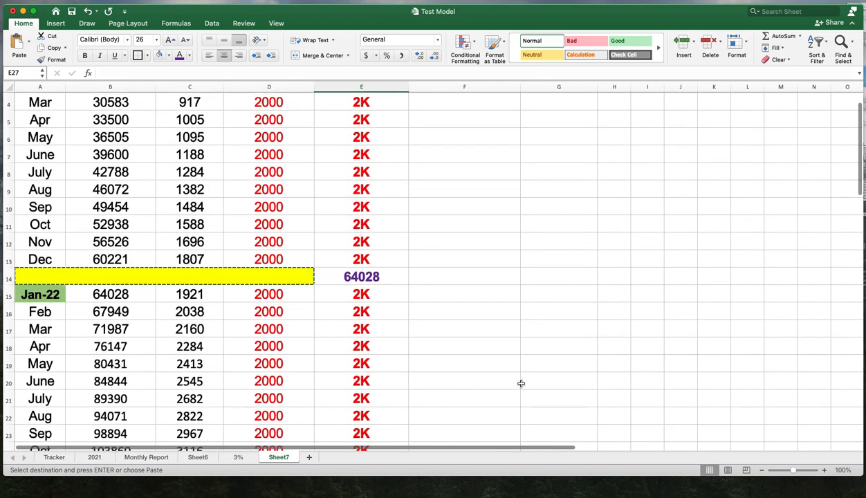
pyautogui.scroll(-4, 521, 383)
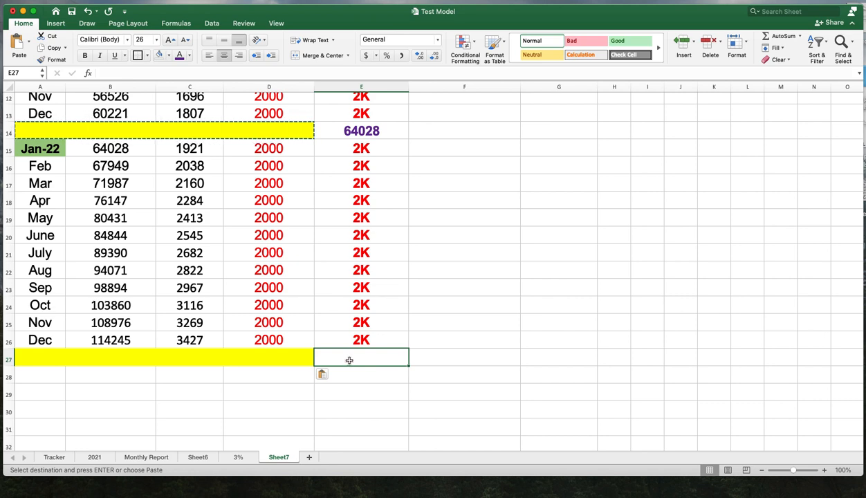
pyautogui.doubleClick(349, 360)
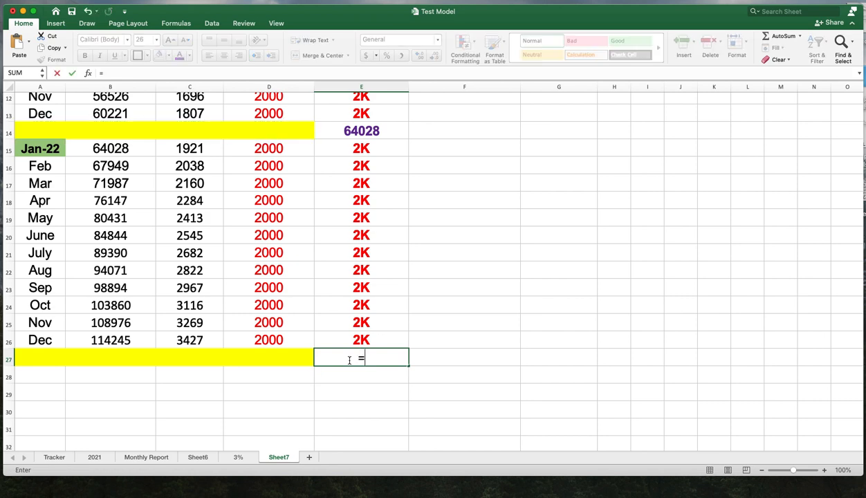
pyautogui.click(105, 341)
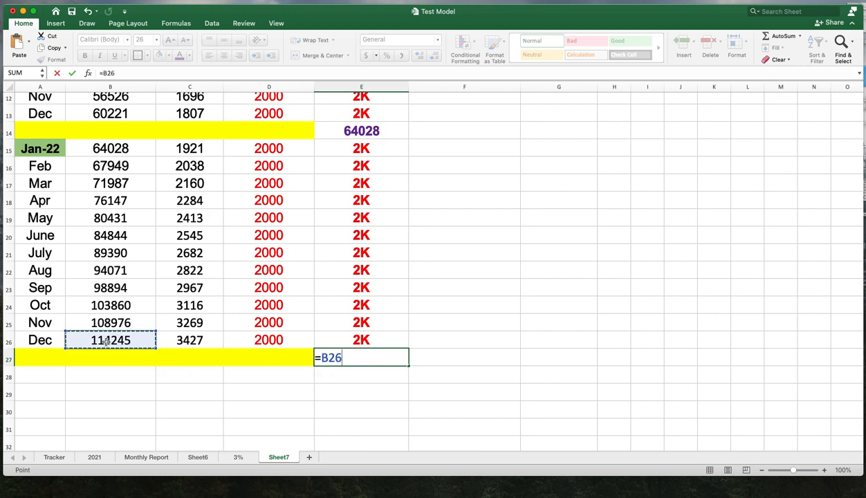
pyautogui.write('+')
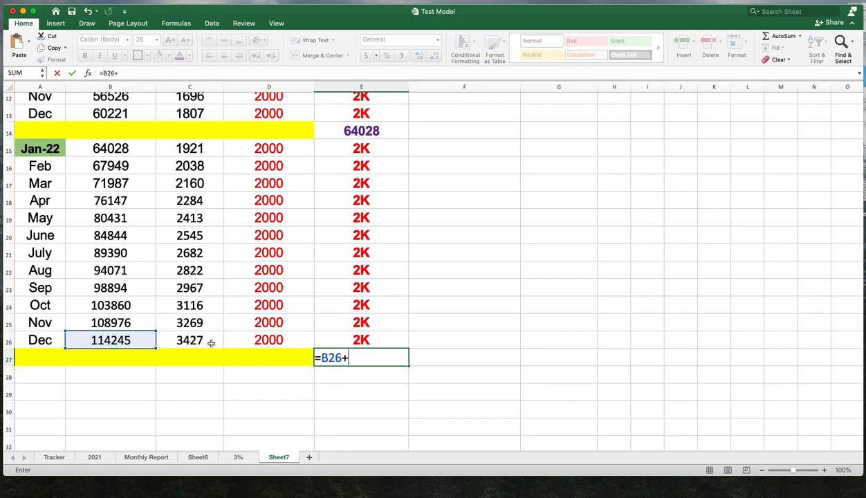
pyautogui.click(208, 338)
pyautogui.write('+')
pyautogui.click(256, 341)
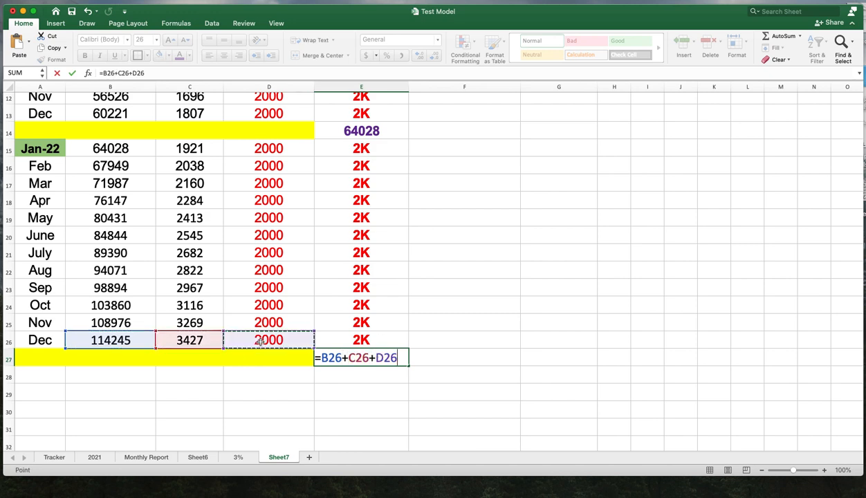
pyautogui.press('Return')
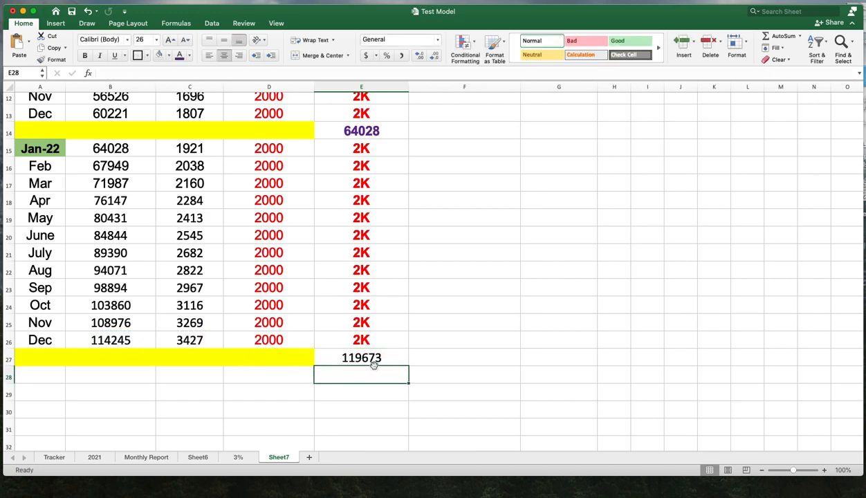
# - Format the E27 total with purple font colour and bold
pyautogui.click(360, 358)
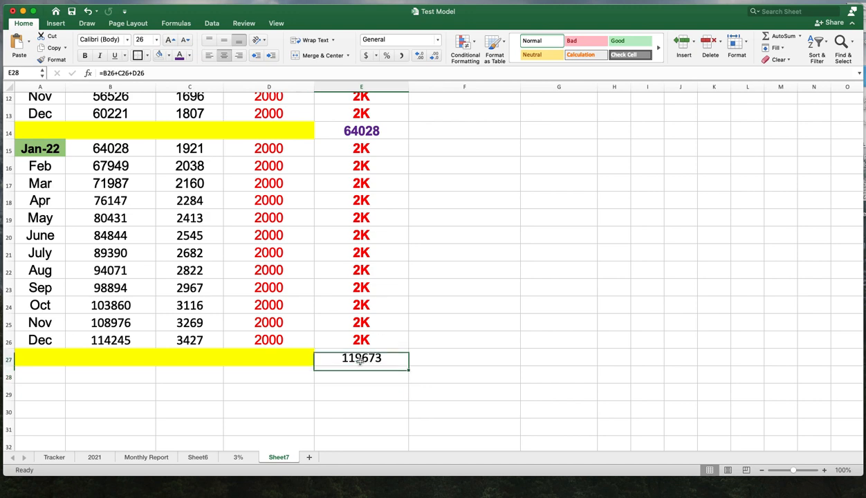
pyautogui.click(190, 57)
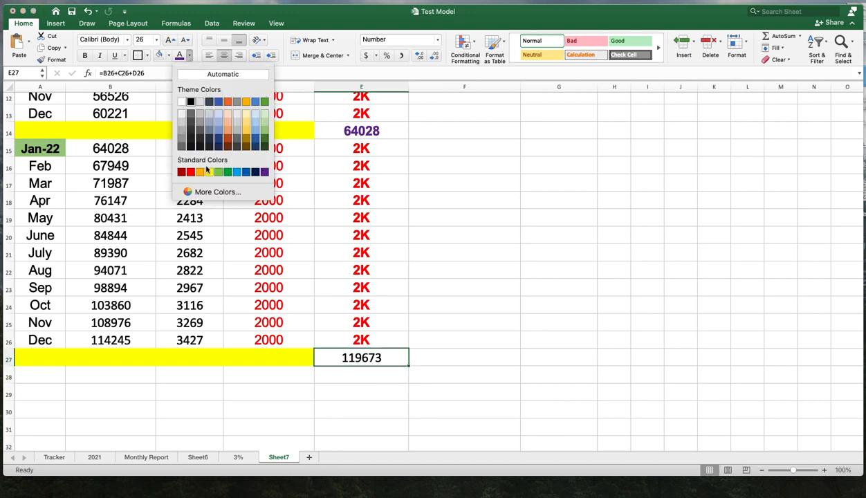
pyautogui.click(255, 173)
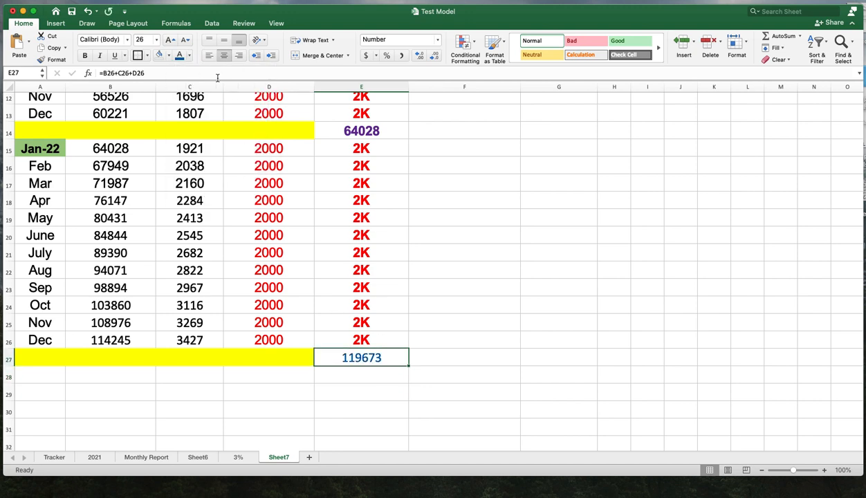
pyautogui.click(190, 58)
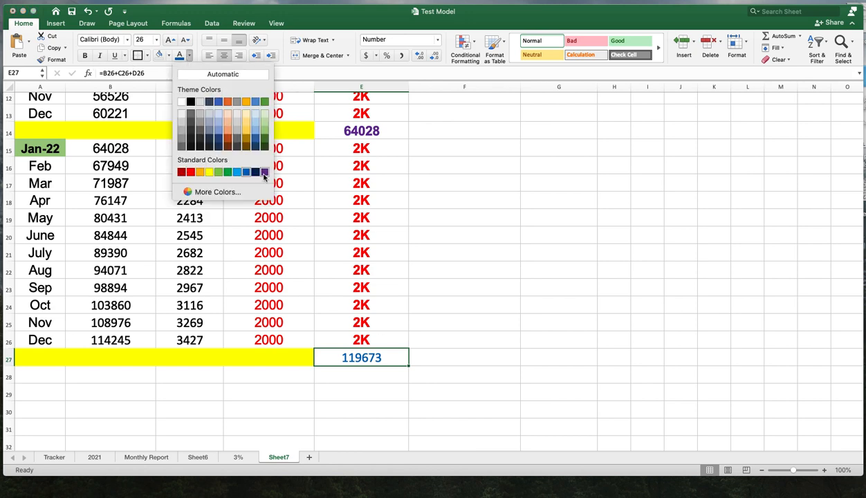
pyautogui.click(264, 173)
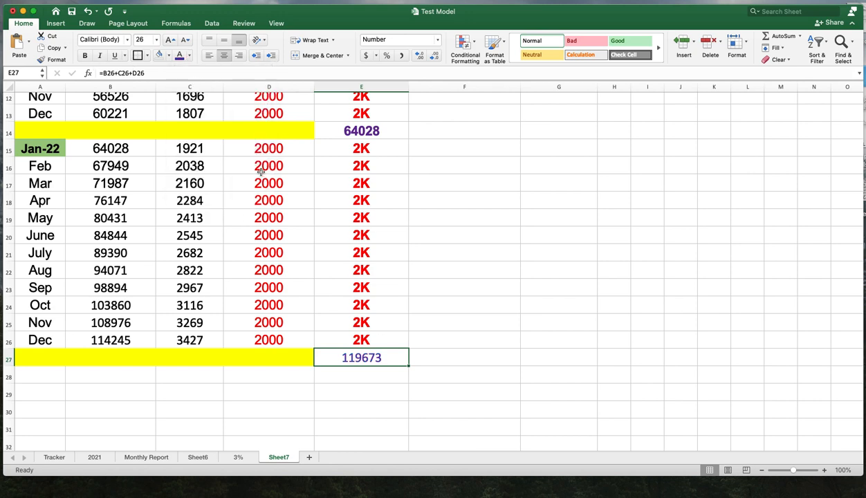
pyautogui.click(84, 55)
# - Review the completed two-year projection on Sheet7
pyautogui.click(456, 304)
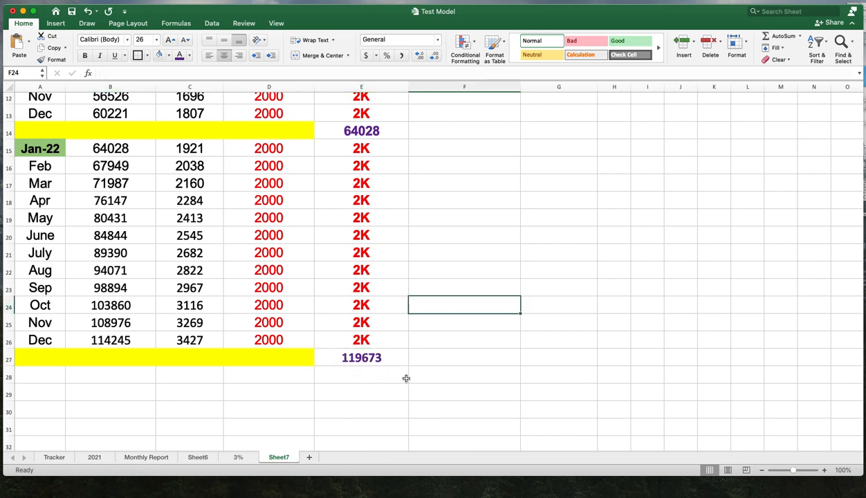
pyautogui.scroll(4, 499, 387)
pyautogui.scroll(3, 499, 388)
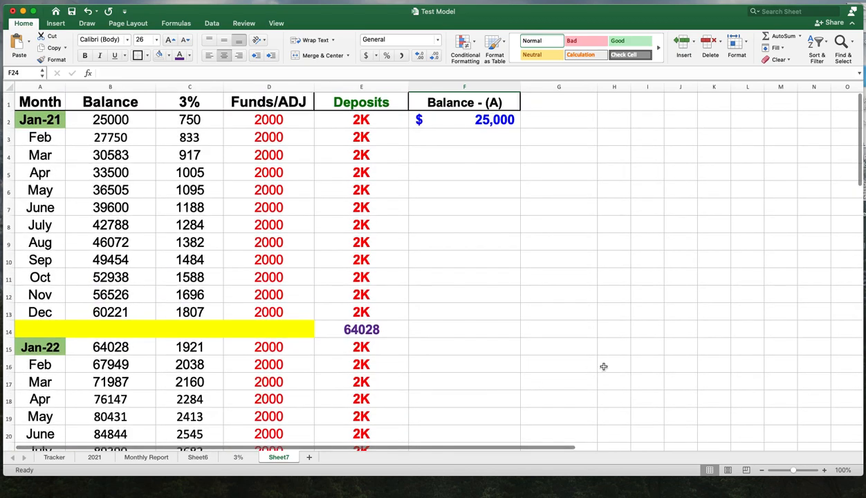
pyautogui.scroll(-7, 628, 378)
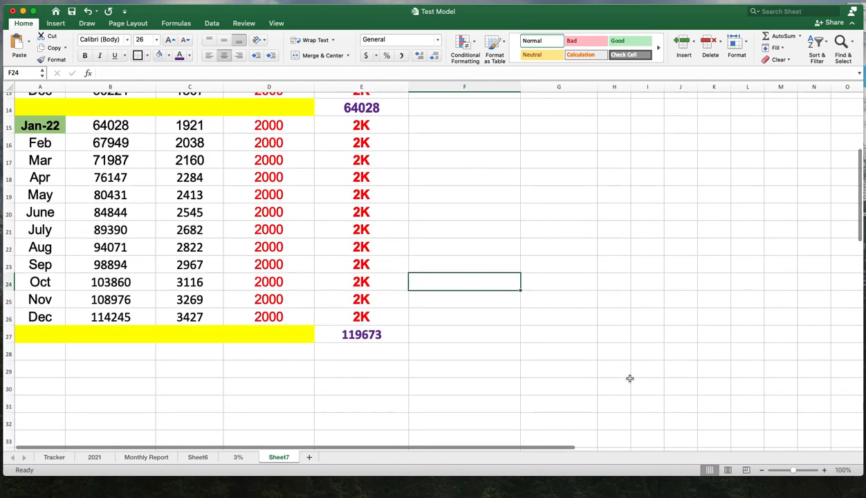
pyautogui.scroll(6, 629, 379)
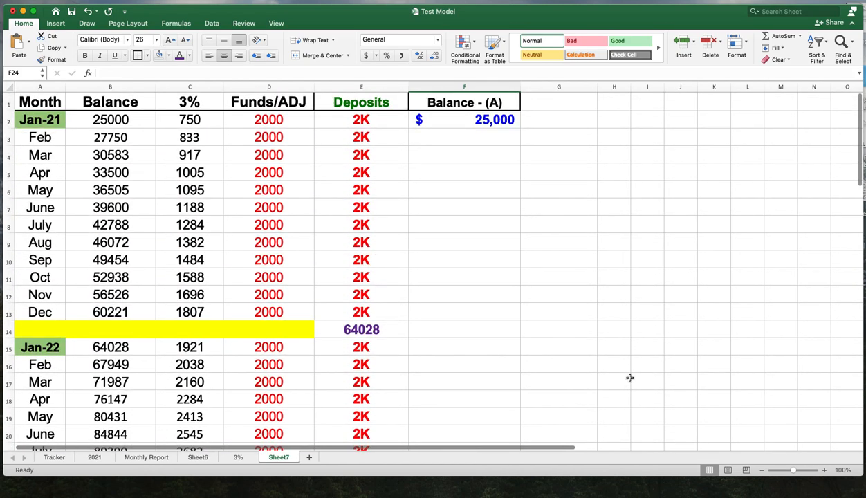
pyautogui.scroll(-6, 629, 377)
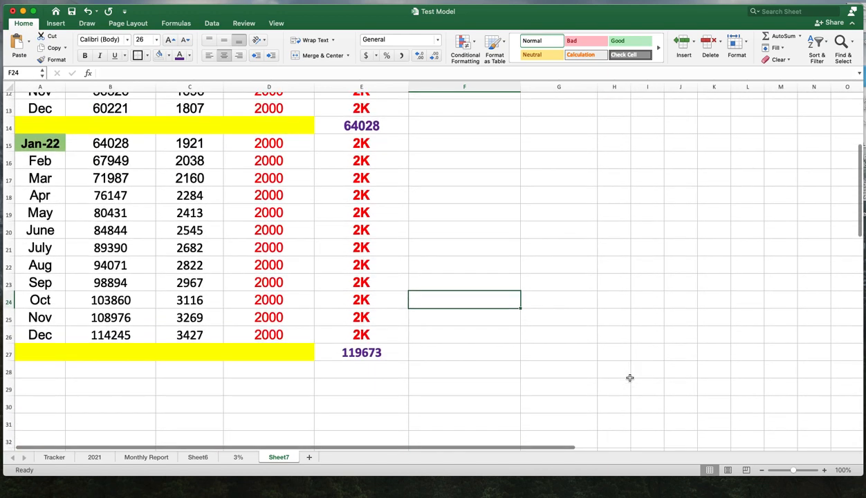
pyautogui.scroll(-3, 622, 373)
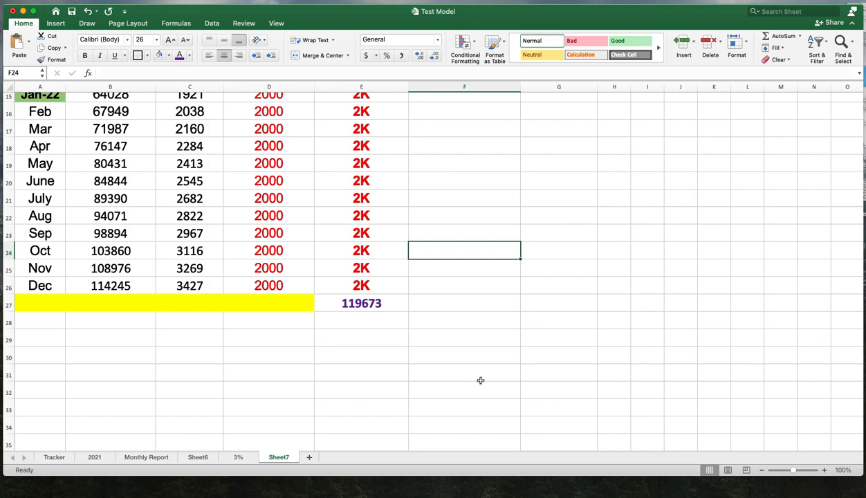
# - Open the 3% sheet and scroll through its projection to compare with Sheet7
pyautogui.click(238, 458)
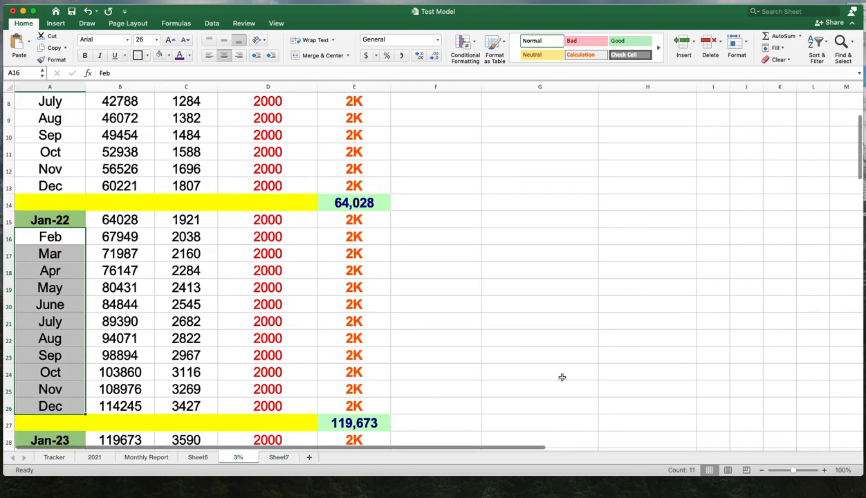
pyautogui.scroll(-8, 562, 377)
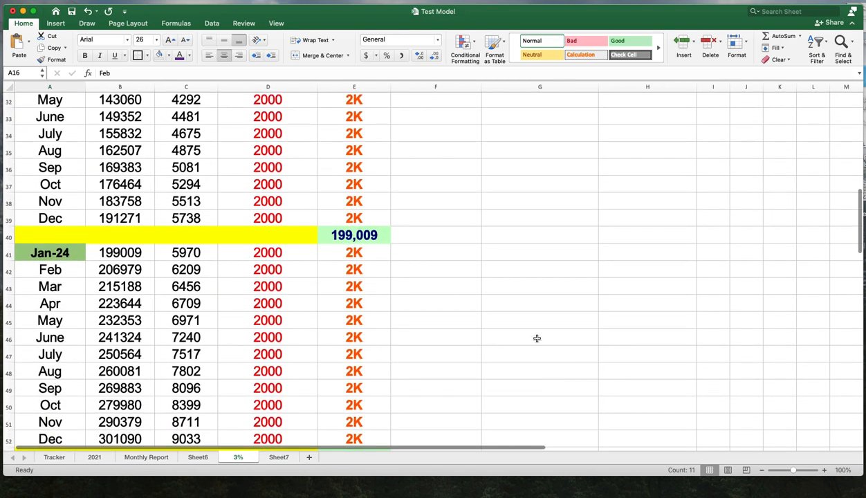
pyautogui.scroll(-8, 530, 337)
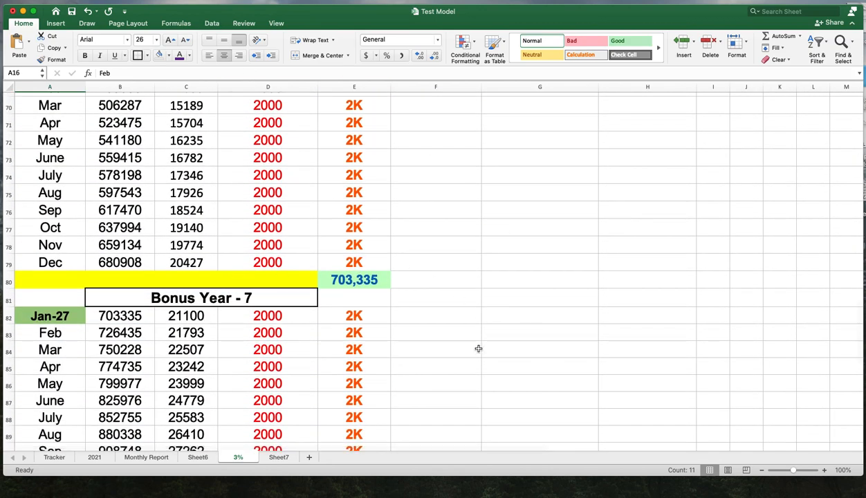
pyautogui.scroll(-5, 478, 349)
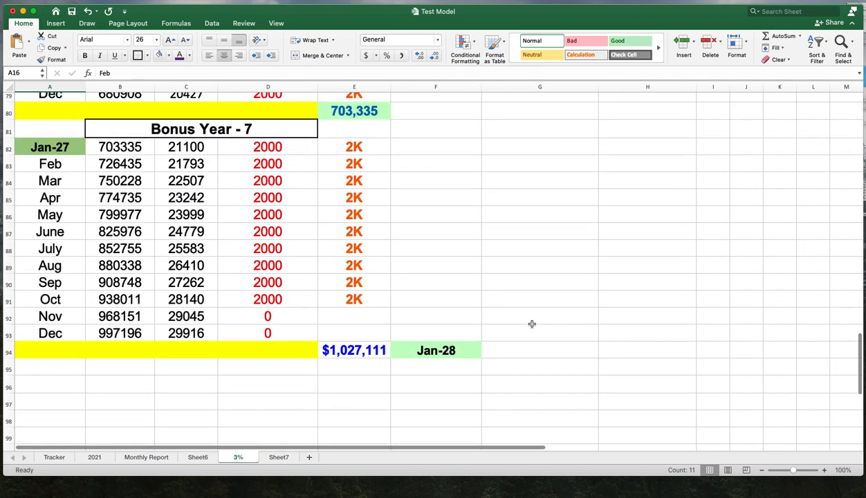
pyautogui.scroll(18, 646, 361)
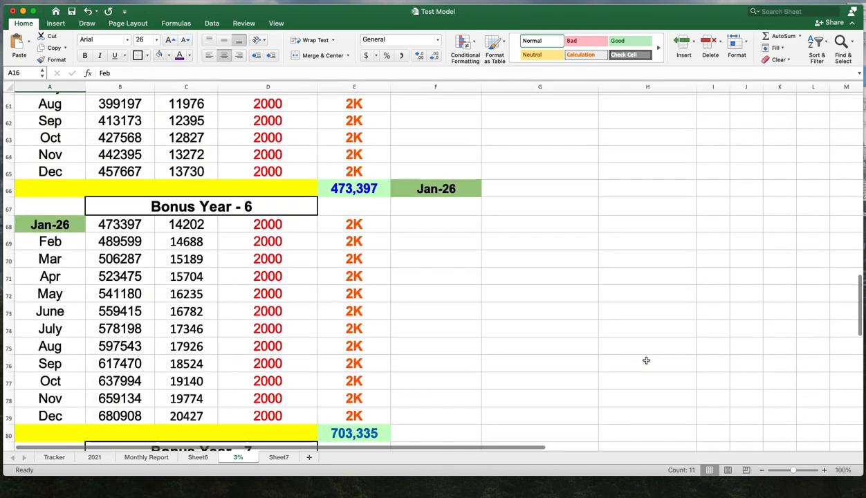
pyautogui.scroll(-16, 646, 361)
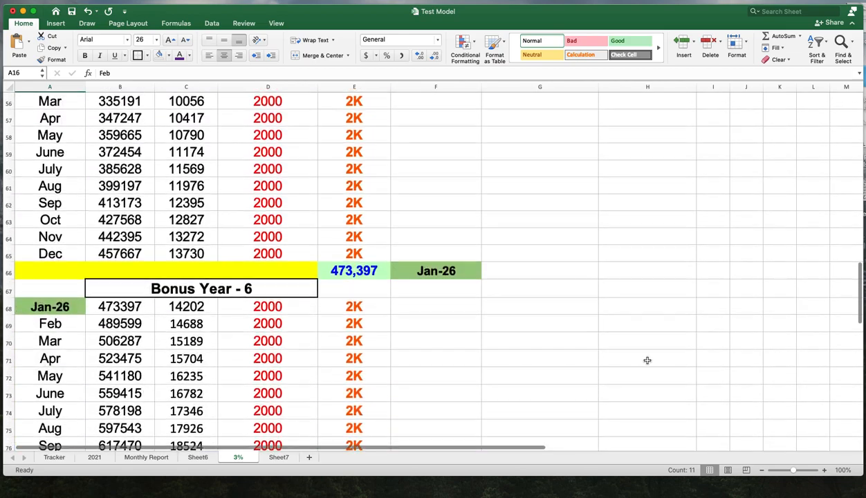
pyautogui.scroll(14, 646, 361)
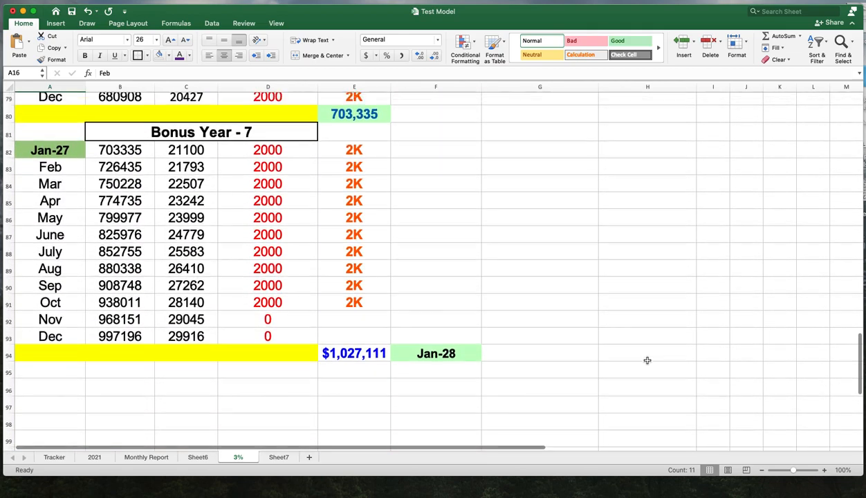
pyautogui.scroll(13, 646, 360)
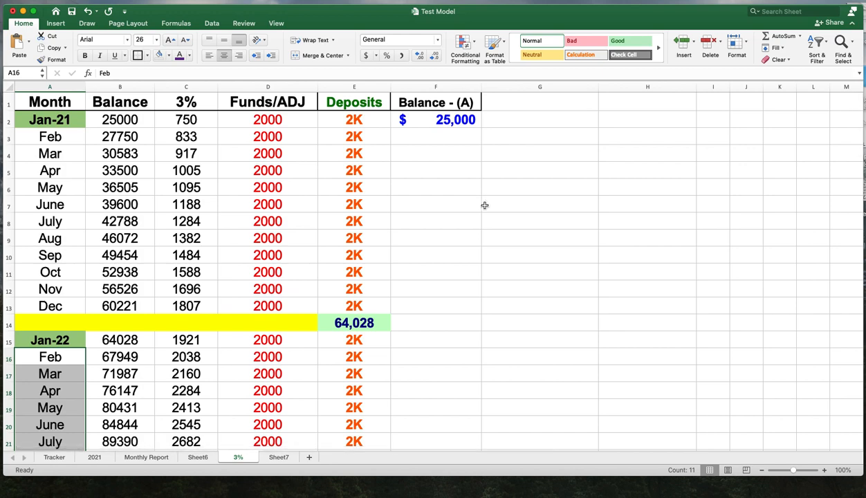
# - Minimize the workbook and switch to the Legal disclosure presentation, opening slide 3
pyautogui.click(23, 11)
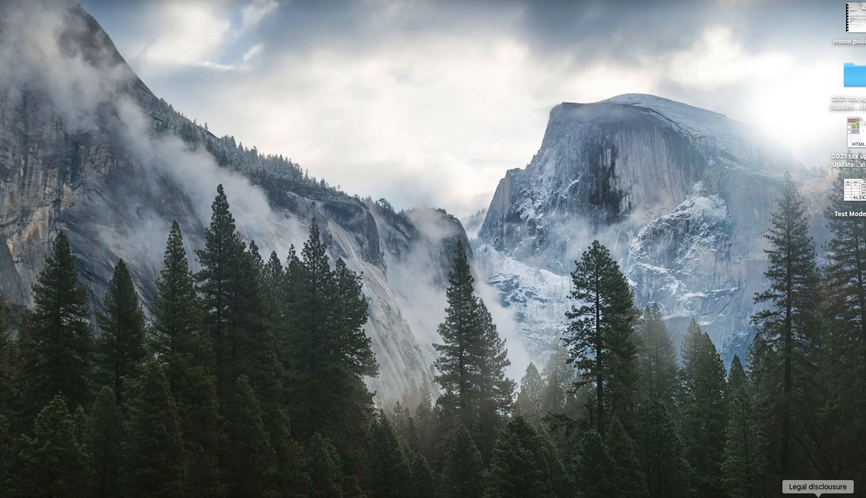
pyautogui.click(817, 494)
pyautogui.click(32, 125)
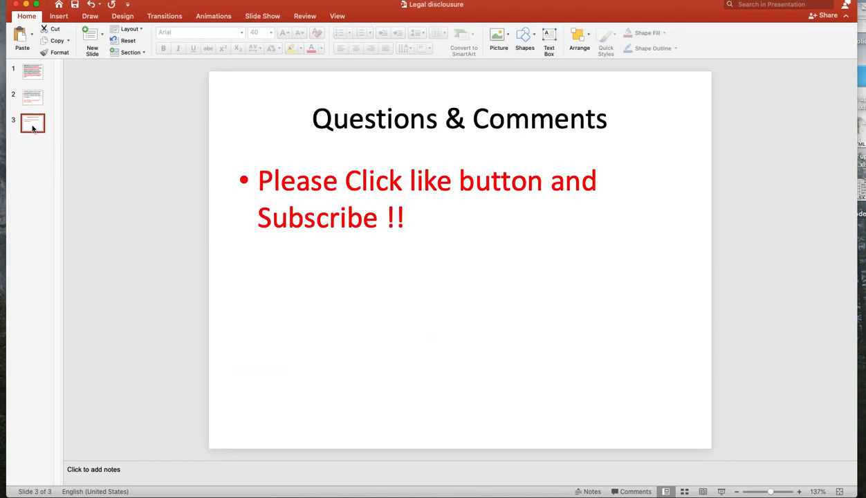